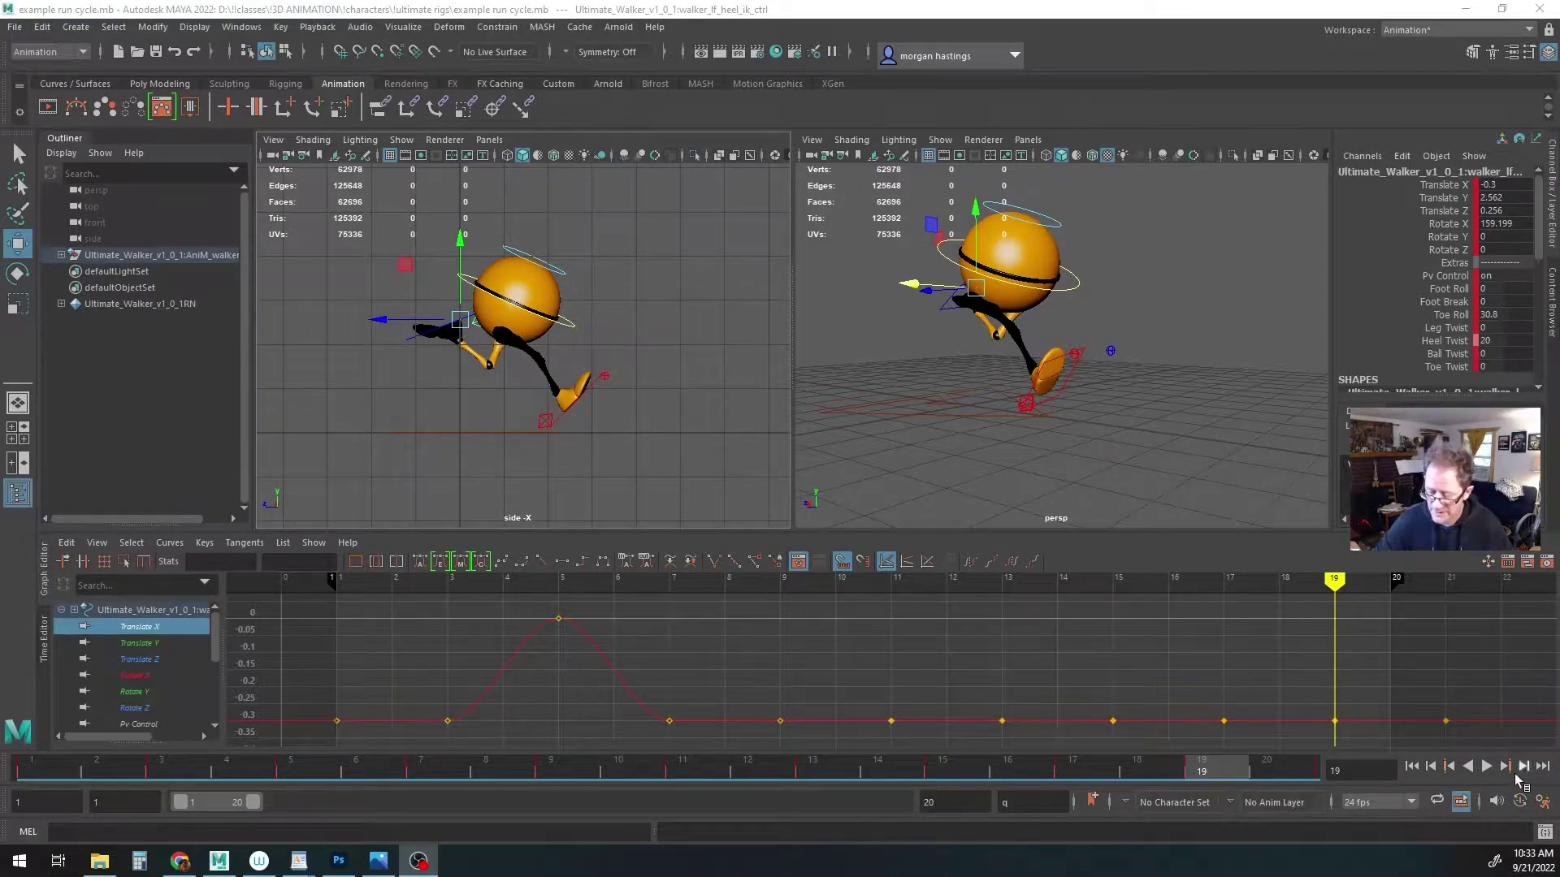
Play back the finished example run cycle and stop the playback
{"action": "left_click", "coordinate": [1484, 766]}
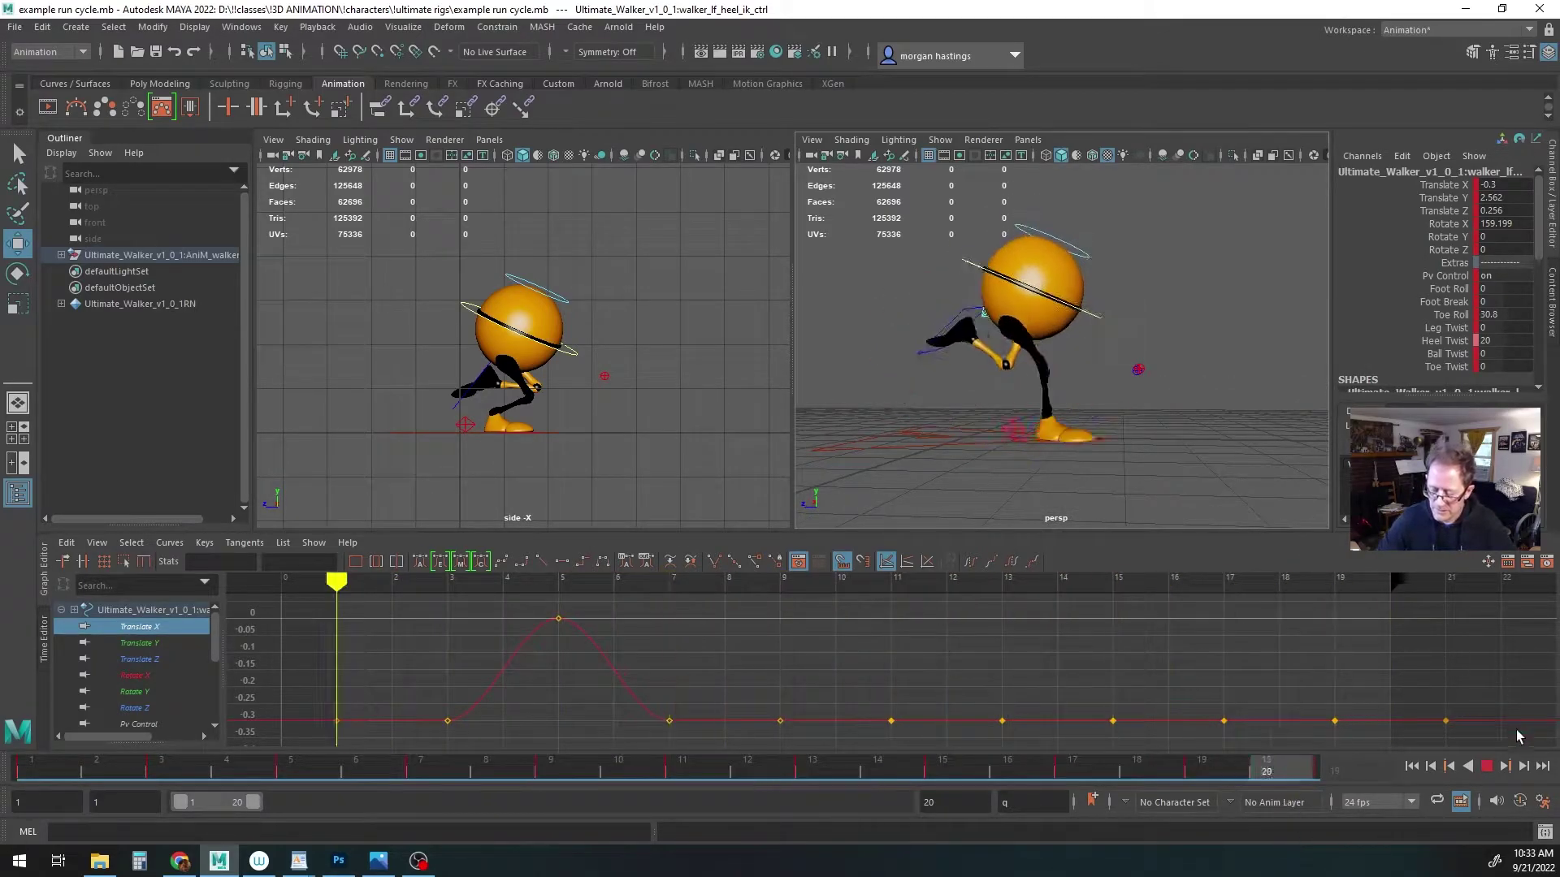
{"action": "left_click", "coordinate": [1486, 766]}
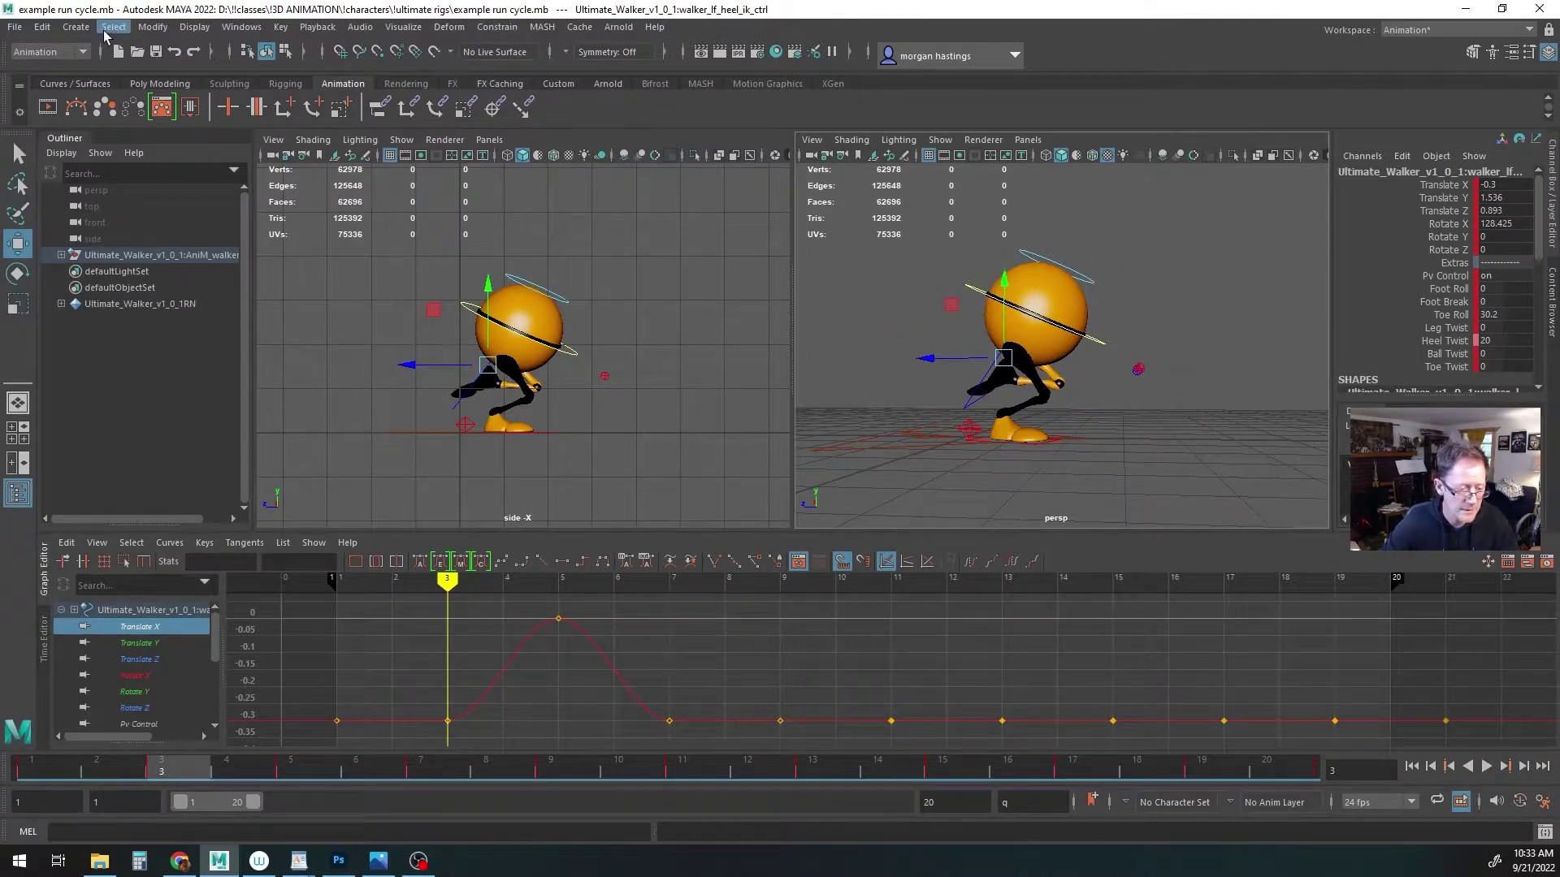
Save the example run cycle scene and start a new empty scene
{"action": "key", "text": "ctrl+s"}
{"action": "left_click", "coordinate": [15, 26]}
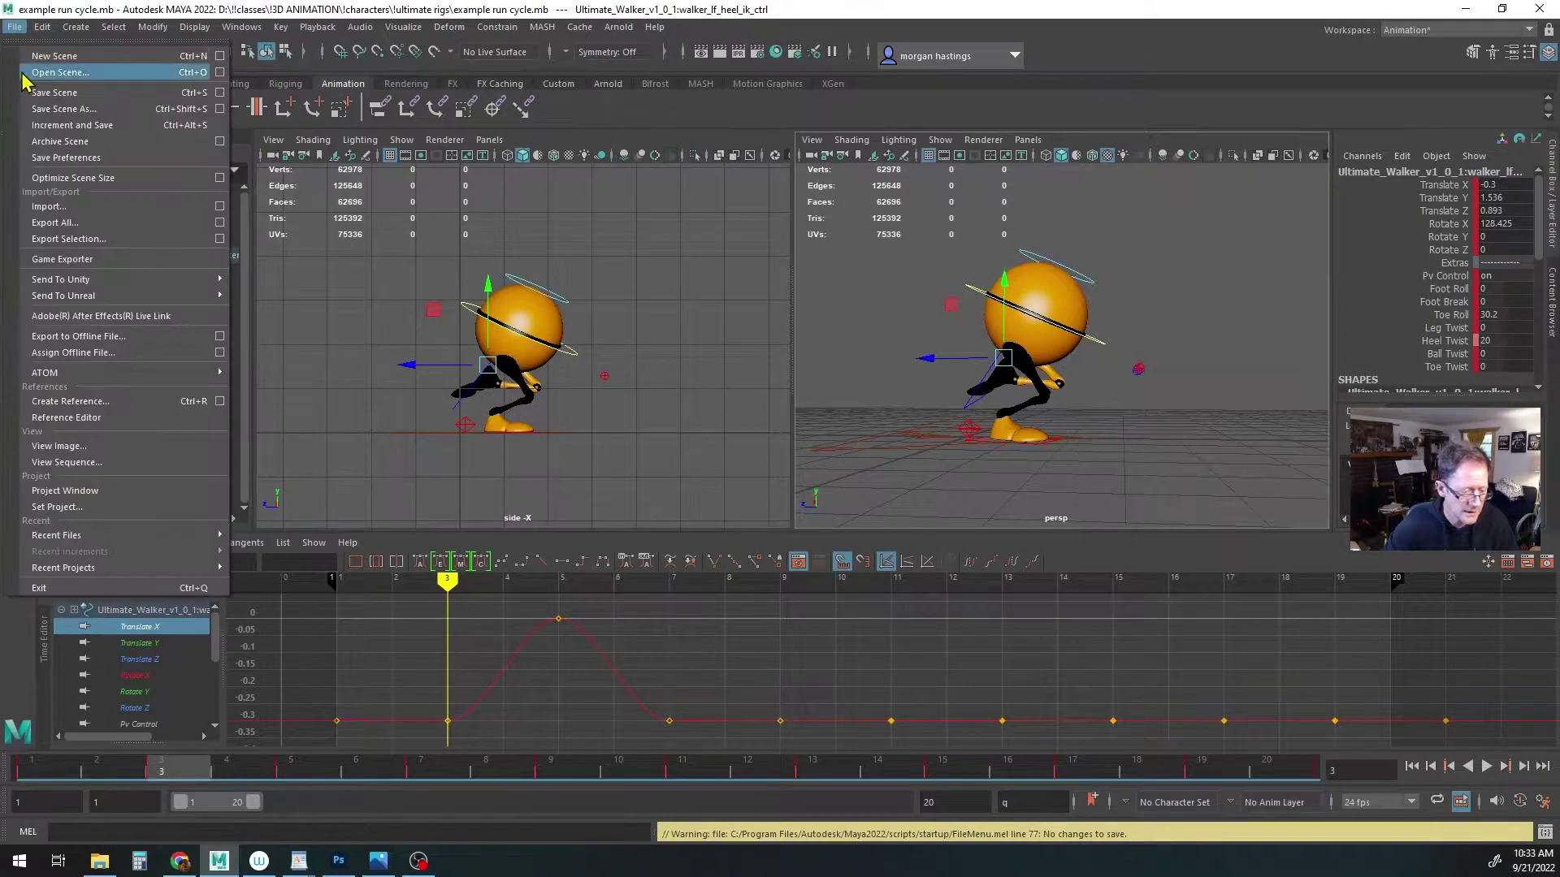
{"action": "left_click", "coordinate": [37, 56]}
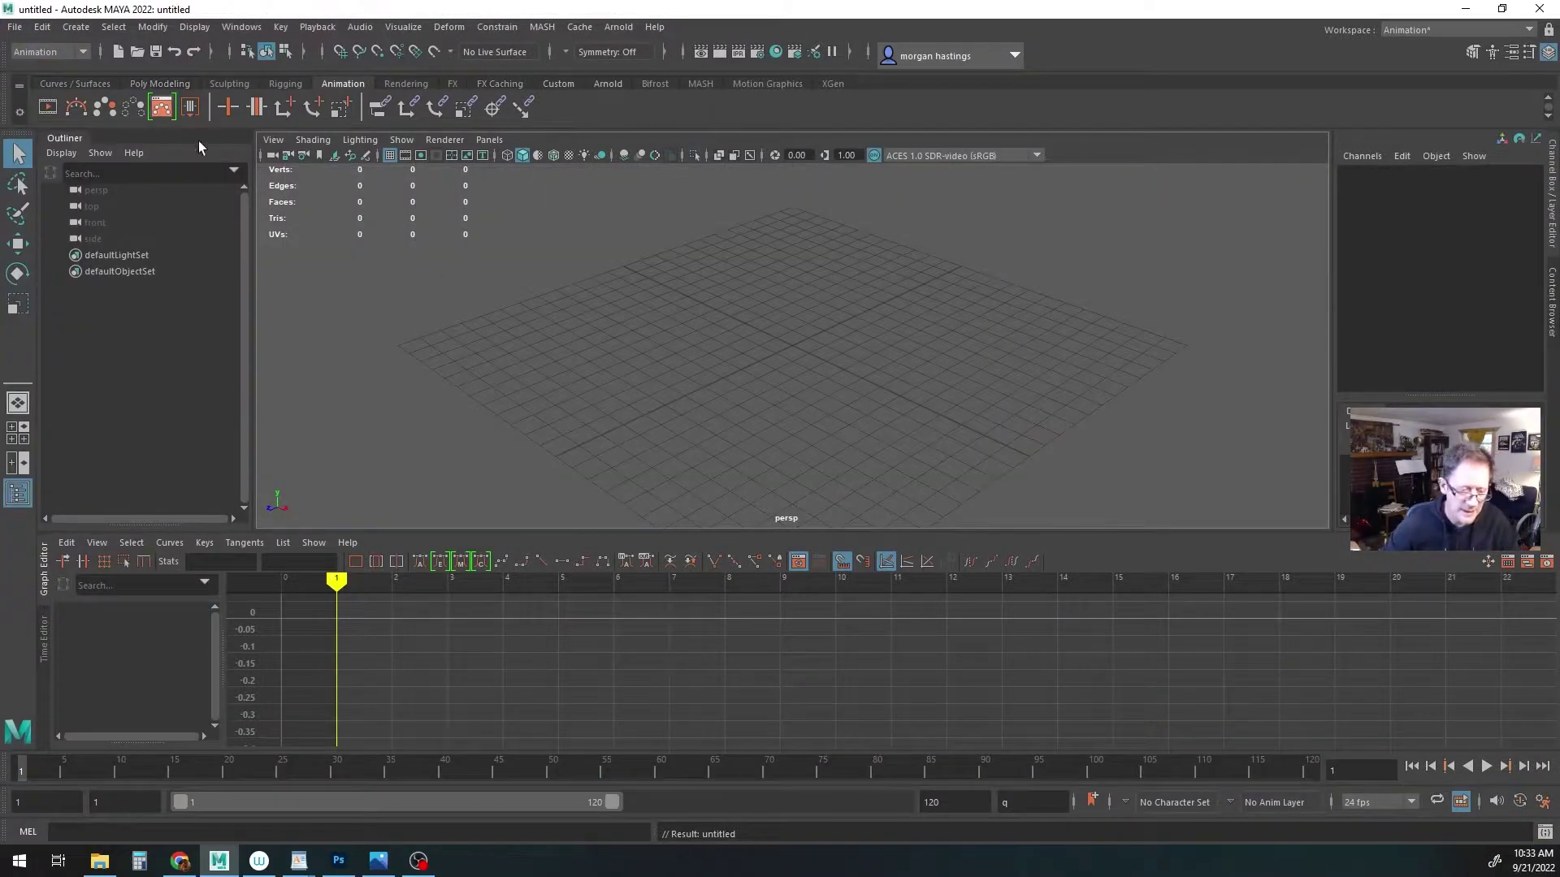
Reference the Ultimate_Walker_v1.0.1.mb character rig into the empty scene
{"action": "left_click", "coordinate": [15, 27]}
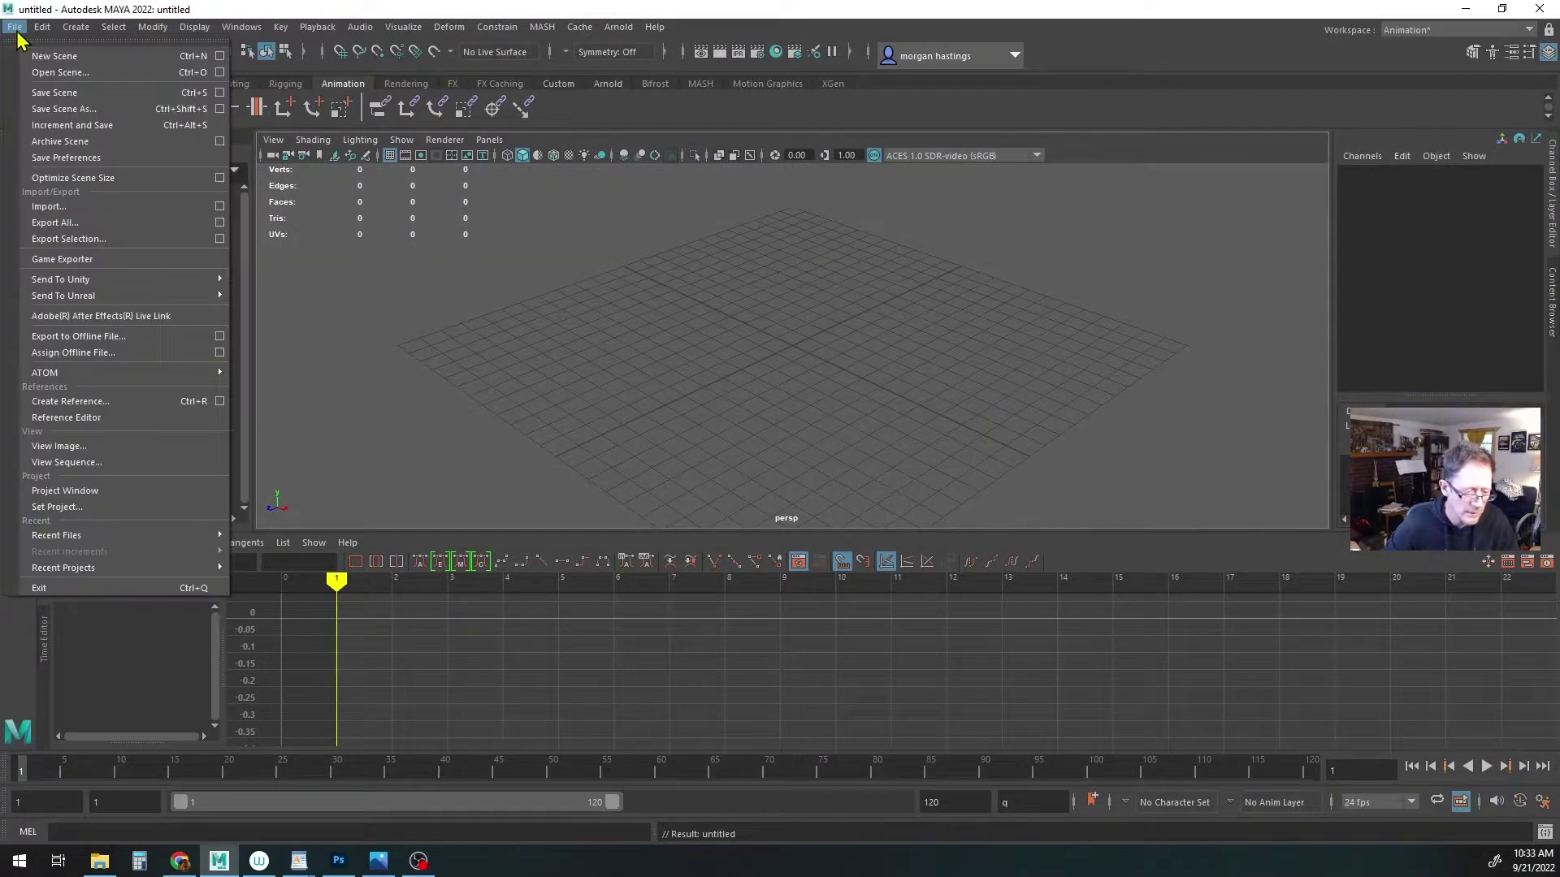
{"action": "left_click", "coordinate": [92, 403]}
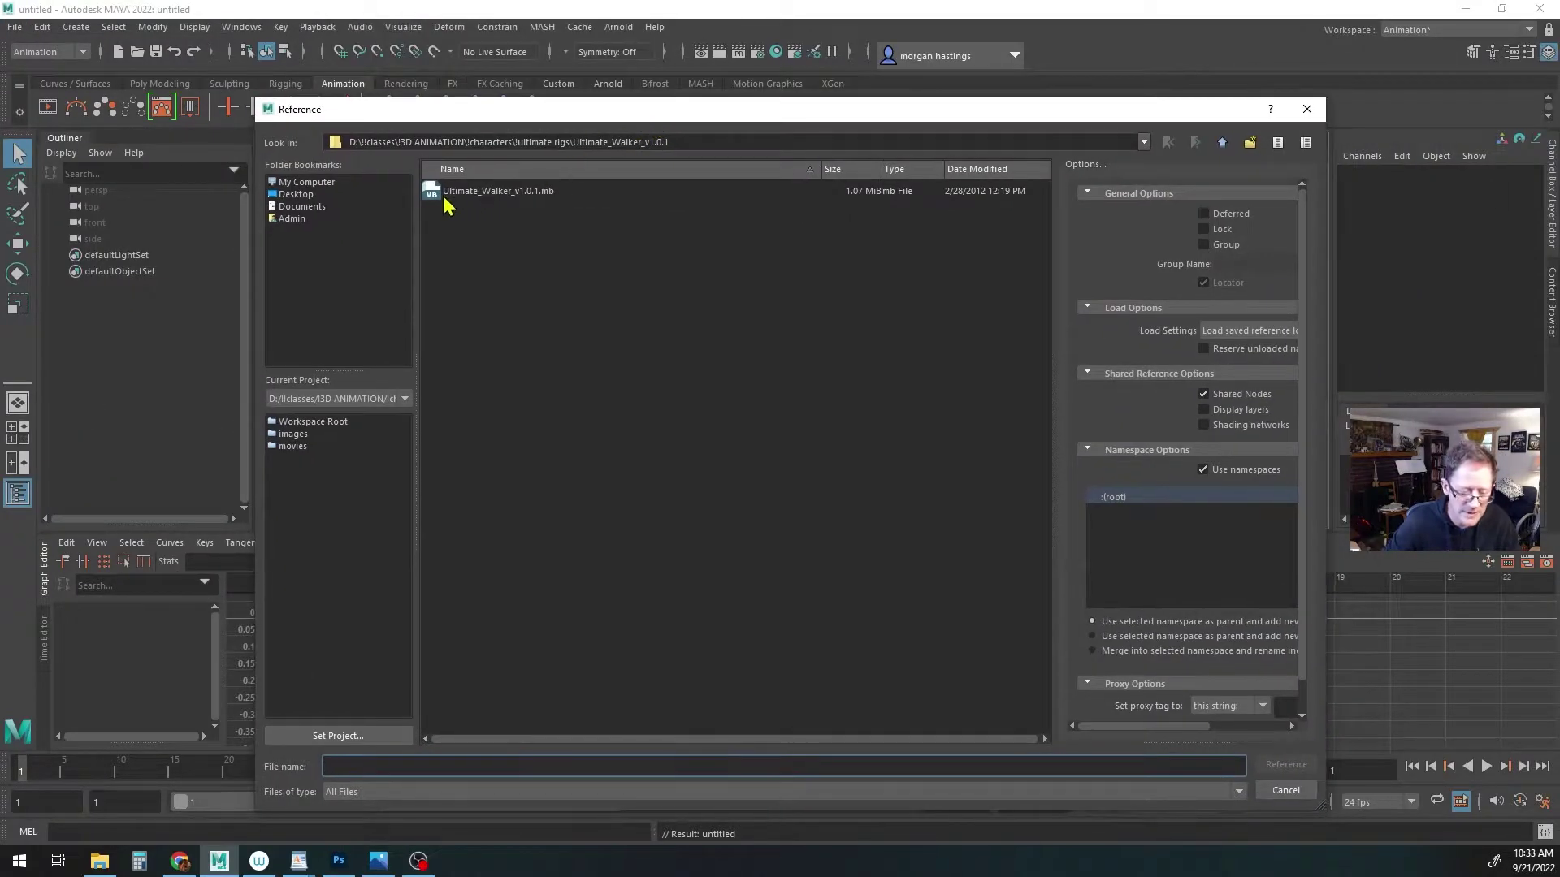
{"action": "left_click", "coordinate": [449, 193]}
{"action": "left_click", "coordinate": [1283, 764]}
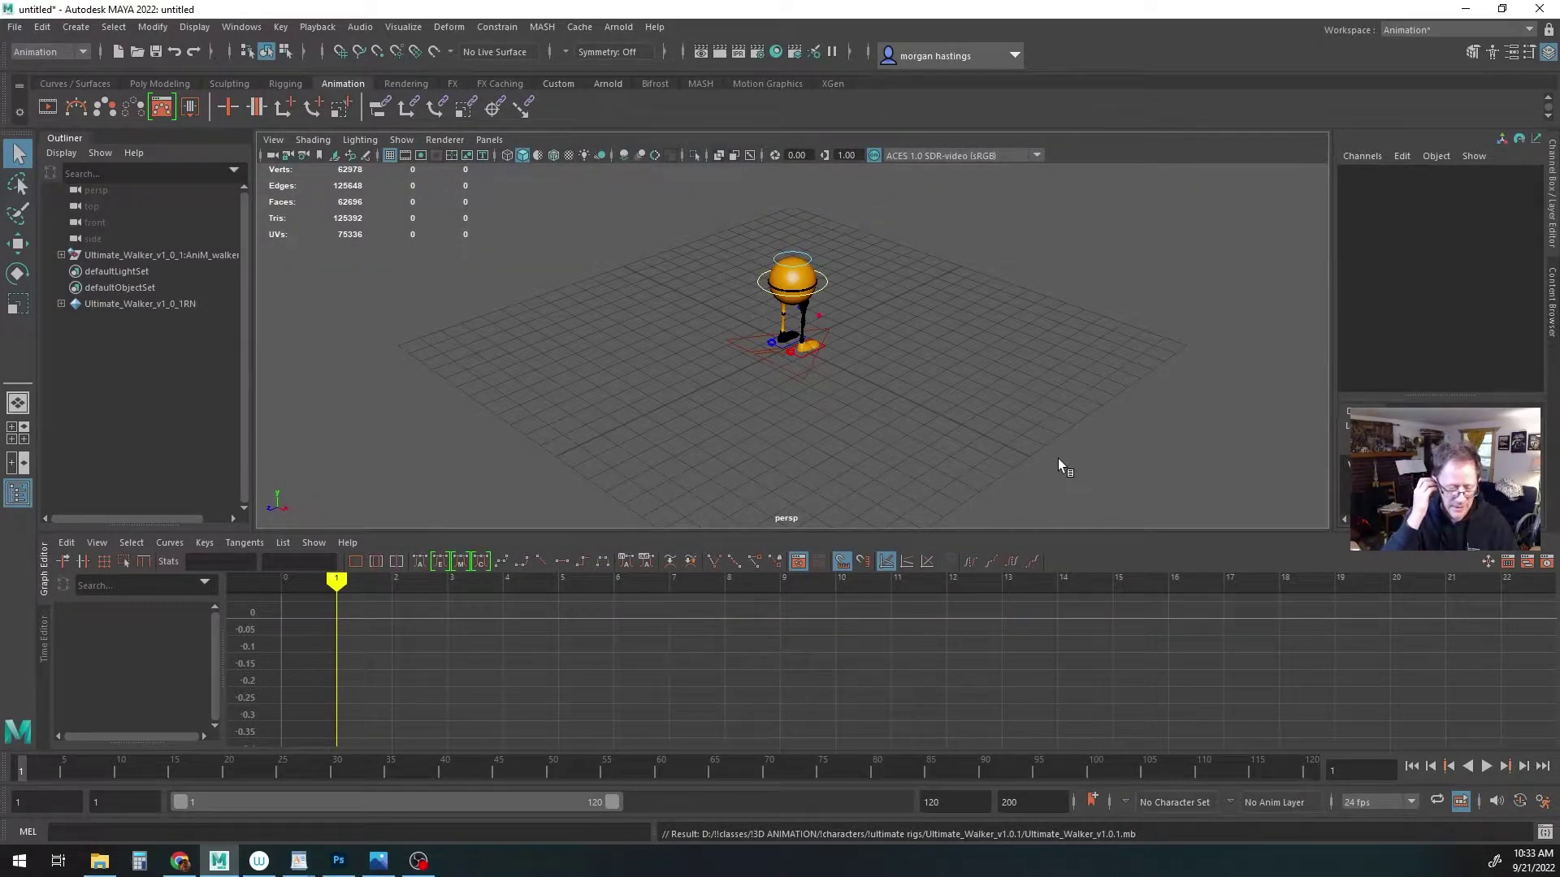
Arrange two panes side by side, with the walker's side view in the first and the perspective view in the second
{"action": "left_click_drag", "start_coordinate": [815, 374], "coordinate": [669, 423], "text": "alt"}
{"action": "right_click_drag", "start_coordinate": [668, 418], "coordinate": [1059, 428], "text": "alt"}
{"action": "left_click_drag", "start_coordinate": [1058, 428], "coordinate": [926, 412], "text": "alt"}
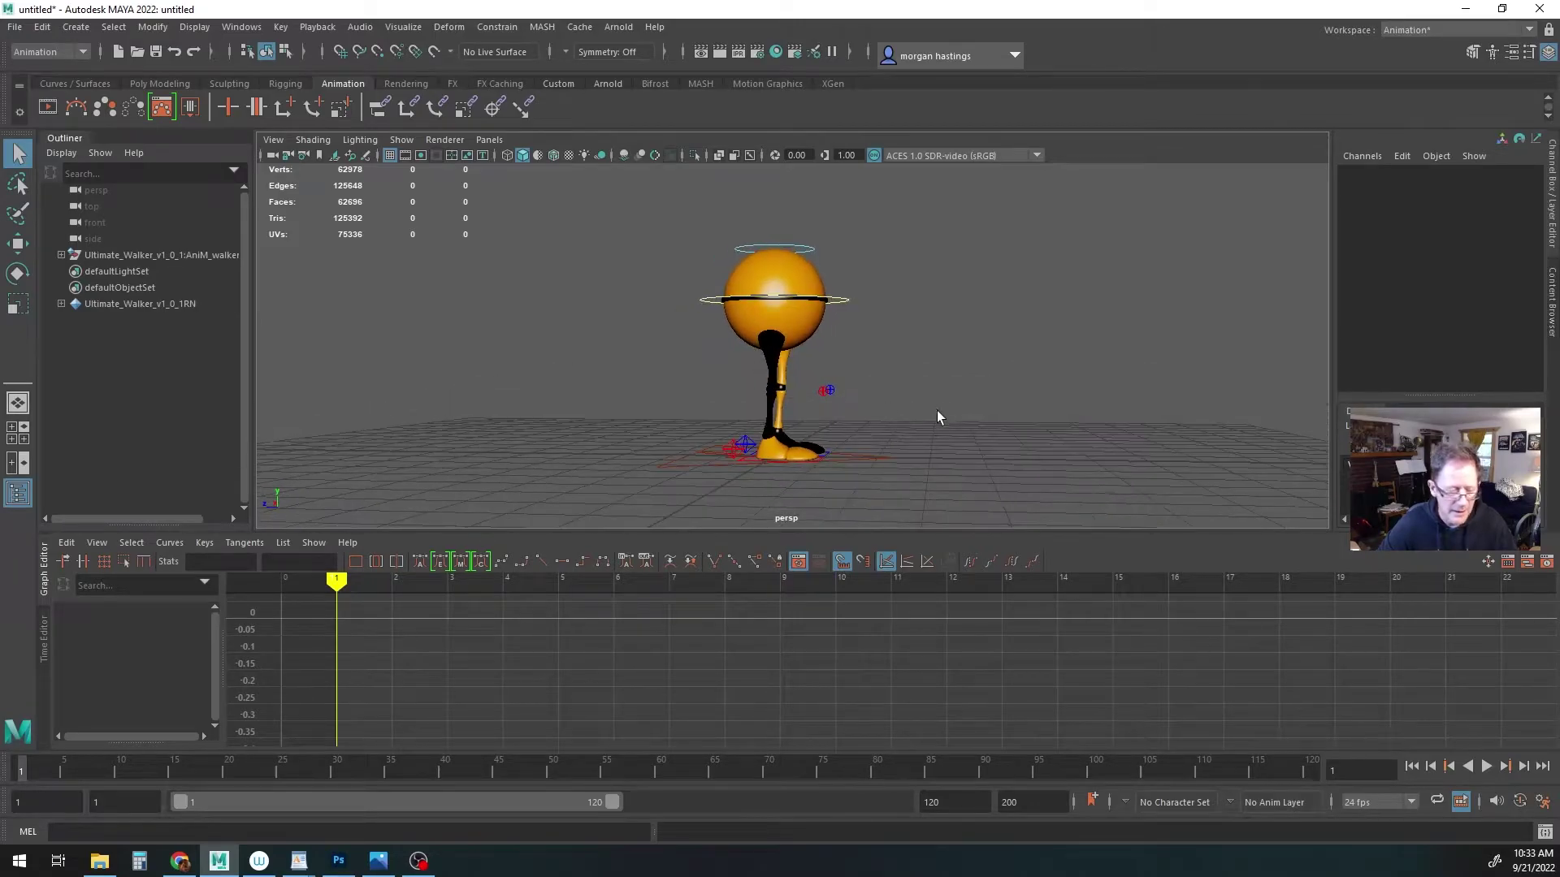
{"action": "right_click", "coordinate": [18, 403]}
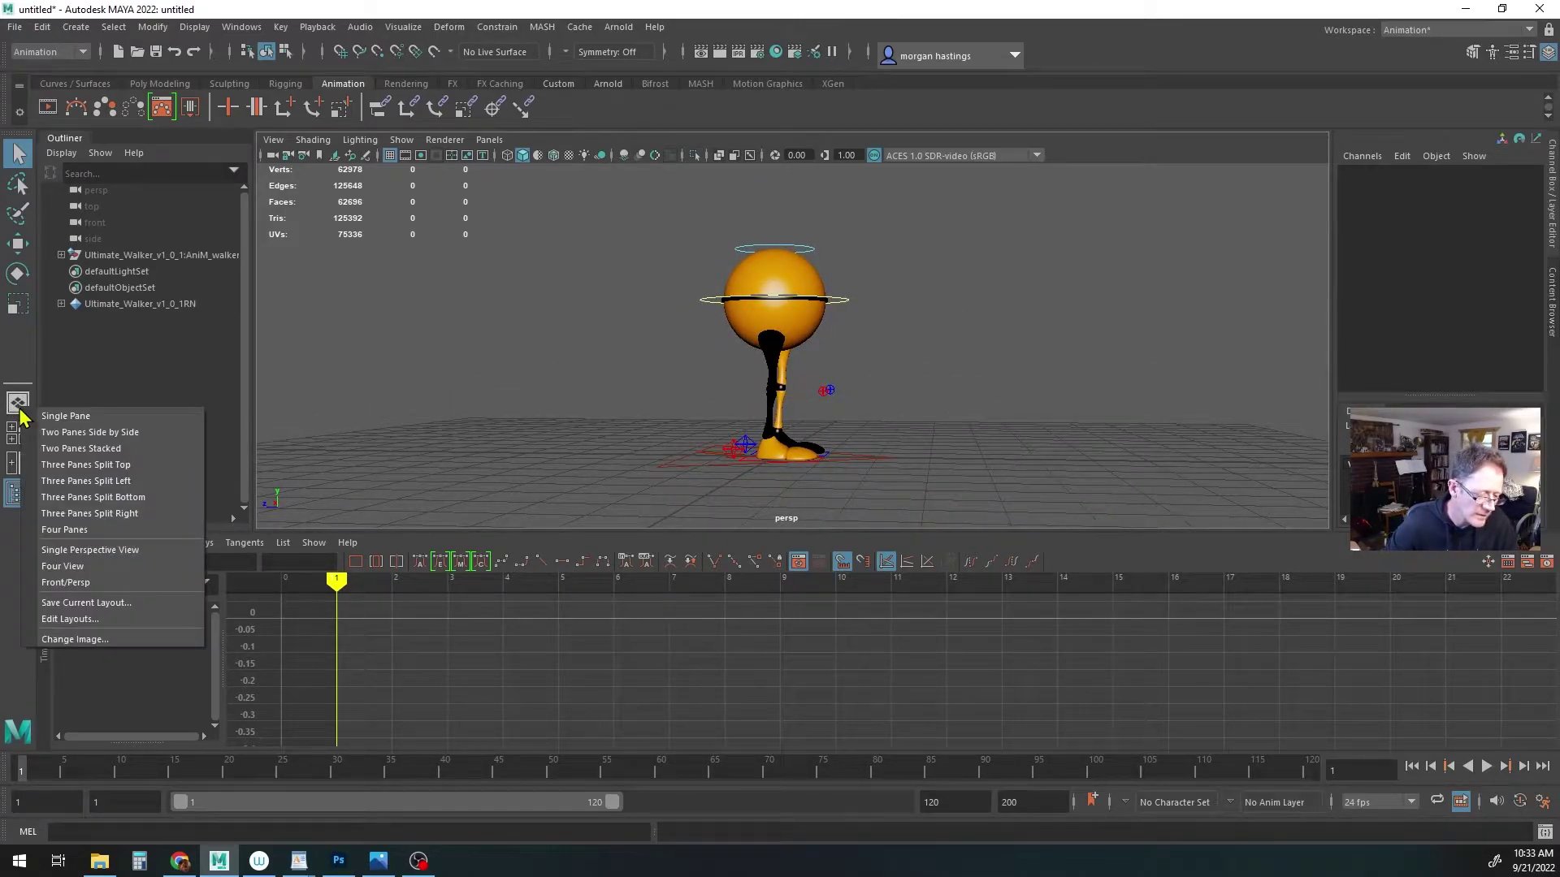
{"action": "left_click", "coordinate": [59, 437]}
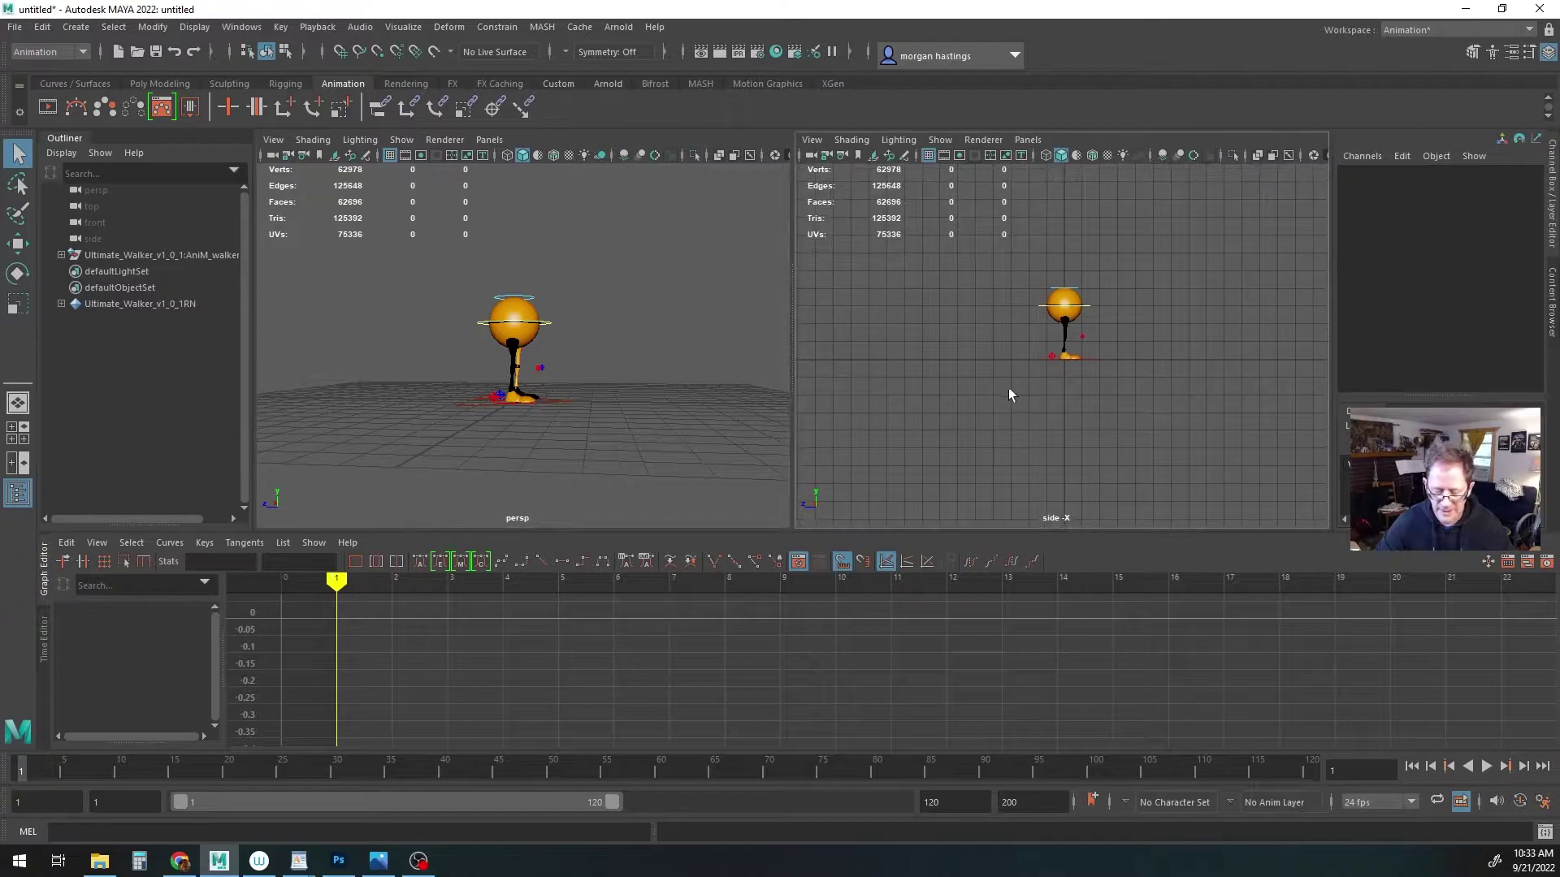
{"action": "key", "text": "space"}
{"action": "left_click_drag", "start_coordinate": [984, 341], "coordinate": [982, 298]}
{"action": "key", "text": "space"}
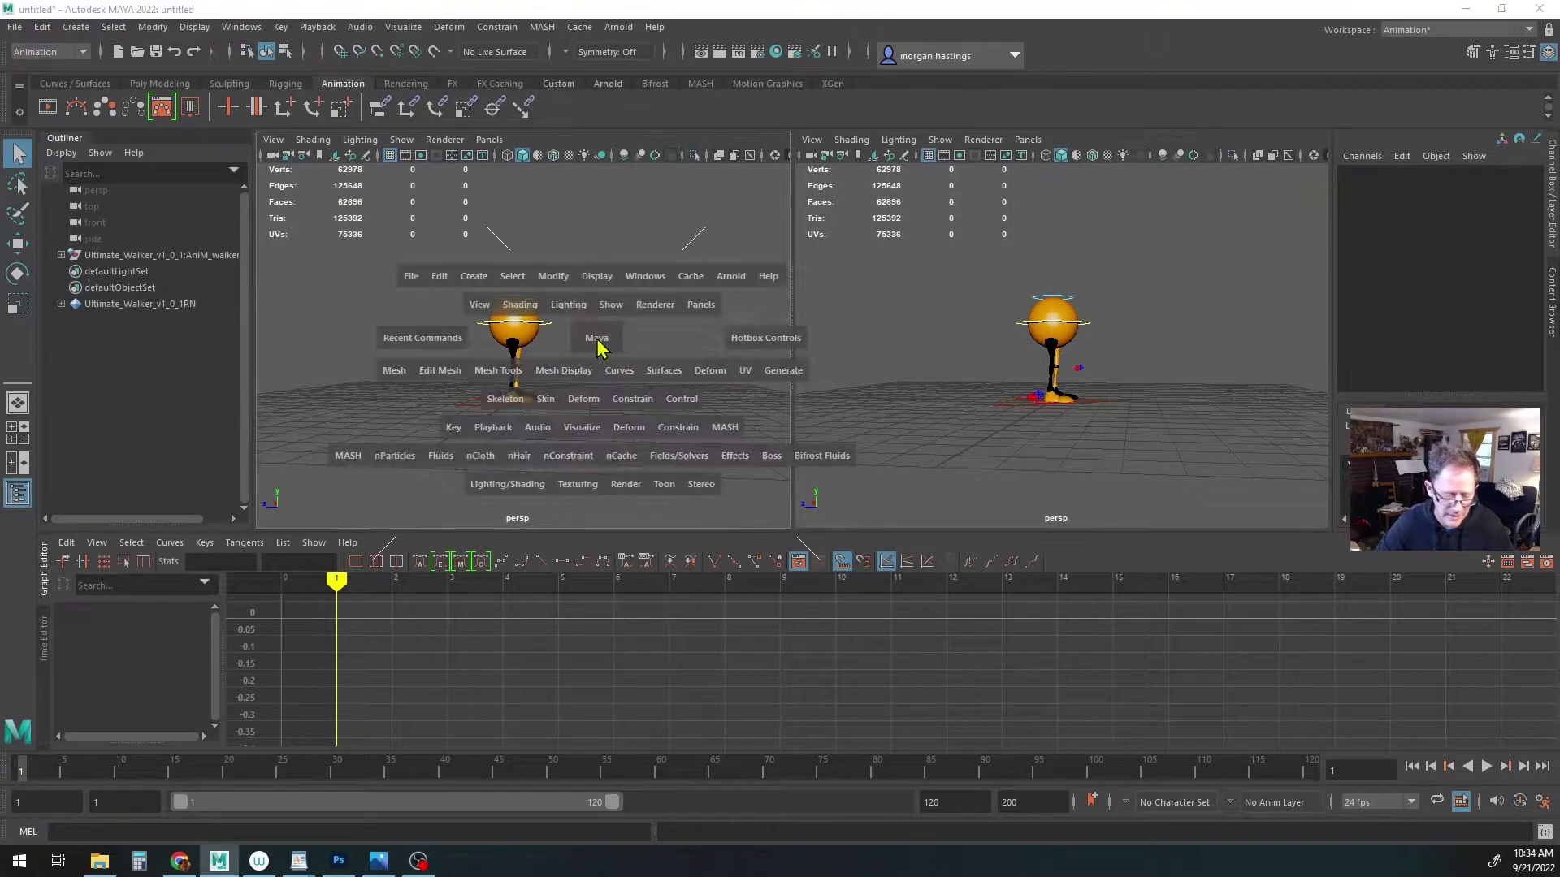
{"action": "left_click_drag", "start_coordinate": [598, 347], "coordinate": [661, 348]}
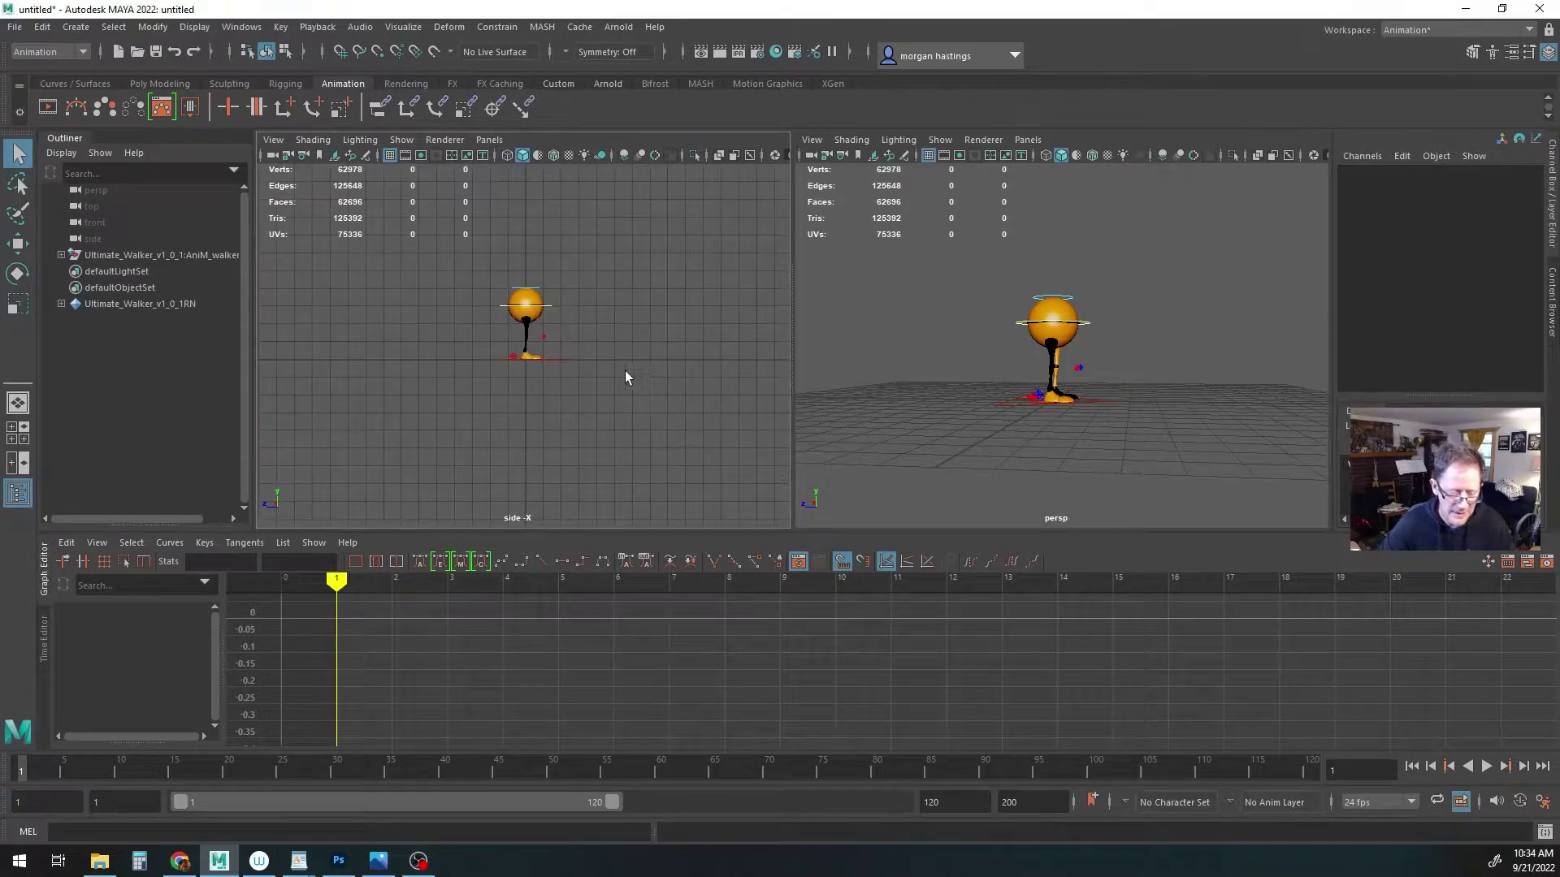
{"action": "right_click_drag", "start_coordinate": [522, 393], "coordinate": [583, 368], "text": "alt"}
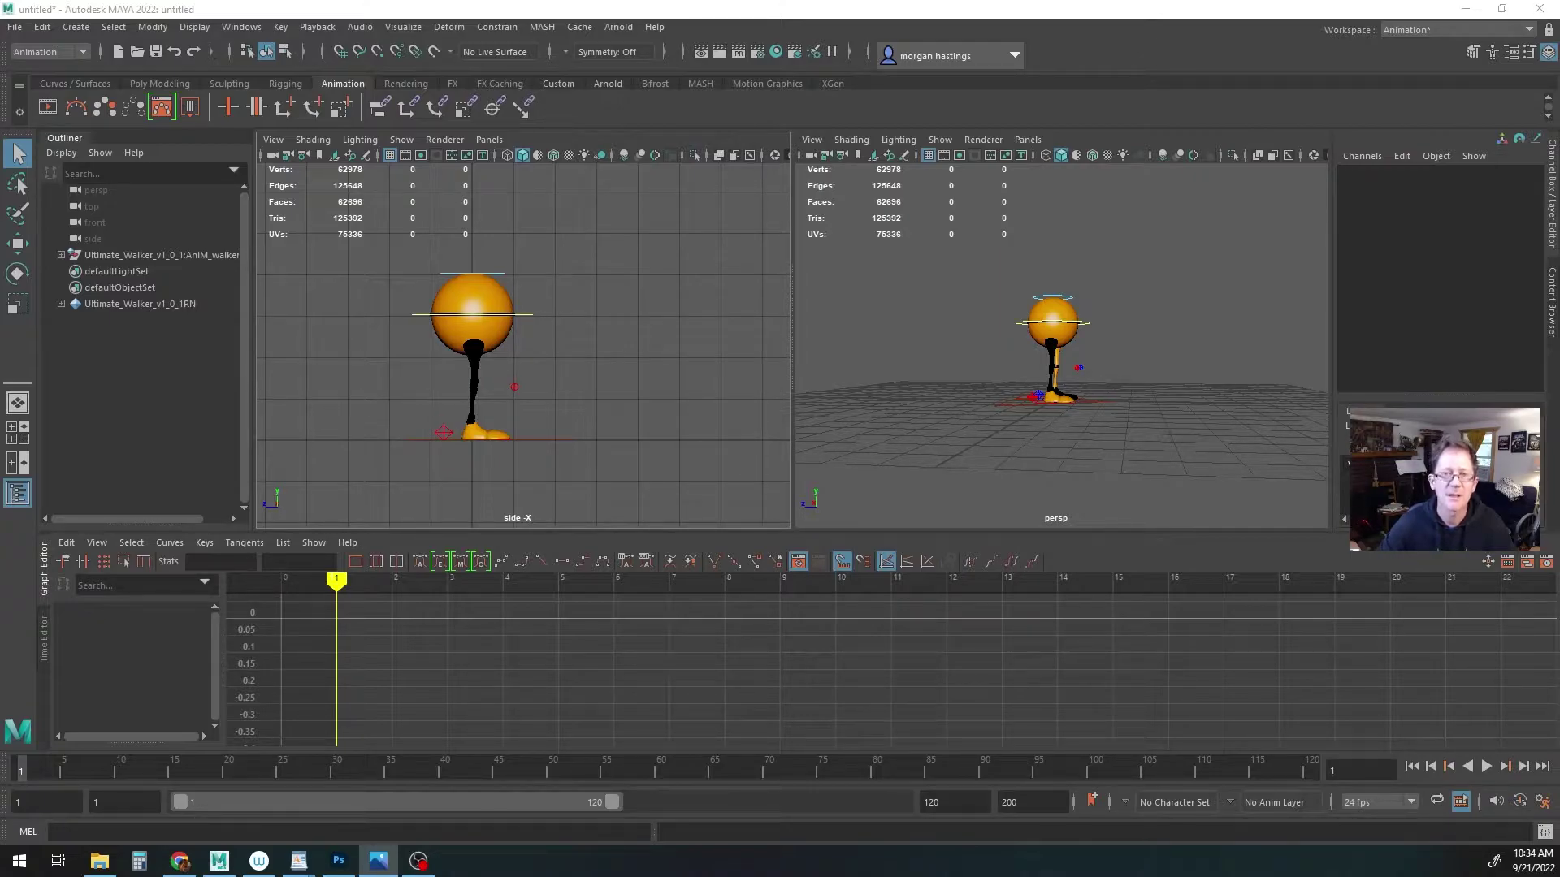
Enlarge the basic run cycle (with frames).jpg reference image, examine its numbered key poses, and return to Maya
{"action": "left_click_drag", "start_coordinate": [846, 303], "coordinate": [554, 185]}
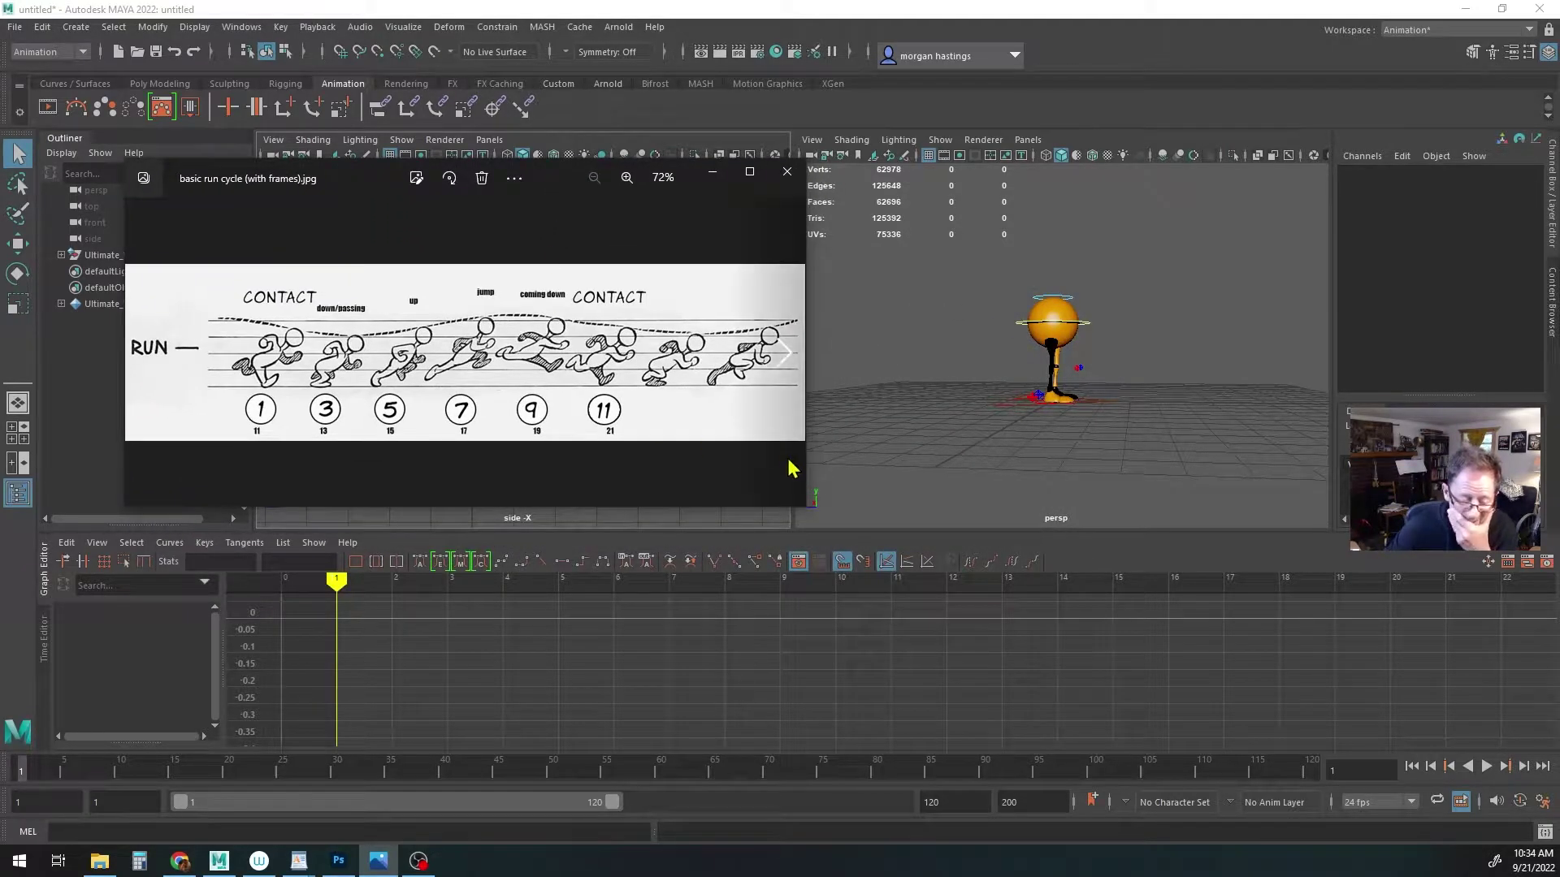
{"action": "left_click_drag", "start_coordinate": [806, 508], "coordinate": [1307, 787]}
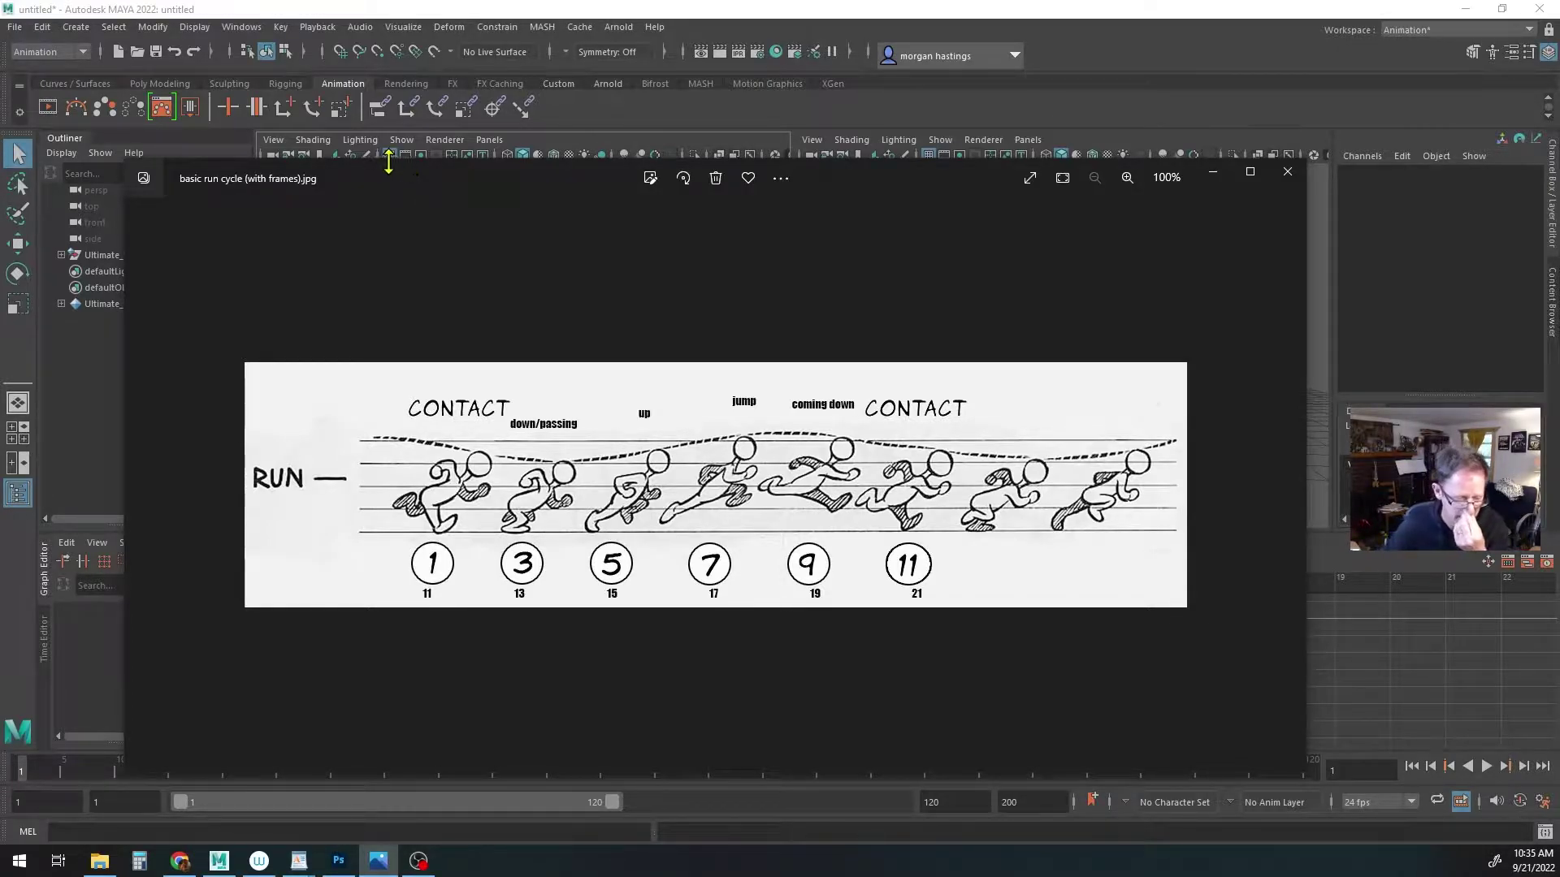
{"action": "left_click_drag", "start_coordinate": [392, 171], "coordinate": [520, 0]}
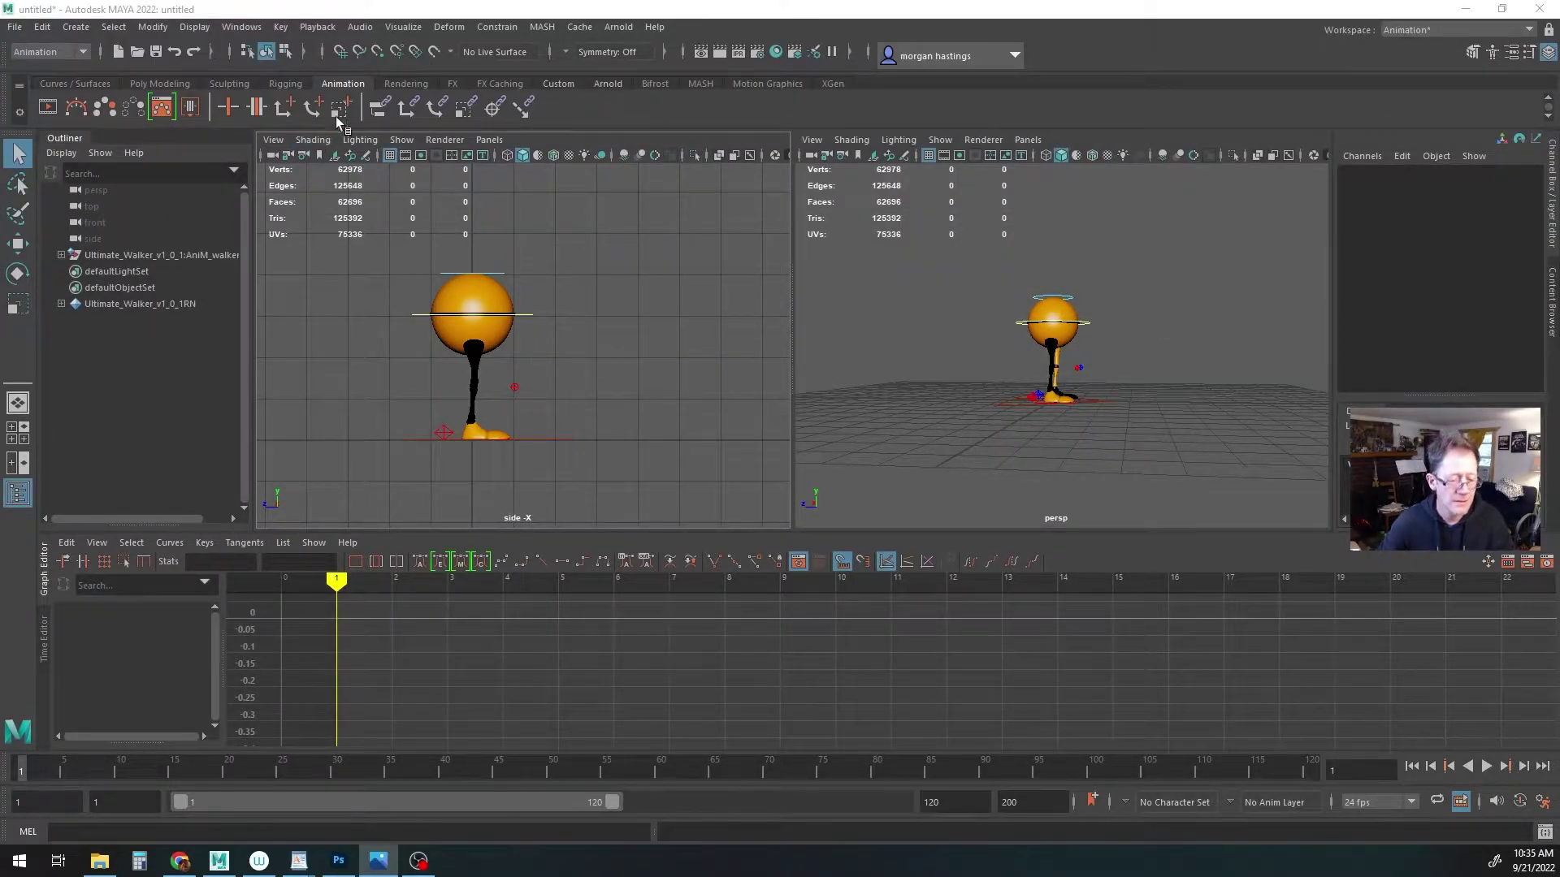
{"action": "left_click", "coordinate": [554, 9]}
Move the walker's main body control down and forward to Translate Y about -0.65 and Translate Z about -0.79
{"action": "middle_click_drag", "start_coordinate": [471, 346], "coordinate": [507, 339], "text": "alt"}
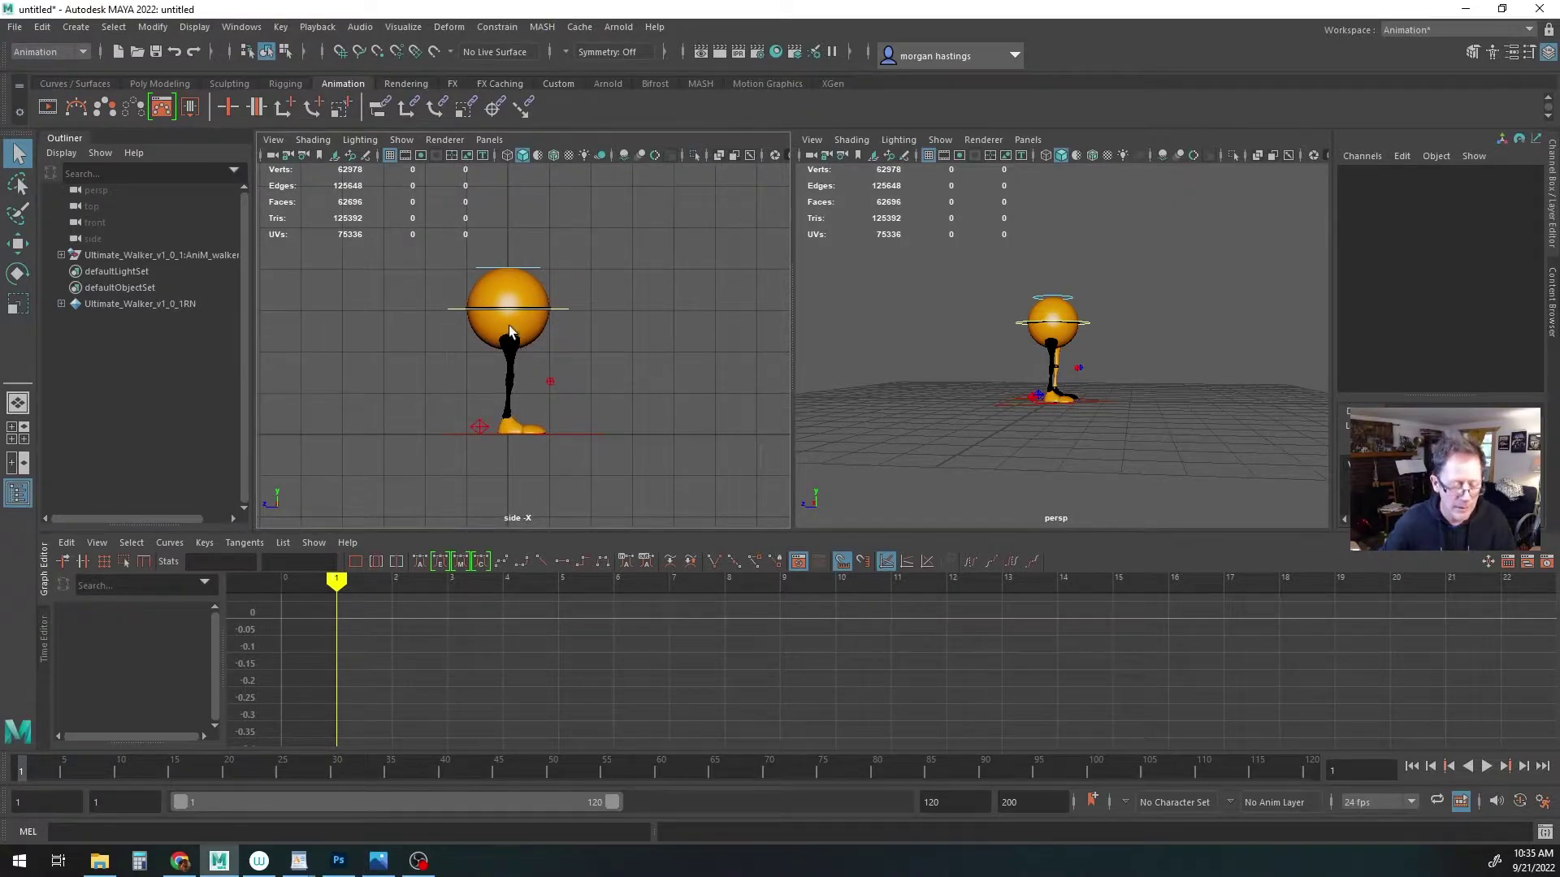
{"action": "left_click", "coordinate": [551, 311]}
{"action": "key", "text": "w"}
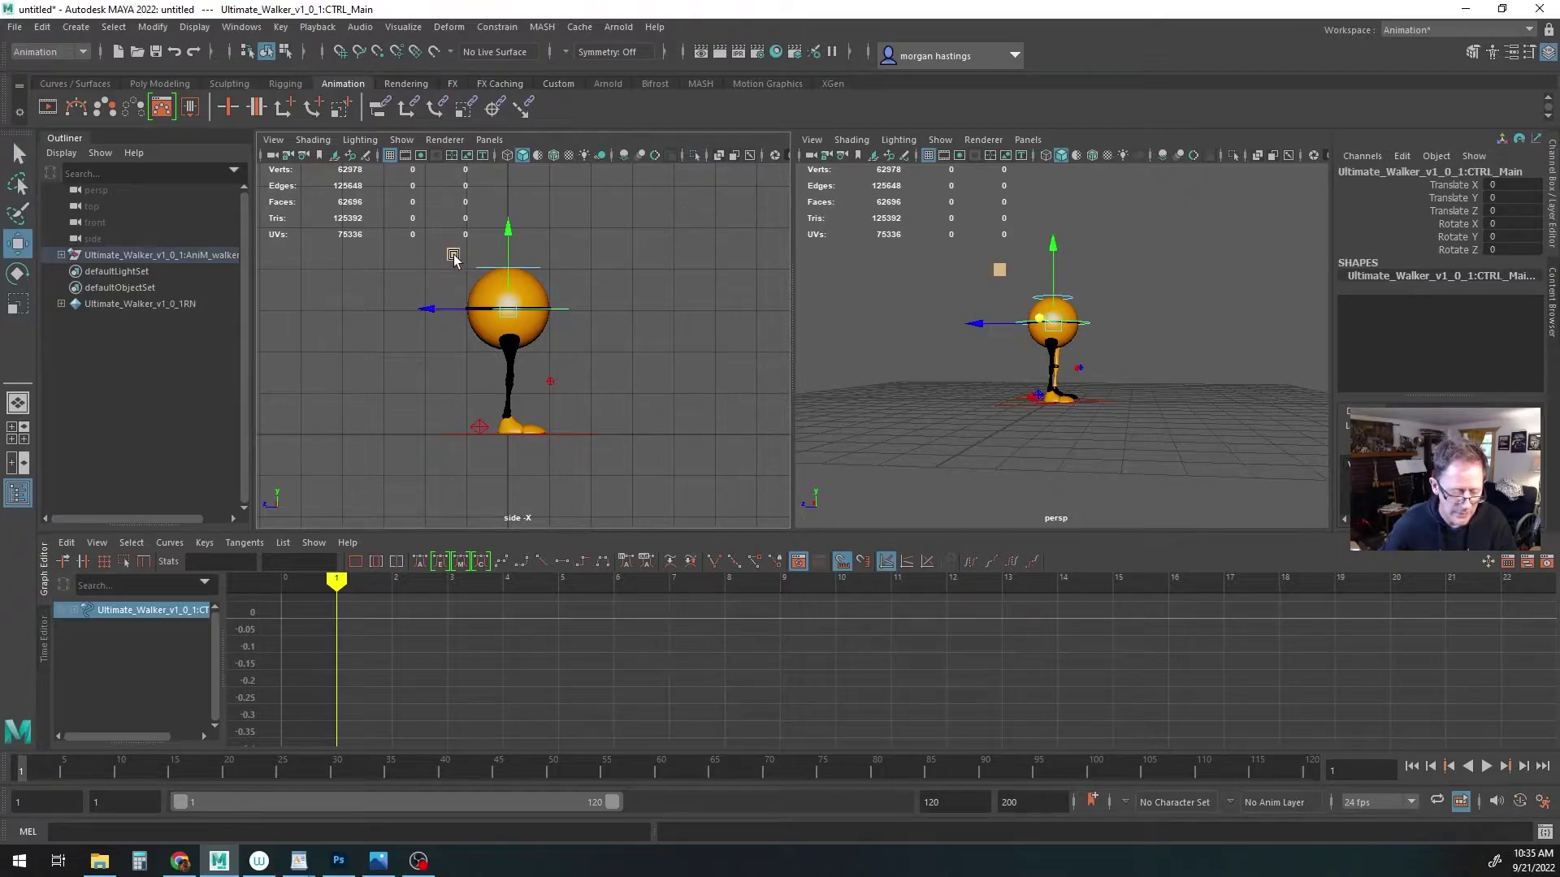
{"action": "middle_click_drag", "start_coordinate": [453, 257], "coordinate": [474, 275]}
{"action": "middle_click_drag", "start_coordinate": [480, 280], "coordinate": [485, 286]}
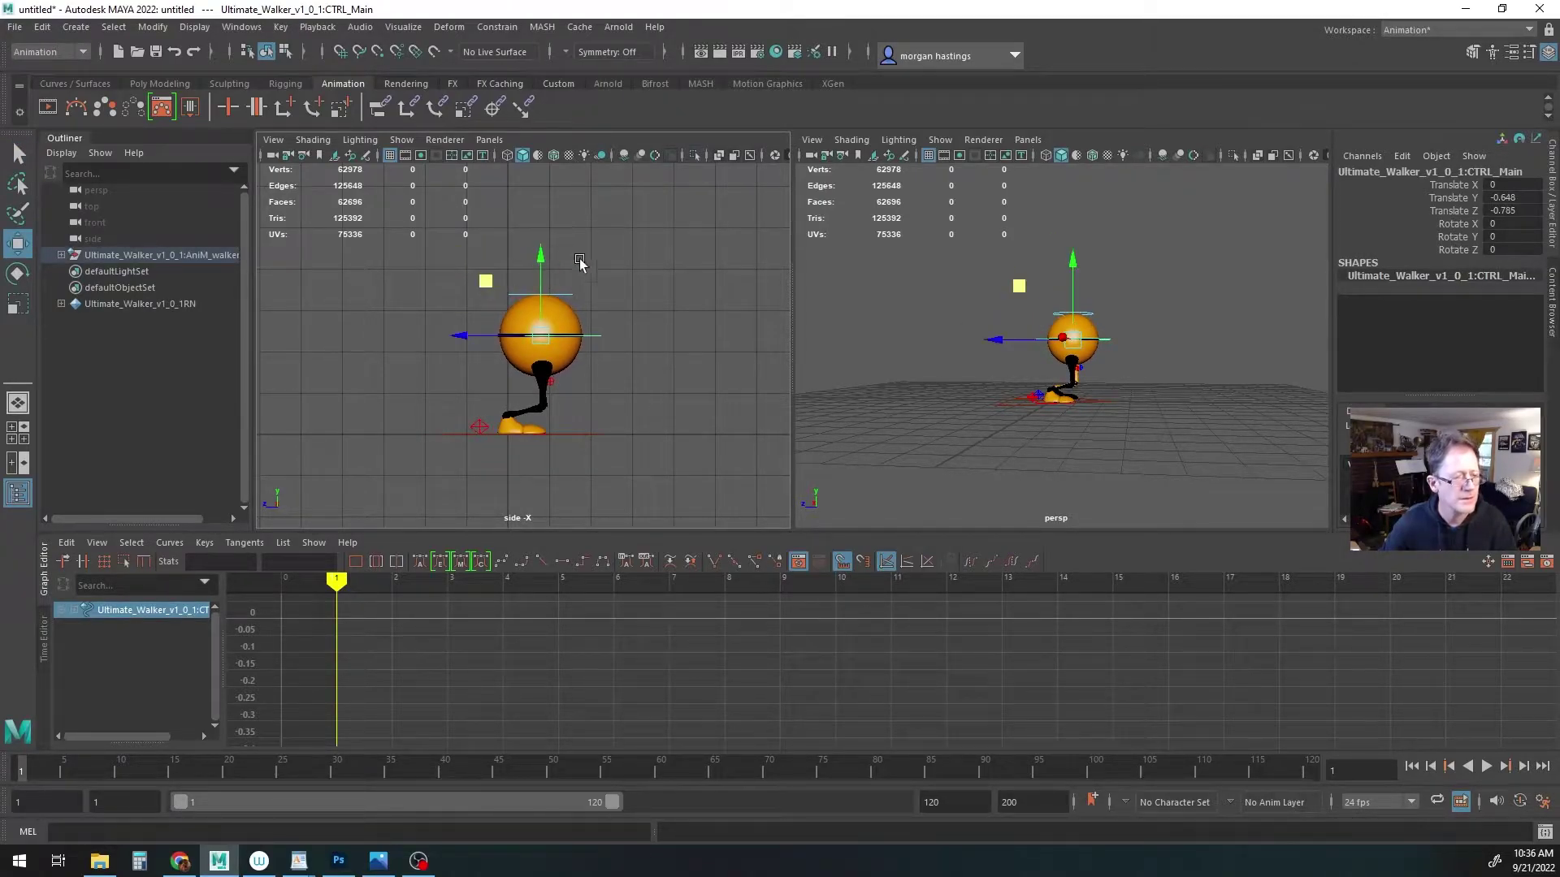
Tilt the main body control forward to Rotate X about -20.6, with Rotate Y about -2 and Rotate Z about -5.3
{"action": "key", "text": "e"}
{"action": "left_click_drag", "start_coordinate": [599, 296], "coordinate": [607, 311]}
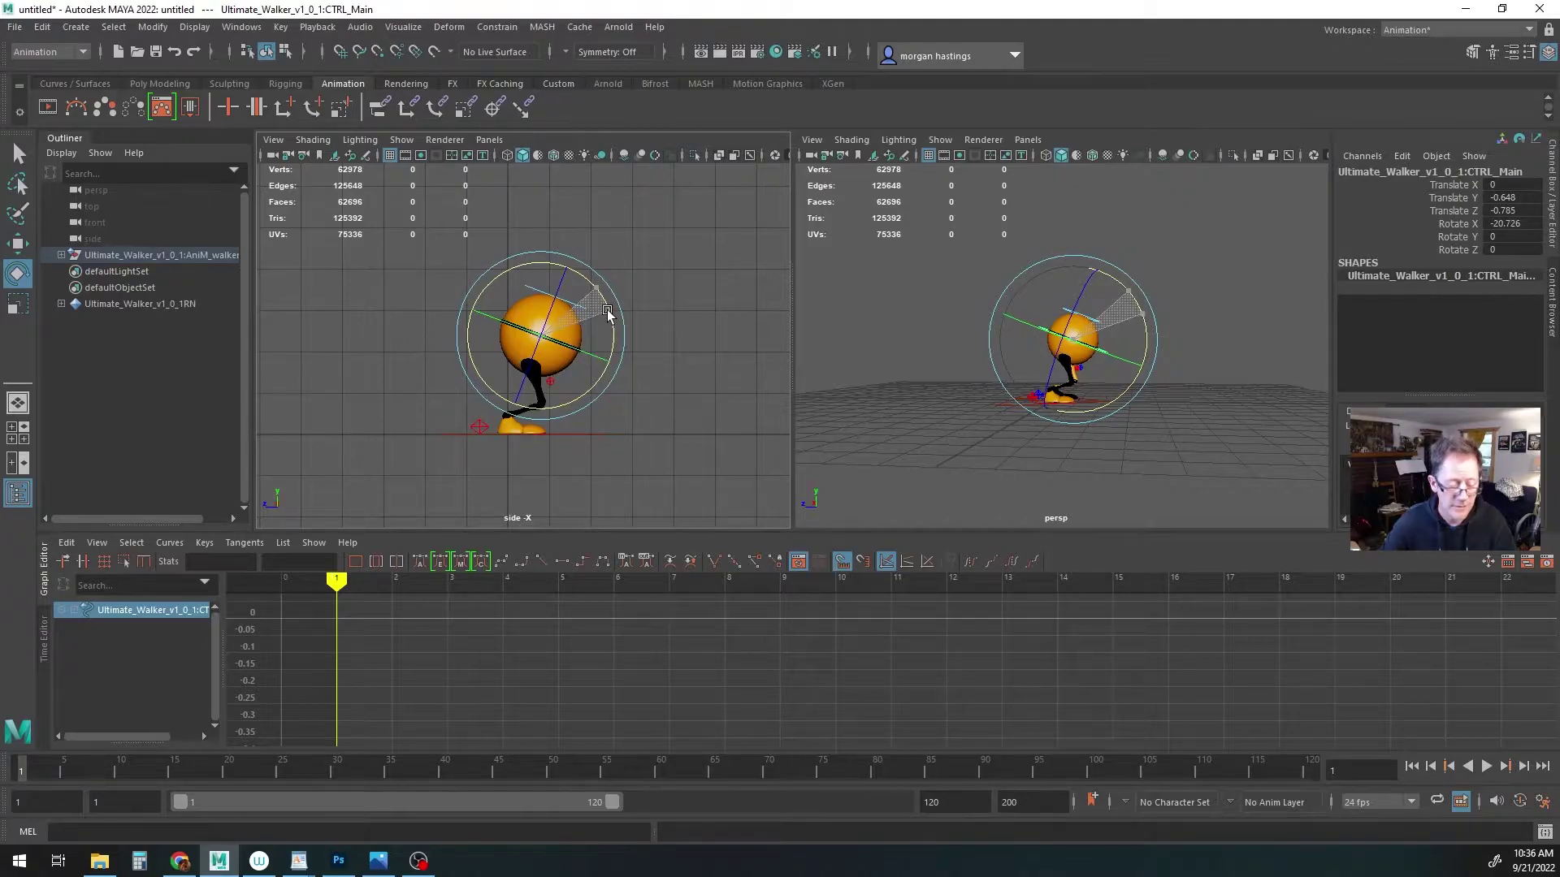
{"action": "key", "text": "w"}
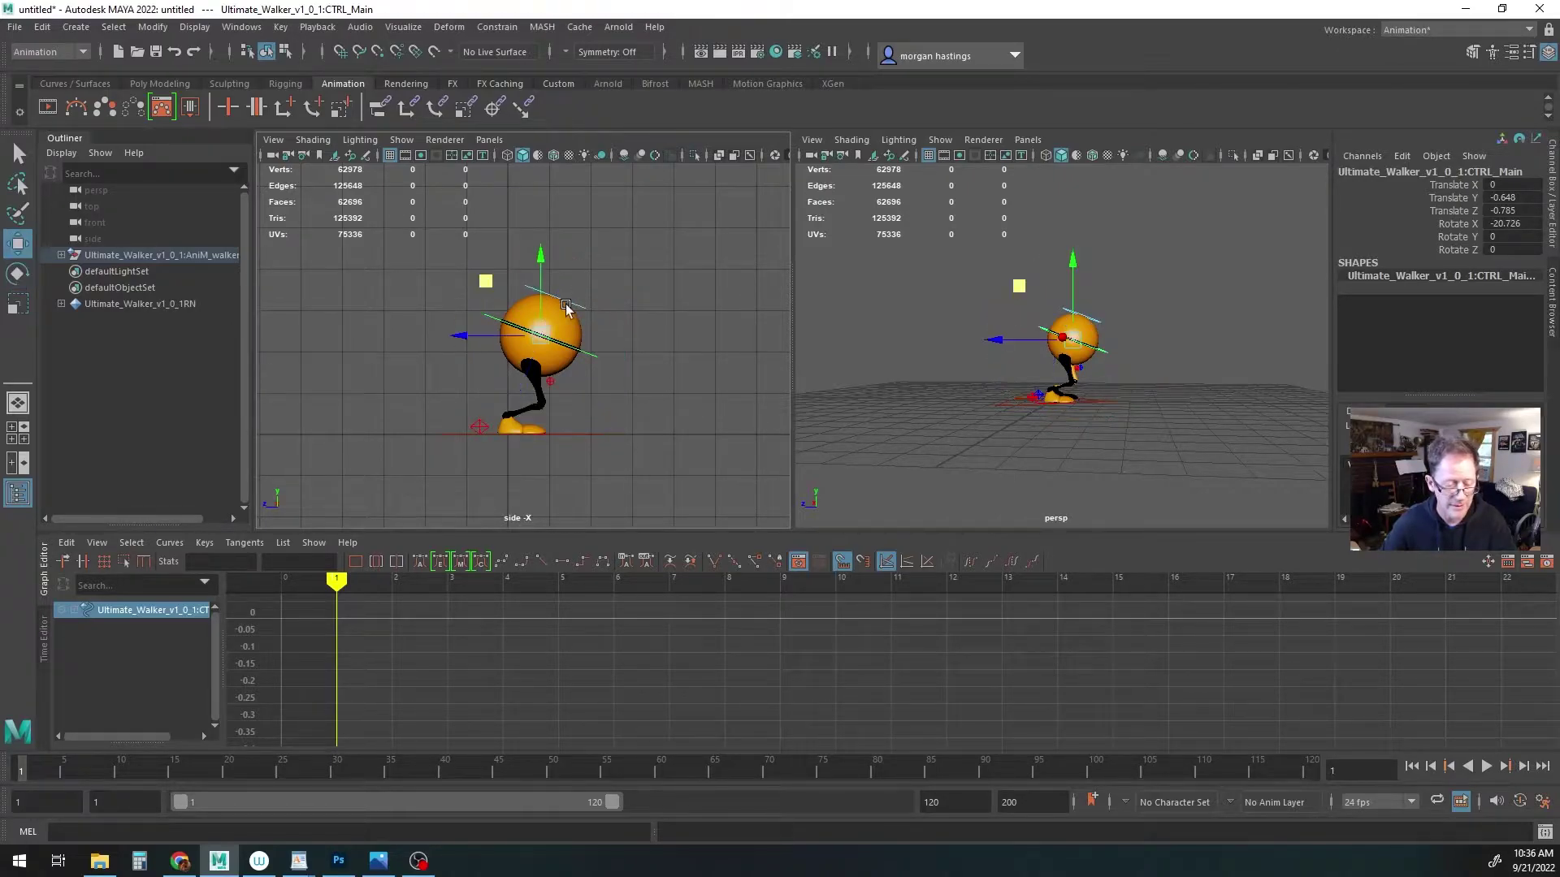
{"action": "key", "text": "e"}
{"action": "left_click_drag", "start_coordinate": [550, 308], "coordinate": [551, 315]}
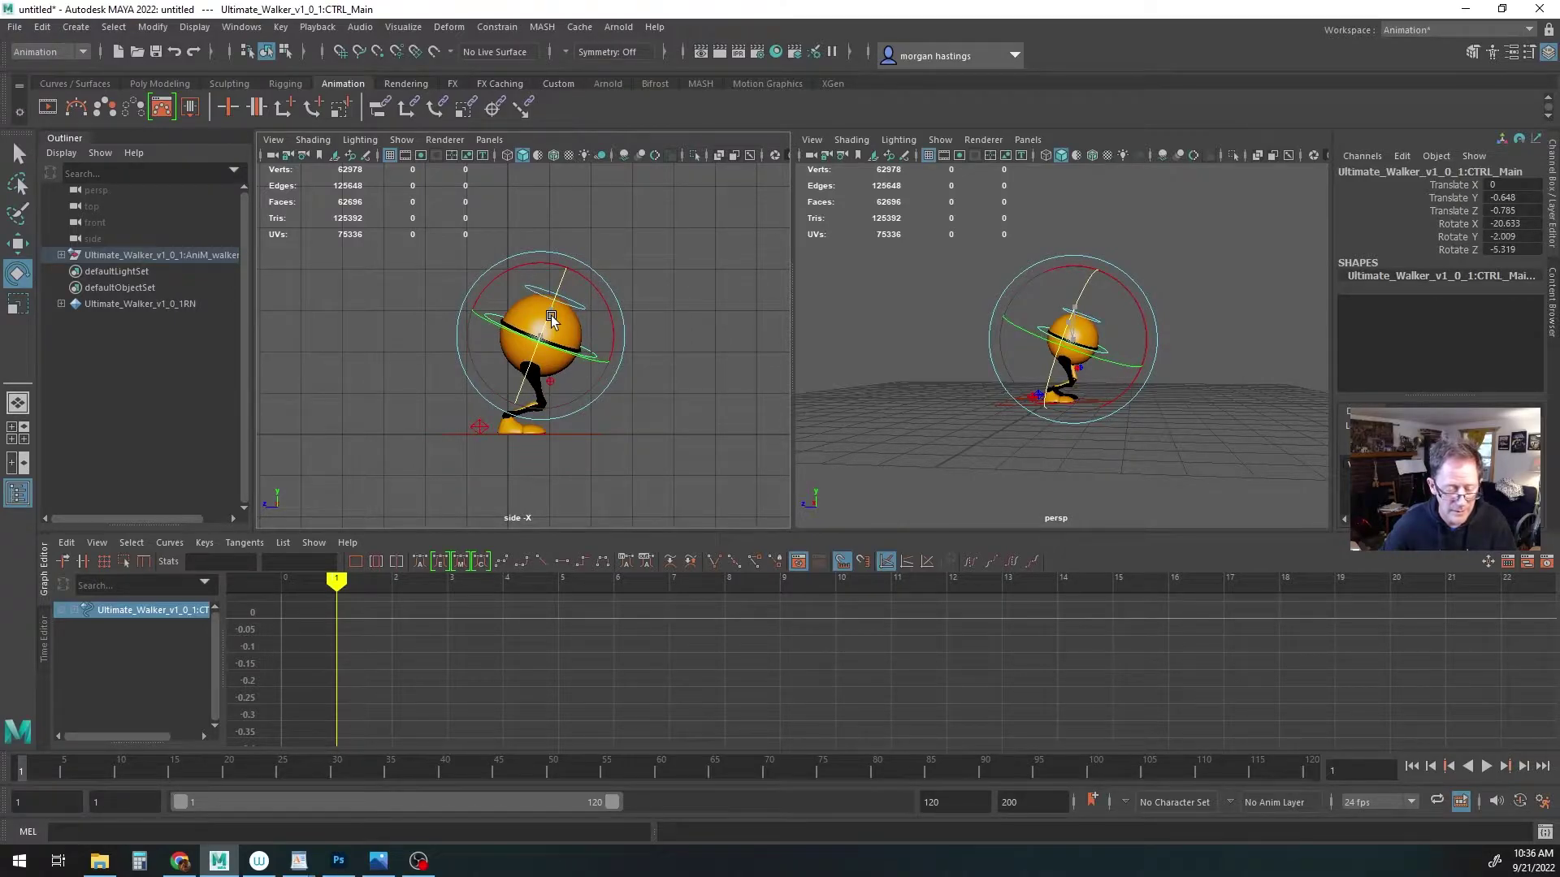
{"action": "middle_click_drag", "start_coordinate": [628, 382], "coordinate": [635, 371], "text": "alt"}
{"action": "key", "text": "q"}
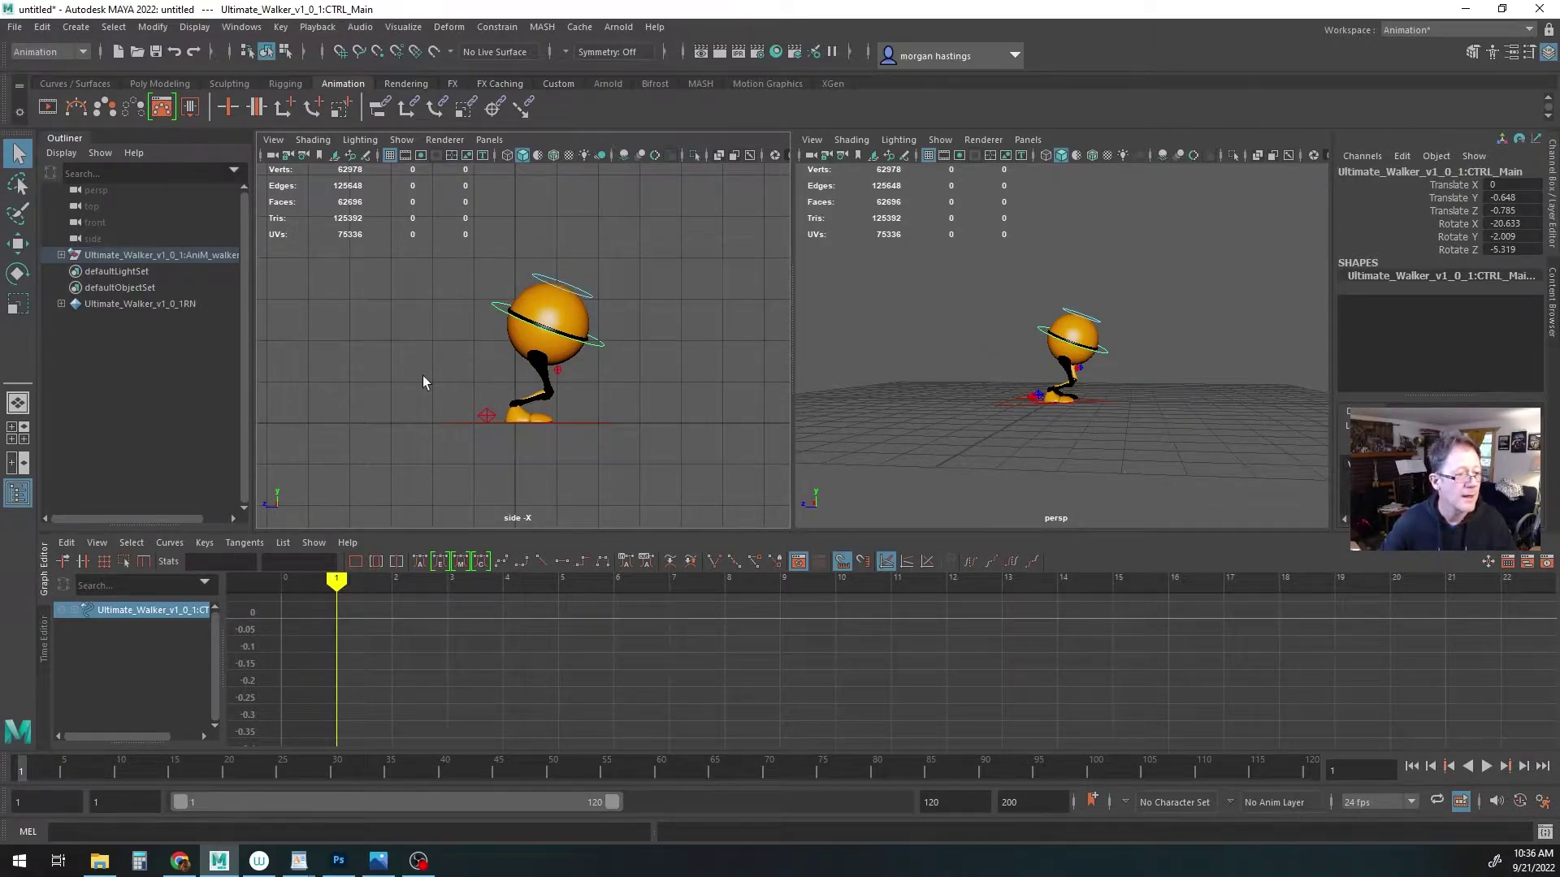
Move the right heel control forward to Translate Z about 1.53 and set its Foot Roll to -42
{"action": "left_click", "coordinate": [485, 416]}
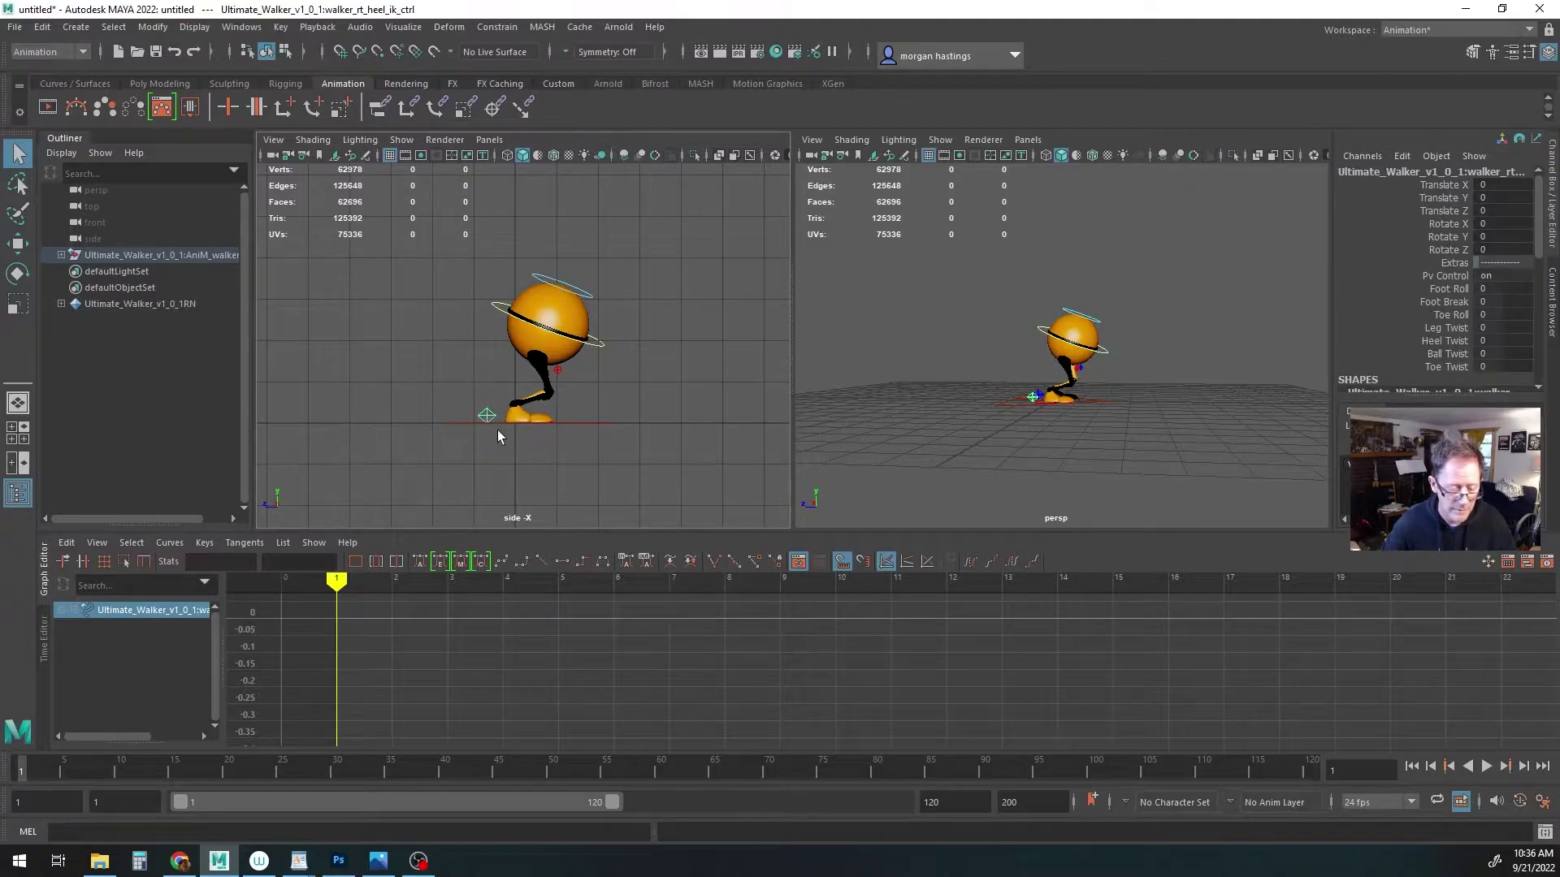
{"action": "key", "text": "w"}
{"action": "key", "text": "ctrl+z"}
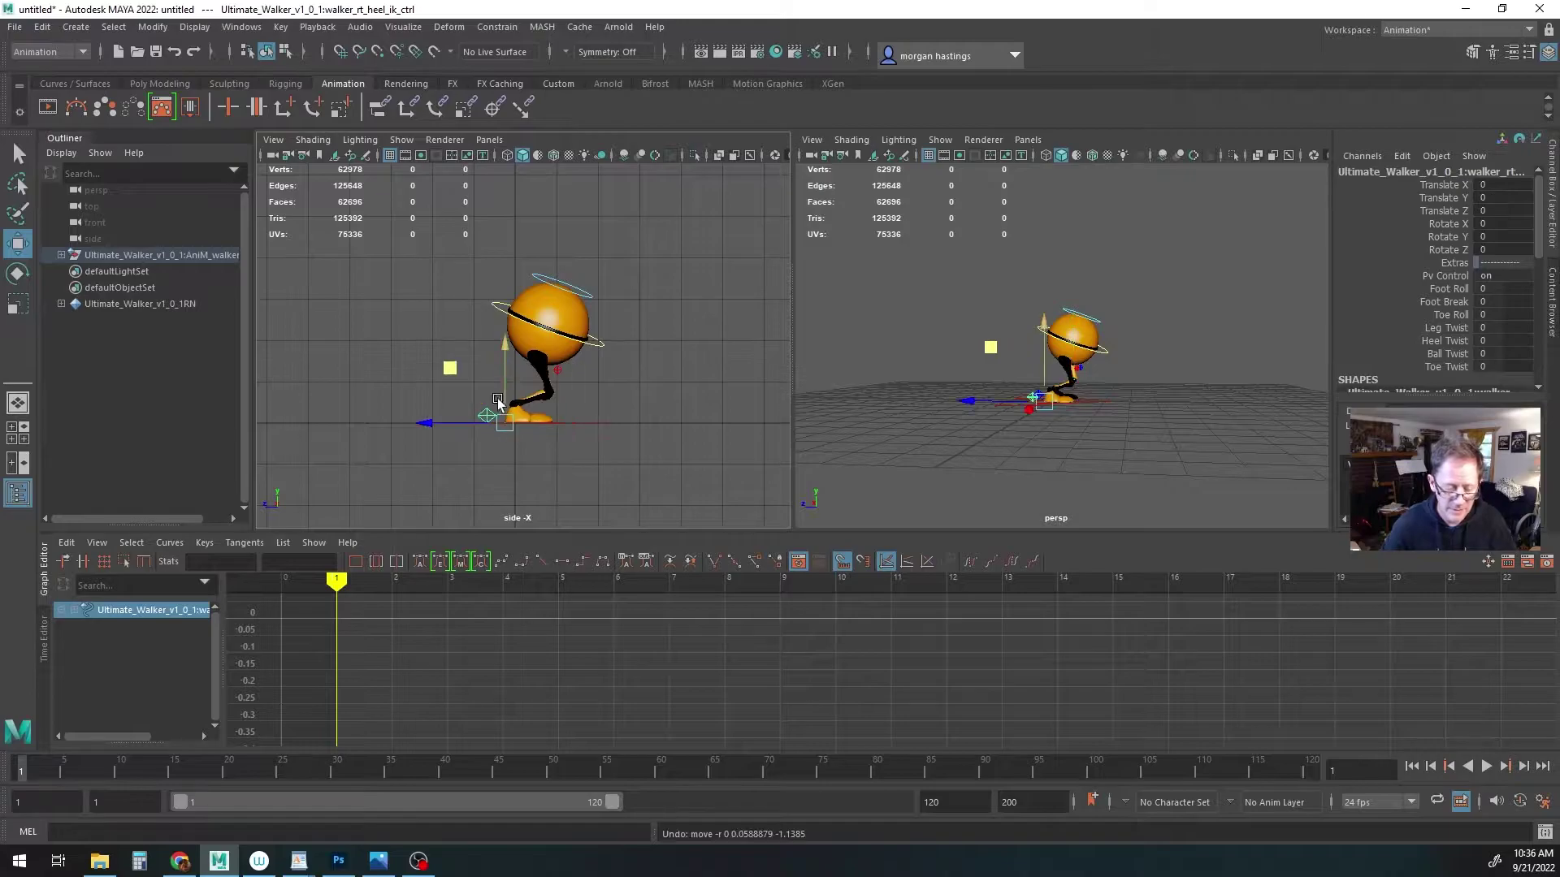
{"action": "left_click_drag", "start_coordinate": [435, 423], "coordinate": [499, 424]}
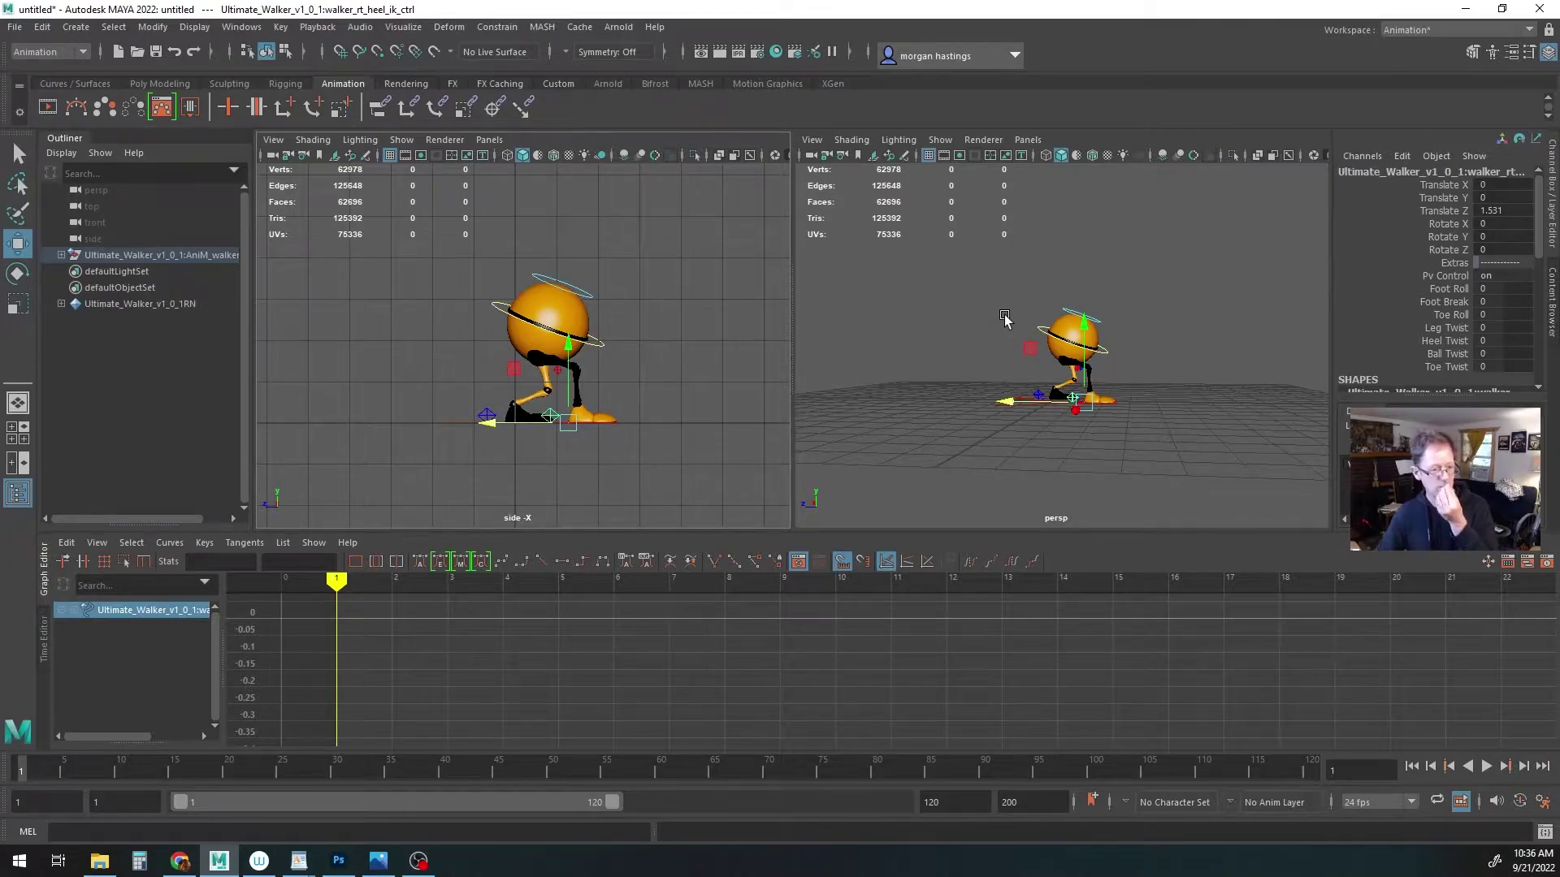
{"action": "left_click", "coordinate": [1448, 289]}
{"action": "middle_click_drag", "start_coordinate": [676, 414], "coordinate": [341, 411]}
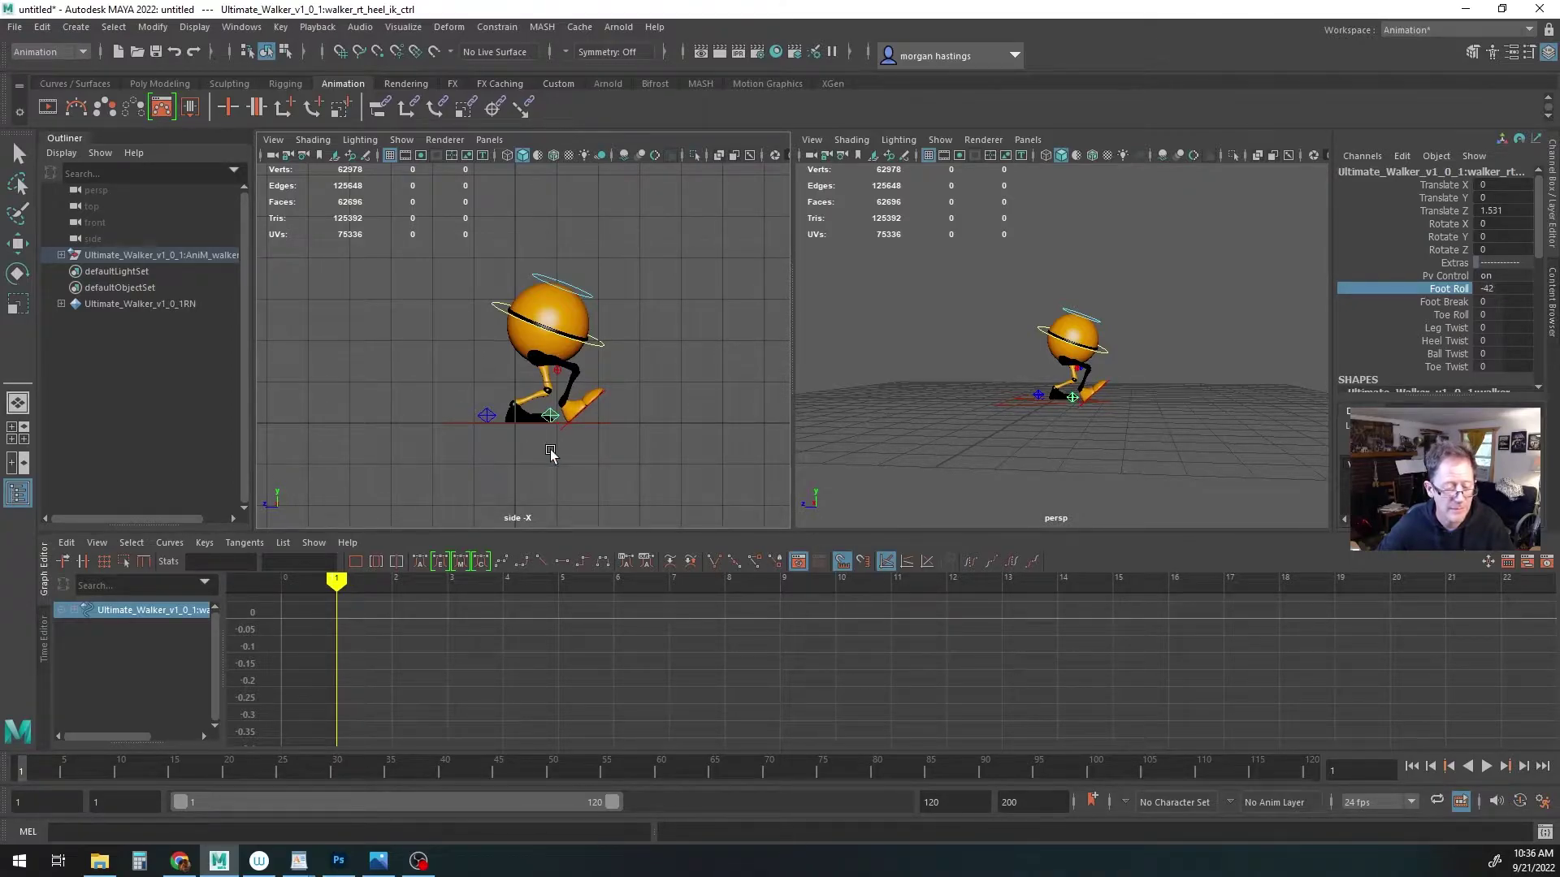
Raise the main body control and shift it slightly back to straighten the walker's front leg
{"action": "left_click", "coordinate": [547, 335]}
{"action": "key", "text": "w"}
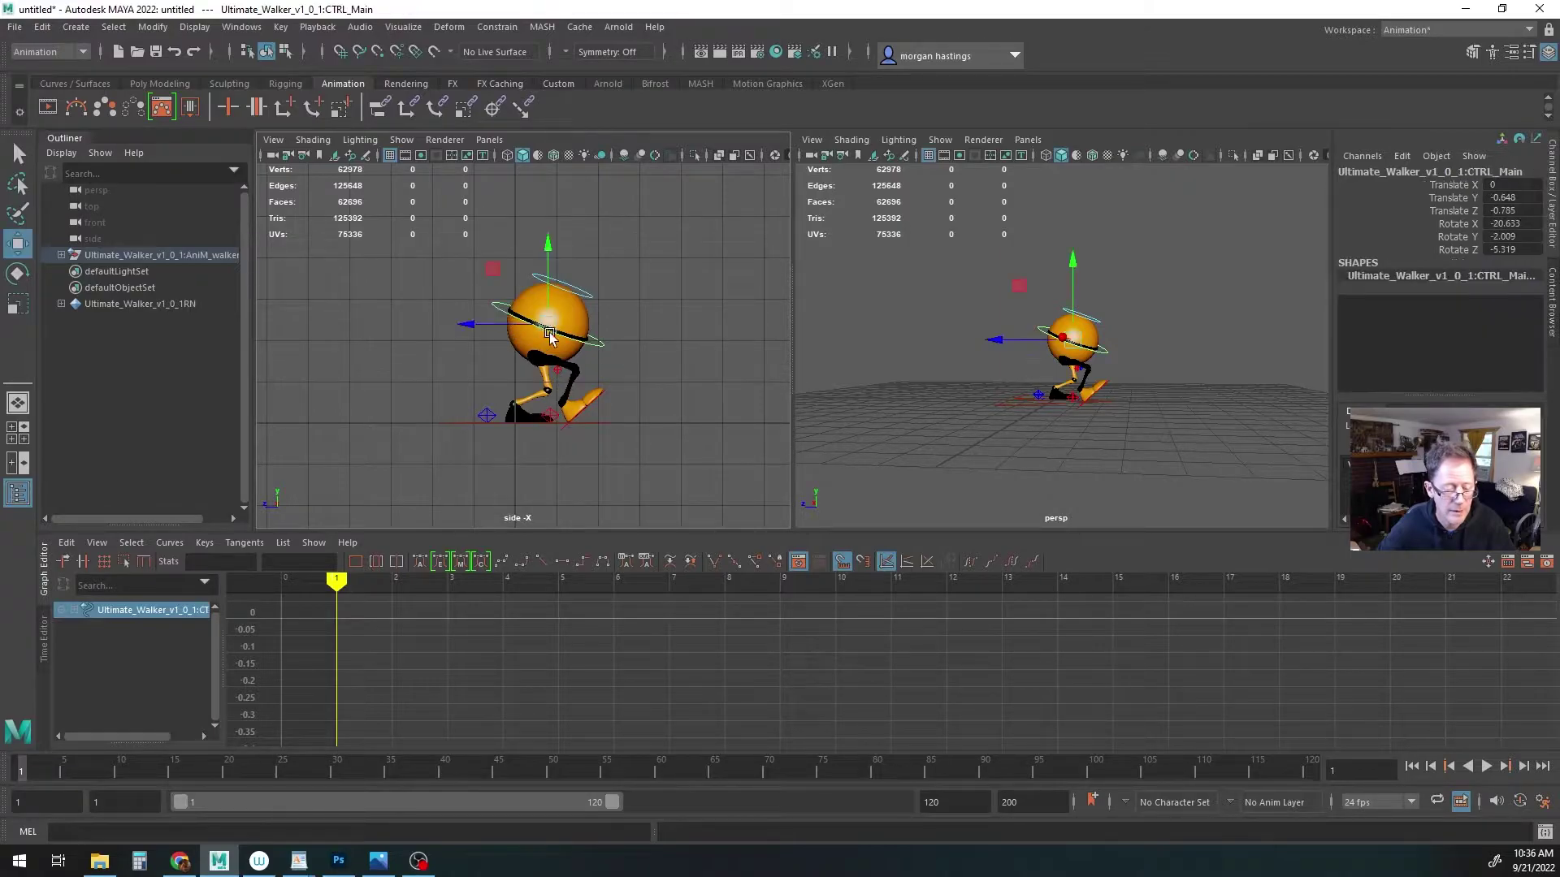
{"action": "middle_click_drag", "start_coordinate": [496, 274], "coordinate": [491, 249]}
Set the right heel control's Foot Roll to about -30.7
{"action": "left_click", "coordinate": [557, 419]}
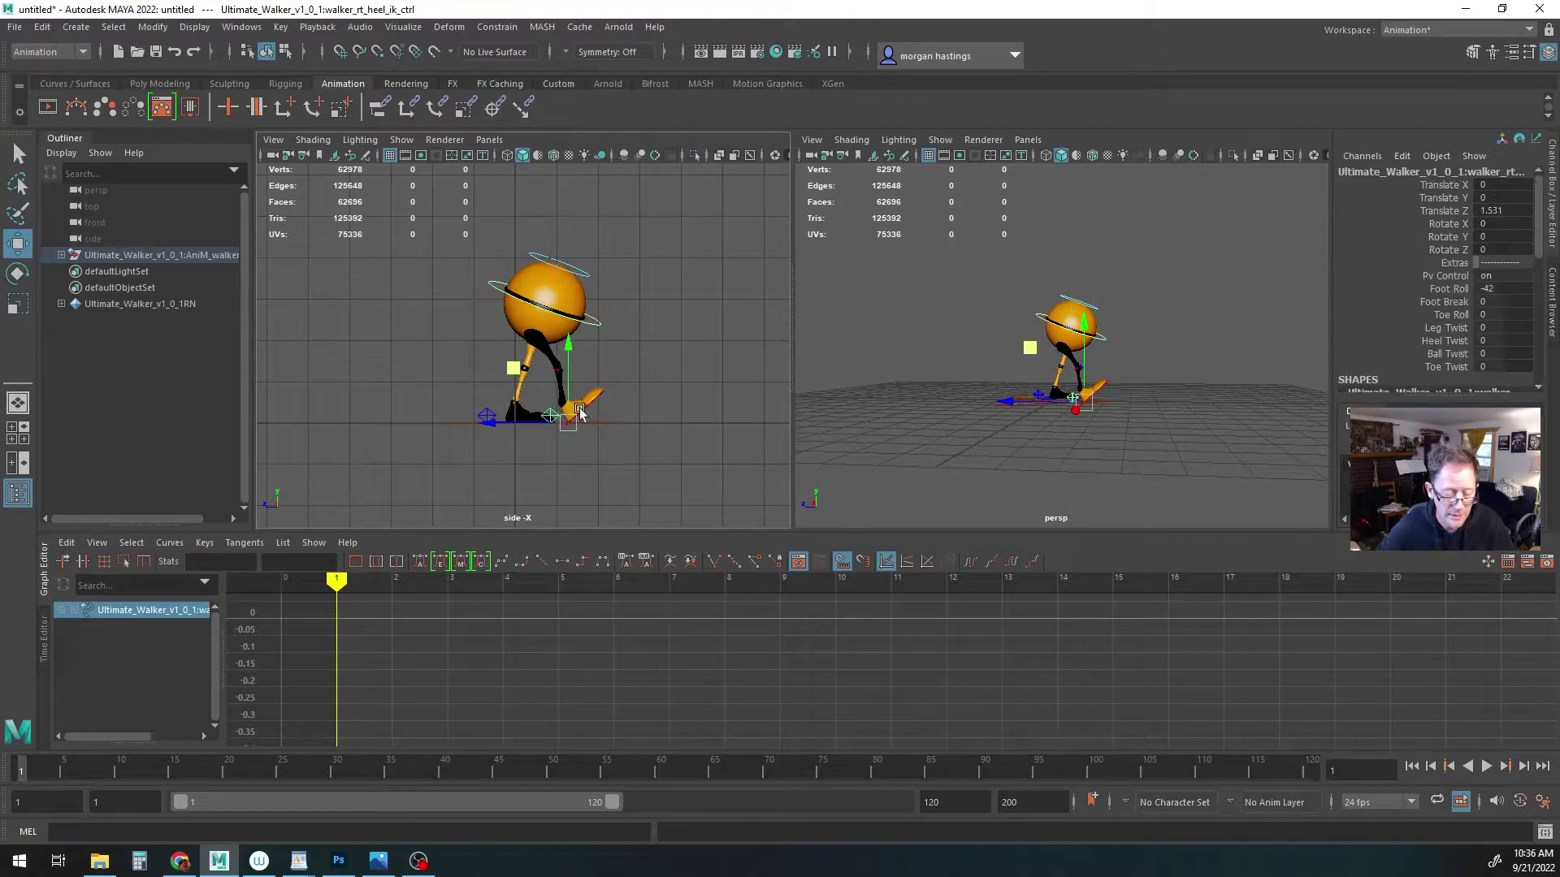
{"action": "left_click", "coordinate": [1449, 289]}
{"action": "middle_click_drag", "start_coordinate": [694, 400], "coordinate": [806, 404]}
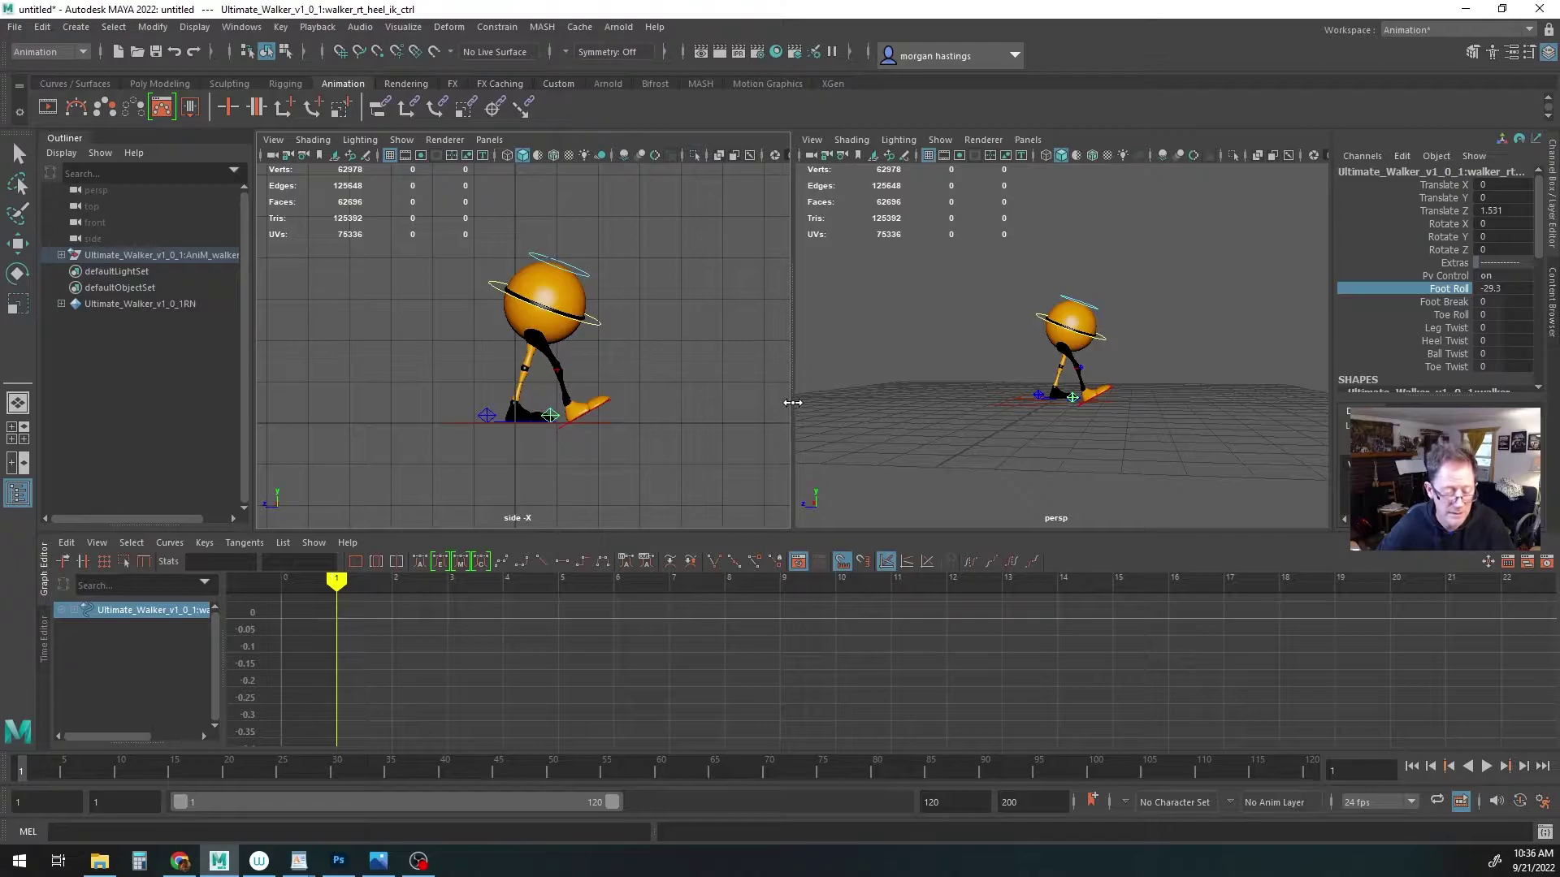
{"action": "middle_click_drag", "start_coordinate": [781, 400], "coordinate": [778, 398]}
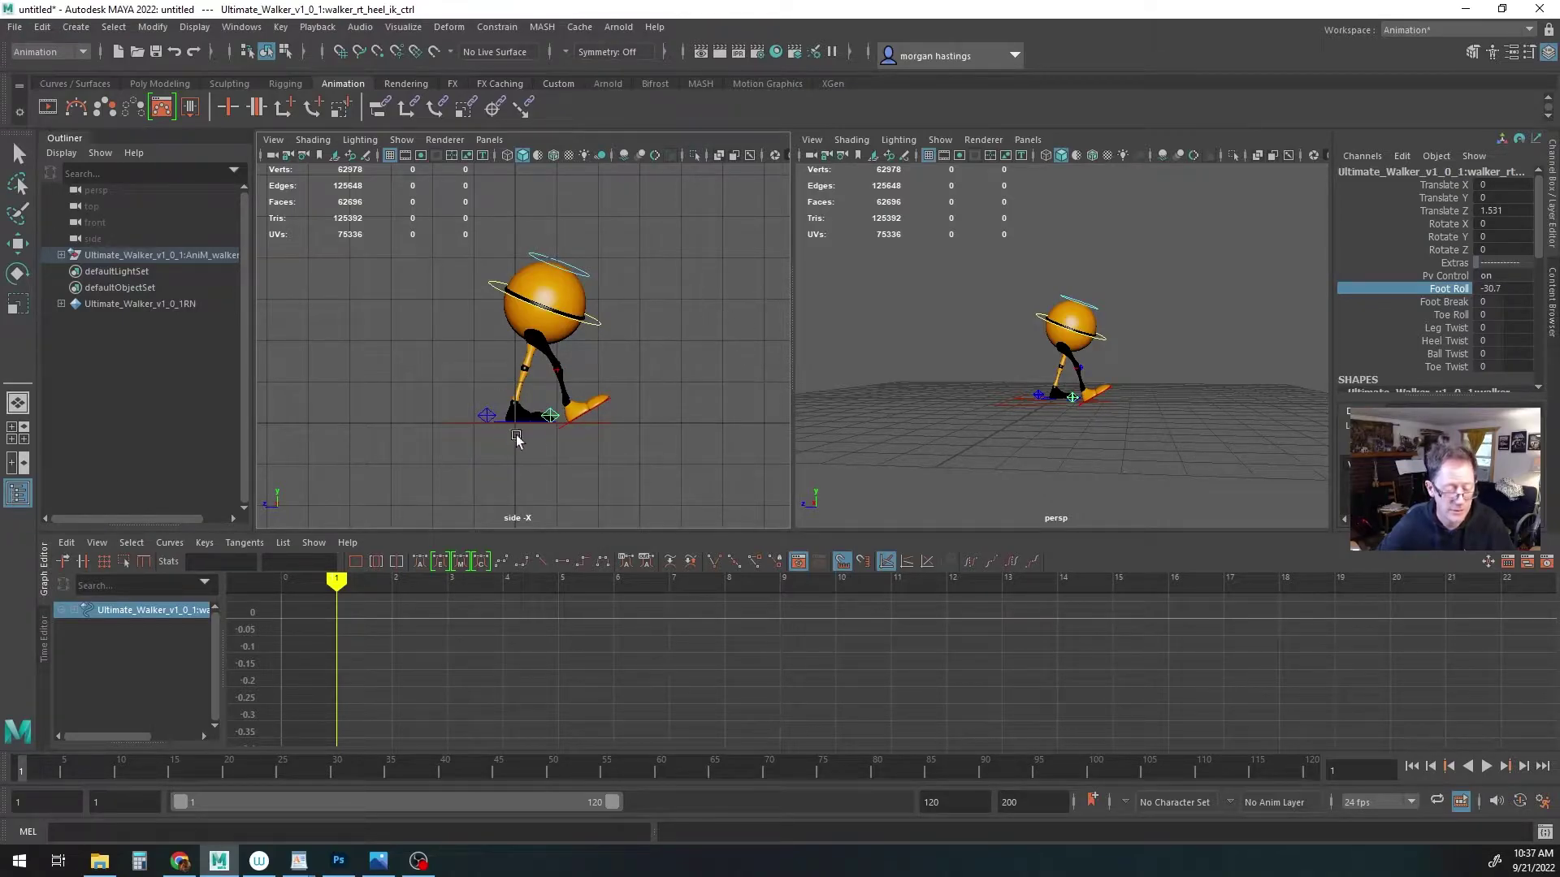
Lift the left heel control up and back to Translate Y about 0.79 and Translate Z about -0.61
{"action": "left_click", "coordinate": [491, 417]}
{"action": "key", "text": "w"}
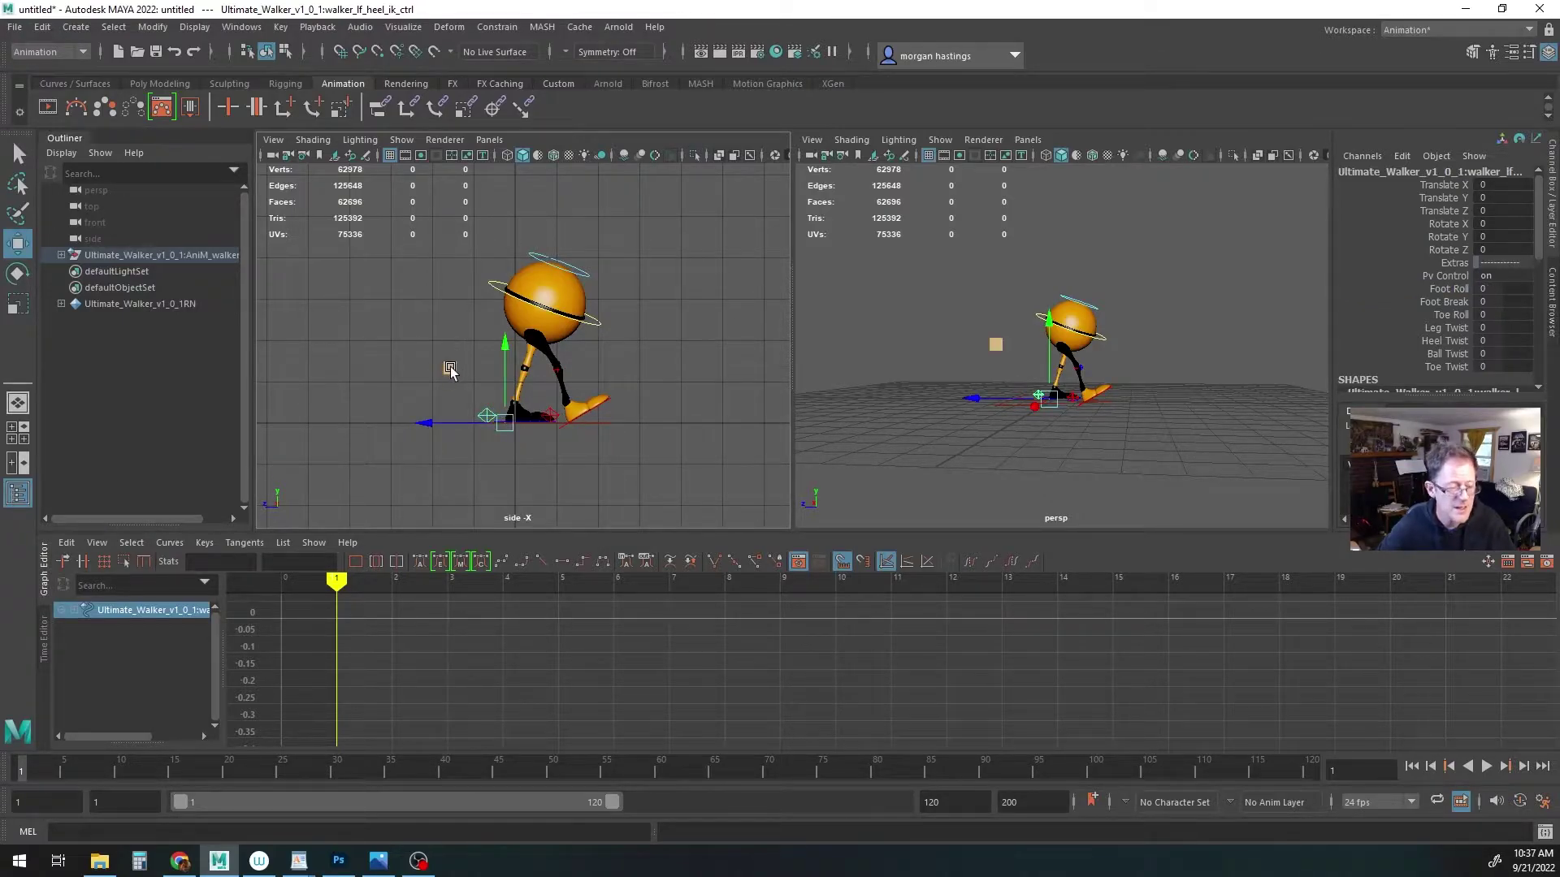
{"action": "mouse_move", "coordinate": [448, 370]}
{"action": "middle_mouse_down"}
{"action": "mouse_move", "coordinate": [432, 317]}
{"action": "mouse_move", "coordinate": [455, 372]}
{"action": "middle_mouse_up"}
Reopen the basic run cycle reference image, check the trailing leg in the first contact pose, and close it
{"action": "left_click", "coordinate": [379, 861]}
{"action": "left_click_drag", "start_coordinate": [756, 55], "coordinate": [955, 184]}
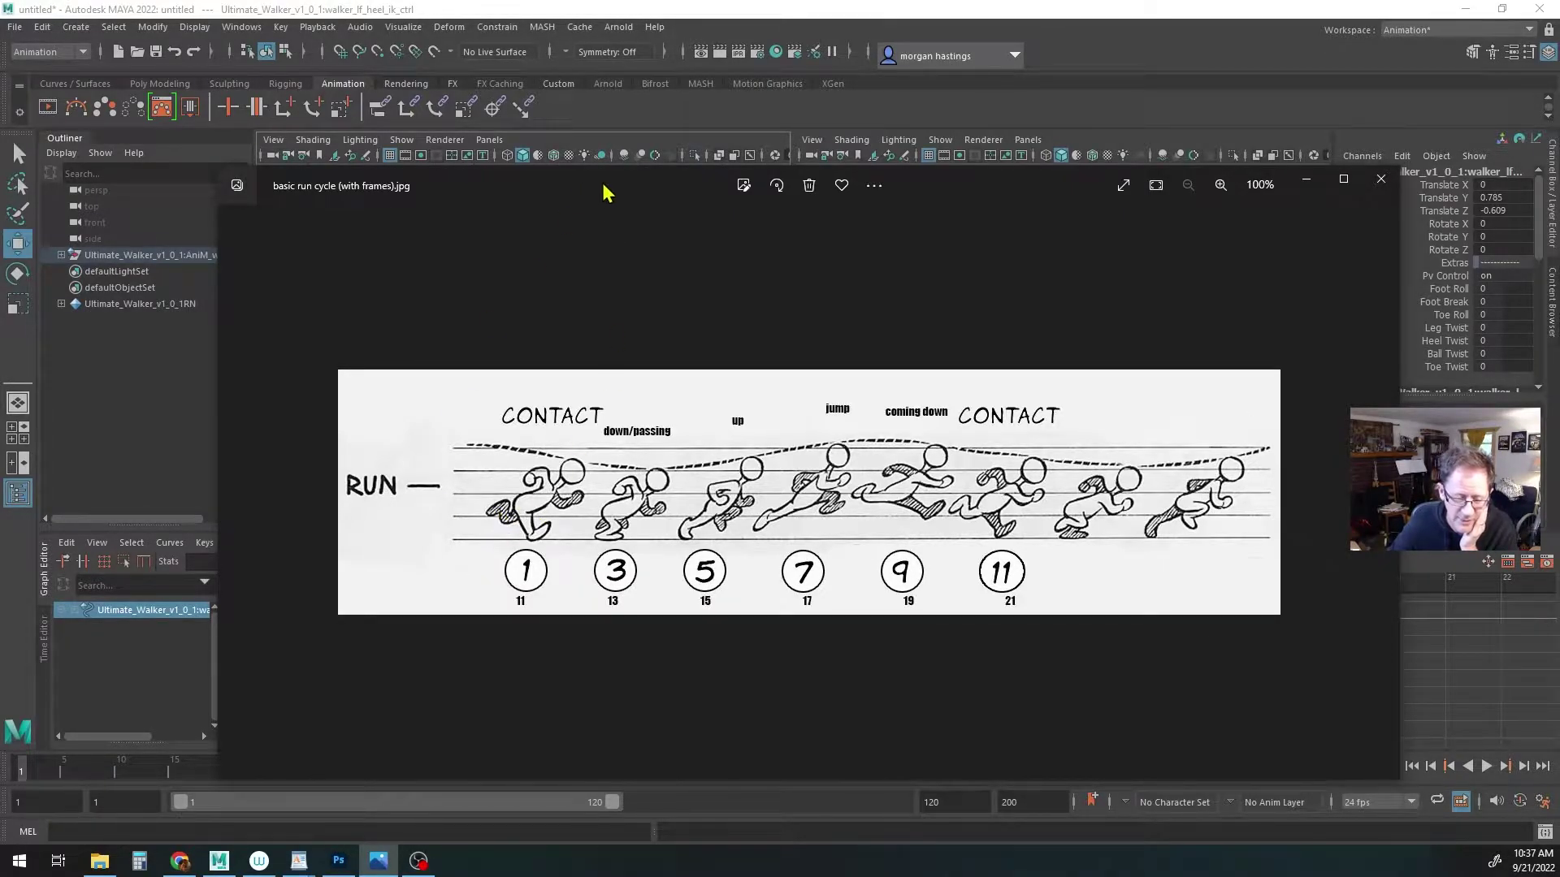
{"action": "key", "text": "alt+F4"}
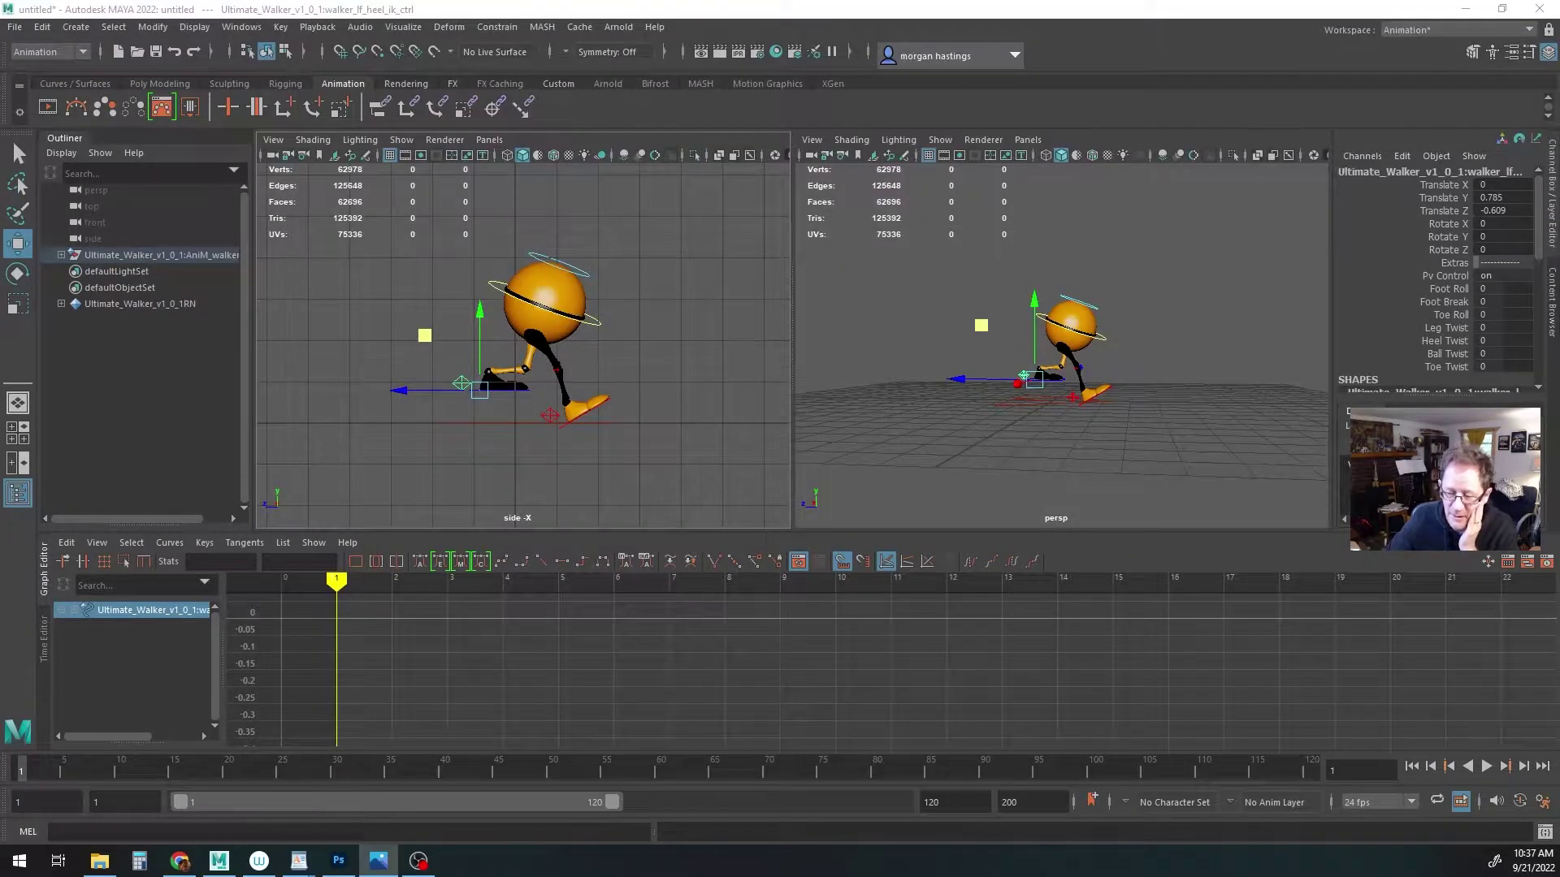
Raise the left heel control to about Translate Y 2.47 and Translate Z -0.51, and rotate it to about Rotate X 143.3
{"action": "middle_click_drag", "start_coordinate": [425, 341], "coordinate": [419, 299]}
{"action": "key", "text": "e"}
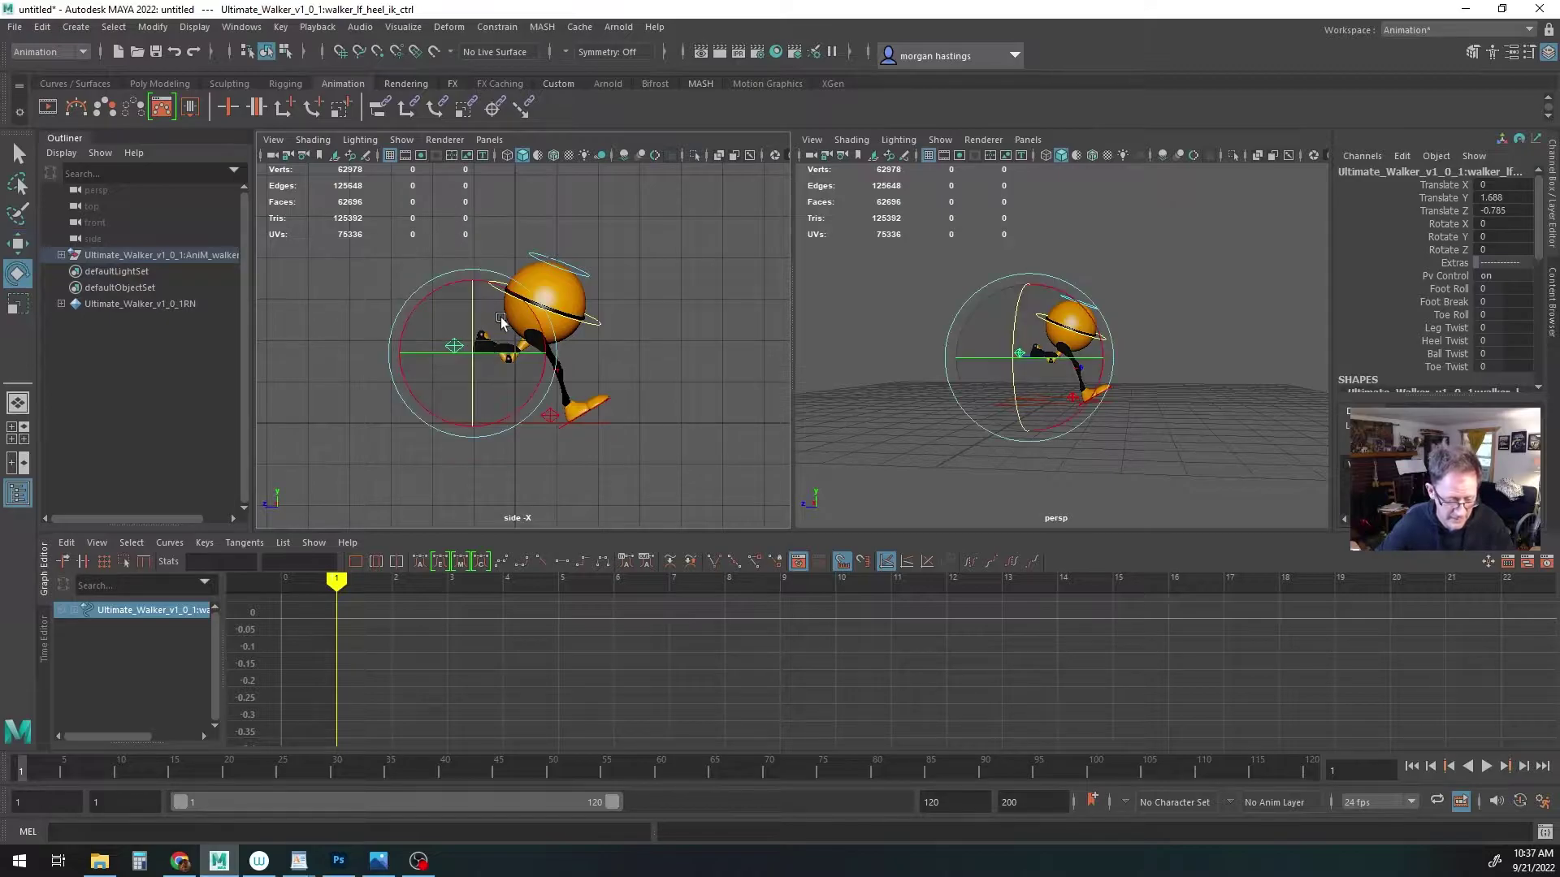
{"action": "mouse_move", "coordinate": [509, 290]}
{"action": "left_mouse_down"}
{"action": "mouse_move", "coordinate": [524, 409]}
{"action": "mouse_move", "coordinate": [477, 425]}
{"action": "mouse_move", "coordinate": [476, 412]}
{"action": "left_mouse_up"}
{"action": "key", "text": "w"}
{"action": "middle_click_drag", "start_coordinate": [416, 299], "coordinate": [435, 271]}
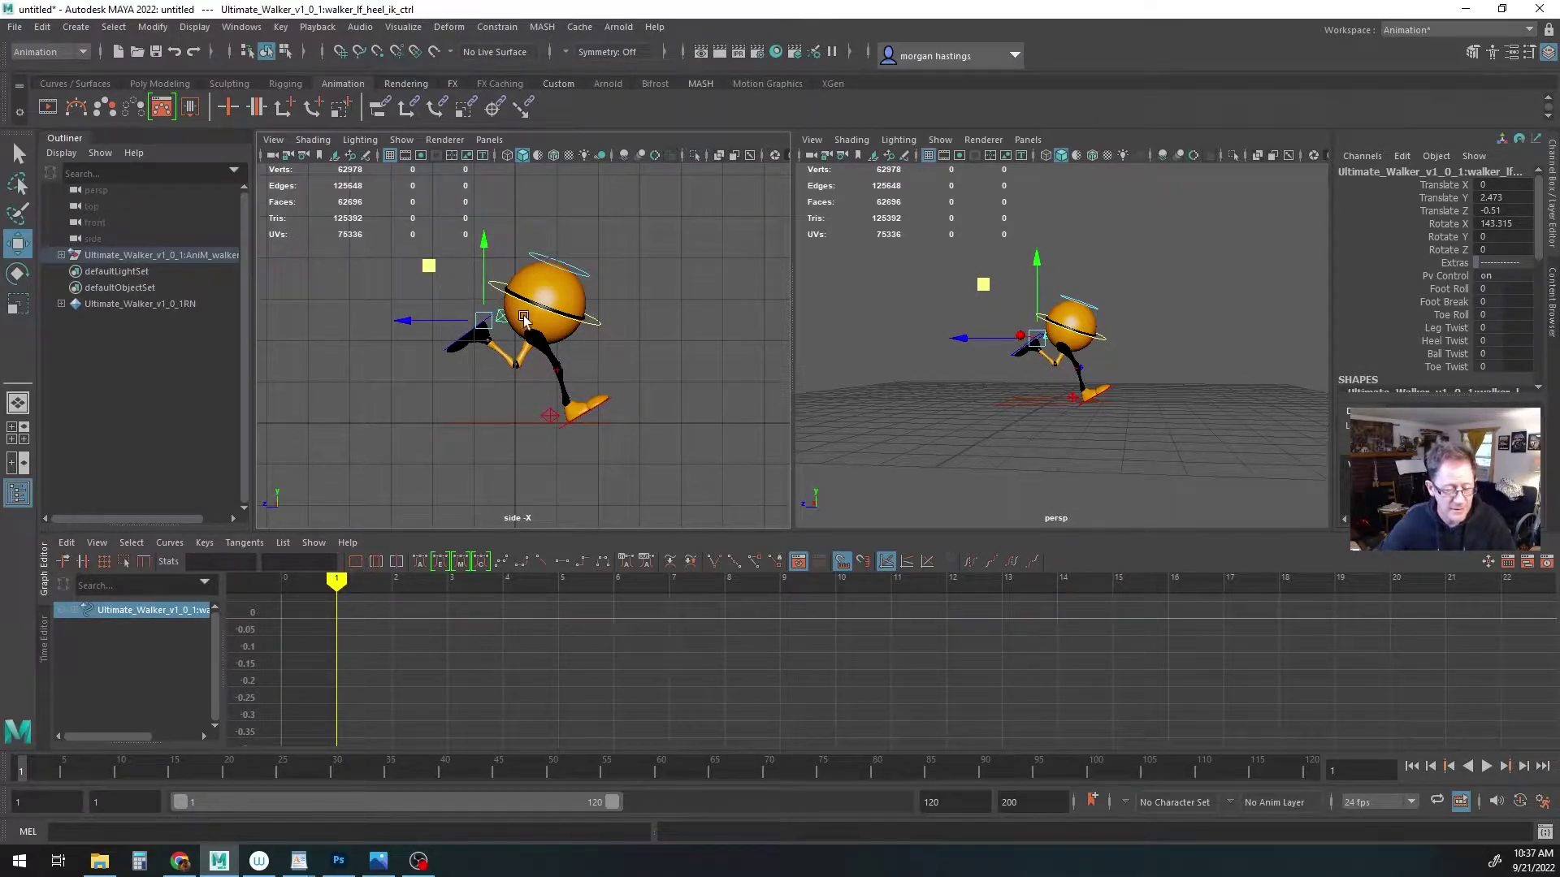
Shift the right heel control sideways under the body and set its Translate X to exactly 0.25
{"action": "left_click_drag", "start_coordinate": [1030, 391], "coordinate": [938, 448], "text": "alt"}
{"action": "left_click", "coordinate": [1060, 451]}
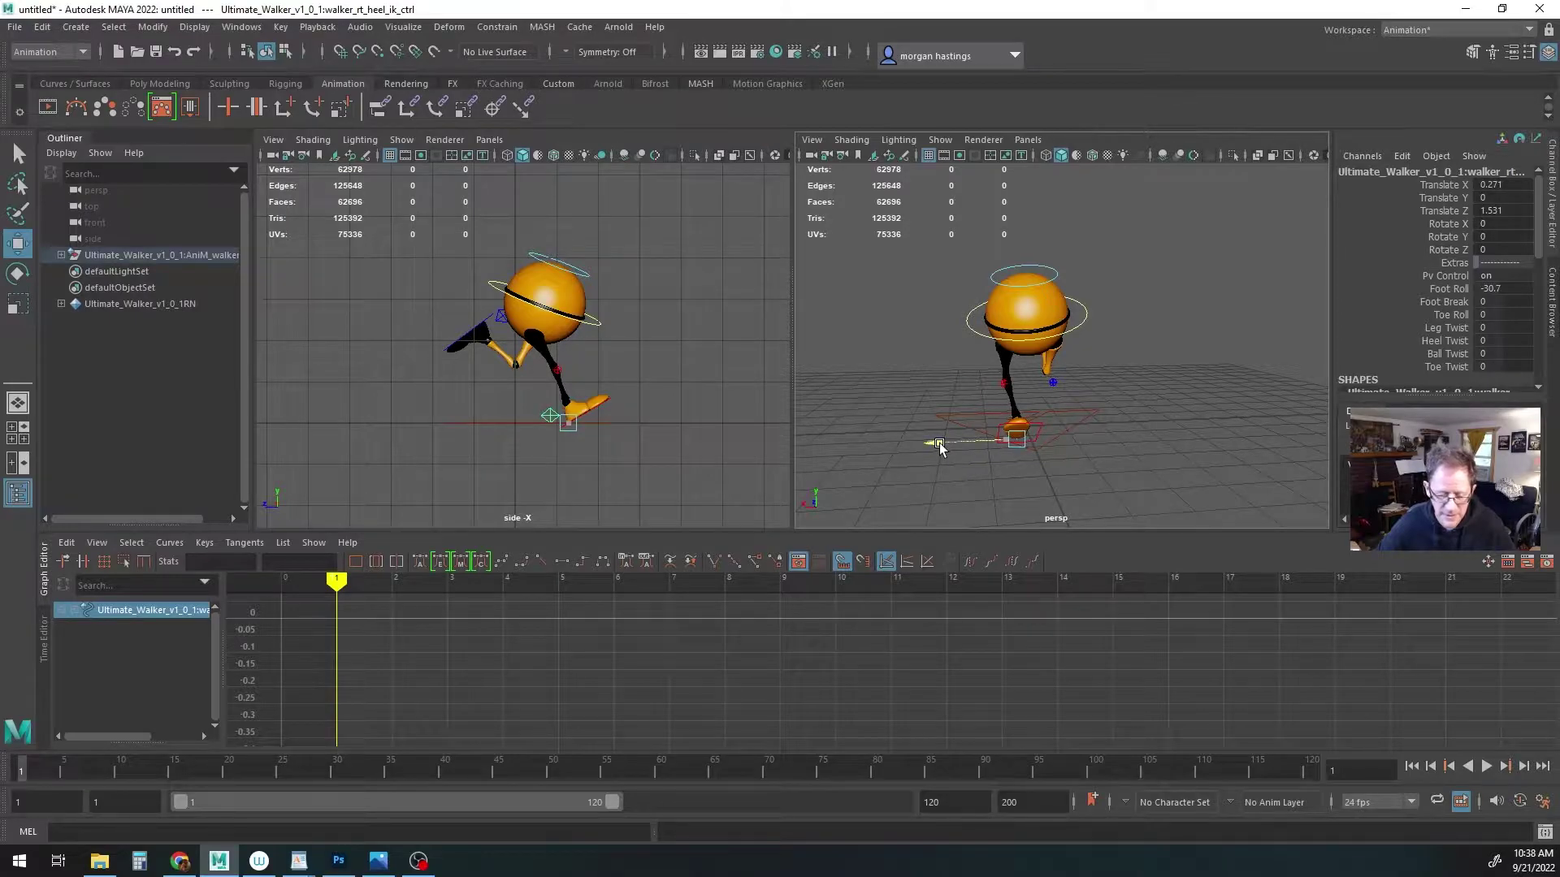
{"action": "left_click_drag", "start_coordinate": [1062, 480], "coordinate": [1163, 445], "text": "alt"}
{"action": "key", "text": "e"}
{"action": "key", "text": "q"}
{"action": "left_click_drag", "start_coordinate": [1023, 465], "coordinate": [1108, 425], "text": "alt"}
{"action": "left_click", "coordinate": [1067, 334]}
{"action": "left_click", "coordinate": [1112, 424]}
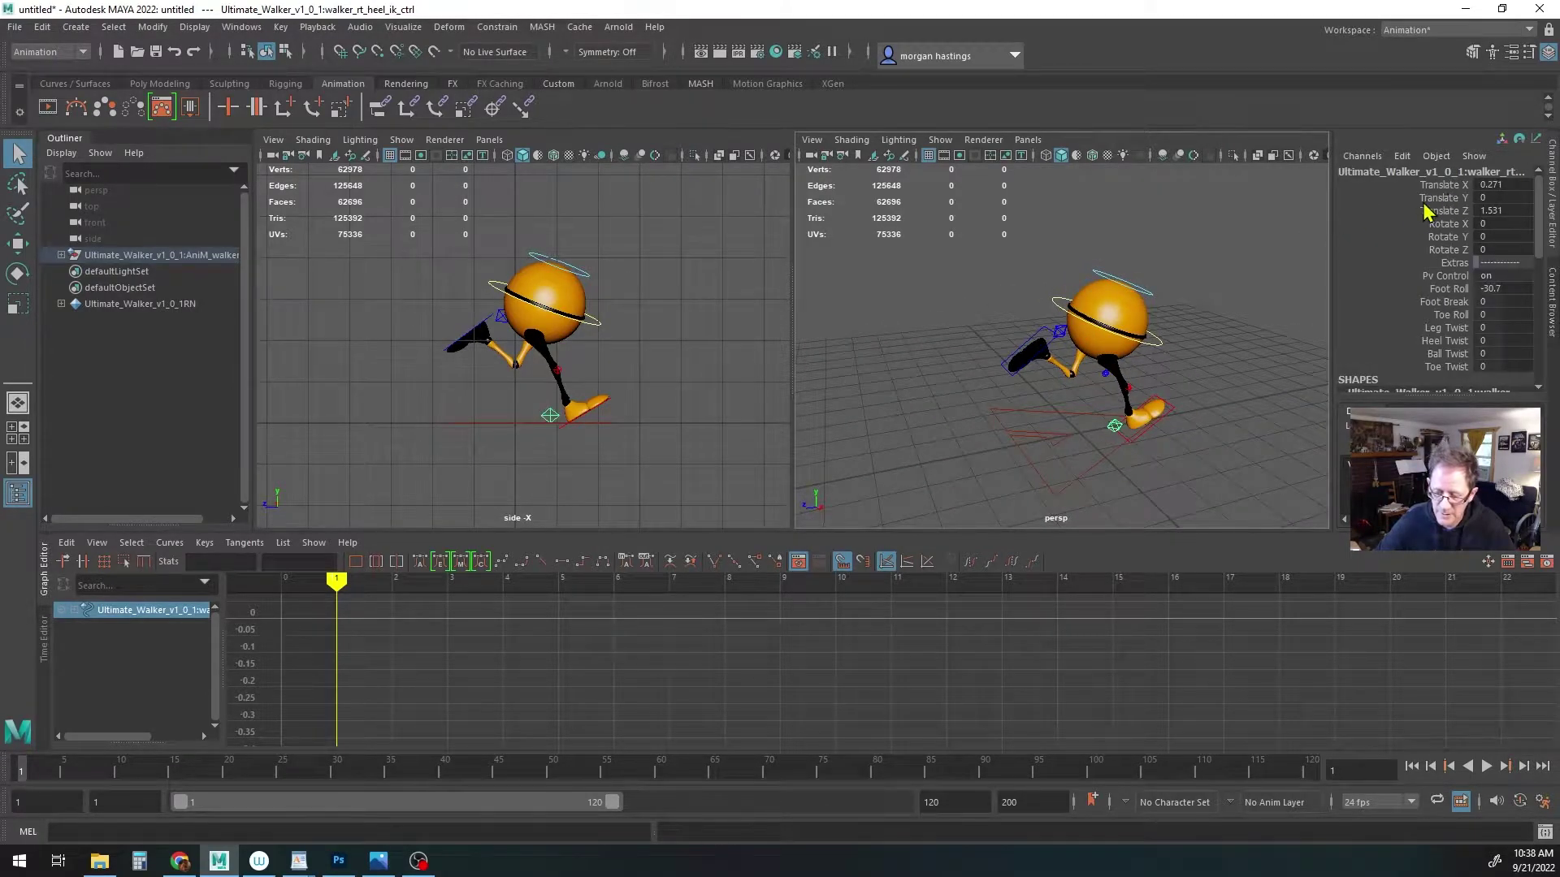
{"action": "double_click", "coordinate": [1504, 185]}
{"action": "key", "text": "BackSpace"}
{"action": "type", "text": ".25"}
{"action": "key", "text": "Tab"}
Set the left heel control's Translate X to -0.25
{"action": "left_click_drag", "start_coordinate": [1141, 383], "coordinate": [997, 372], "text": "alt"}
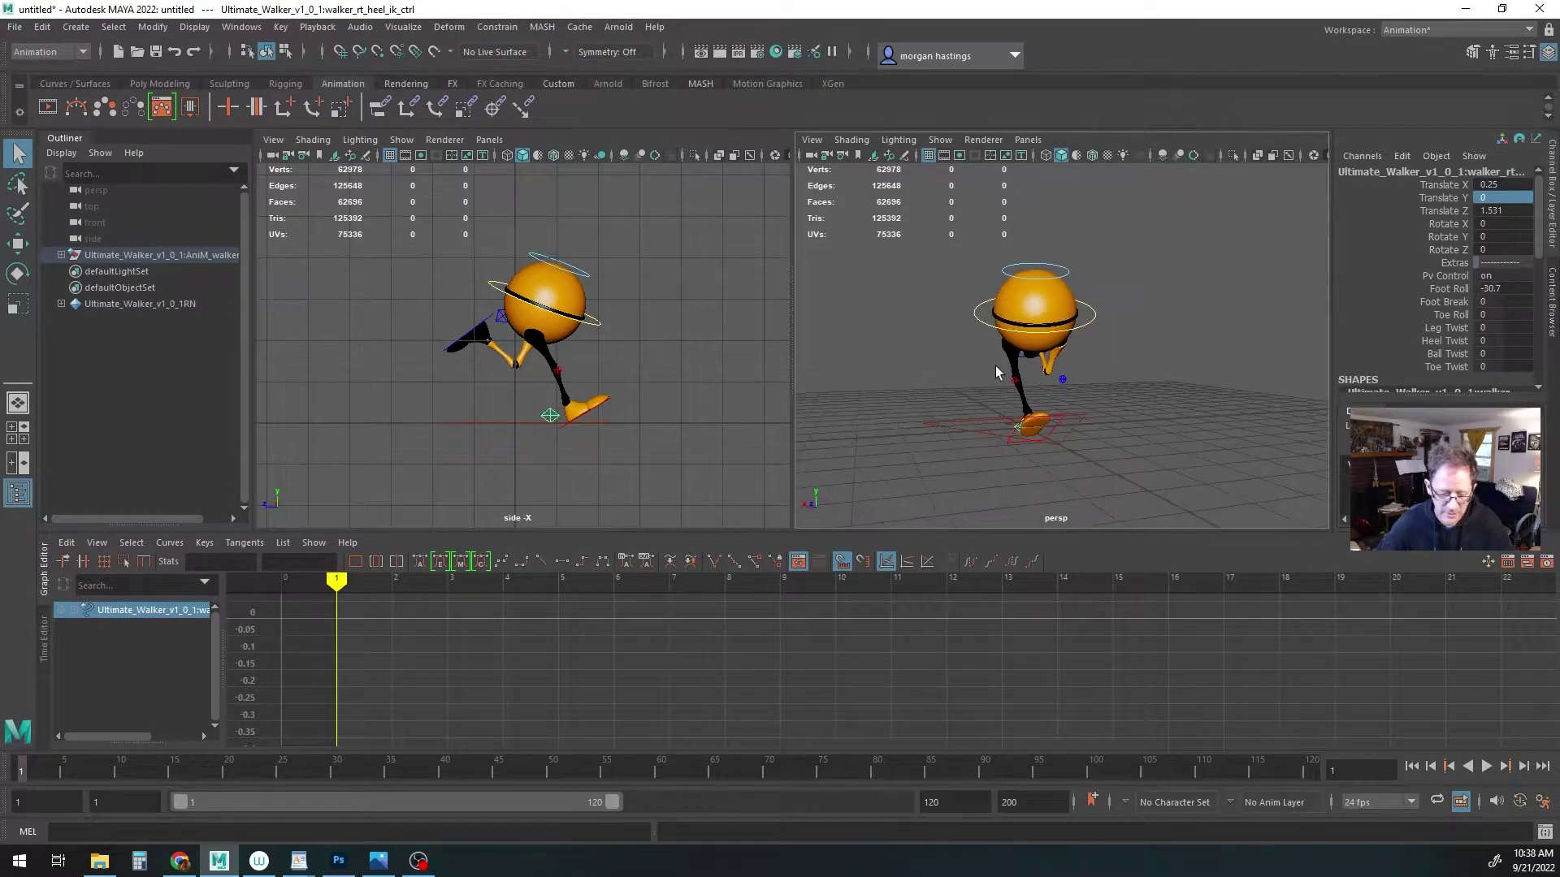
{"action": "left_click", "coordinate": [499, 321]}
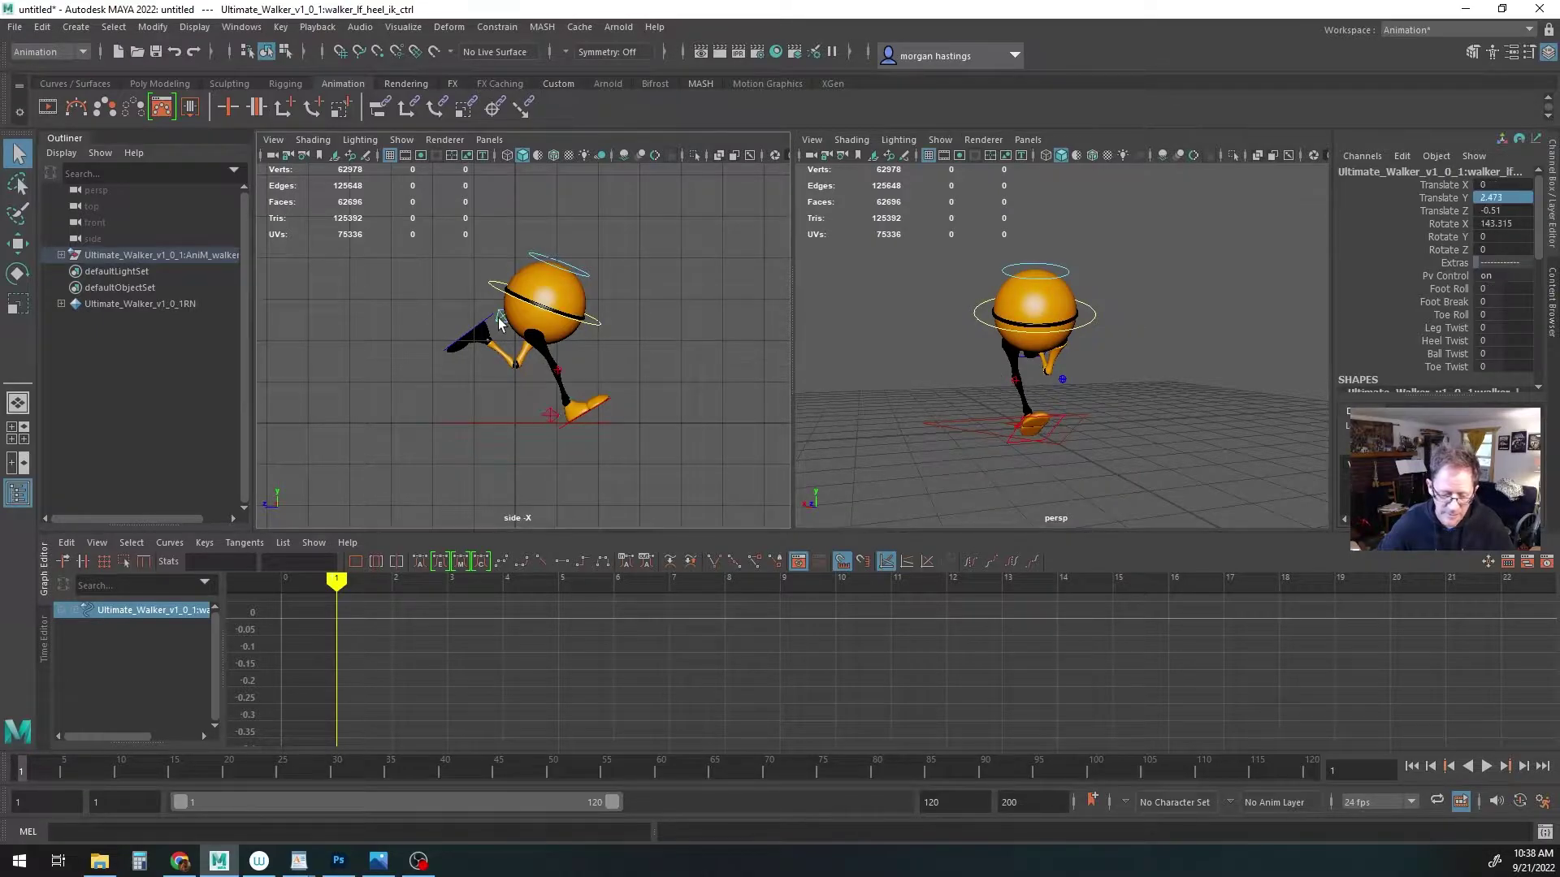
{"action": "double_click", "coordinate": [1493, 185]}
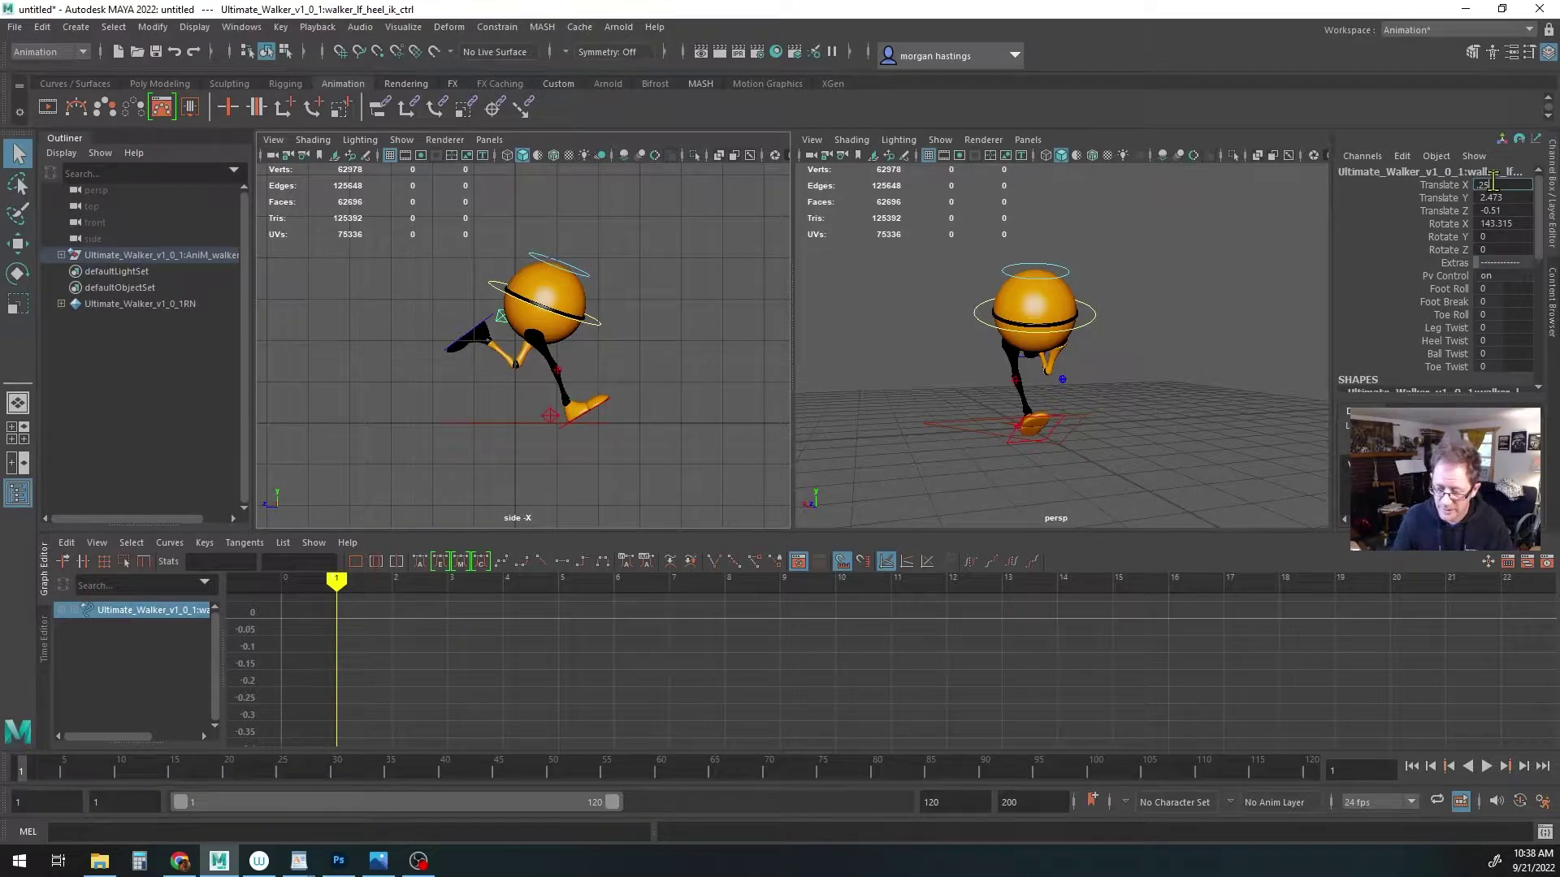
{"action": "key", "text": "Return"}
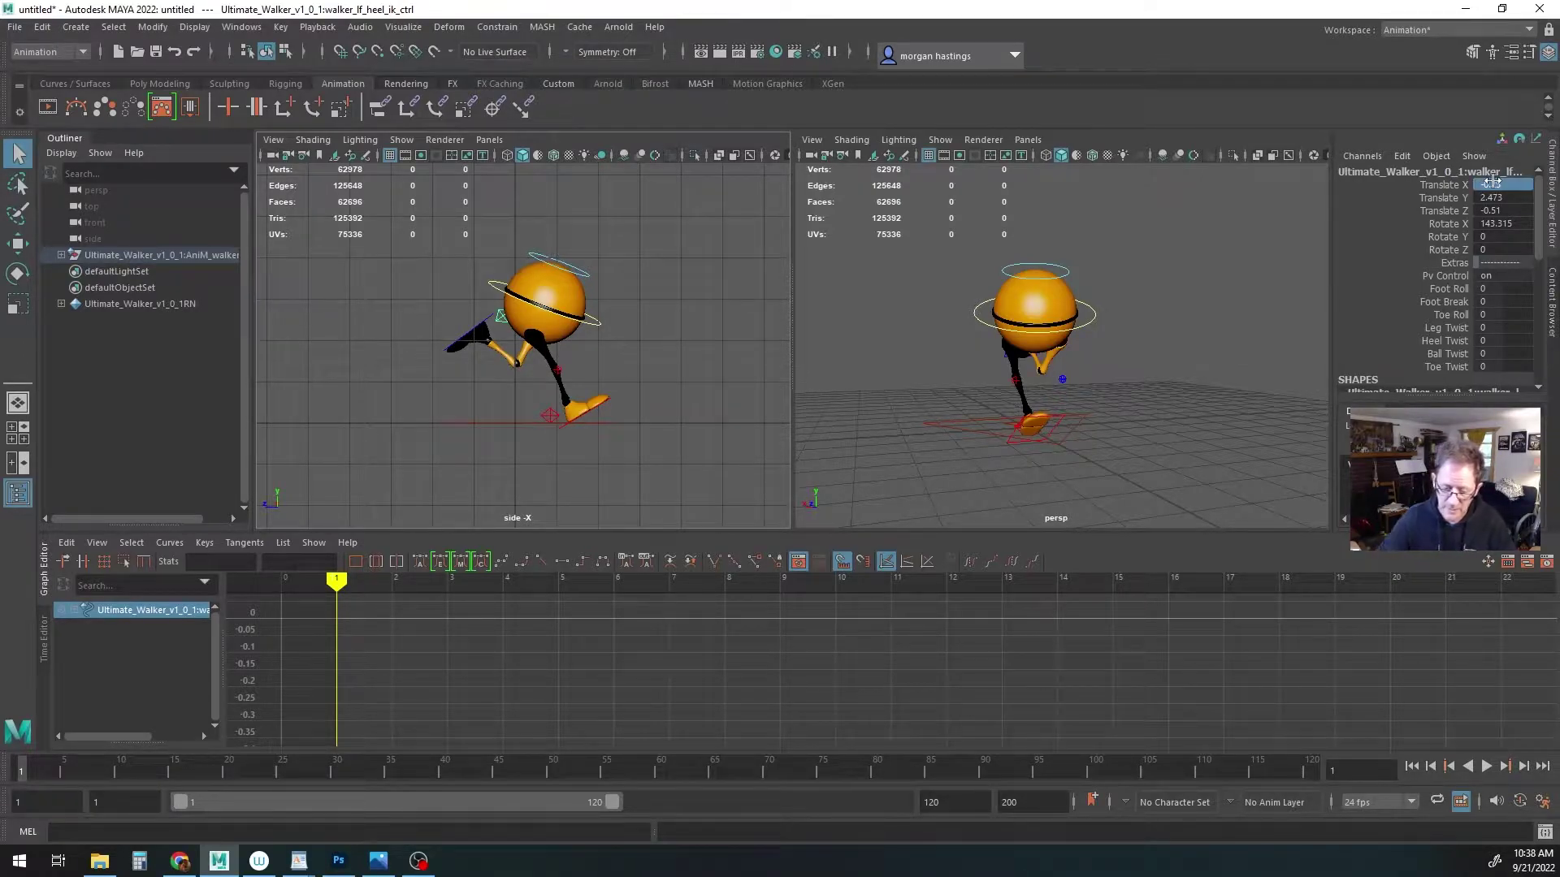
Try a Heel Twist of about -4.5 on the left heel control and undo it
{"action": "left_click_drag", "start_coordinate": [1002, 351], "coordinate": [1082, 329], "text": "alt"}
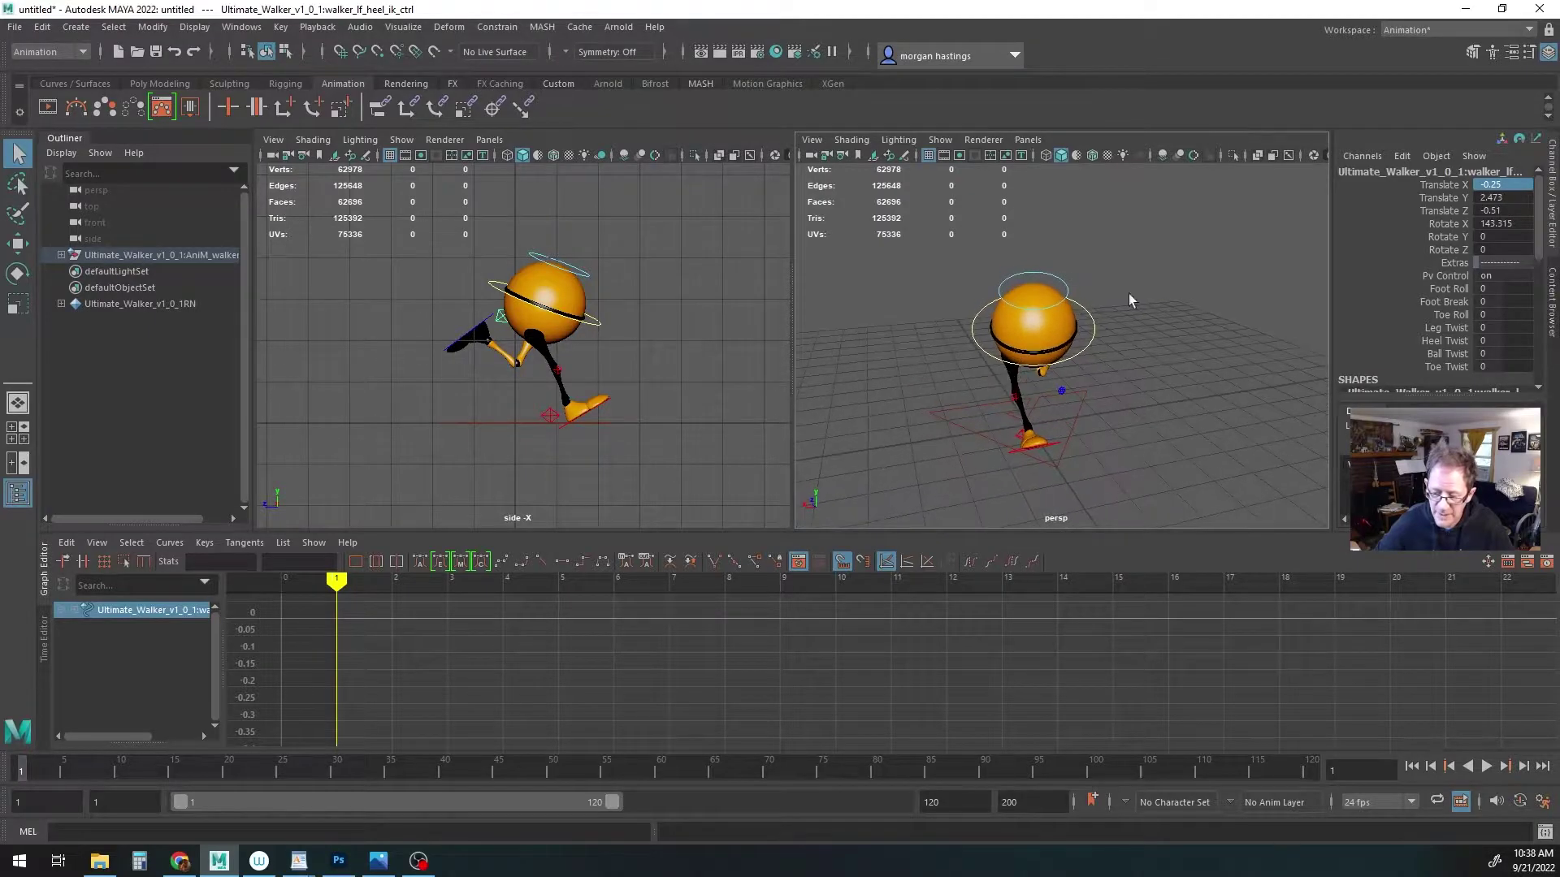
{"action": "left_click", "coordinate": [1443, 342]}
{"action": "left_click_drag", "start_coordinate": [1105, 406], "coordinate": [1088, 382], "text": "alt"}
{"action": "middle_click_drag", "start_coordinate": [1087, 379], "coordinate": [1051, 375]}
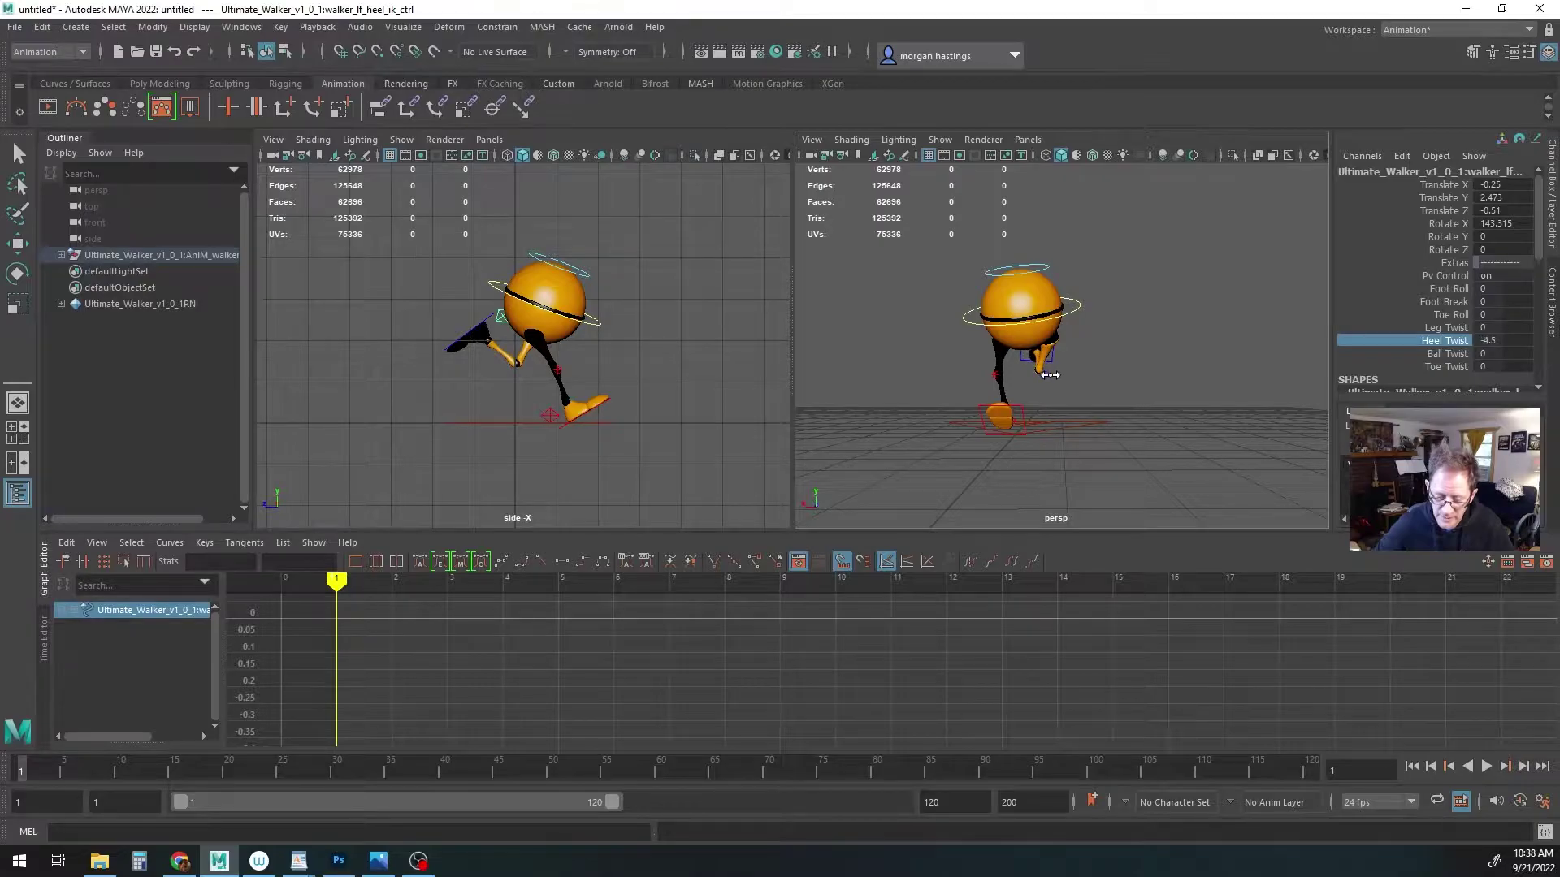
{"action": "key", "text": "ctrl+z"}
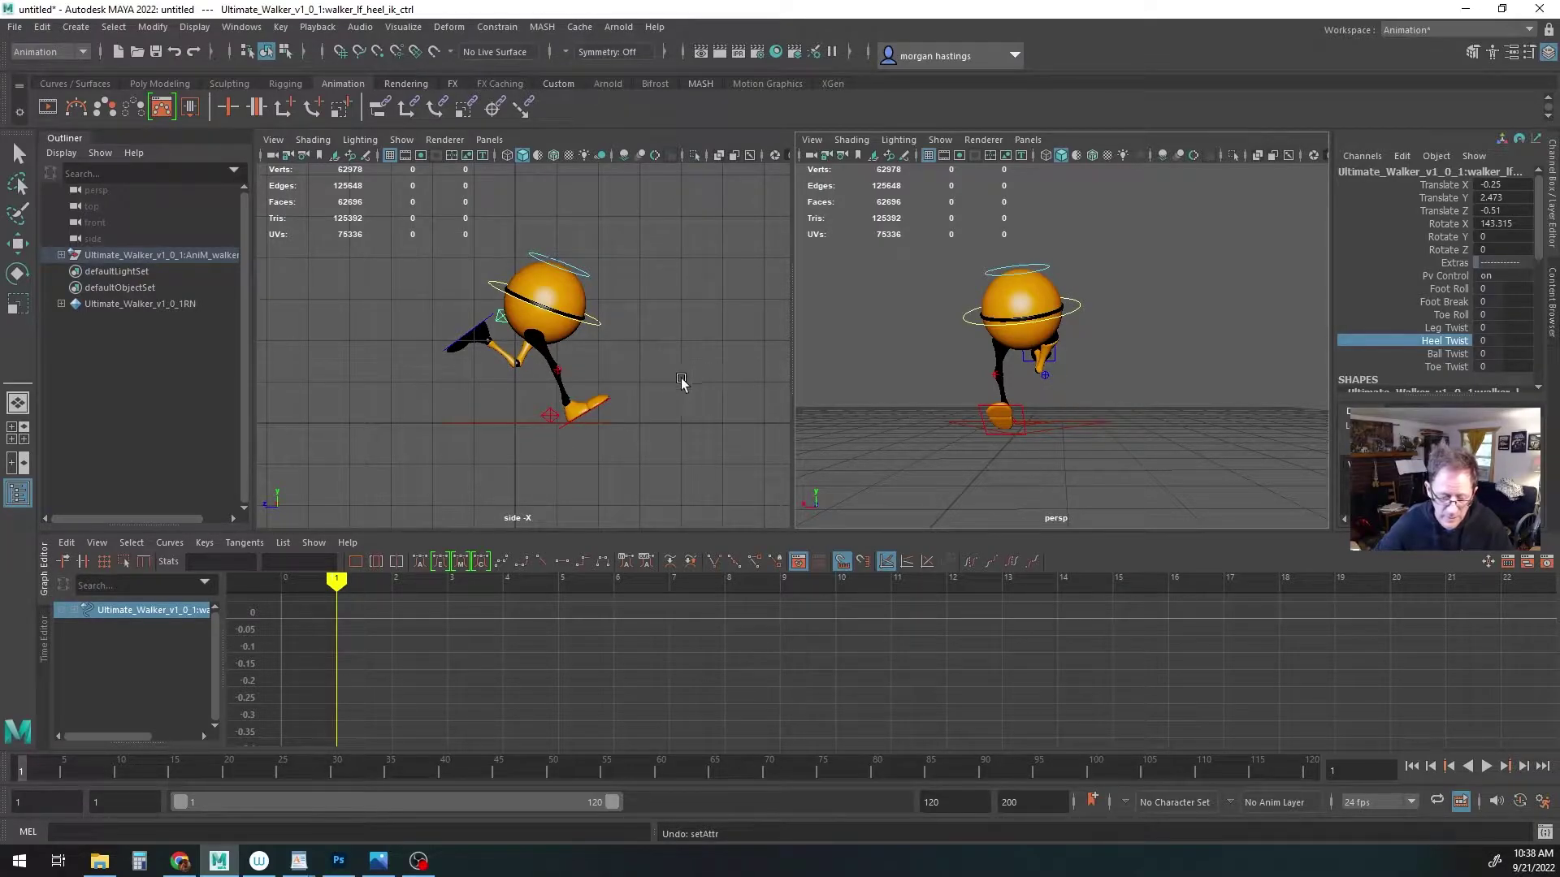
Turn the front foot by setting the right heel control's Heel Twist to -8.5
{"action": "left_click", "coordinate": [549, 415]}
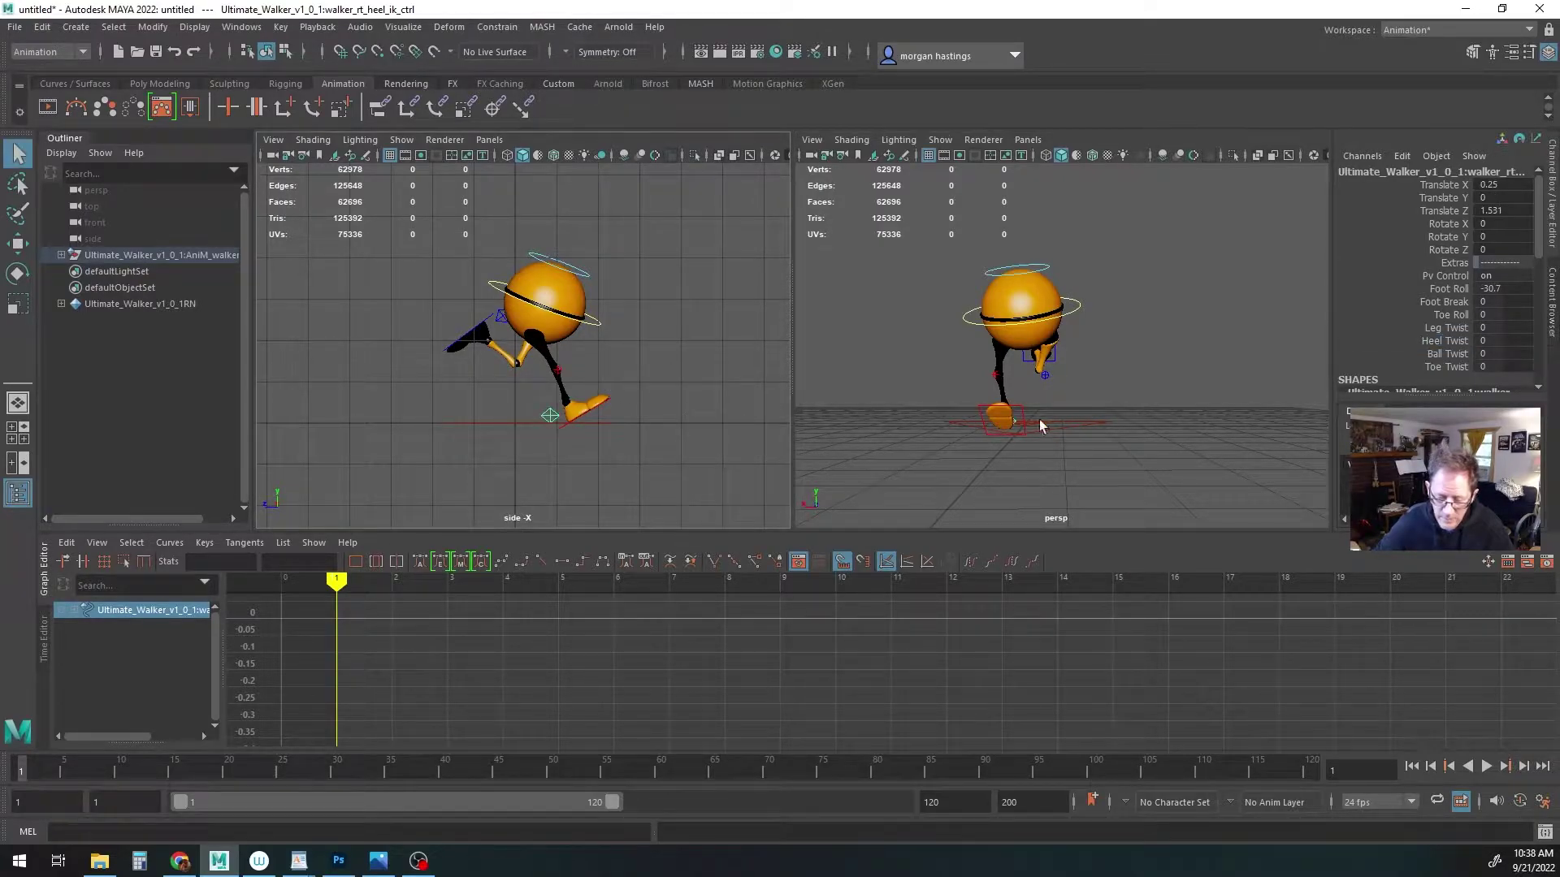
{"action": "left_click", "coordinate": [1449, 341]}
{"action": "middle_click_drag", "start_coordinate": [1073, 436], "coordinate": [1015, 436]}
{"action": "mouse_move", "coordinate": [1014, 445]}
{"action": "left_mouse_down", "text": "alt"}
{"action": "mouse_move", "coordinate": [1017, 477]}
{"action": "mouse_move", "coordinate": [1038, 425]}
{"action": "mouse_move", "coordinate": [1203, 476]}
{"action": "mouse_move", "coordinate": [1129, 438]}
{"action": "mouse_move", "coordinate": [1123, 414]}
{"action": "mouse_move", "coordinate": [1142, 421]}
{"action": "mouse_move", "coordinate": [1125, 439]}
{"action": "mouse_move", "coordinate": [1072, 447]}
{"action": "mouse_move", "coordinate": [902, 431]}
{"action": "mouse_move", "coordinate": [1019, 429]}
{"action": "mouse_move", "coordinate": [991, 430]}
{"action": "left_mouse_up", "text": "alt"}
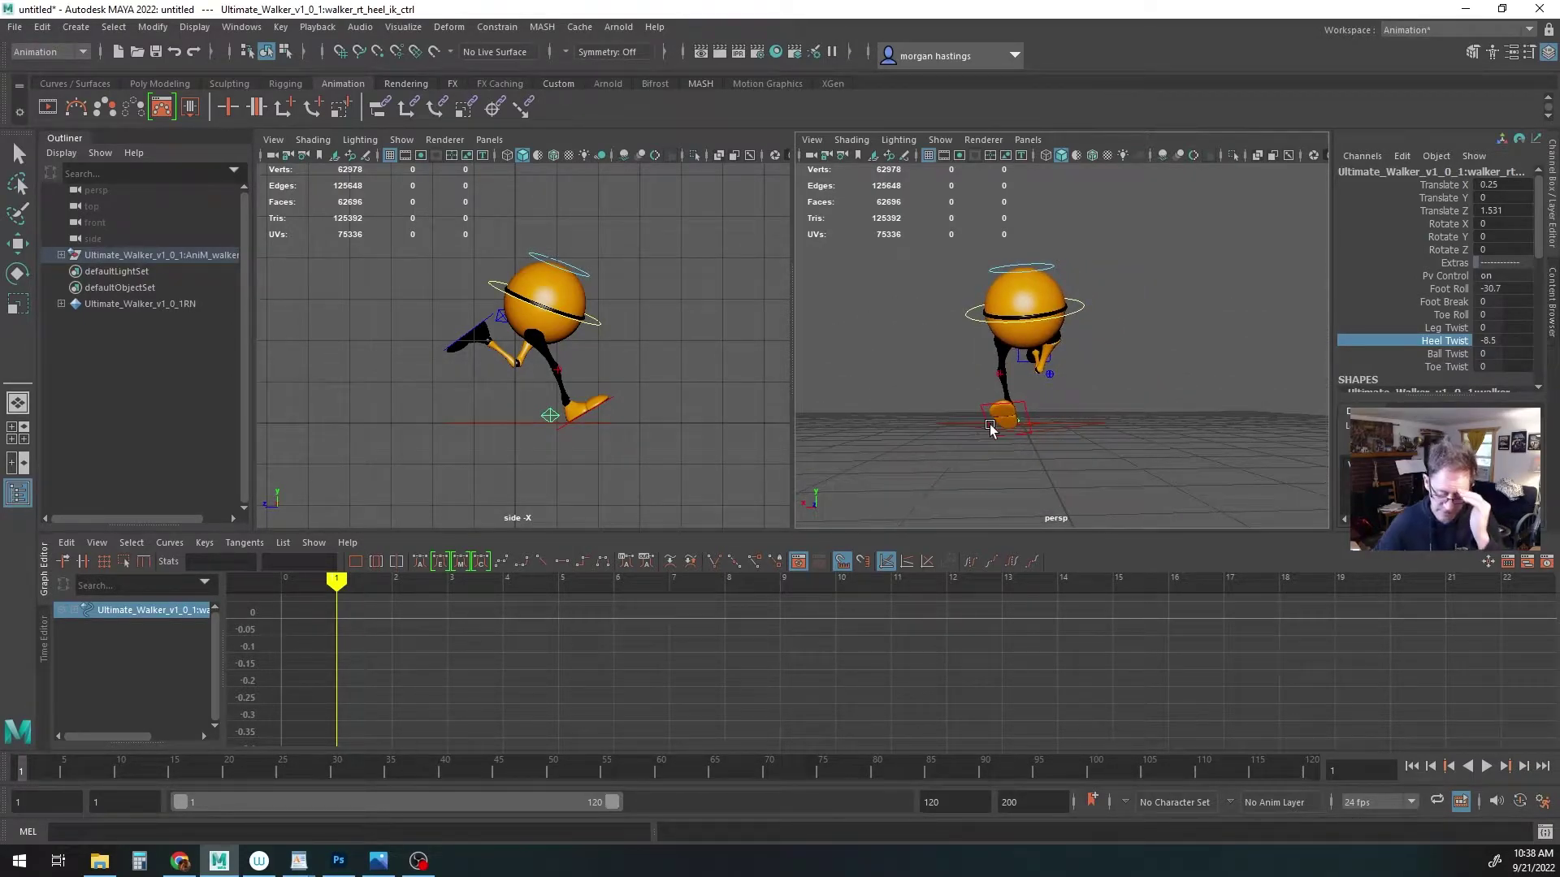
{"action": "left_click_drag", "start_coordinate": [989, 418], "coordinate": [1139, 442], "text": "alt"}
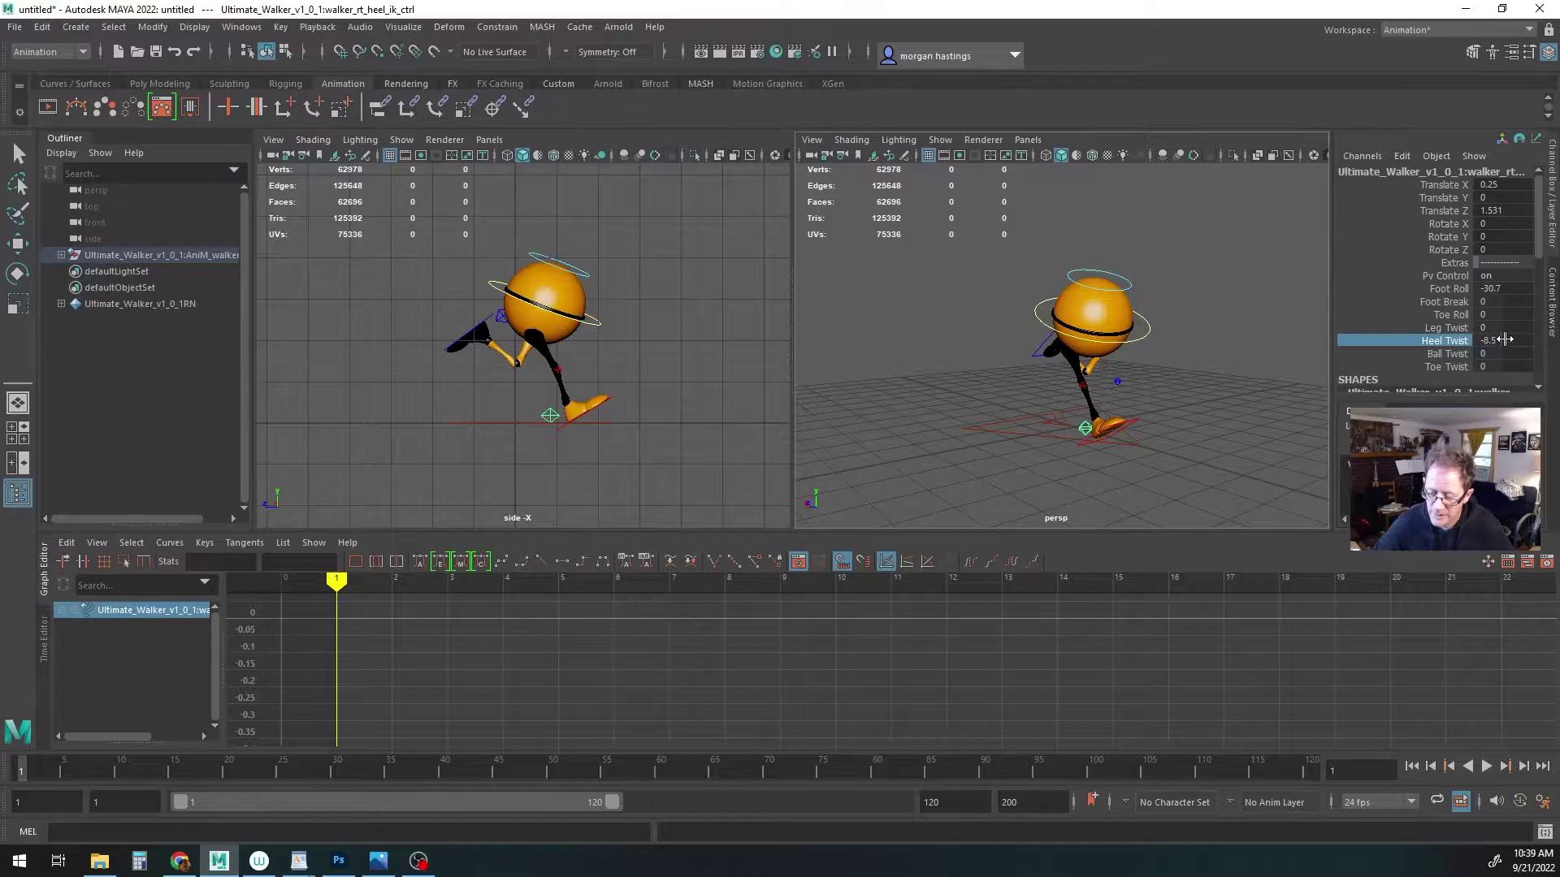
Set the left heel control's Heel Twist to 8.5
{"action": "left_click", "coordinate": [502, 318]}
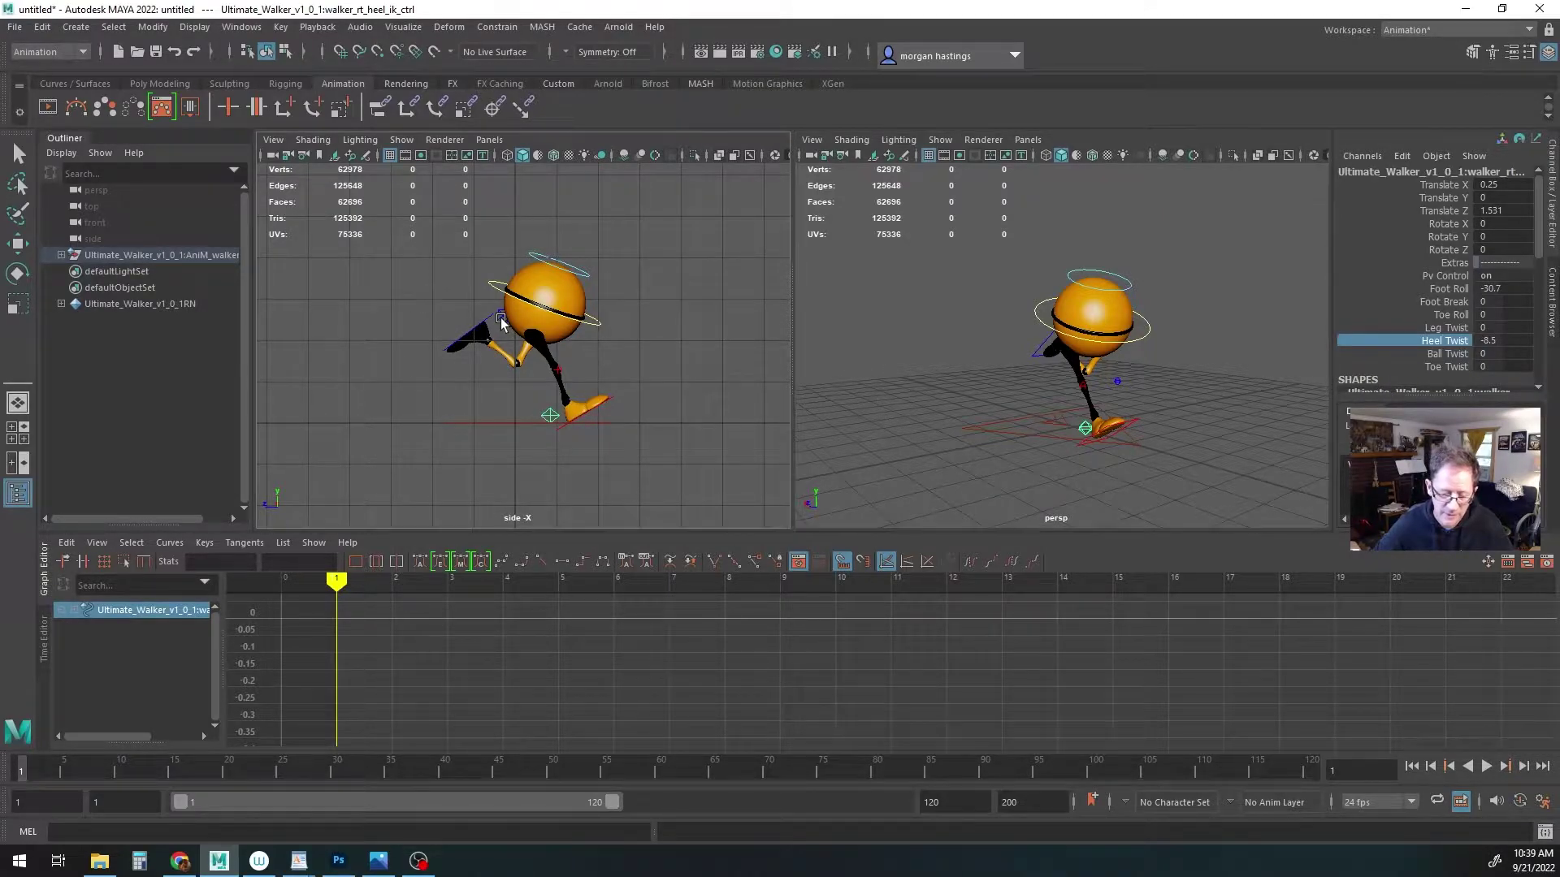
{"action": "double_click", "coordinate": [1502, 341]}
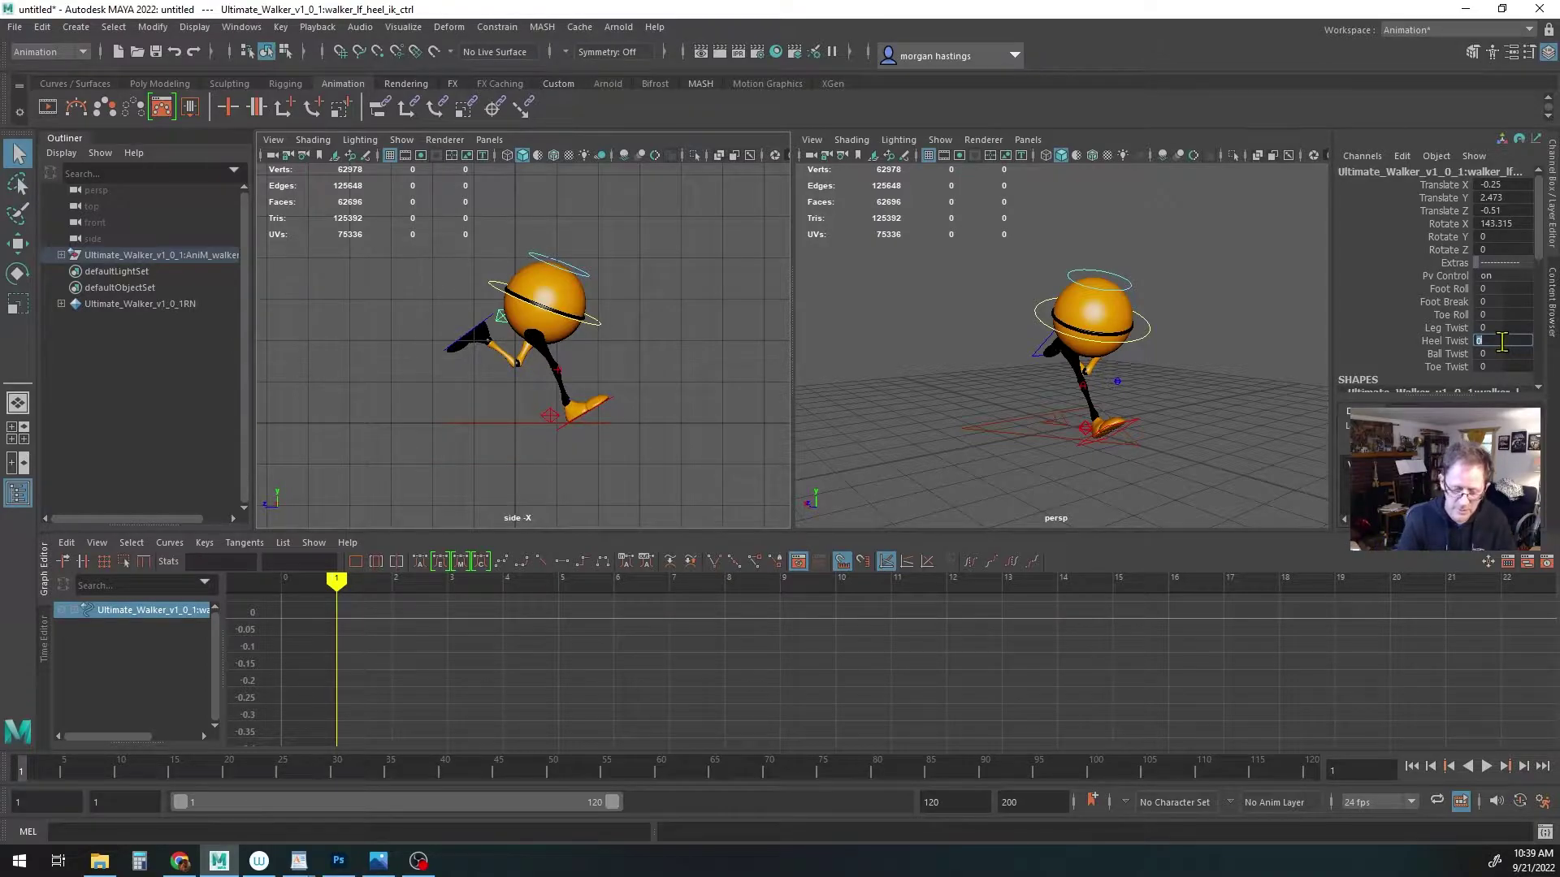
{"action": "left_click_drag", "start_coordinate": [1103, 455], "coordinate": [1034, 428], "text": "alt"}
{"action": "double_click", "coordinate": [1499, 341]}
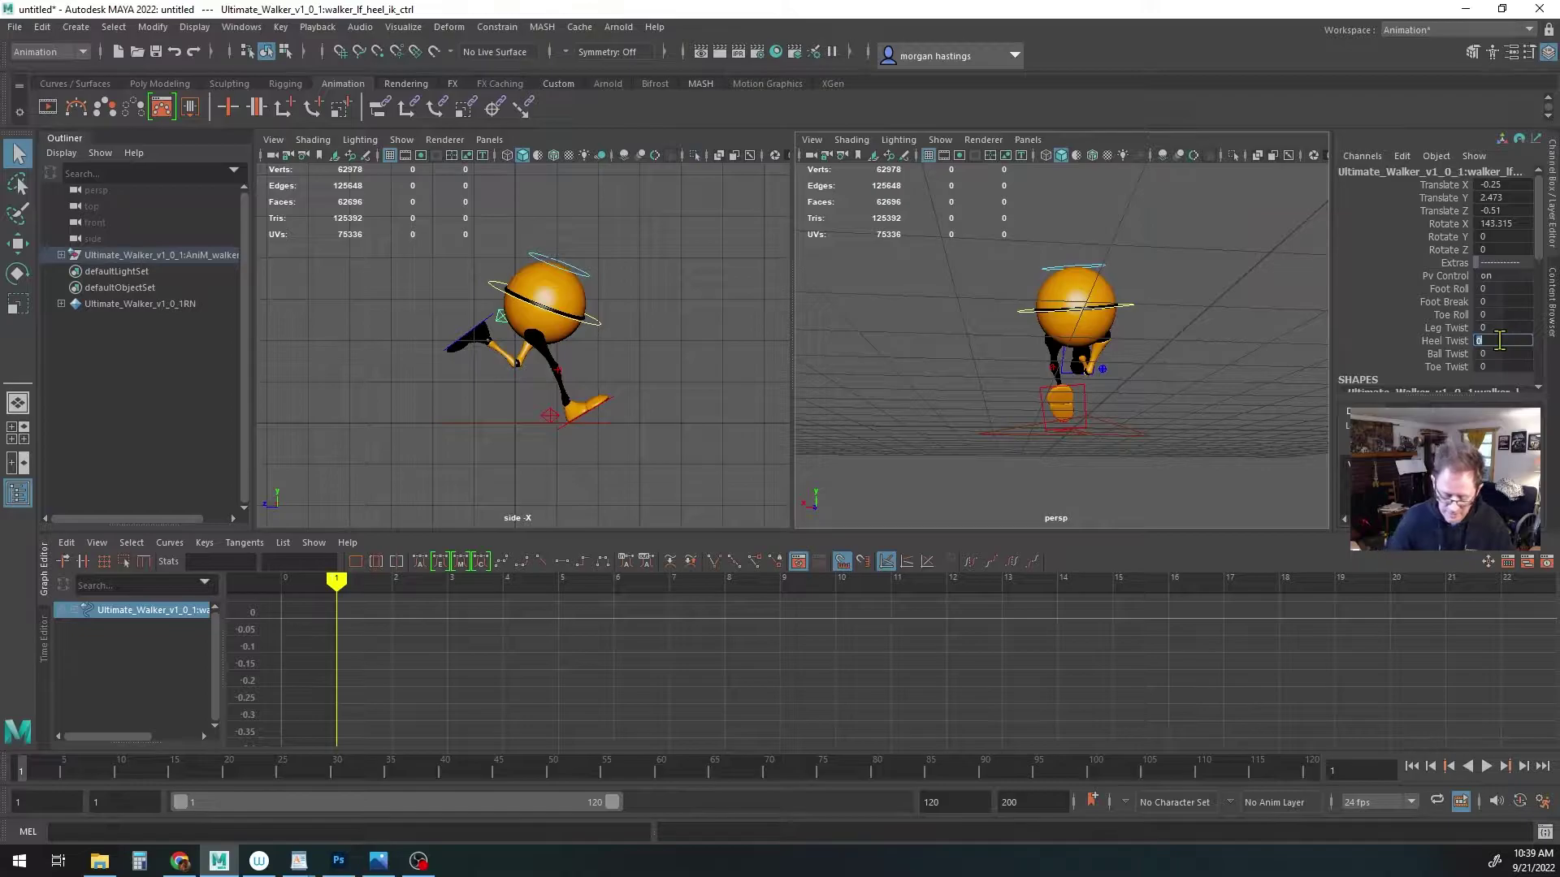
{"action": "type", "text": "8.5"}
{"action": "key", "text": "Tab"}
{"action": "mouse_move", "coordinate": [1152, 406]}
{"action": "left_mouse_down", "text": "alt"}
{"action": "mouse_move", "coordinate": [1118, 344]}
{"action": "mouse_move", "coordinate": [1145, 313]}
{"action": "mouse_move", "coordinate": [1143, 407]}
{"action": "mouse_move", "coordinate": [1210, 430]}
{"action": "mouse_move", "coordinate": [1086, 401]}
{"action": "mouse_move", "coordinate": [1129, 386]}
{"action": "left_mouse_up", "text": "alt"}
{"action": "left_click_drag", "start_coordinate": [1140, 403], "coordinate": [1164, 422], "text": "alt"}
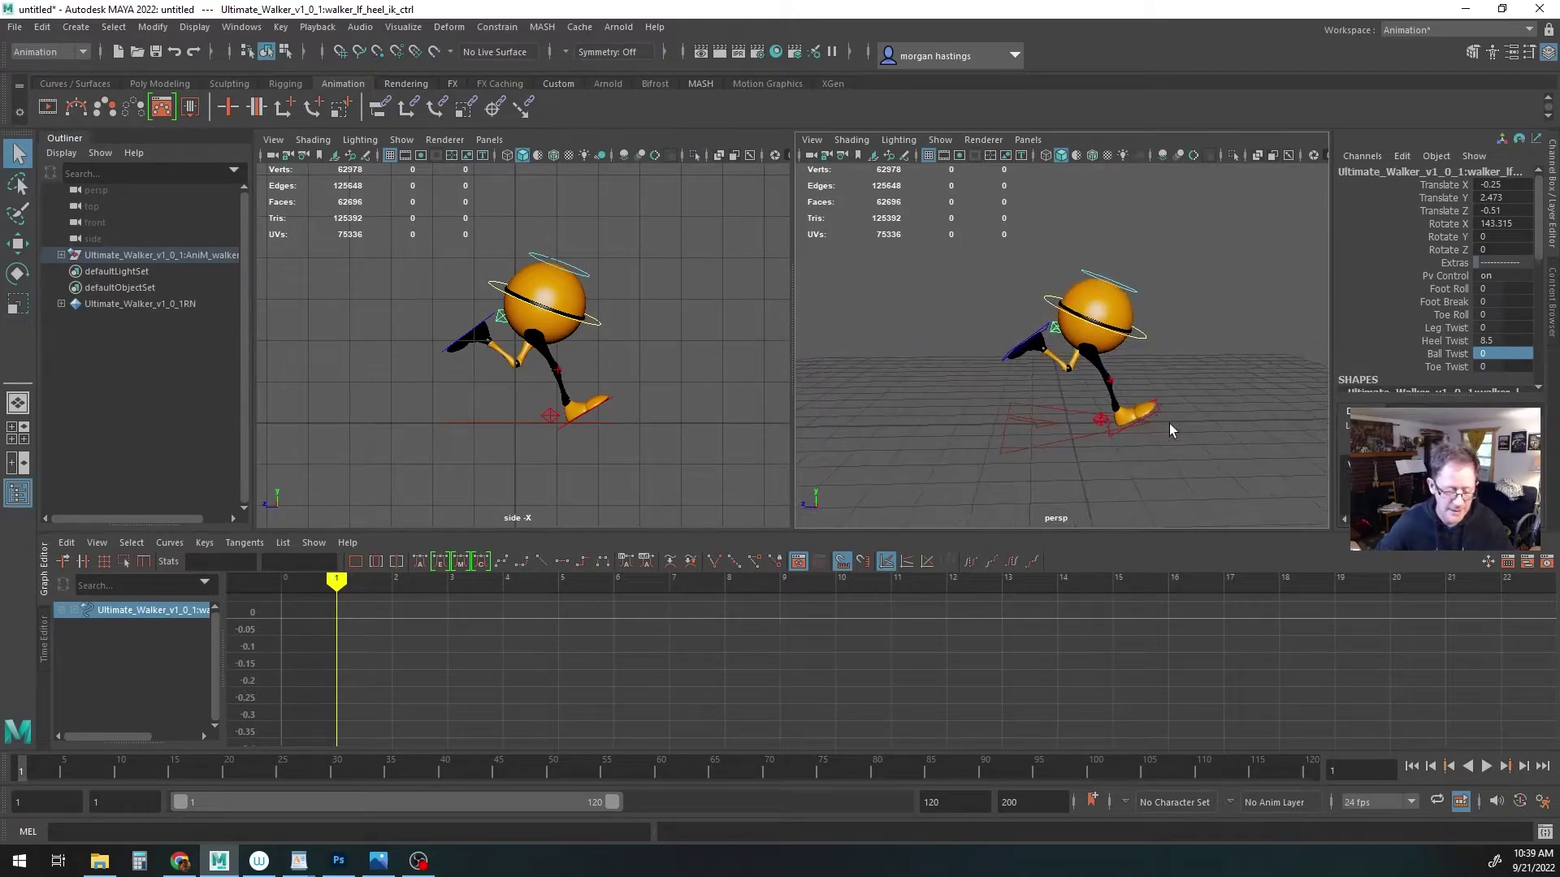
Select both heel controls and the main body control, and key the contact pose at frame 1
{"action": "left_click", "coordinate": [550, 417]}
{"action": "left_click", "coordinate": [510, 343], "text": "shift"}
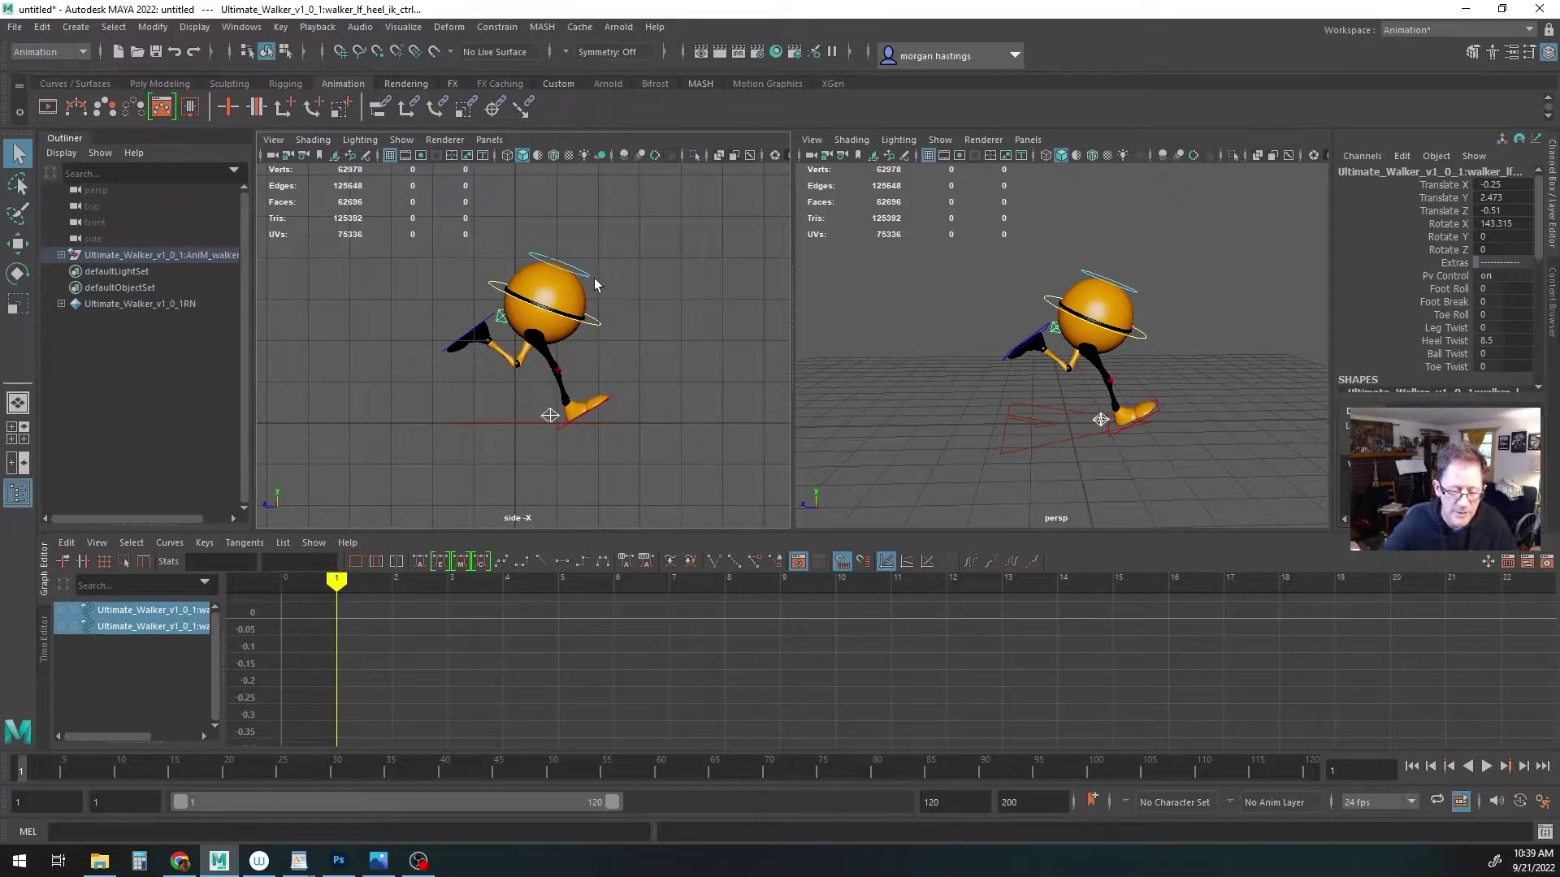
{"action": "left_click", "coordinate": [595, 328], "text": "shift"}
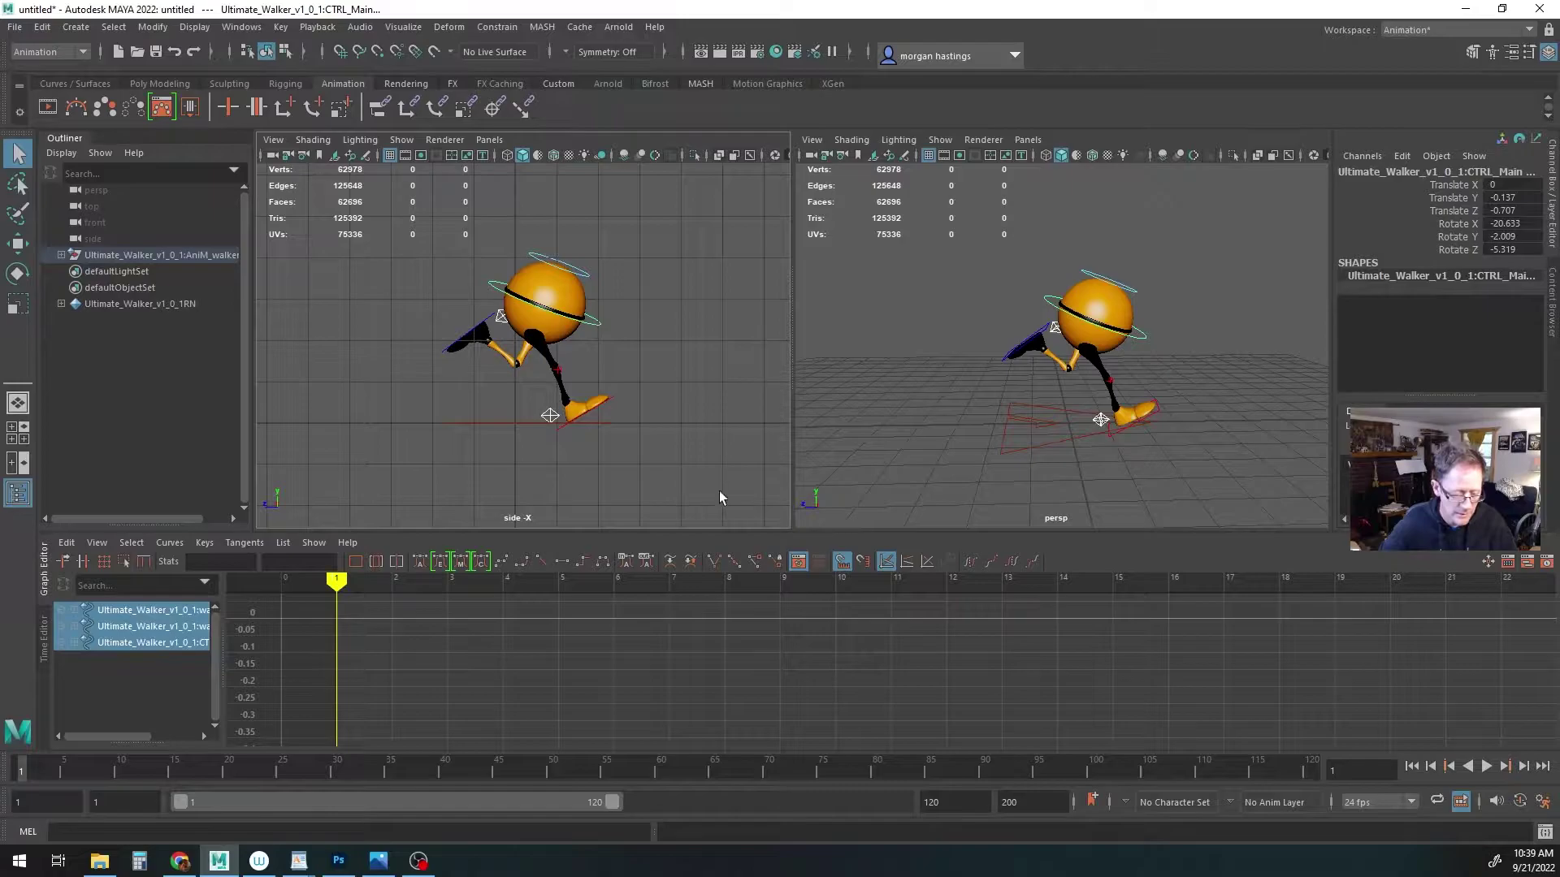
{"action": "key", "text": "s"}
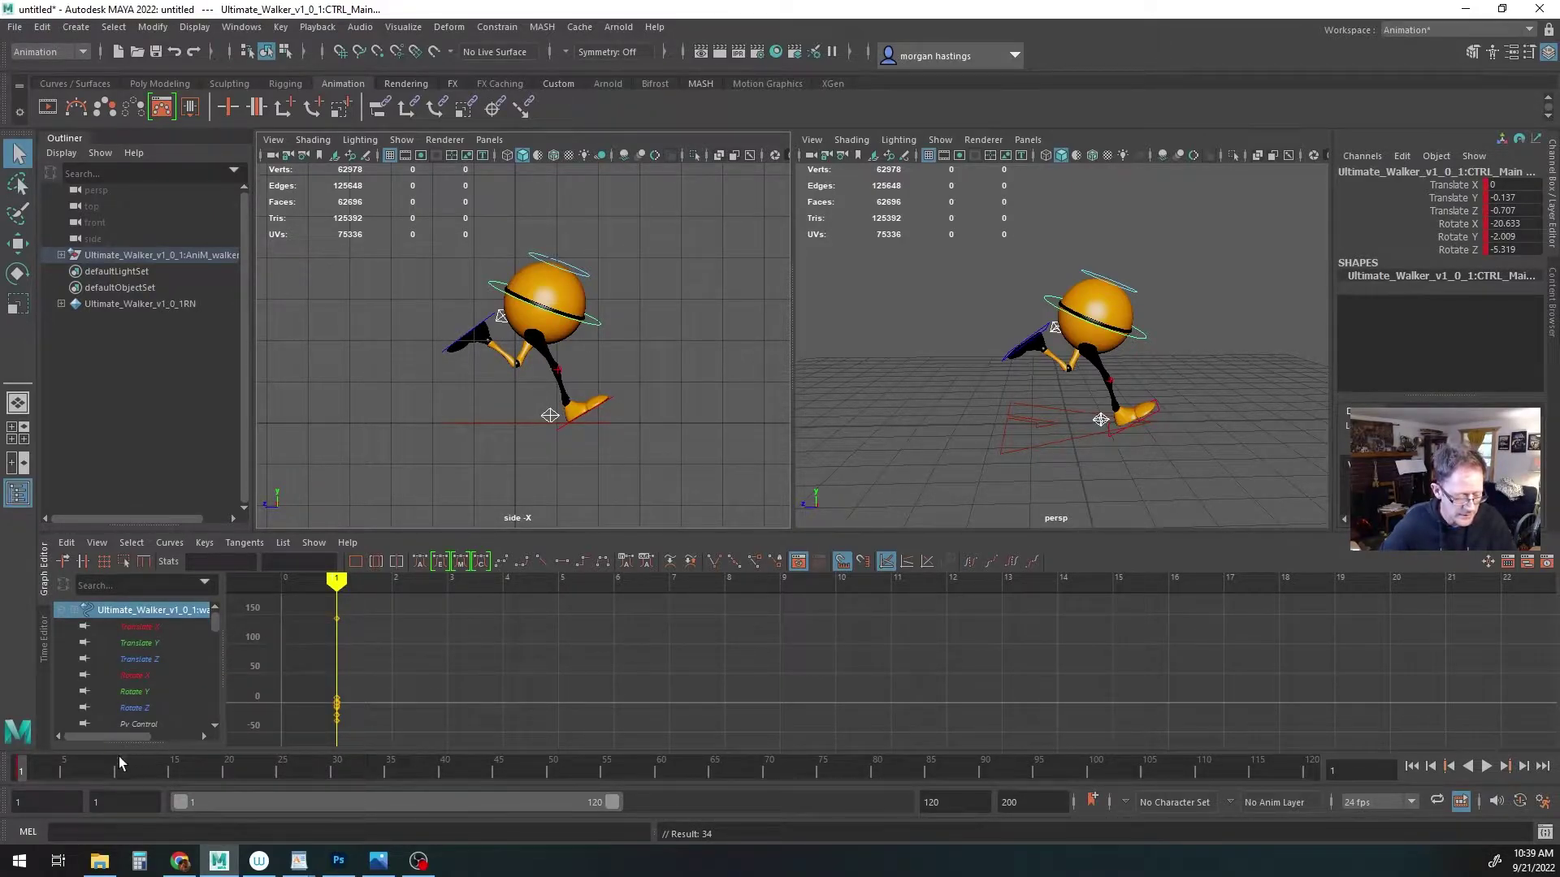
Check the run cycle reference chart for the cycle's last frame, and set the playback range to end at frame 21
{"action": "double_click", "coordinate": [944, 802]}
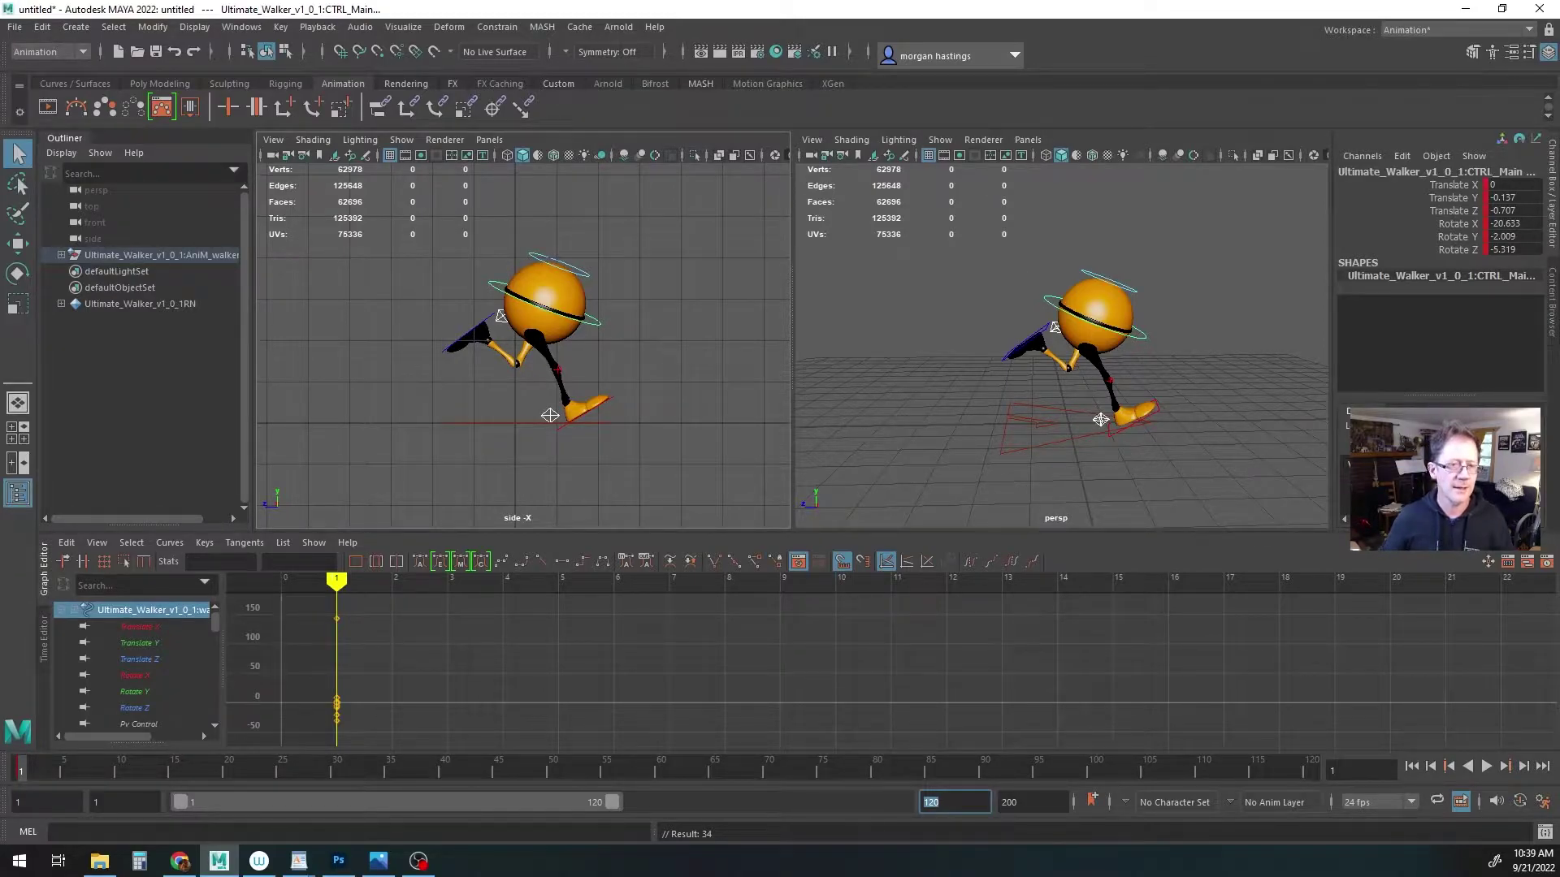
{"action": "left_click_drag", "start_coordinate": [679, 0], "coordinate": [822, 187]}
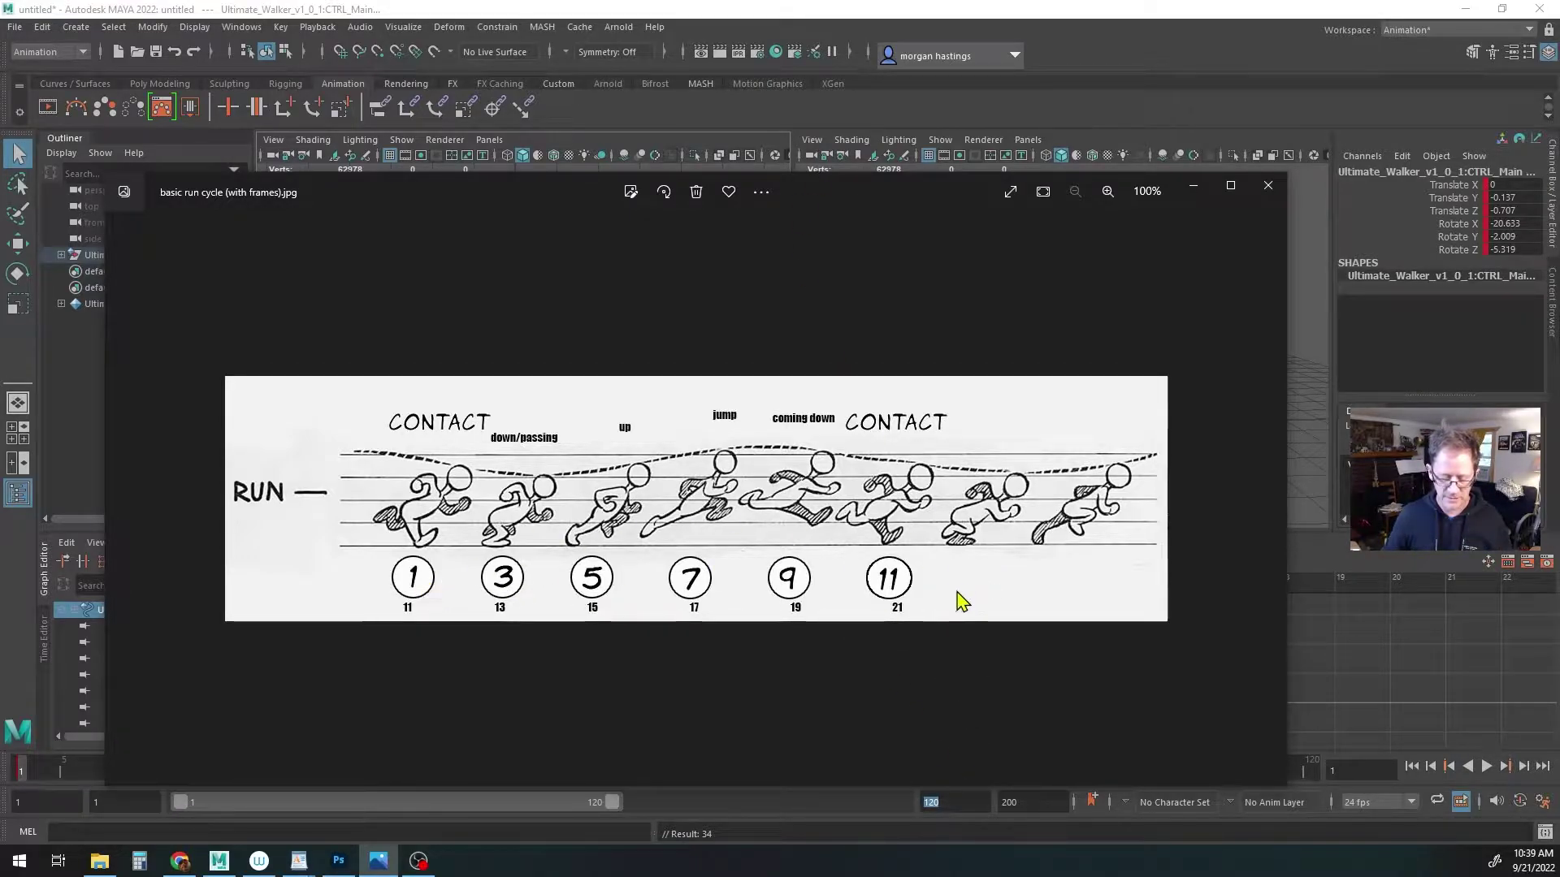
{"action": "left_click_drag", "start_coordinate": [836, 199], "coordinate": [963, 3]}
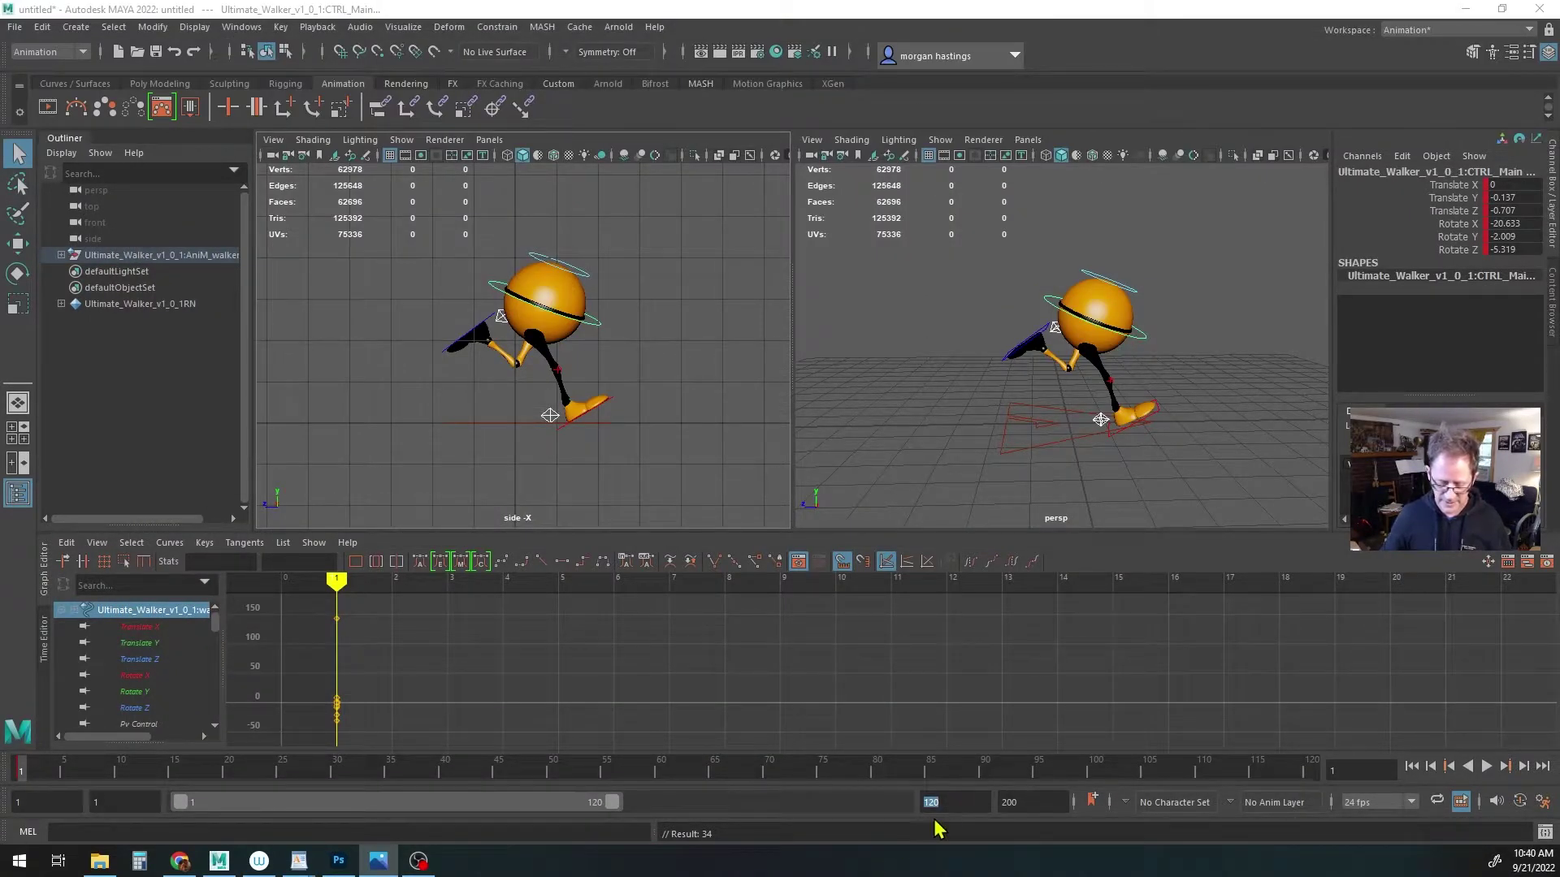
{"action": "type", "text": "21"}
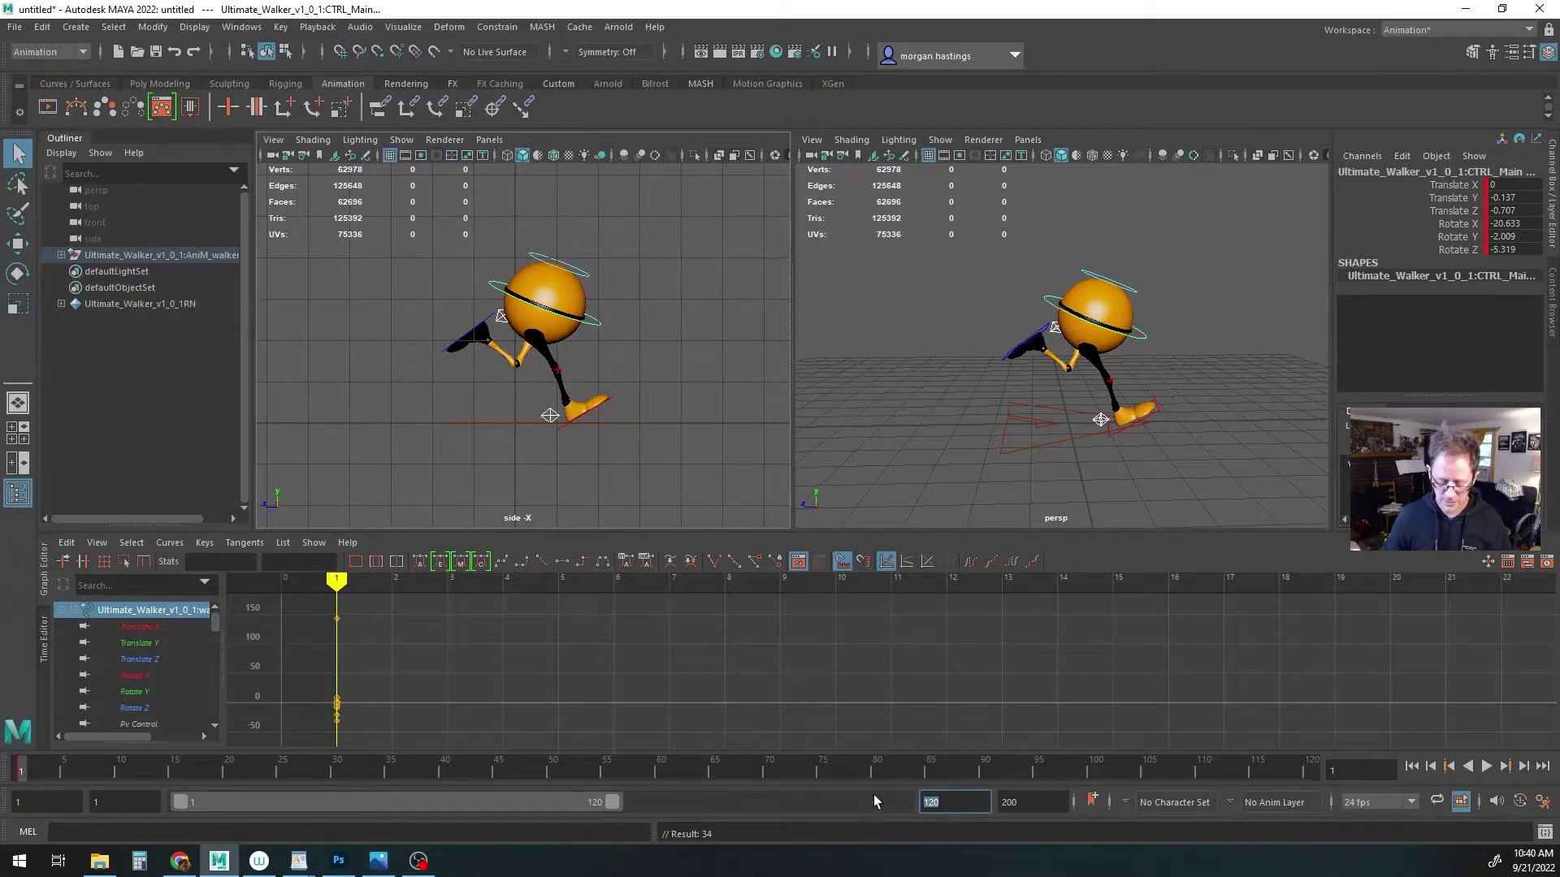
{"action": "key", "text": "Tab"}
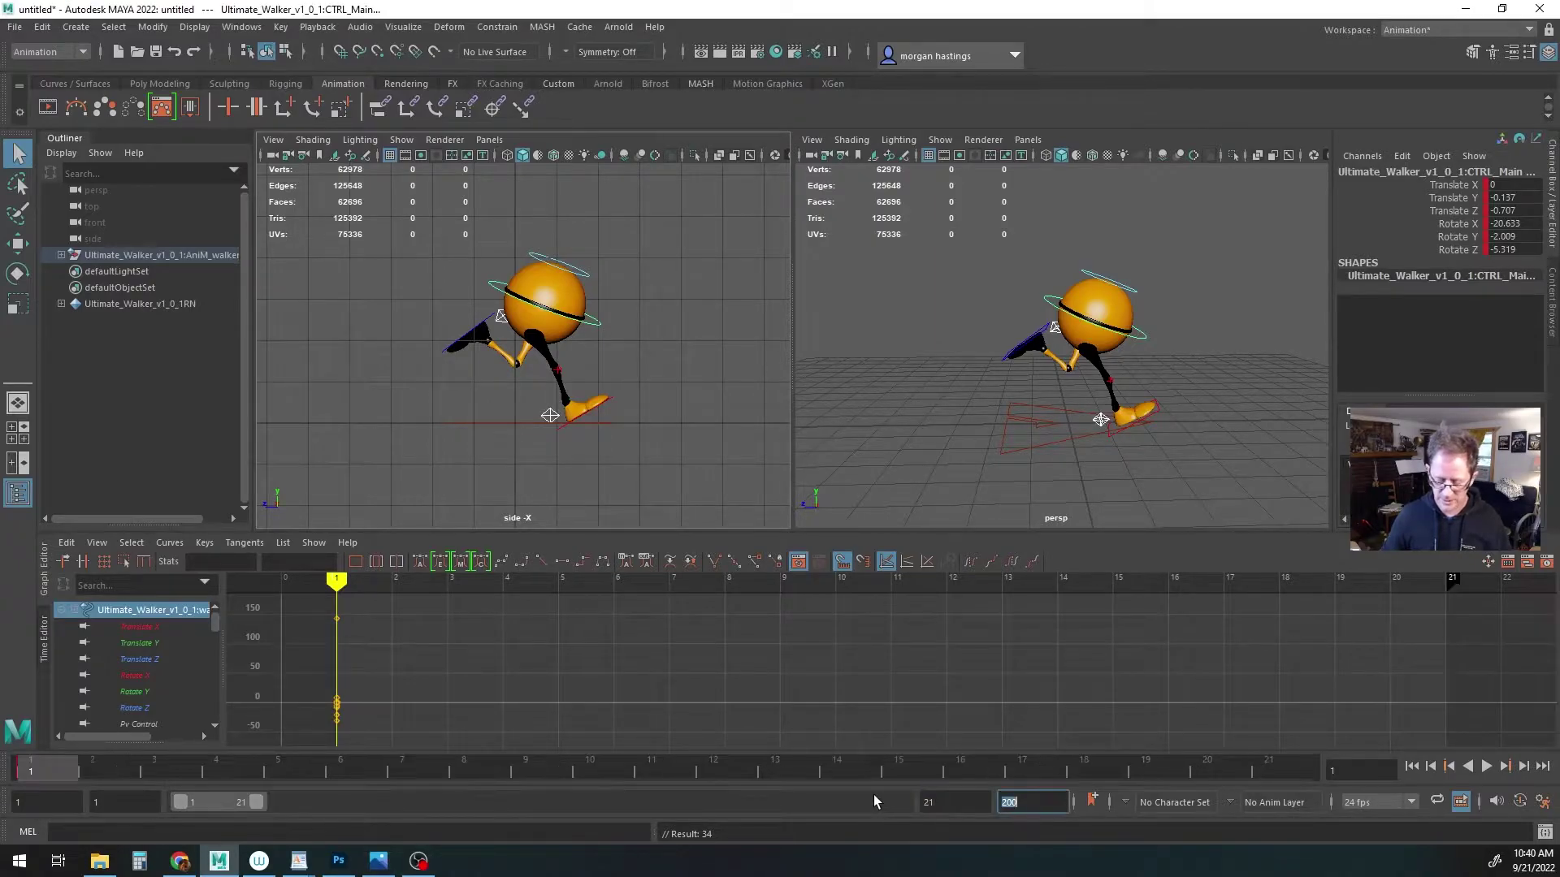
Key the same contact pose on all three selected controls at frame 21
{"action": "left_click", "coordinate": [1275, 769]}
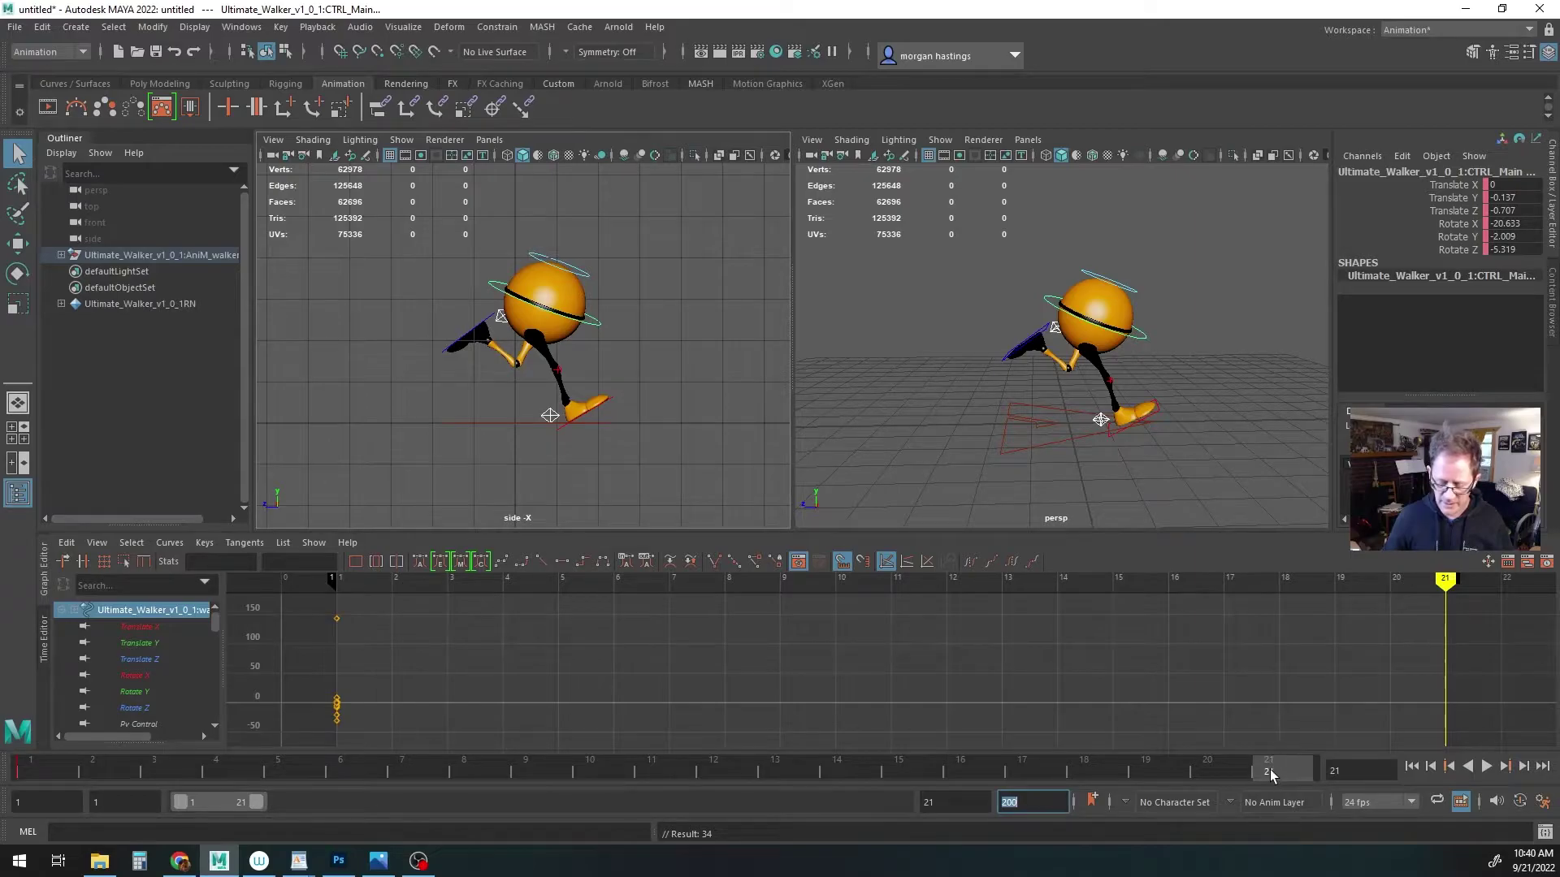
{"action": "middle_click_drag", "start_coordinate": [1069, 652], "coordinate": [1048, 654], "text": "alt"}
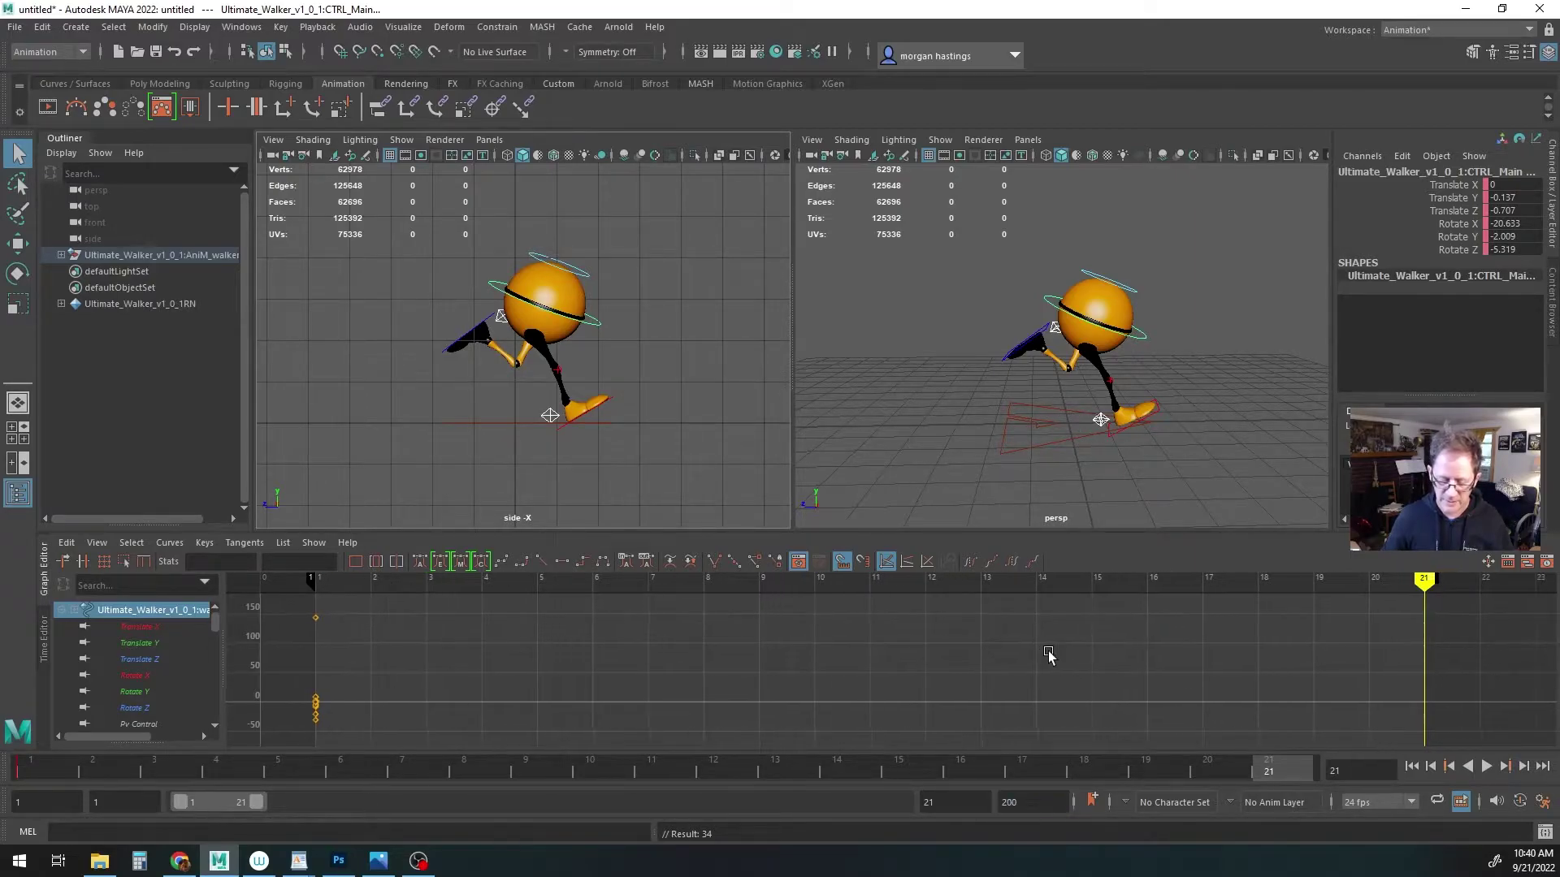
{"action": "key", "text": "s"}
{"action": "middle_click_drag", "start_coordinate": [939, 694], "coordinate": [959, 692], "text": "alt"}
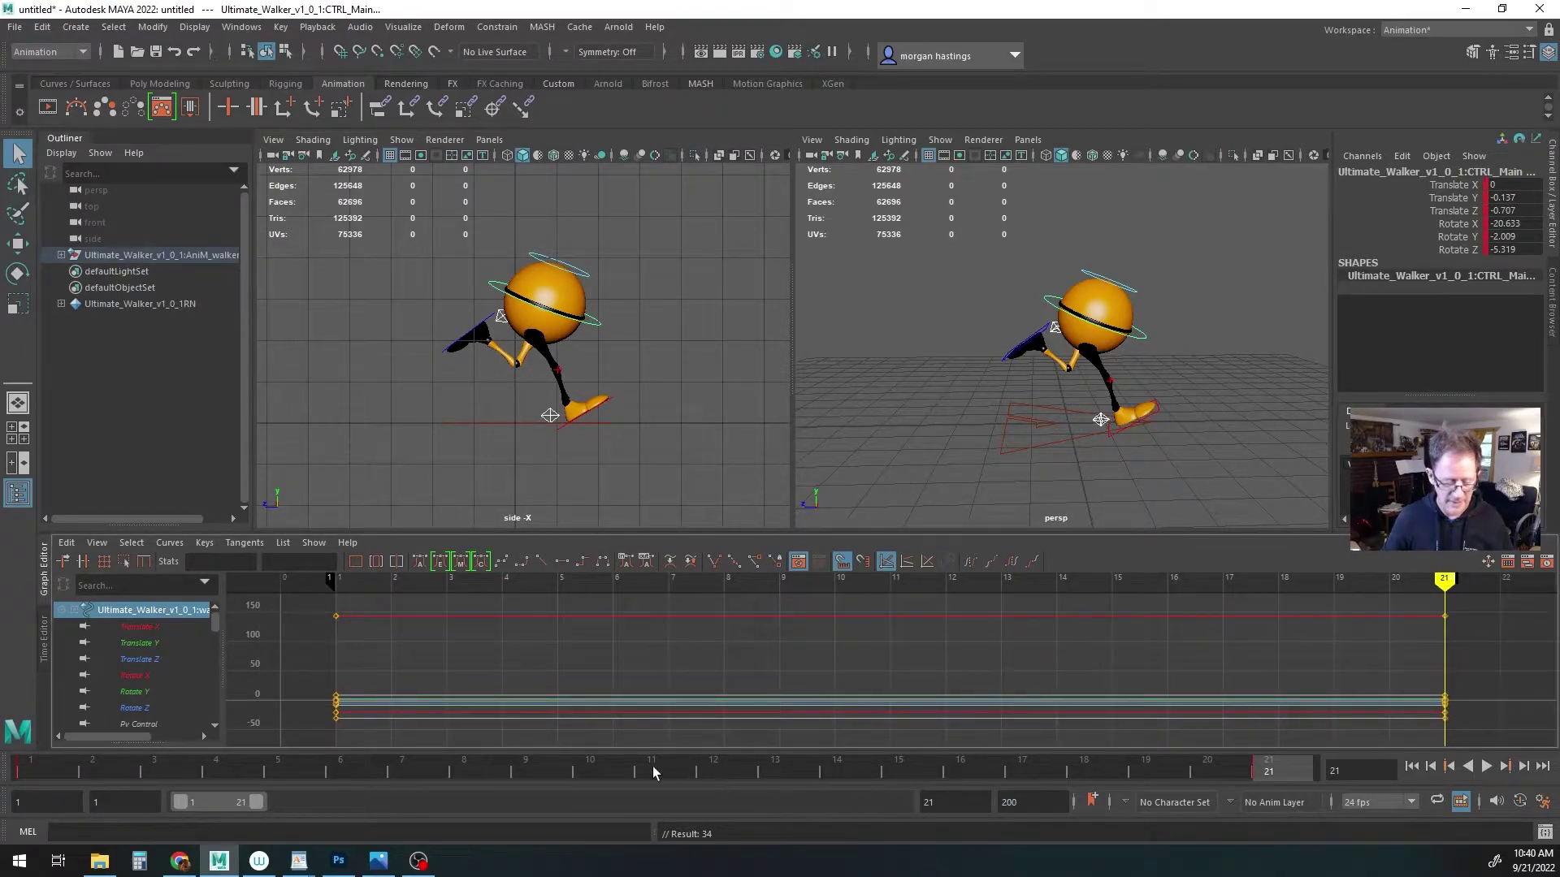
Key the selected controls at frame 11 as well, and briefly play back the animation
{"action": "left_click", "coordinate": [652, 771]}
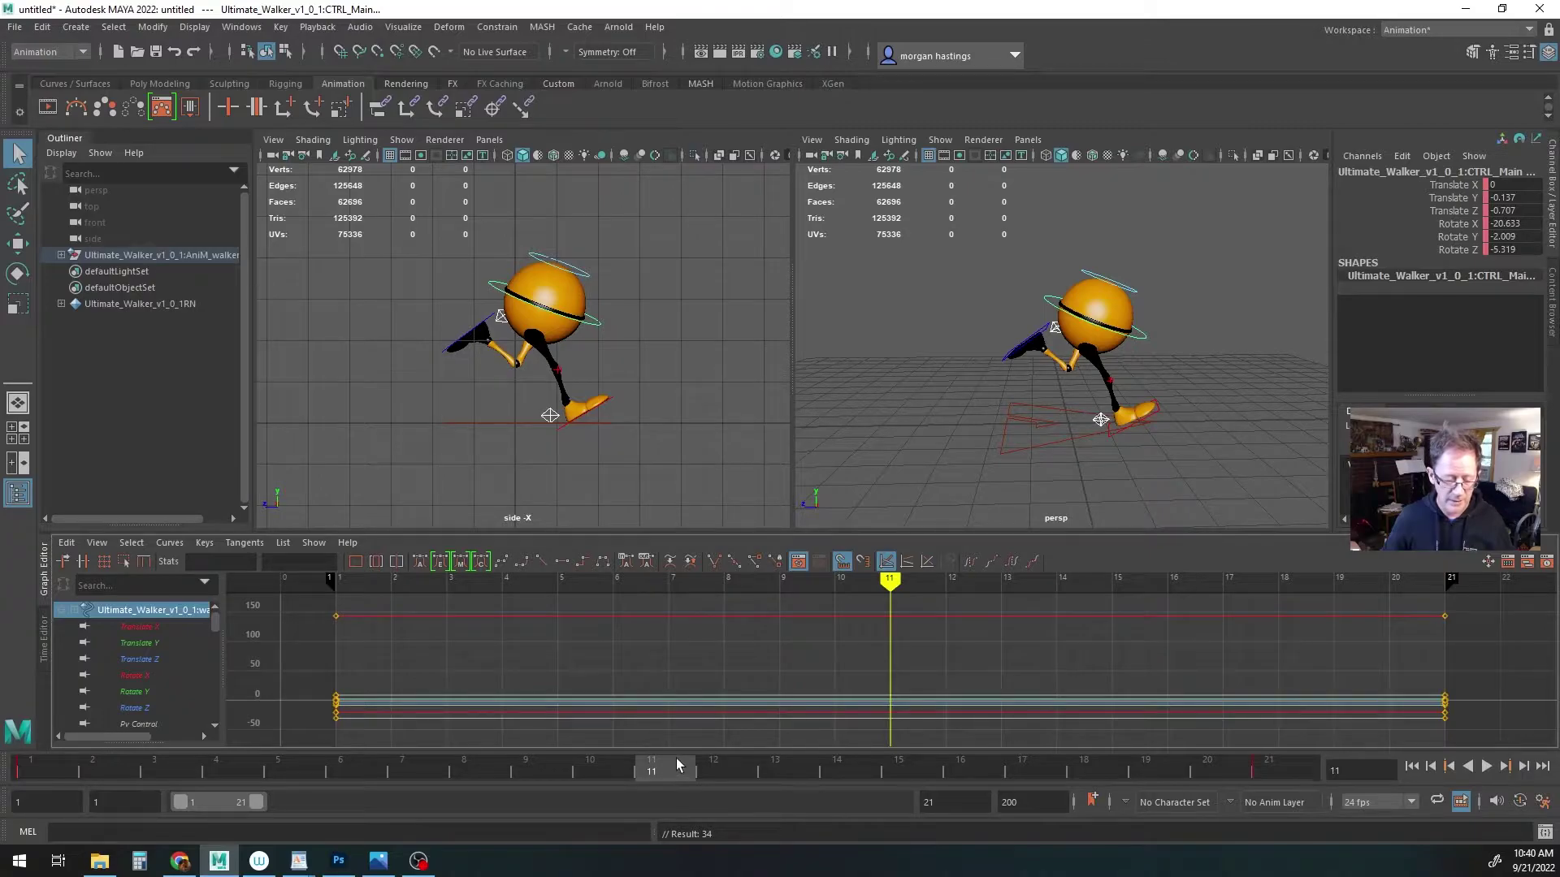
{"action": "key", "text": "s"}
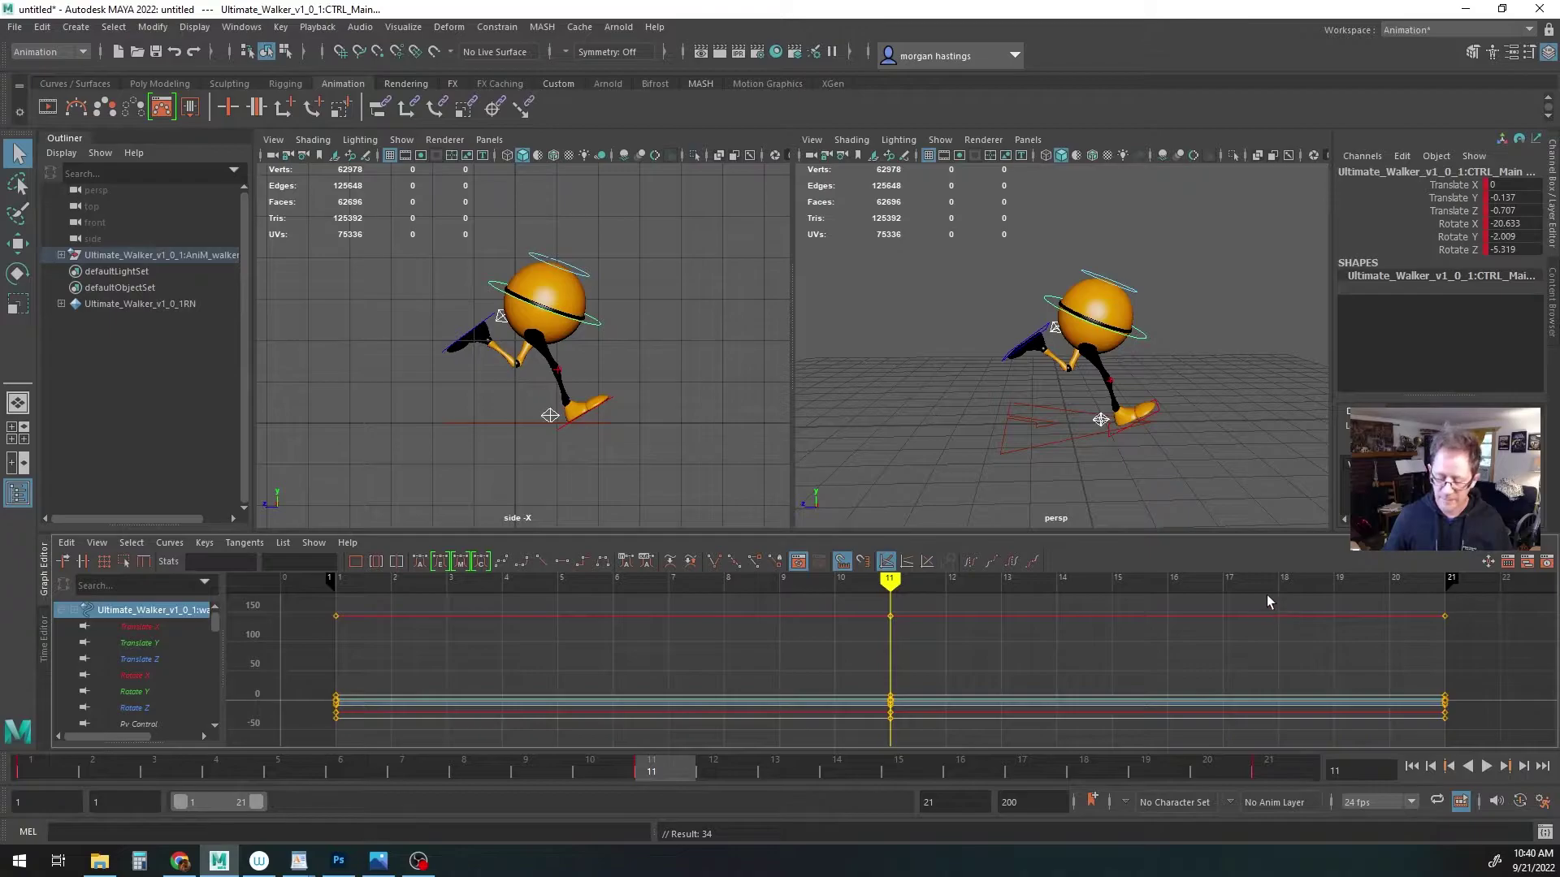
{"action": "key", "text": "alt+v"}
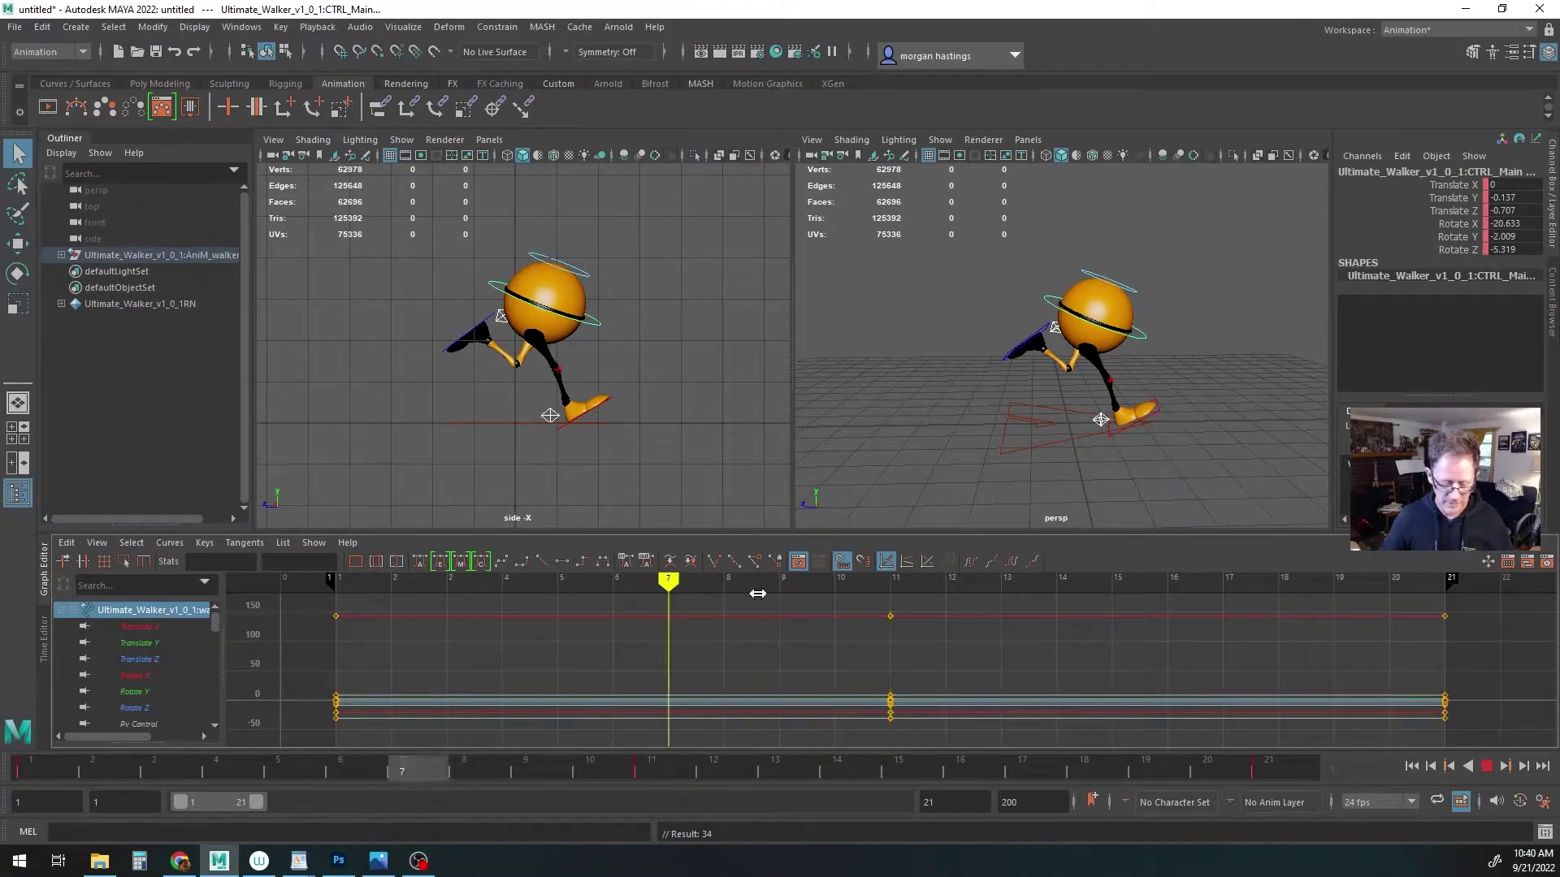
{"action": "key", "text": "Escape"}
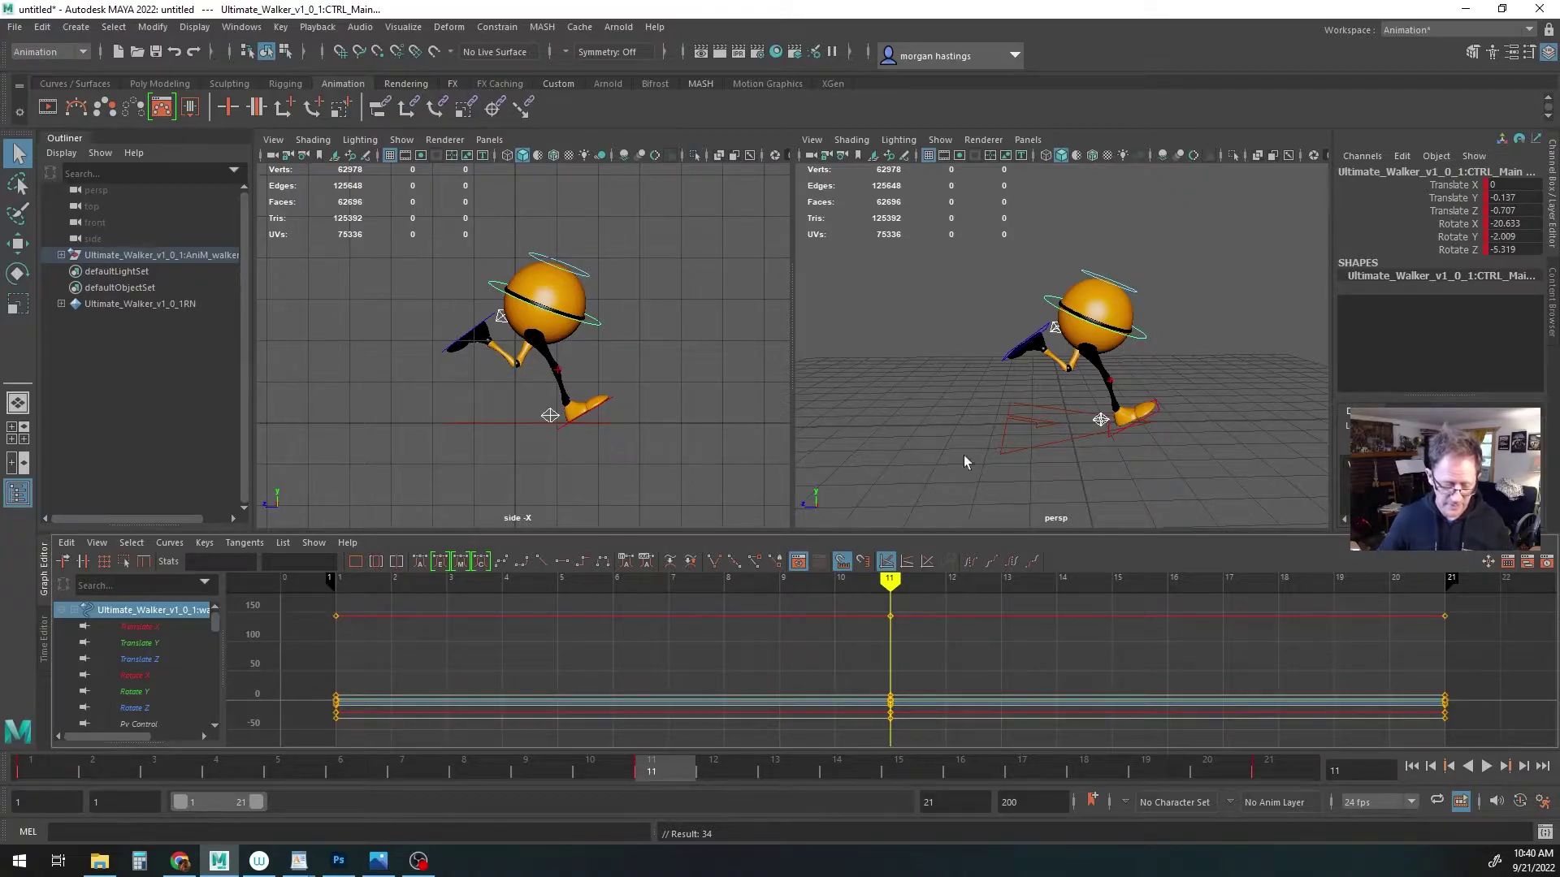
Copy the left heel control's key at frame 11 and paste it onto the right heel control at the same frame
{"action": "left_click_drag", "start_coordinate": [895, 430], "coordinate": [1017, 333], "text": "alt"}
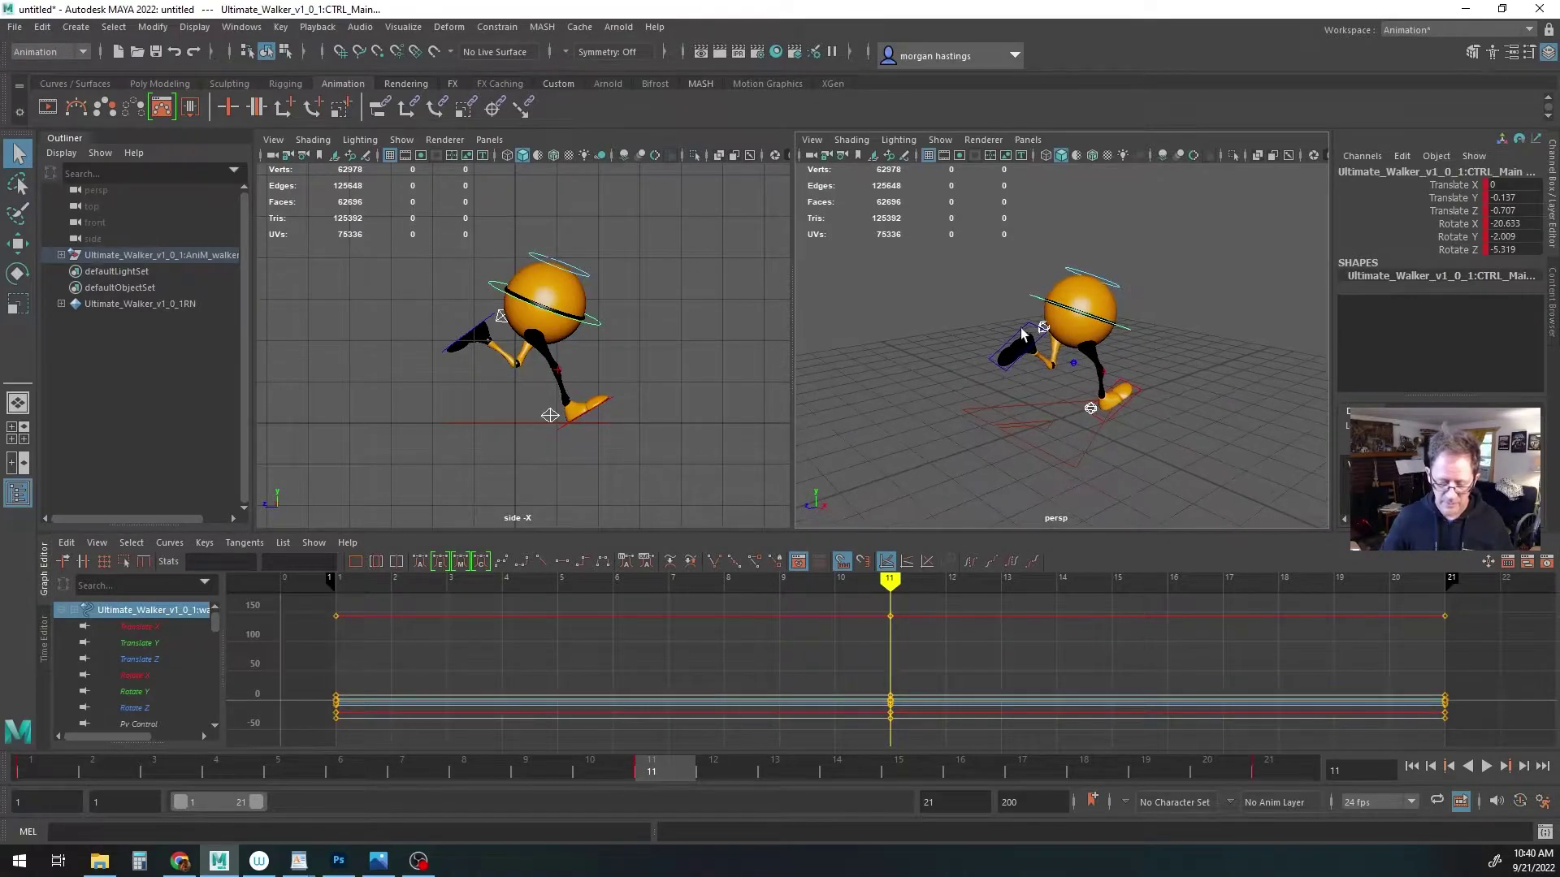
{"action": "left_click", "coordinate": [1043, 328]}
{"action": "scroll", "coordinate": [1040, 404], "scroll_direction": "up", "scroll_amount": 5}
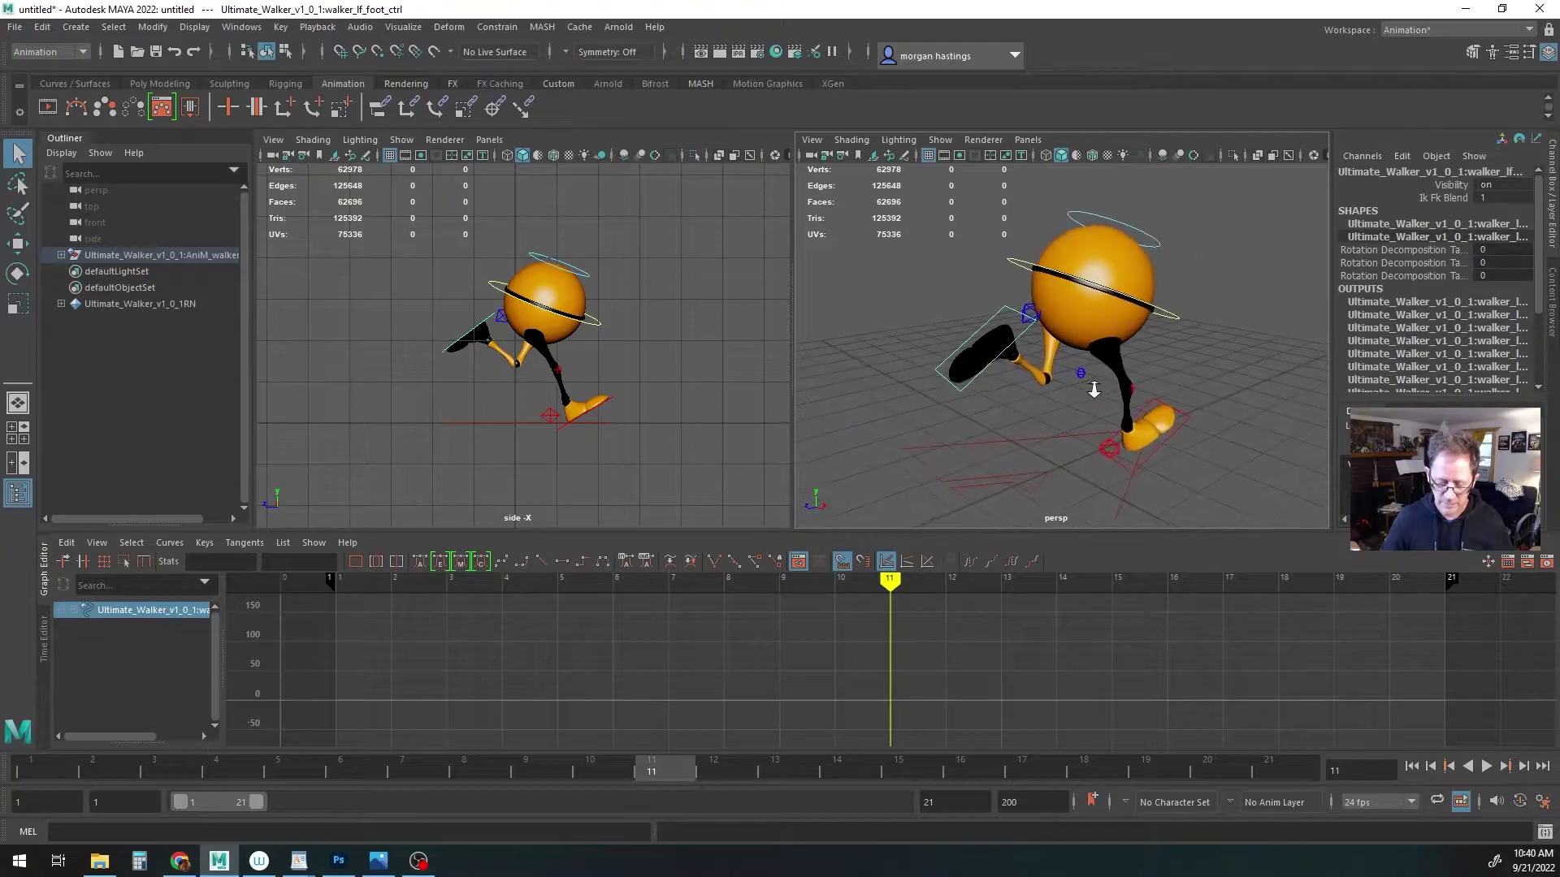
{"action": "left_click", "coordinate": [1028, 314]}
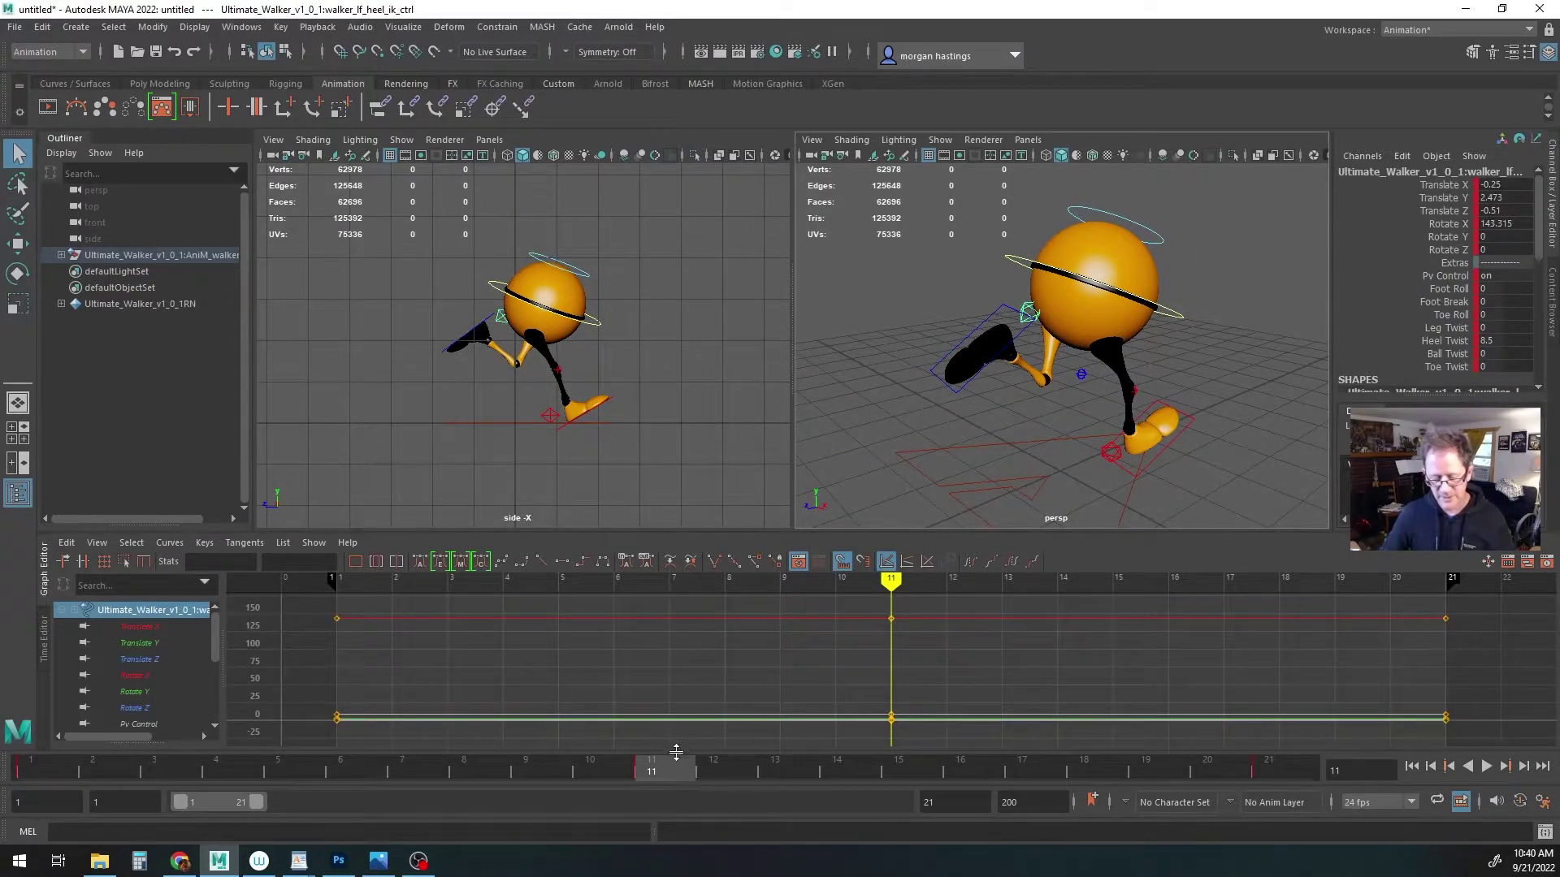
{"action": "right_click", "coordinate": [659, 772]}
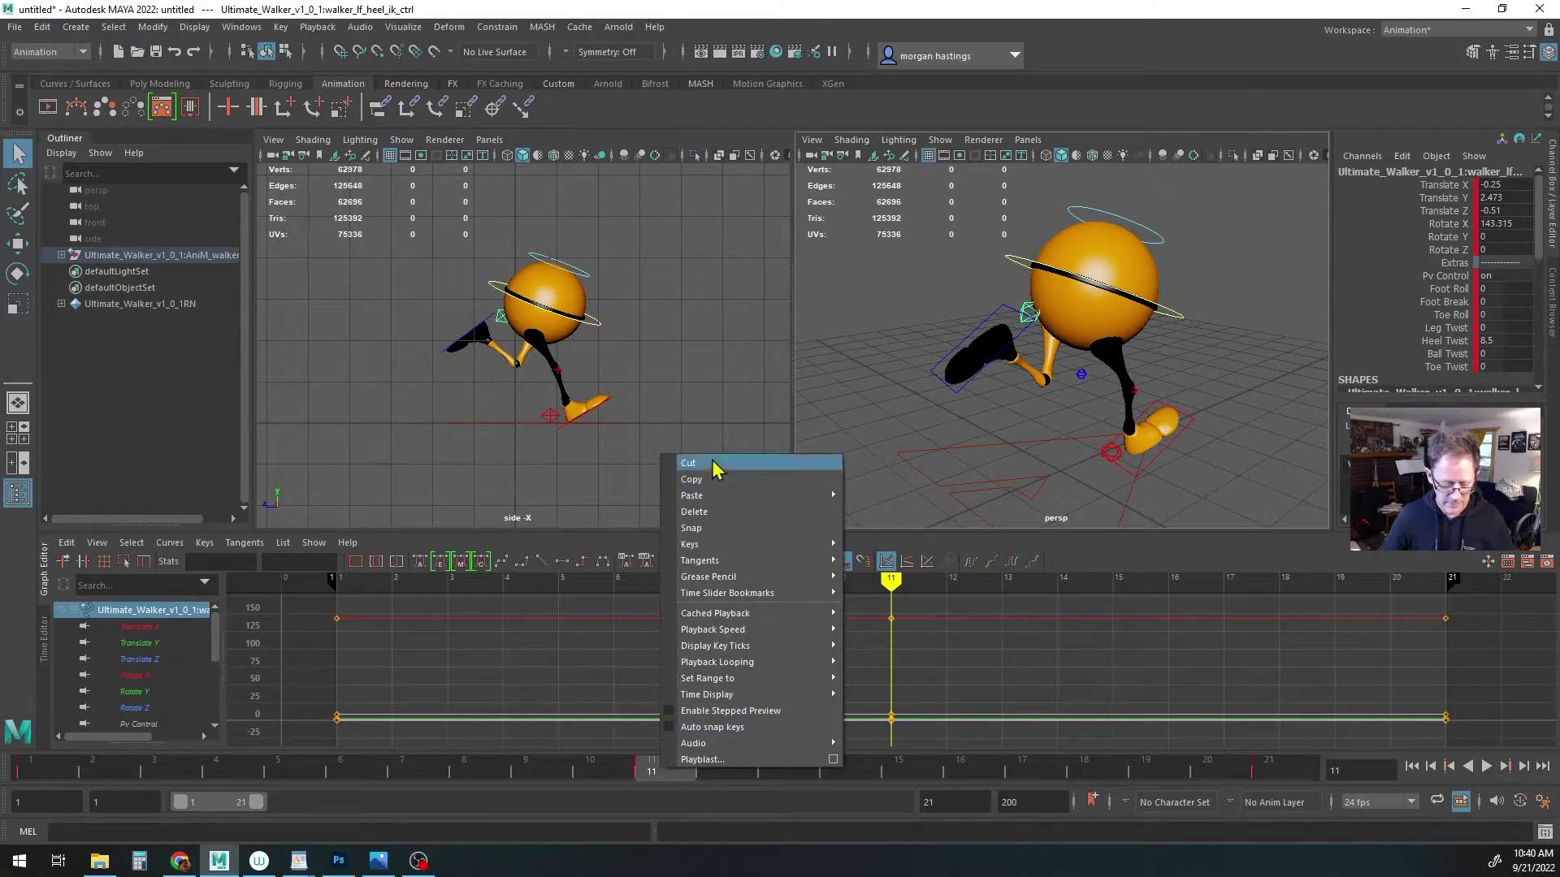
{"action": "left_click", "coordinate": [692, 480]}
{"action": "left_click", "coordinate": [1112, 453]}
{"action": "right_click", "coordinate": [655, 774]}
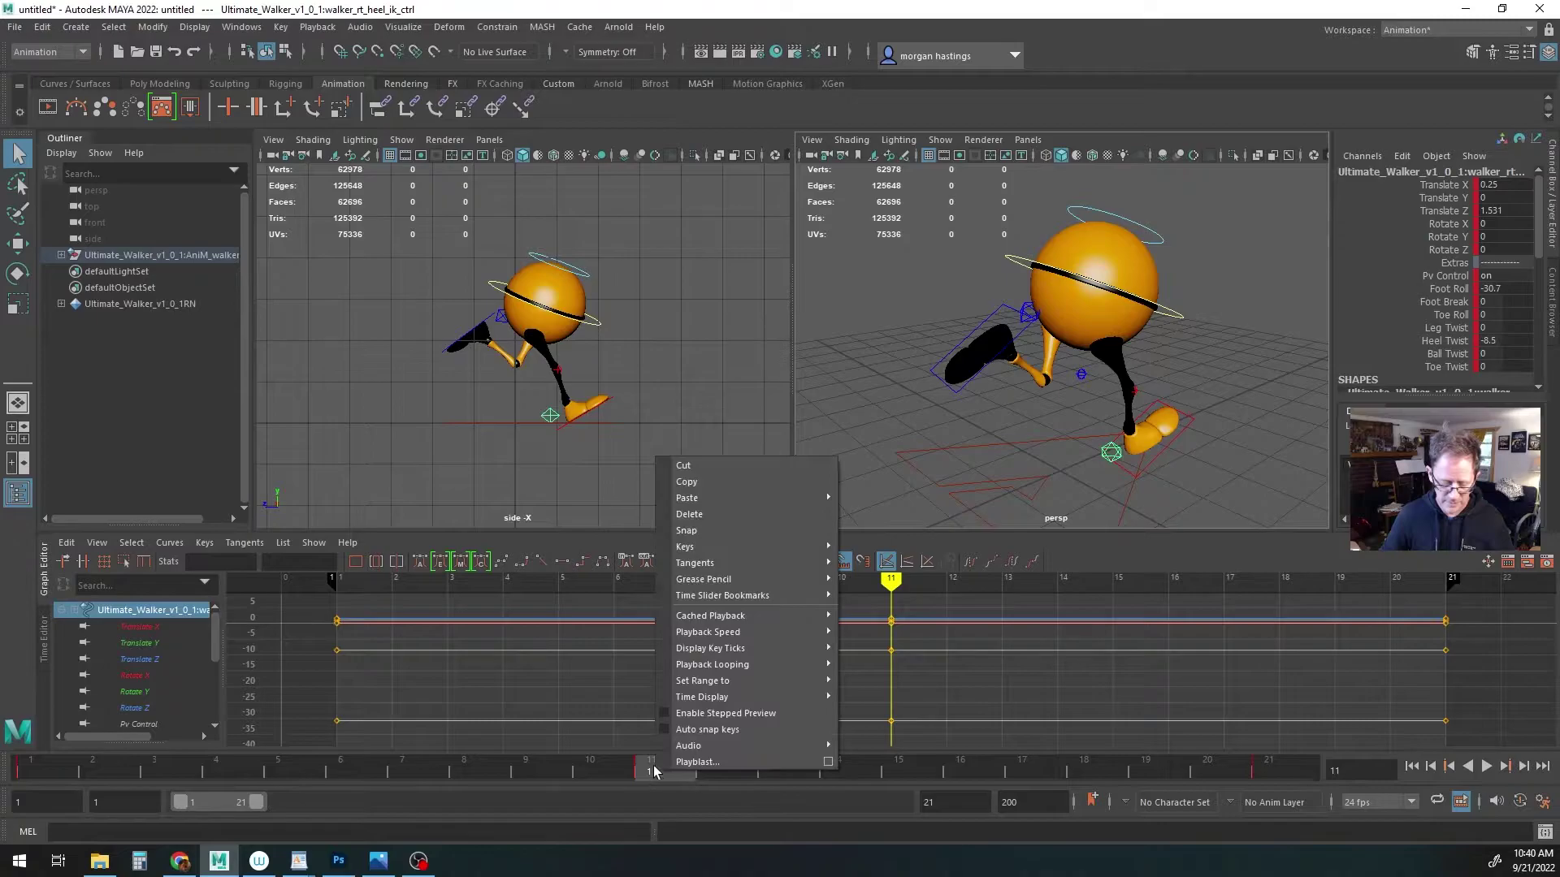
{"action": "mouse_move", "coordinate": [807, 505]}
{"action": "left_click", "coordinate": [868, 498]}
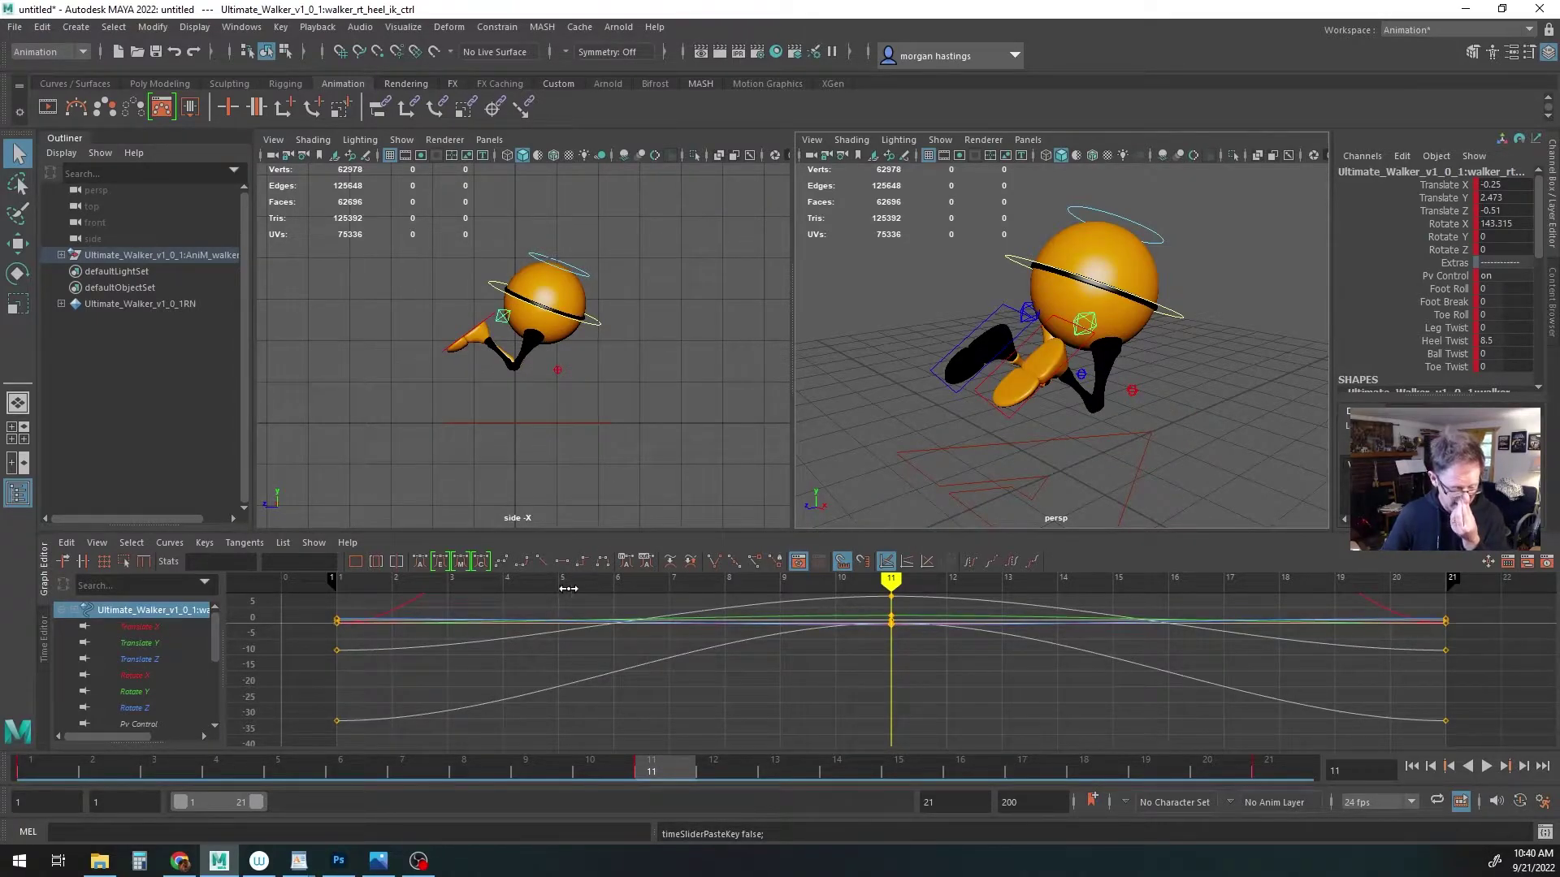
Copy the right heel control's key from frame 1 onto the left heel control at frame 11, and compare the poses at both frames
{"action": "left_click", "coordinate": [24, 765]}
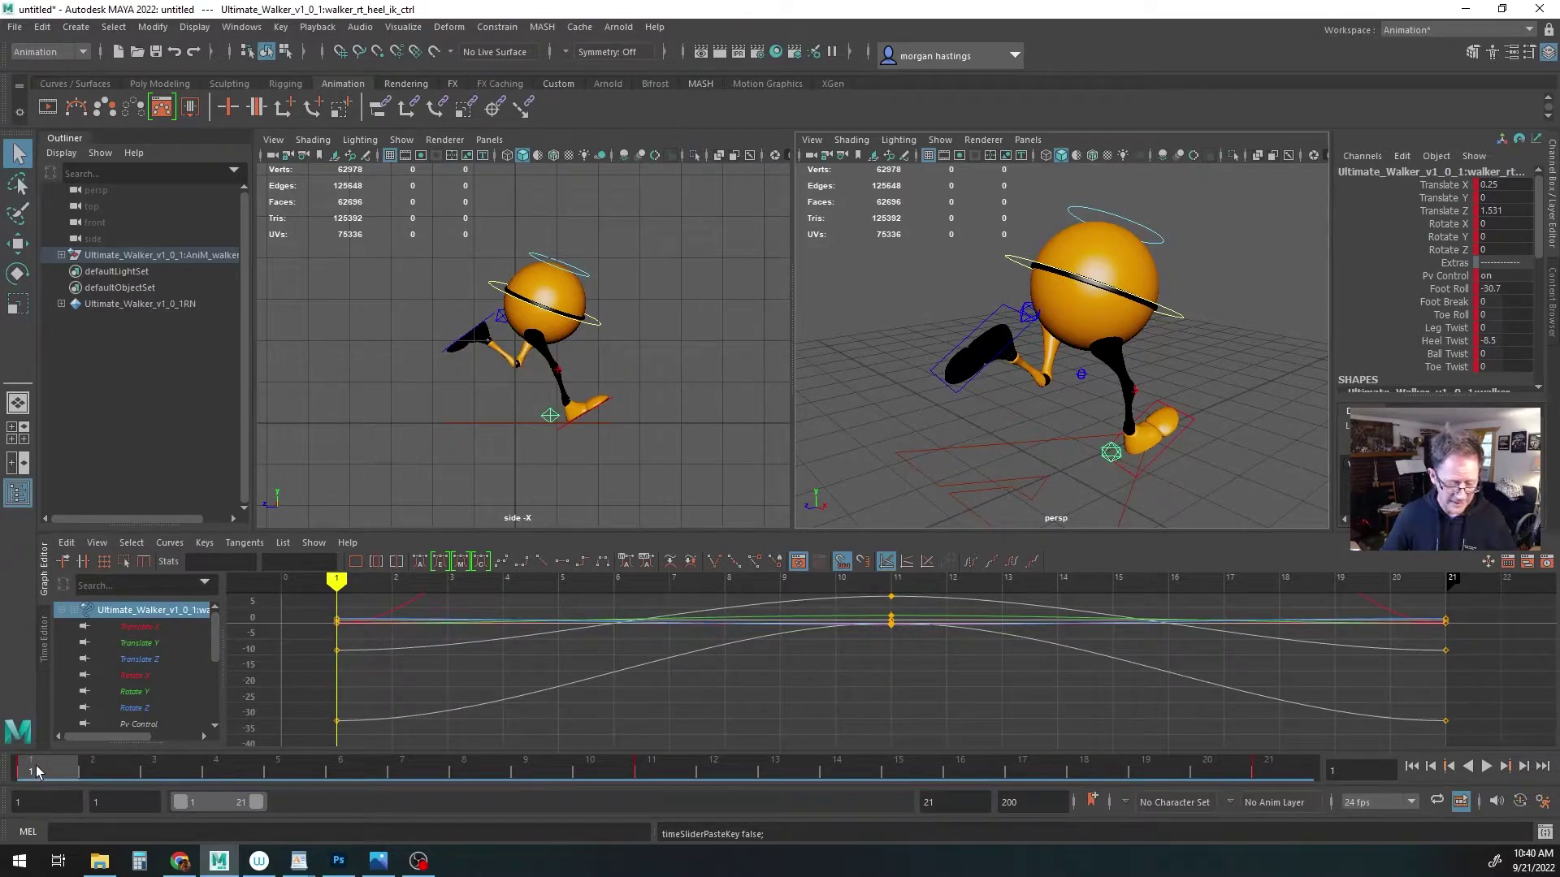
{"action": "right_click", "coordinate": [36, 765]}
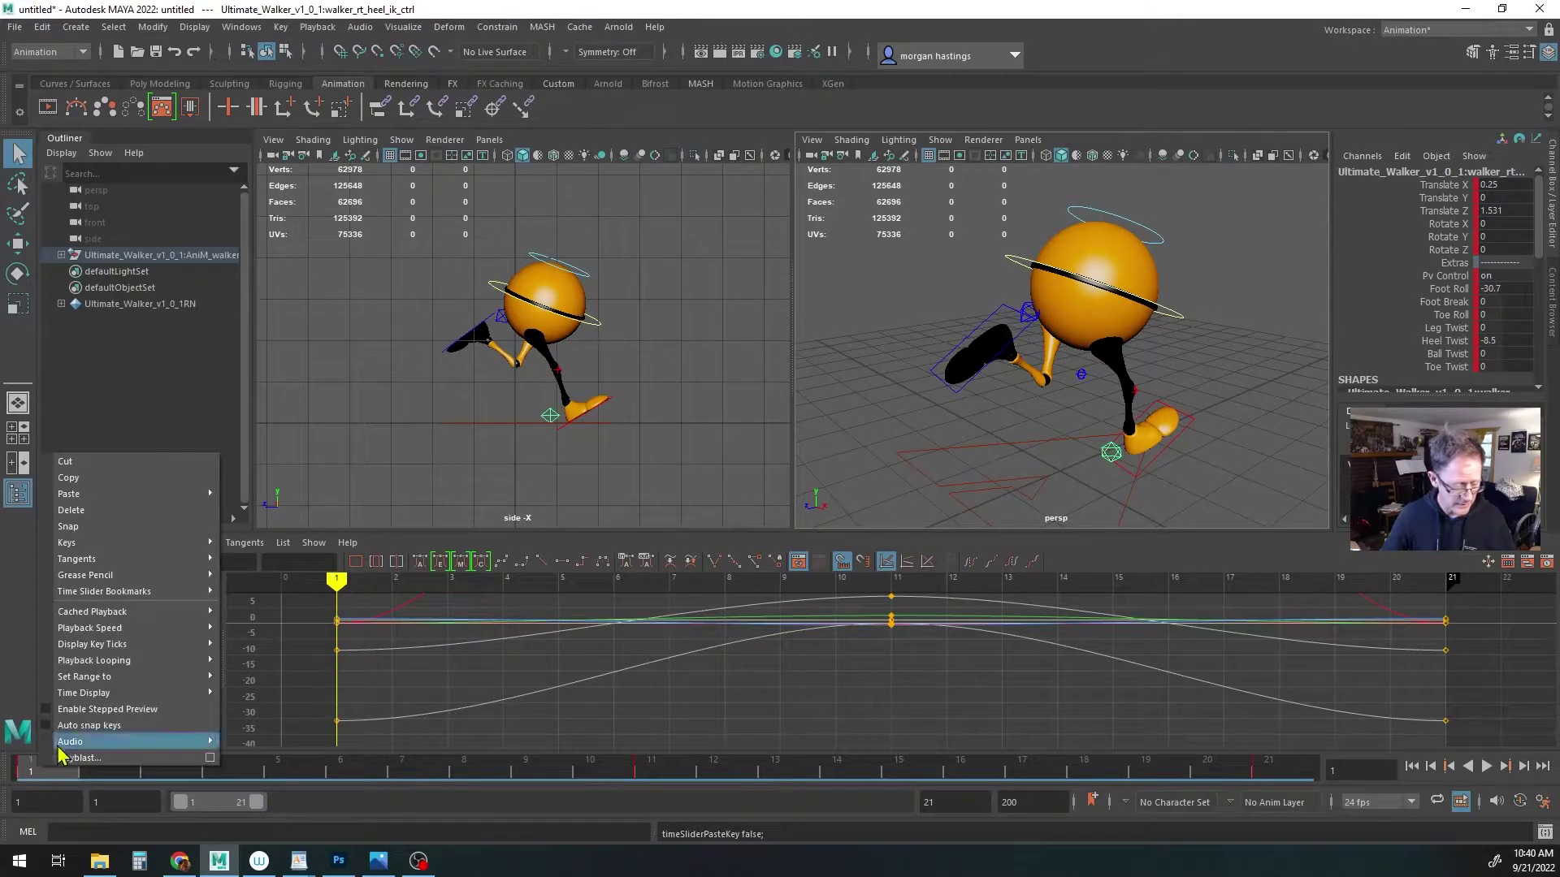
{"action": "left_click", "coordinate": [71, 480]}
{"action": "left_click", "coordinate": [648, 768]}
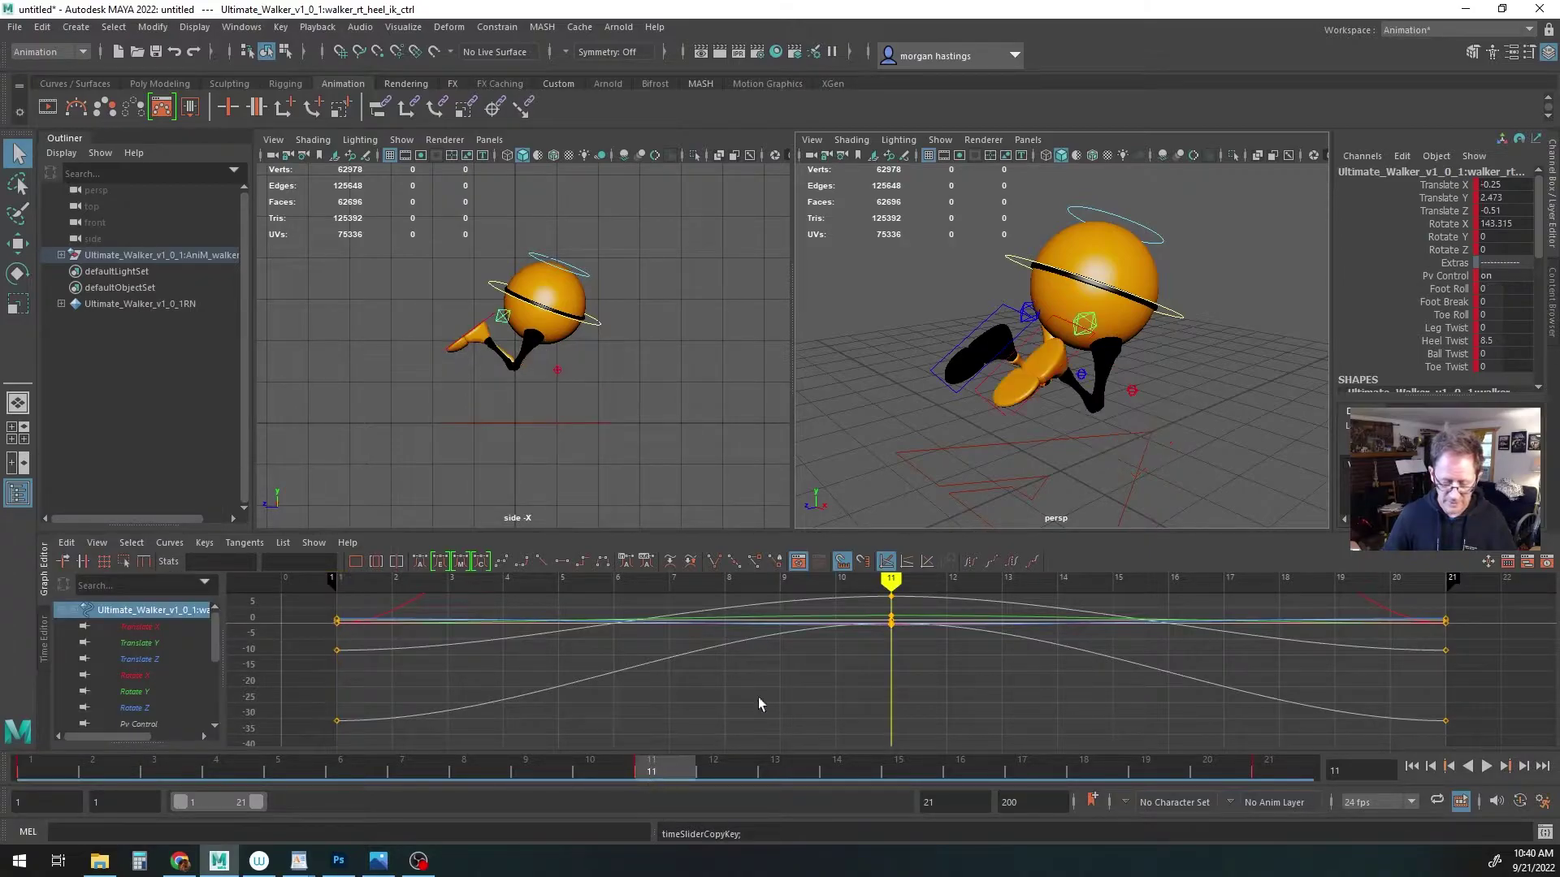
{"action": "left_click", "coordinate": [1028, 313]}
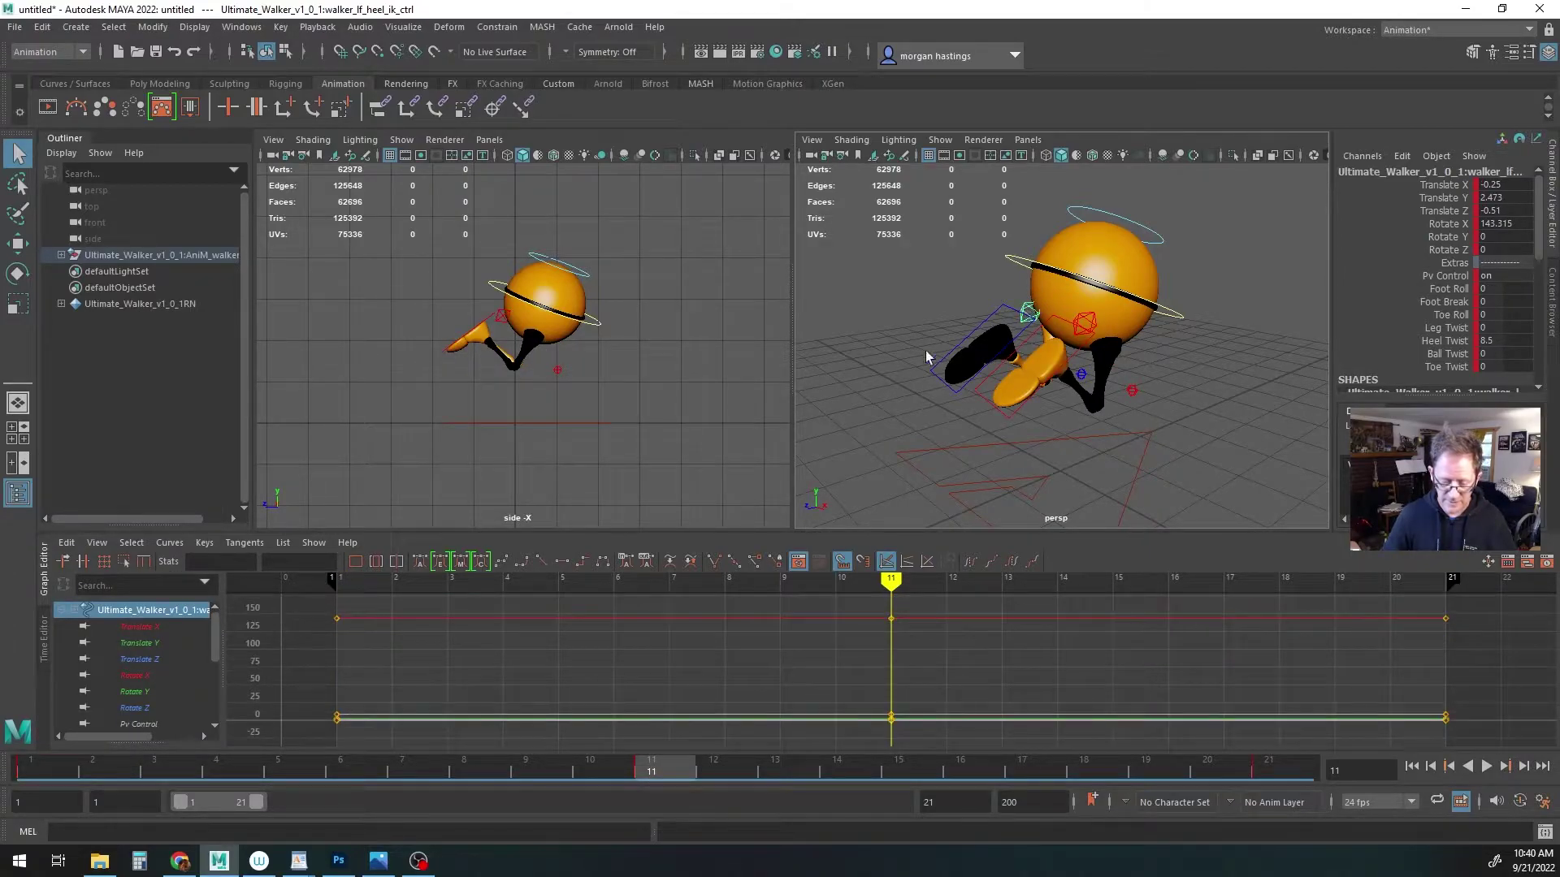
{"action": "right_click", "coordinate": [664, 773]}
{"action": "mouse_move", "coordinate": [700, 497]}
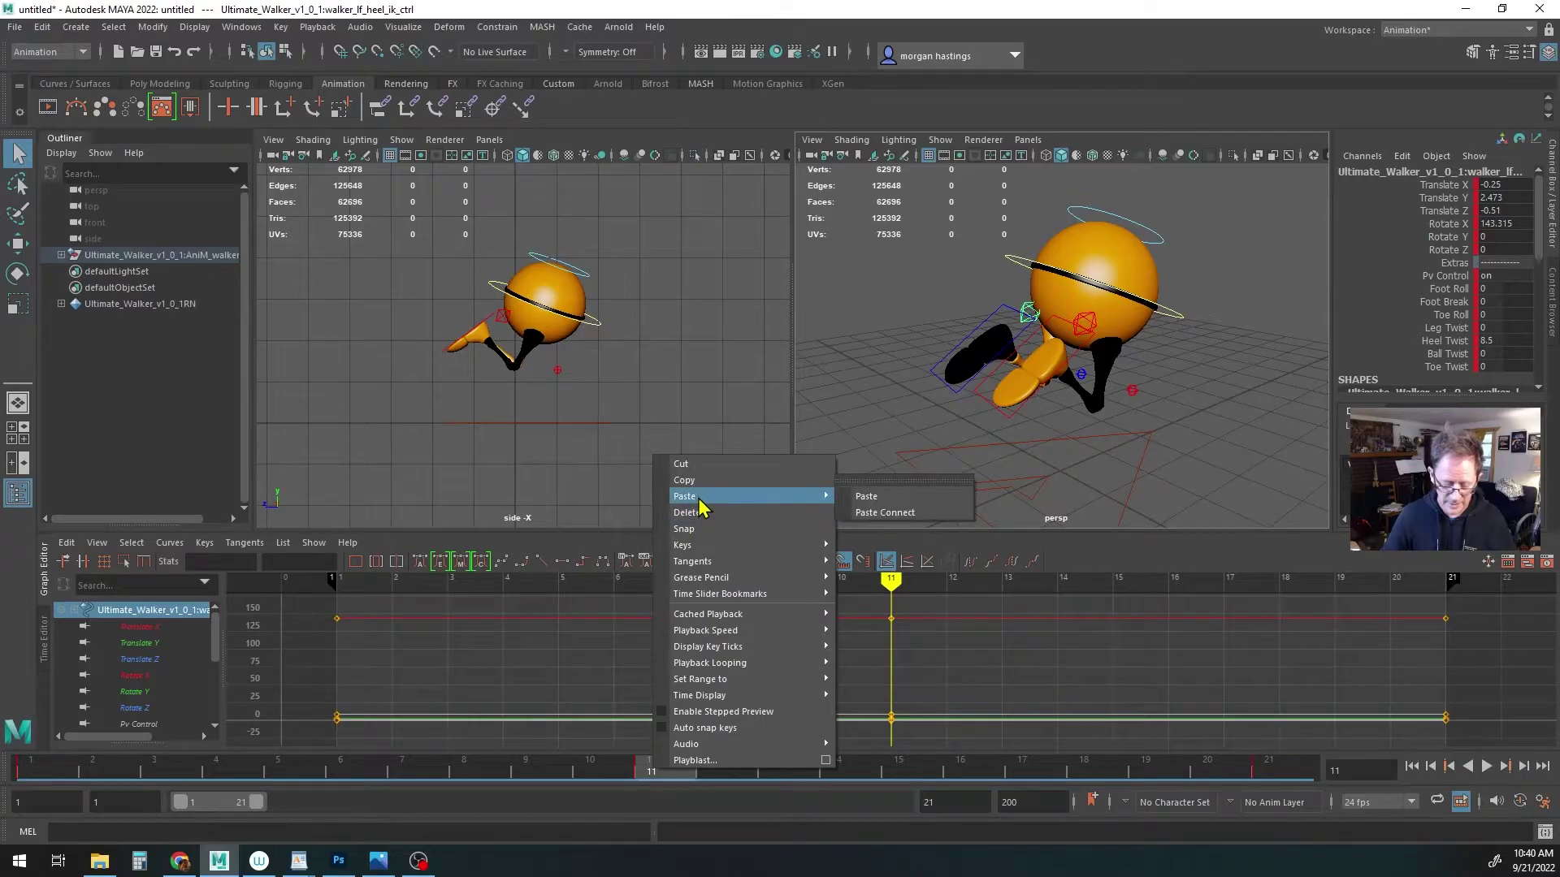
{"action": "left_click", "coordinate": [866, 497]}
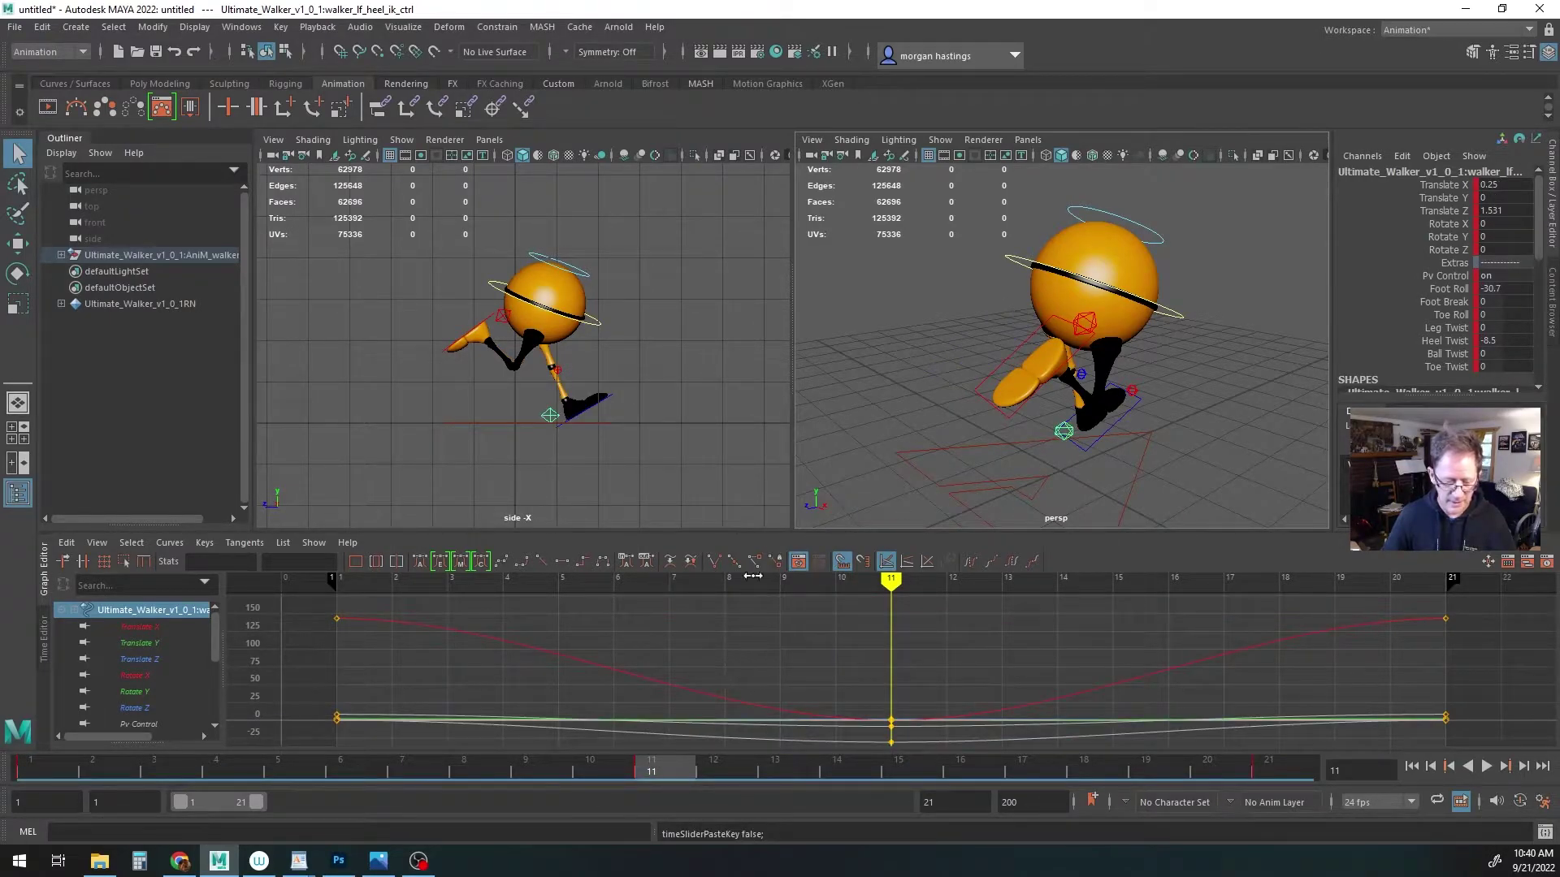
{"action": "left_click_drag", "start_coordinate": [129, 762], "coordinate": [12, 782]}
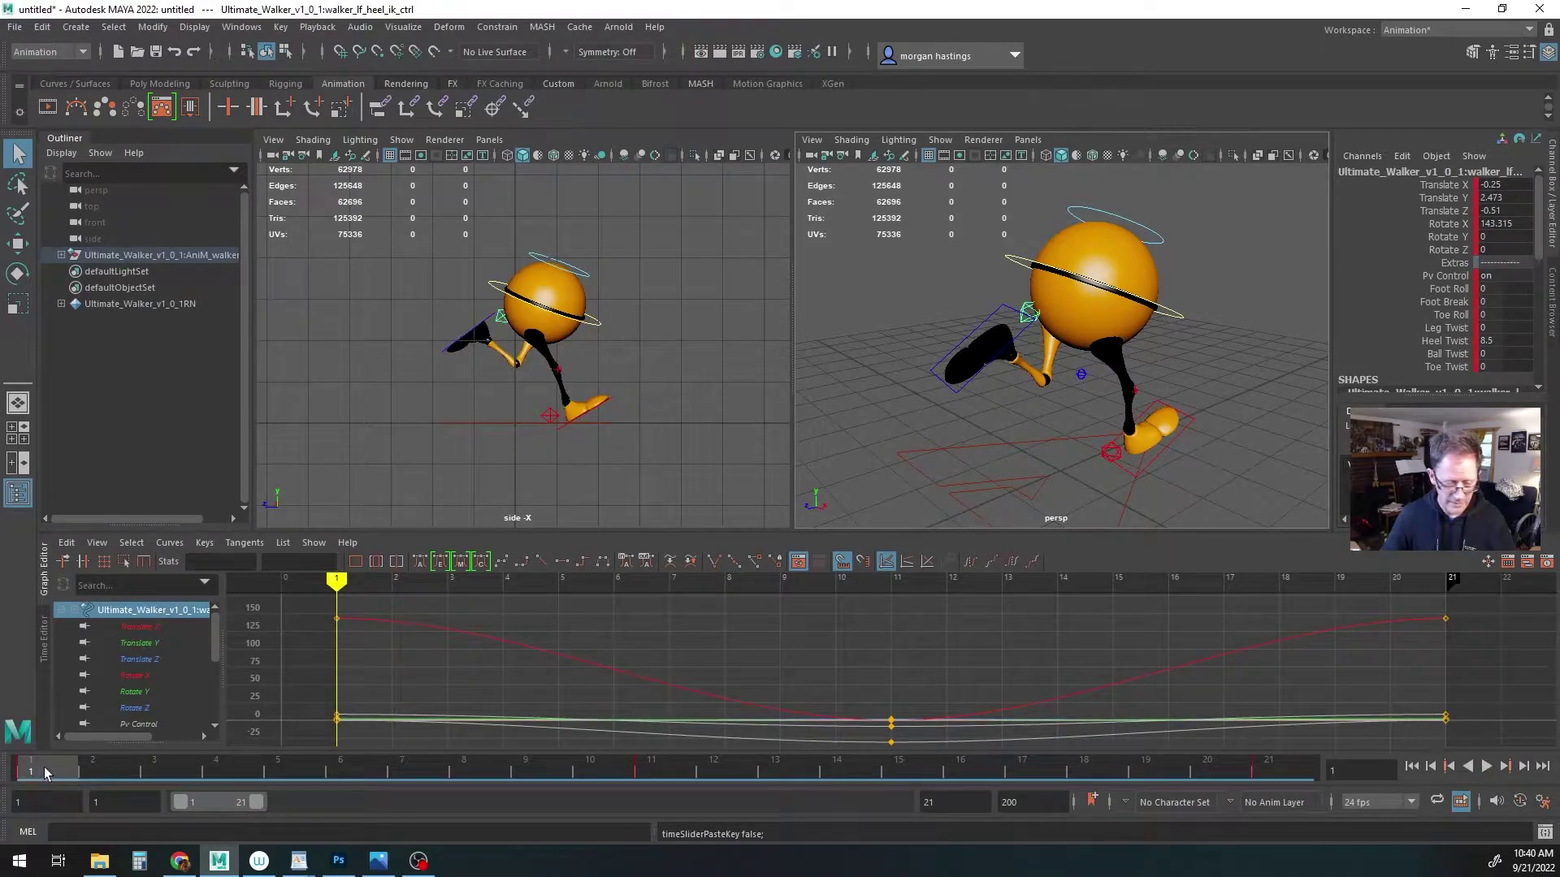
{"action": "mouse_move", "coordinate": [46, 767]}
{"action": "left_mouse_down"}
{"action": "mouse_move", "coordinate": [582, 776]}
{"action": "mouse_move", "coordinate": [650, 794]}
{"action": "left_mouse_up"}
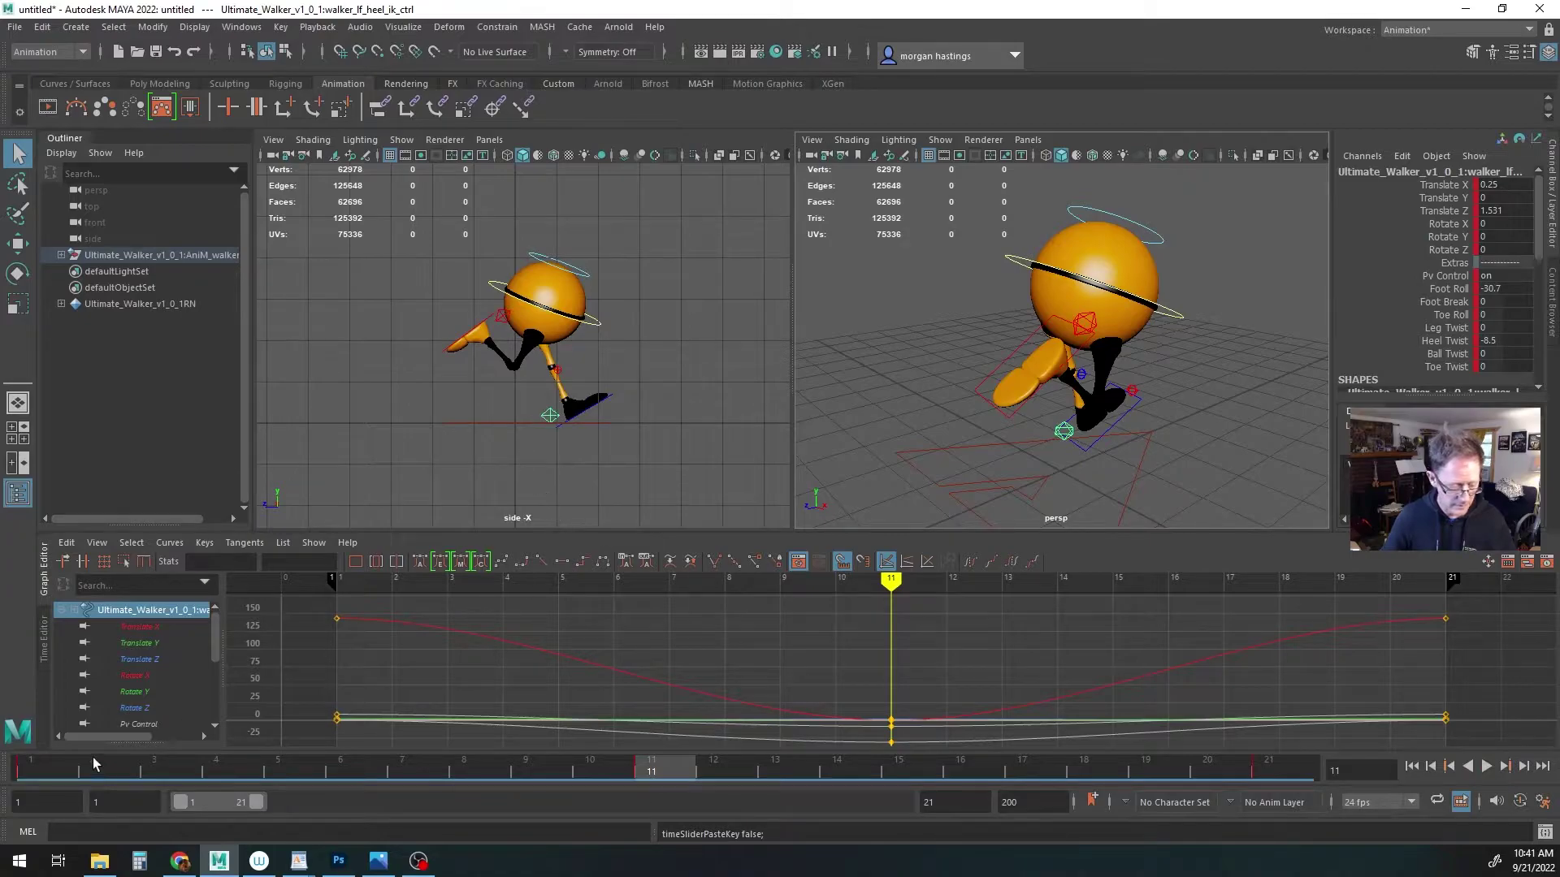
{"action": "left_click", "coordinate": [27, 770]}
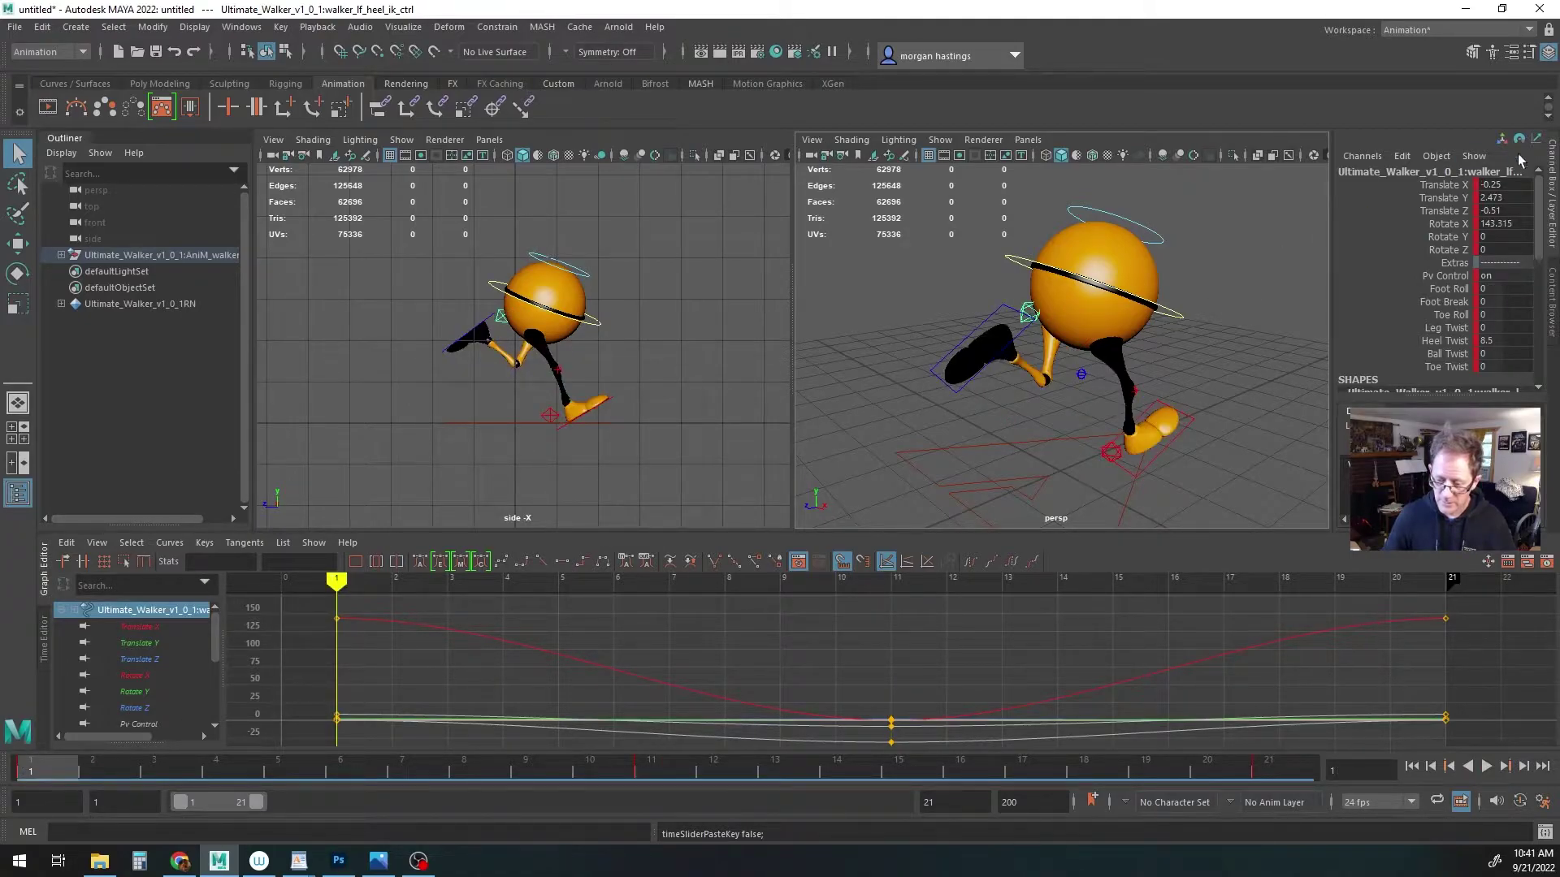
Rotate the main body control at frame 11 to Rotate Y 2.127 and Rotate Z 5.631, mirroring its frame 1 twist, and key it
{"action": "double_click", "coordinate": [1521, 224]}
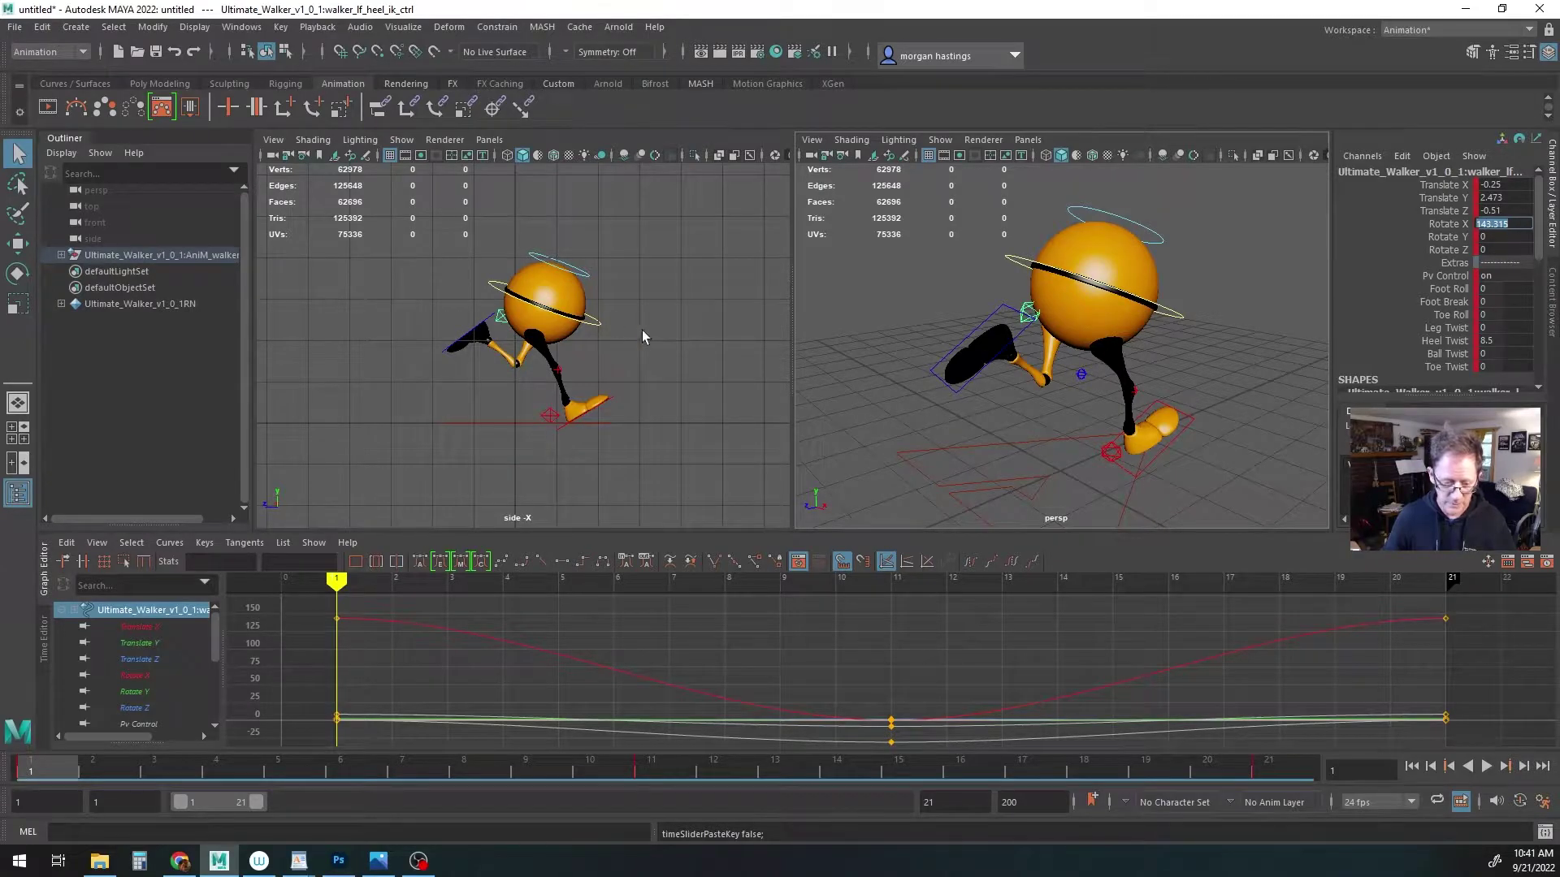
{"action": "left_click", "coordinate": [603, 325]}
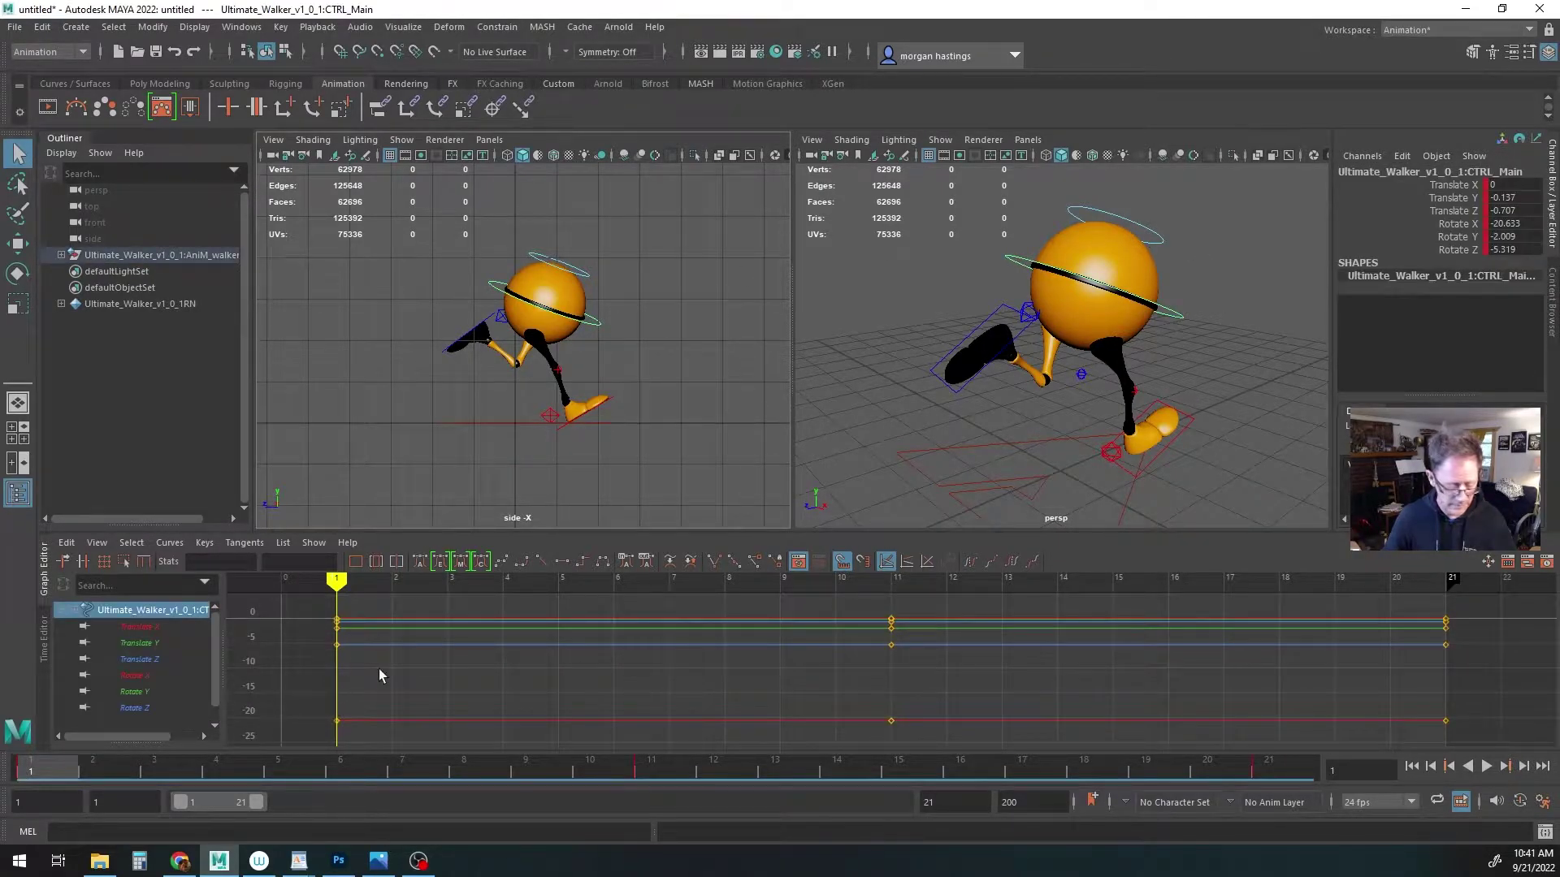
{"action": "left_click", "coordinate": [651, 769]}
{"action": "key", "text": "e"}
{"action": "left_click_drag", "start_coordinate": [553, 286], "coordinate": [559, 280]}
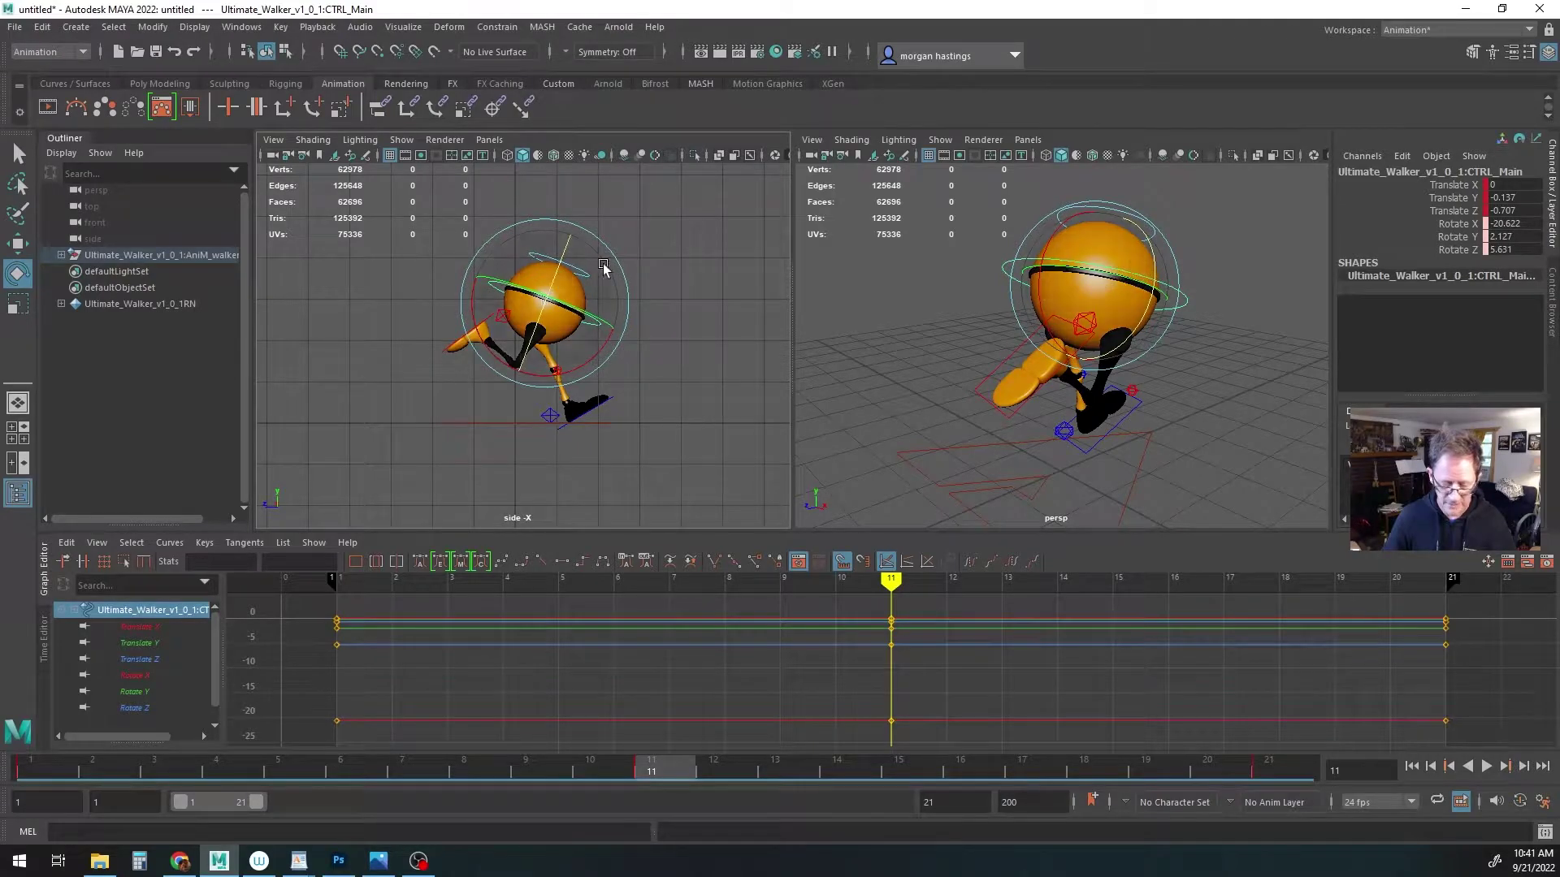
{"action": "key", "text": "s"}
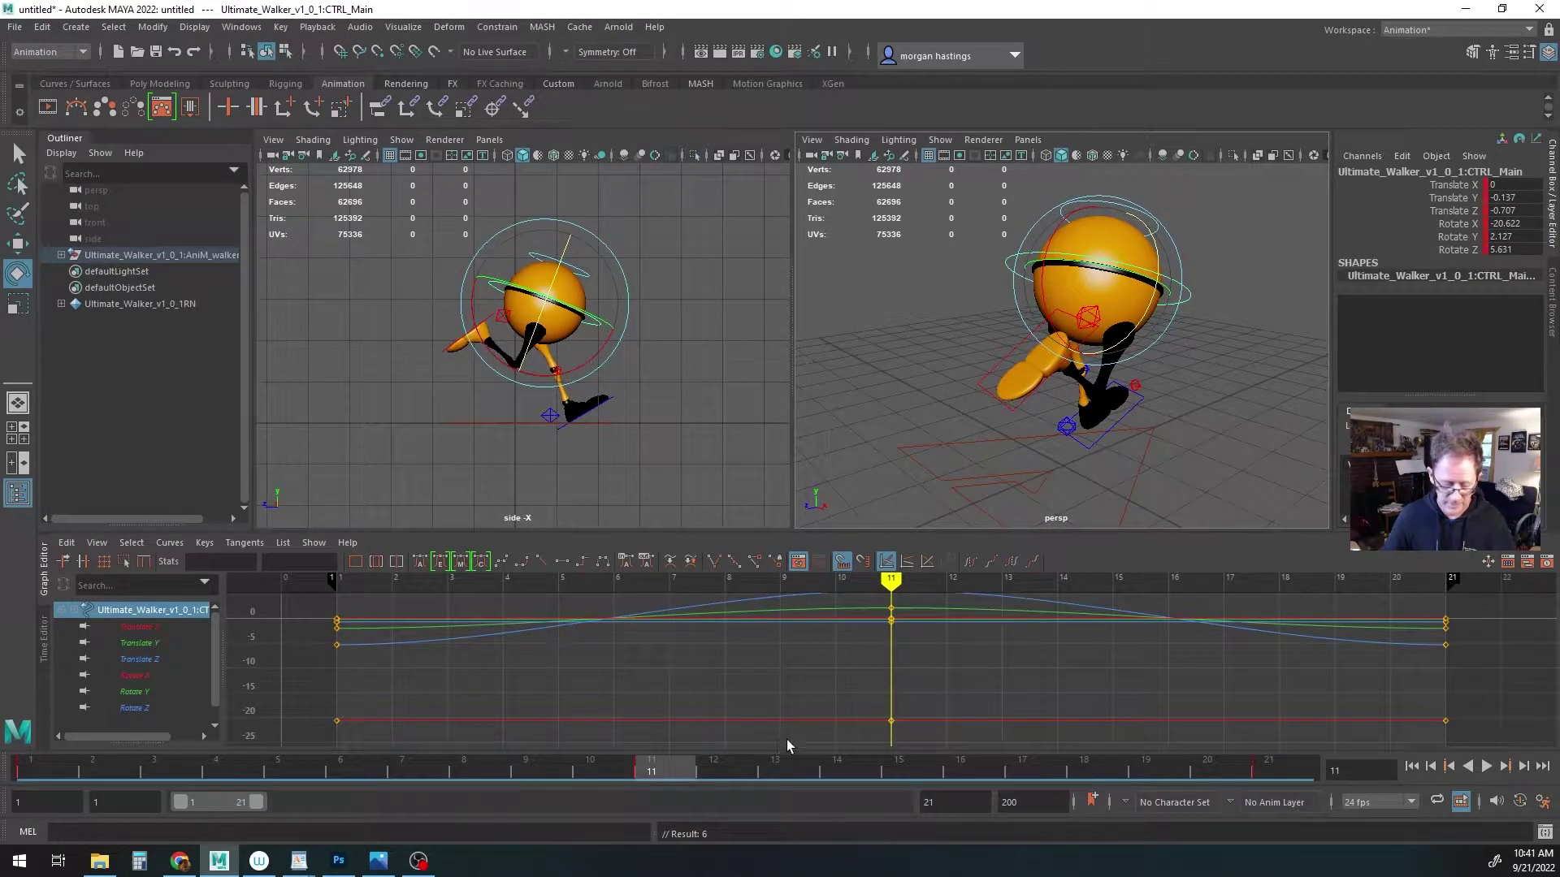
Scrub and play back the run cycle, and set the playback range to end at frame 20
{"action": "left_click", "coordinate": [126, 770]}
{"action": "left_click_drag", "start_coordinate": [127, 766], "coordinate": [78, 757]}
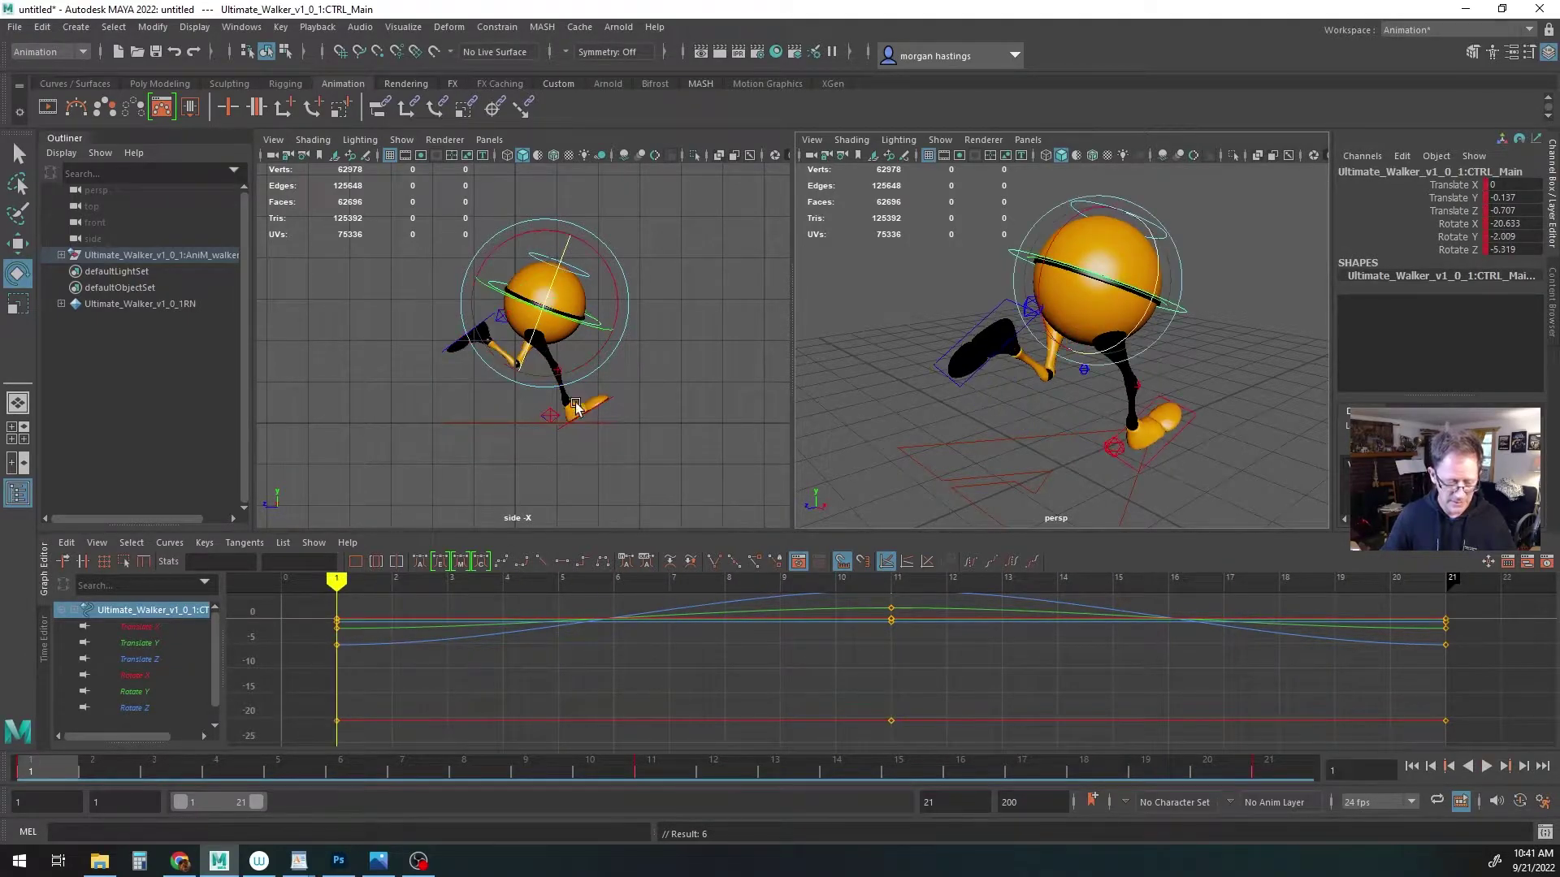
{"action": "left_click_drag", "start_coordinate": [219, 767], "coordinate": [12, 770]}
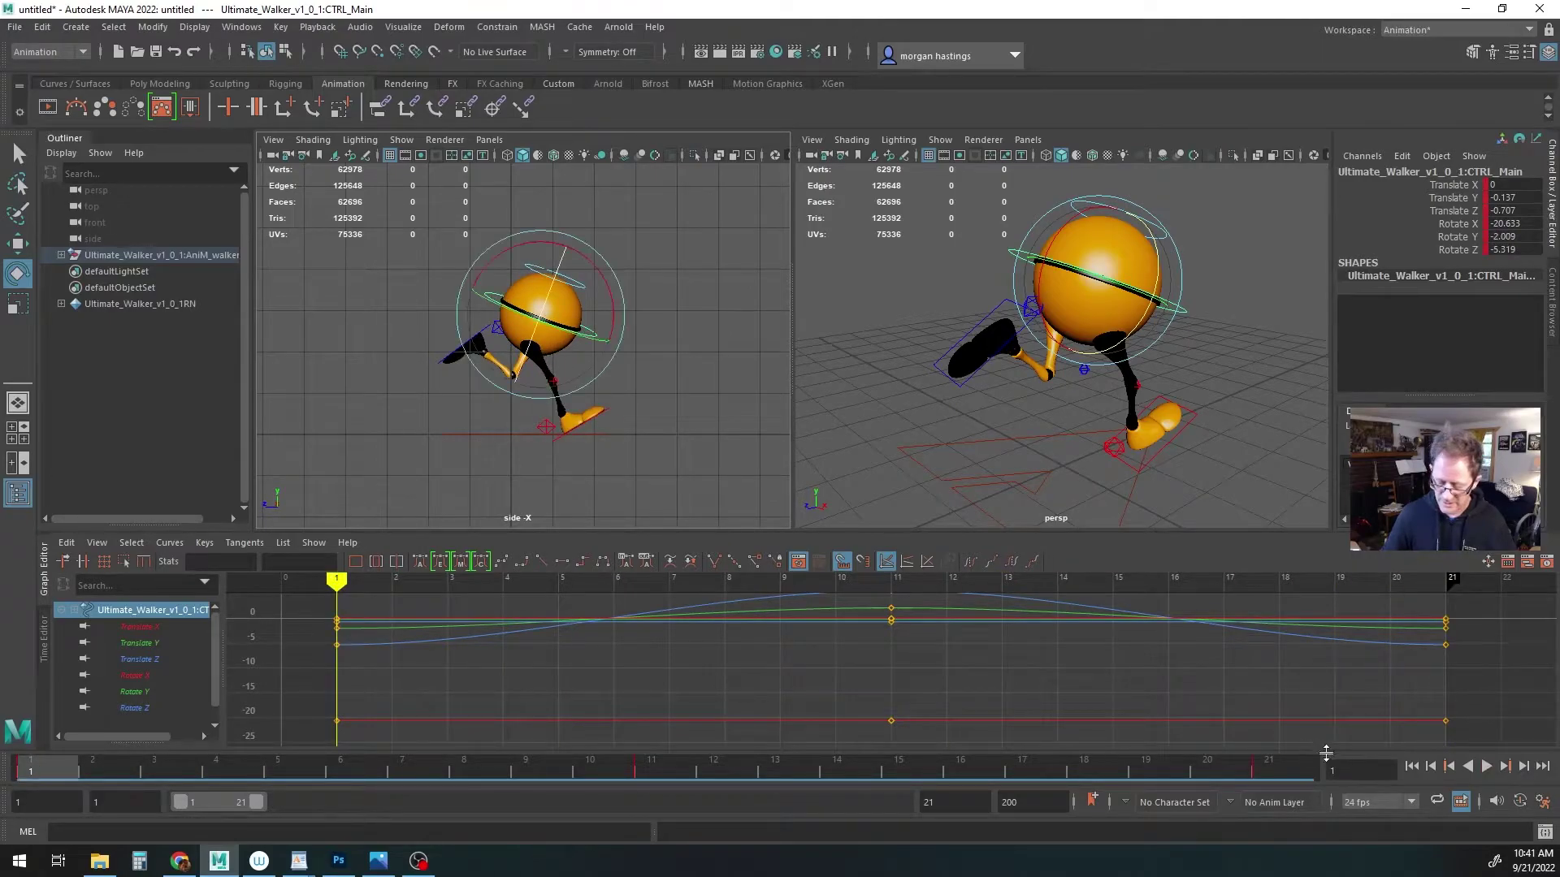
{"action": "left_click", "coordinate": [1485, 767]}
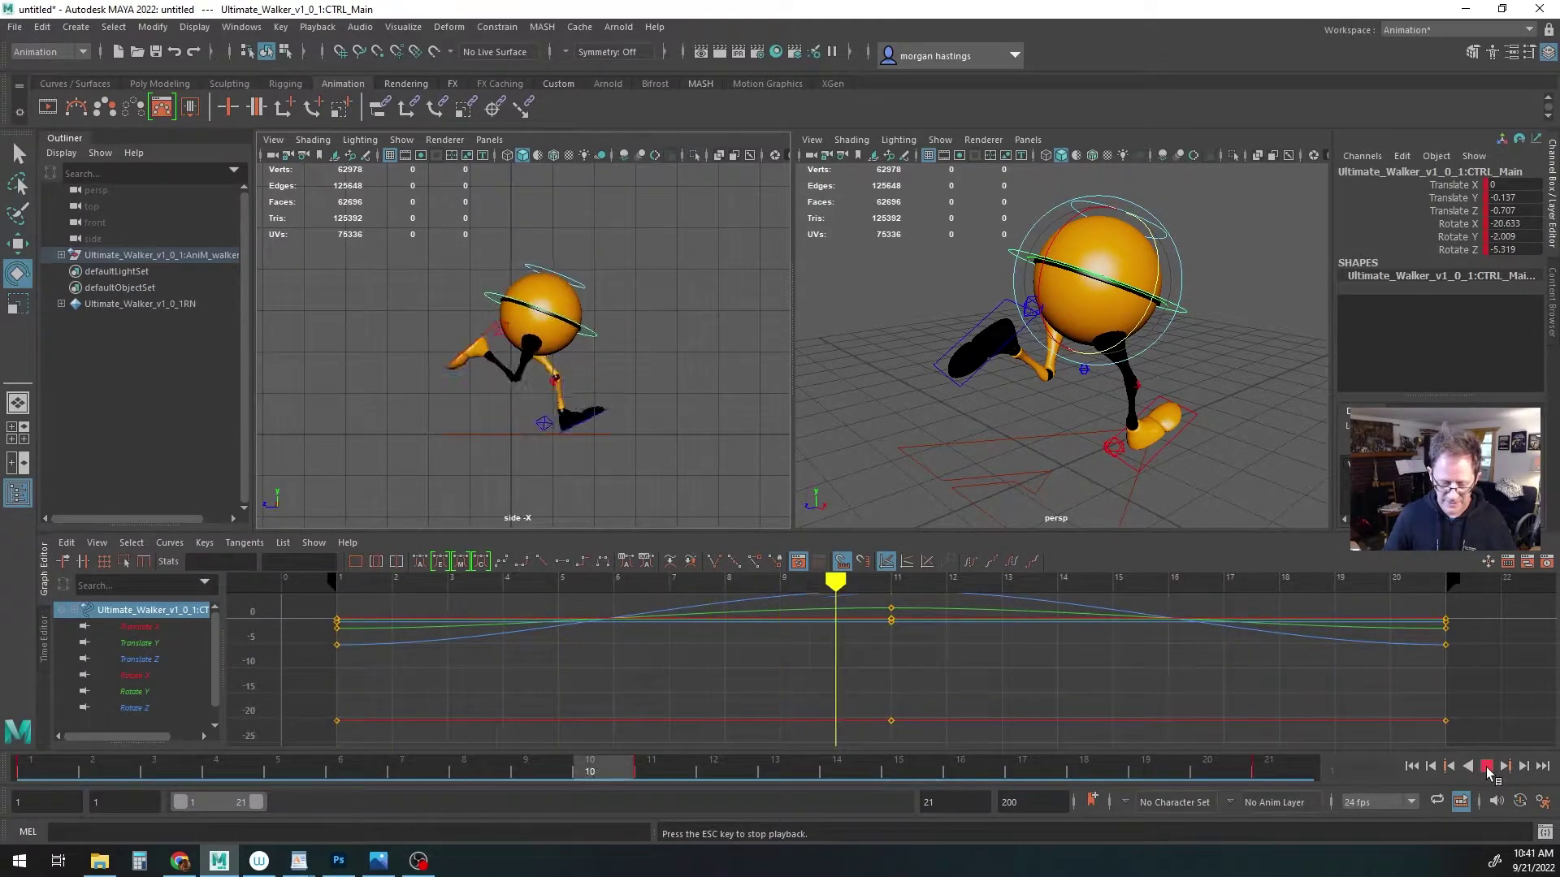
{"action": "left_click", "coordinate": [1486, 767]}
{"action": "left_click_drag", "start_coordinate": [752, 770], "coordinate": [31, 743]}
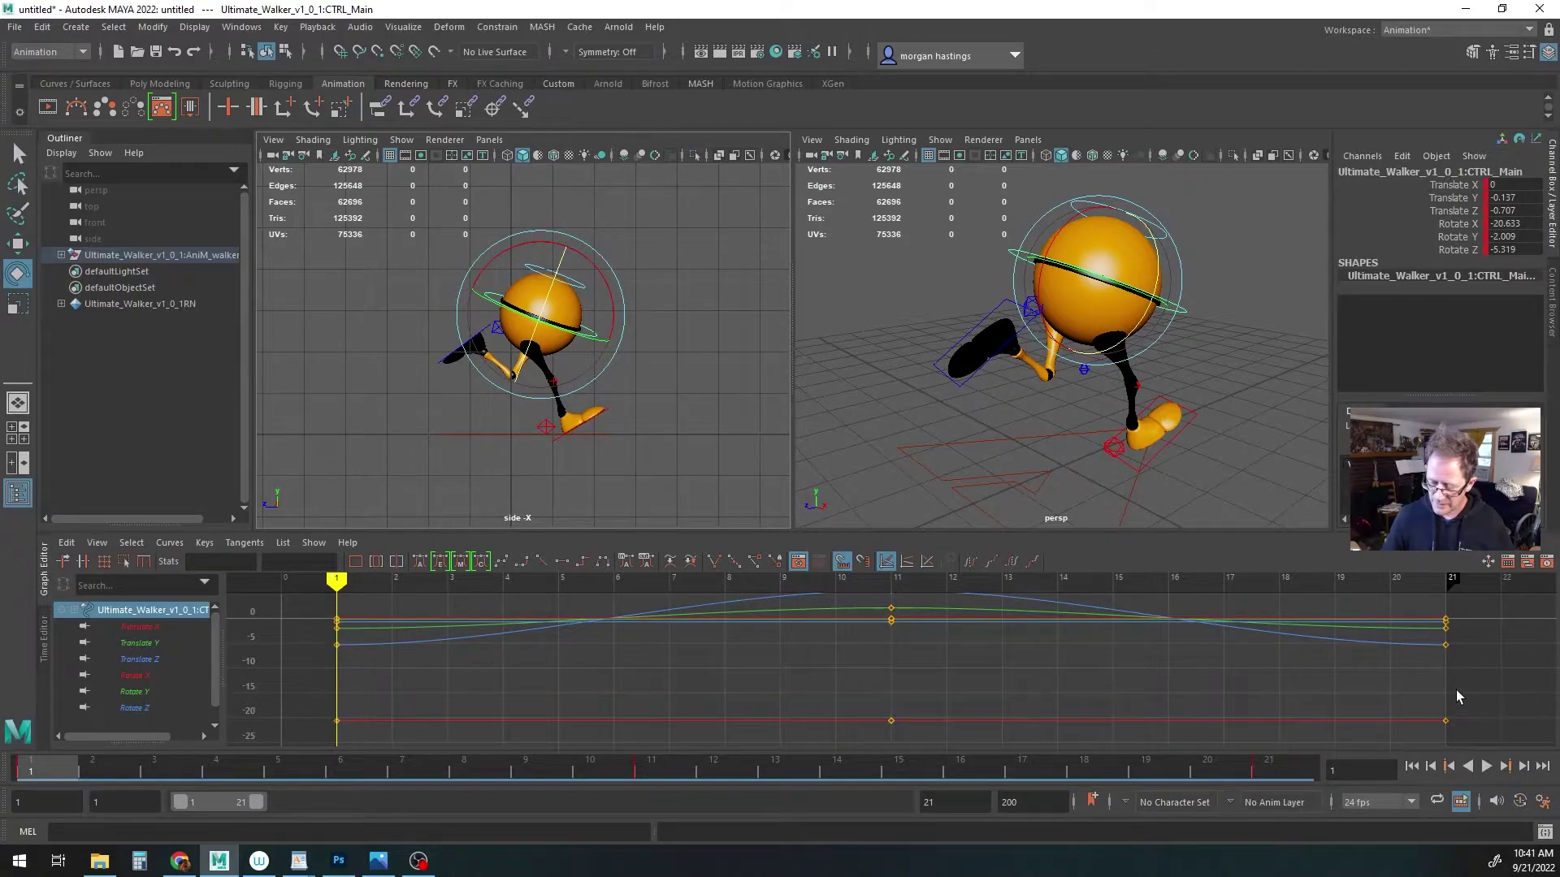
{"action": "left_click_drag", "start_coordinate": [1452, 580], "coordinate": [1405, 581]}
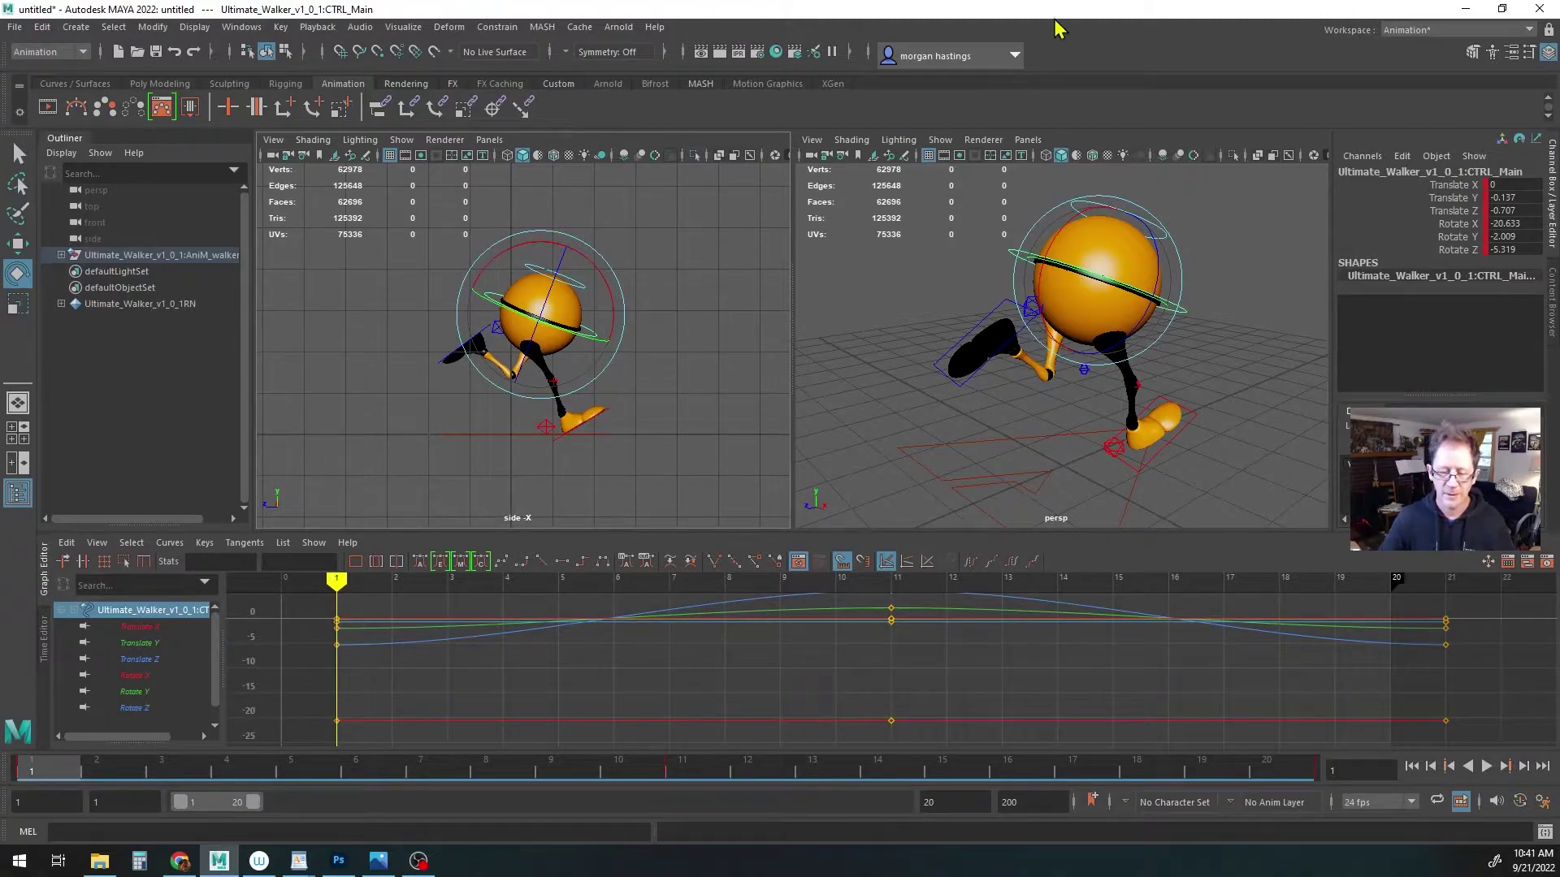
Save the scene in the ultimate rigs folder as example run cycle2.mb
{"action": "key", "text": "ctrl+s"}
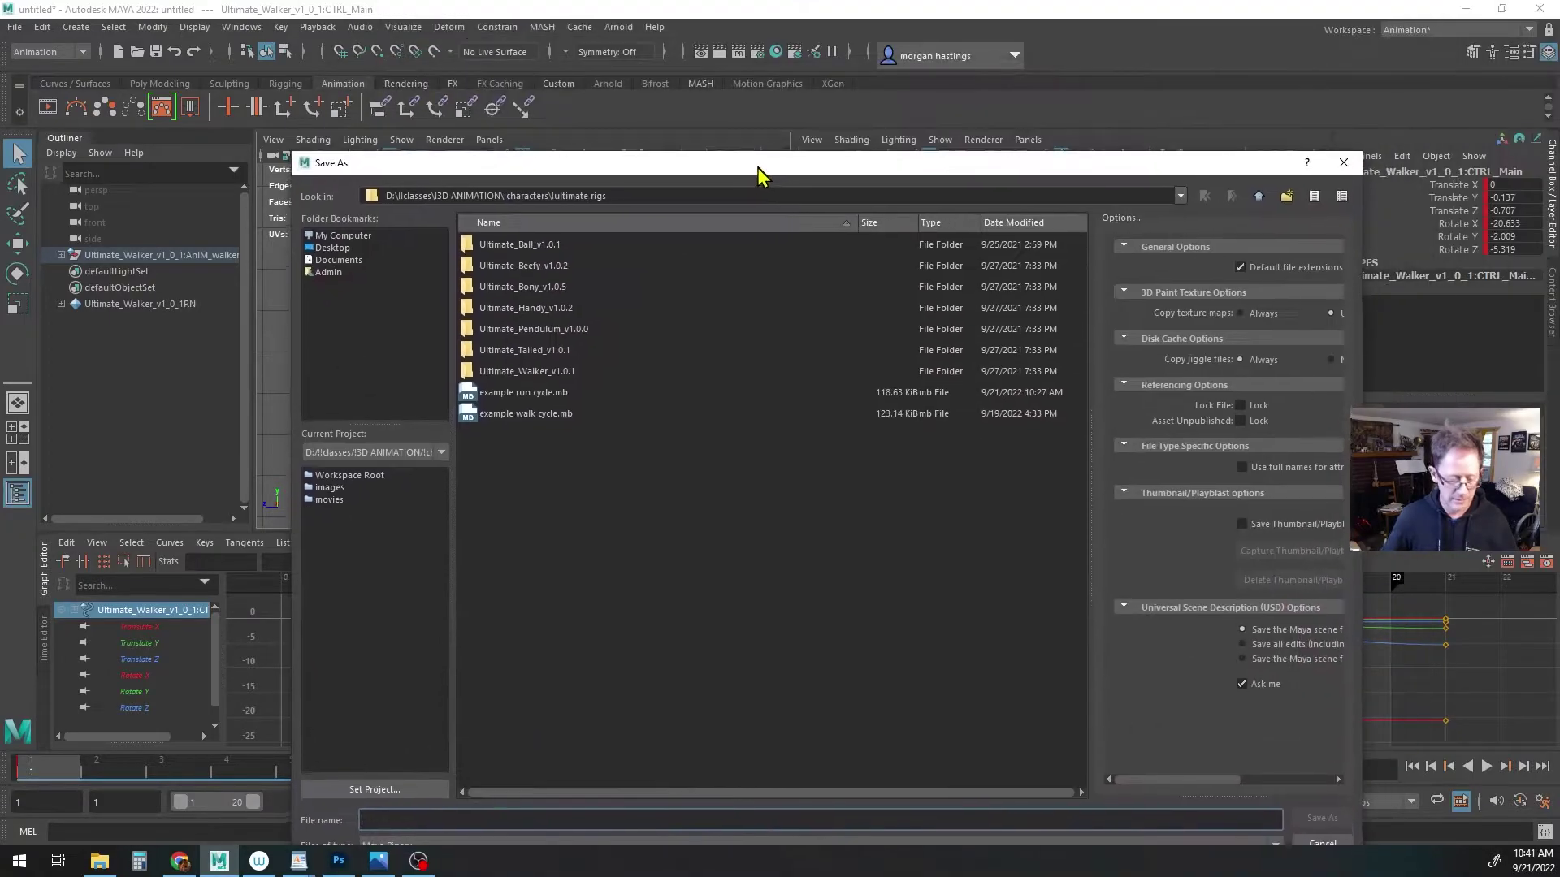
{"action": "left_click", "coordinate": [514, 371]}
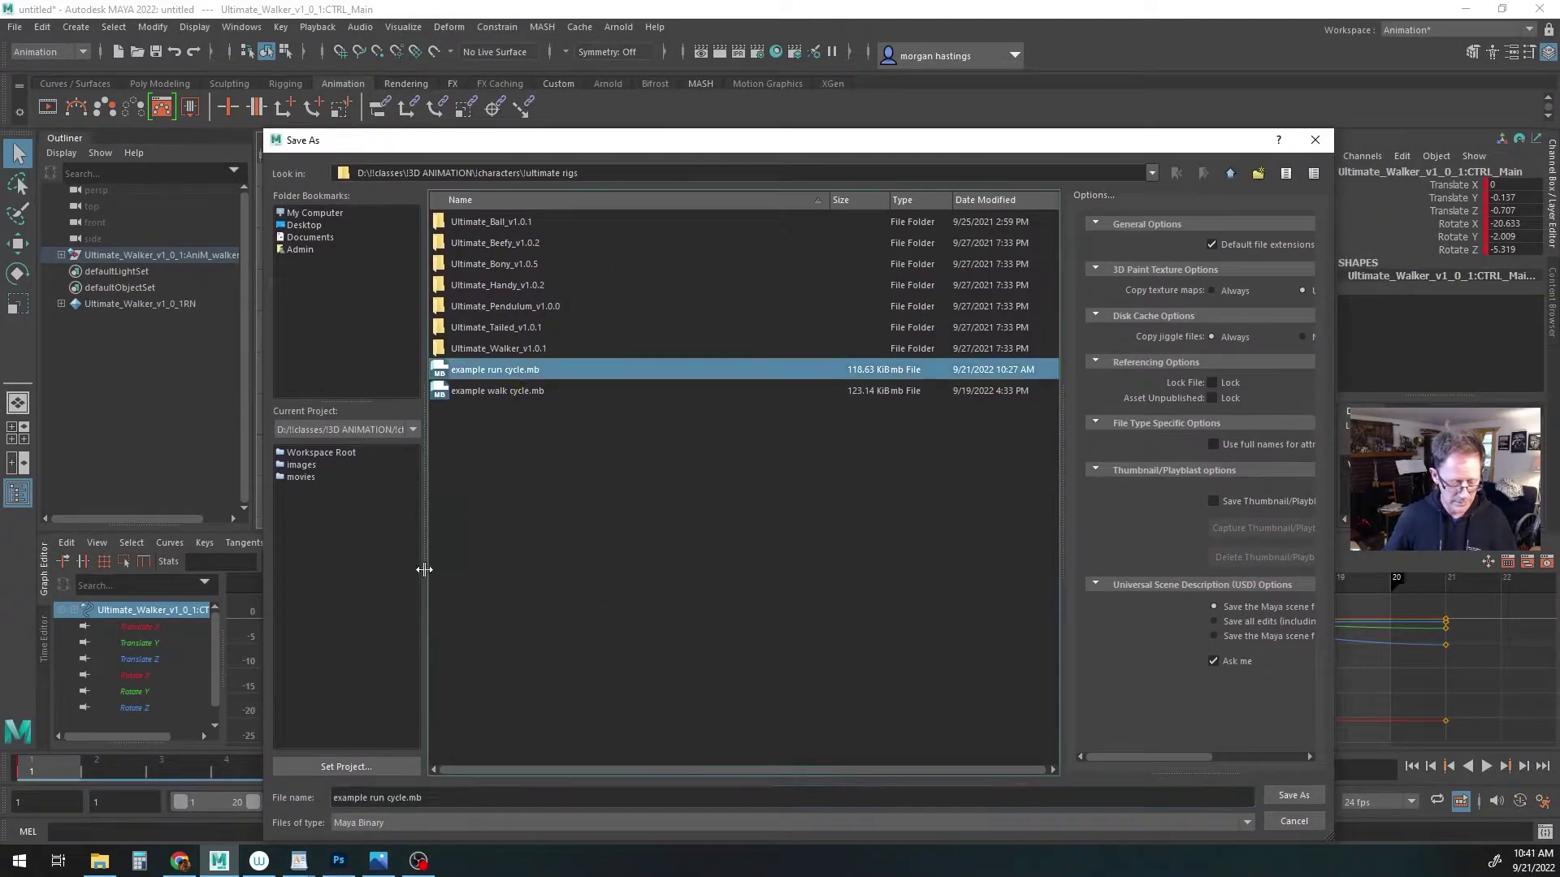
{"action": "left_click", "coordinate": [406, 797]}
{"action": "type", "text": "2"}
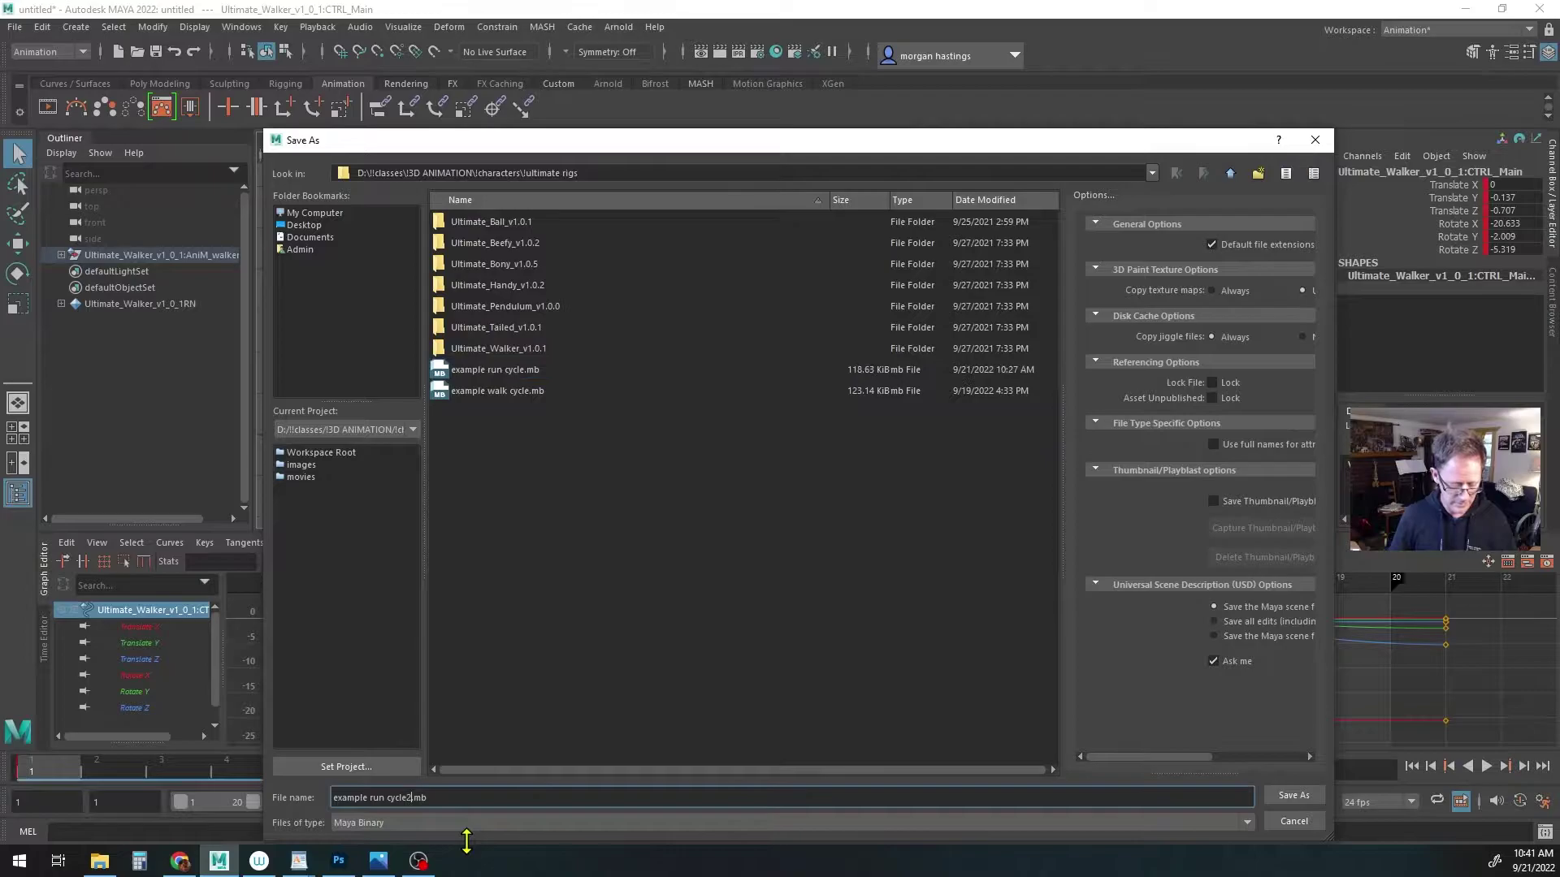
{"action": "key", "text": "Return"}
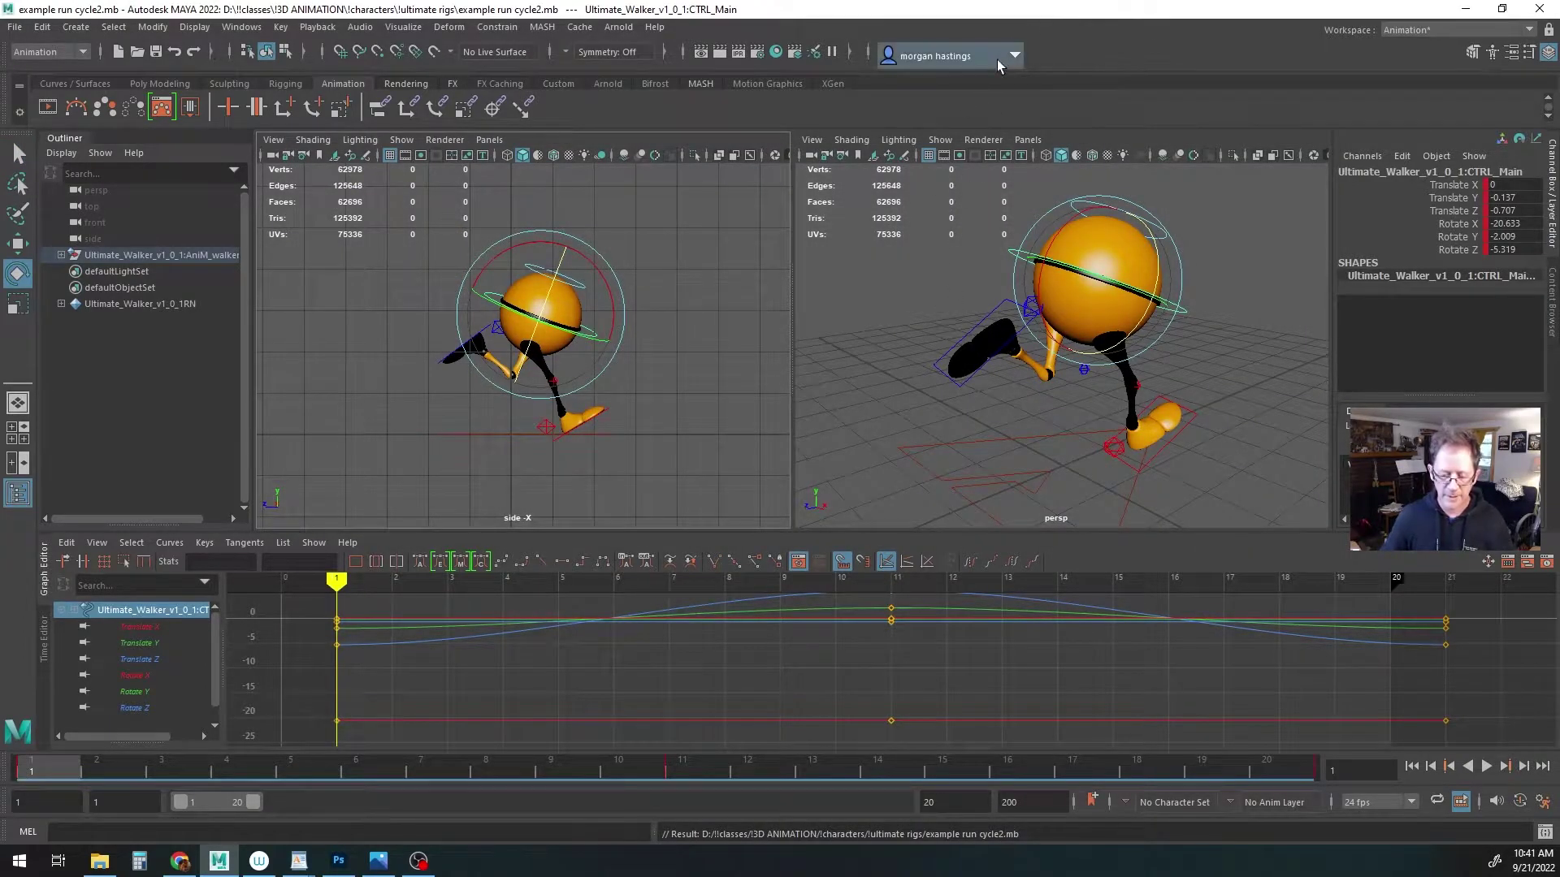
Open the run cycle reference chart to check the down/passing pose, and move it clear of the viewports
{"action": "middle_click_drag", "start_coordinate": [644, 377], "coordinate": [637, 374], "text": "alt"}
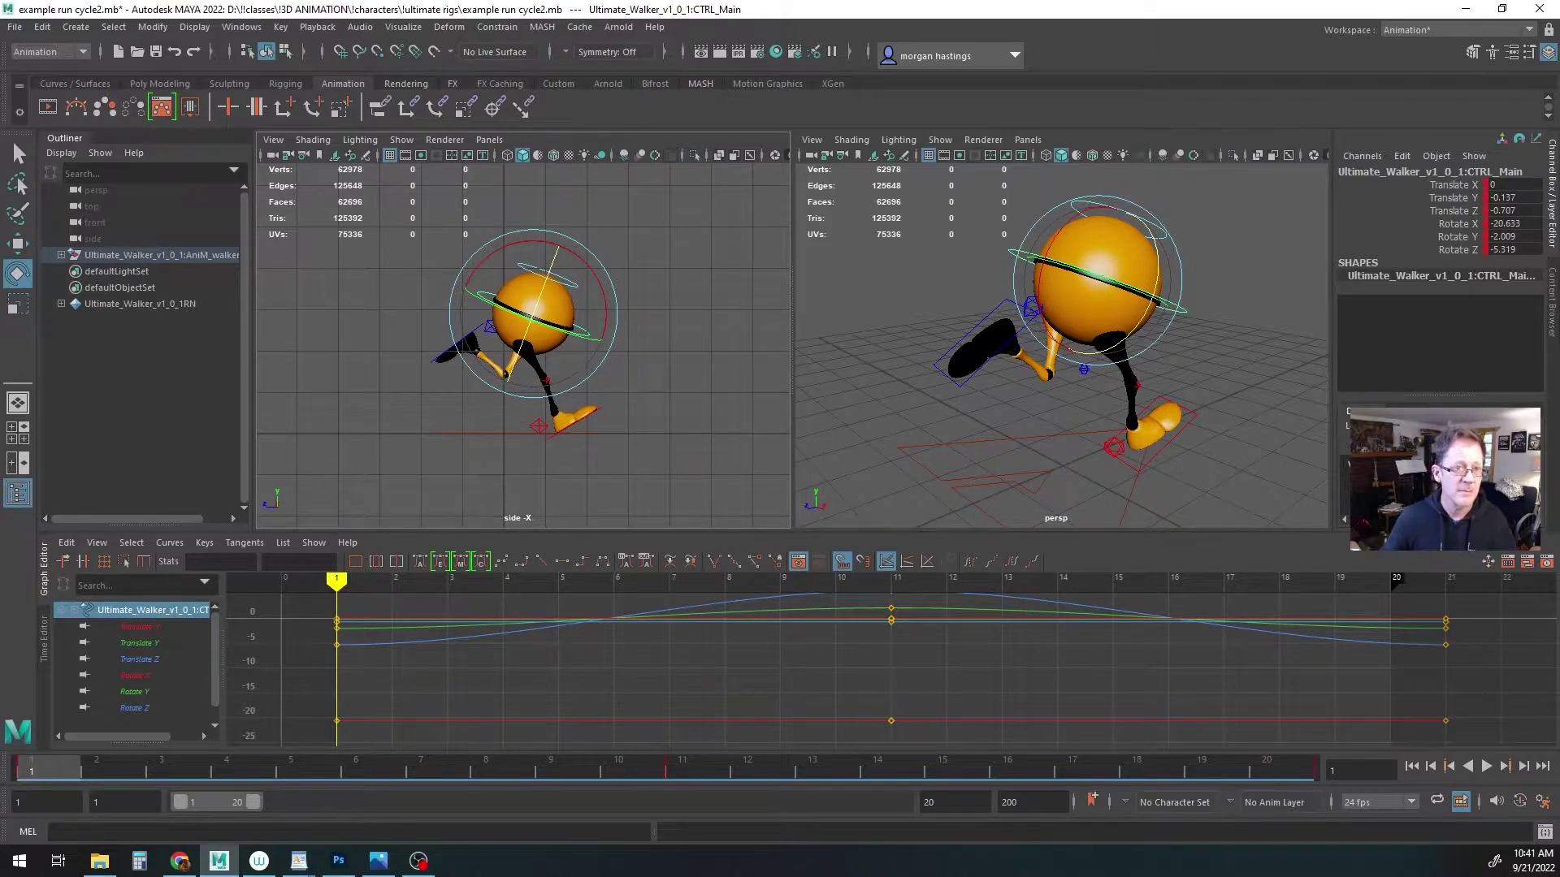
{"action": "left_click", "coordinate": [379, 861]}
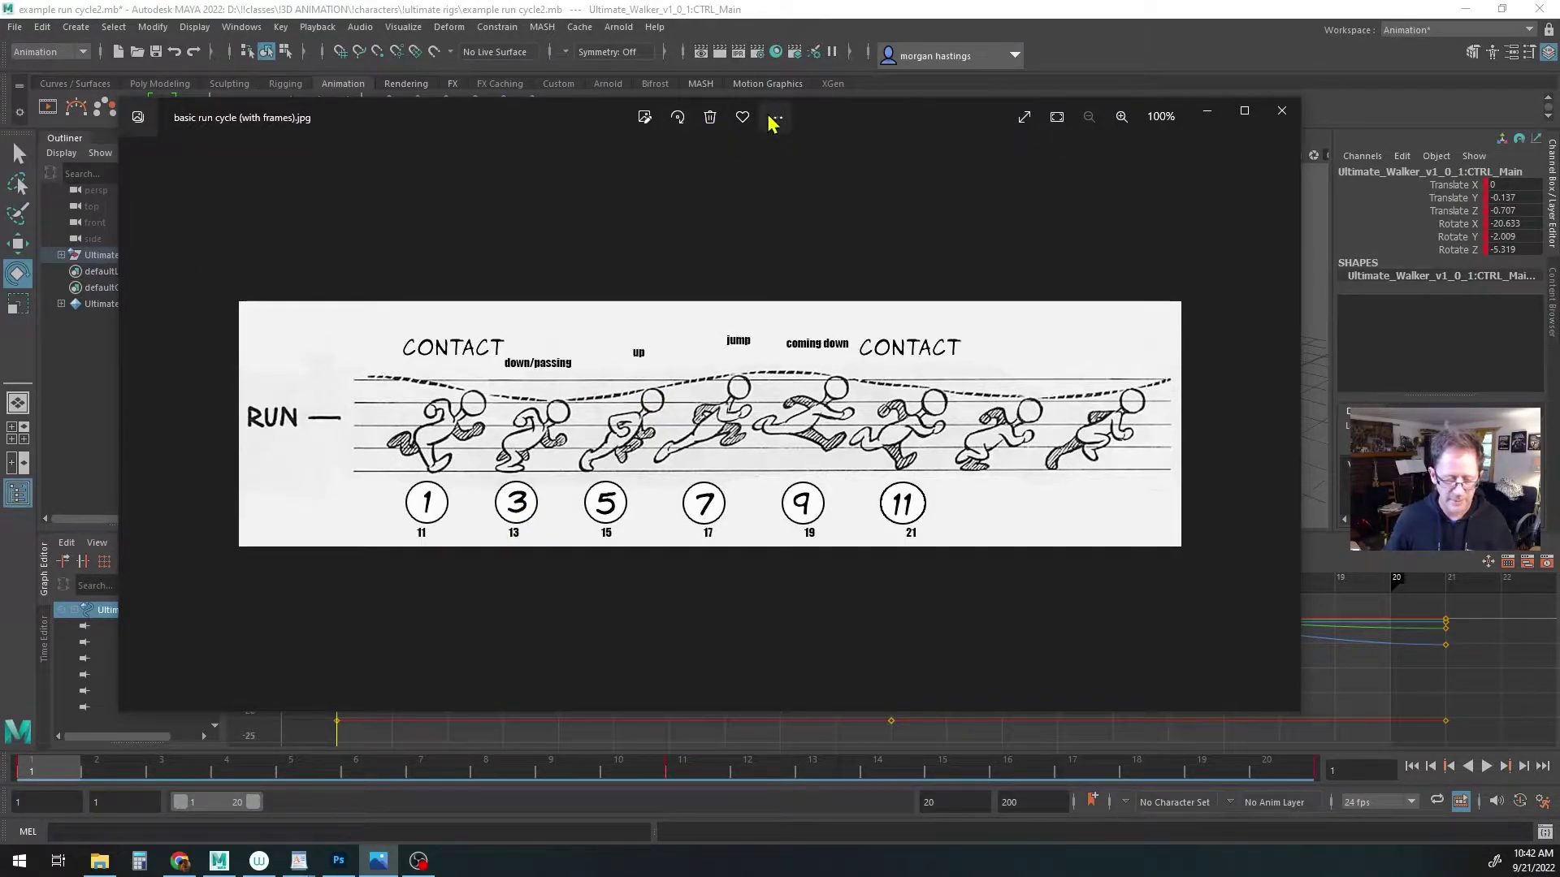
{"action": "left_click_drag", "start_coordinate": [835, 121], "coordinate": [709, 0]}
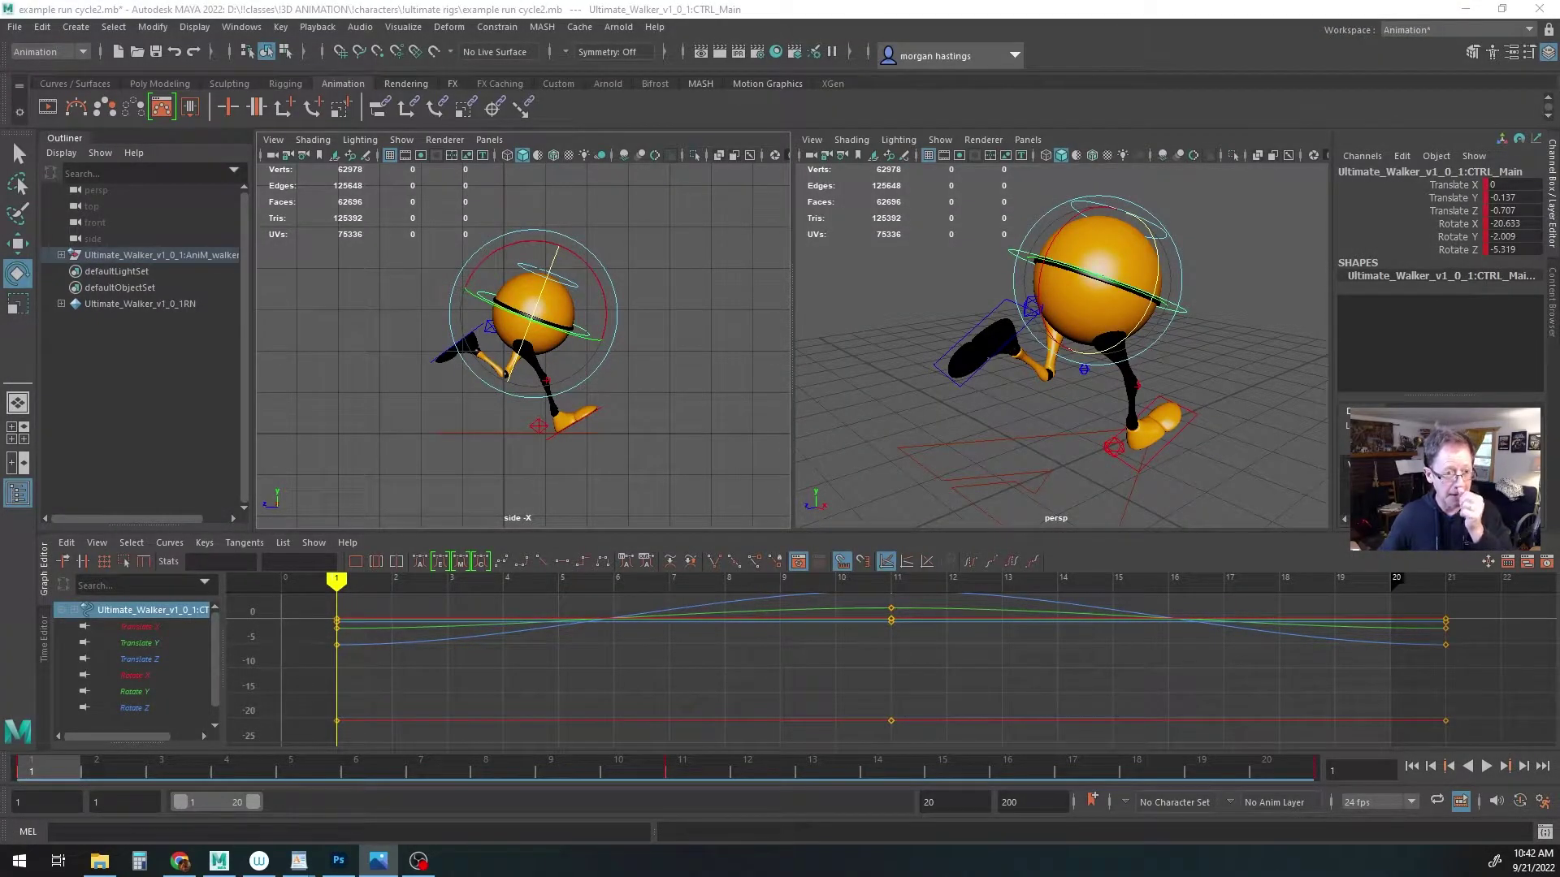
Try the down pose at frame 1 by moving the right heel control back to Translate Z 1.021 and setting its Foot Roll to 0
{"action": "left_click", "coordinate": [540, 428]}
{"action": "key", "text": "w"}
{"action": "left_click_drag", "start_coordinate": [507, 436], "coordinate": [489, 435]}
{"action": "left_click", "coordinate": [1504, 287]}
{"action": "type", "text": "0"}
{"action": "key", "text": "Return"}
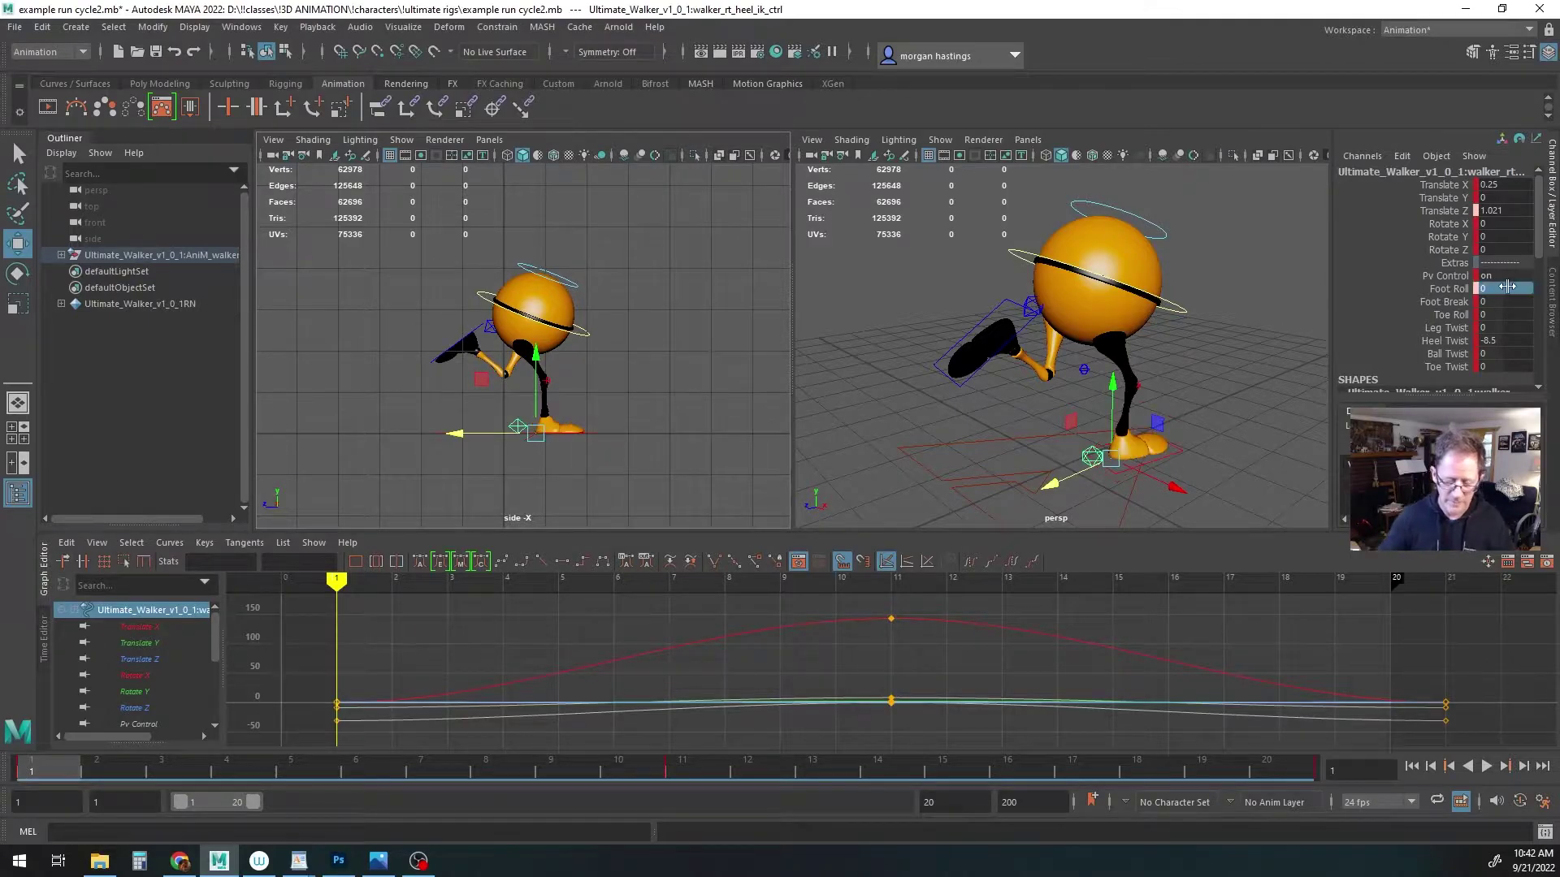
At frame 3, set the right heel control's Foot Roll and Translate X to 0
{"action": "left_click", "coordinate": [483, 295]}
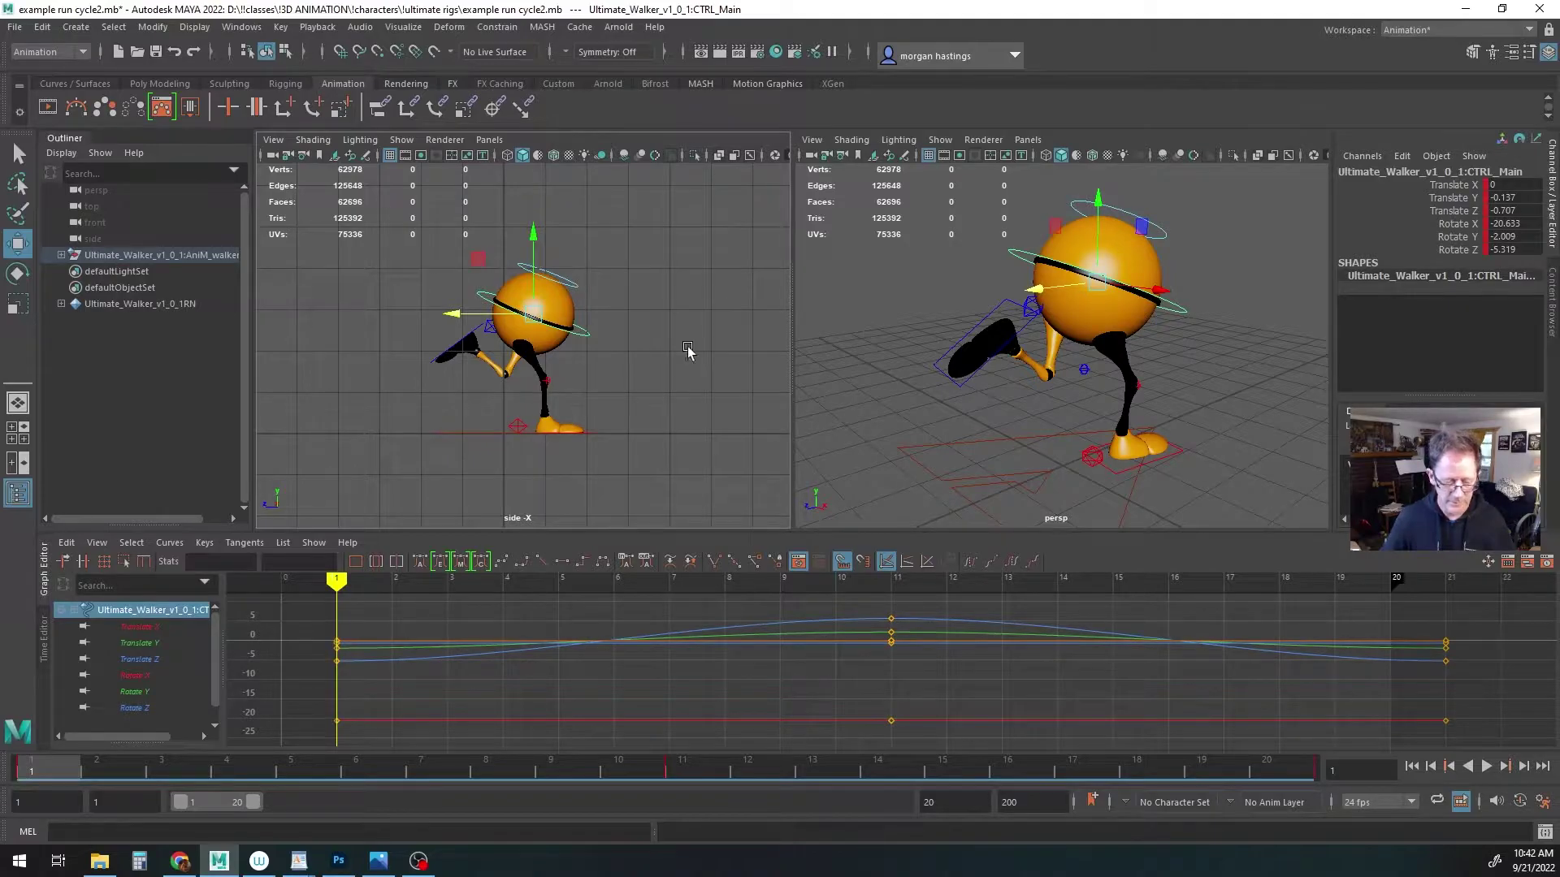
{"action": "left_click", "coordinate": [162, 771]}
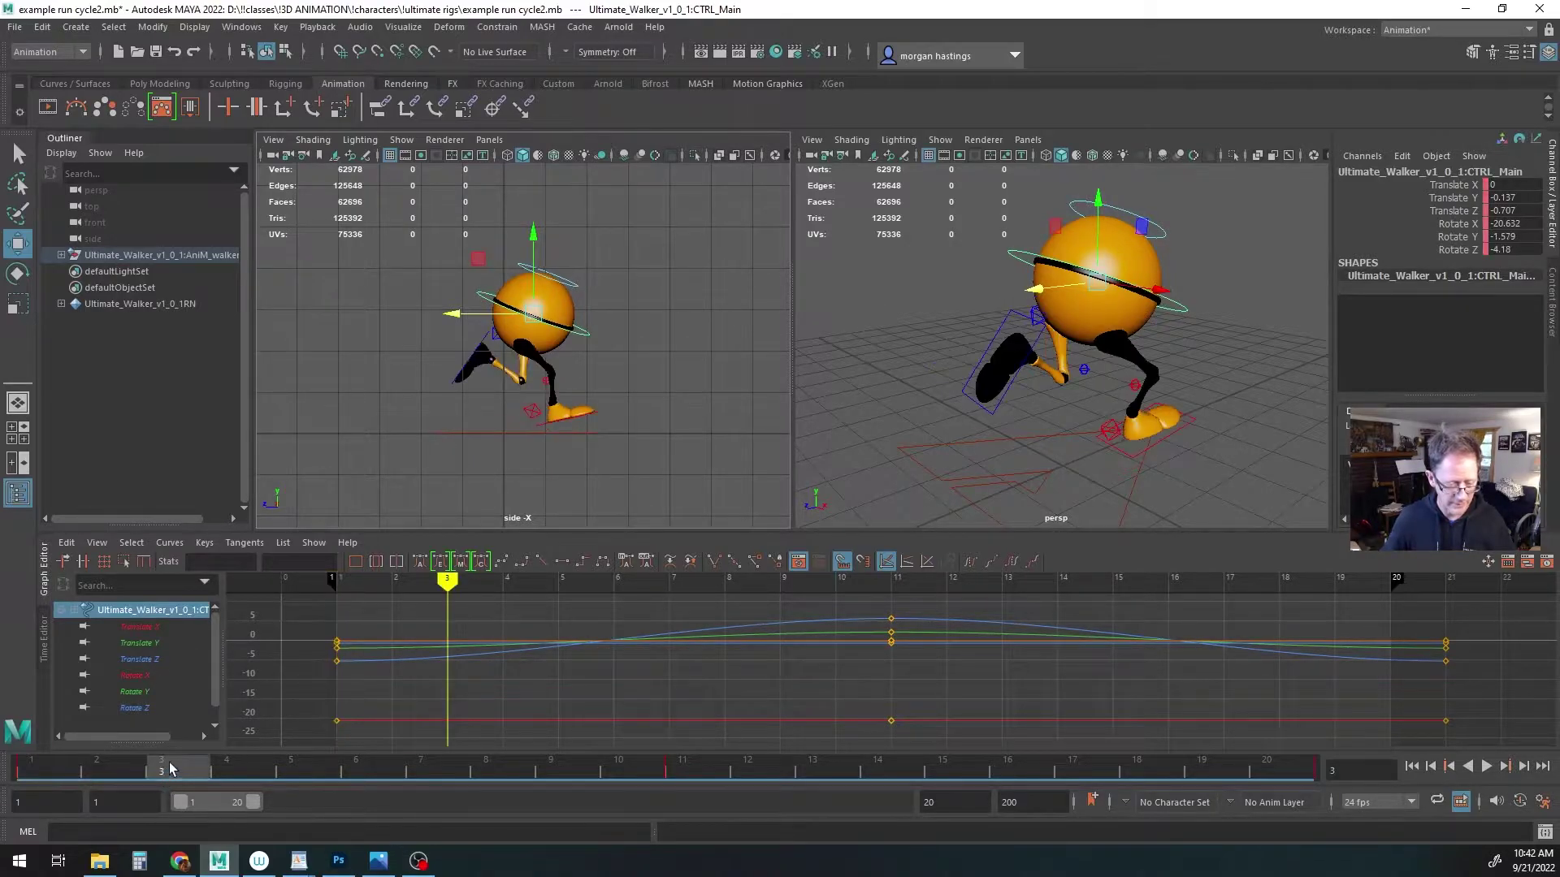
{"action": "key", "text": "alt+v"}
{"action": "left_click_drag", "start_coordinate": [680, 768], "coordinate": [28, 733]}
{"action": "left_click", "coordinate": [161, 770]}
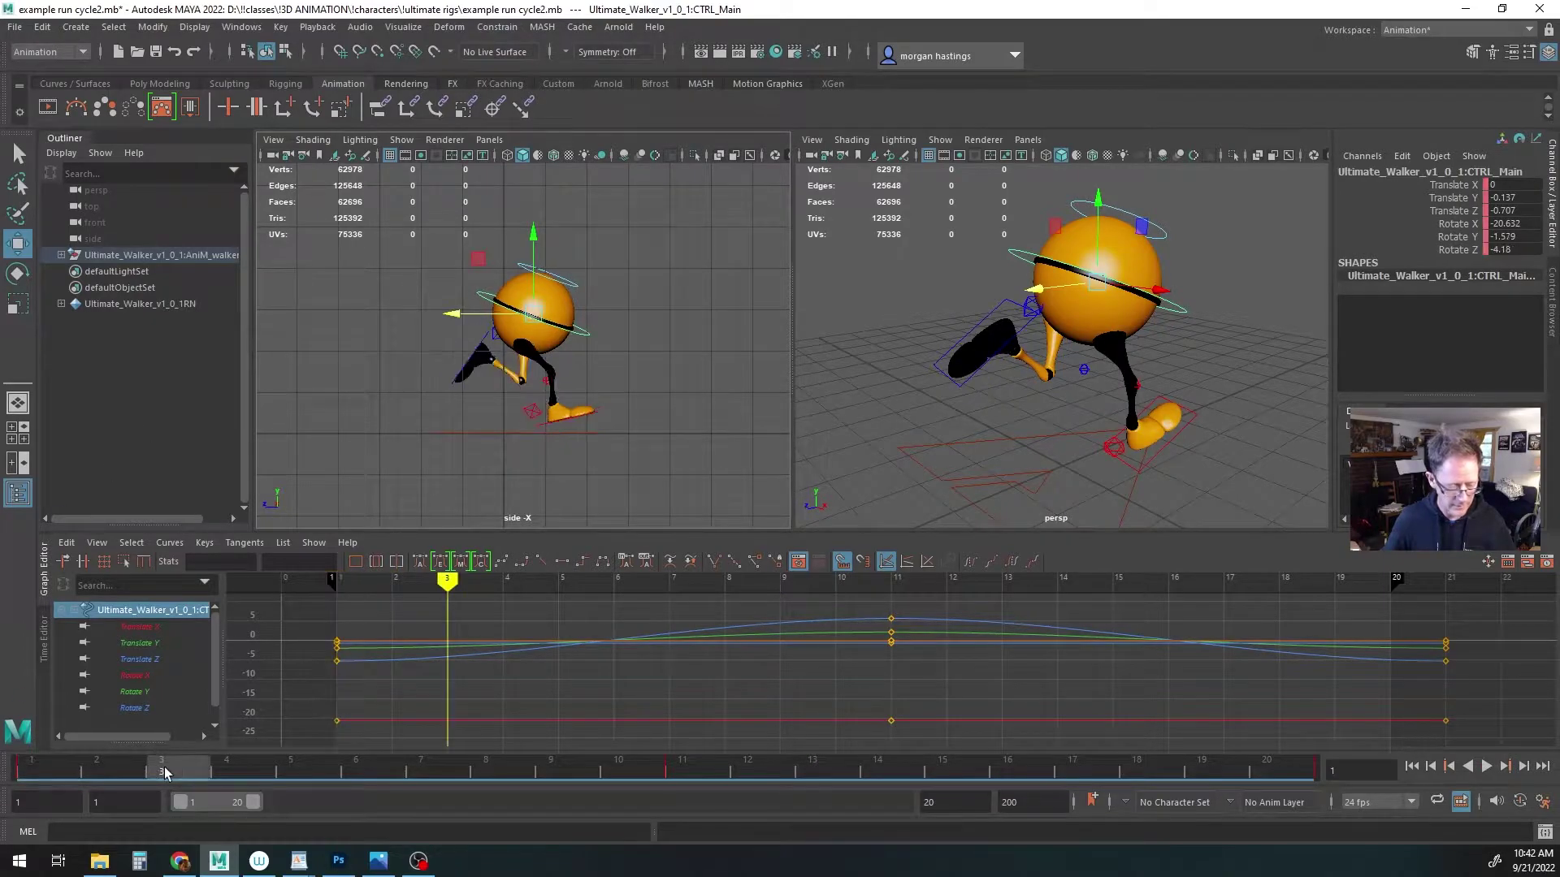
{"action": "left_click", "coordinate": [530, 414]}
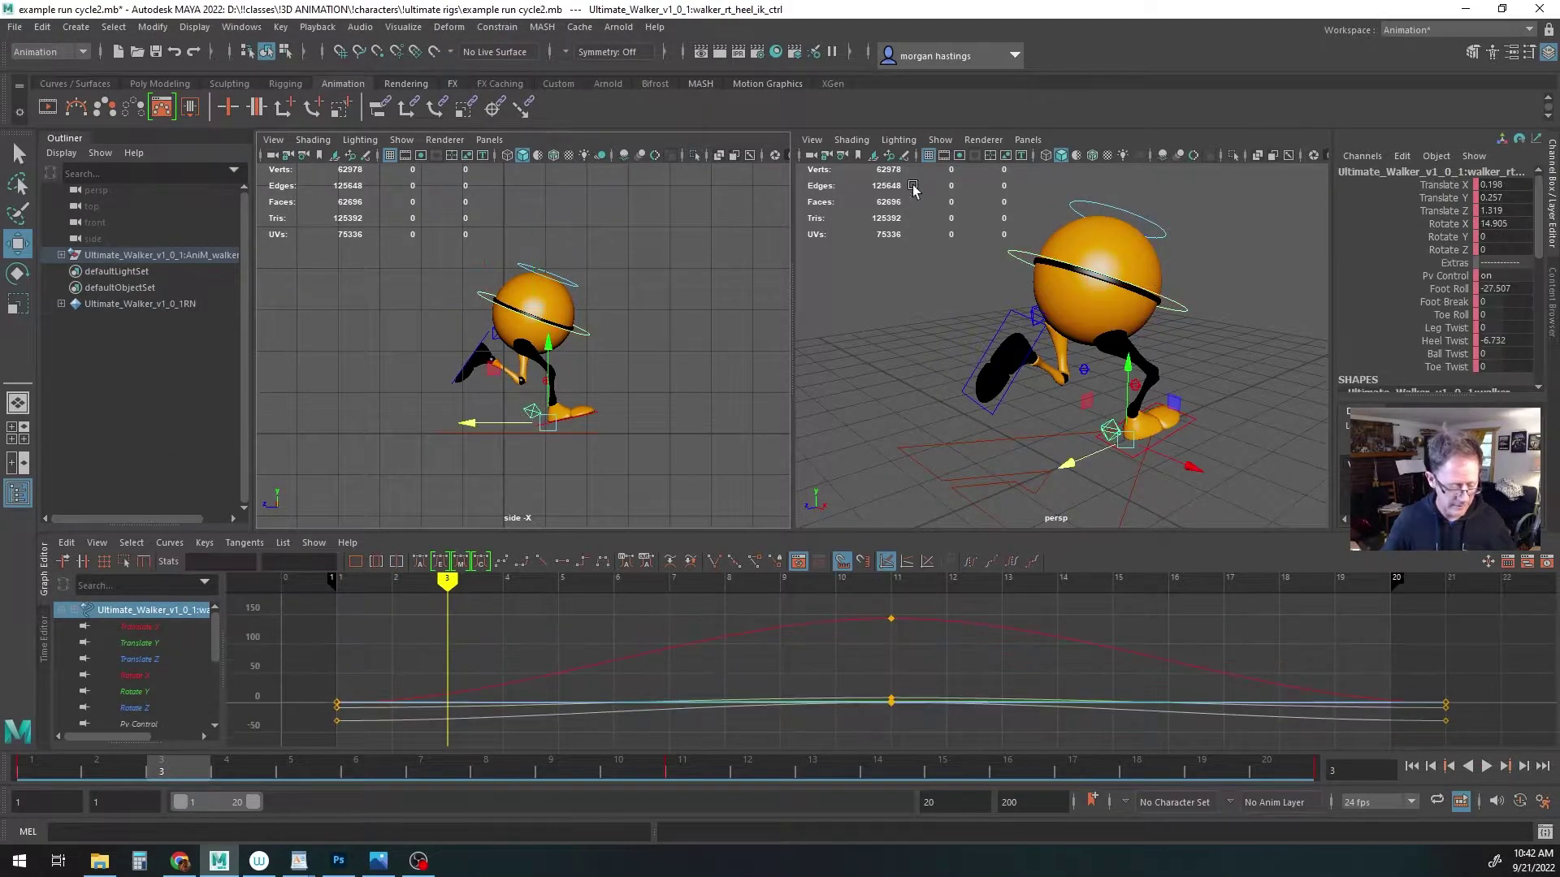
{"action": "double_click", "coordinate": [1516, 289]}
{"action": "key", "text": "Return"}
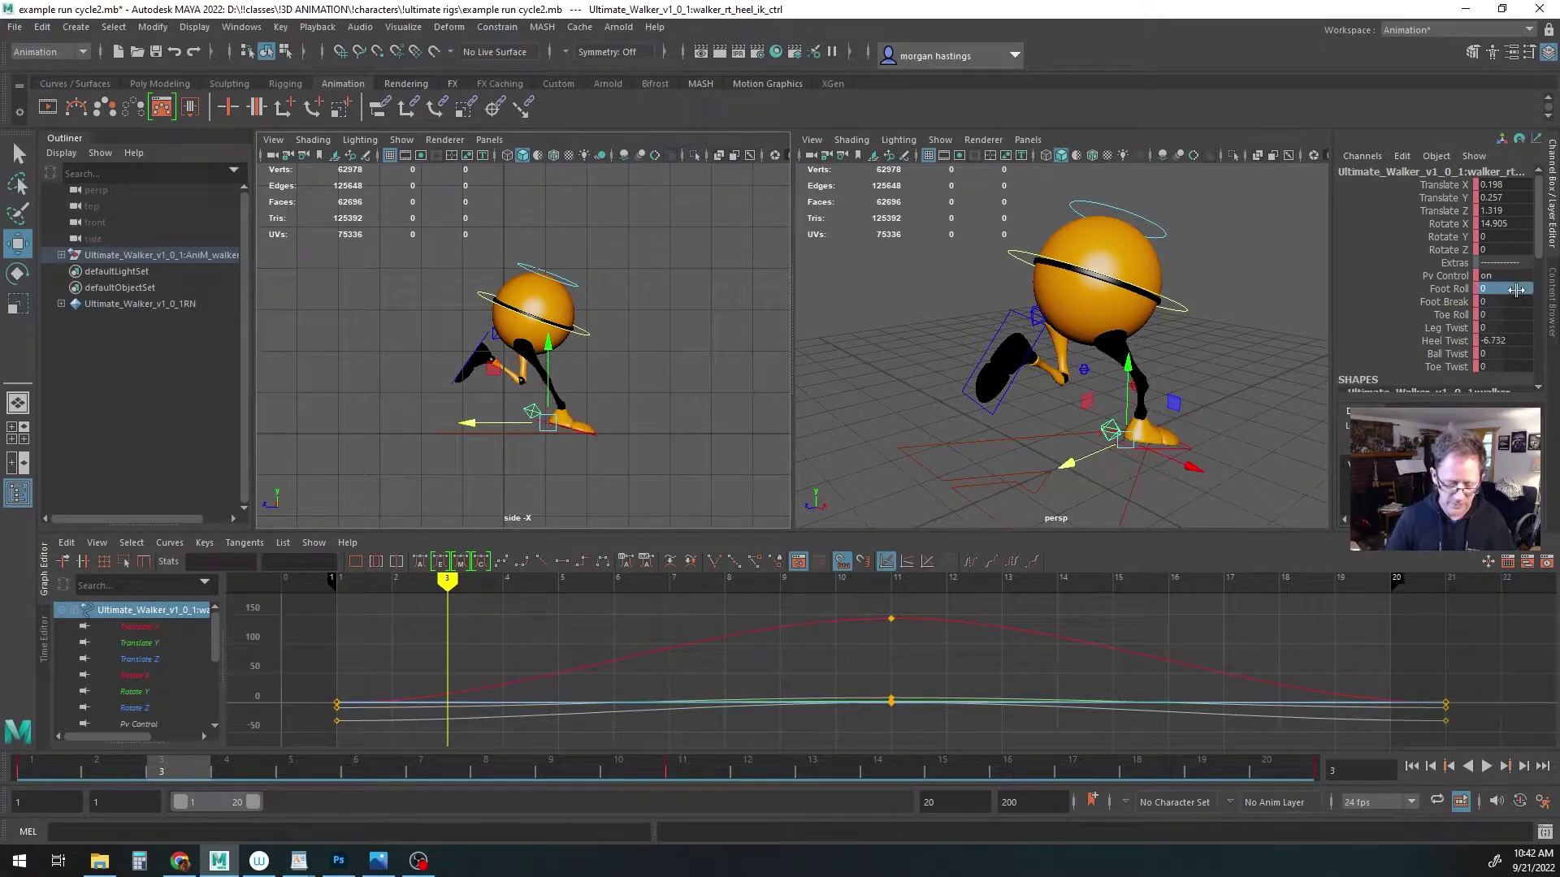
{"action": "double_click", "coordinate": [1513, 183]}
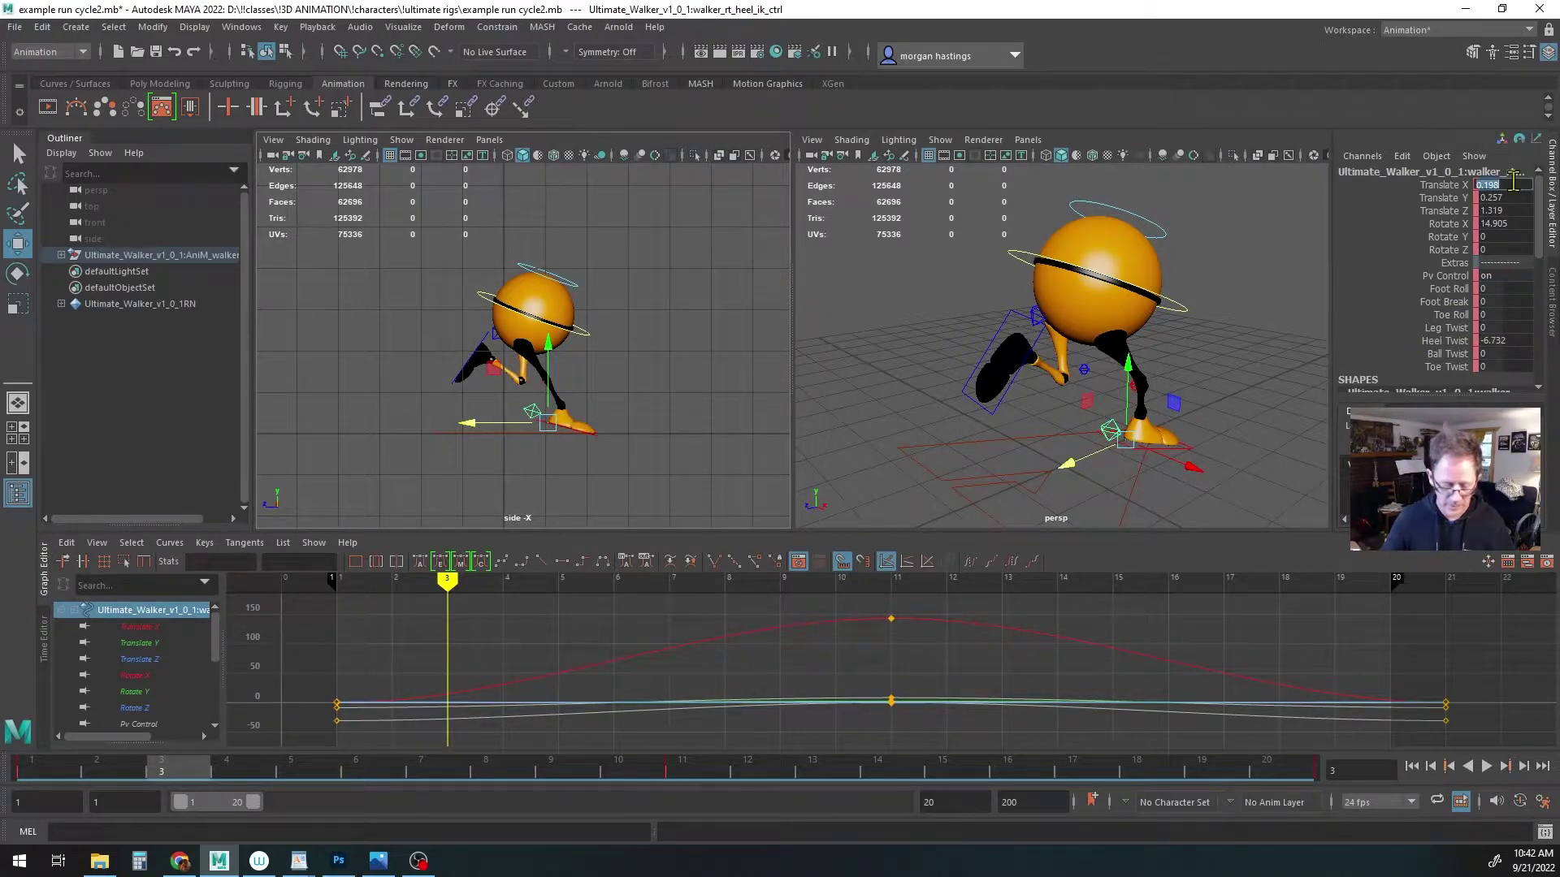
{"action": "type", "text": "0"}
{"action": "key", "text": "Return"}
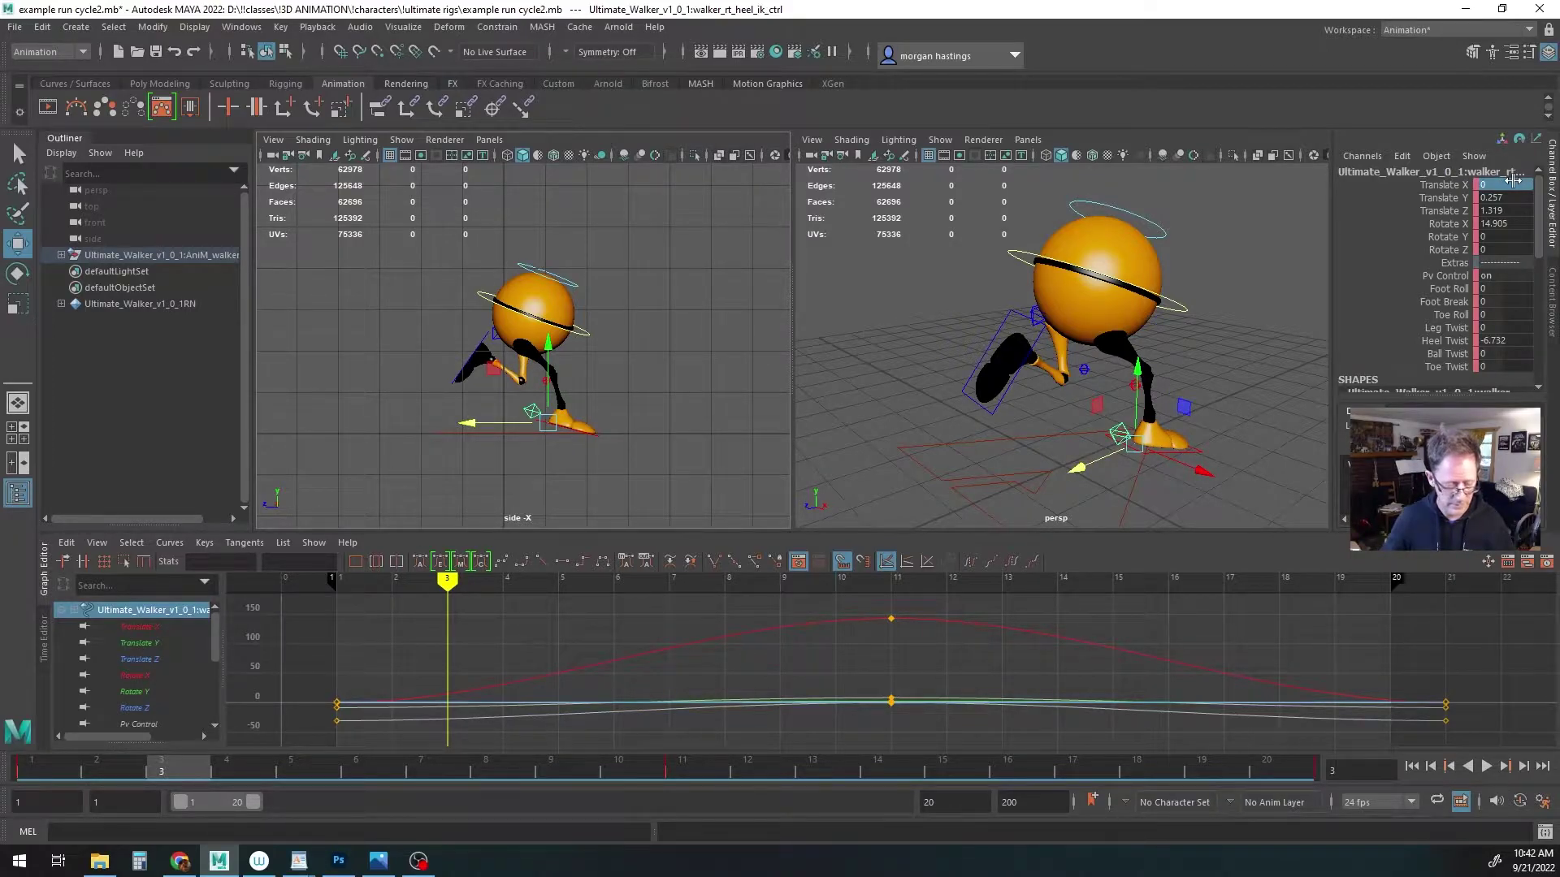
Try setting the right heel control's Translate Y and Translate Z to 0, and undo both changes
{"action": "double_click", "coordinate": [1509, 198]}
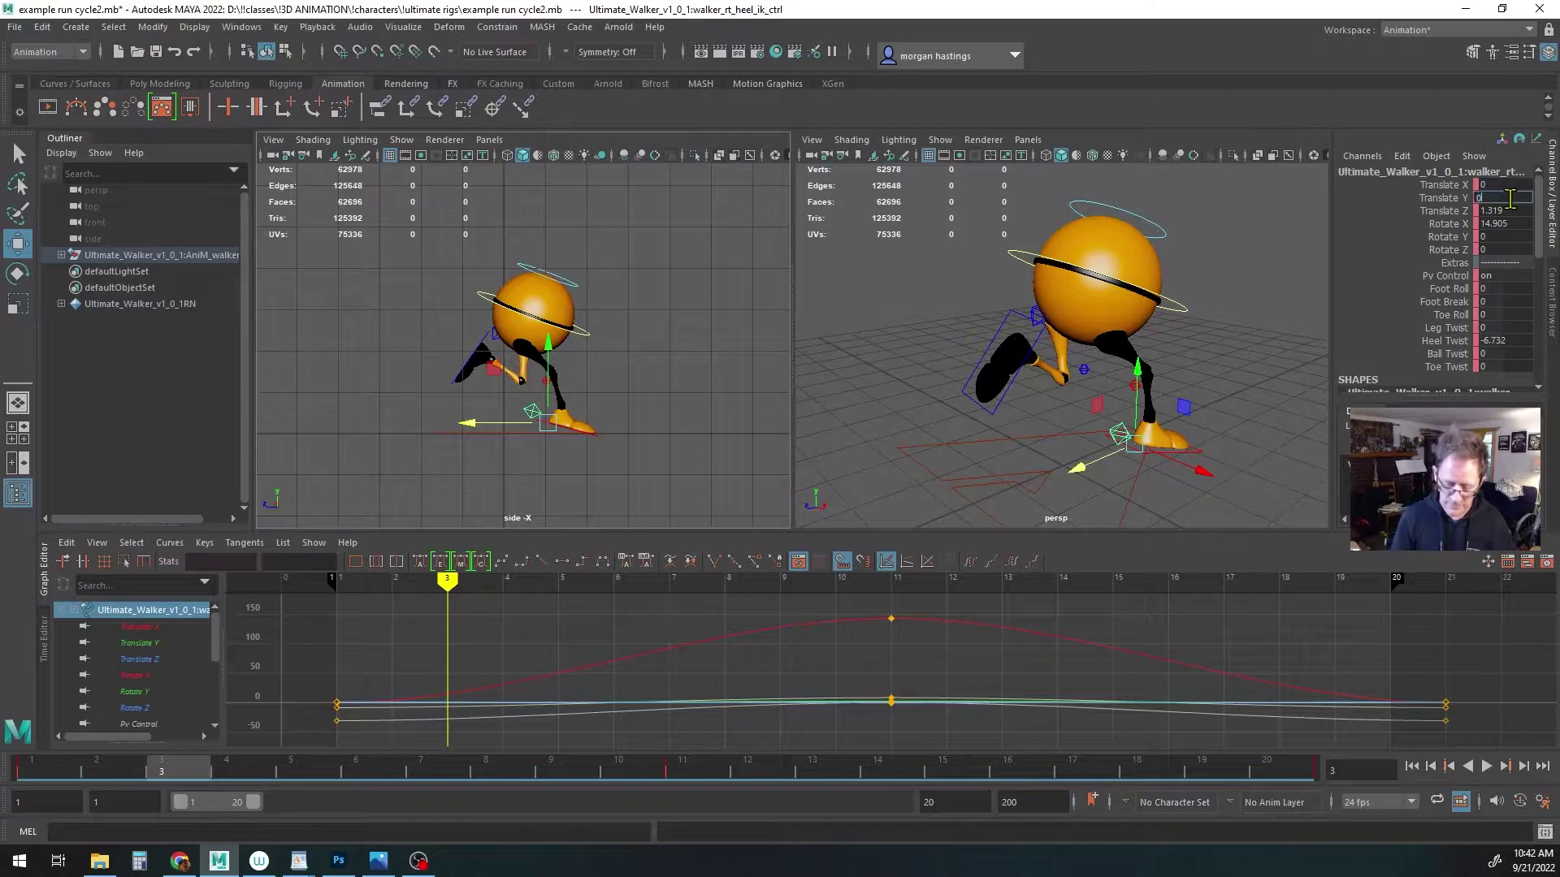
{"action": "type", "text": "0"}
{"action": "key", "text": "Return"}
{"action": "double_click", "coordinate": [1503, 211]}
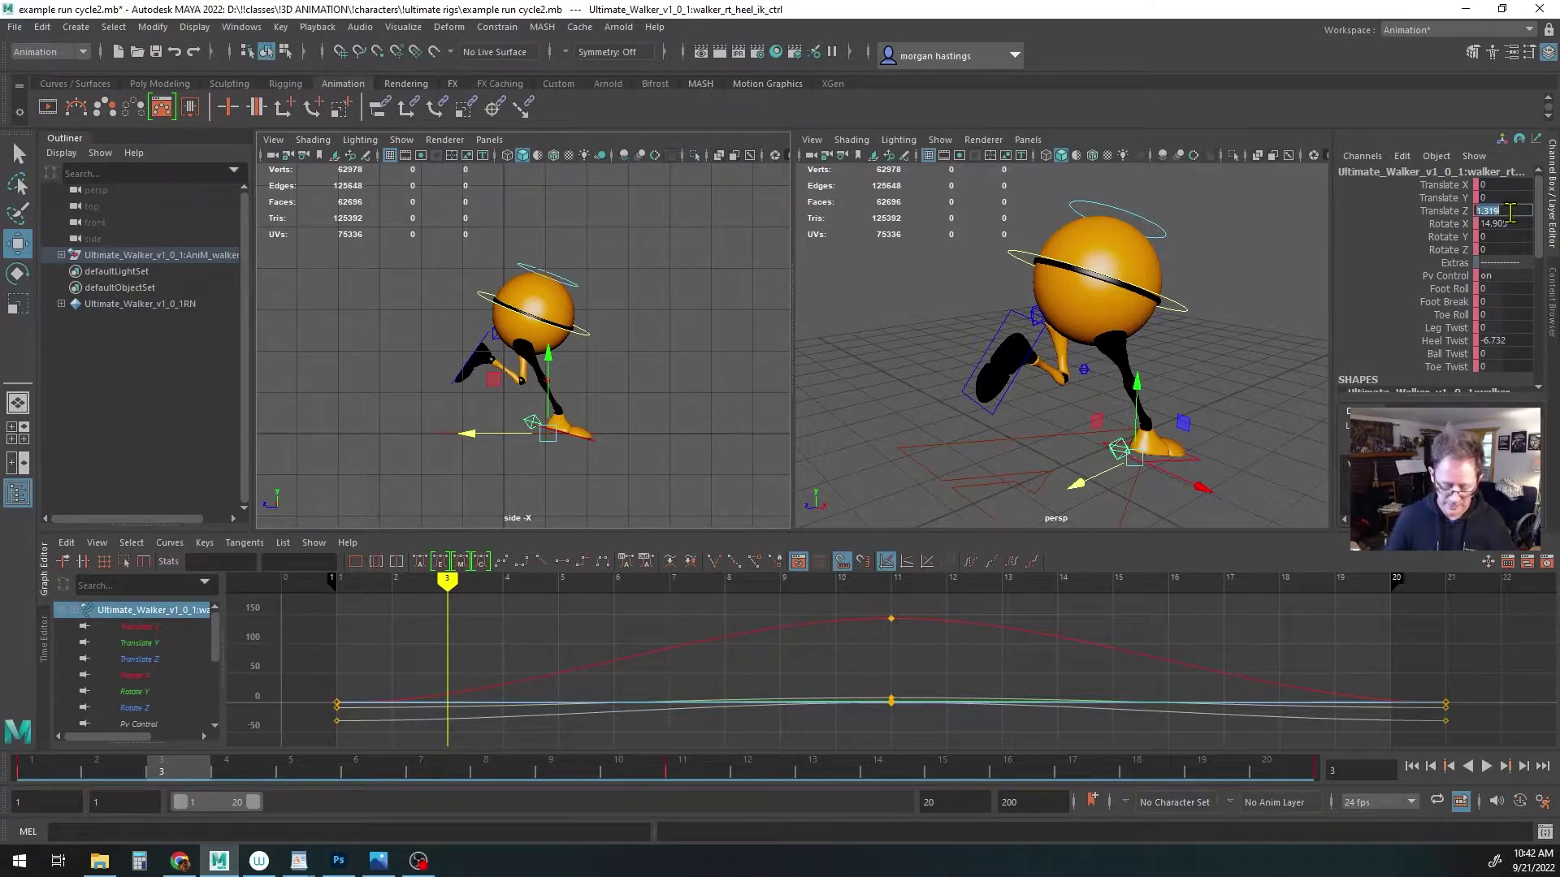
{"action": "type", "text": "0"}
{"action": "key", "text": "Return"}
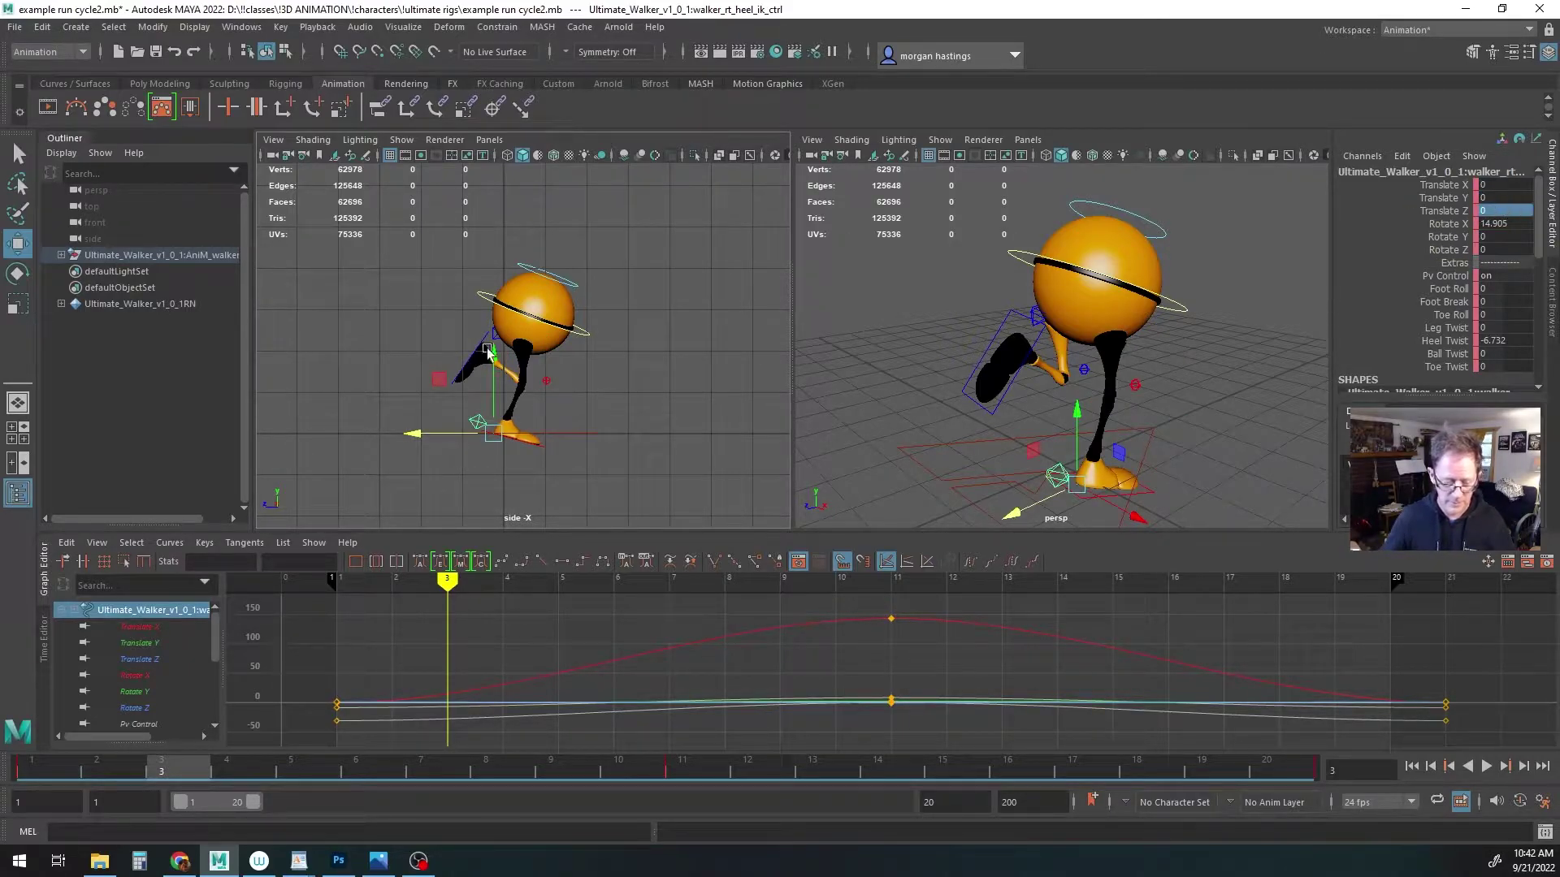
{"action": "key", "text": "ctrl+z"}
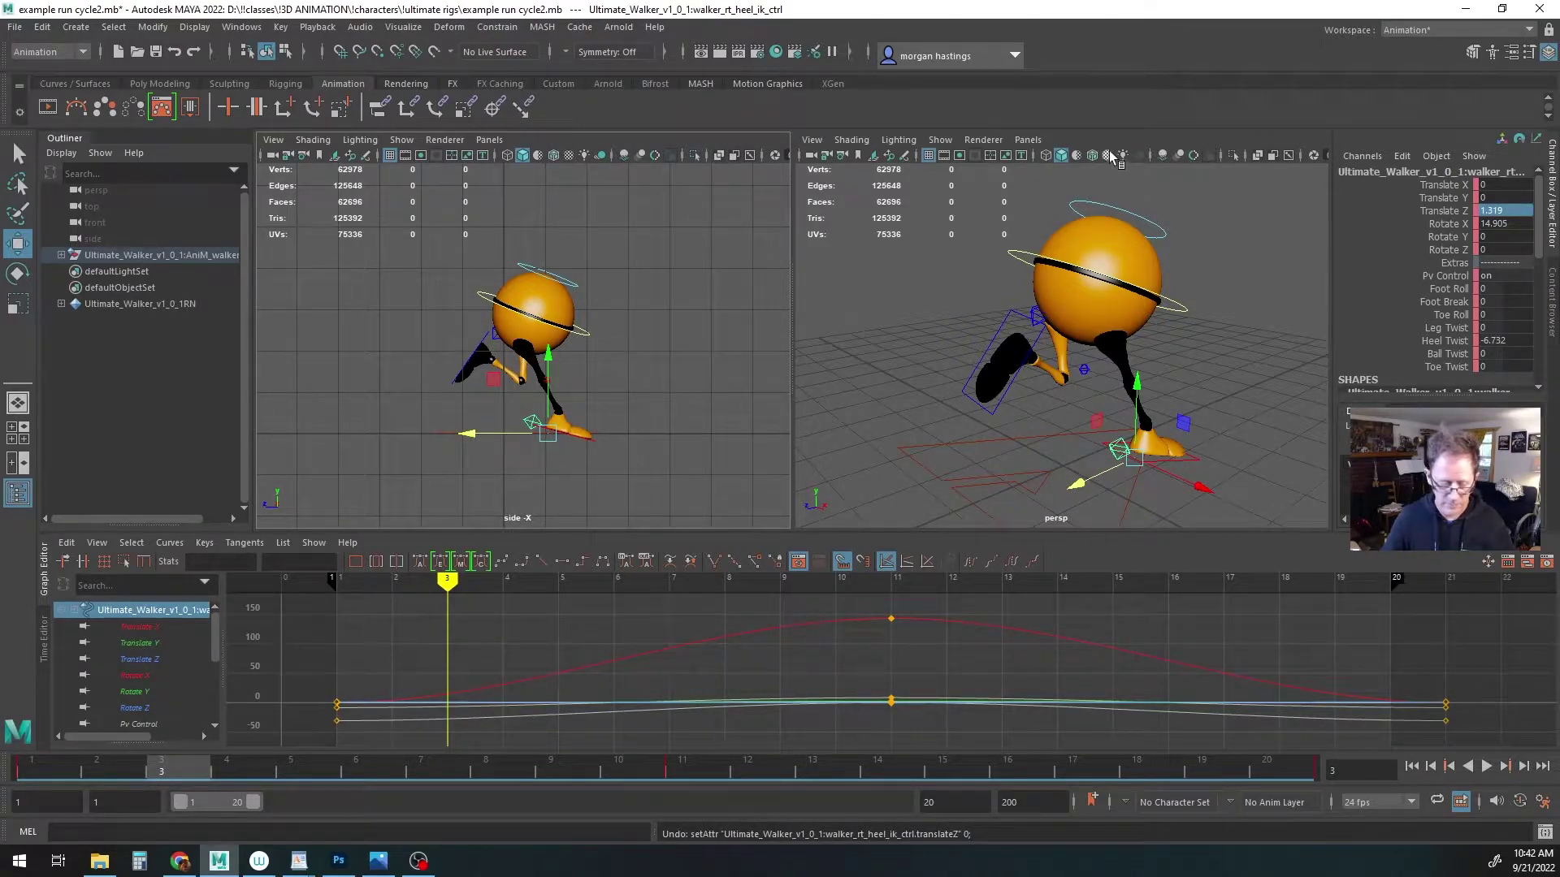
{"action": "key", "text": "ctrl+z"}
Flatten the right foot by setting Rotate X and Translate Y to 0, and move it back to about 0.514 in Translate Z
{"action": "left_click", "coordinate": [1506, 224]}
{"action": "type", "text": "0"}
{"action": "key", "text": "Return"}
{"action": "left_click", "coordinate": [1506, 197]}
{"action": "type", "text": "0"}
{"action": "key", "text": "Return"}
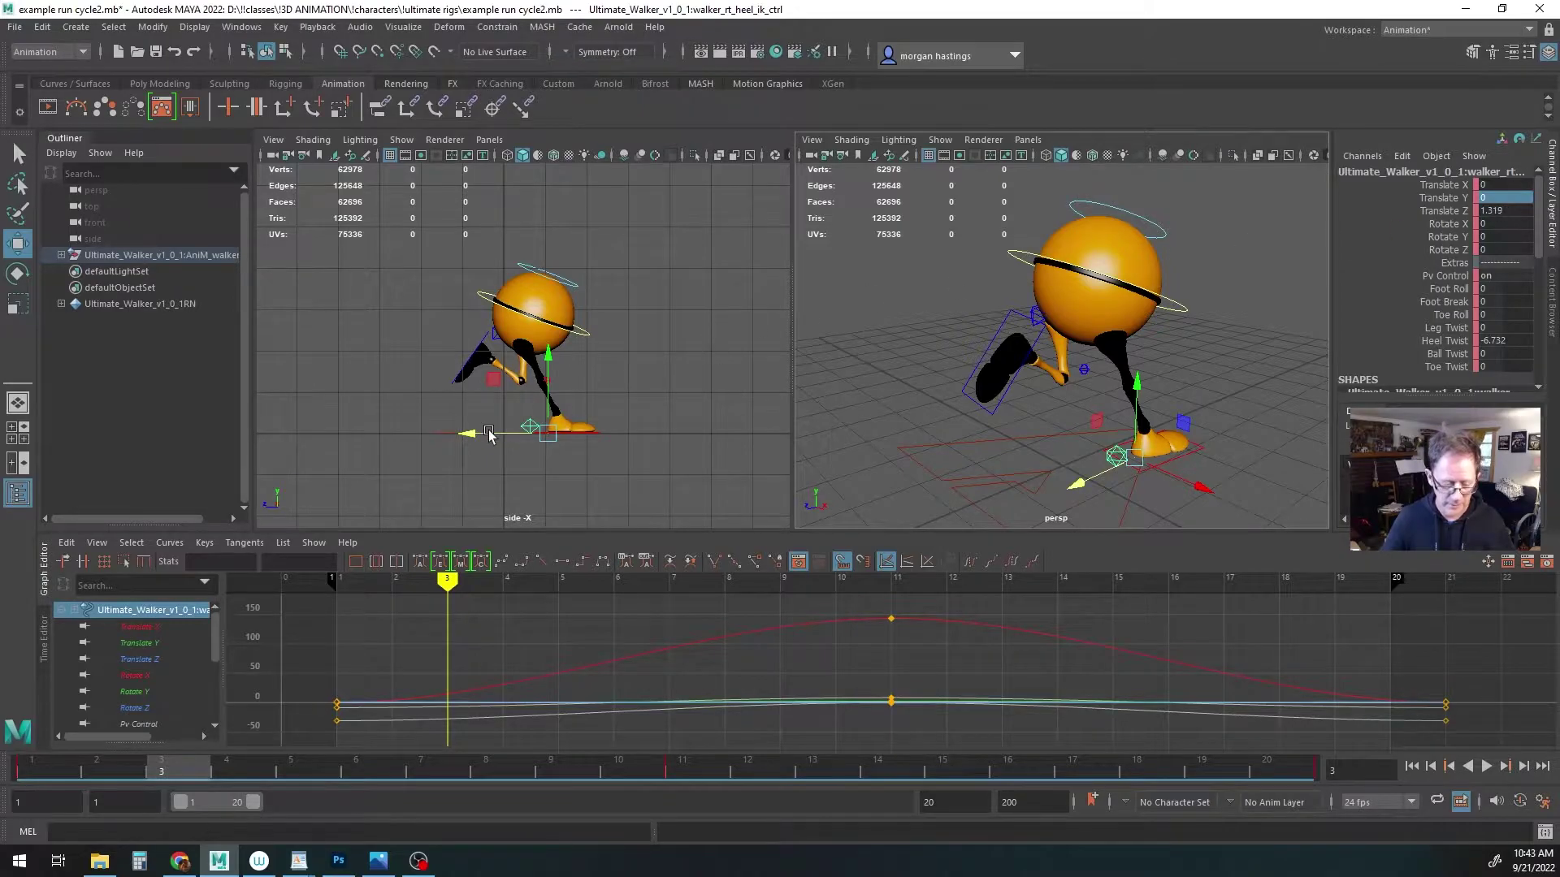
{"action": "left_click_drag", "start_coordinate": [498, 433], "coordinate": [461, 446]}
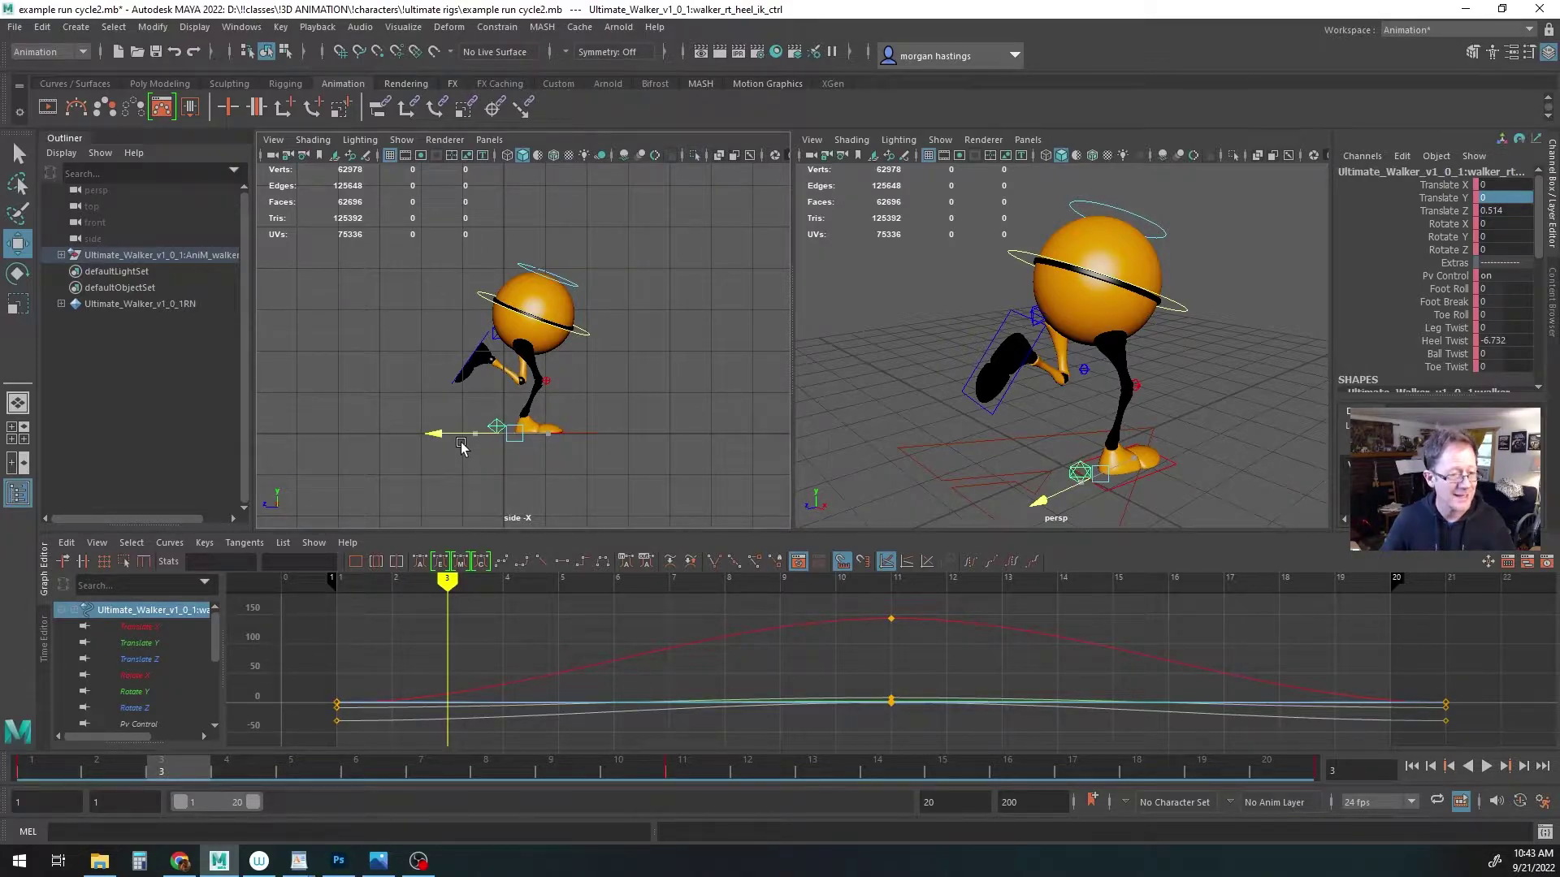
{"action": "left_click_drag", "start_coordinate": [461, 446], "coordinate": [460, 446]}
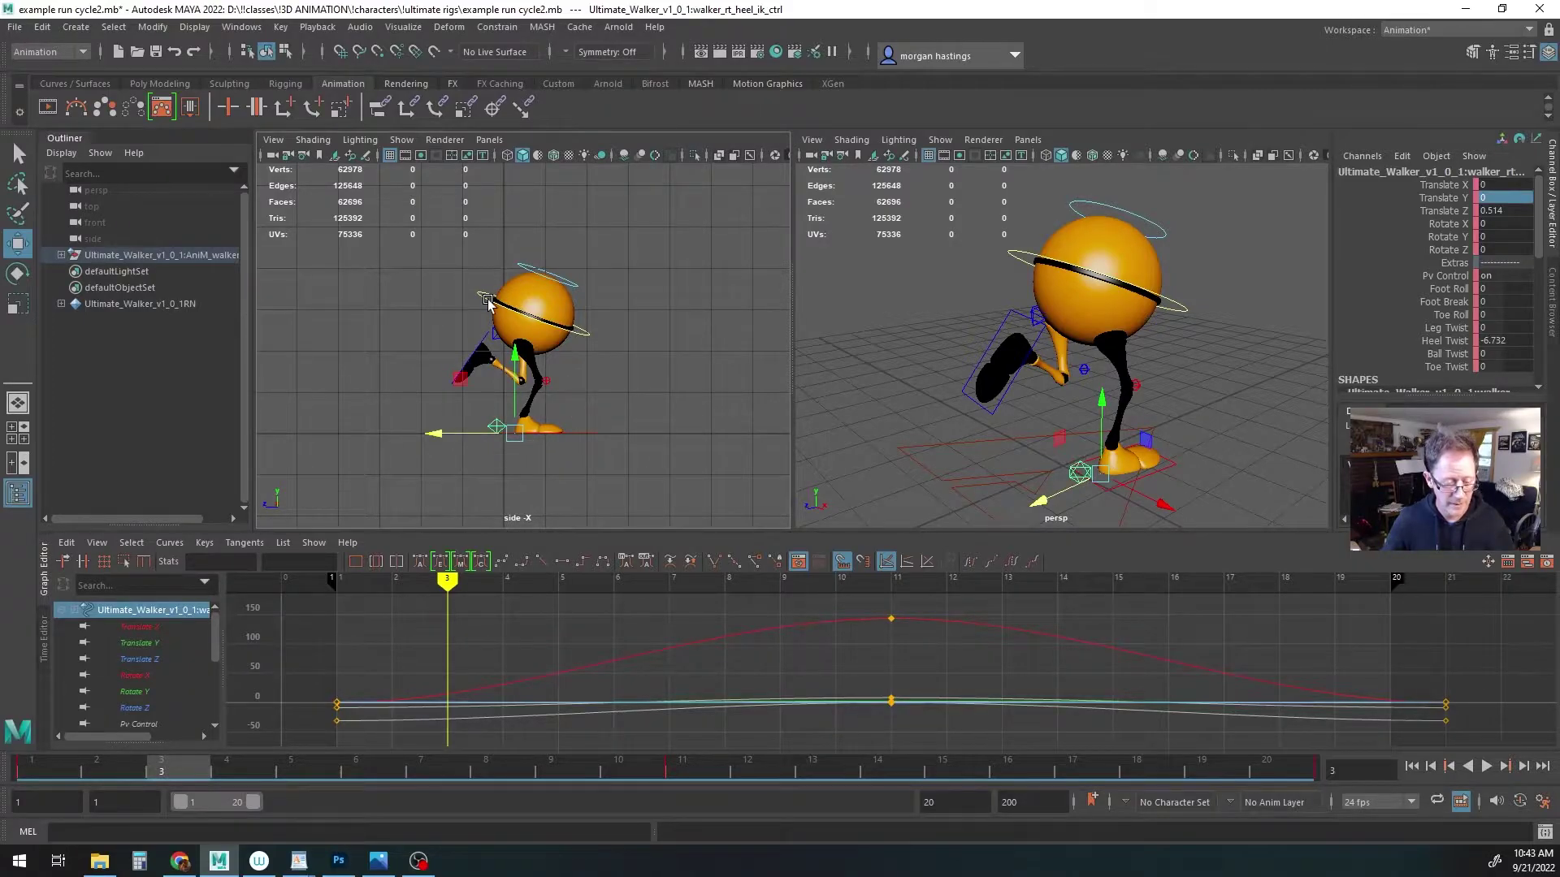
Lower the main body control to about -0.687 in Translate Y, and compare the pose with the run cycle reference chart
{"action": "left_click", "coordinate": [542, 277]}
{"action": "left_click_drag", "start_coordinate": [534, 242], "coordinate": [536, 262]}
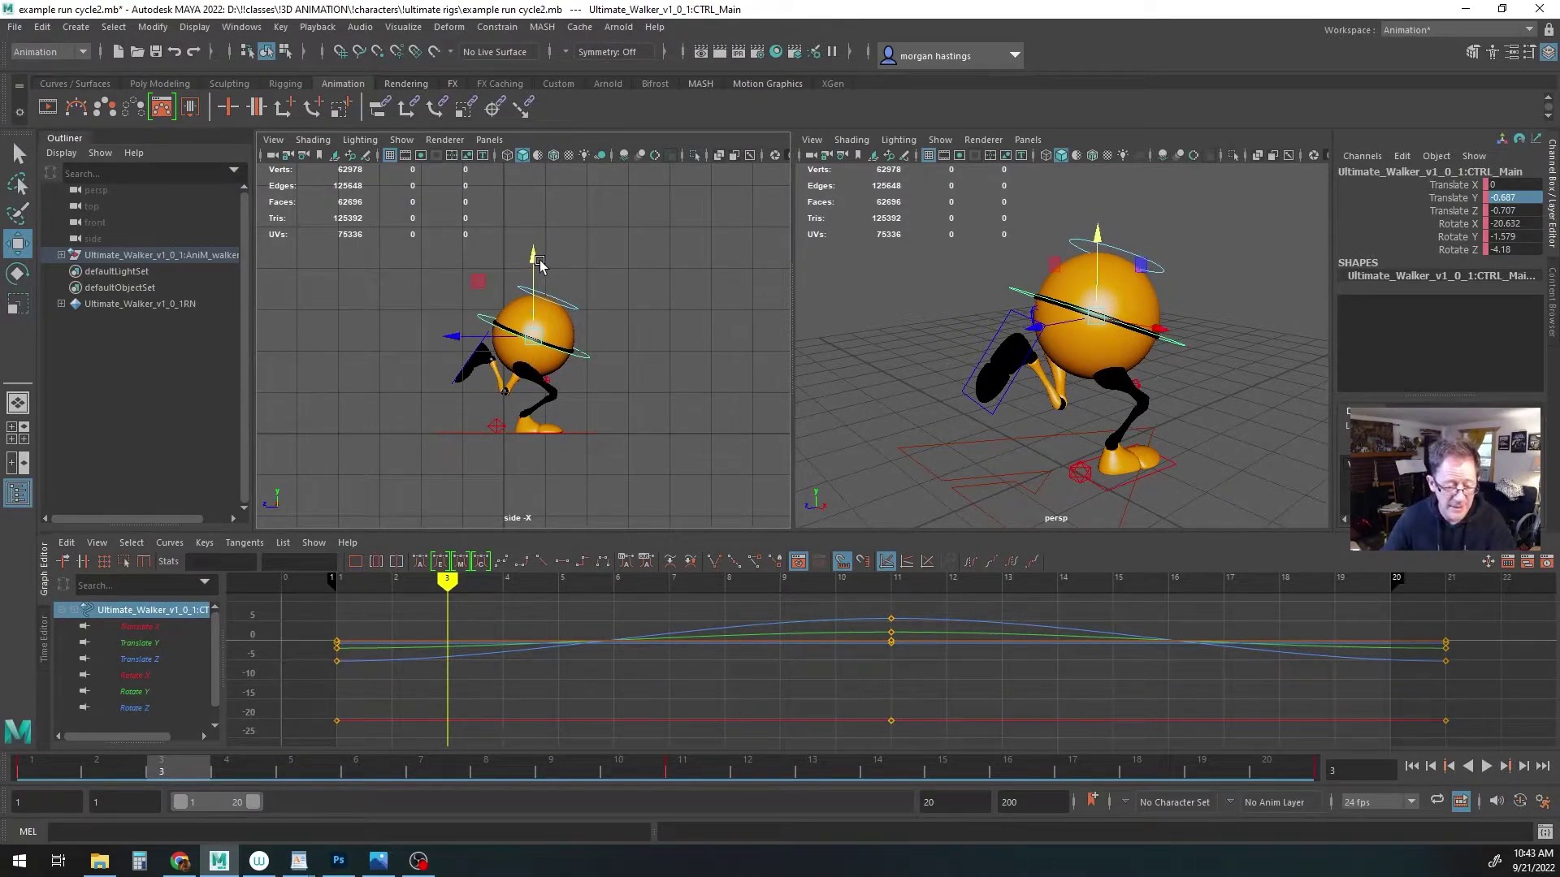
{"action": "key", "text": "alt+Tab"}
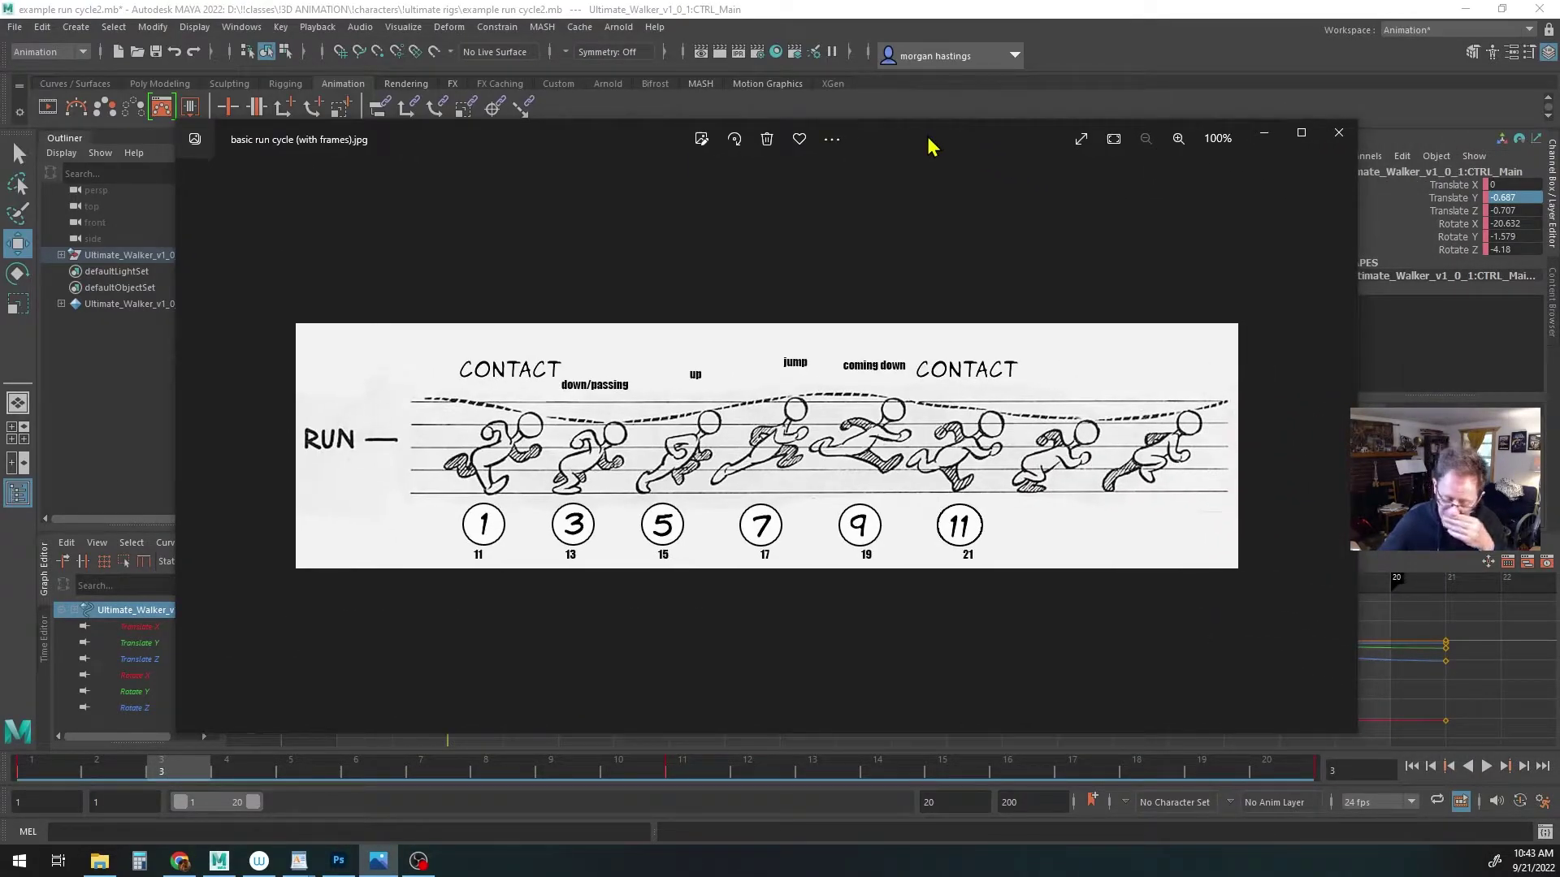
{"action": "key", "text": "alt+Tab"}
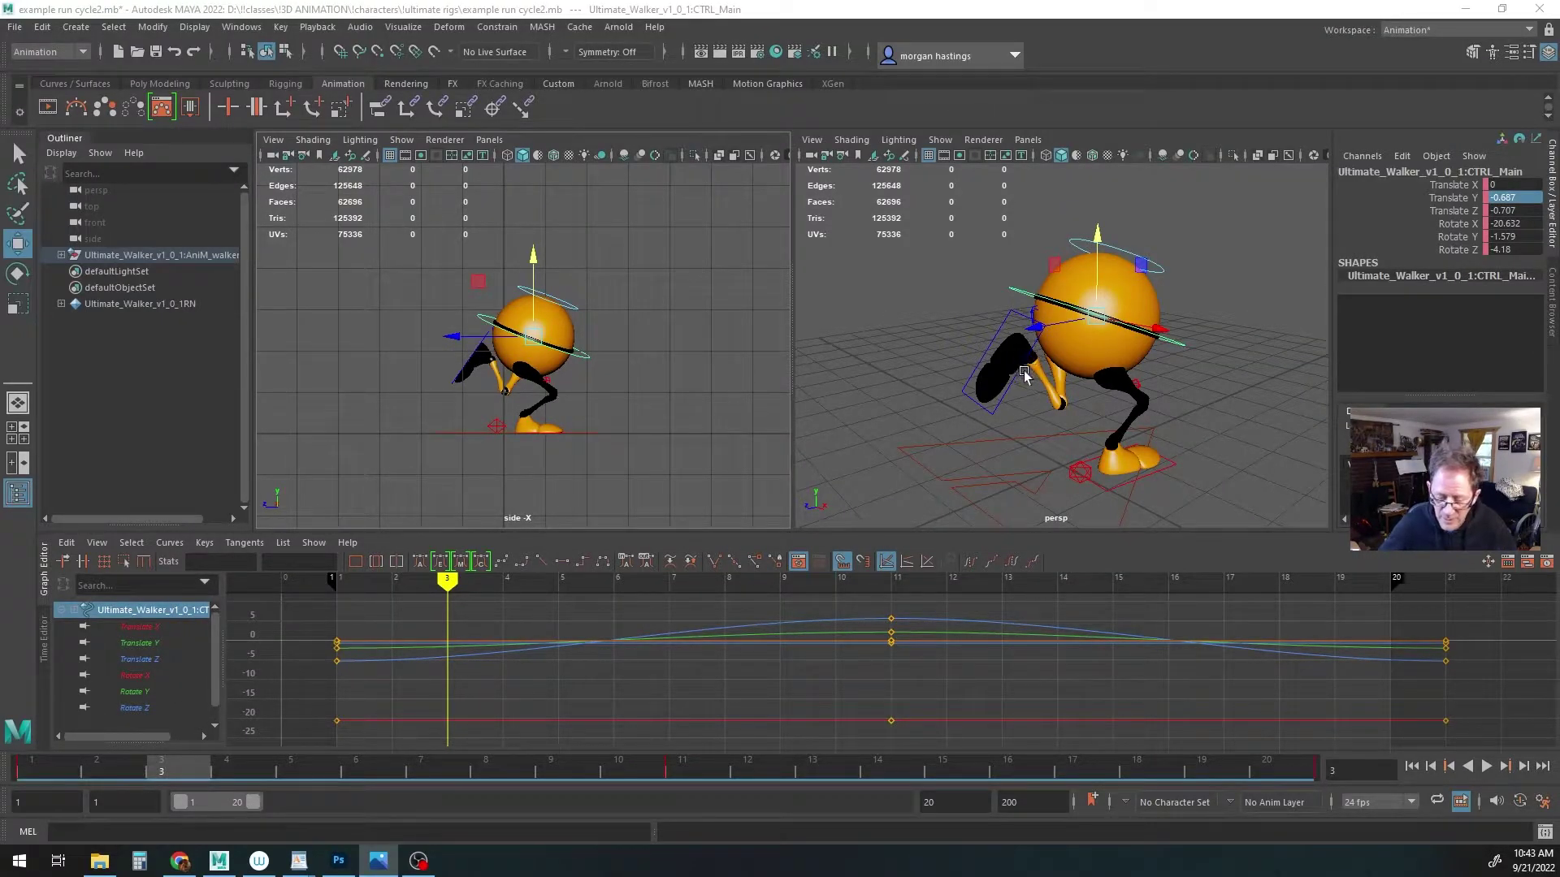
Move the left heel control forward and down to about Translate Y 1.509 and Translate Z 0.526
{"action": "left_click_drag", "start_coordinate": [1023, 408], "coordinate": [830, 418], "text": "alt"}
{"action": "key", "text": "q"}
{"action": "left_click", "coordinate": [1087, 451]}
{"action": "key", "text": "w"}
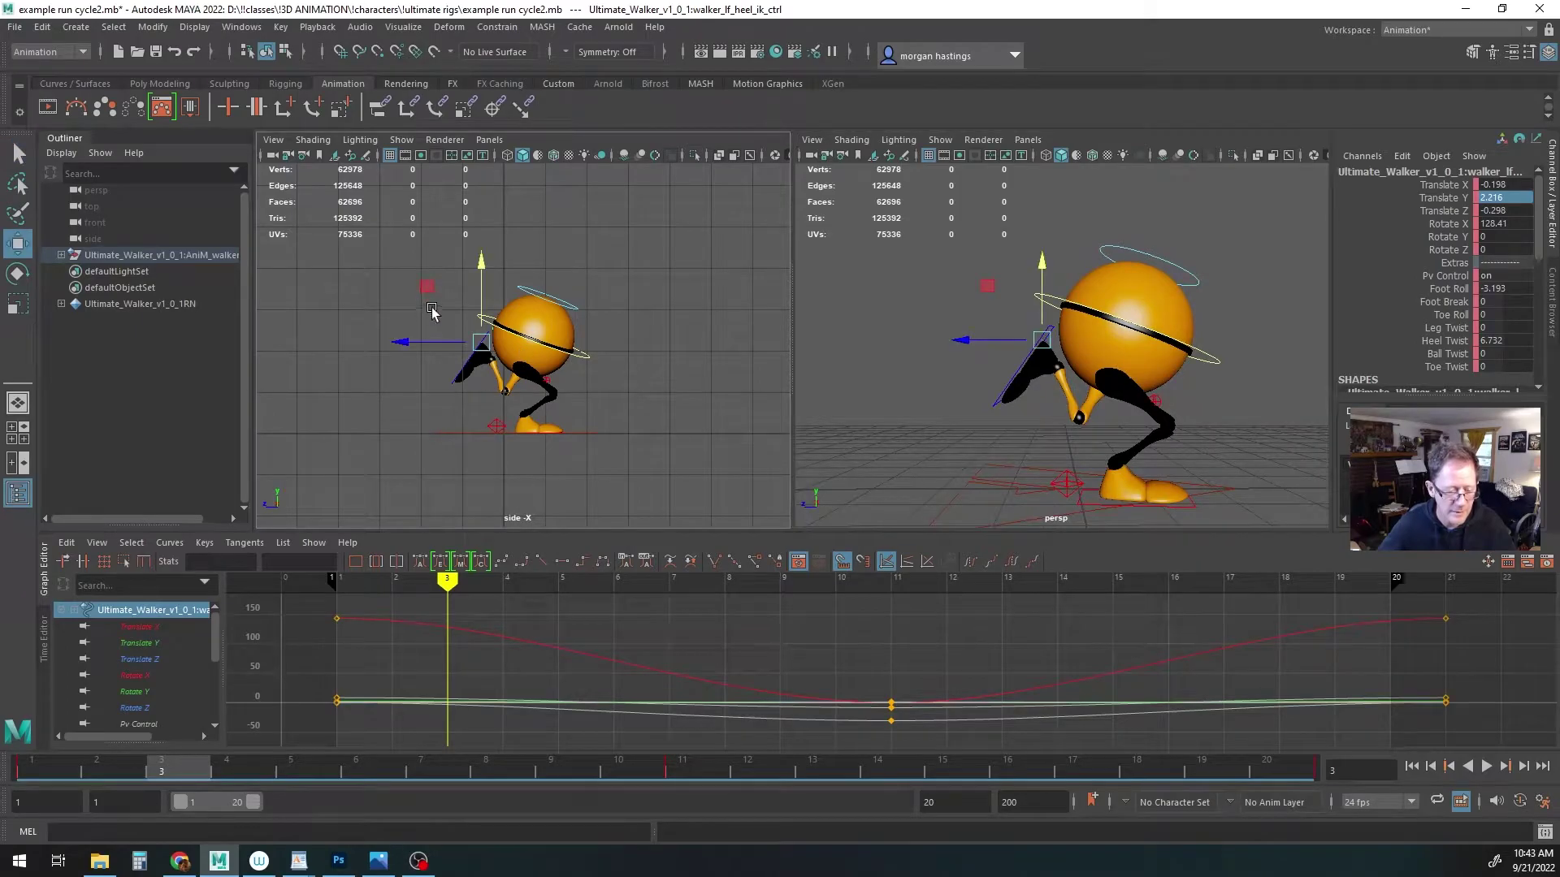
{"action": "left_click_drag", "start_coordinate": [430, 294], "coordinate": [463, 317]}
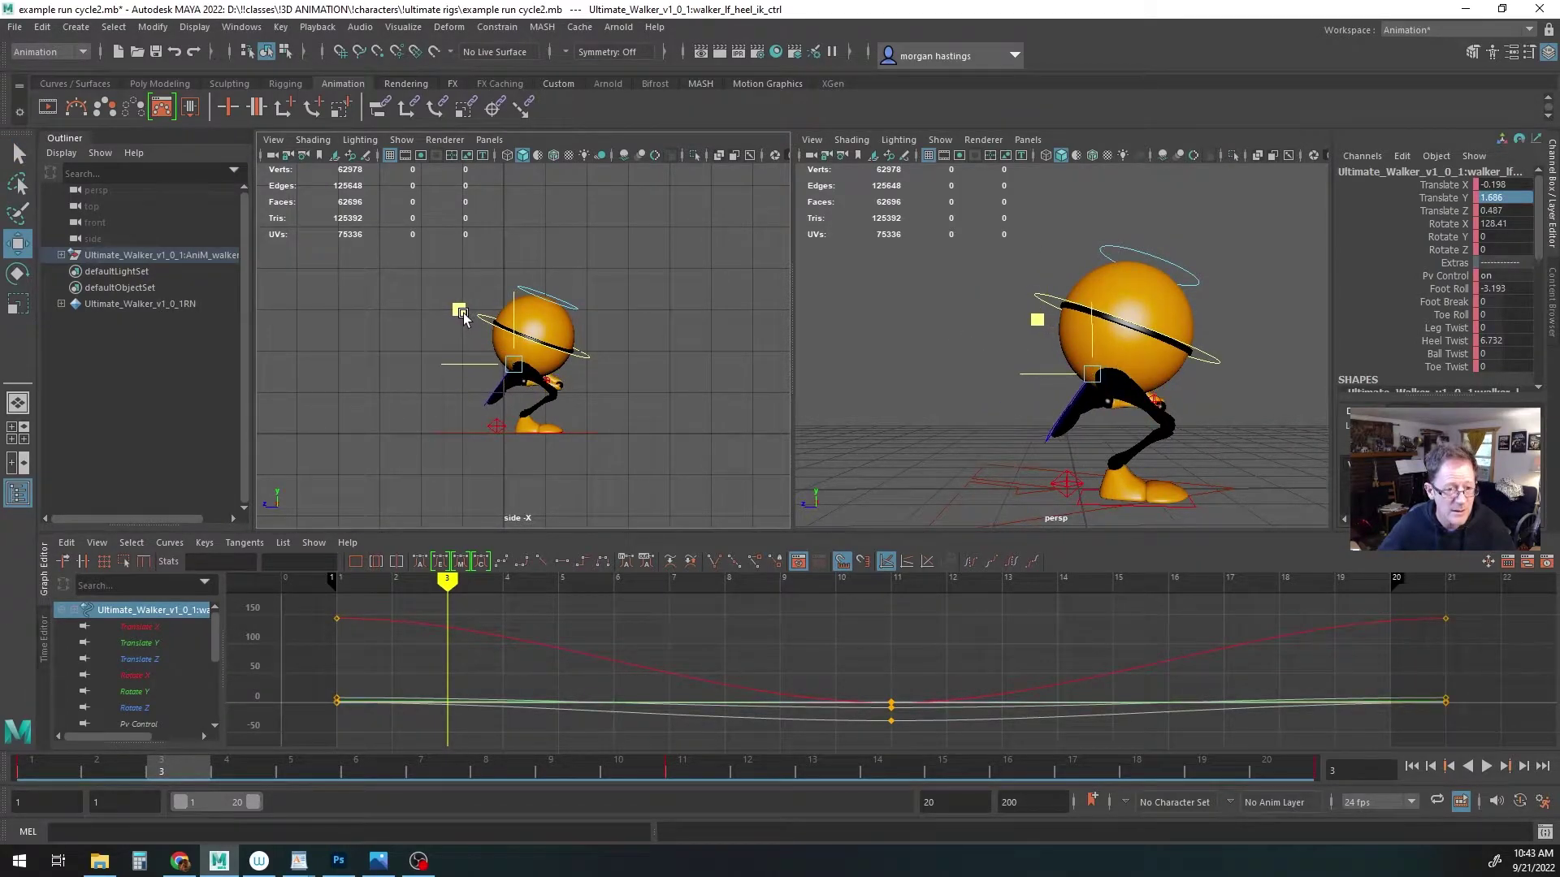
{"action": "left_click_drag", "start_coordinate": [954, 386], "coordinate": [859, 344], "text": "alt"}
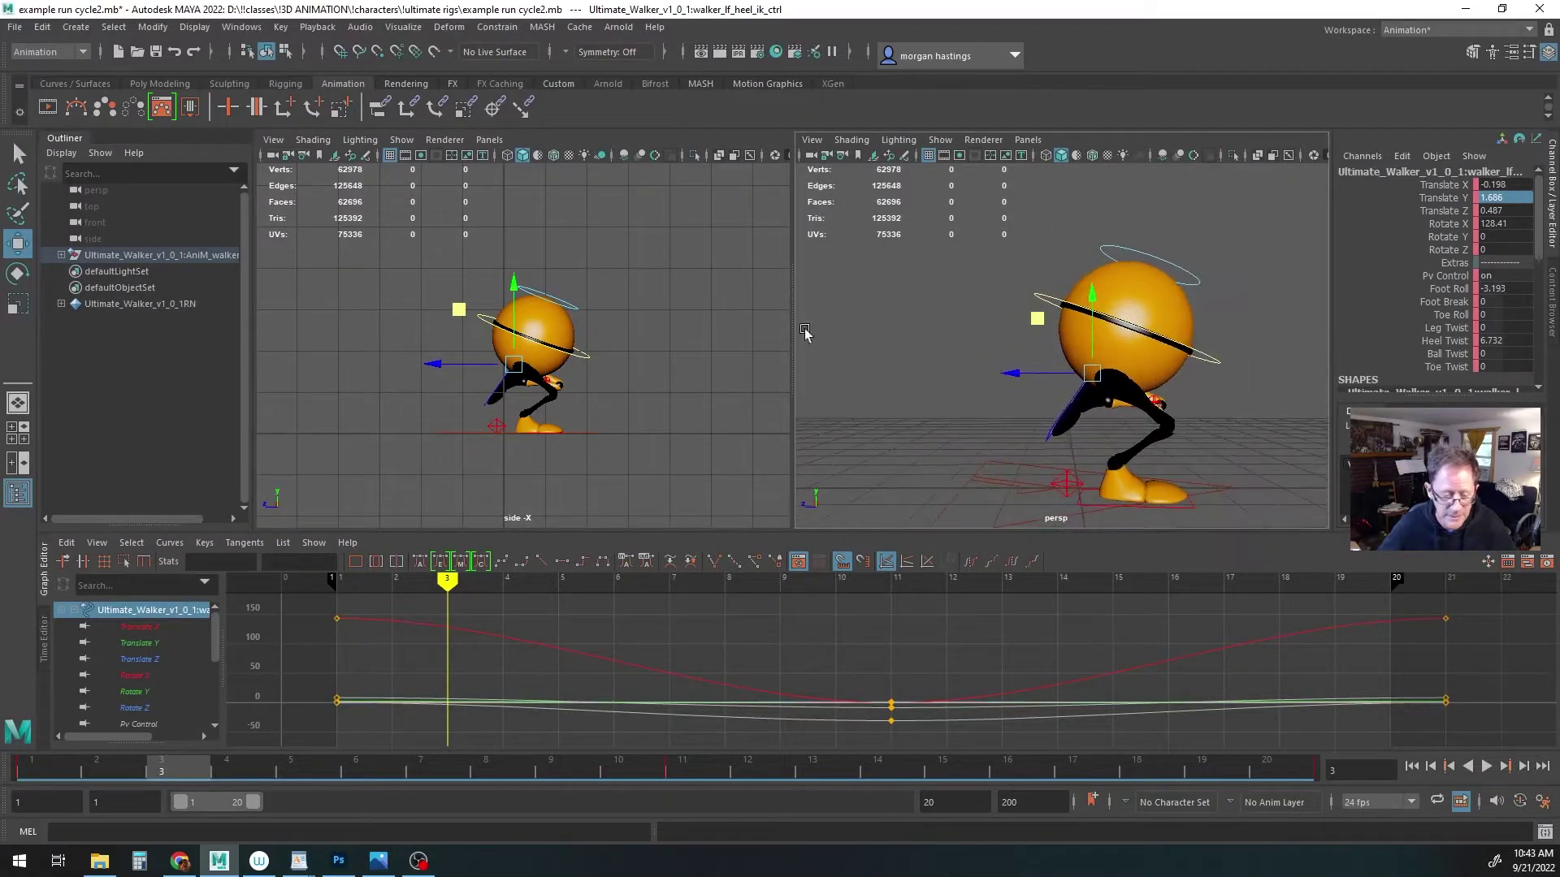
{"action": "left_click_drag", "start_coordinate": [463, 316], "coordinate": [465, 323]}
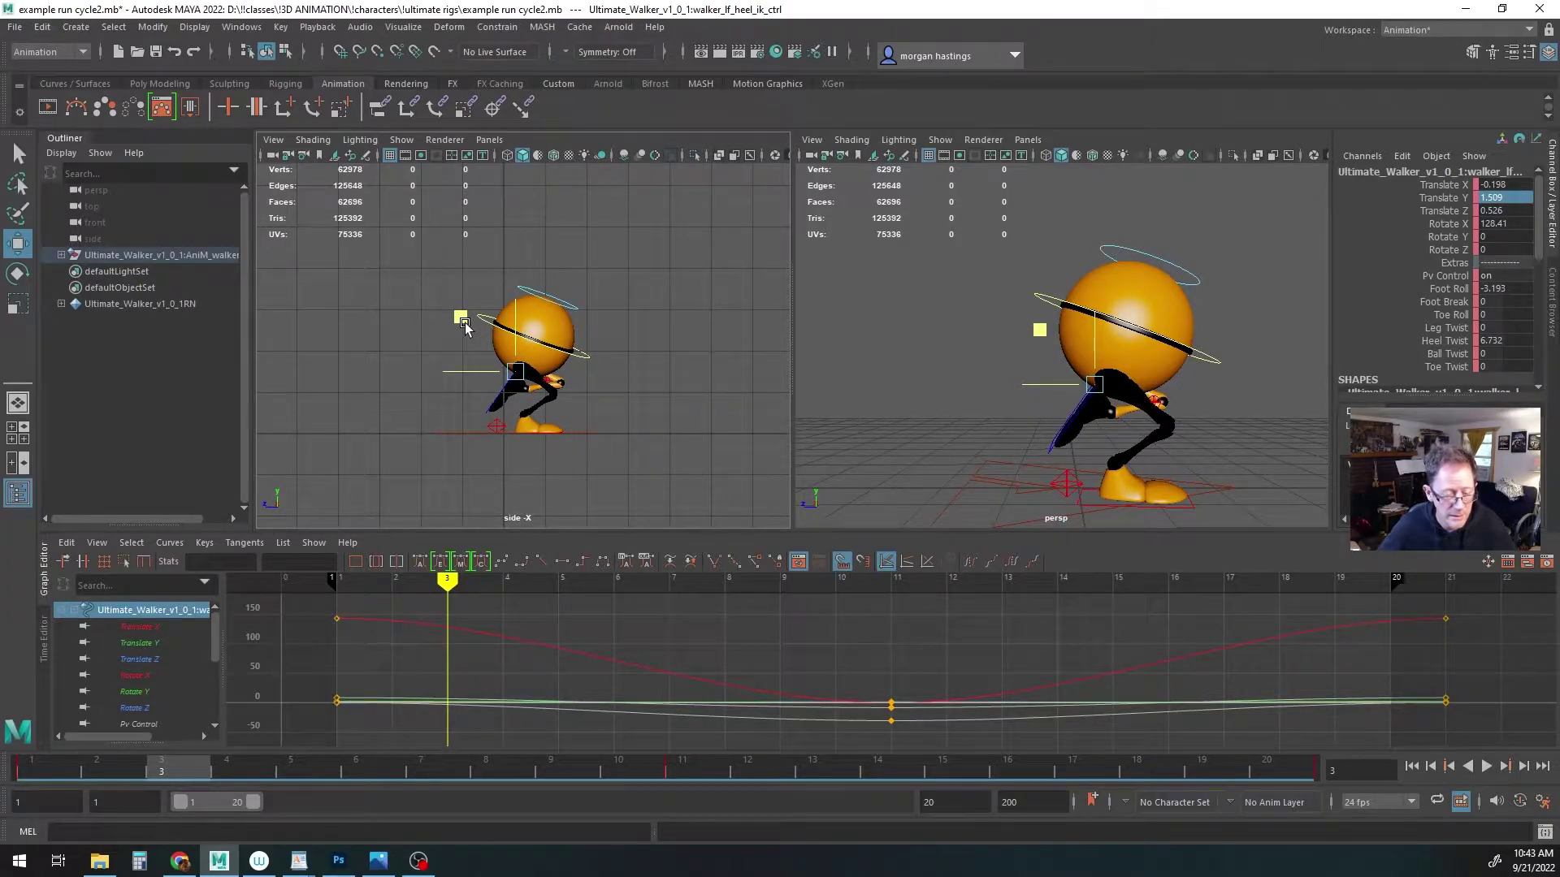
{"action": "left_click_drag", "start_coordinate": [464, 324], "coordinate": [465, 325]}
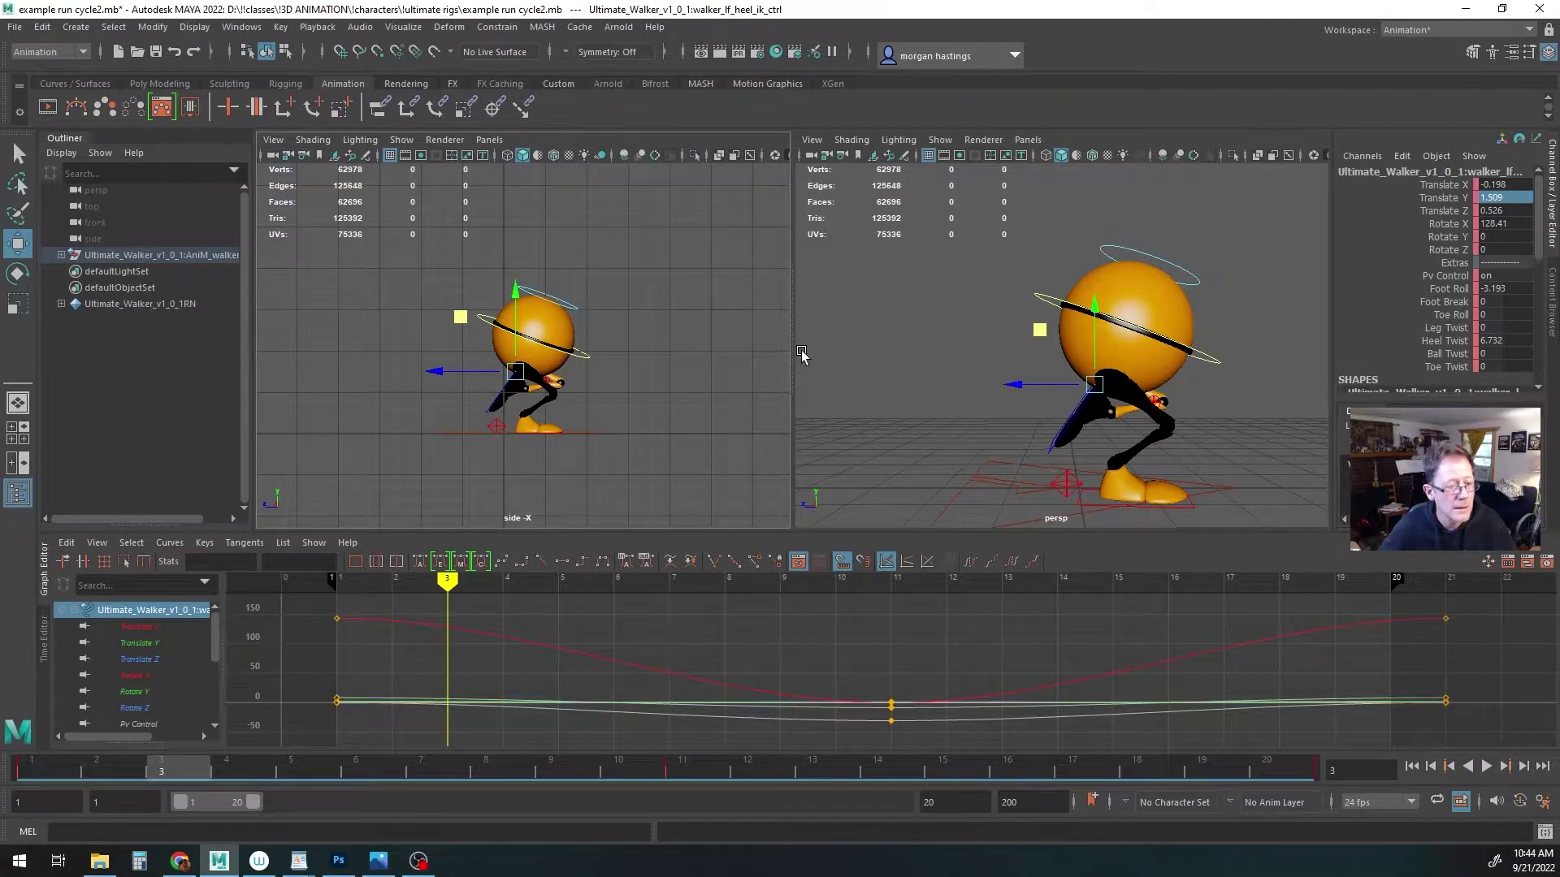
Rotate the left heel control to about 135.947 in Rotate X and move it forward to about Translate Z 0.585
{"action": "key", "text": "e"}
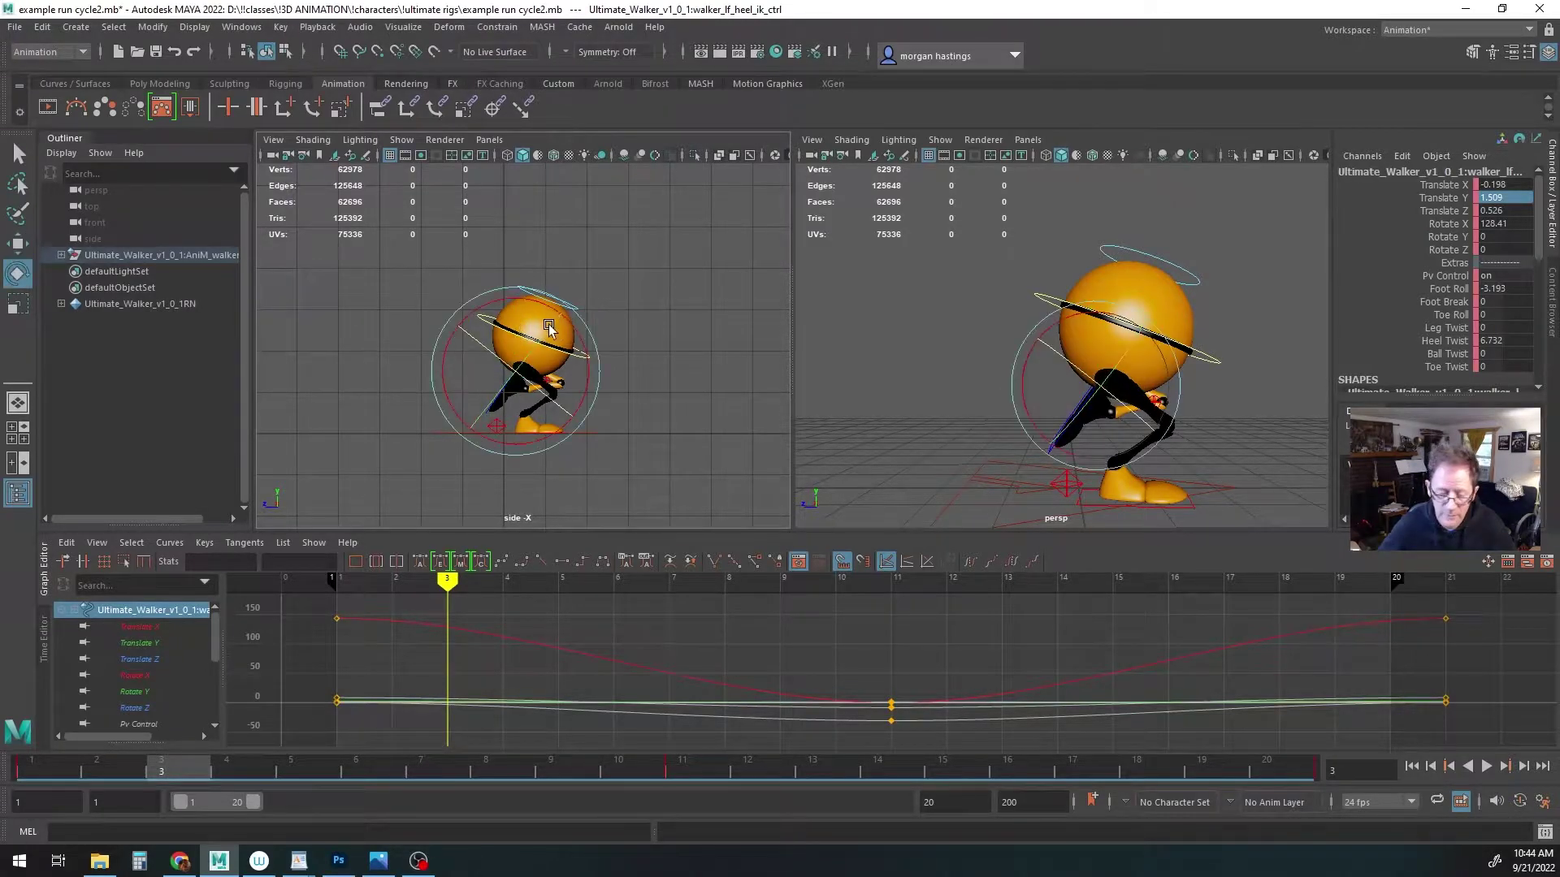
{"action": "left_click_drag", "start_coordinate": [569, 322], "coordinate": [577, 329]}
{"action": "key", "text": "w"}
{"action": "left_click_drag", "start_coordinate": [469, 320], "coordinate": [472, 323]}
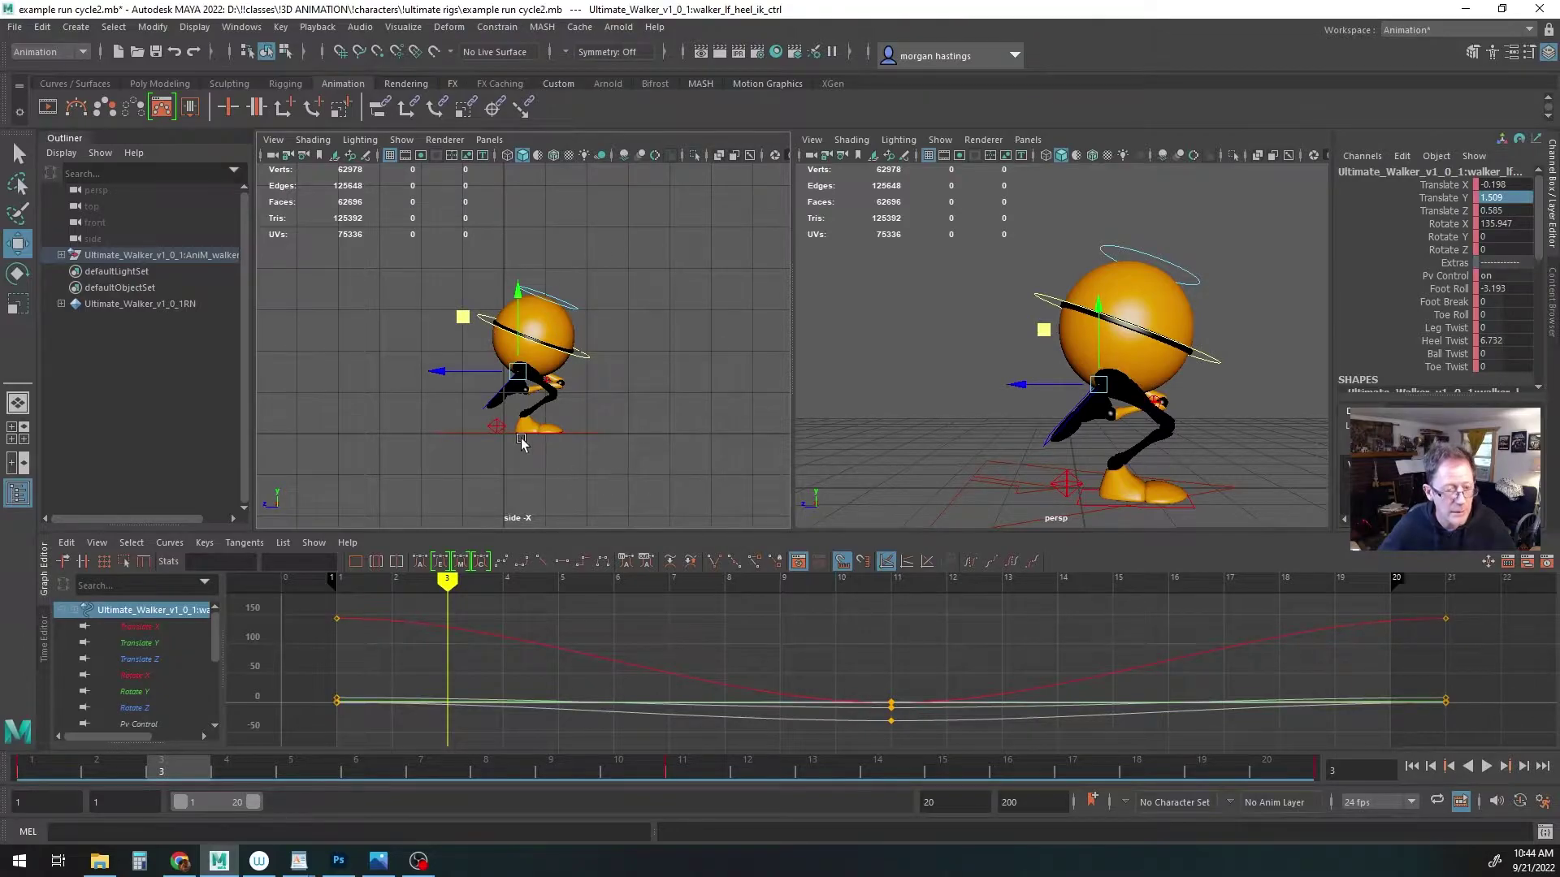
Move the planted right heel control back under the body to about 0.161 in Translate Z
{"action": "key", "text": "q"}
{"action": "left_click", "coordinate": [496, 426]}
{"action": "key", "text": "w"}
{"action": "left_click_drag", "start_coordinate": [460, 433], "coordinate": [443, 437]}
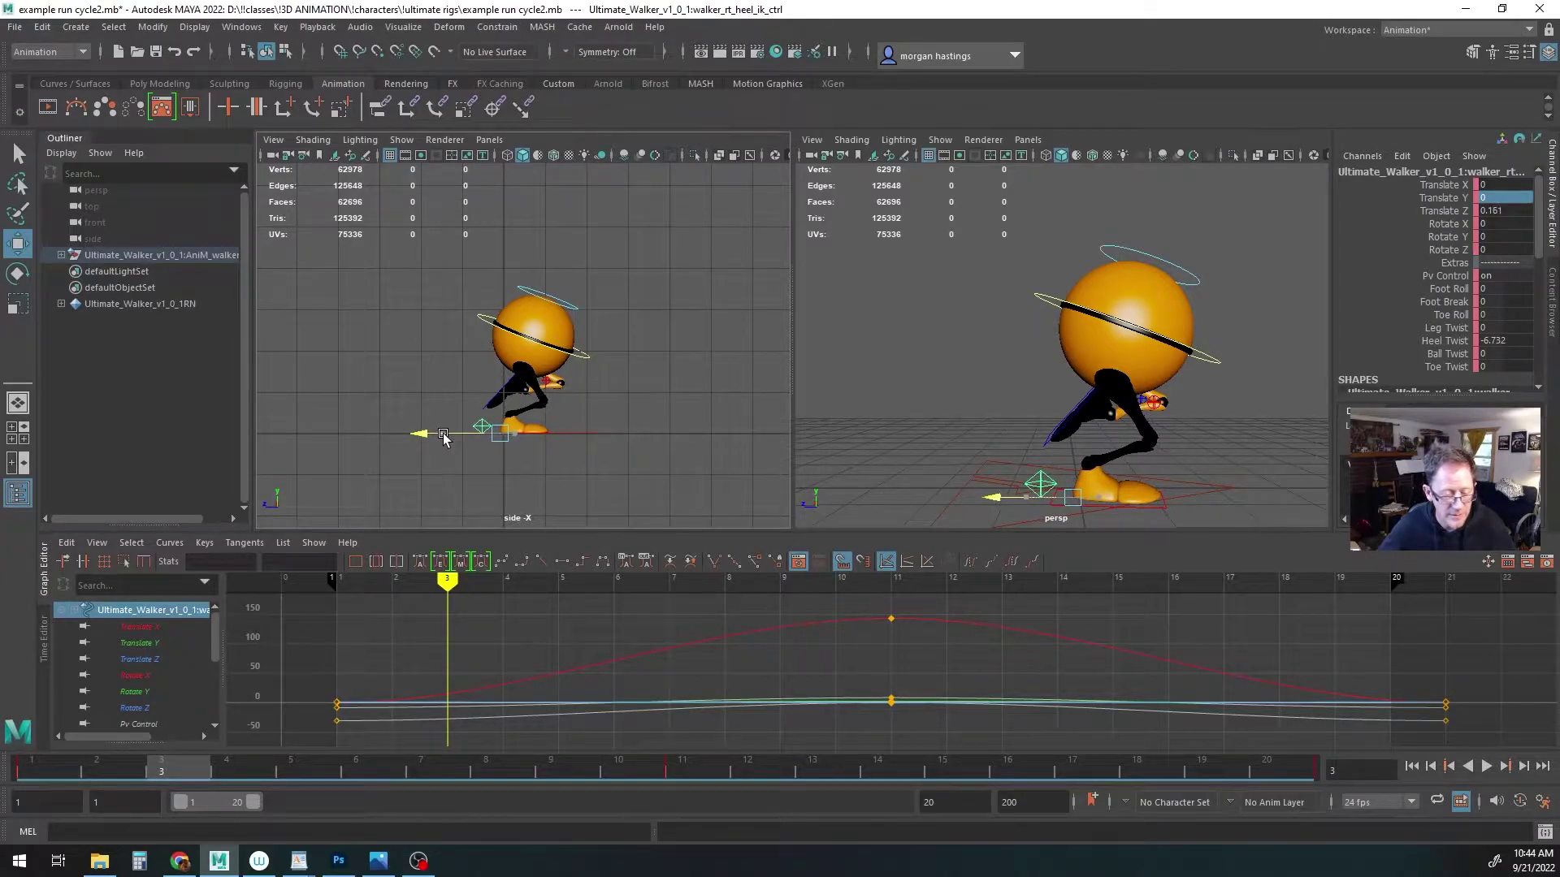
{"action": "middle_click_drag", "start_coordinate": [624, 403], "coordinate": [629, 392], "text": "alt"}
Select the main body control and show the perspective view in wireframe, close up on the legs
{"action": "key", "text": "q"}
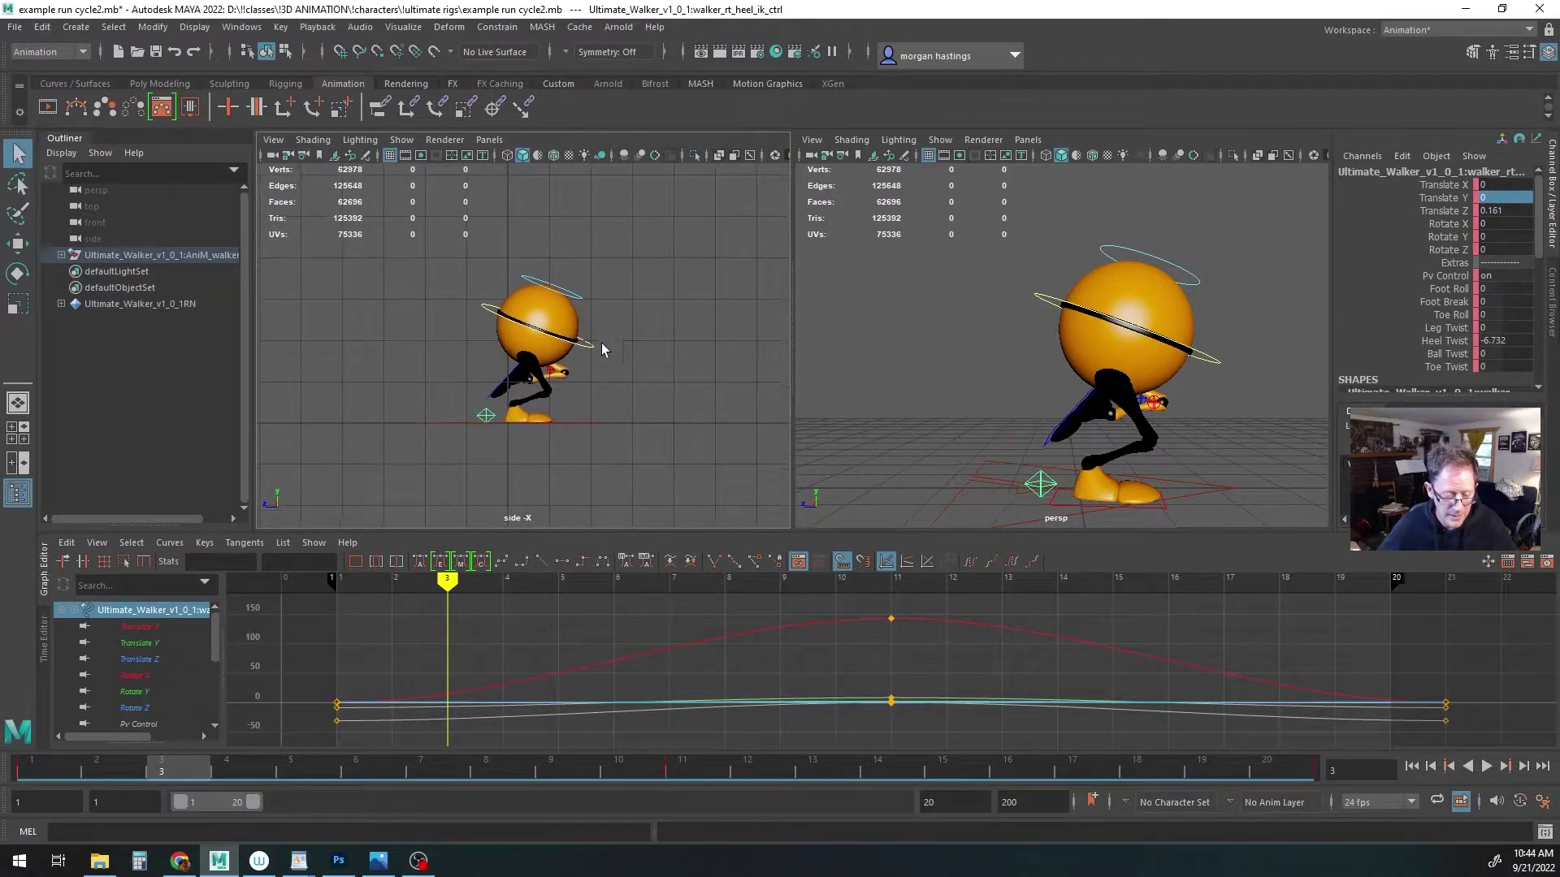
{"action": "left_click", "coordinate": [485, 312]}
{"action": "left_click_drag", "start_coordinate": [962, 415], "coordinate": [1092, 407], "text": "alt"}
{"action": "right_click_drag", "start_coordinate": [958, 409], "coordinate": [1113, 421], "text": "alt"}
{"action": "middle_click_drag", "start_coordinate": [1114, 422], "coordinate": [1124, 366], "text": "alt"}
{"action": "mouse_move", "coordinate": [1124, 366]}
{"action": "right_mouse_down", "text": "alt"}
{"action": "mouse_move", "coordinate": [1024, 397]}
{"action": "mouse_move", "coordinate": [1109, 305]}
{"action": "right_mouse_up", "text": "alt"}
{"action": "key", "text": "4"}
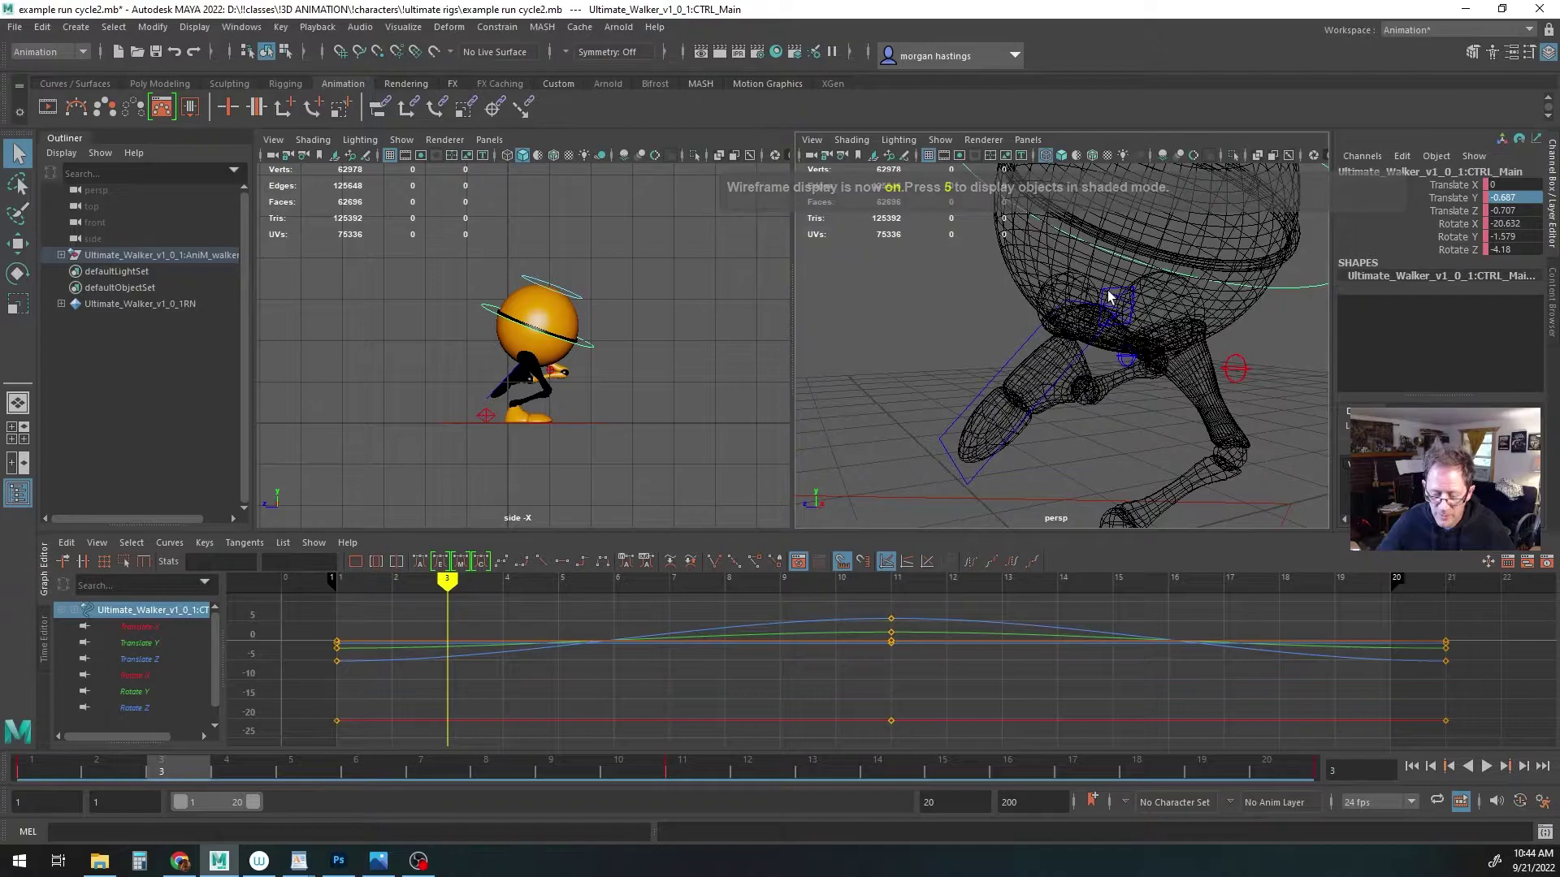
Select the main body control together with both heel controls and key the down pose at frame 3
{"action": "left_click", "coordinate": [1110, 297]}
{"action": "left_click_drag", "start_coordinate": [1110, 298], "coordinate": [1170, 333], "text": "alt"}
{"action": "left_click", "coordinate": [975, 457]}
{"action": "left_click", "coordinate": [1196, 291]}
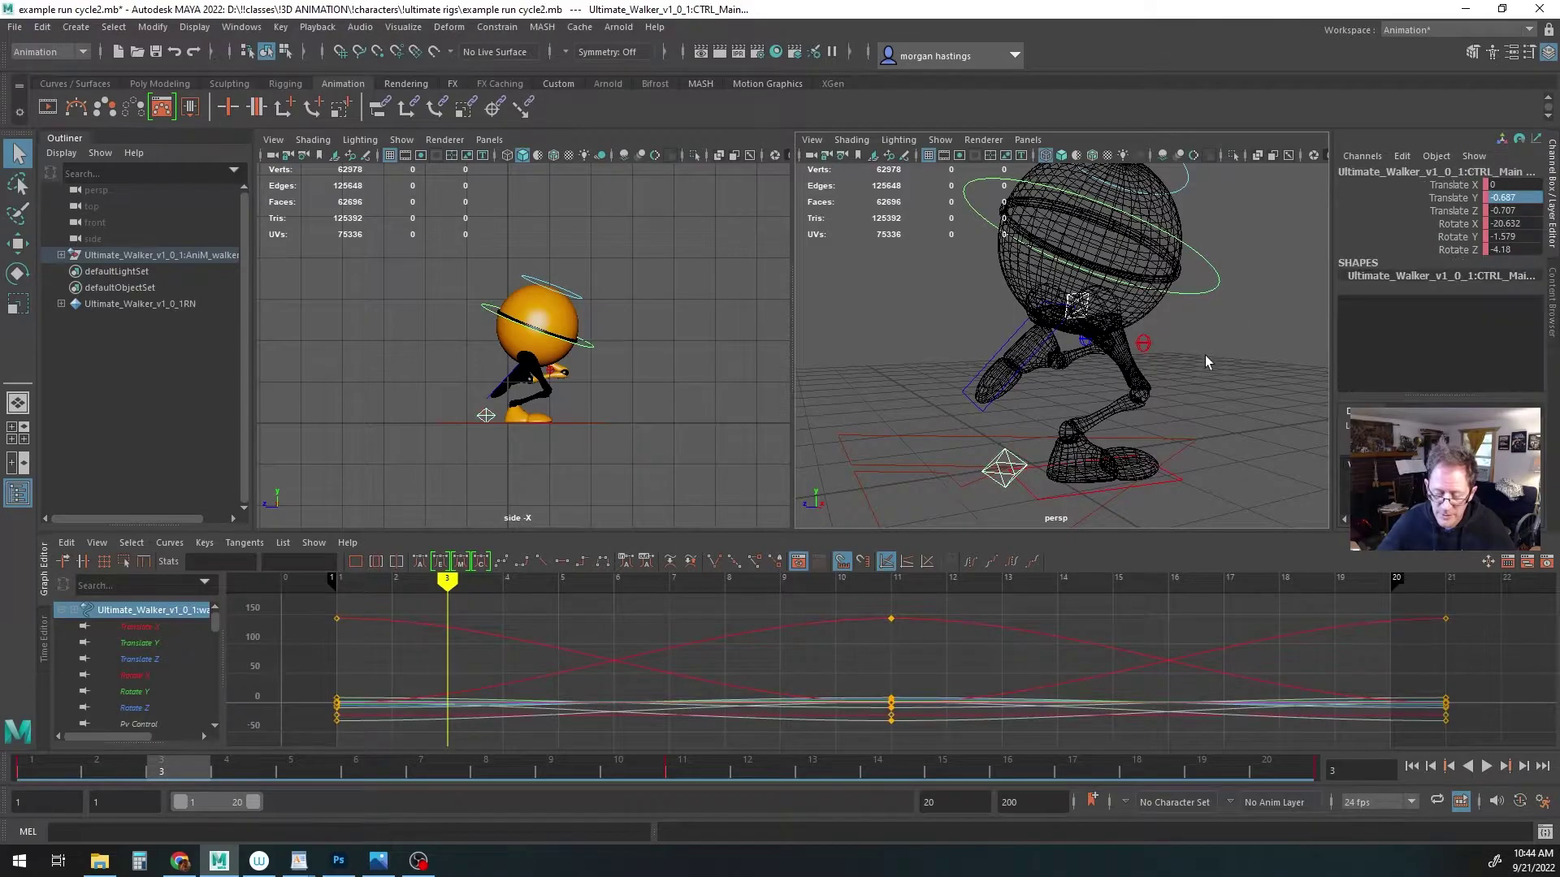
{"action": "left_click", "coordinate": [1198, 298]}
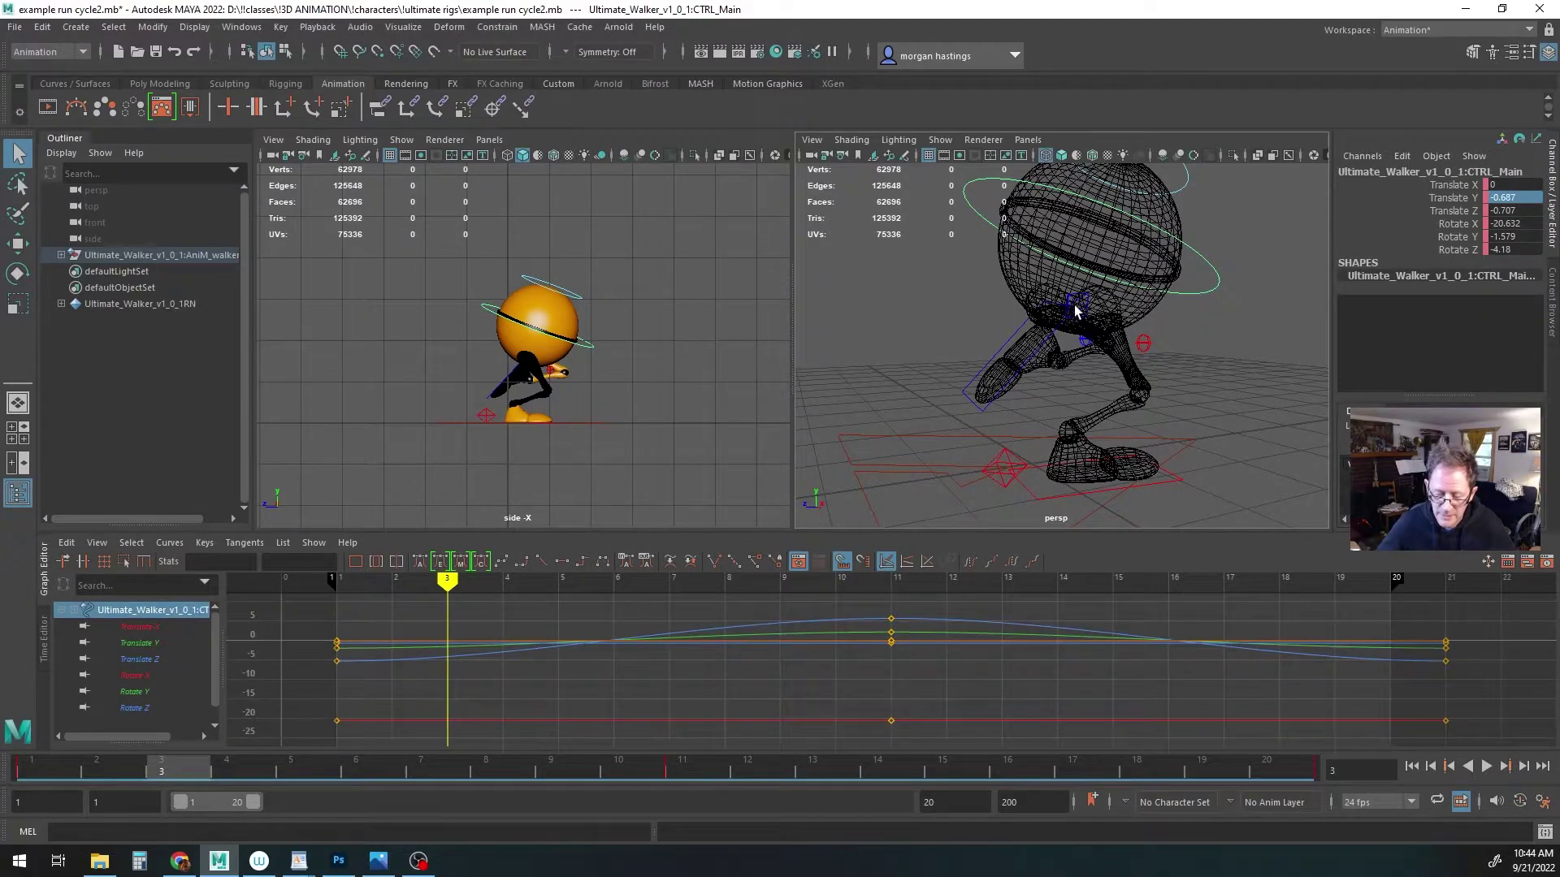
{"action": "left_click", "coordinate": [1076, 308]}
{"action": "left_click", "coordinate": [1225, 319]}
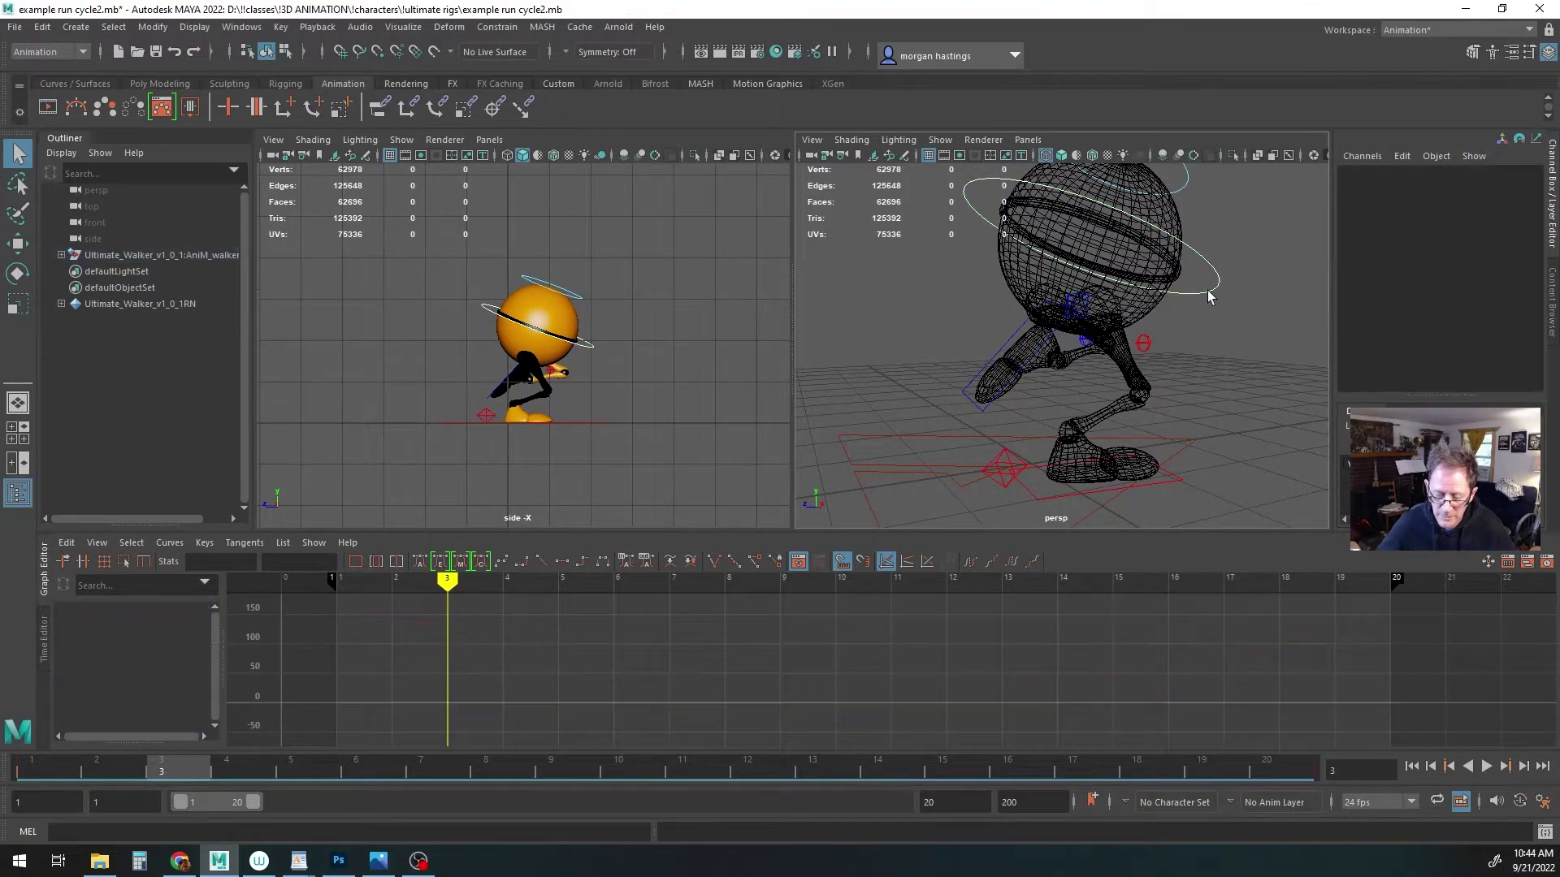
{"action": "left_click", "coordinate": [1209, 292]}
{"action": "left_click", "coordinate": [1079, 296], "text": "shift"}
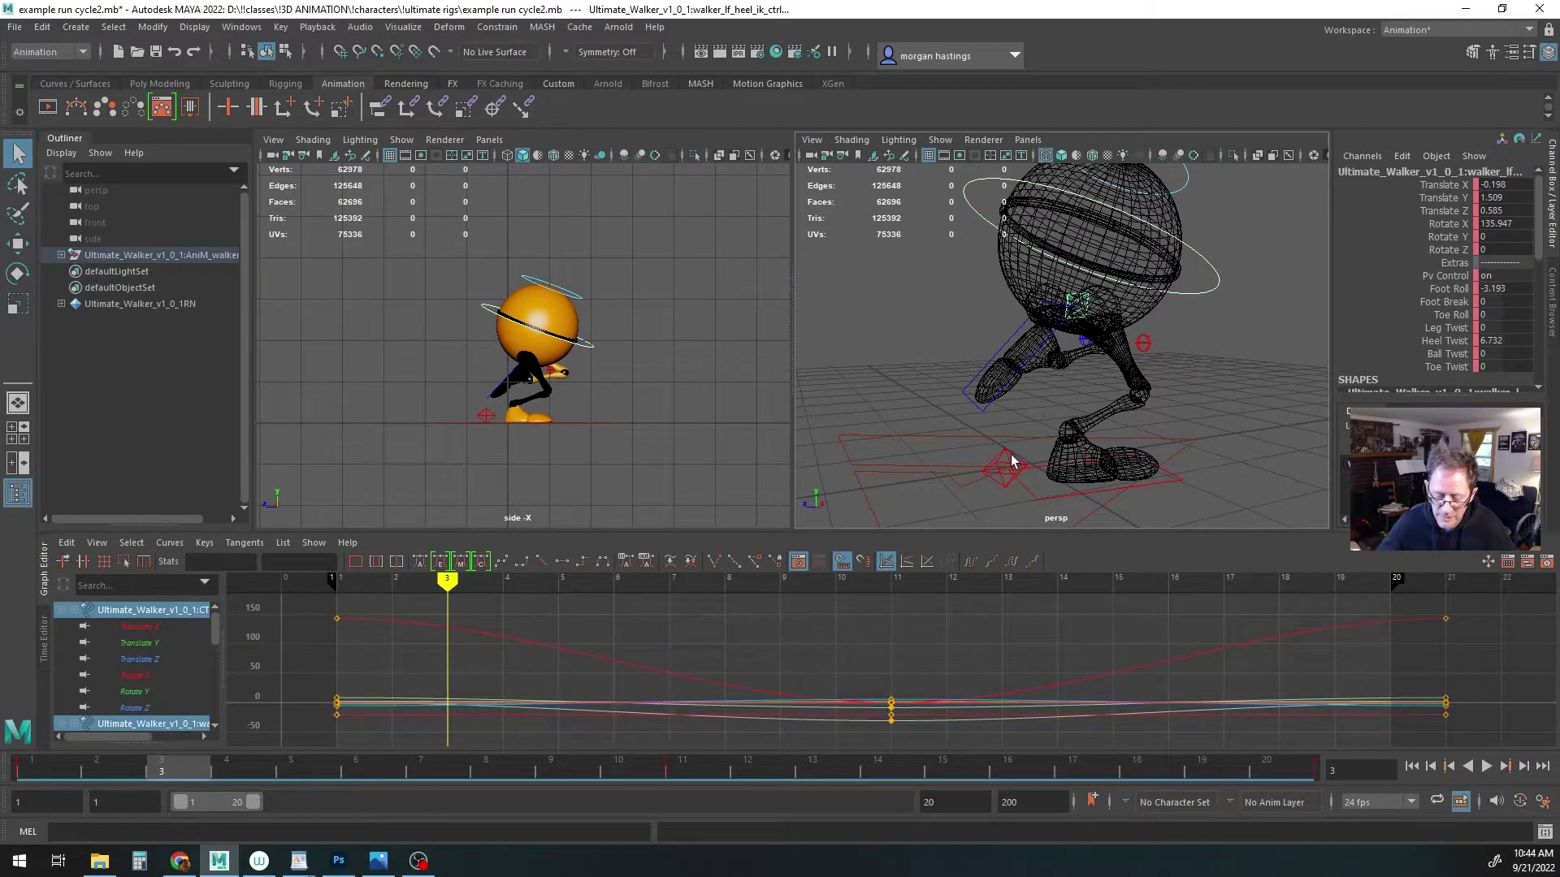
{"action": "left_click", "coordinate": [1011, 457], "text": "shift"}
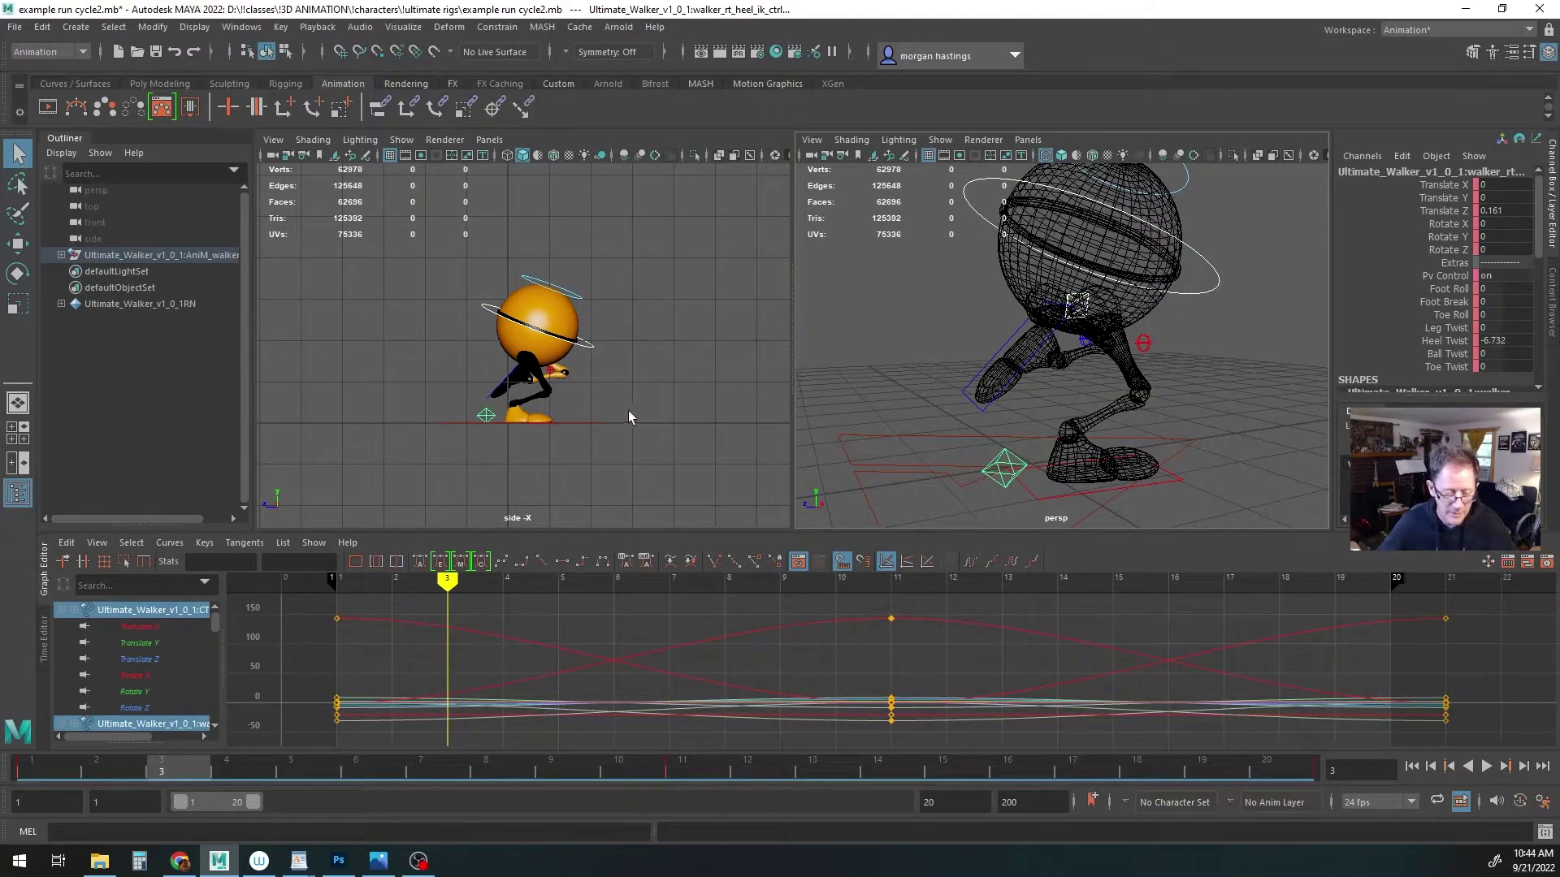
{"action": "key", "text": "s"}
Select both knee pole vector controls and move them forward, away from the knees, to about Translate Z 2.228
{"action": "left_click_drag", "start_coordinate": [1092, 347], "coordinate": [1097, 399], "text": "alt"}
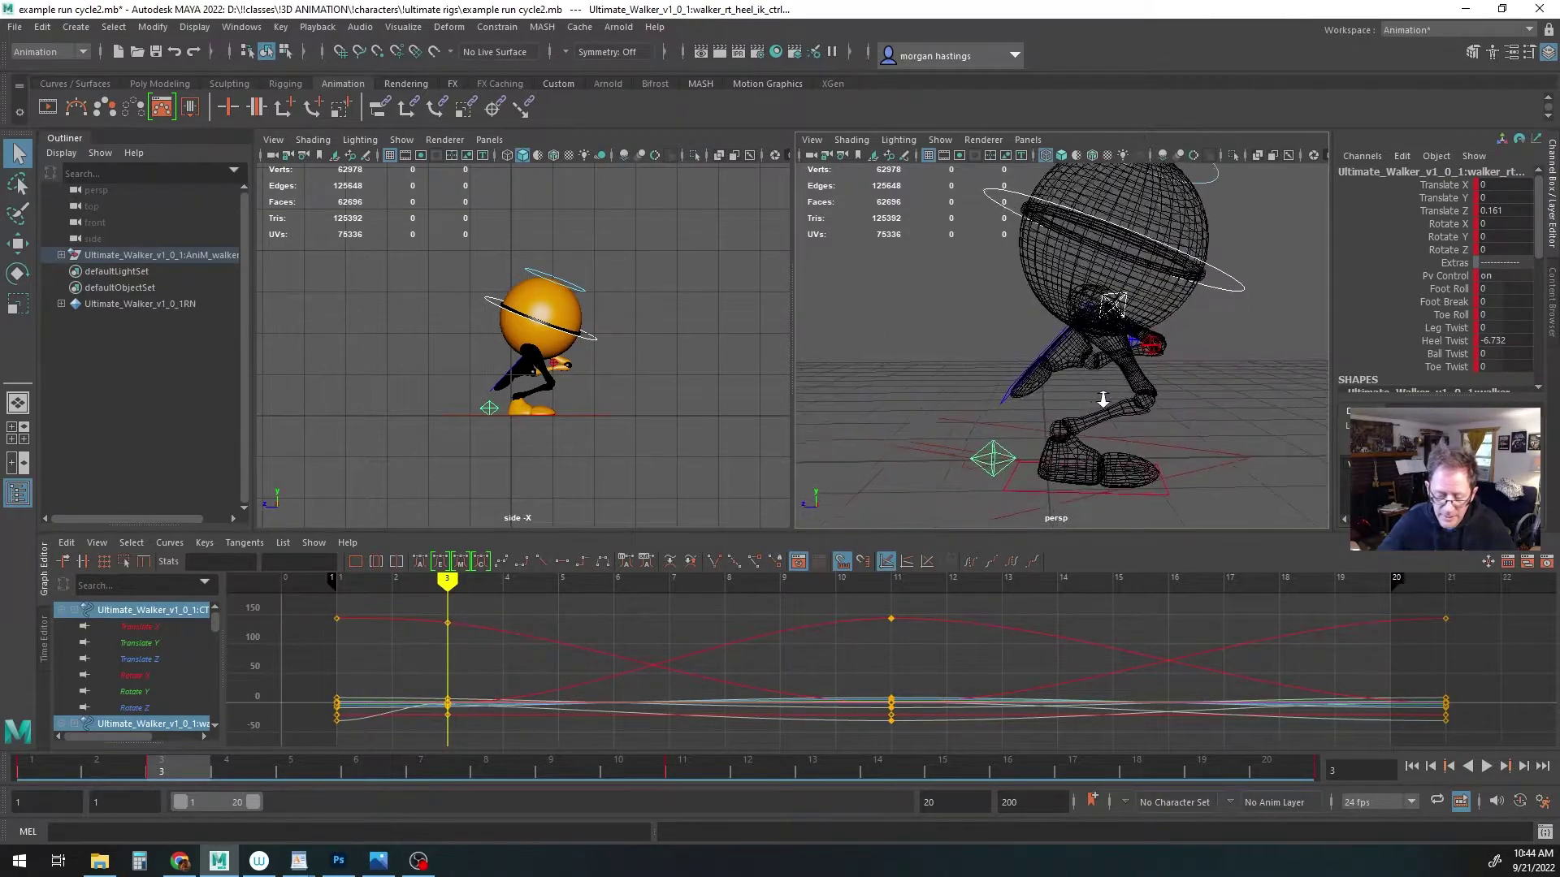
{"action": "right_click_drag", "start_coordinate": [1098, 399], "coordinate": [1138, 359], "text": "alt"}
{"action": "left_click", "coordinate": [1164, 346]}
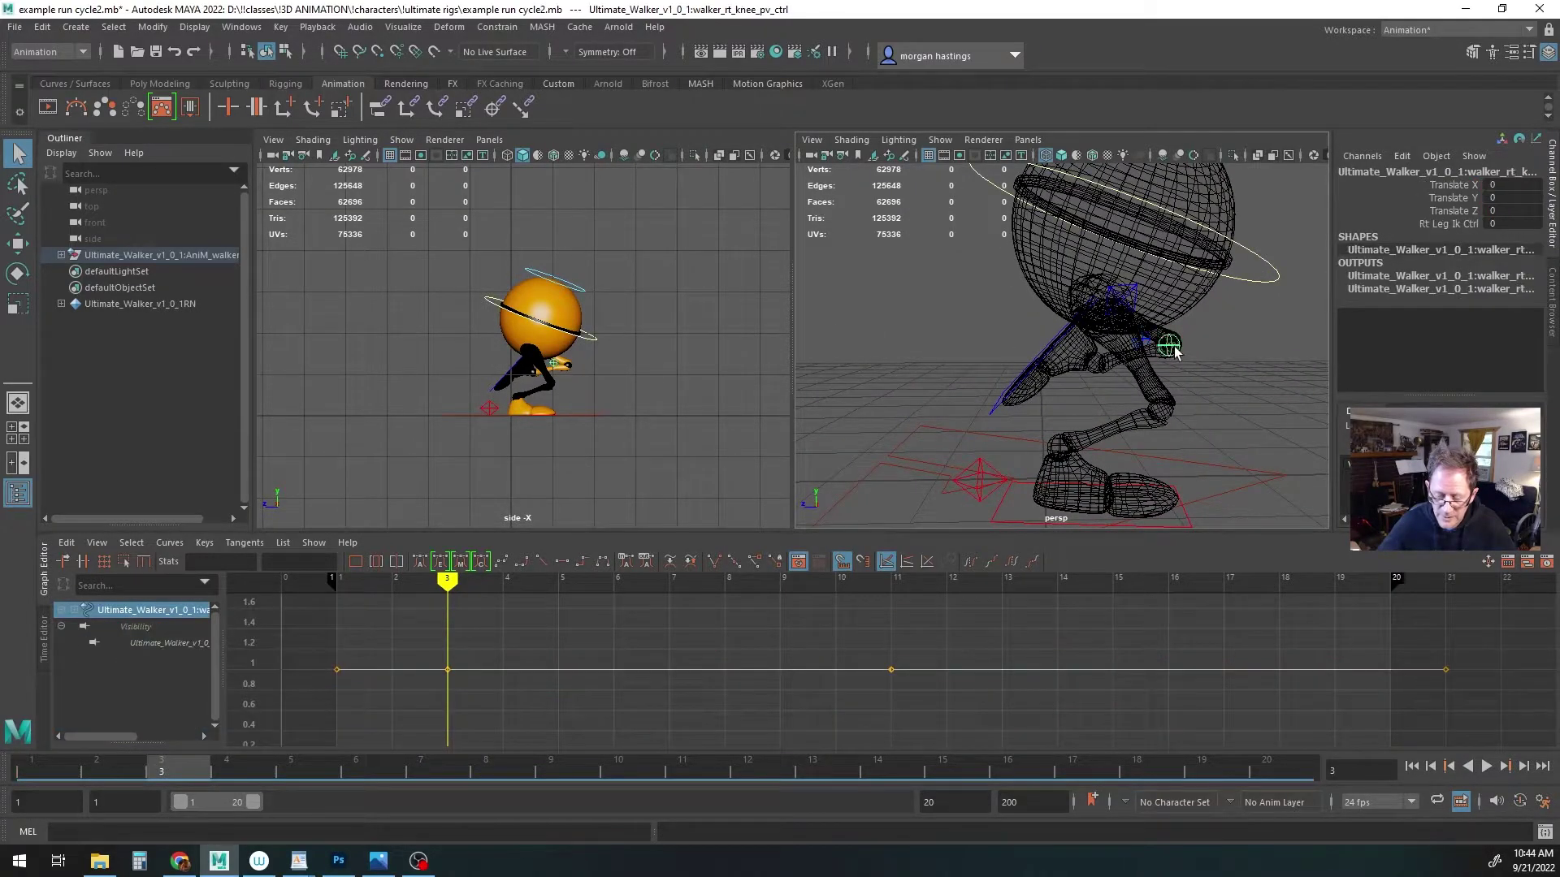
{"action": "left_click", "coordinate": [1146, 345], "text": "shift"}
{"action": "right_click_drag", "start_coordinate": [1139, 416], "coordinate": [1065, 407], "text": "alt"}
{"action": "key", "text": "w"}
{"action": "middle_click_drag", "start_coordinate": [1030, 365], "coordinate": [1134, 340]}
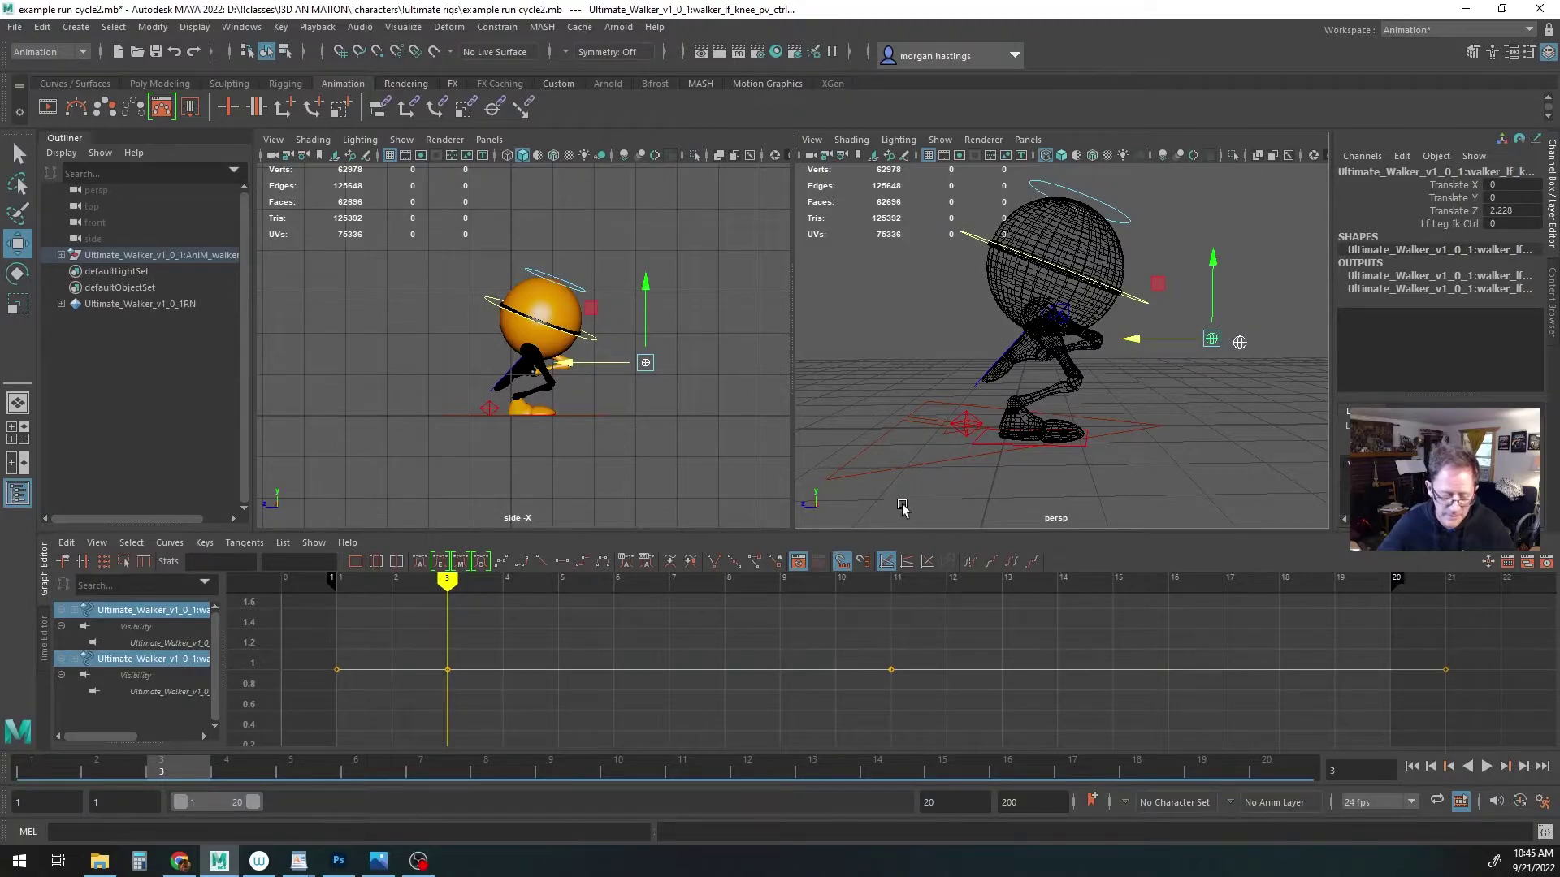
Select both heel controls and the main body control together and key them at frame 3
{"action": "mouse_move", "coordinate": [982, 471]}
{"action": "left_mouse_down", "text": "alt"}
{"action": "mouse_move", "coordinate": [914, 448]}
{"action": "mouse_move", "coordinate": [912, 421]}
{"action": "mouse_move", "coordinate": [895, 422]}
{"action": "mouse_move", "coordinate": [952, 437]}
{"action": "mouse_move", "coordinate": [922, 430]}
{"action": "mouse_move", "coordinate": [967, 411]}
{"action": "mouse_move", "coordinate": [1000, 419]}
{"action": "mouse_move", "coordinate": [990, 428]}
{"action": "left_mouse_up", "text": "alt"}
{"action": "key", "text": "6"}
{"action": "right_click_drag", "start_coordinate": [989, 428], "coordinate": [1146, 426], "text": "alt"}
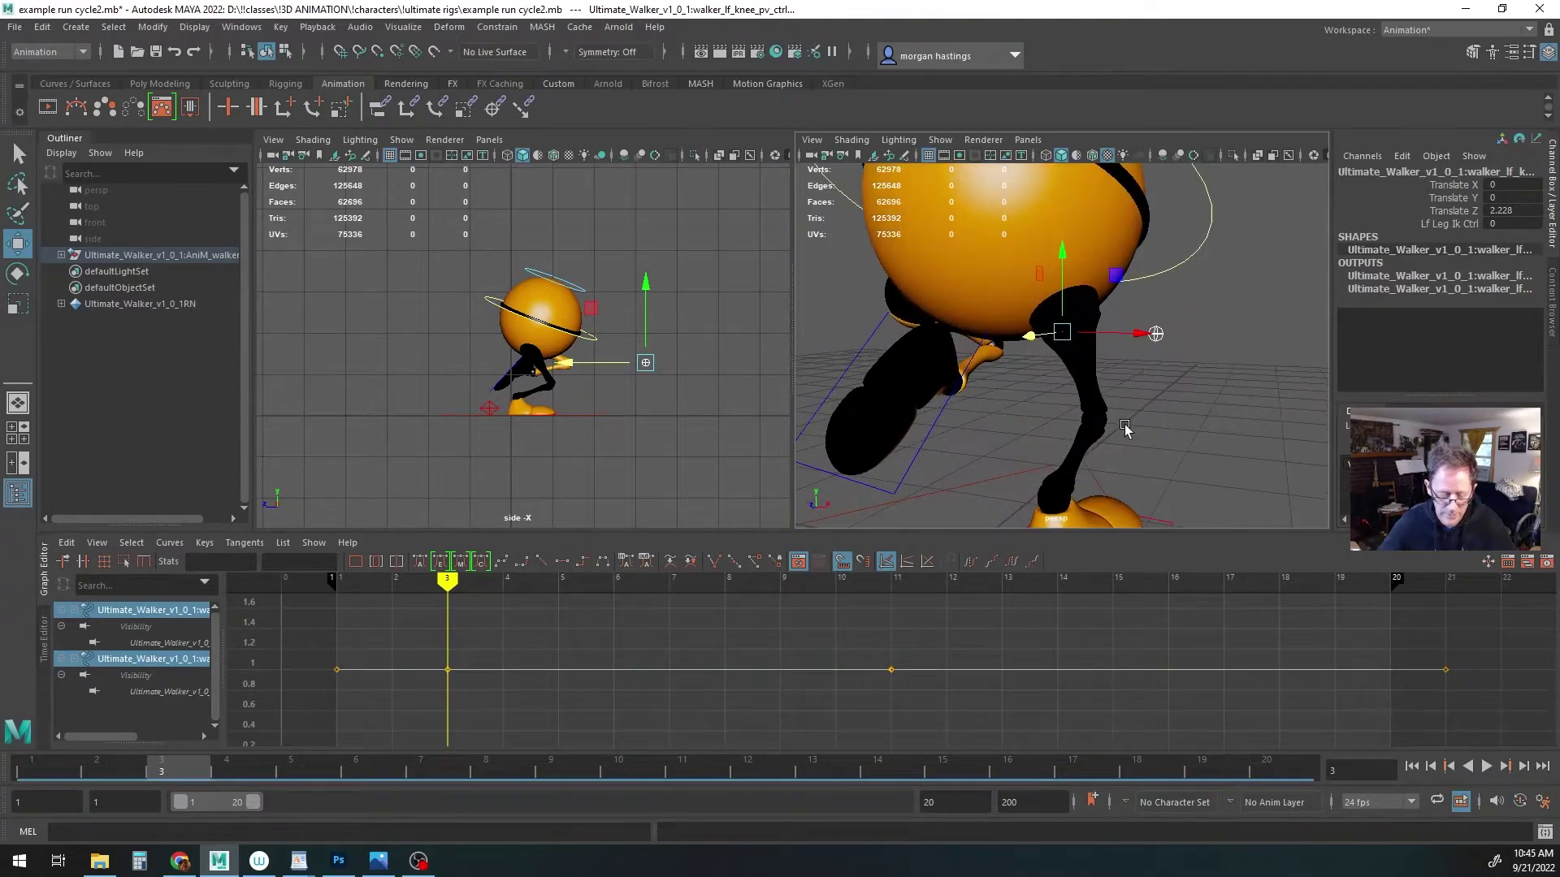
{"action": "key", "text": "4"}
{"action": "left_click", "coordinate": [980, 300]}
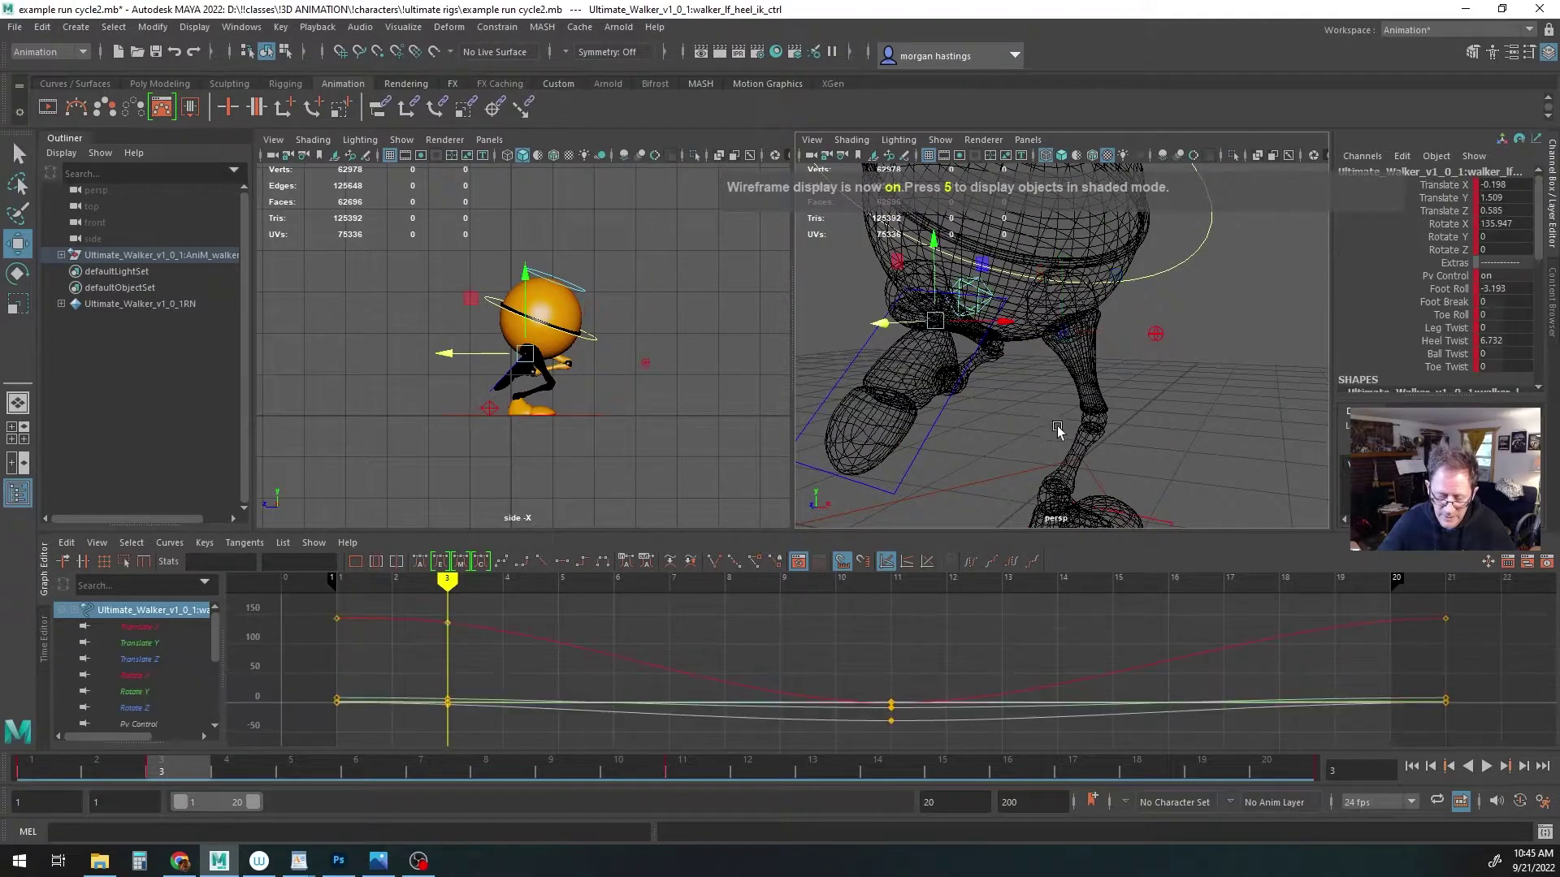
{"action": "middle_click_drag", "start_coordinate": [1057, 426], "coordinate": [1058, 322], "text": "alt"}
{"action": "right_click_drag", "start_coordinate": [1059, 322], "coordinate": [1022, 401], "text": "alt"}
{"action": "key", "text": "q"}
{"action": "left_click", "coordinate": [1007, 406], "text": "shift"}
{"action": "right_click_drag", "start_coordinate": [1112, 420], "coordinate": [1114, 286], "text": "alt"}
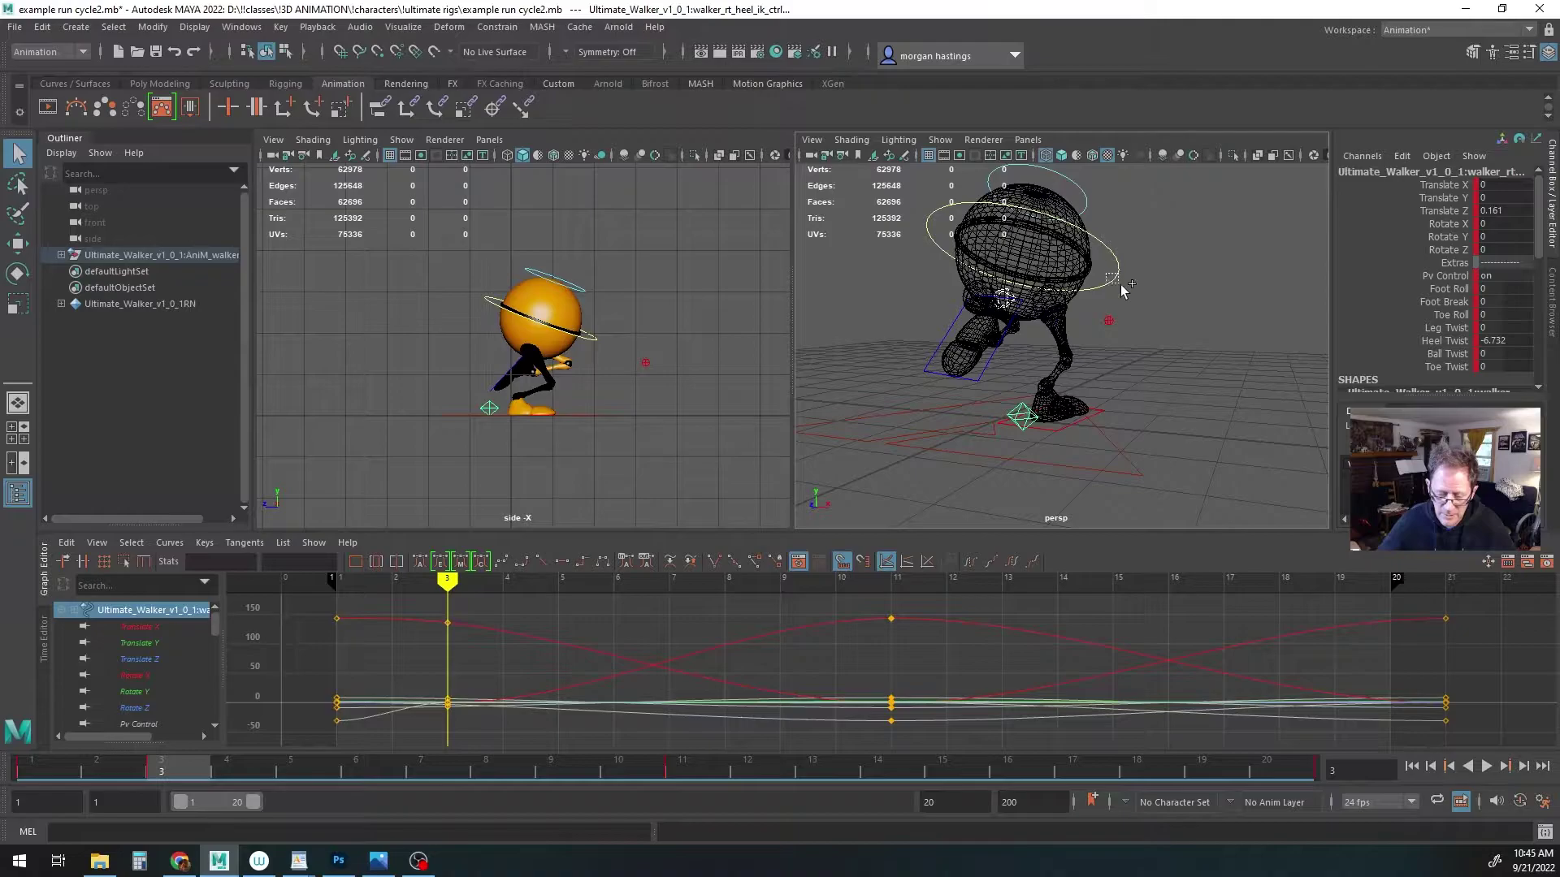
{"action": "left_click", "coordinate": [1118, 281], "text": "shift"}
{"action": "left_click_drag", "start_coordinate": [1098, 428], "coordinate": [901, 424], "text": "alt"}
{"action": "left_click", "coordinate": [537, 561]}
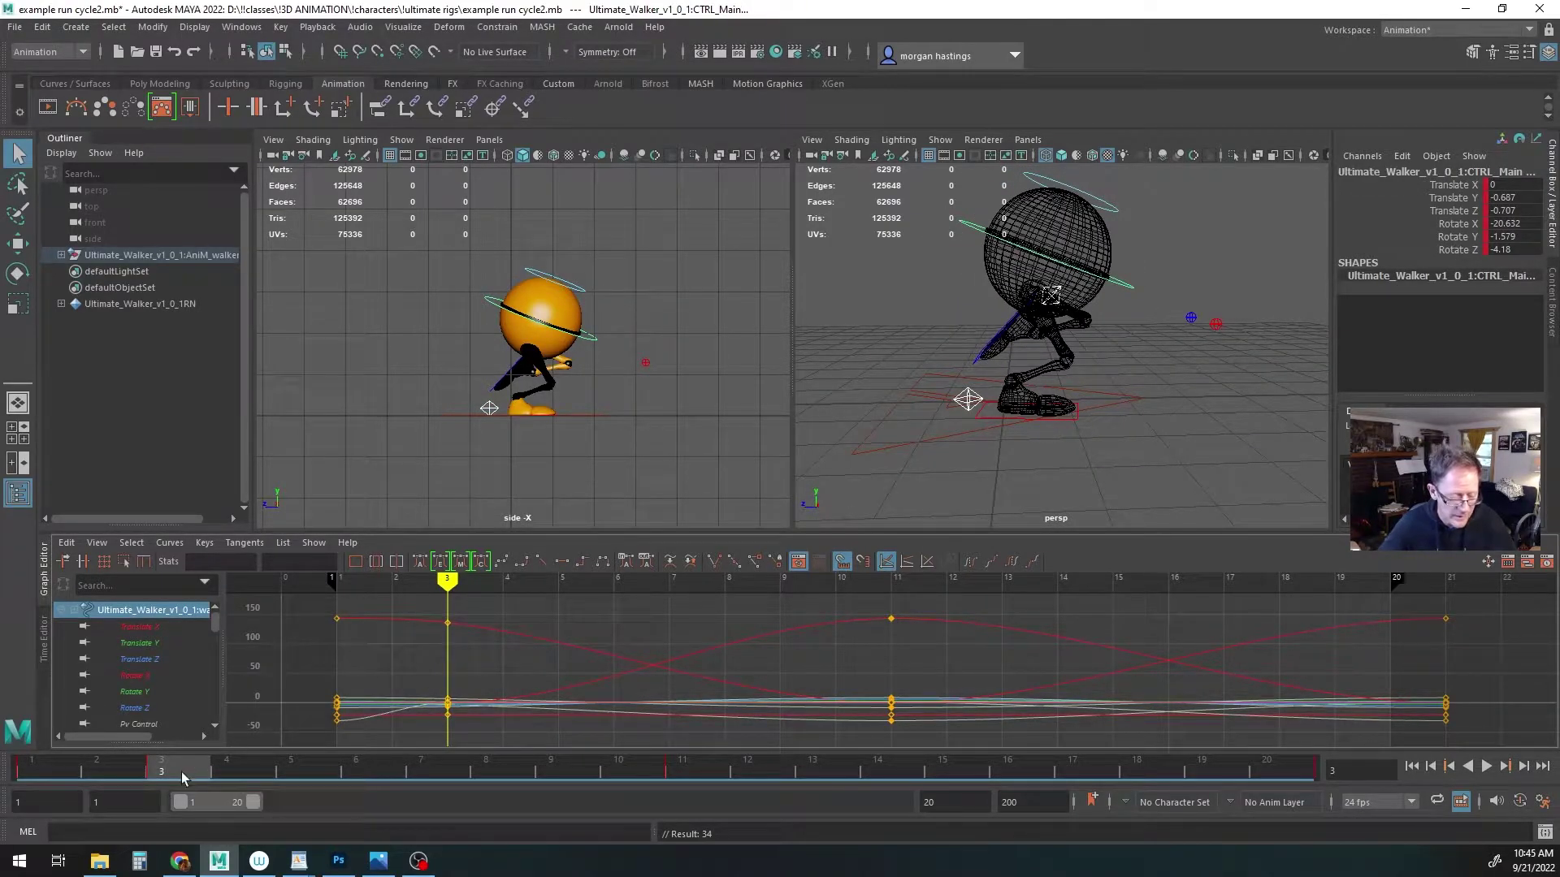
{"action": "mouse_move", "coordinate": [158, 766]}
{"action": "left_mouse_down"}
{"action": "mouse_move", "coordinate": [31, 765]}
{"action": "mouse_move", "coordinate": [179, 782]}
{"action": "left_mouse_up"}
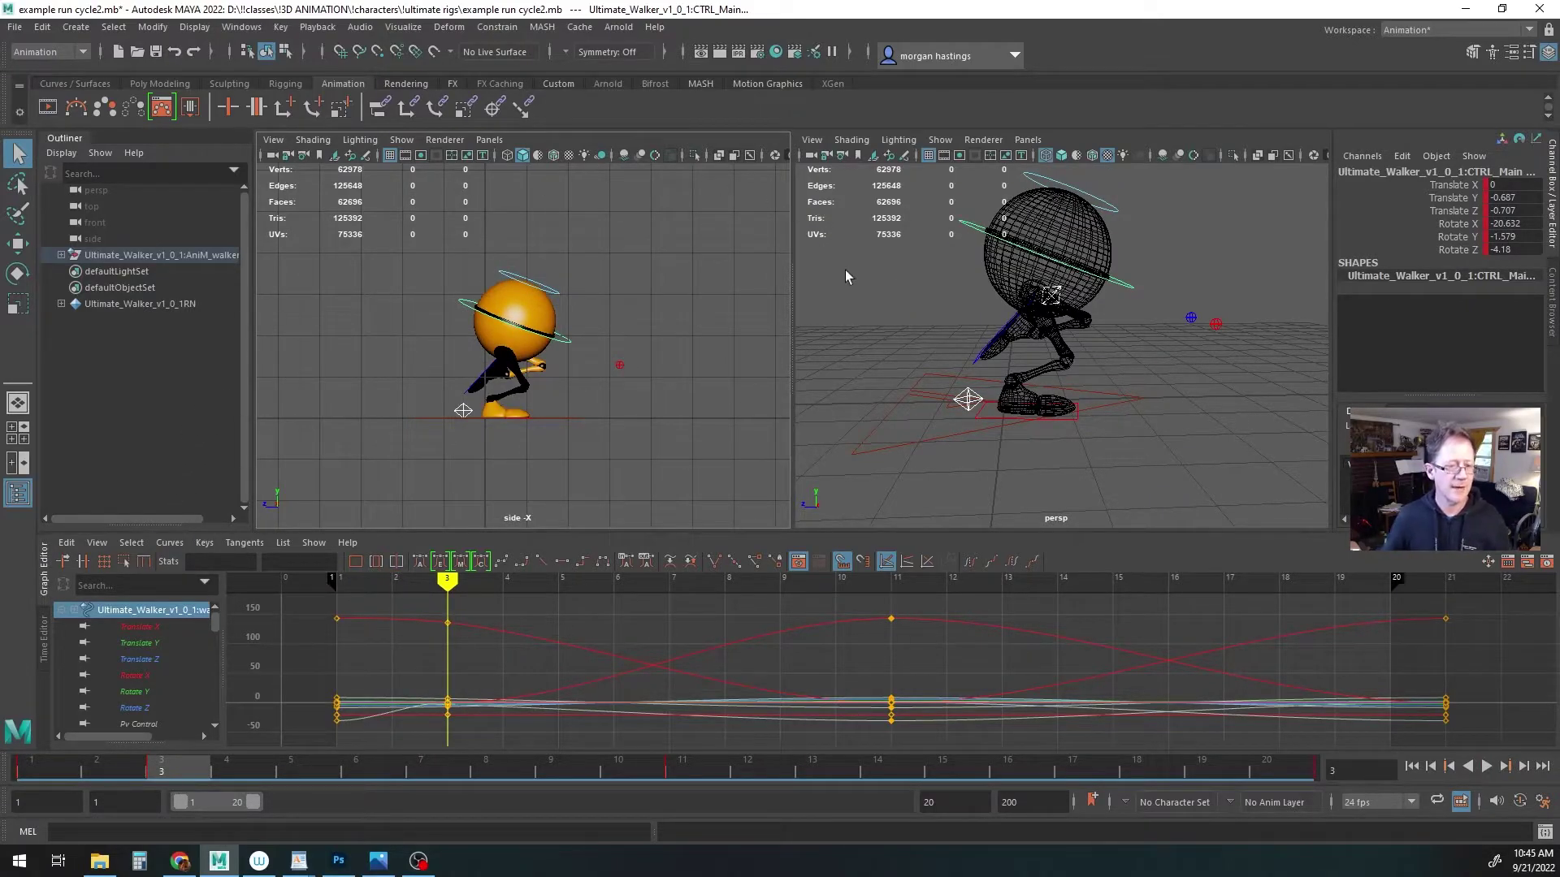
{"action": "left_click_drag", "start_coordinate": [601, 0], "coordinate": [854, 0]}
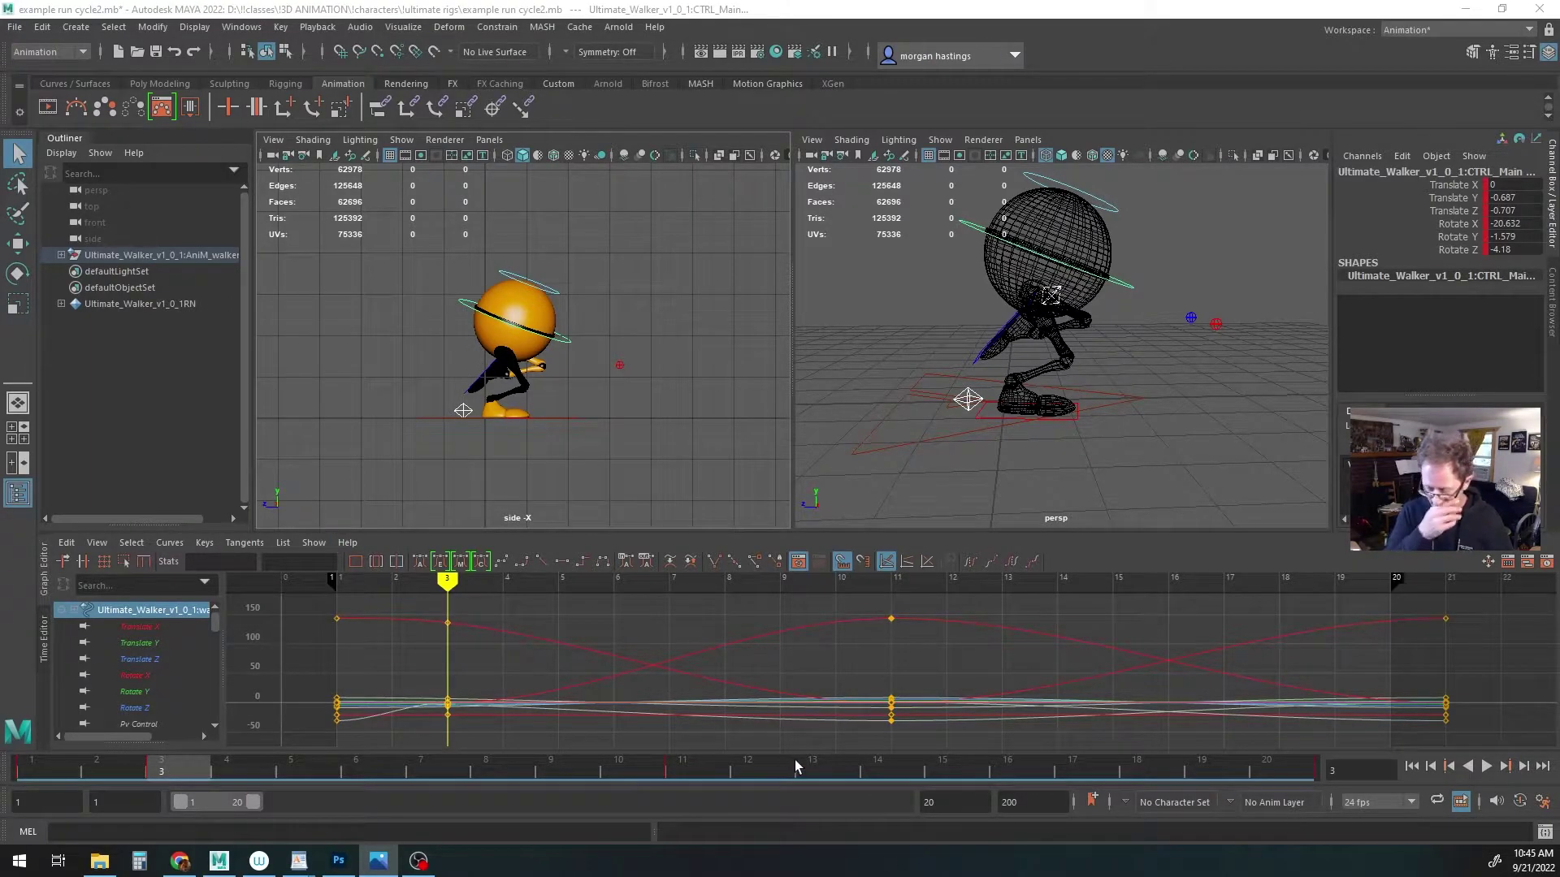
Copy the left heel control's key from frame 3 and paste it onto the right heel control at frame 13
{"action": "left_click_drag", "start_coordinate": [979, 260], "coordinate": [894, 347], "text": "alt"}
{"action": "left_click", "coordinate": [894, 346]}
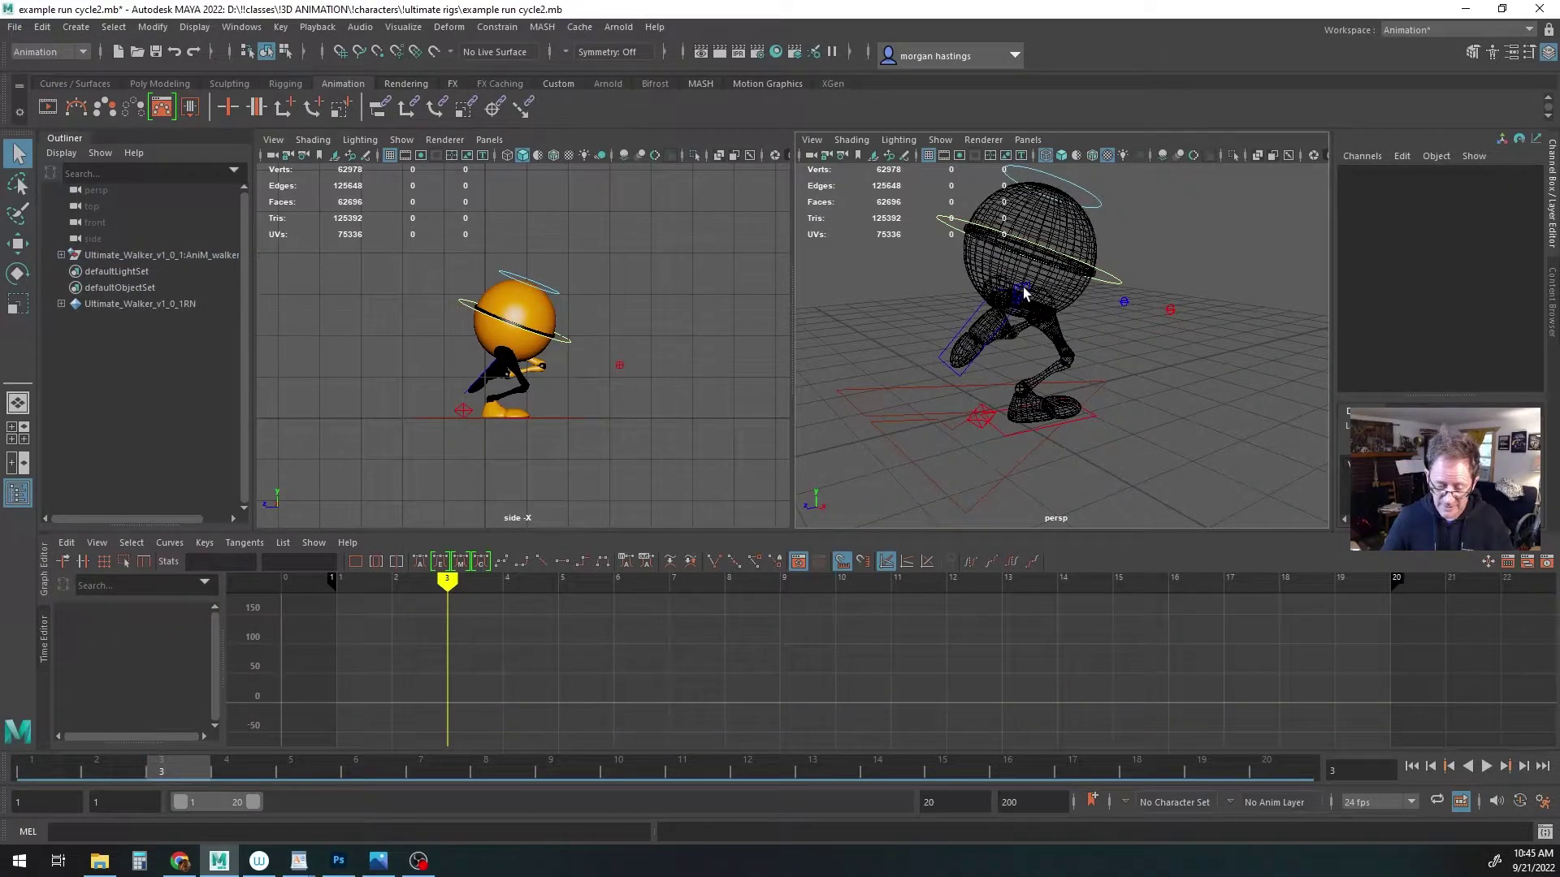
{"action": "left_click", "coordinate": [1023, 294]}
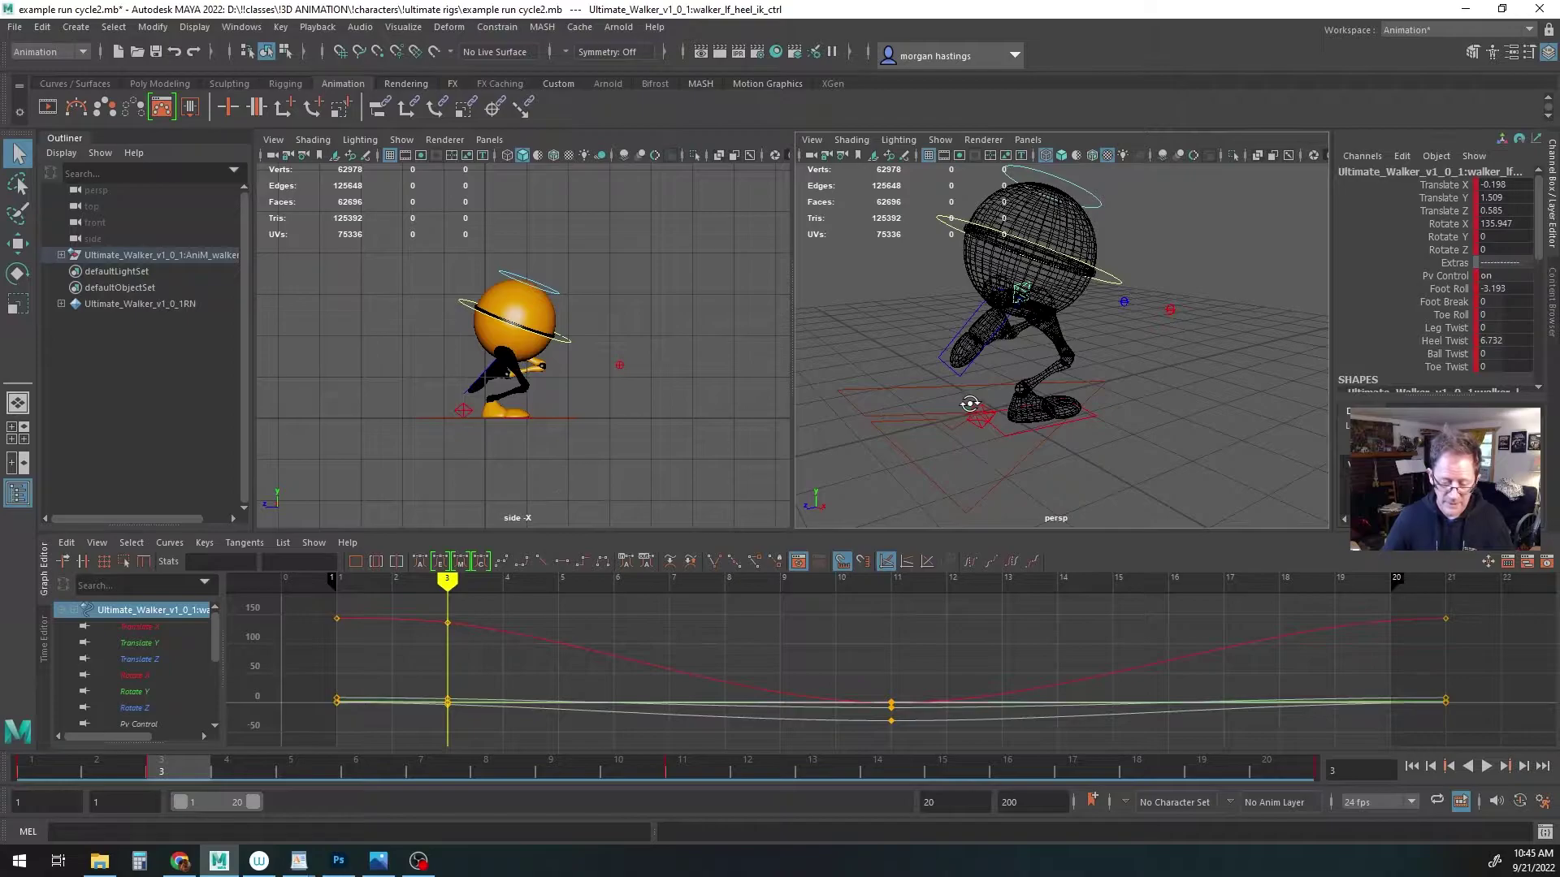
{"action": "right_click", "coordinate": [170, 768]}
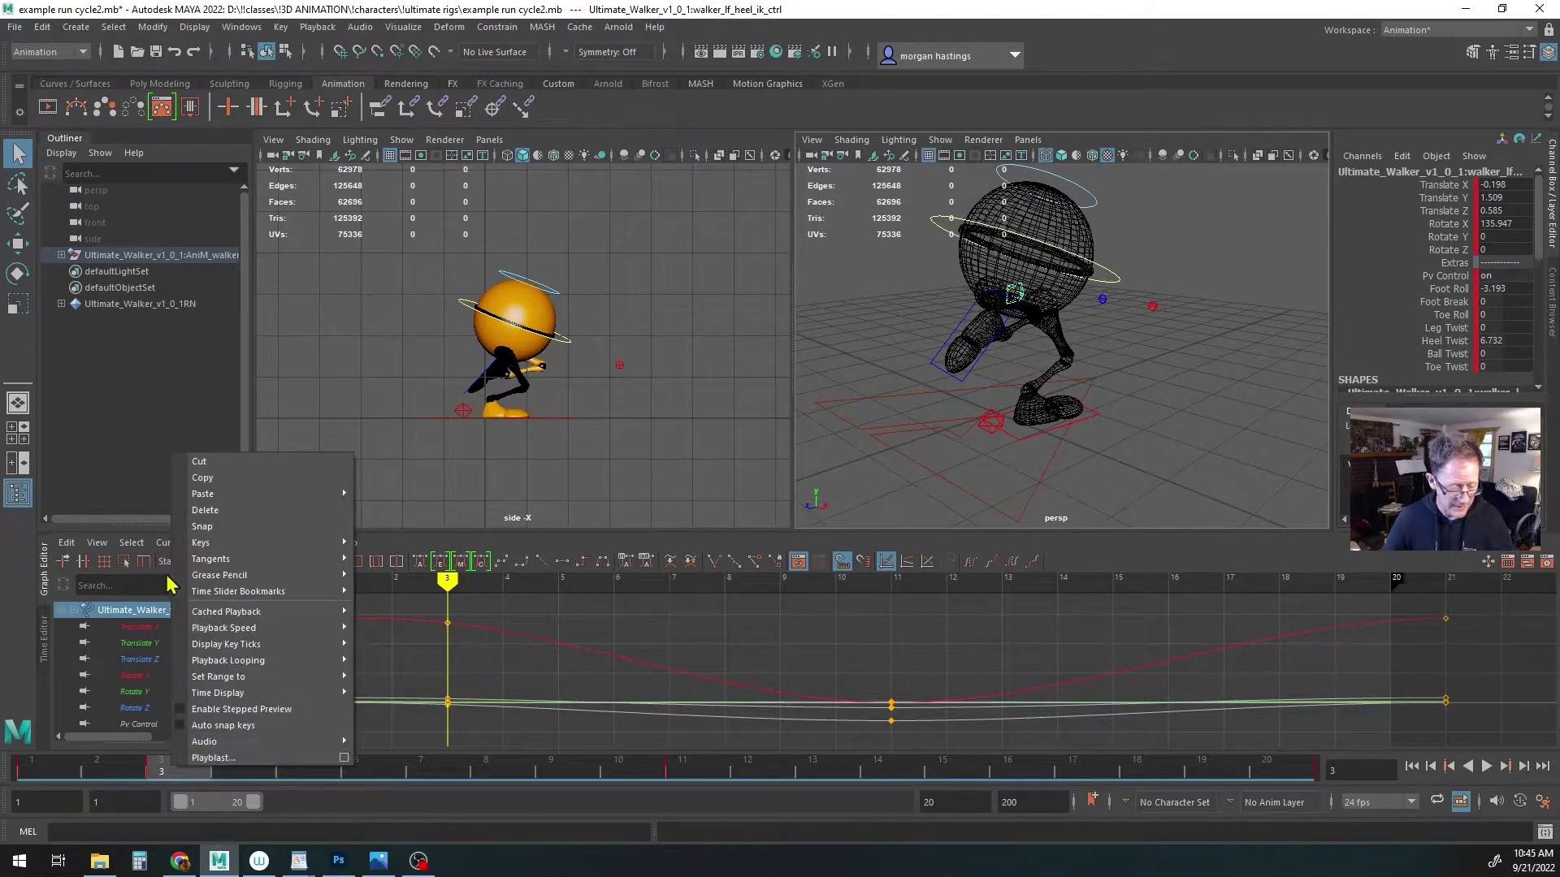
{"action": "left_click", "coordinate": [203, 478]}
{"action": "left_click", "coordinate": [821, 770]}
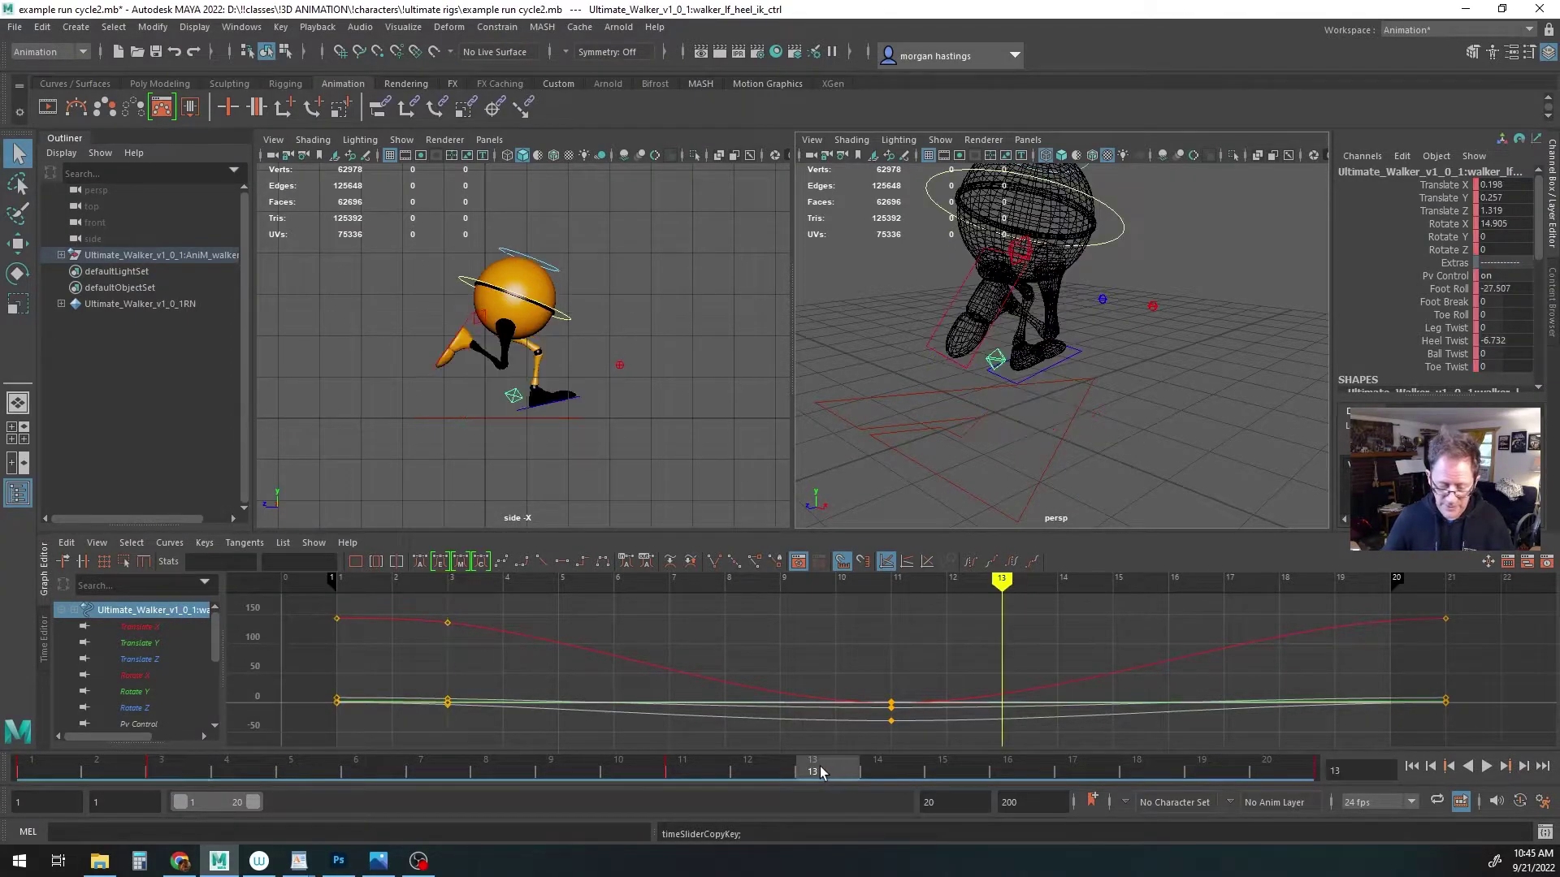
{"action": "left_click_drag", "start_coordinate": [1072, 318], "coordinate": [1062, 431], "text": "alt"}
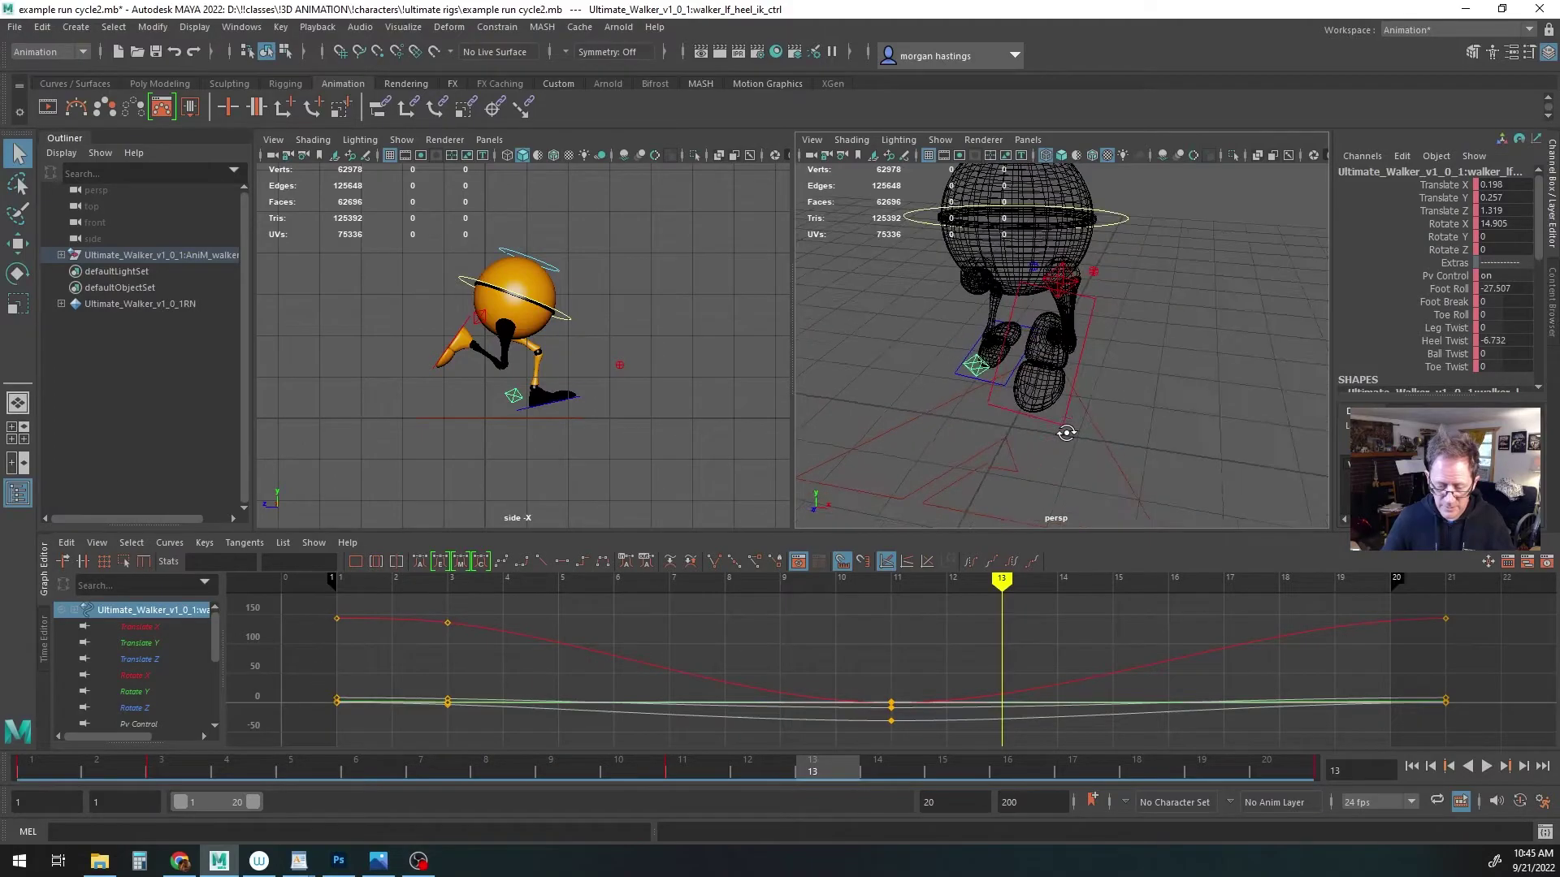
{"action": "left_click", "coordinate": [1060, 280]}
{"action": "right_click", "coordinate": [848, 777]}
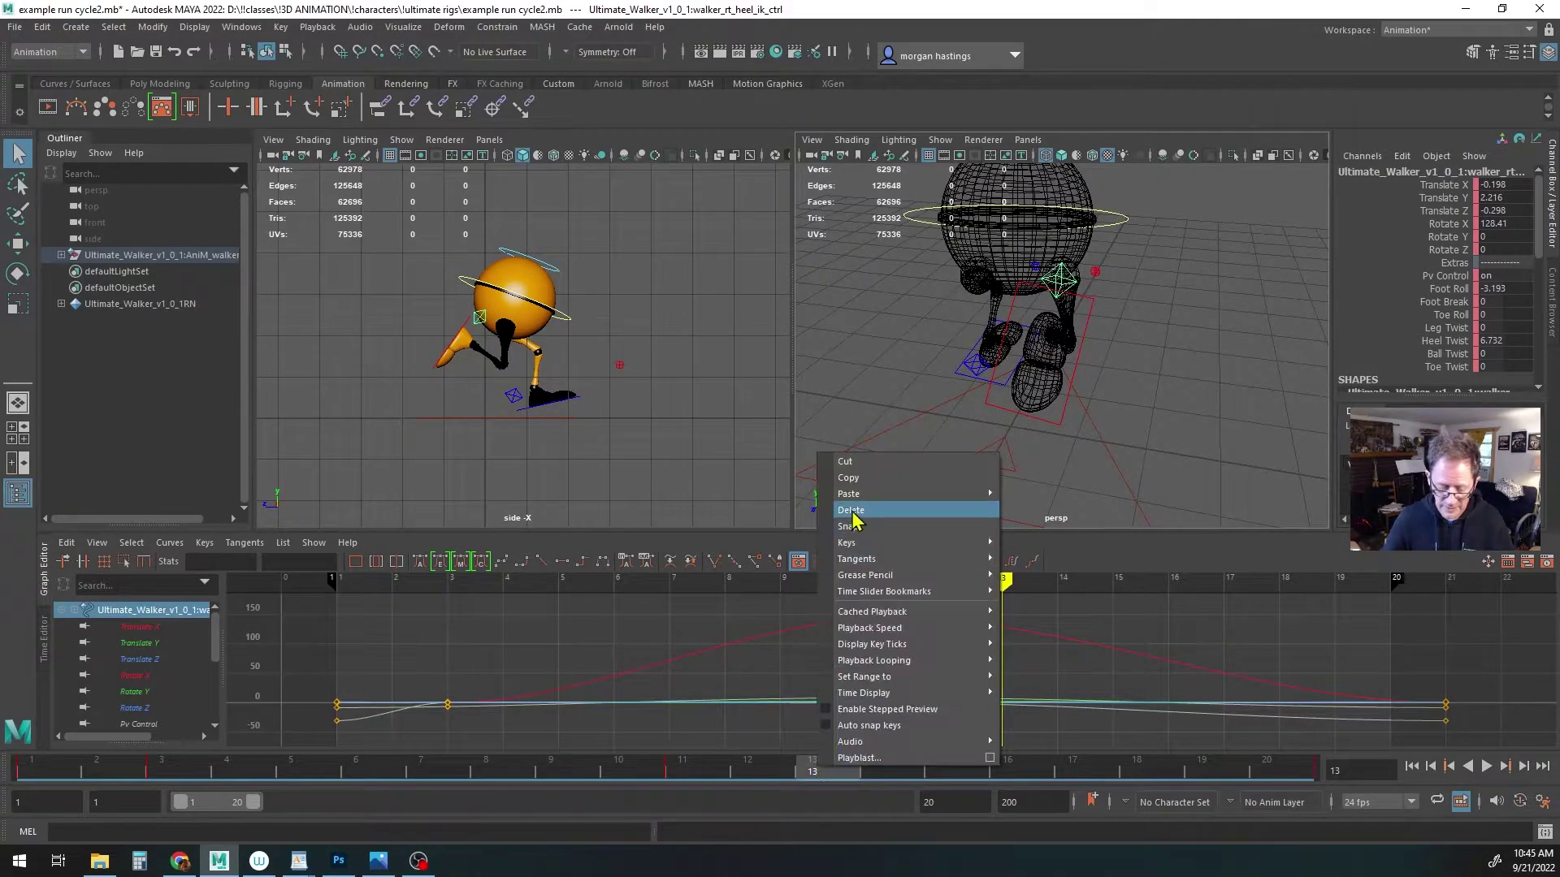
{"action": "mouse_move", "coordinate": [861, 495]}
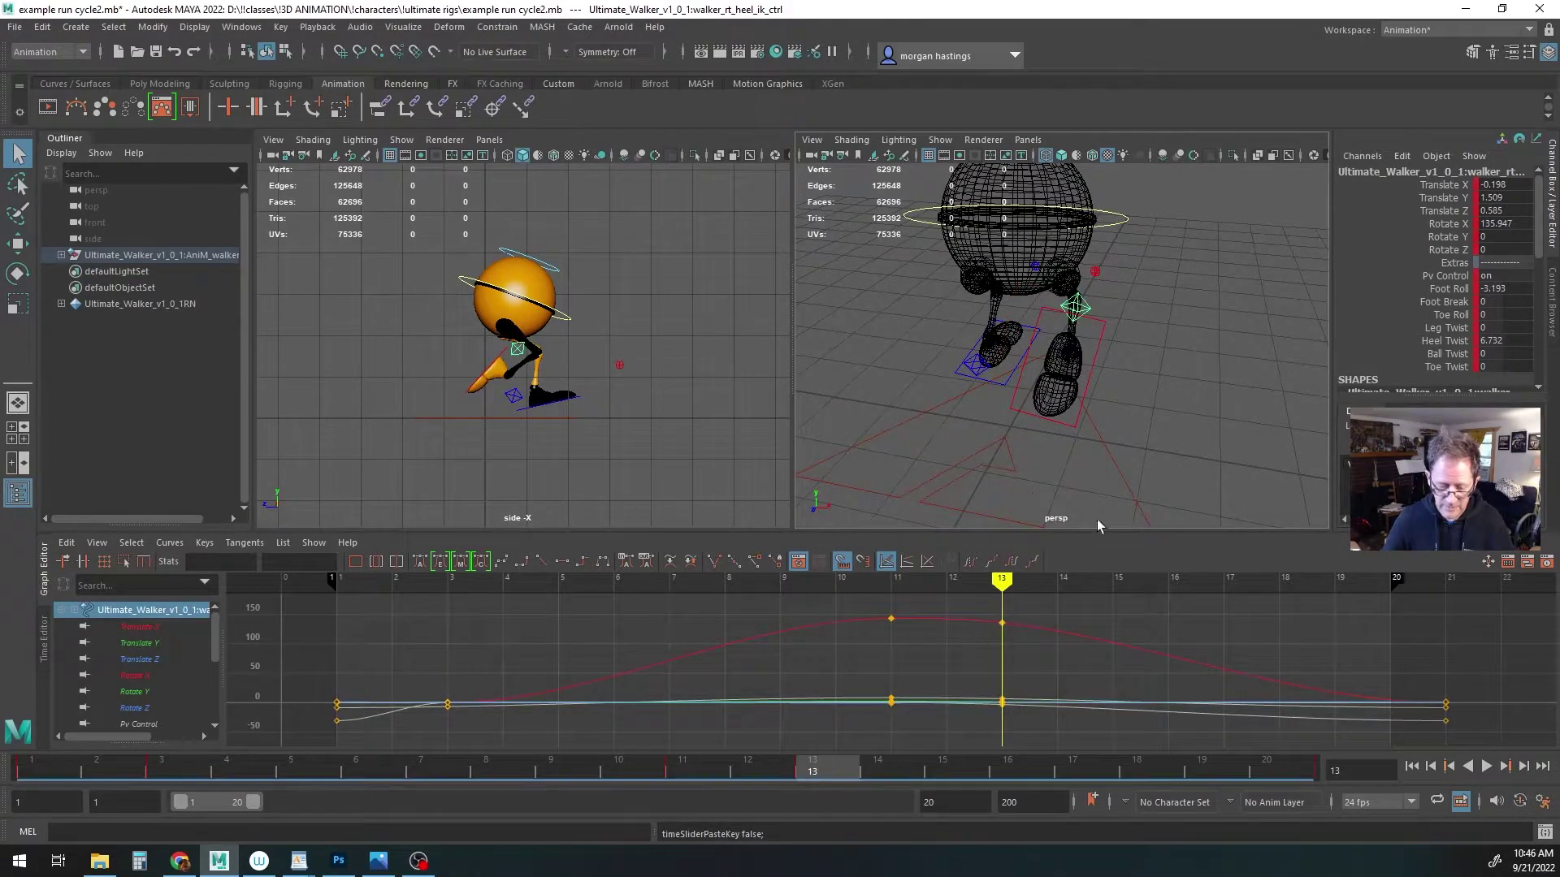
Copy the right heel control's key from frame 3 and paste it onto the left heel control at frame 13
{"action": "left_click", "coordinate": [160, 767]}
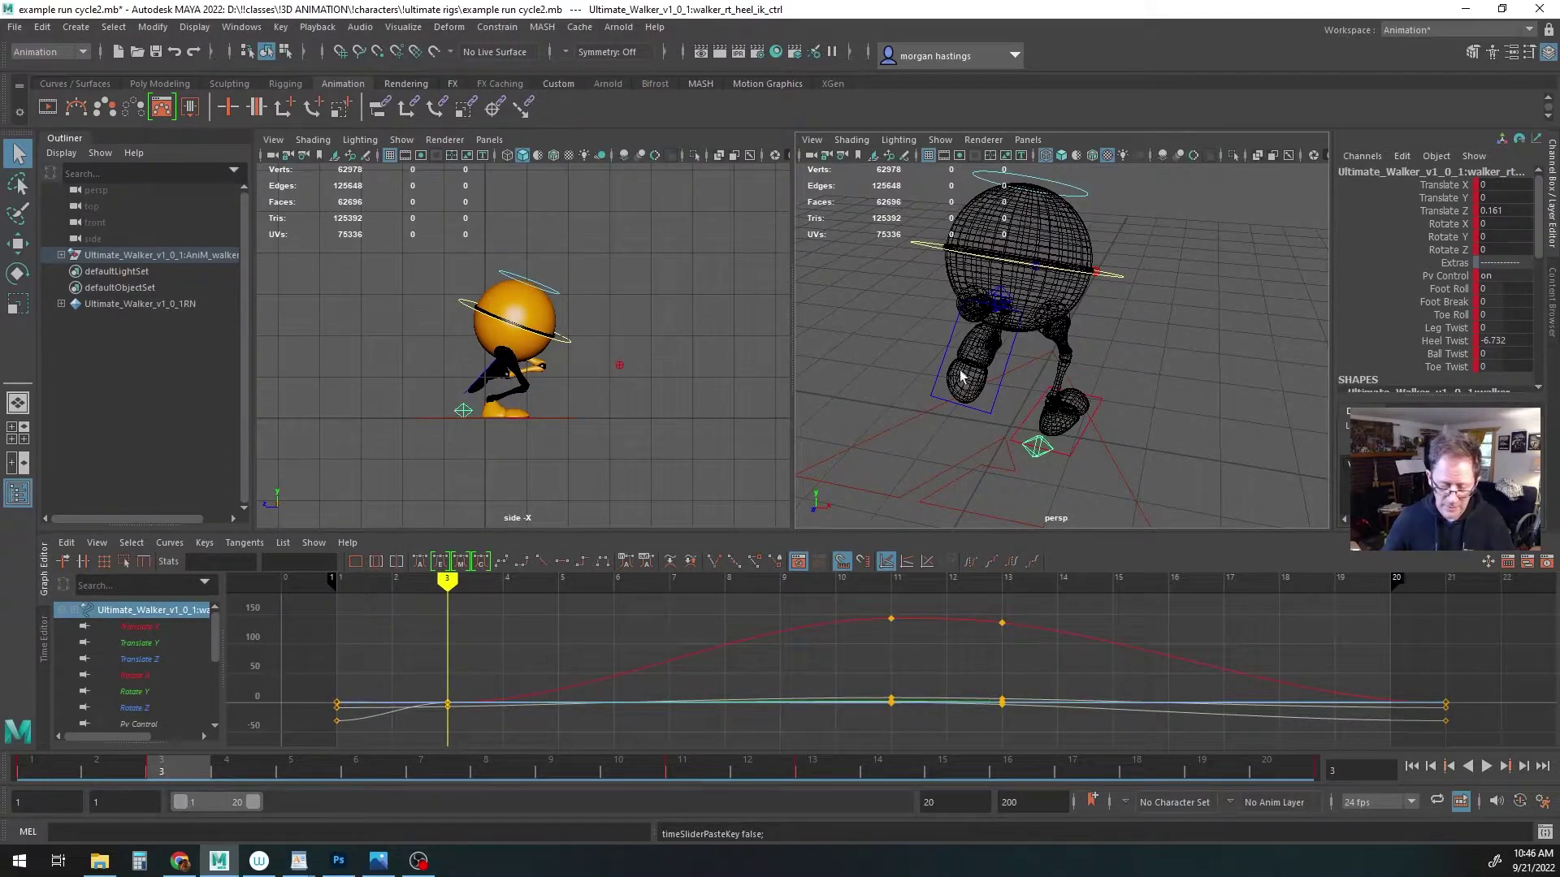
{"action": "right_click", "coordinate": [169, 773]}
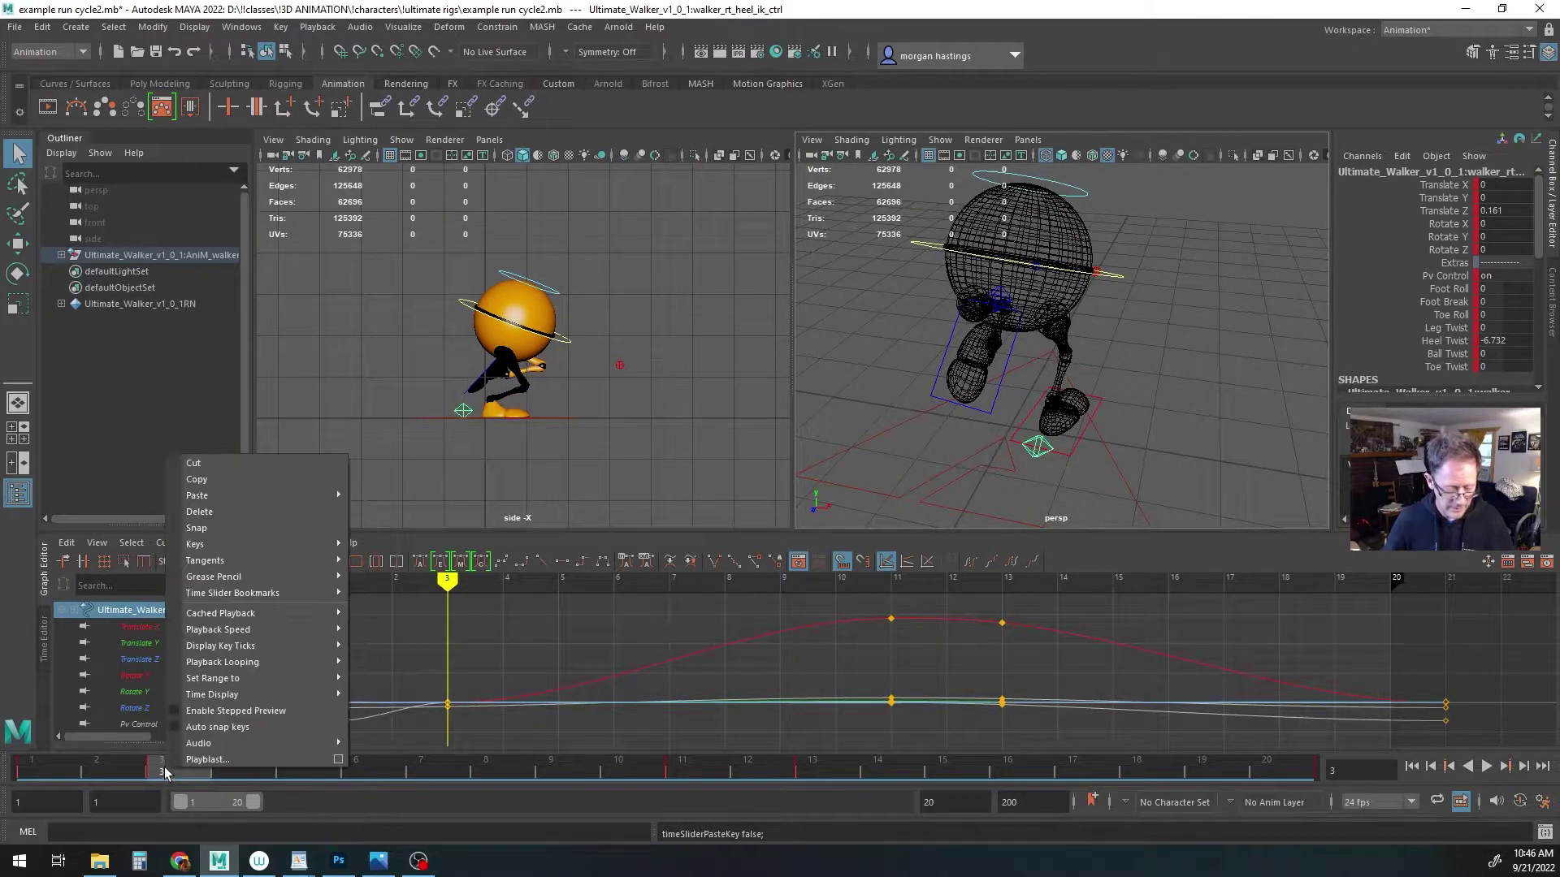
{"action": "left_click", "coordinate": [197, 479]}
{"action": "left_click", "coordinate": [814, 772]}
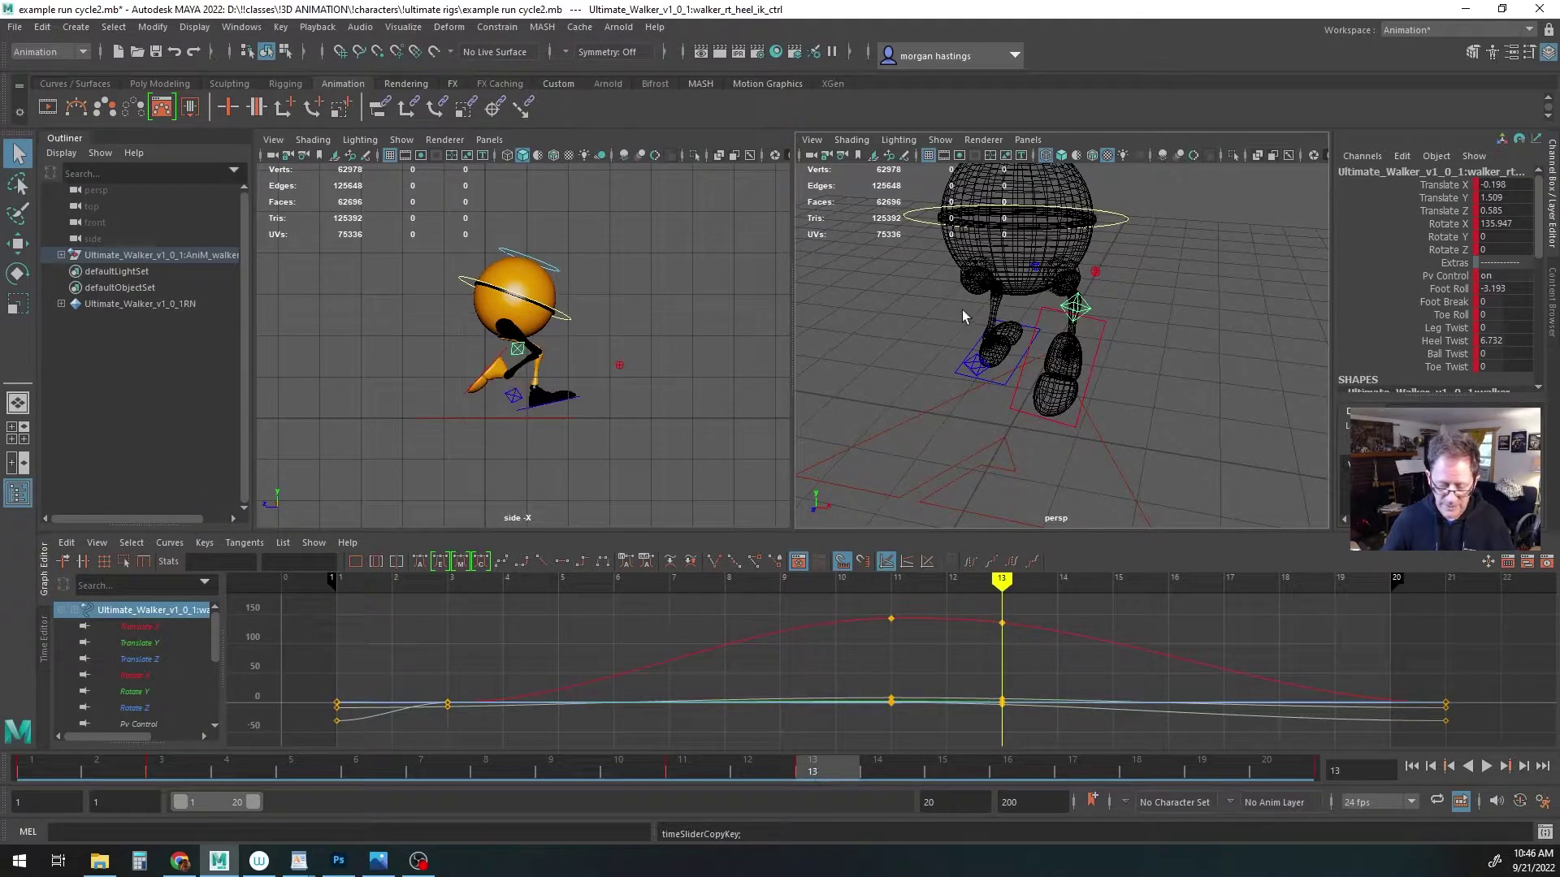
{"action": "left_click", "coordinate": [976, 367]}
{"action": "right_click", "coordinate": [822, 770]}
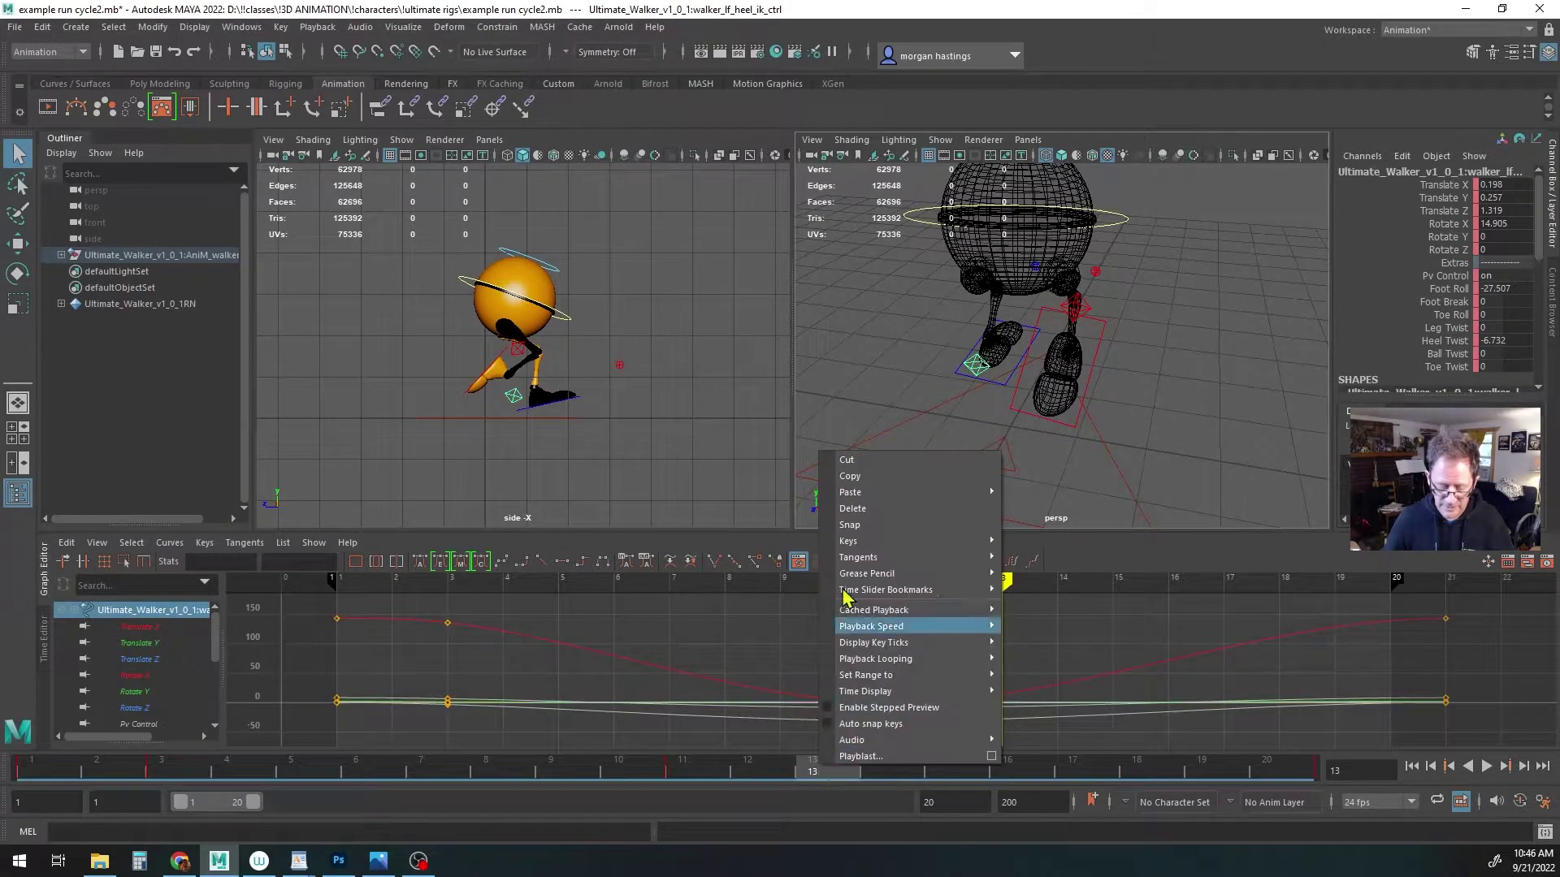
{"action": "mouse_move", "coordinate": [854, 498]}
{"action": "left_click", "coordinate": [1039, 506]}
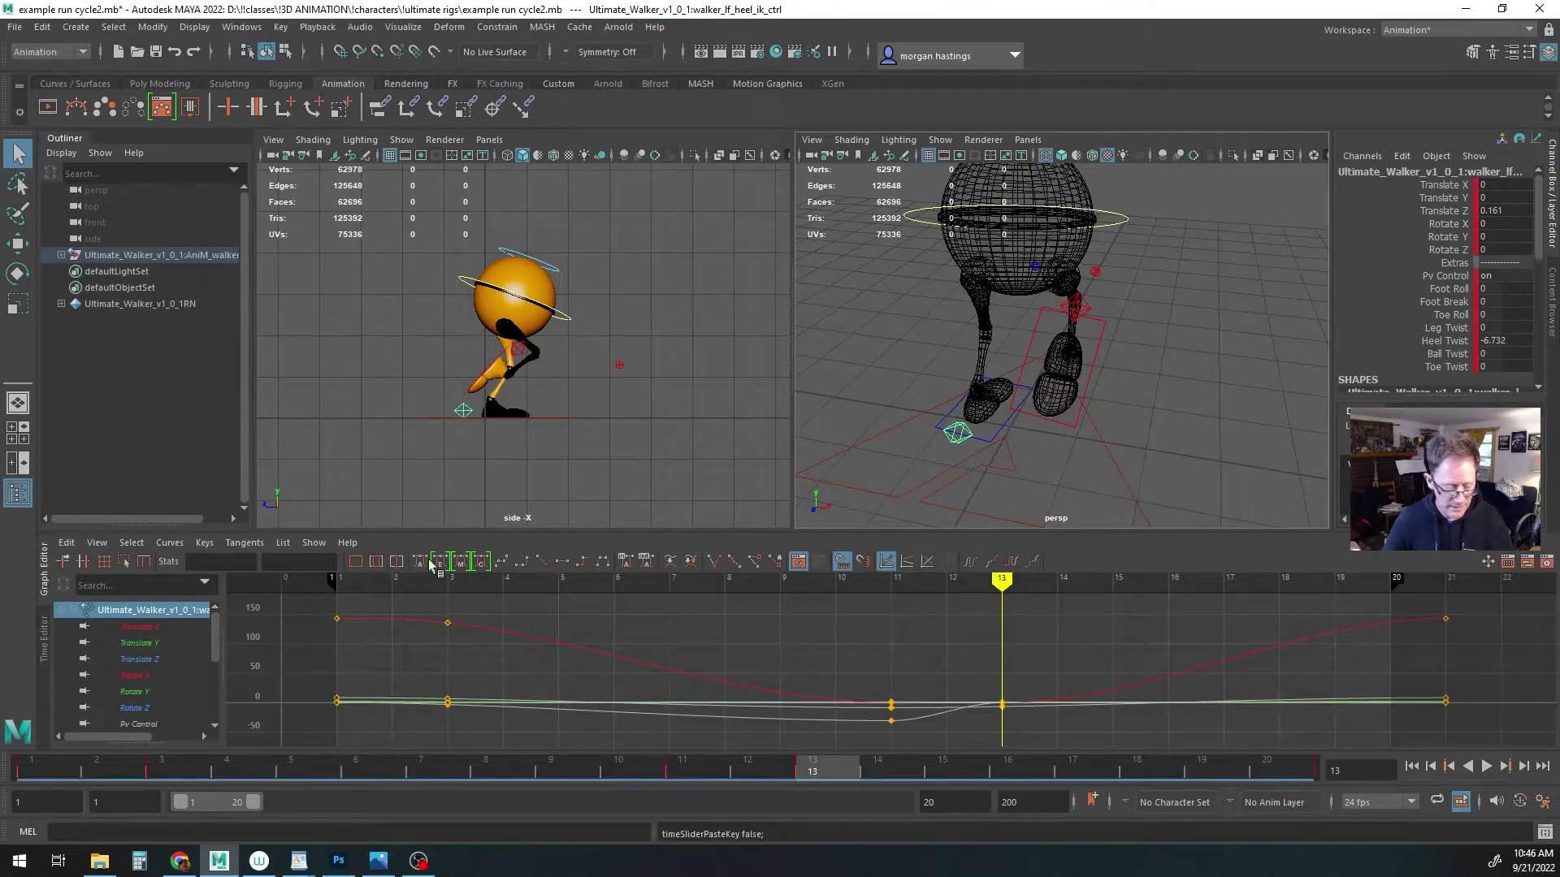
Copy the main body control's key from frame 3 and paste it onto the same control at frame 13
{"action": "left_click", "coordinate": [155, 772]}
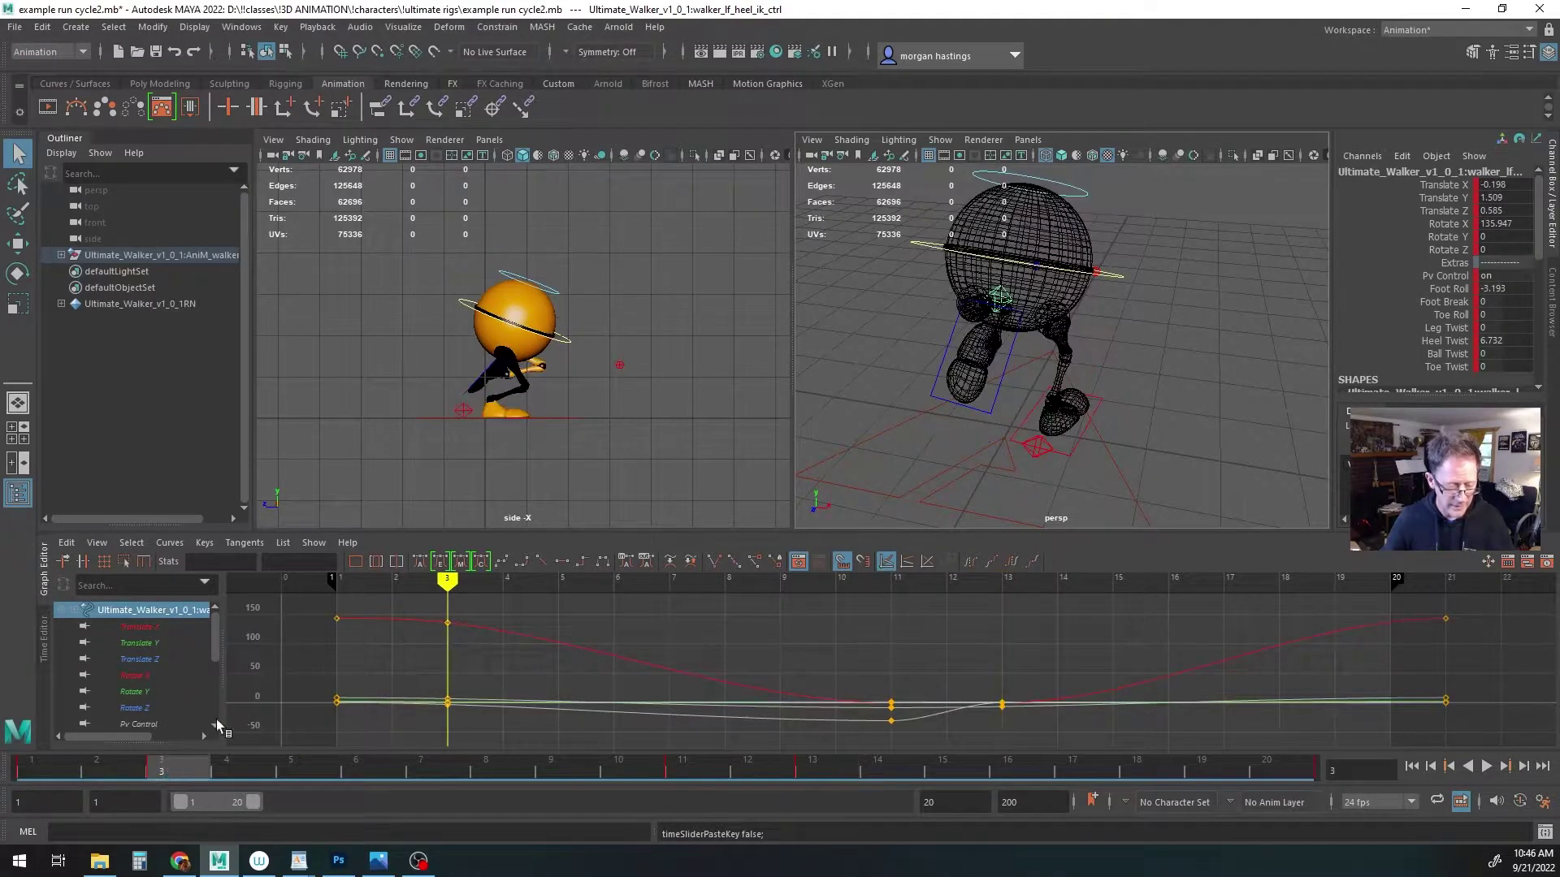
{"action": "left_click", "coordinate": [460, 289]}
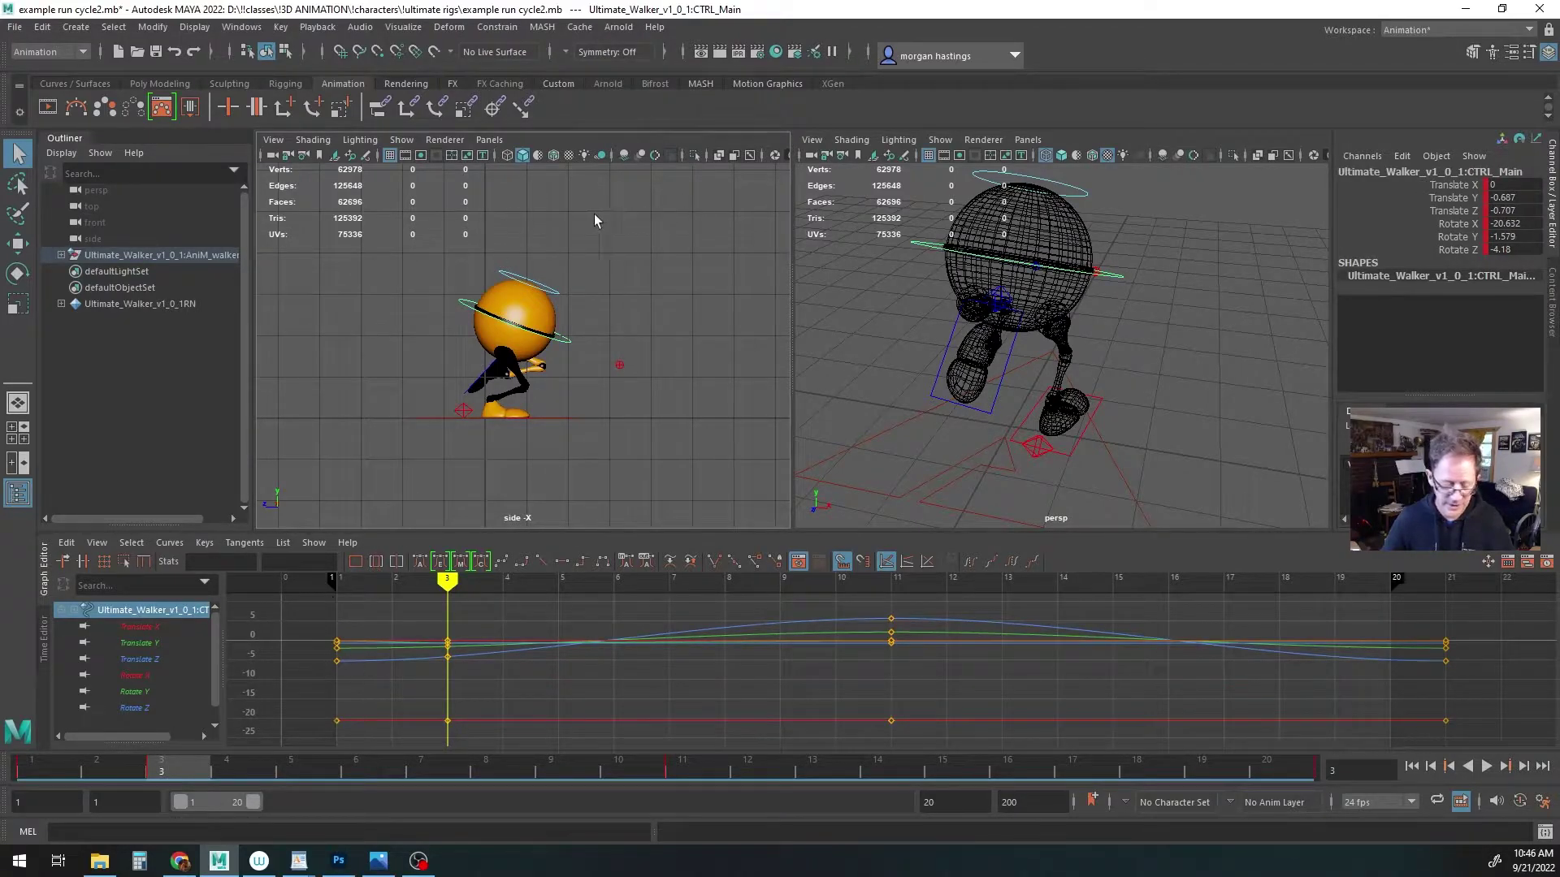
{"action": "right_click", "coordinate": [164, 770]}
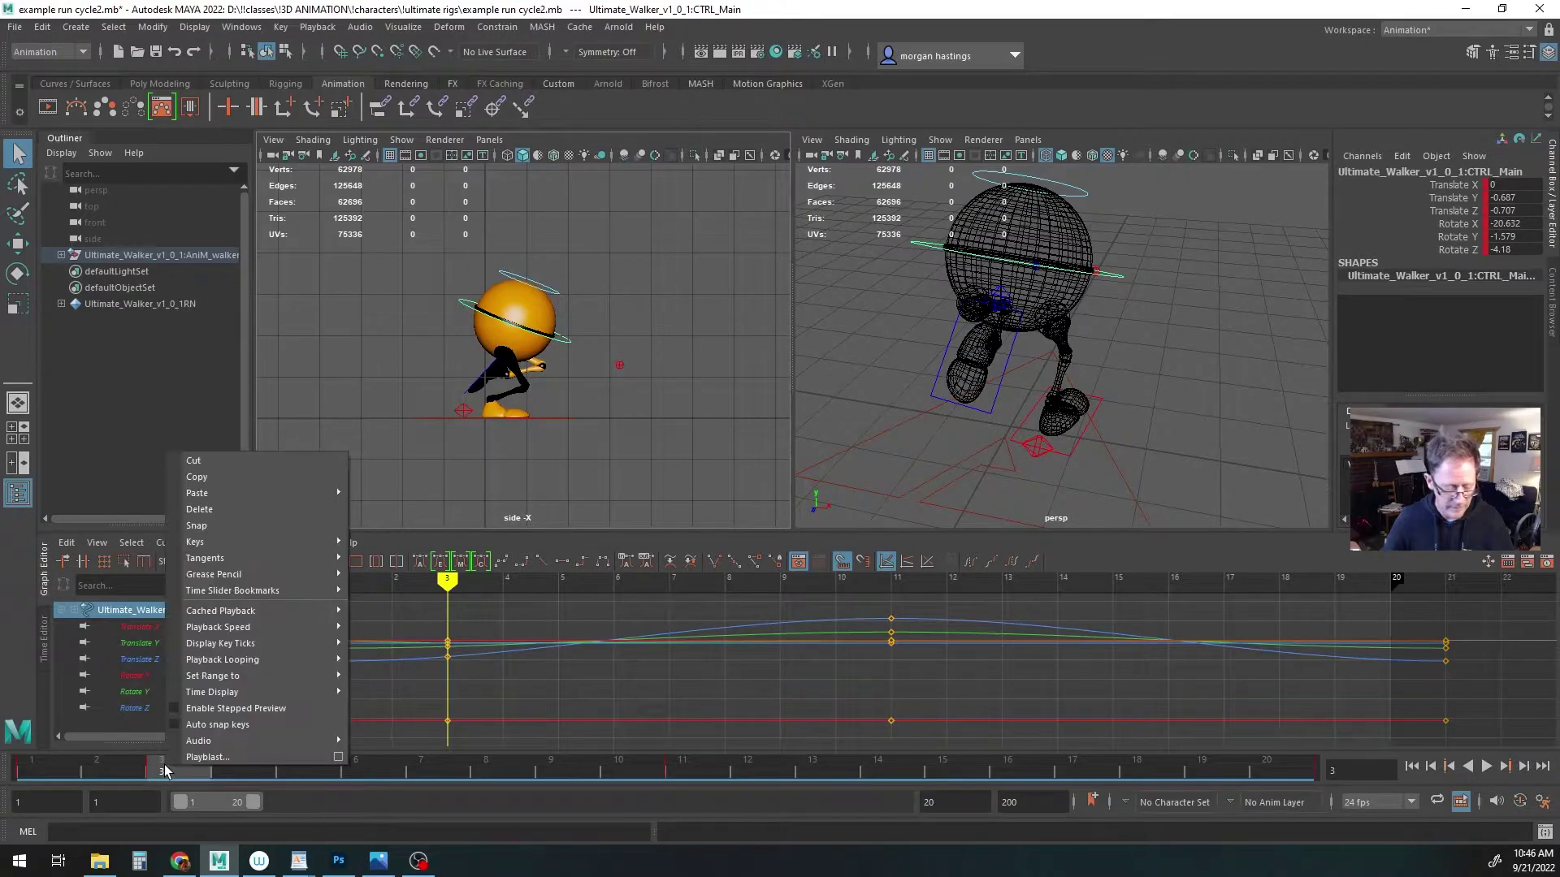
{"action": "left_click", "coordinate": [248, 476]}
{"action": "left_click", "coordinate": [806, 778]}
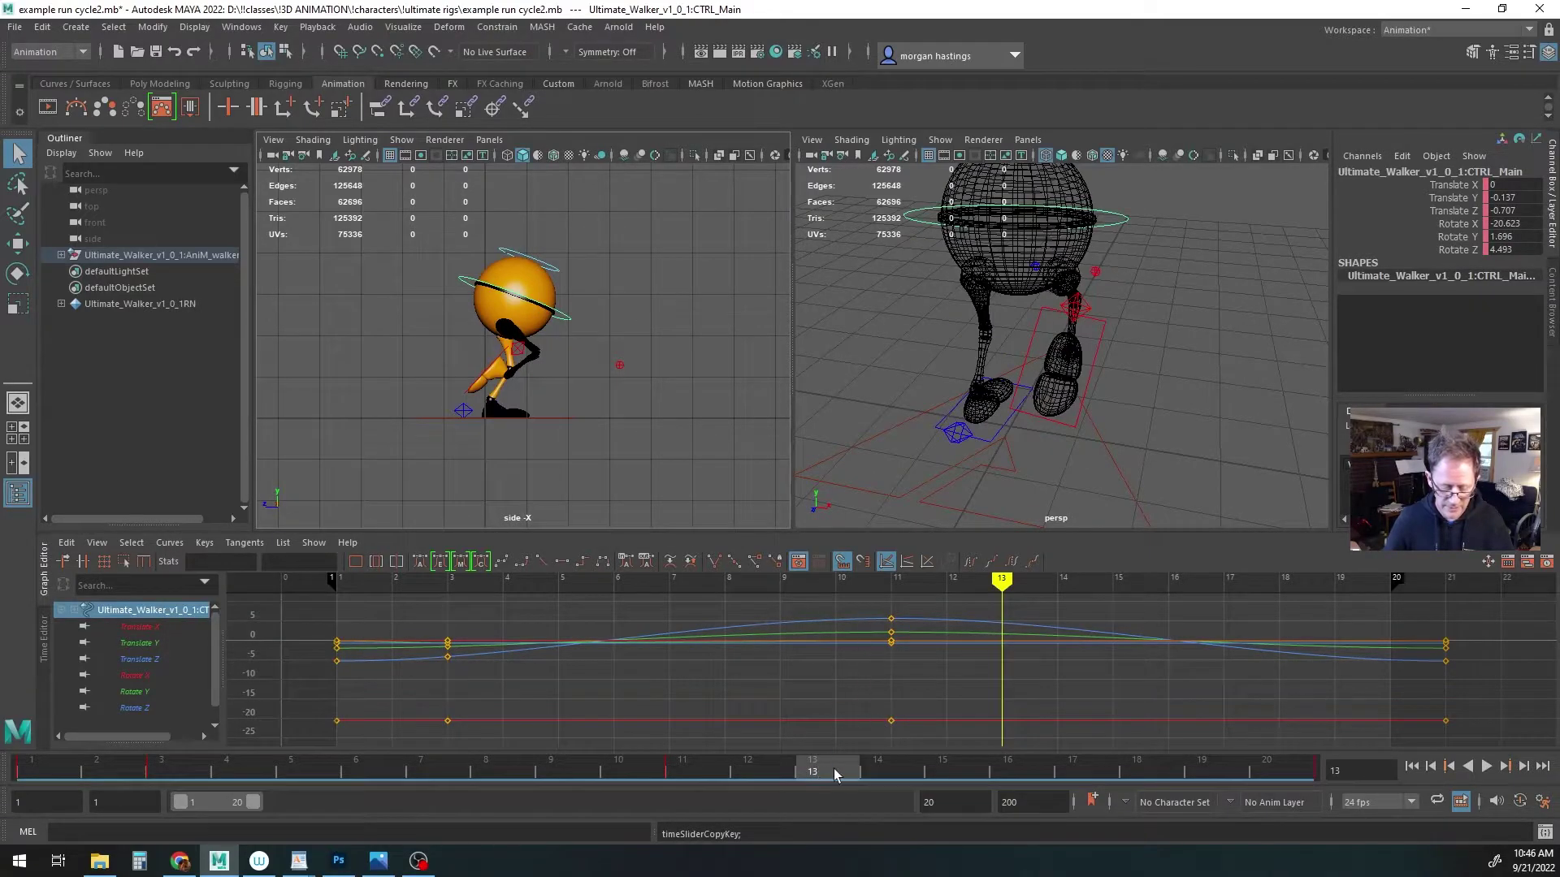
{"action": "right_click", "coordinate": [839, 773]}
{"action": "mouse_move", "coordinate": [893, 495]}
{"action": "left_click", "coordinate": [1046, 498]}
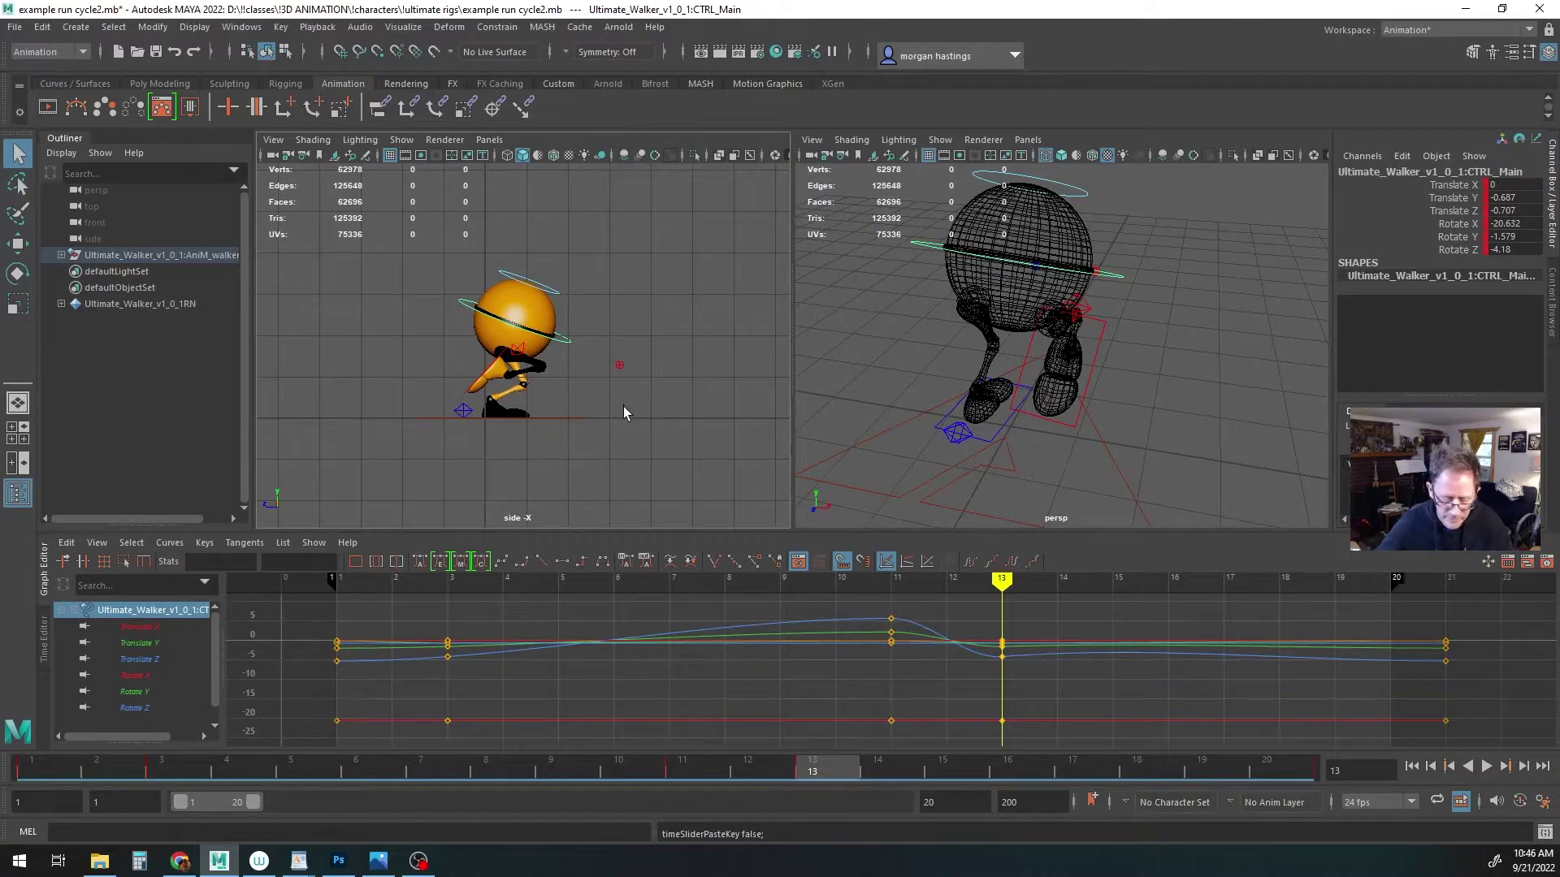
Compare the contact poses at frames 1 and 11 with the down poses at frames 3 and 13
{"action": "left_click", "coordinate": [683, 767]}
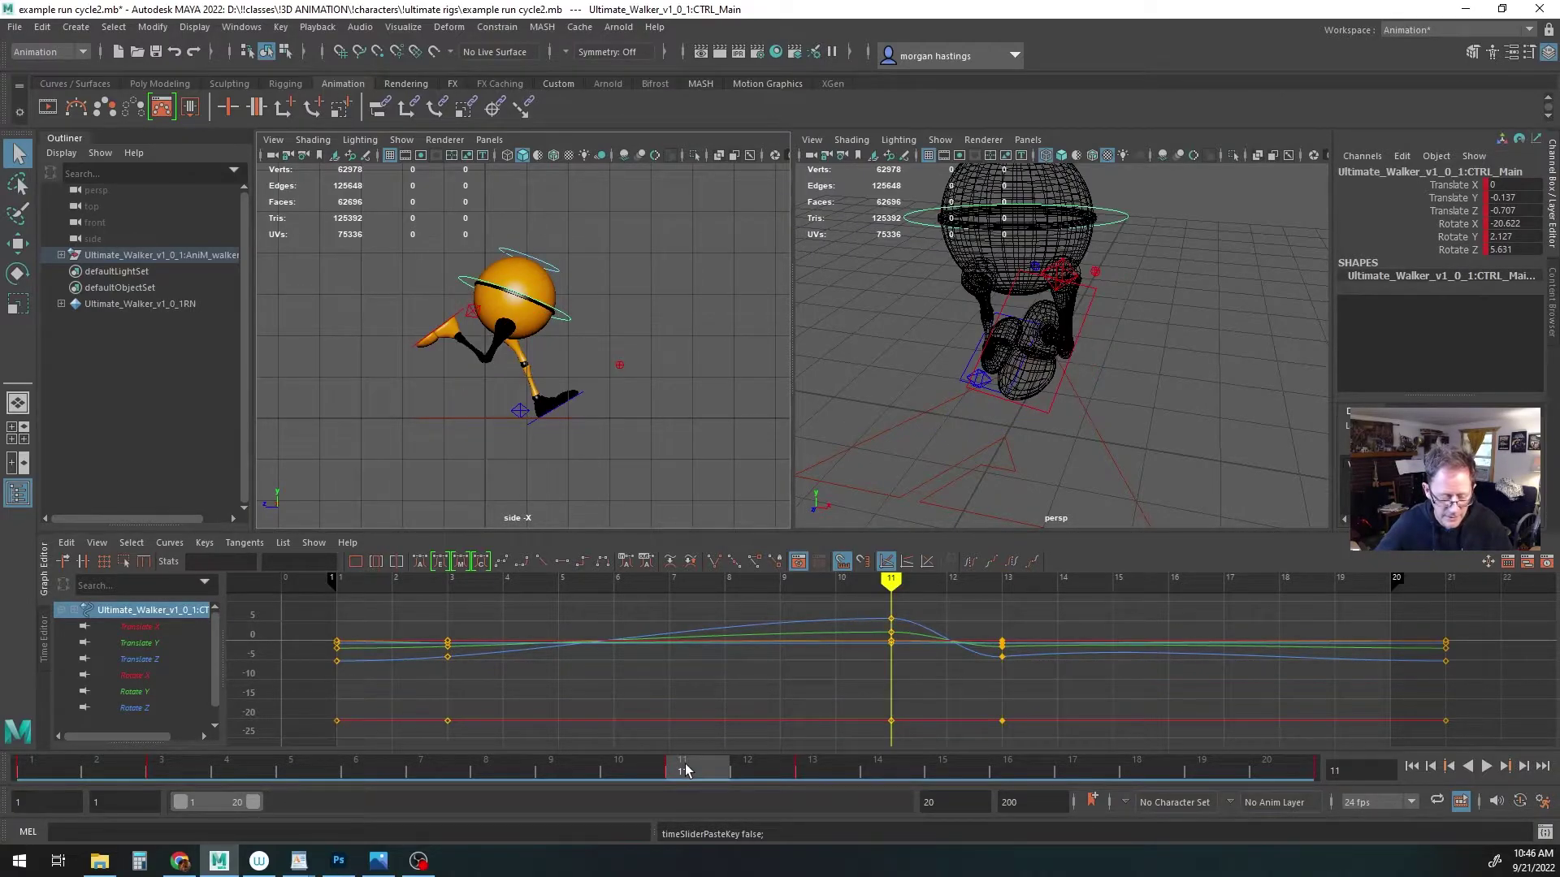
{"action": "left_click", "coordinate": [818, 770]}
{"action": "left_click", "coordinate": [683, 768]}
{"action": "left_click", "coordinate": [815, 770]}
{"action": "left_click", "coordinate": [691, 772]}
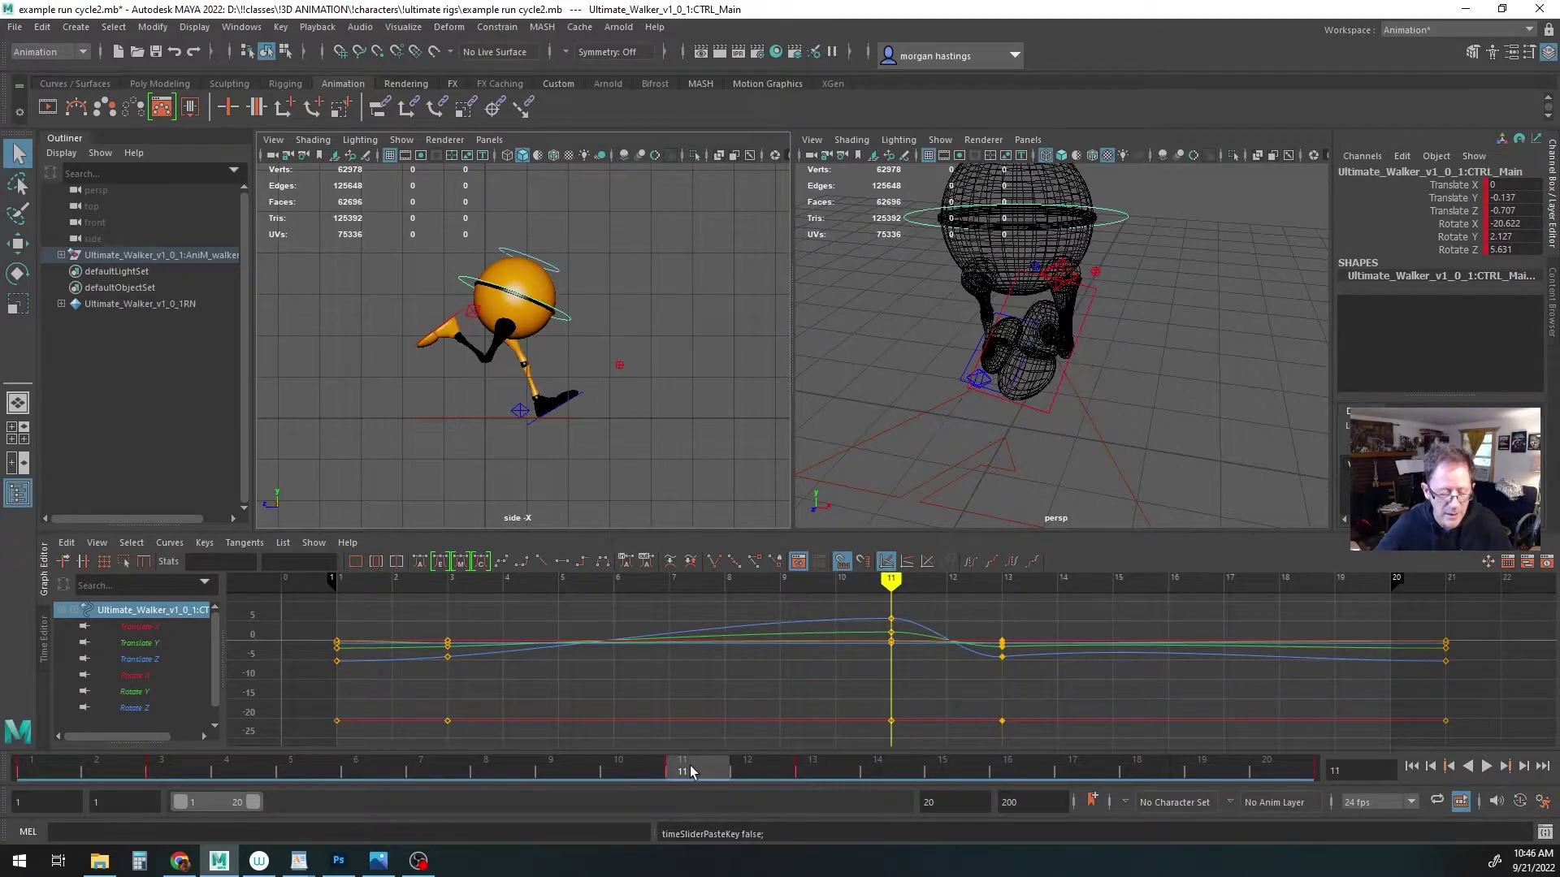
{"action": "left_click", "coordinate": [816, 768]}
{"action": "left_click", "coordinate": [25, 770]}
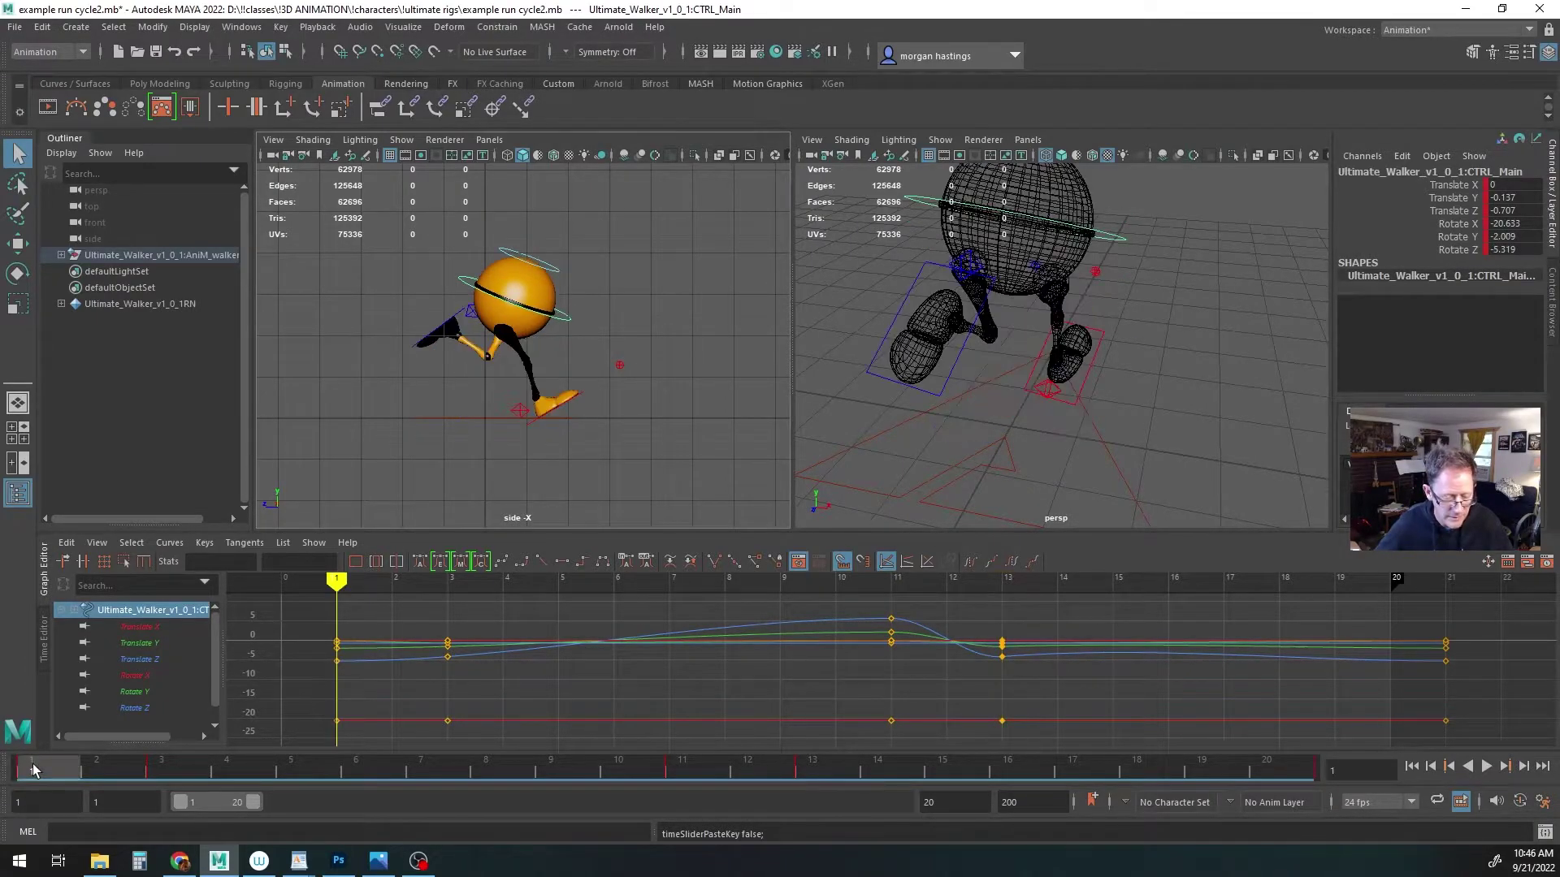
{"action": "left_click", "coordinate": [815, 770]}
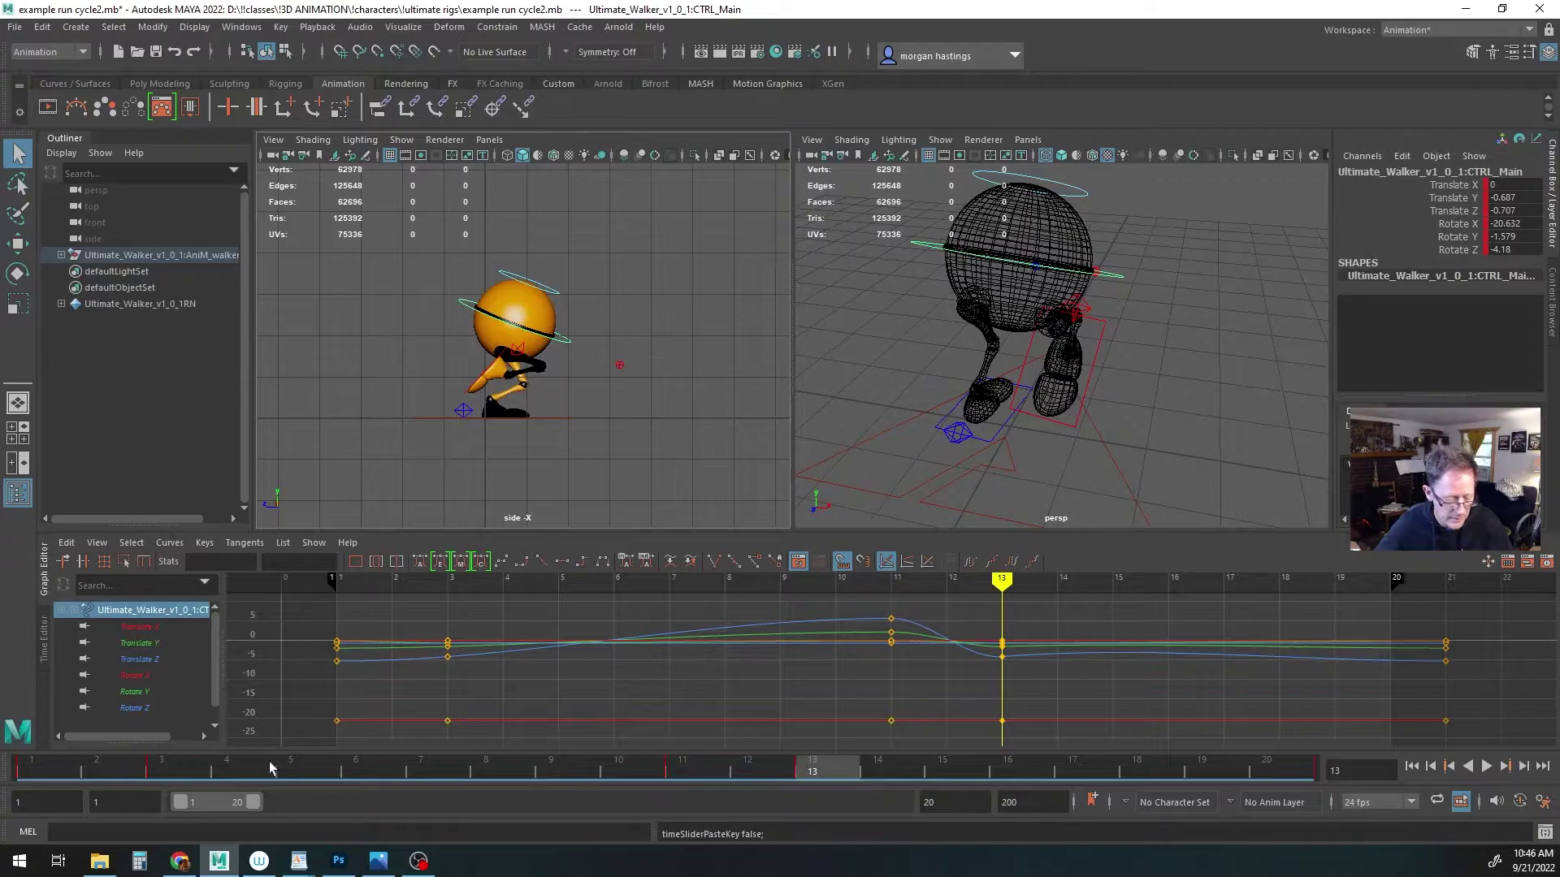
{"action": "left_click", "coordinate": [161, 769]}
{"action": "left_click", "coordinate": [831, 766]}
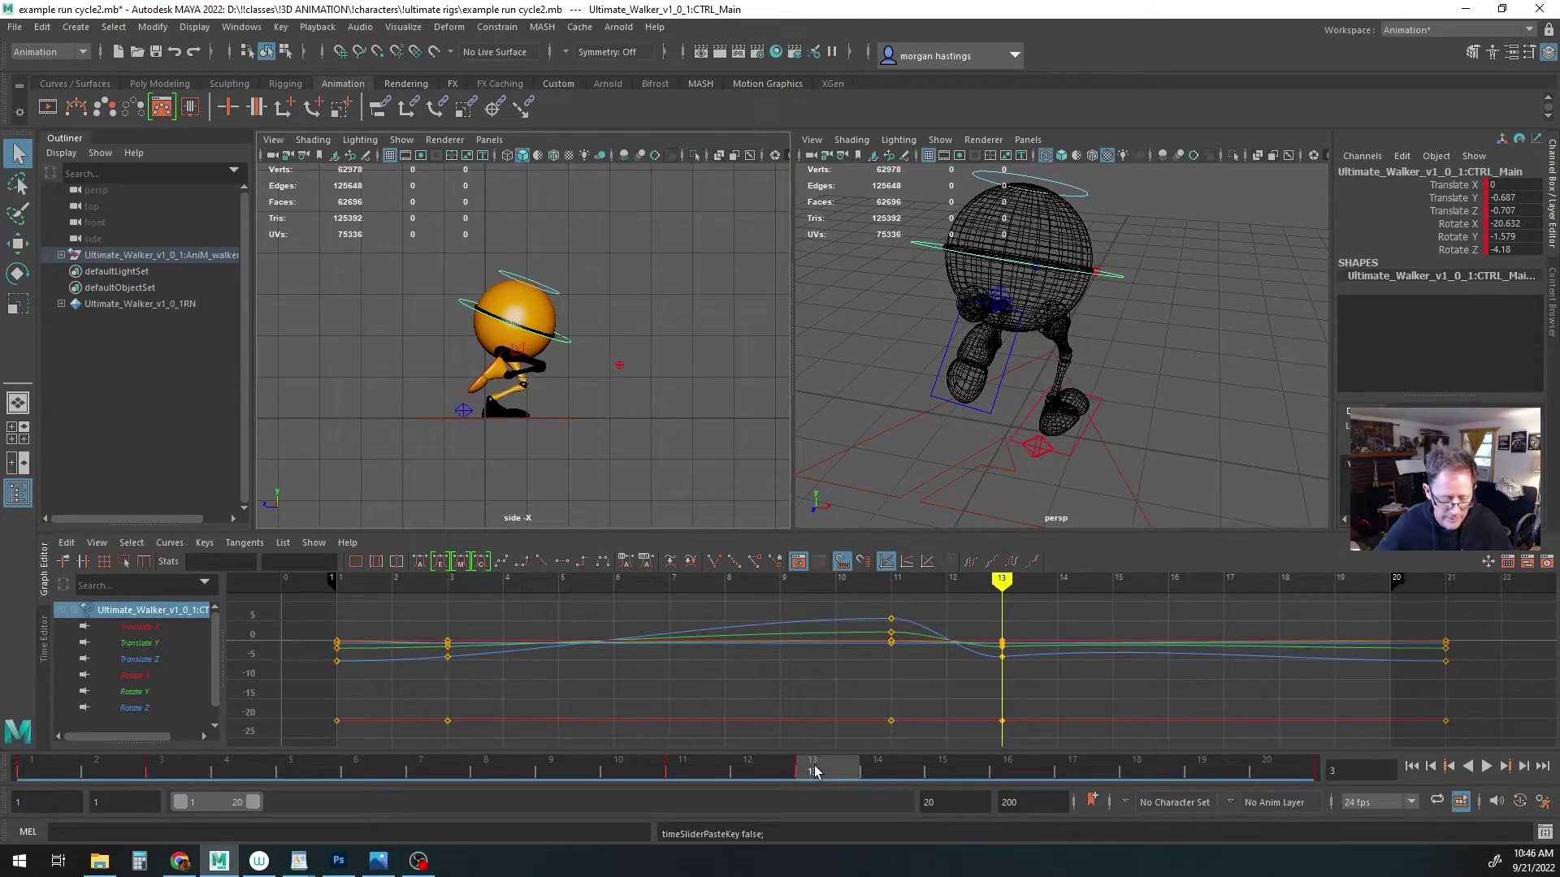
{"action": "left_click", "coordinate": [163, 768]}
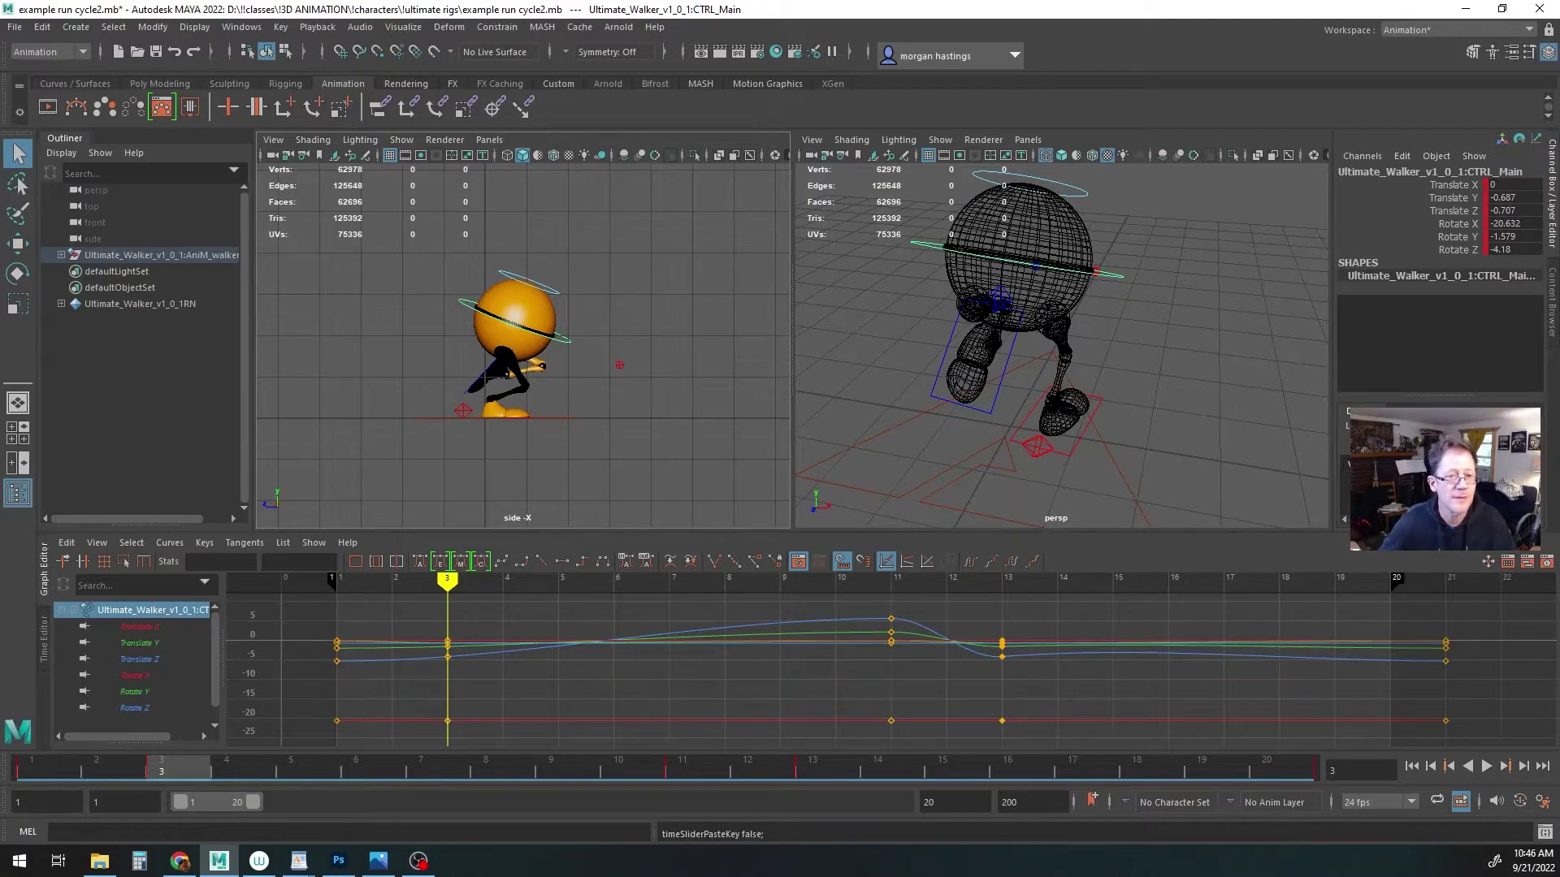
Check the image open in the photo viewer and return to the Maya scene
{"action": "key", "text": "alt+Tab"}
{"action": "left_click_drag", "start_coordinate": [933, 87], "coordinate": [902, 2]}
{"action": "key", "text": "alt+Tab"}
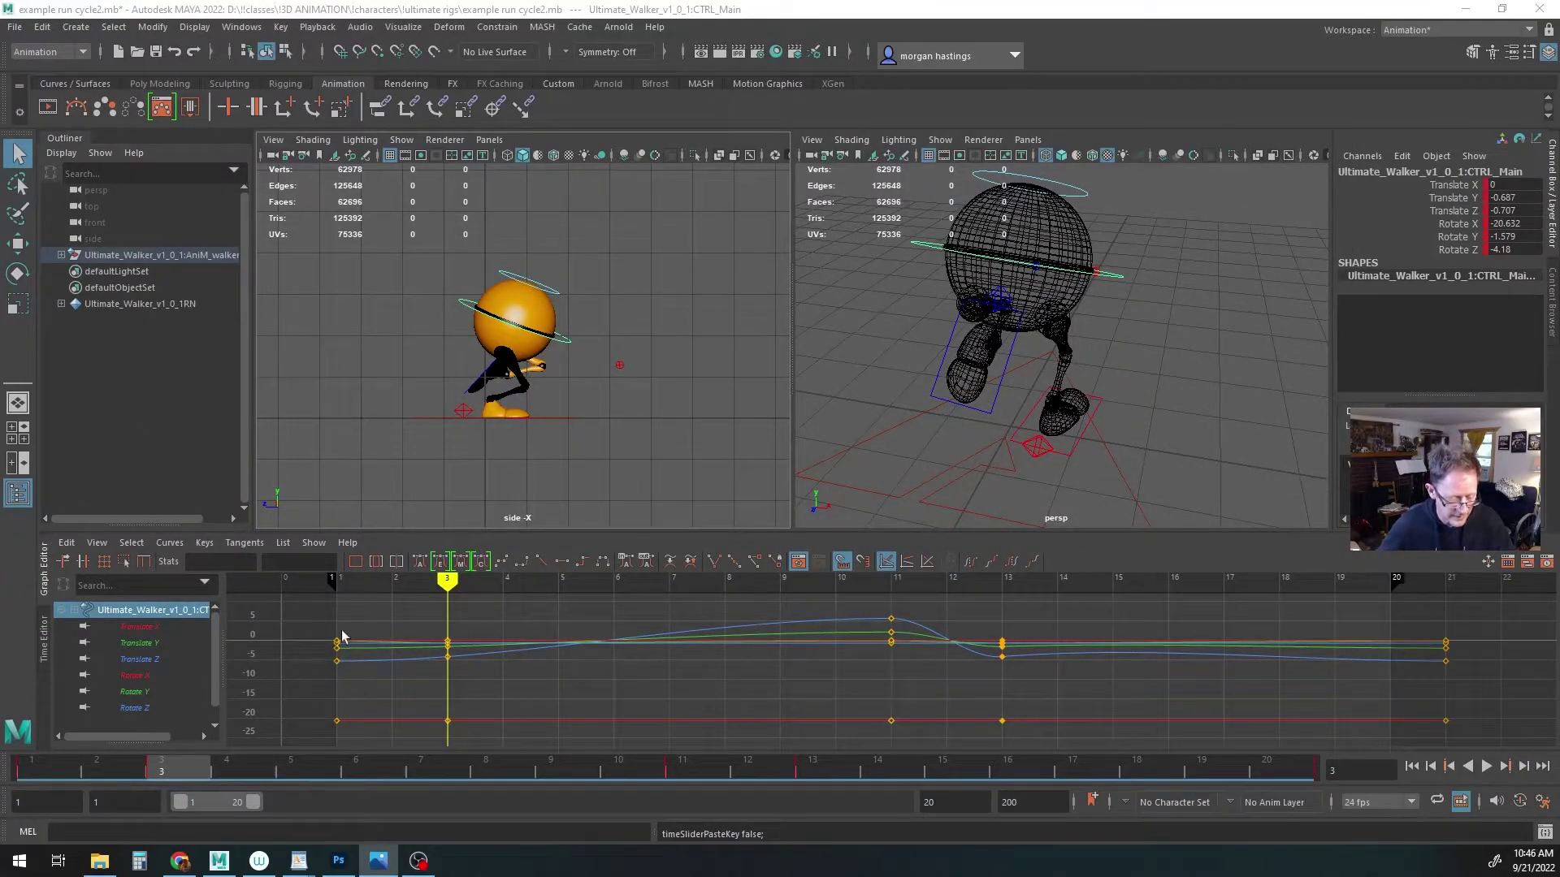
At frame 5, select the right heel control and set its Rotate X to 0
{"action": "left_click", "coordinate": [291, 766]}
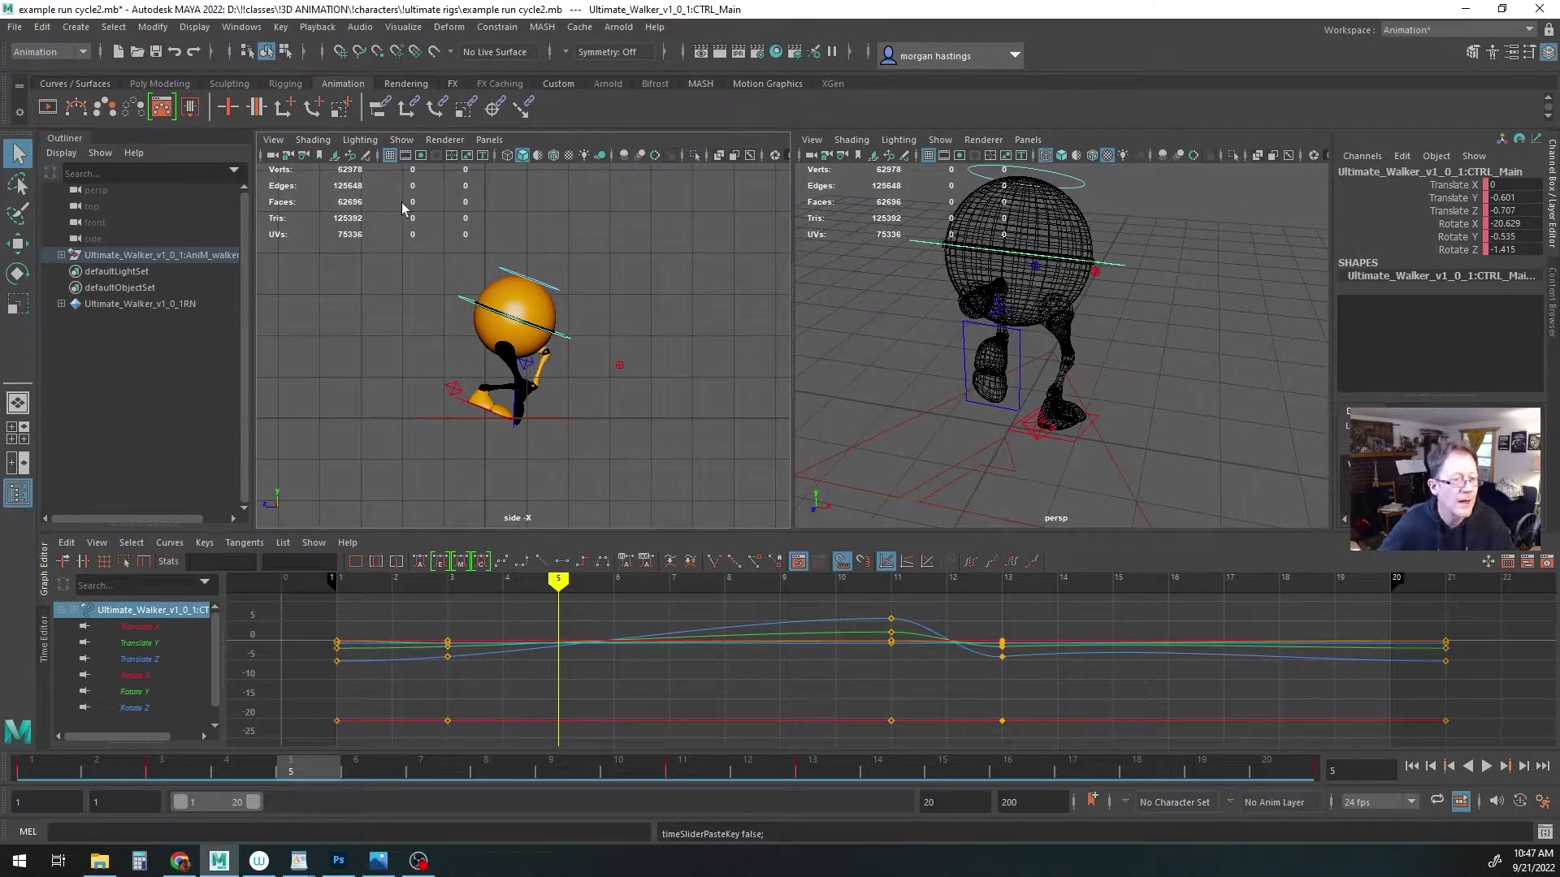
{"action": "left_click", "coordinate": [454, 391]}
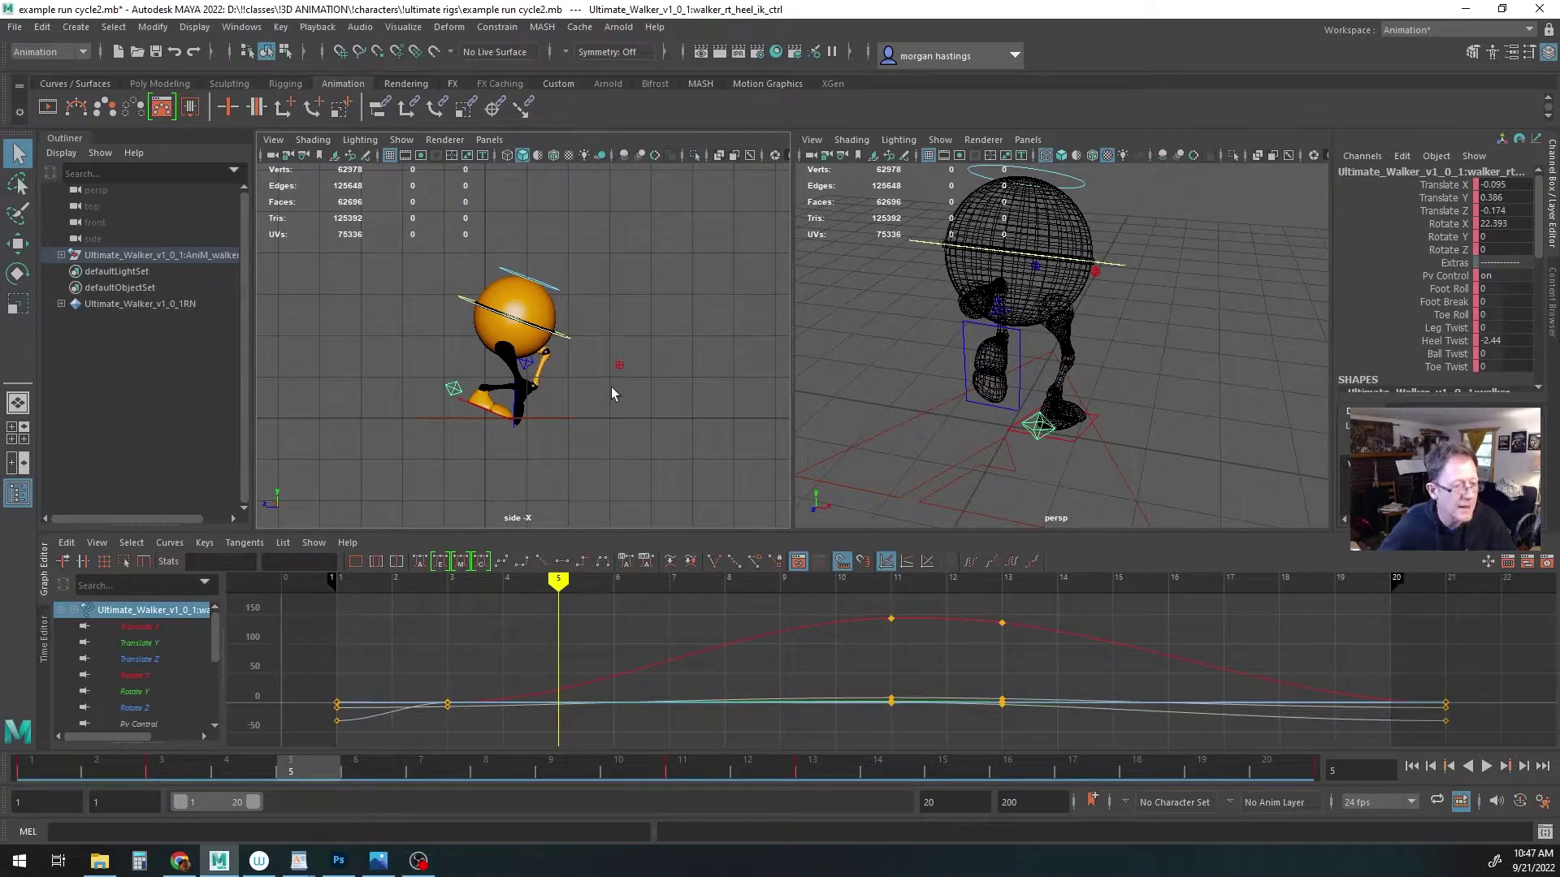
{"action": "key", "text": "w"}
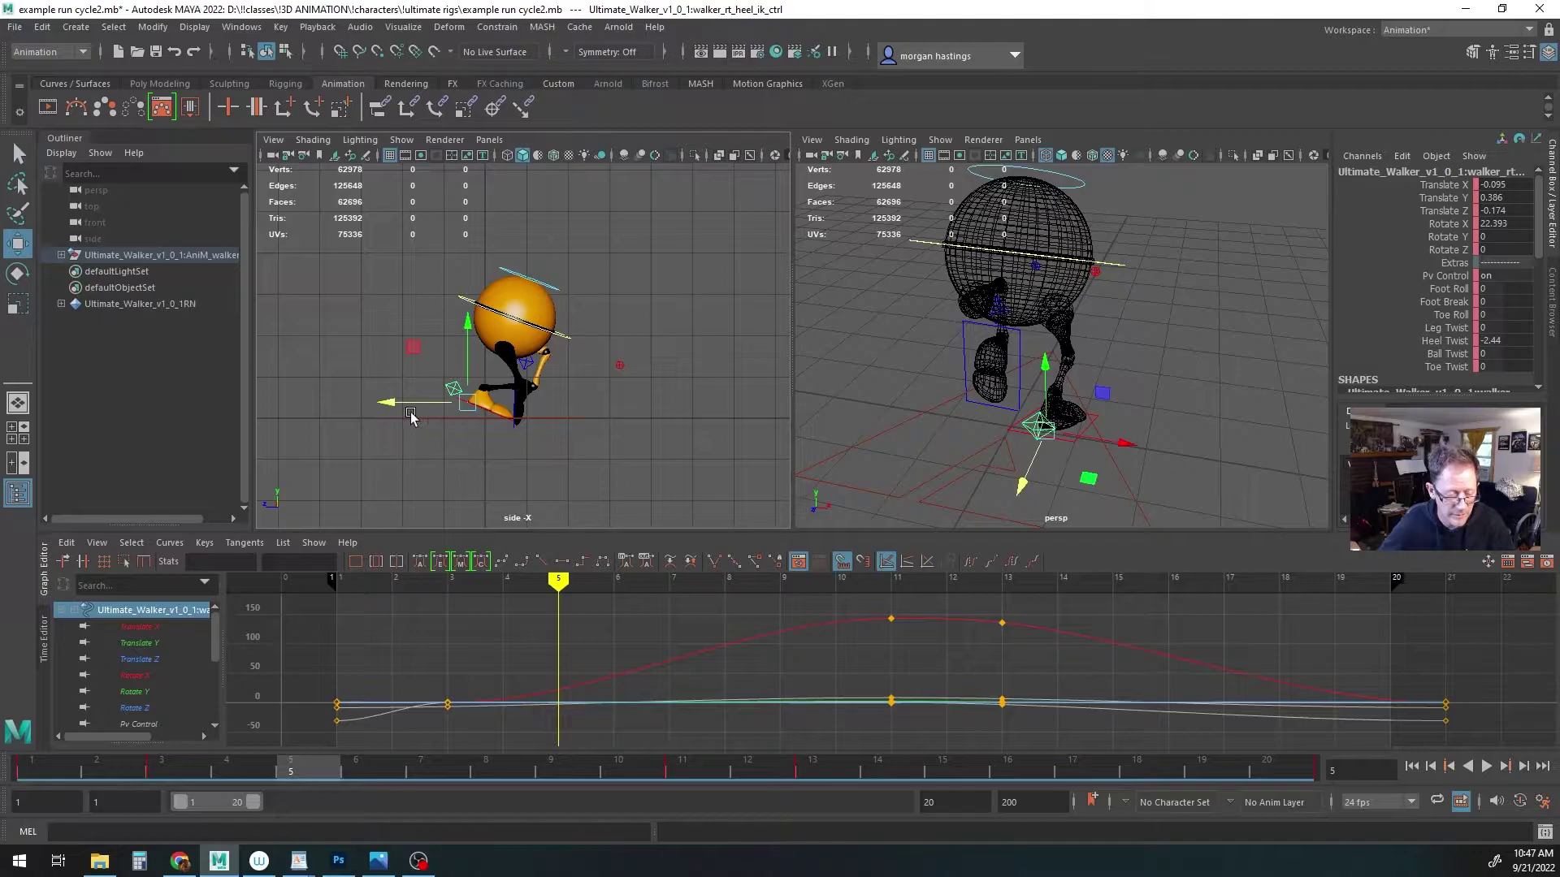
{"action": "double_click", "coordinate": [1514, 225]}
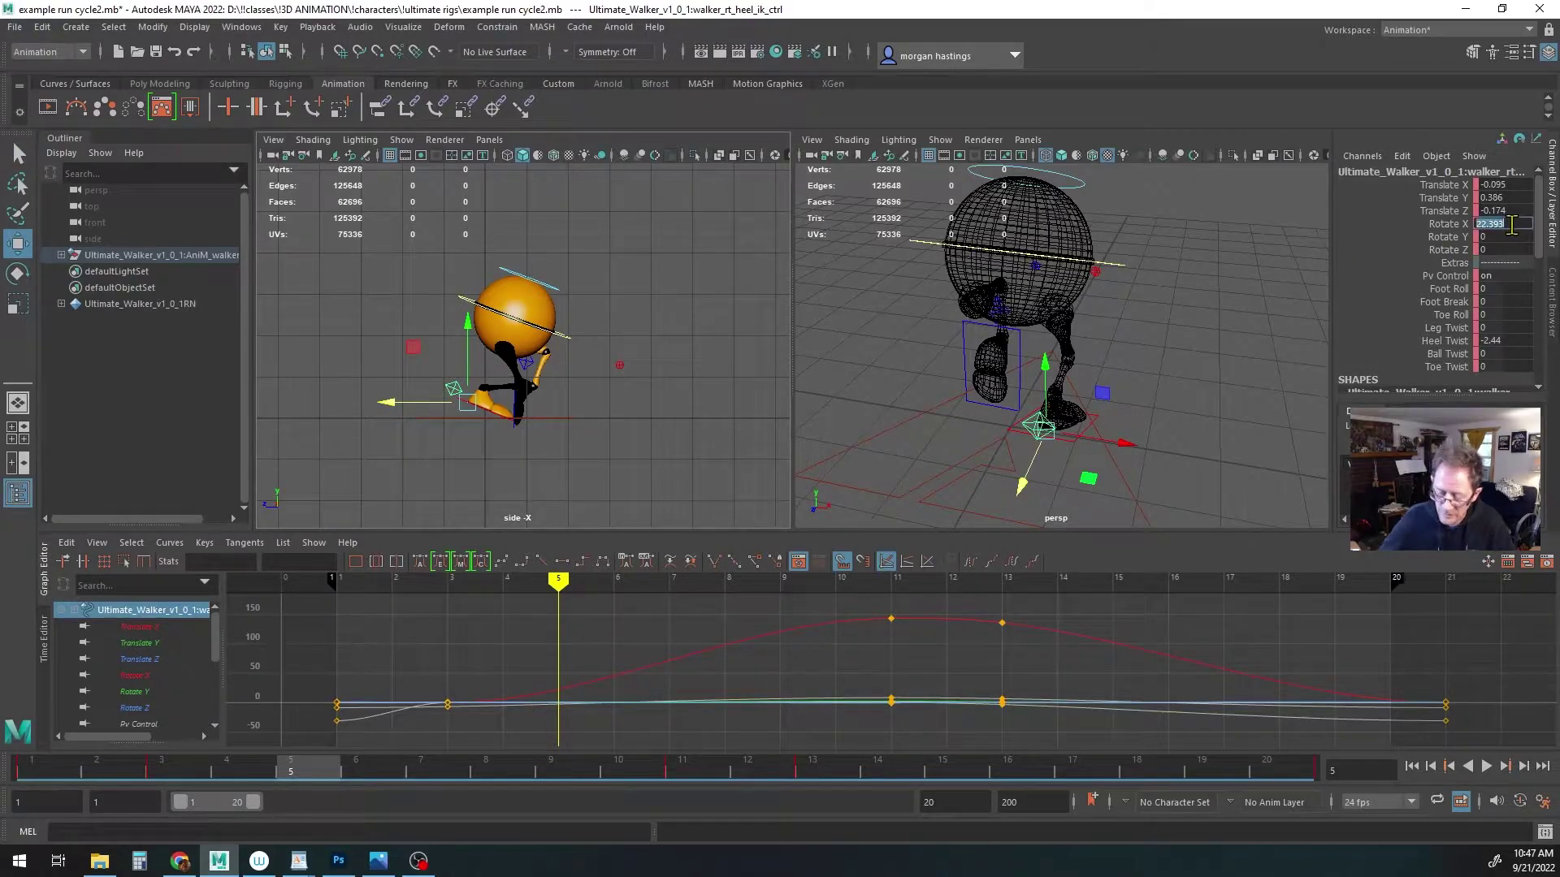
{"action": "type", "text": "0"}
{"action": "key", "text": "Return"}
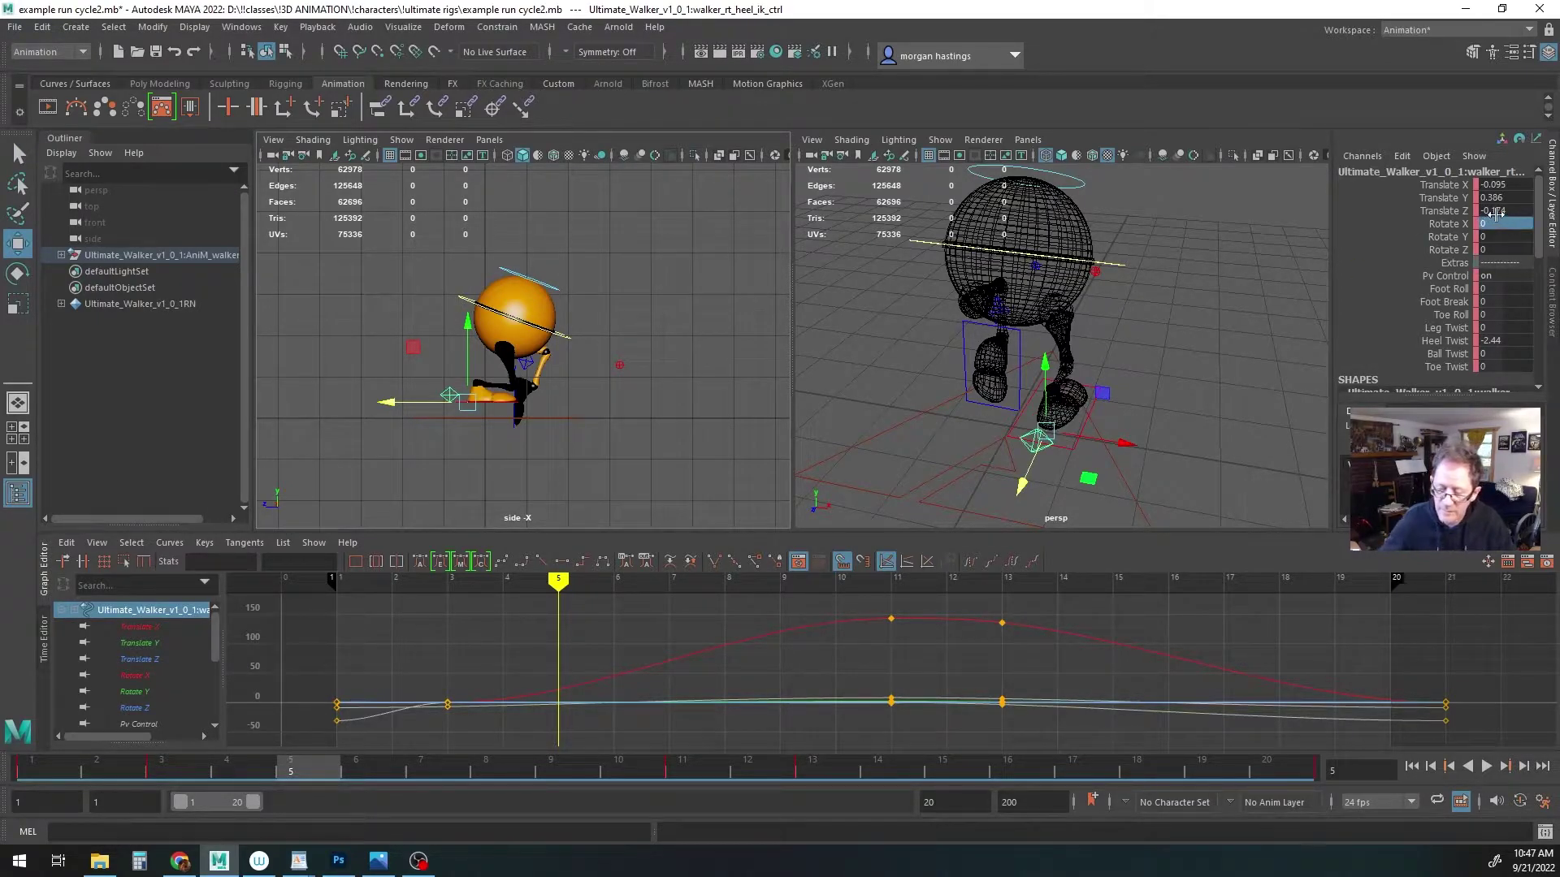
Set the right heel control's Translate Y to 0 and slide the foot back to a Translate Z of about -0.704
{"action": "double_click", "coordinate": [1508, 197]}
{"action": "type", "text": "0"}
{"action": "key", "text": "Return"}
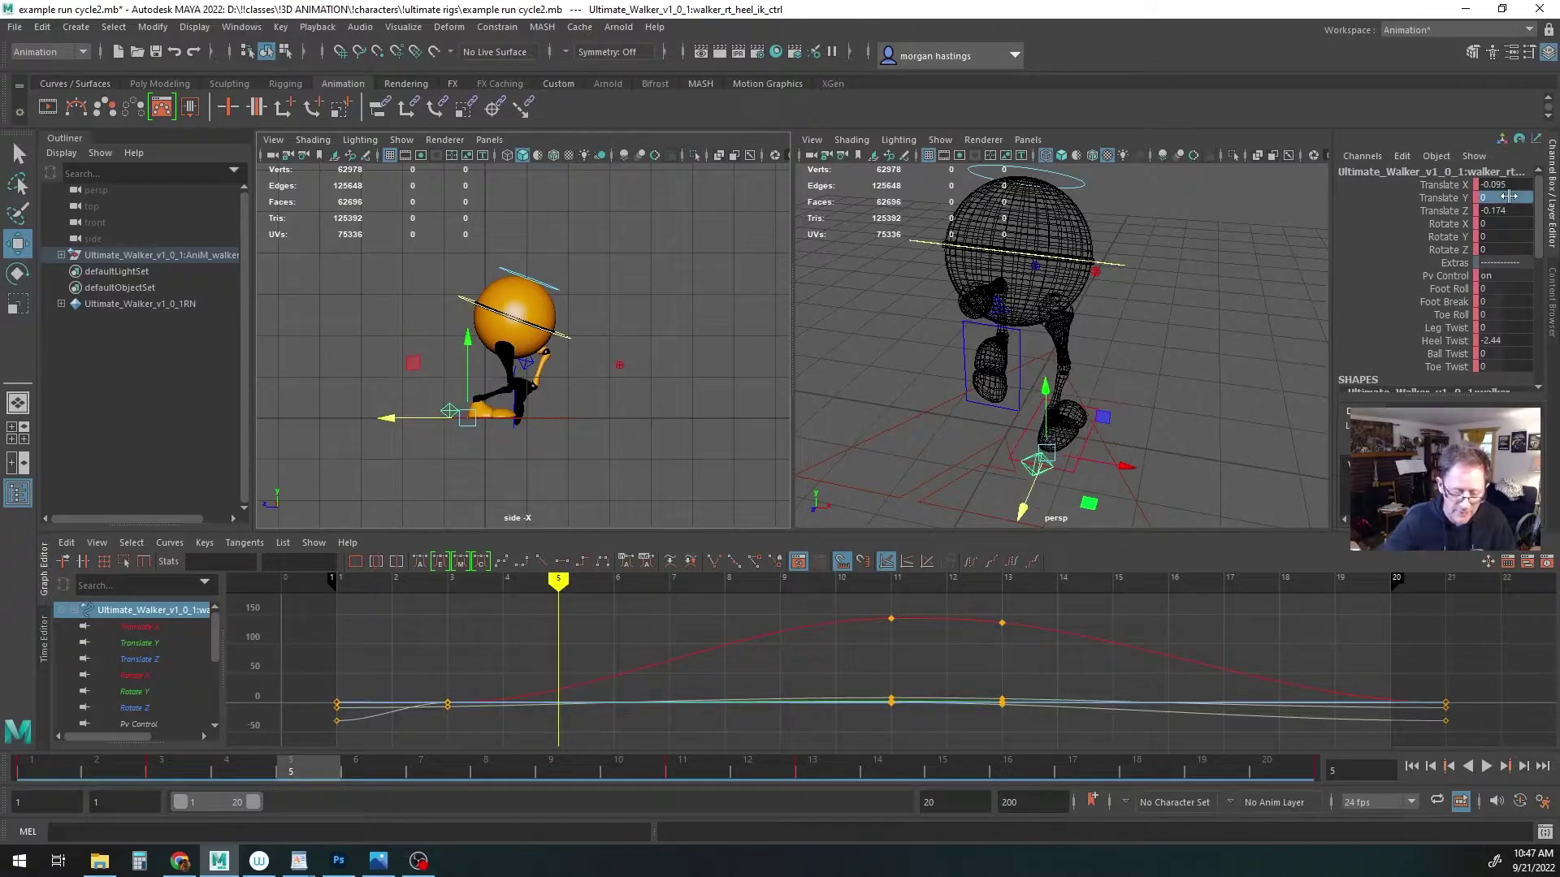
{"action": "left_click_drag", "start_coordinate": [422, 418], "coordinate": [399, 422]}
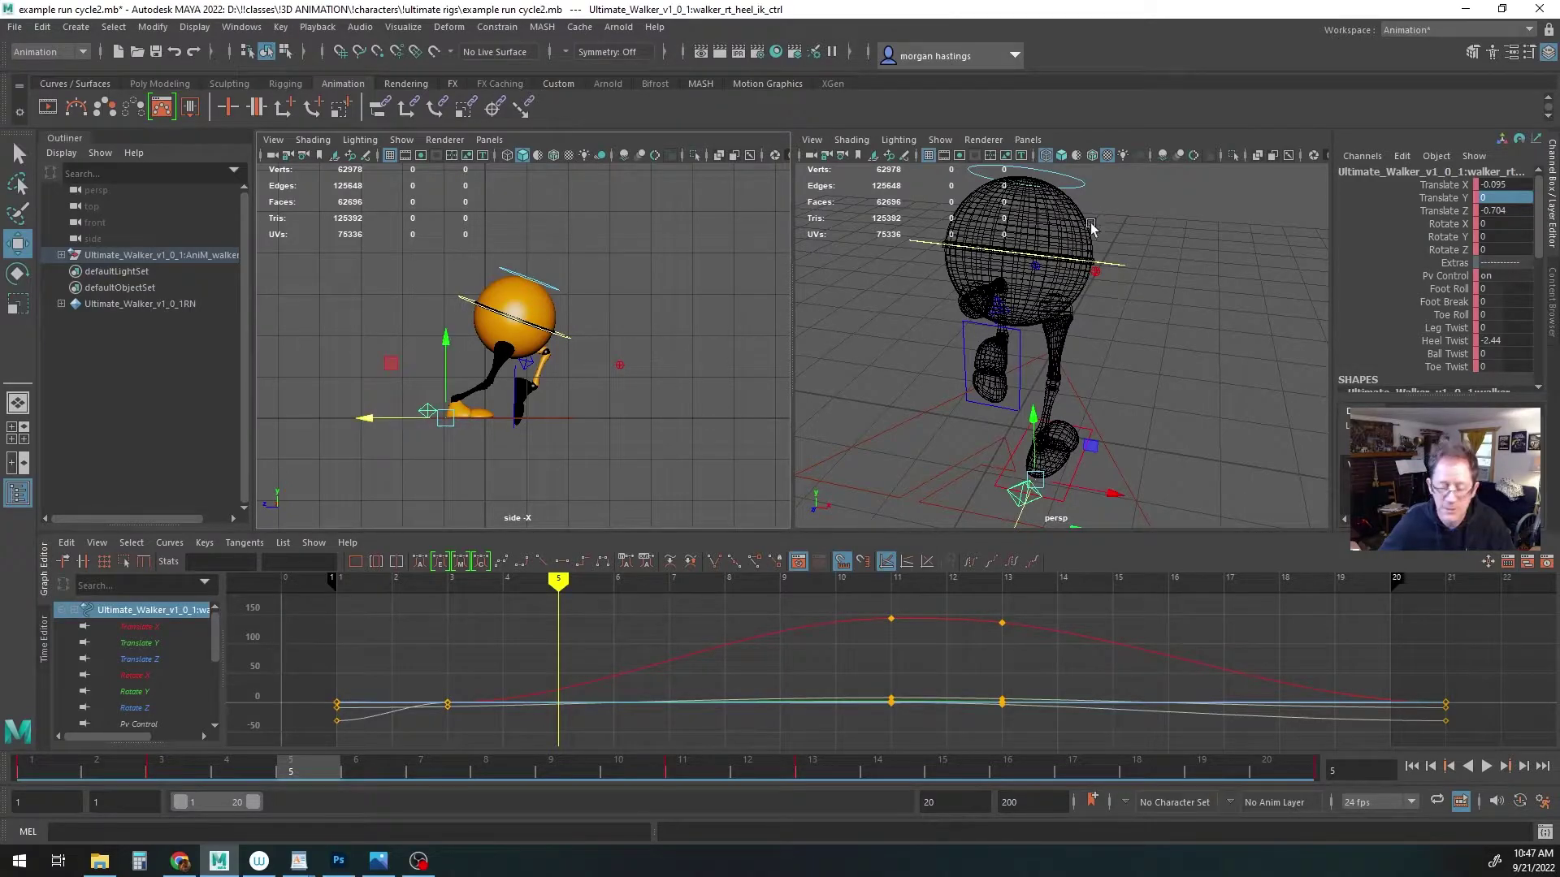
Raise the right heel control's Foot Roll to 52.4 and Foot Break to 57, and adjust its Translate Z to about -0.665
{"action": "left_click", "coordinate": [1450, 289]}
{"action": "middle_click_drag", "start_coordinate": [586, 414], "coordinate": [979, 430]}
{"action": "left_click", "coordinate": [1450, 302]}
{"action": "middle_click_drag", "start_coordinate": [690, 406], "coordinate": [1109, 415]}
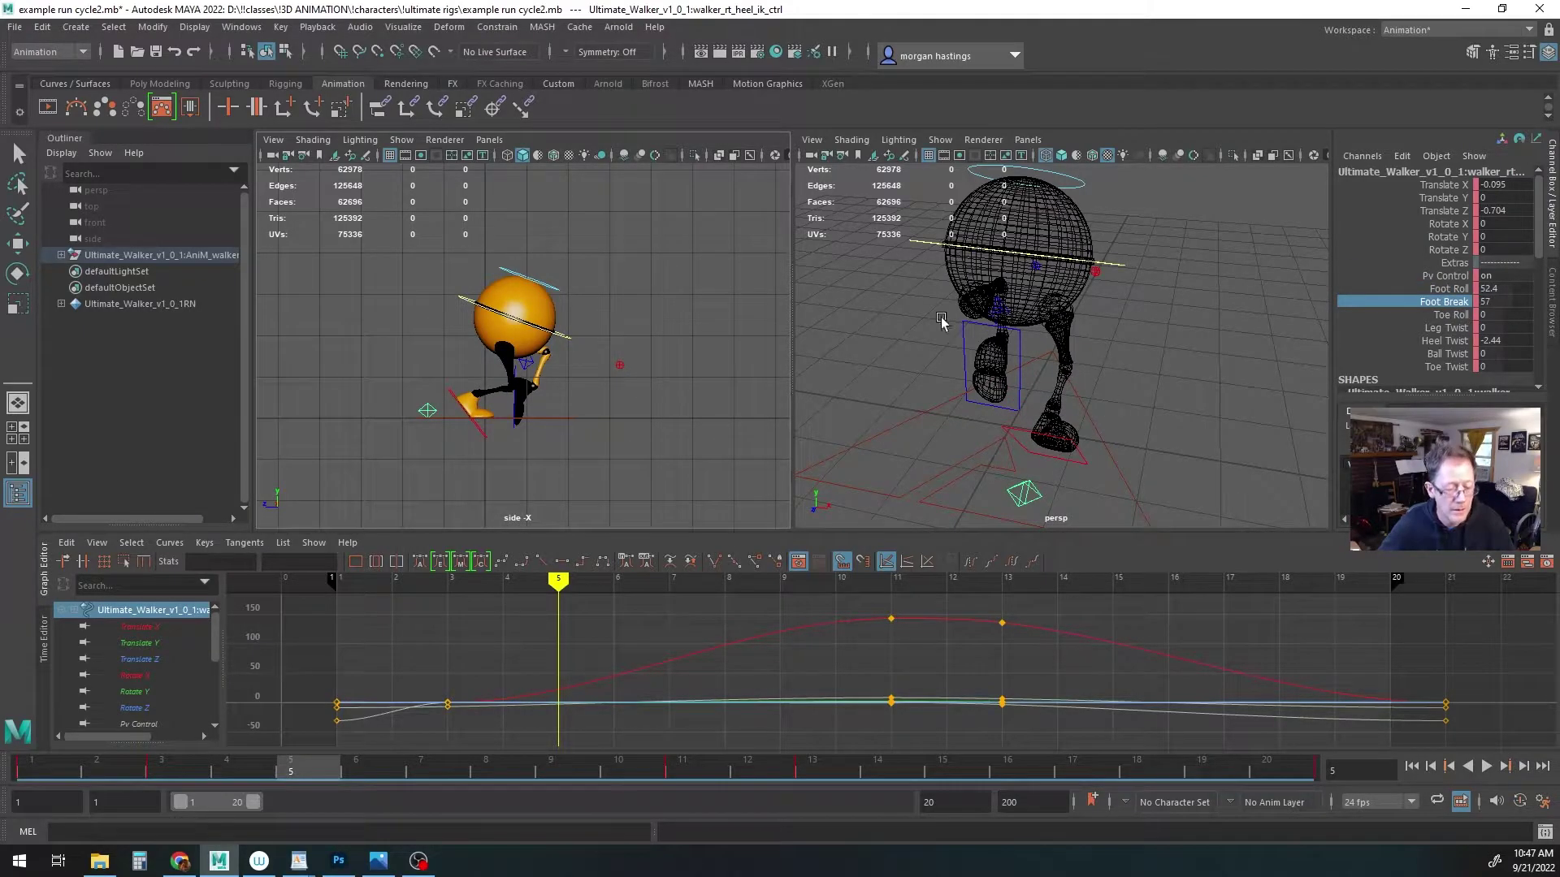
{"action": "key", "text": "w"}
{"action": "mouse_move", "coordinate": [404, 419]}
{"action": "left_mouse_down"}
{"action": "mouse_move", "coordinate": [390, 420]}
{"action": "mouse_move", "coordinate": [406, 420]}
{"action": "left_mouse_up"}
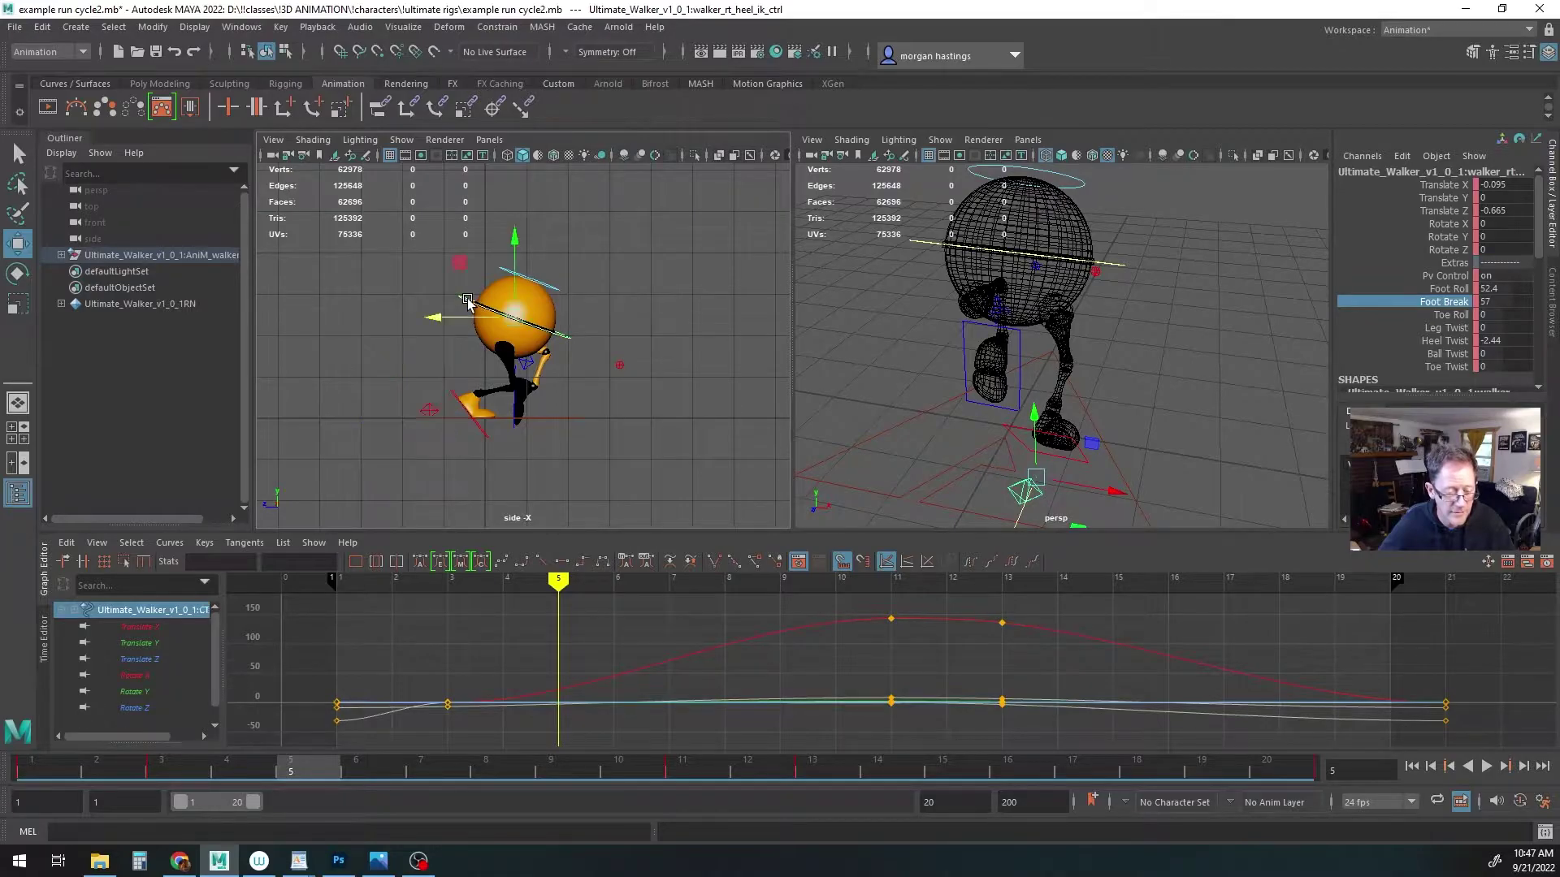
Raise the main body control to Translate Y -0.287, and repose the left heel control at Rotate X about 60.5, Translate Y 1.074 and Translate Z 0.492
{"action": "left_click", "coordinate": [468, 300]}
{"action": "left_click_drag", "start_coordinate": [514, 283], "coordinate": [515, 269]}
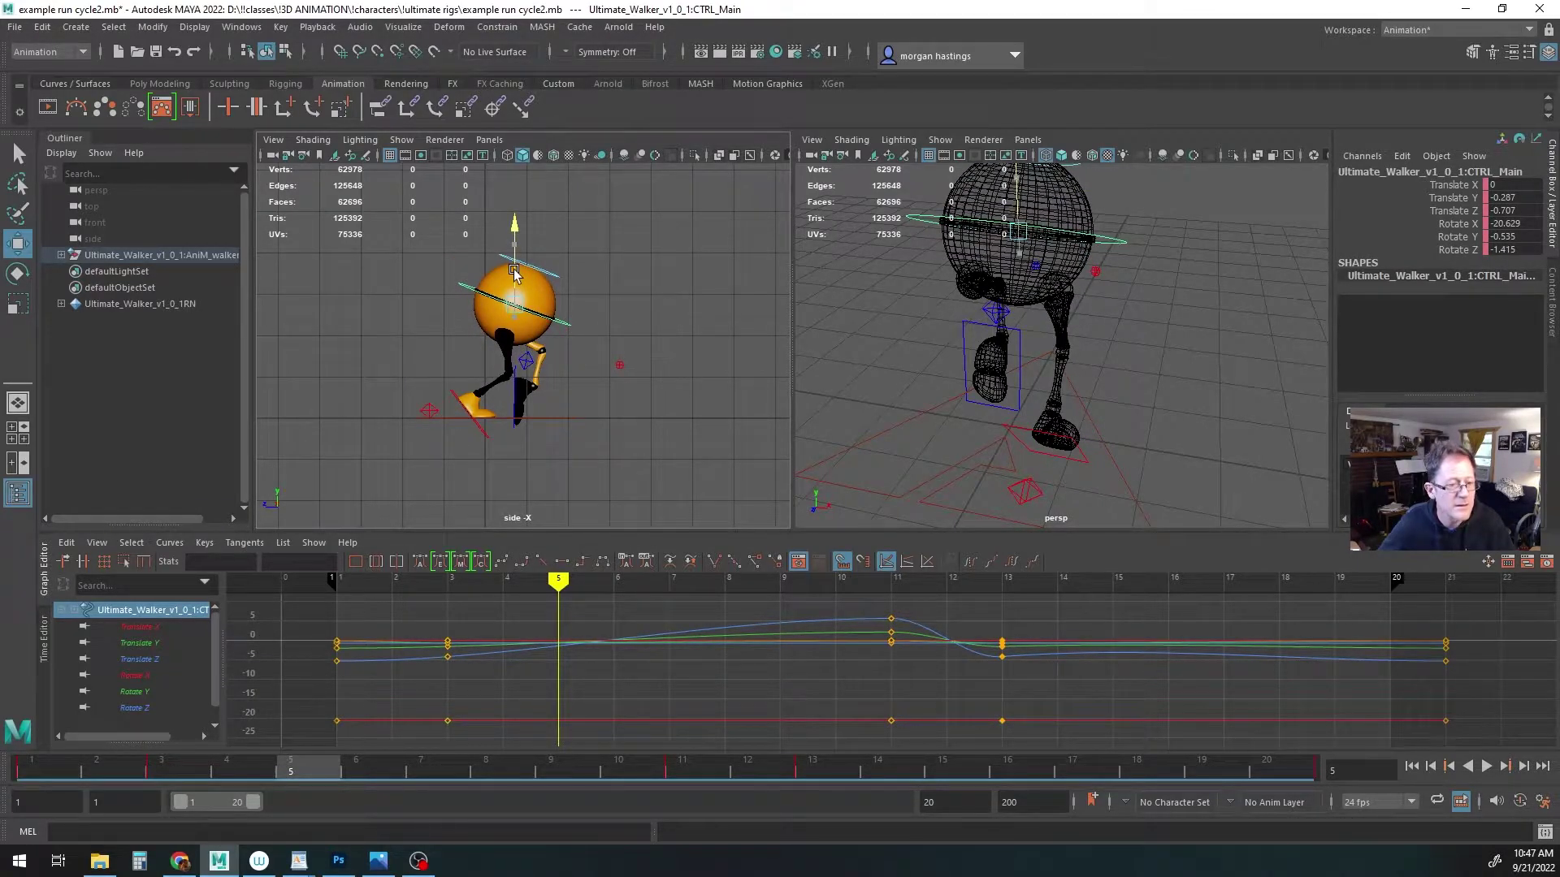
{"action": "left_click", "coordinate": [529, 364]}
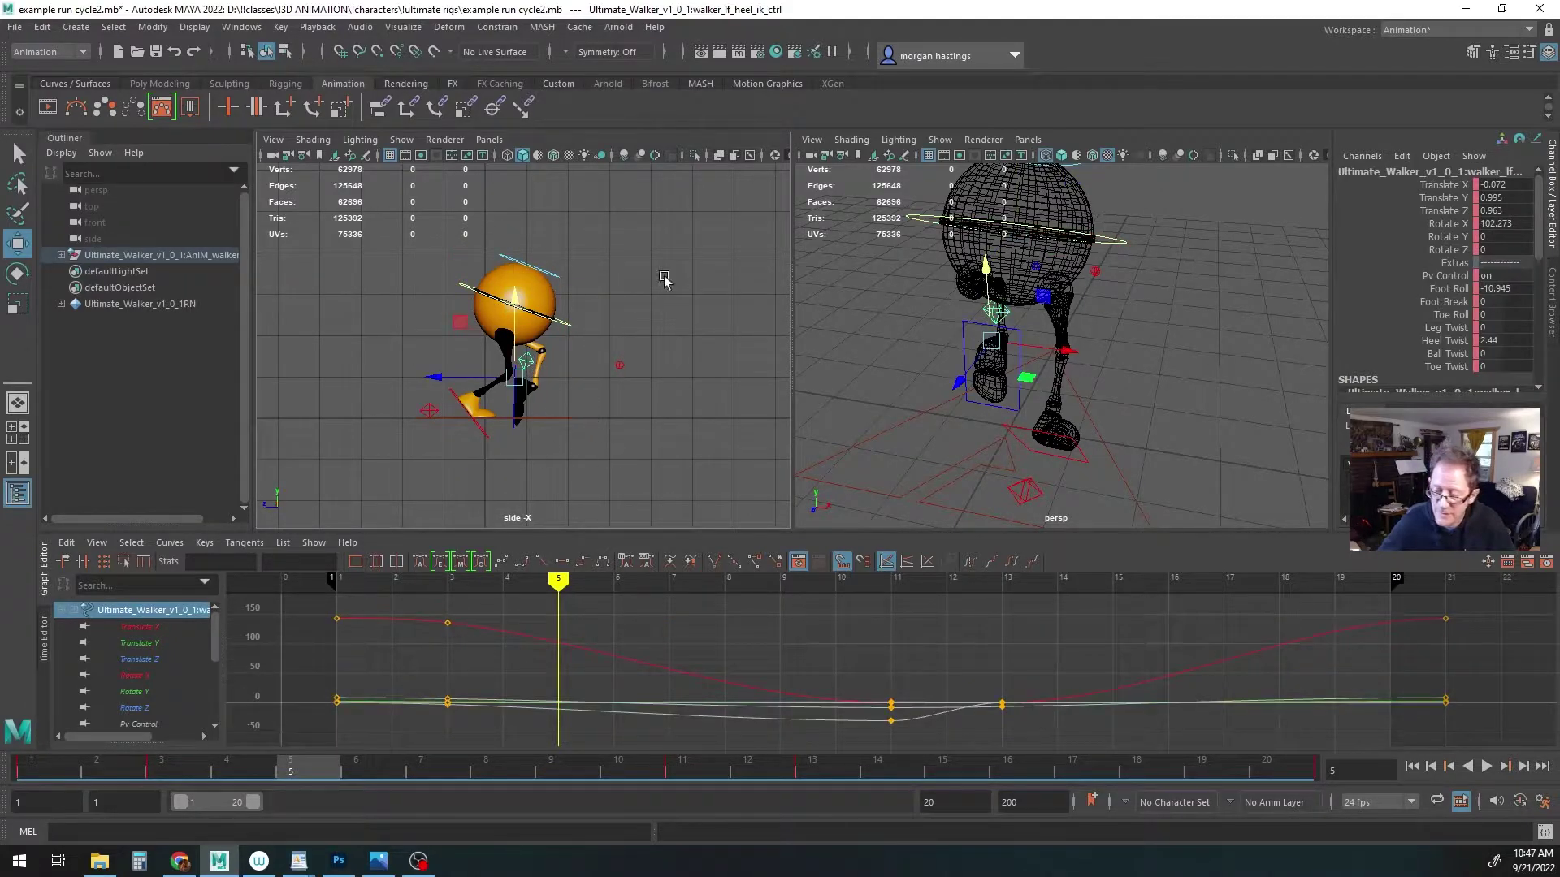
{"action": "key", "text": "e"}
{"action": "left_click_drag", "start_coordinate": [486, 312], "coordinate": [457, 350]}
{"action": "key", "text": "w"}
{"action": "middle_click_drag", "start_coordinate": [504, 328], "coordinate": [440, 320]}
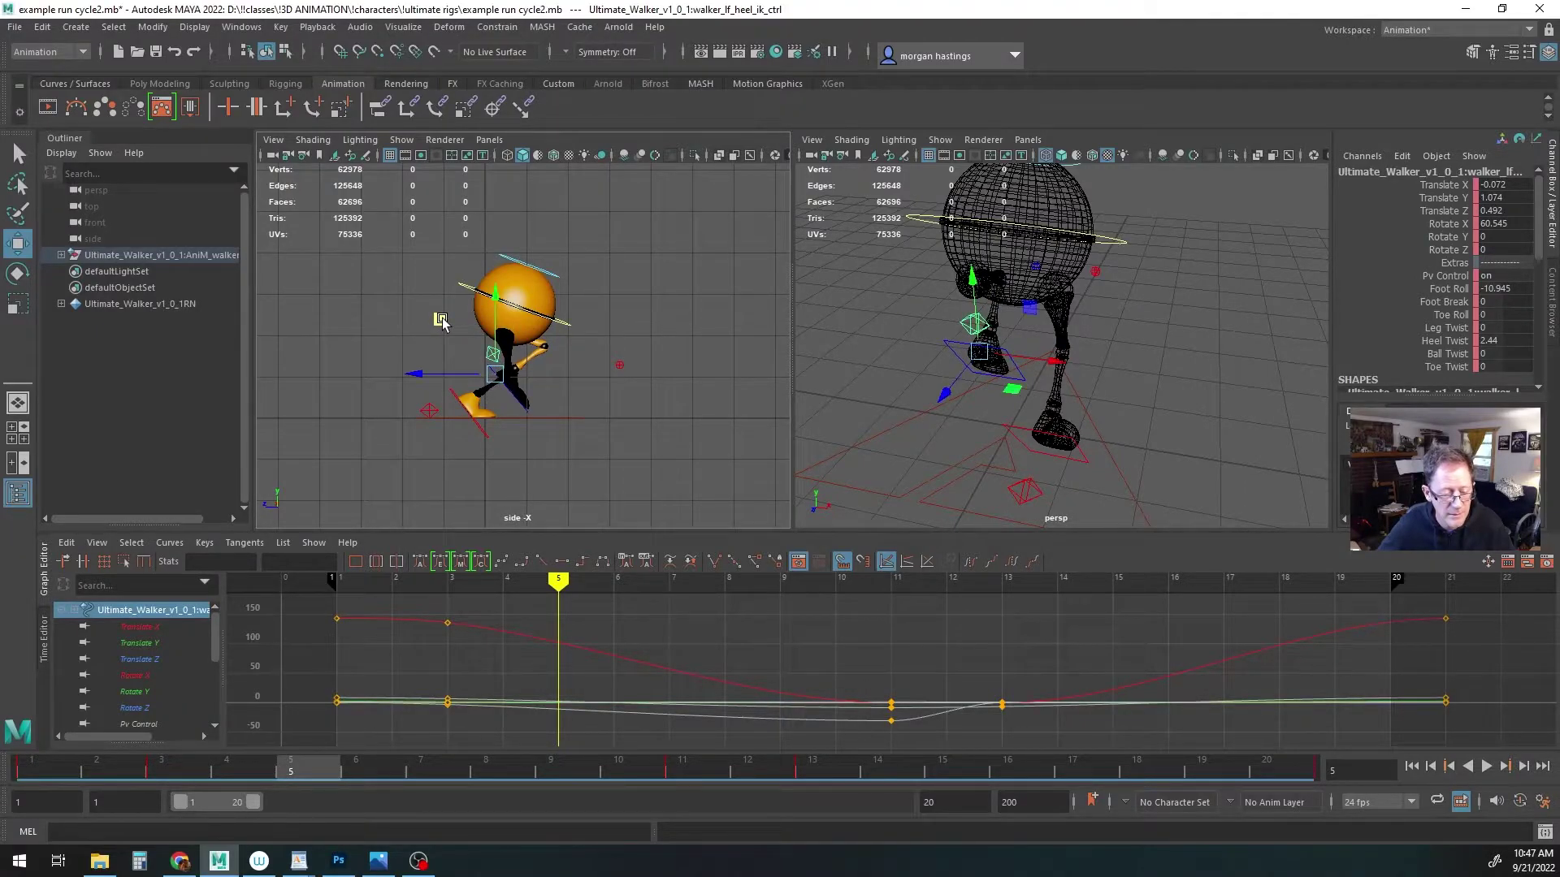
Key both heel controls and the main body control at frame 5, and scrub the timeline to check the motion
{"action": "left_click_drag", "start_coordinate": [636, 398], "coordinate": [607, 410], "text": "alt"}
{"action": "left_click_drag", "start_coordinate": [1085, 413], "coordinate": [856, 355], "text": "alt"}
{"action": "key", "text": "q"}
{"action": "left_click", "coordinate": [429, 410]}
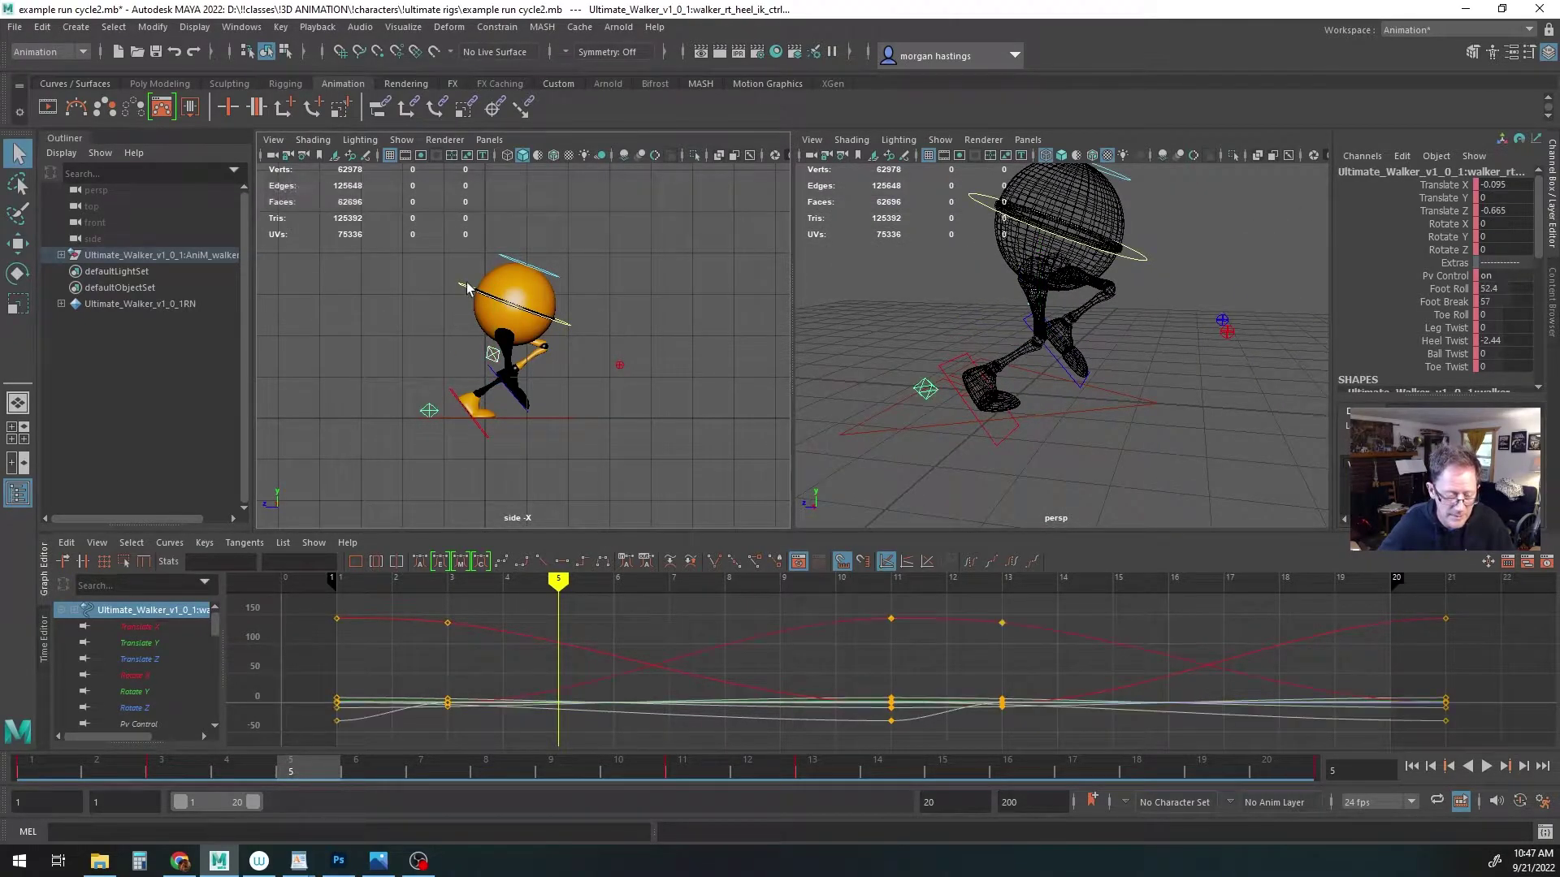
{"action": "left_click", "coordinate": [466, 289]}
{"action": "key", "text": "s"}
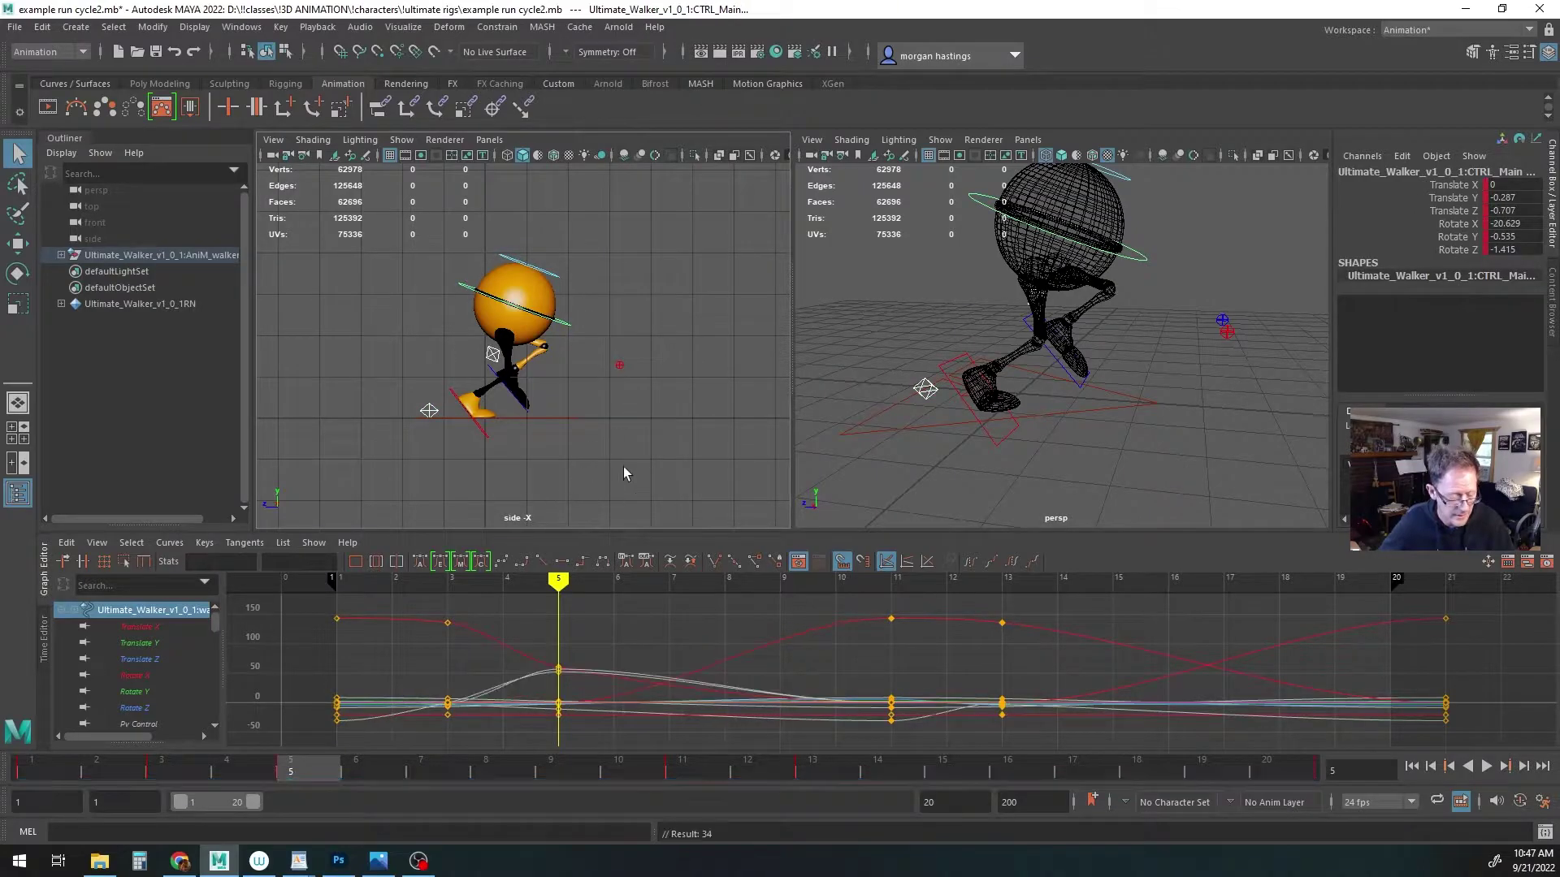
{"action": "mouse_move", "coordinate": [311, 767]}
{"action": "left_mouse_down"}
{"action": "mouse_move", "coordinate": [49, 767]}
{"action": "mouse_move", "coordinate": [294, 771]}
{"action": "left_mouse_up"}
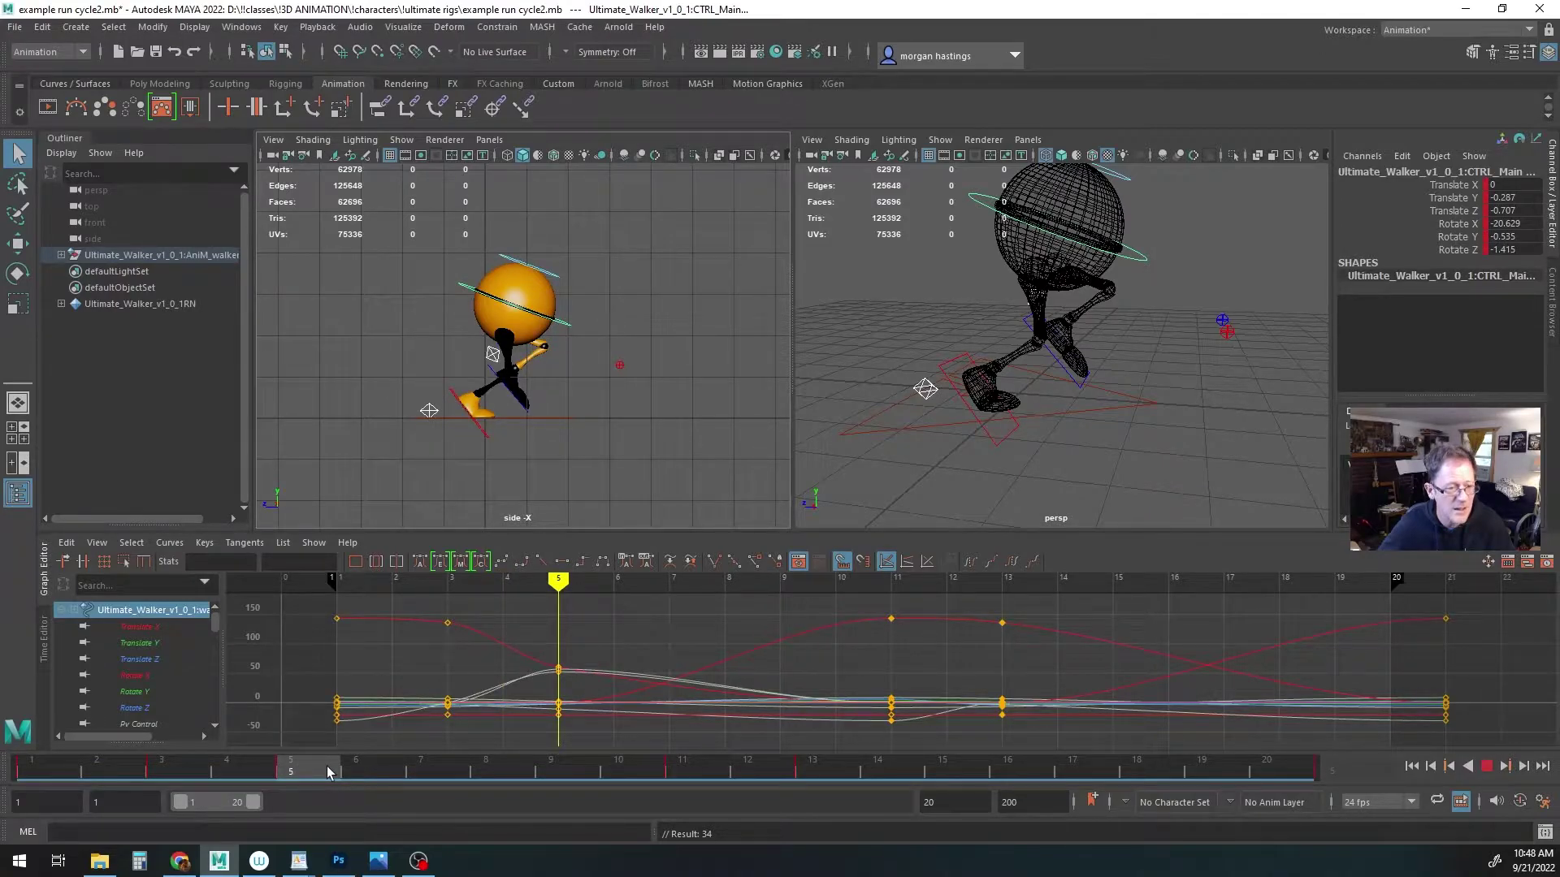
{"action": "mouse_move", "coordinate": [317, 765]}
{"action": "left_mouse_down"}
{"action": "mouse_move", "coordinate": [40, 767]}
{"action": "mouse_move", "coordinate": [290, 768]}
{"action": "left_mouse_up"}
Copy the main body control's key from frame 5 and paste it onto the same control at frame 15
{"action": "left_click_drag", "start_coordinate": [924, 398], "coordinate": [1050, 400], "text": "alt"}
{"action": "left_click", "coordinate": [979, 306]}
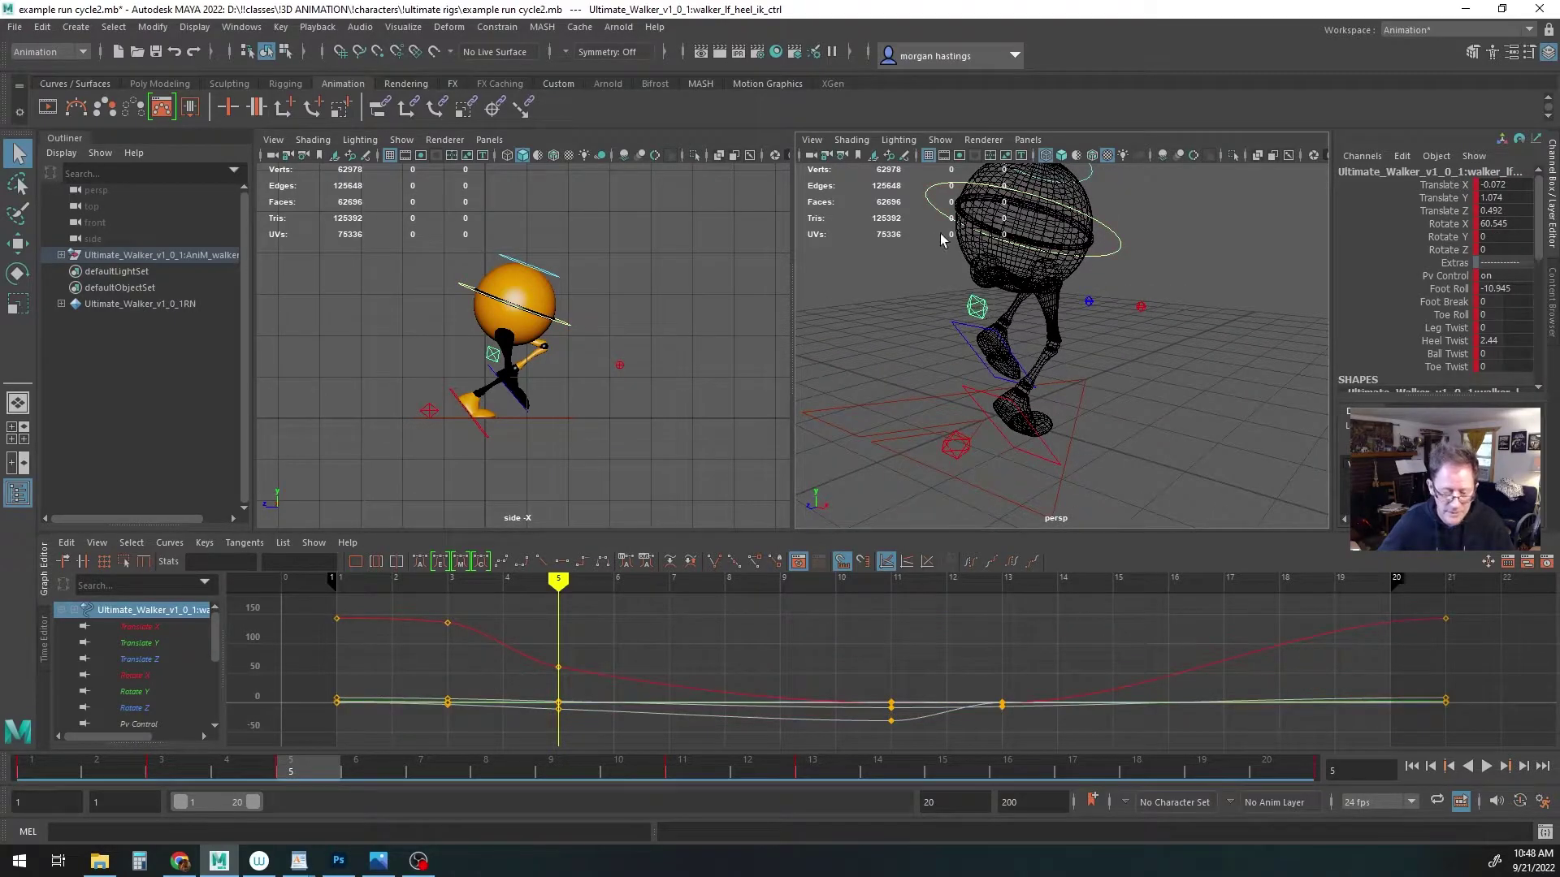
{"action": "left_click", "coordinate": [930, 187]}
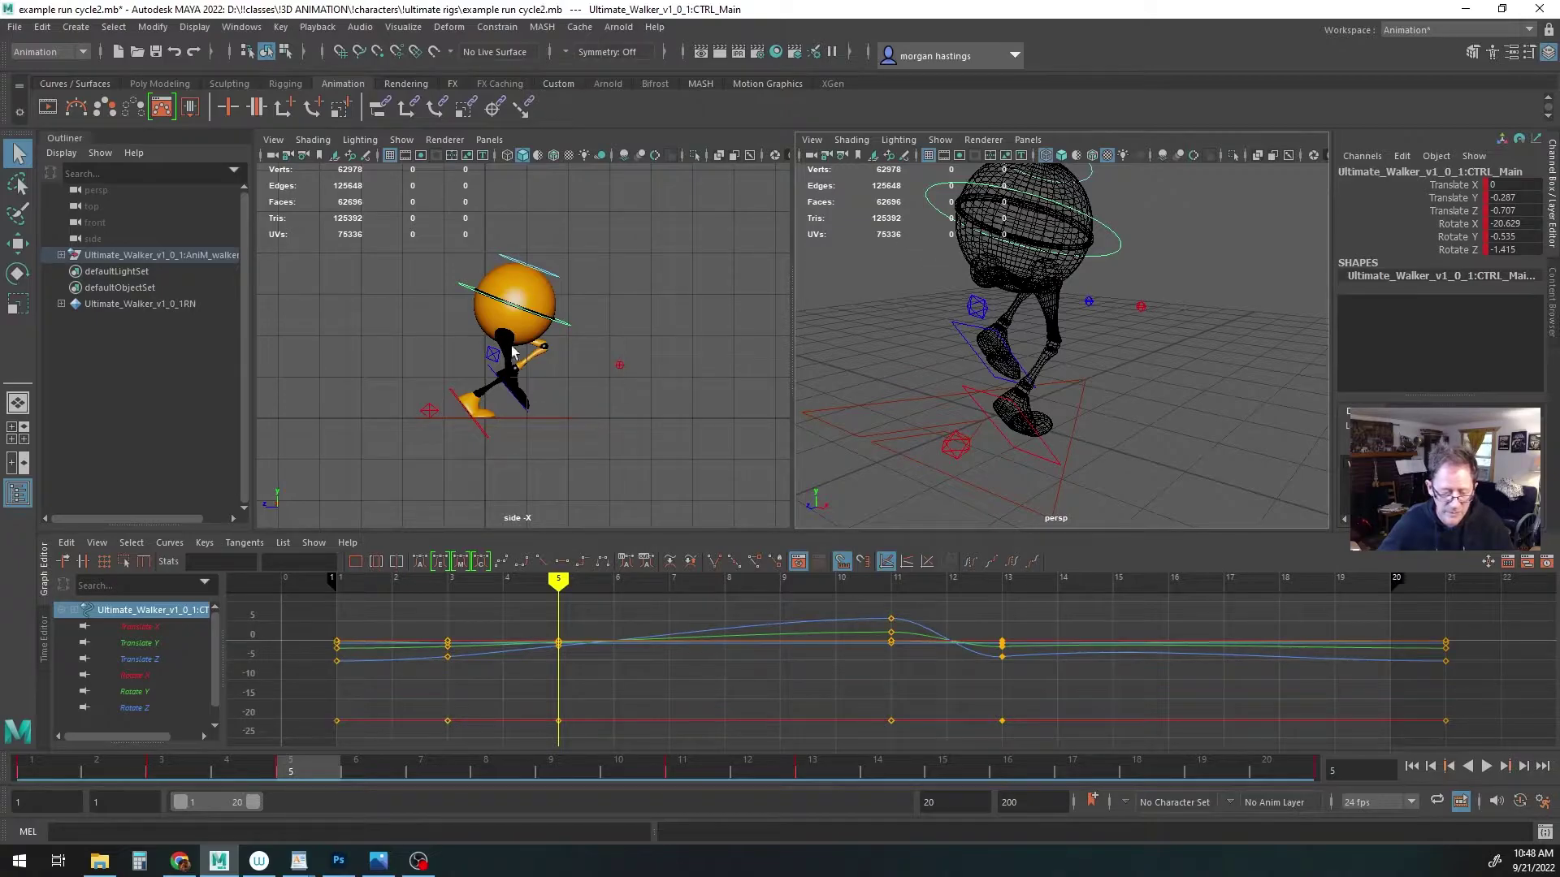
{"action": "left_click", "coordinate": [576, 317]}
{"action": "left_click", "coordinate": [566, 329]}
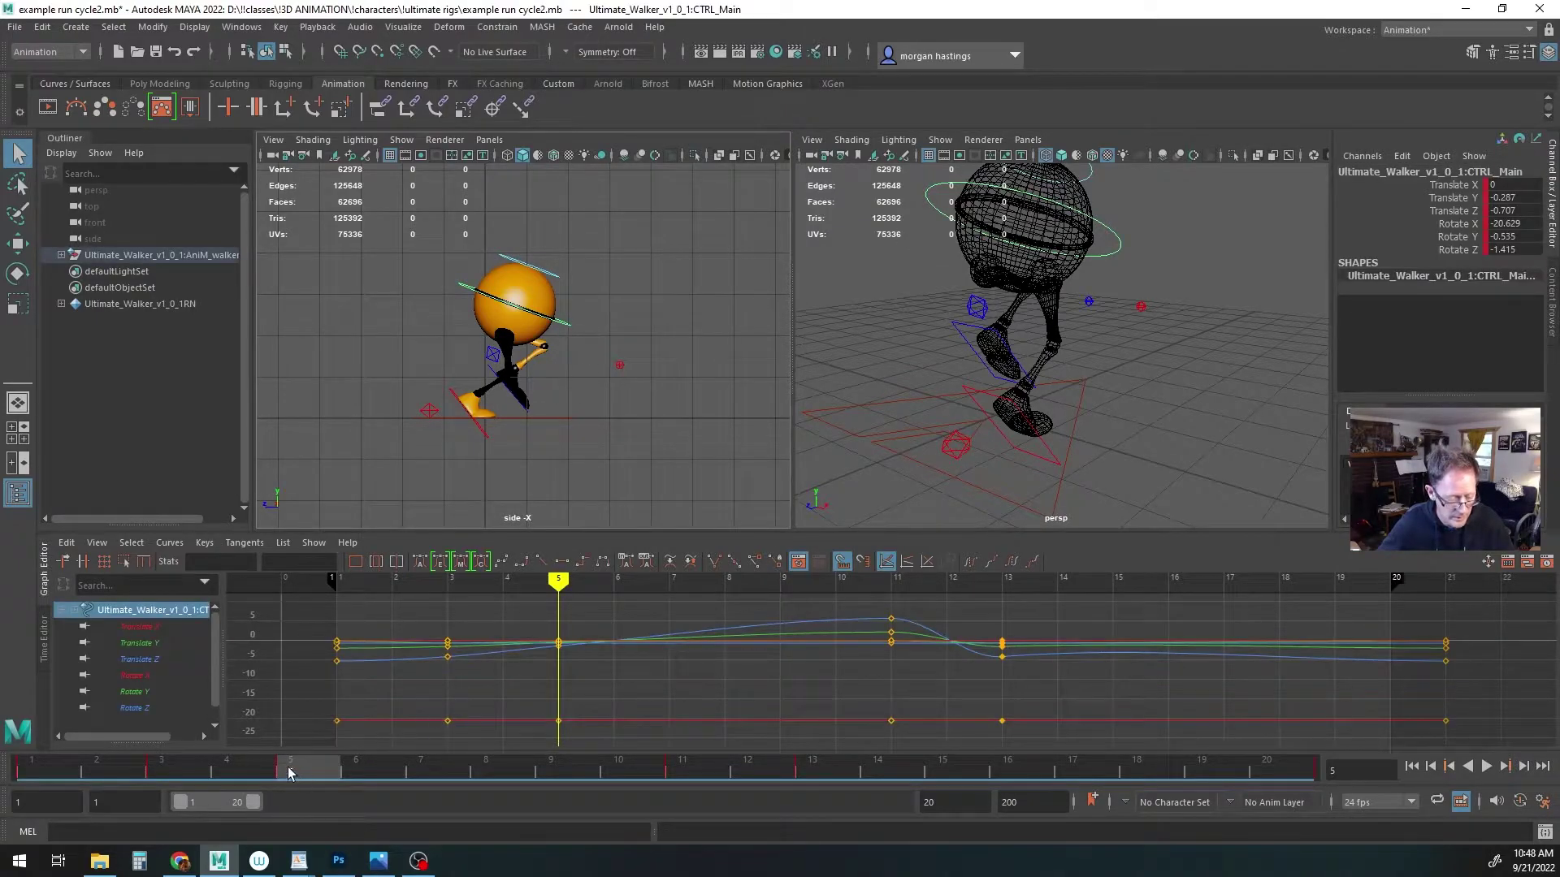
{"action": "right_click", "coordinate": [290, 774]}
{"action": "left_click", "coordinate": [349, 478]}
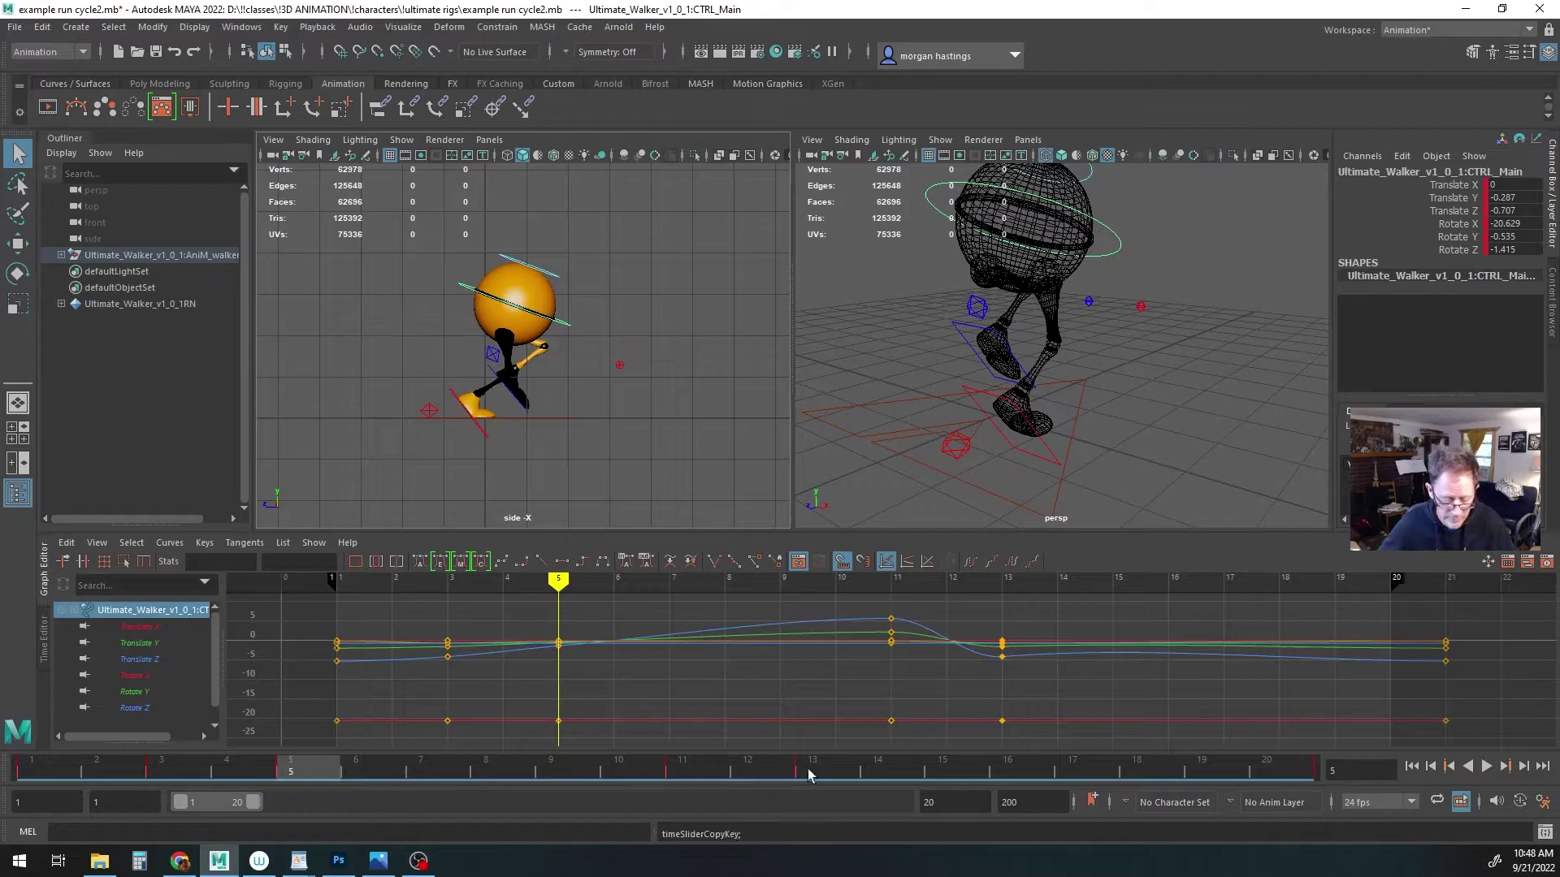
{"action": "left_click", "coordinate": [945, 773]}
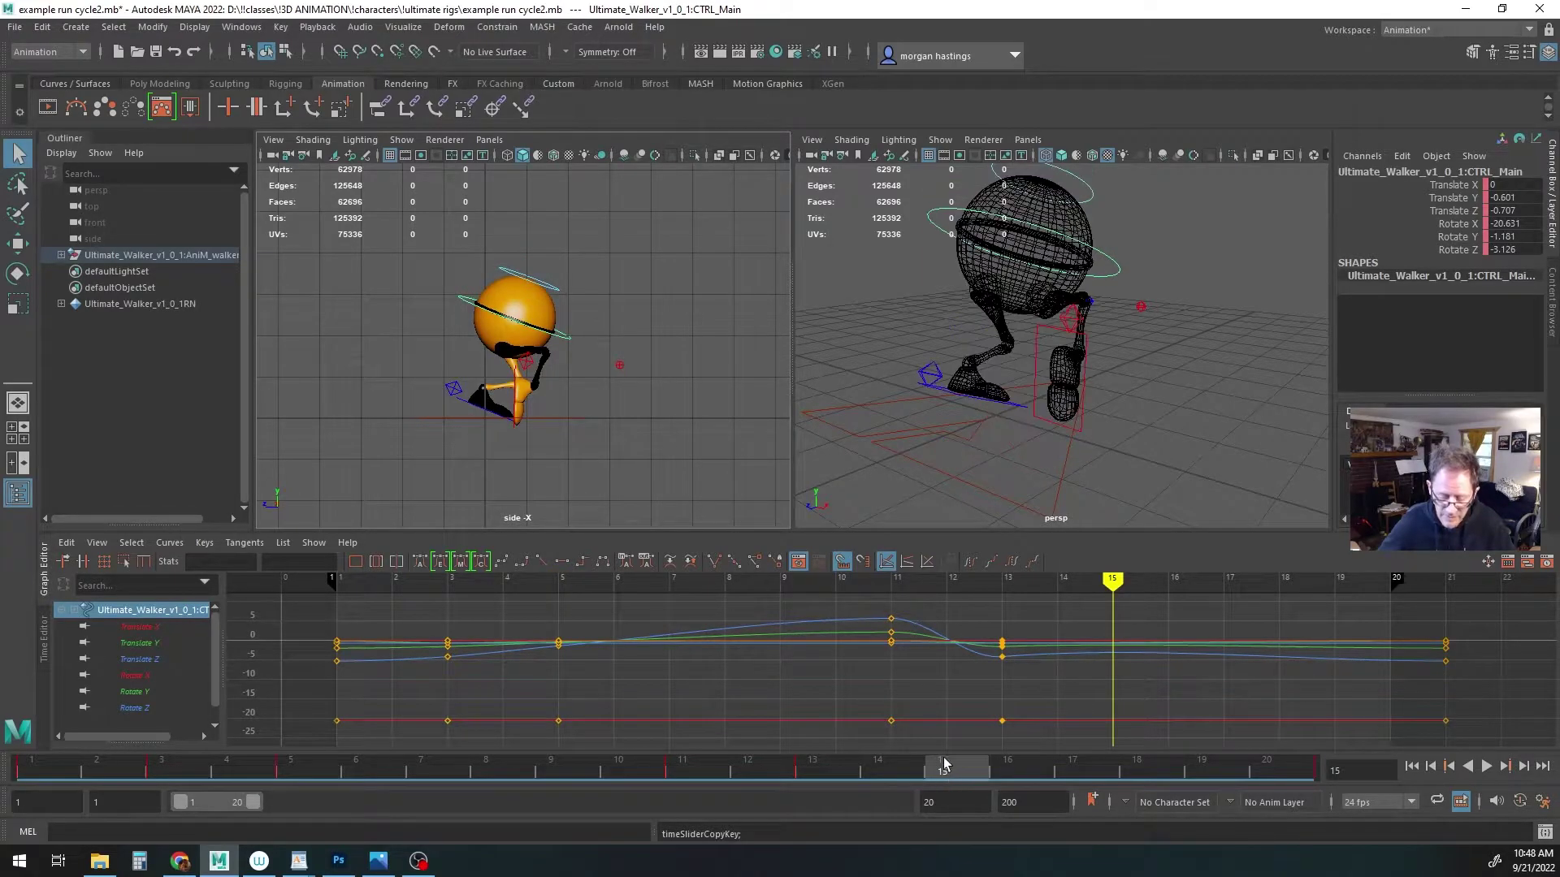
{"action": "right_click", "coordinate": [945, 764]}
{"action": "mouse_move", "coordinate": [1015, 495]}
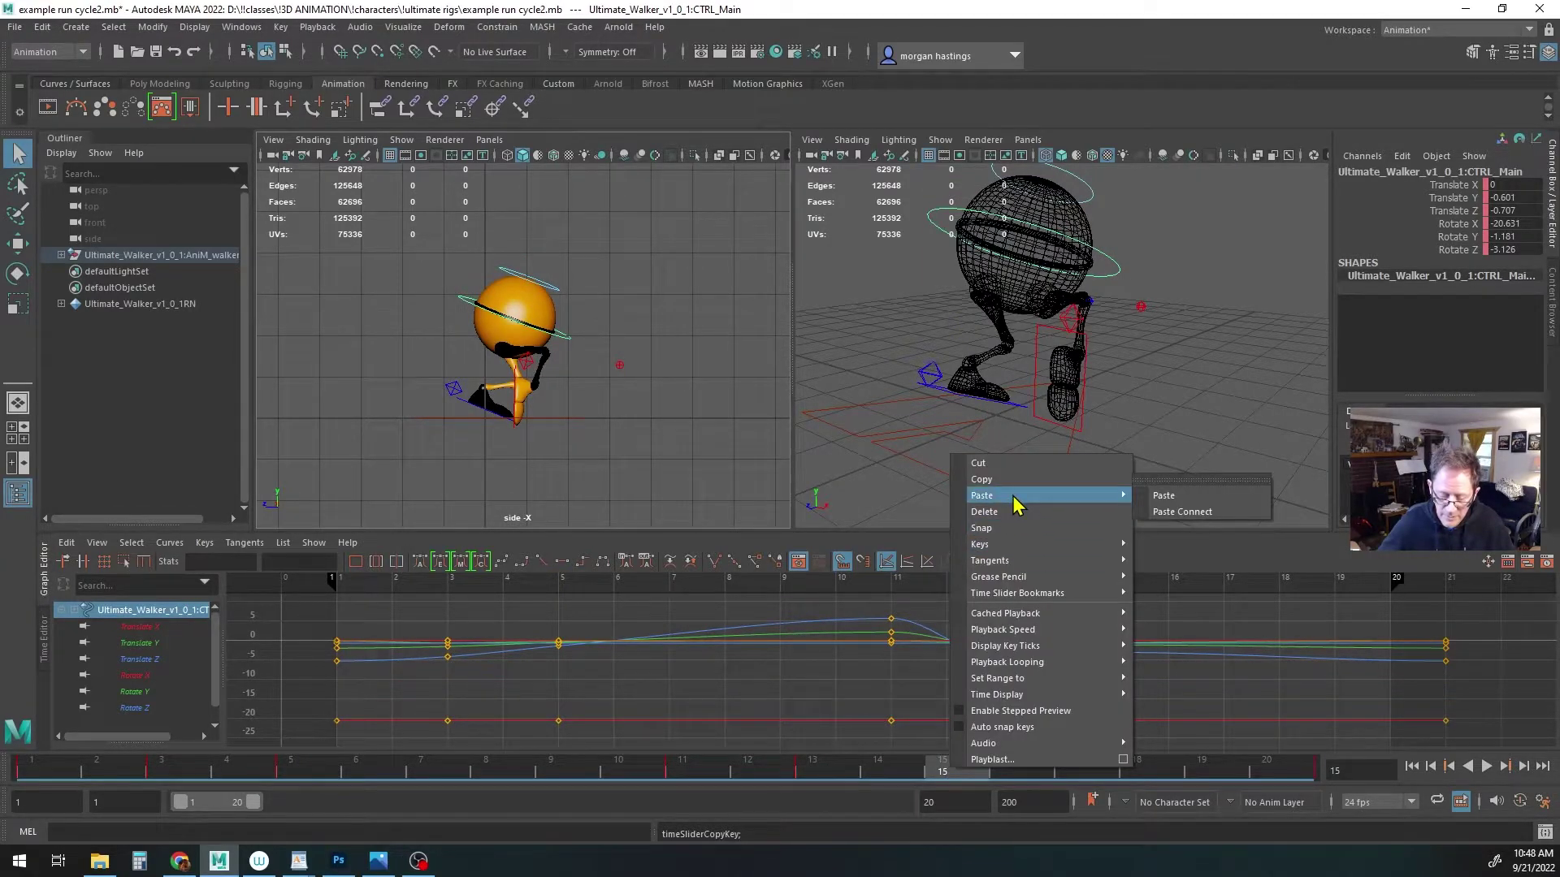
{"action": "left_click", "coordinate": [1162, 498]}
Copy the left heel control's key from frame 5 and paste it onto the right heel control at frame 15
{"action": "left_click", "coordinate": [454, 391]}
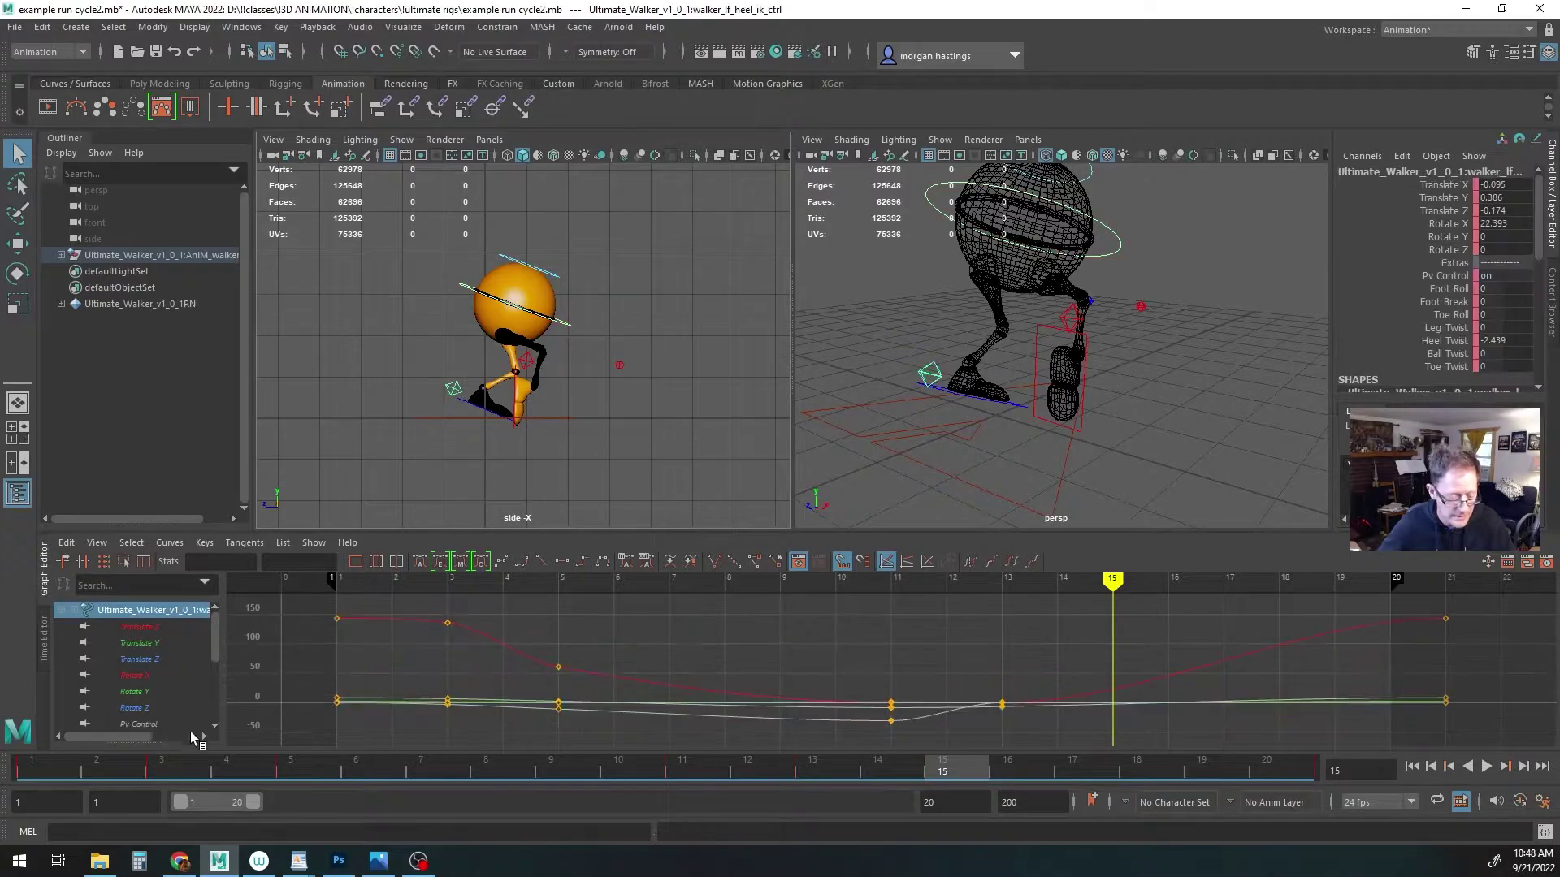
{"action": "left_click", "coordinate": [293, 766]}
{"action": "mouse_move", "coordinate": [962, 410]}
{"action": "left_mouse_down", "text": "alt"}
{"action": "mouse_move", "coordinate": [1069, 405]}
{"action": "mouse_move", "coordinate": [978, 424]}
{"action": "left_mouse_up", "text": "alt"}
{"action": "right_click", "coordinate": [318, 765]}
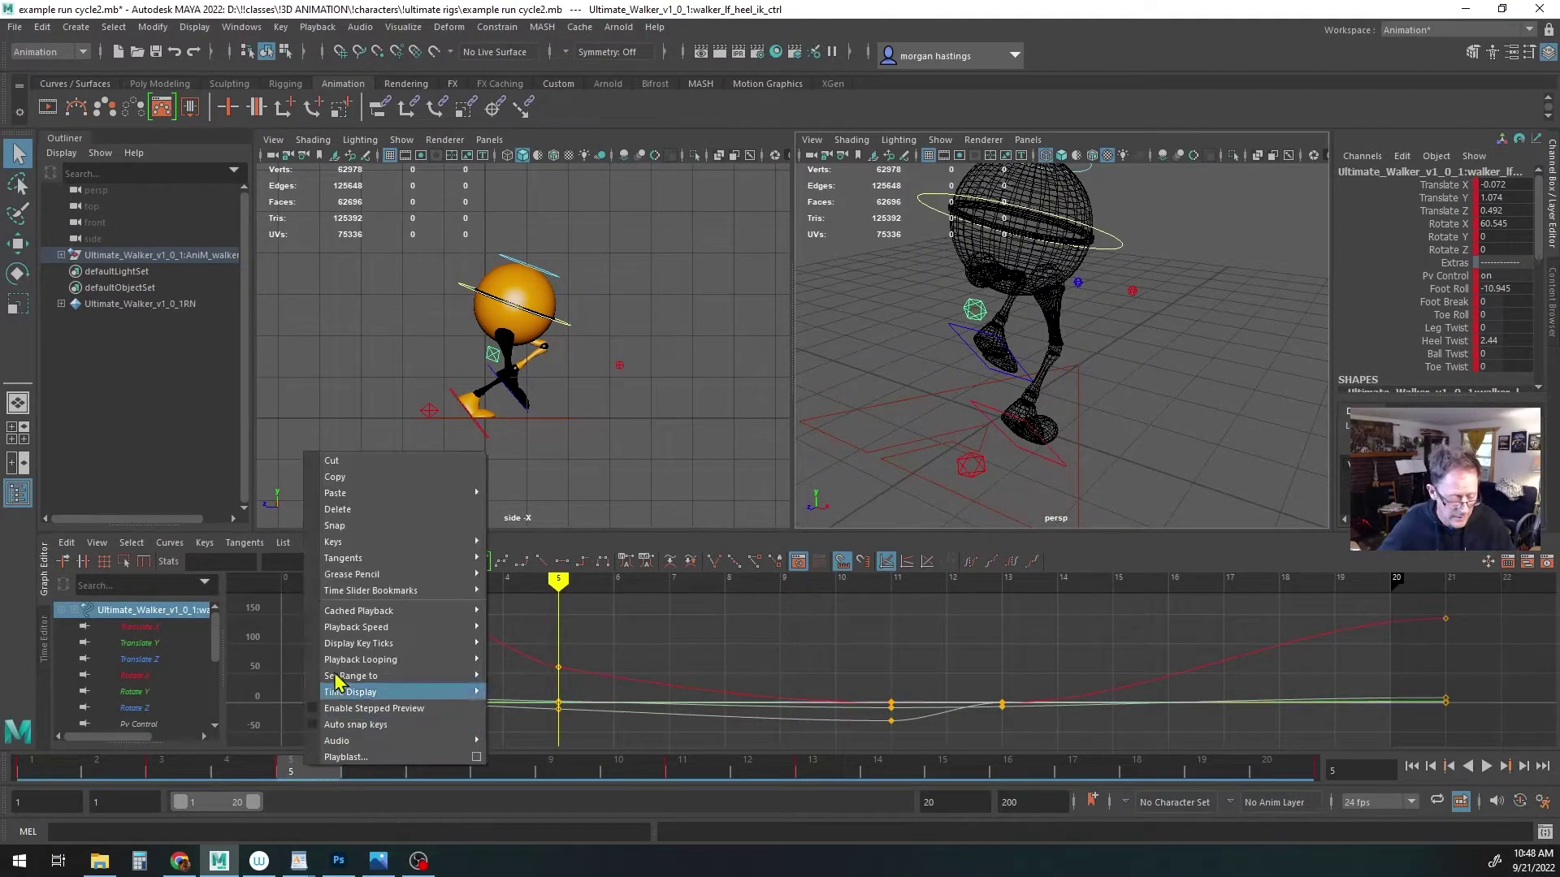
{"action": "left_click", "coordinate": [366, 479]}
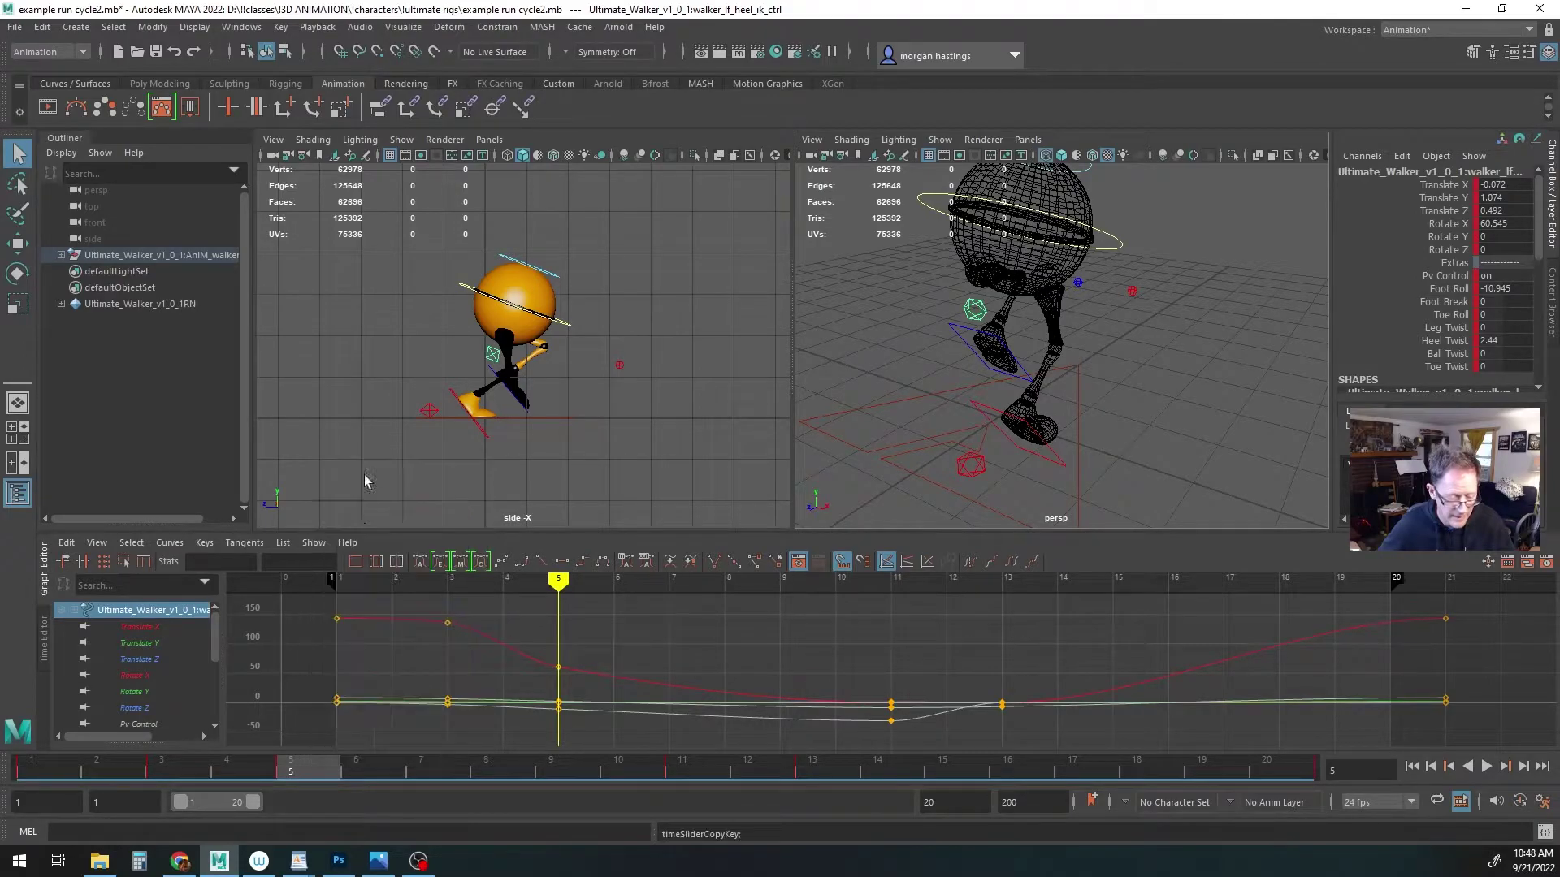
{"action": "left_click", "coordinate": [943, 772]}
{"action": "left_click", "coordinate": [1070, 320]}
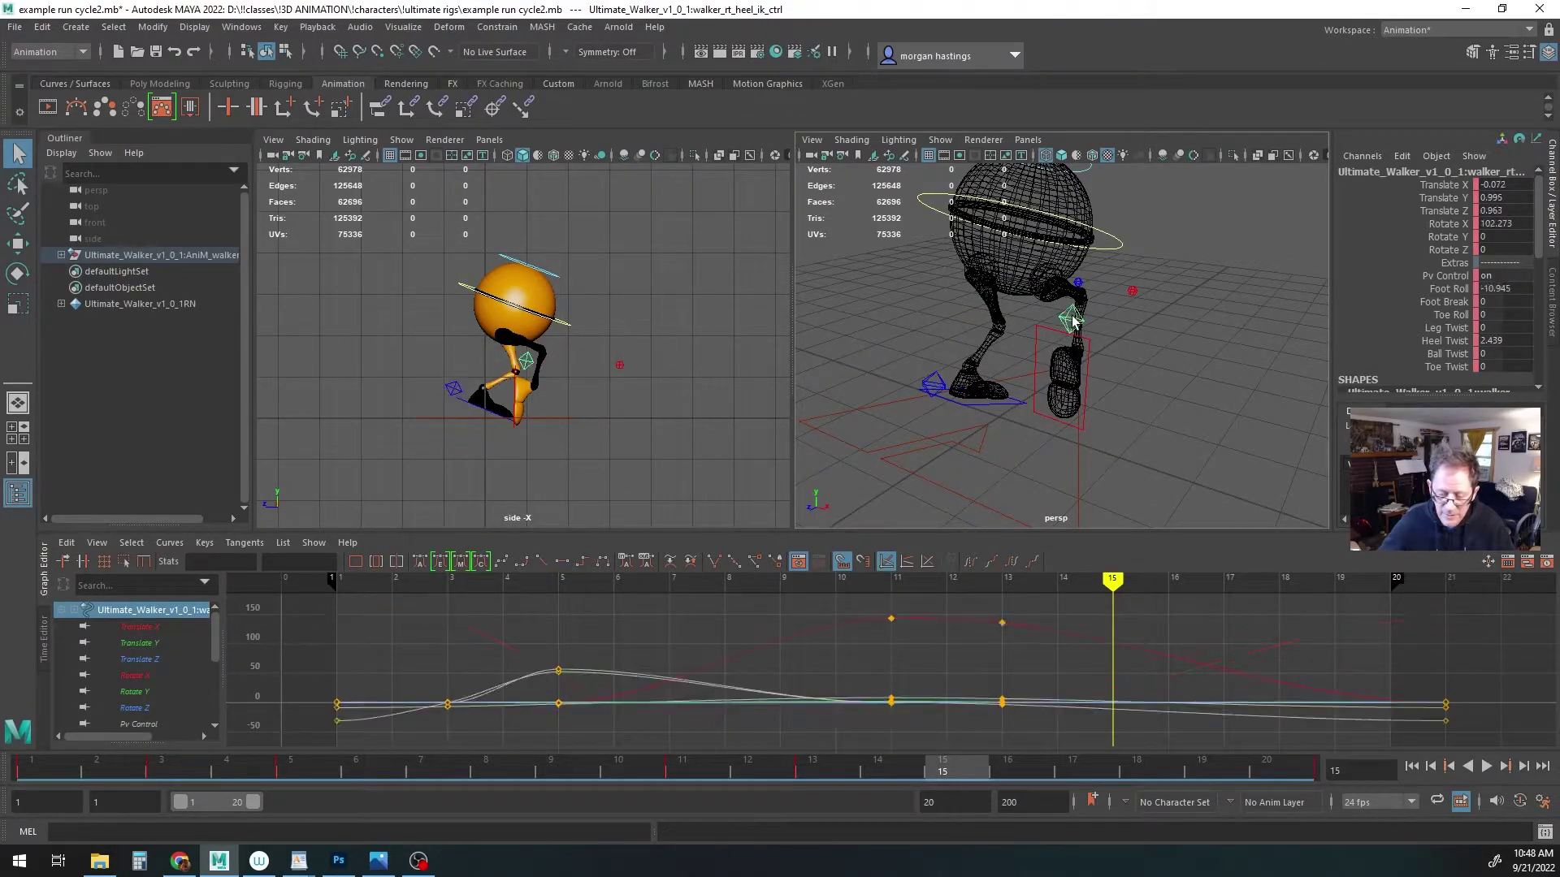
{"action": "right_click", "coordinate": [946, 771]}
{"action": "mouse_move", "coordinate": [1007, 498]}
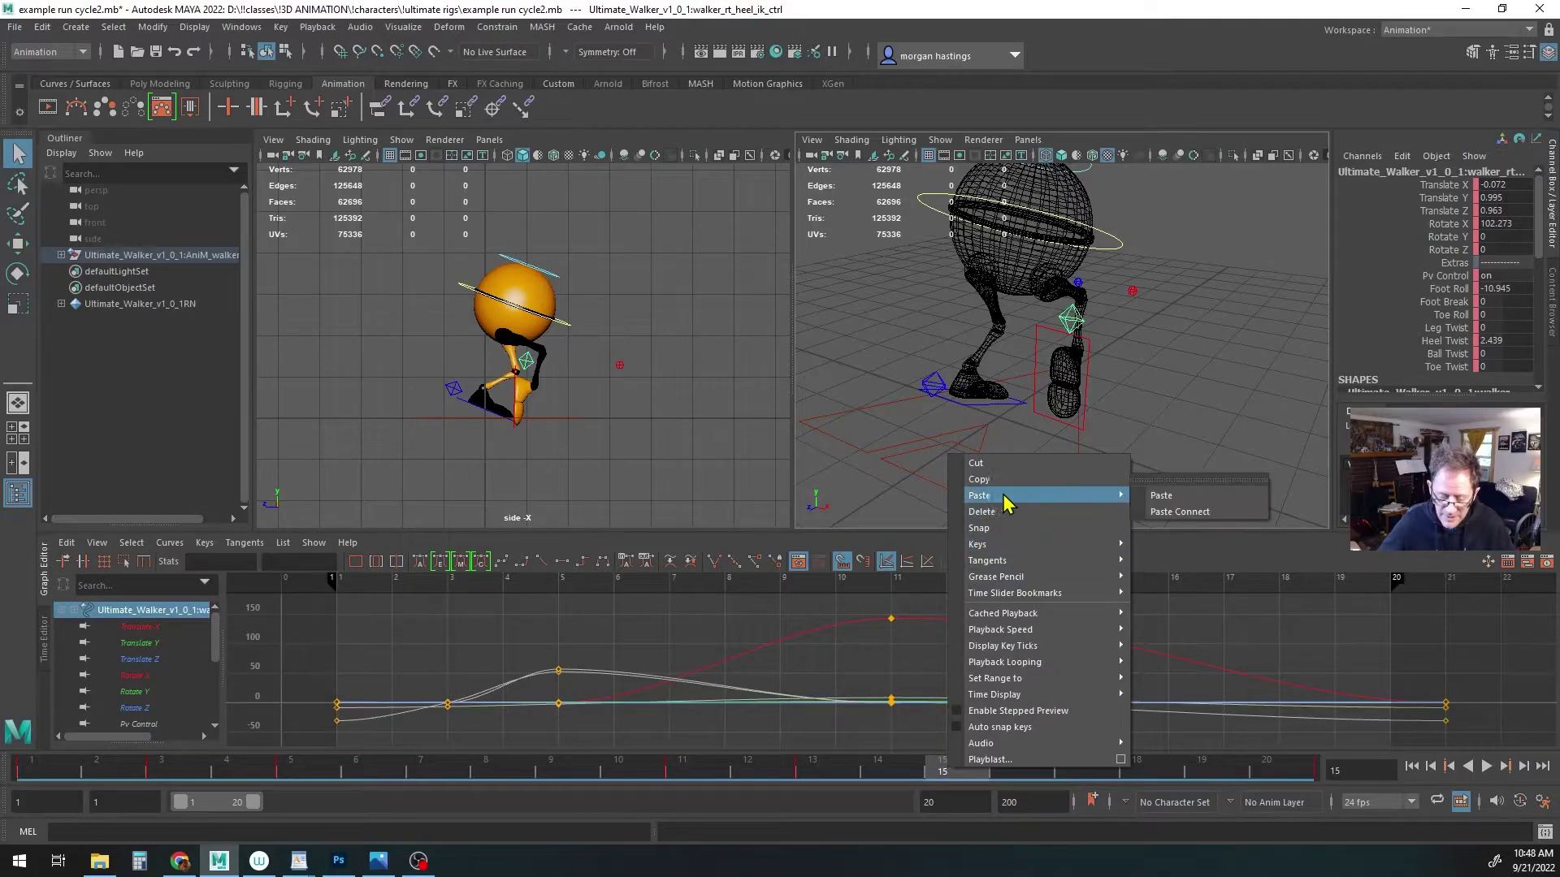
{"action": "left_click", "coordinate": [1165, 497]}
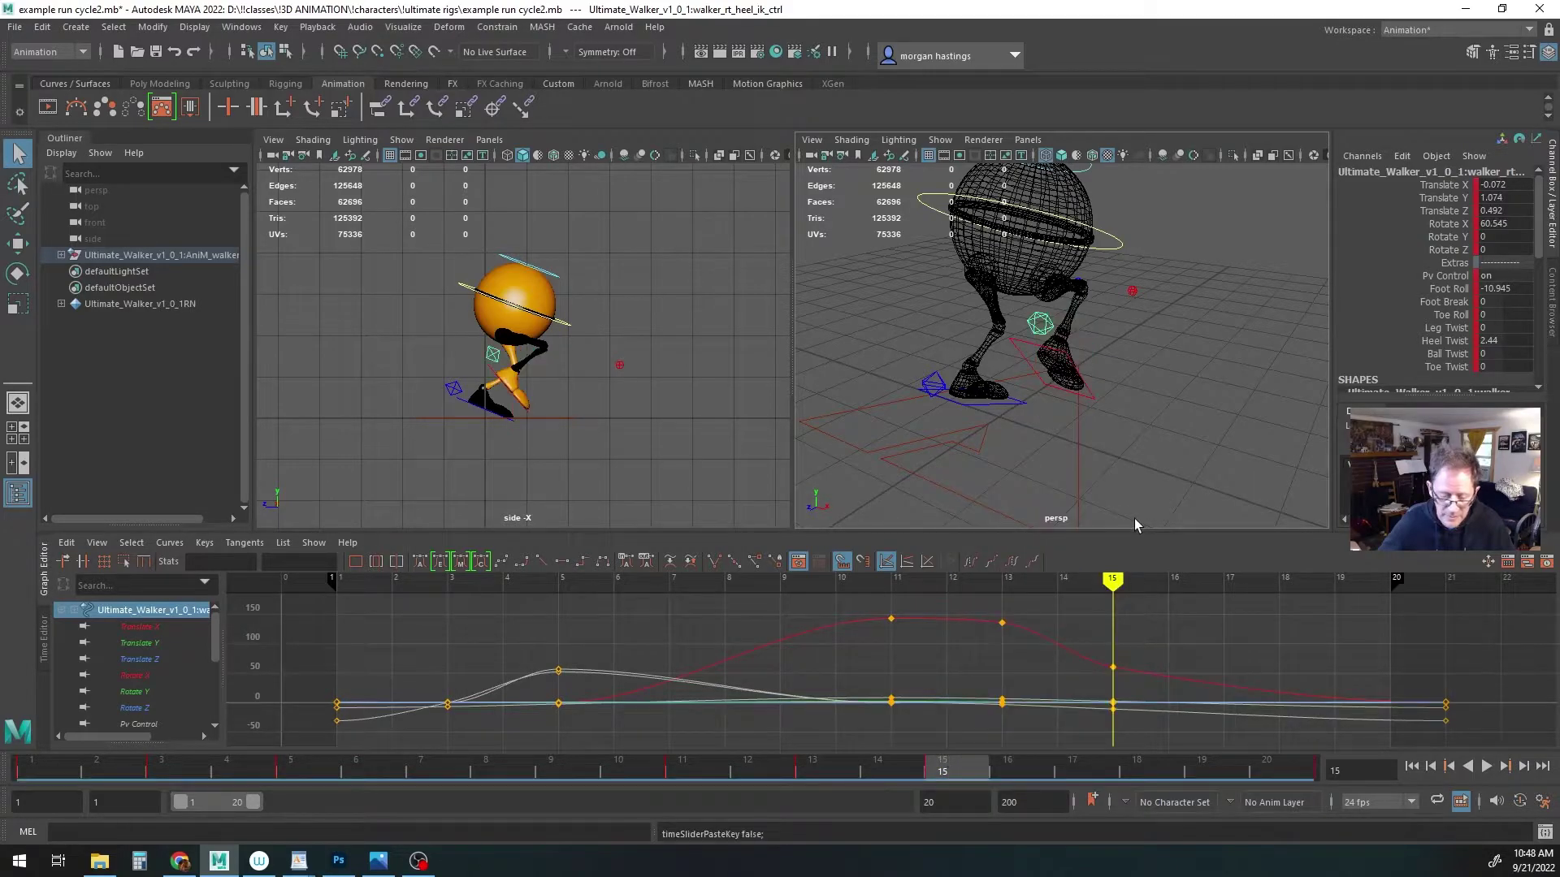
Copy the right heel control's key from frame 5 and paste it onto the left heel control at frame 15
{"action": "left_click", "coordinate": [298, 767]}
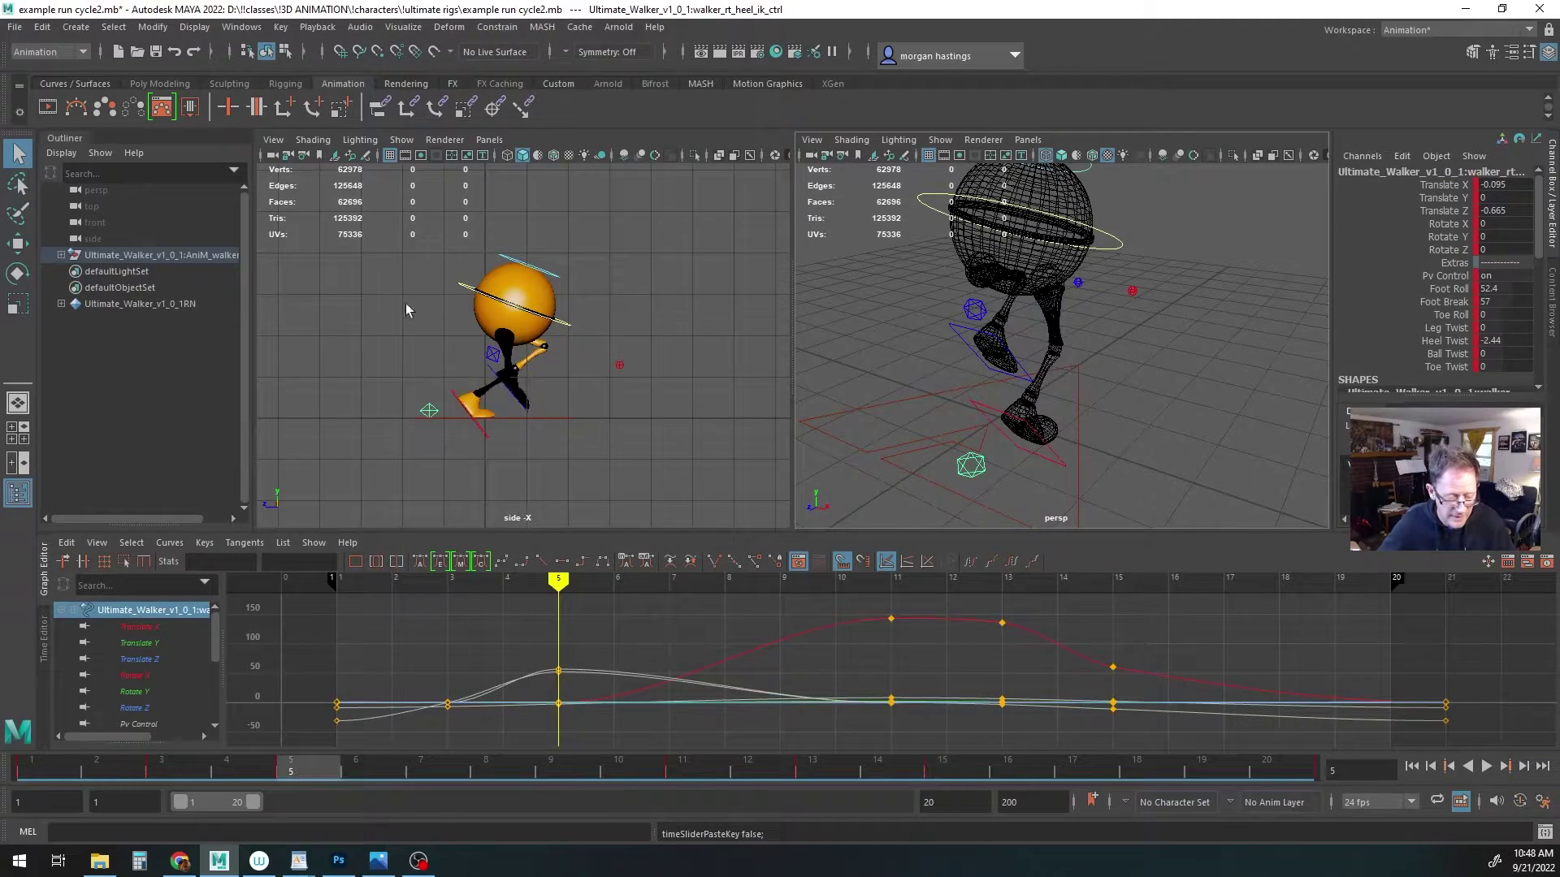
{"action": "right_click", "coordinate": [298, 767]}
{"action": "left_click", "coordinate": [352, 484]}
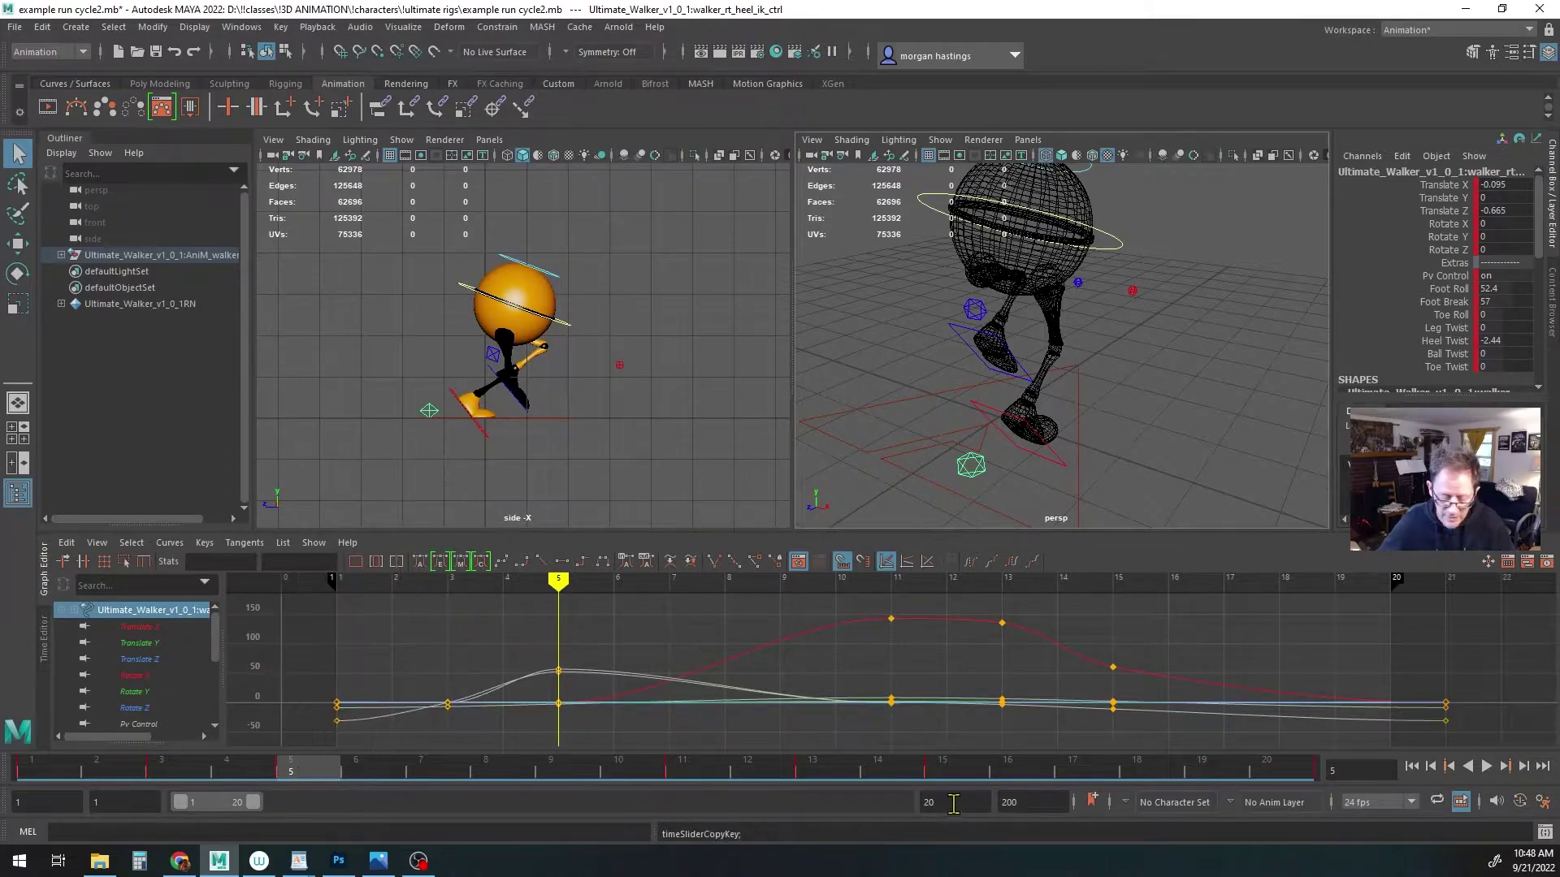
{"action": "left_click", "coordinate": [944, 768]}
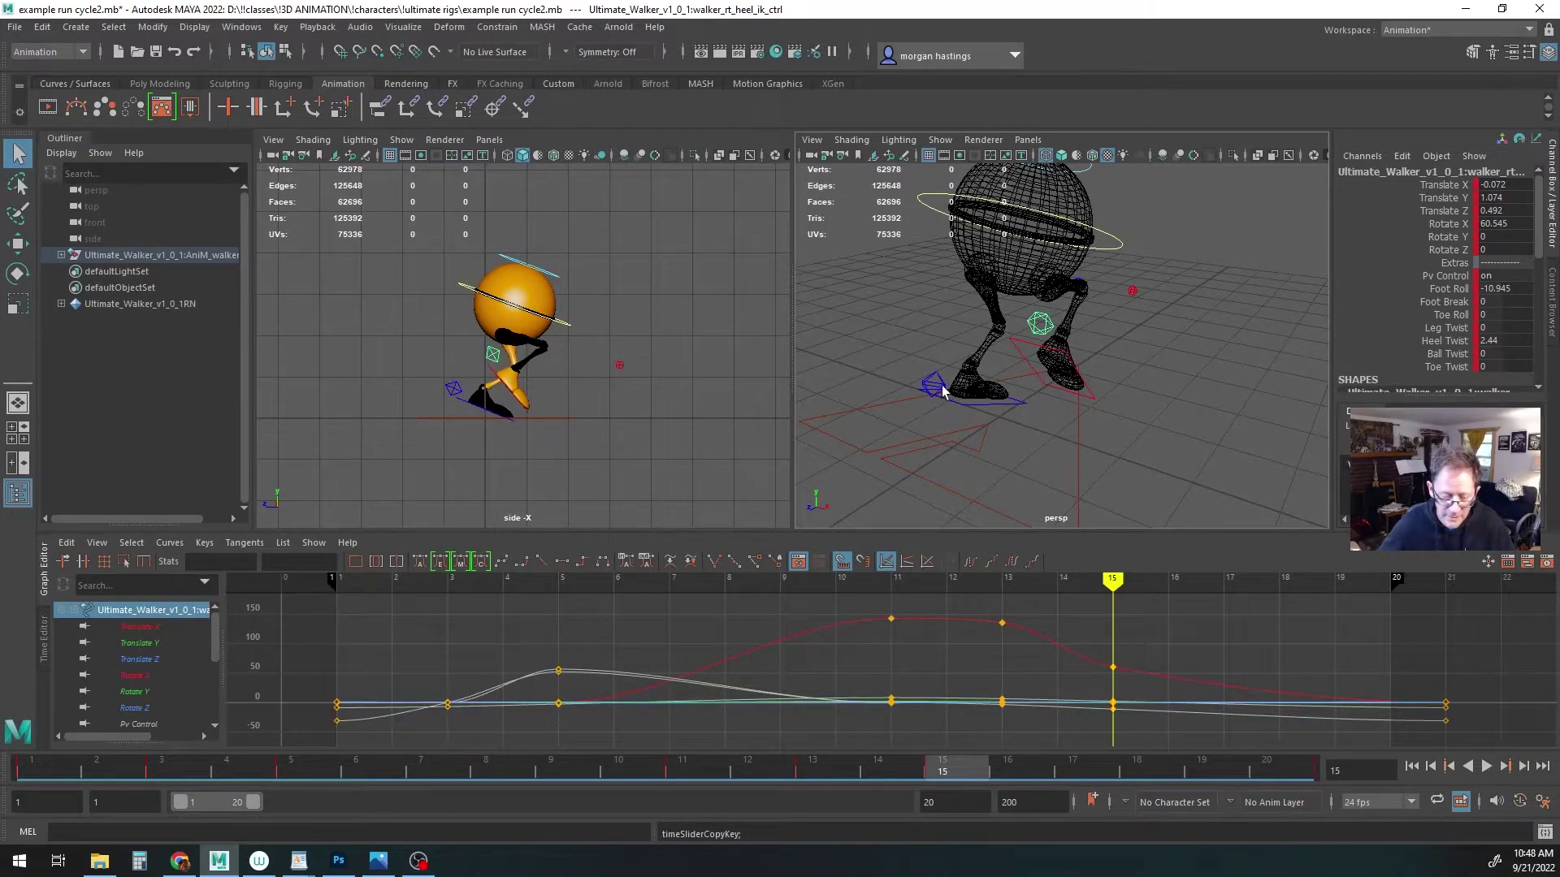
{"action": "left_click", "coordinate": [938, 388]}
{"action": "right_click", "coordinate": [957, 766]}
{"action": "mouse_move", "coordinate": [993, 494]}
{"action": "left_click", "coordinate": [1182, 495]}
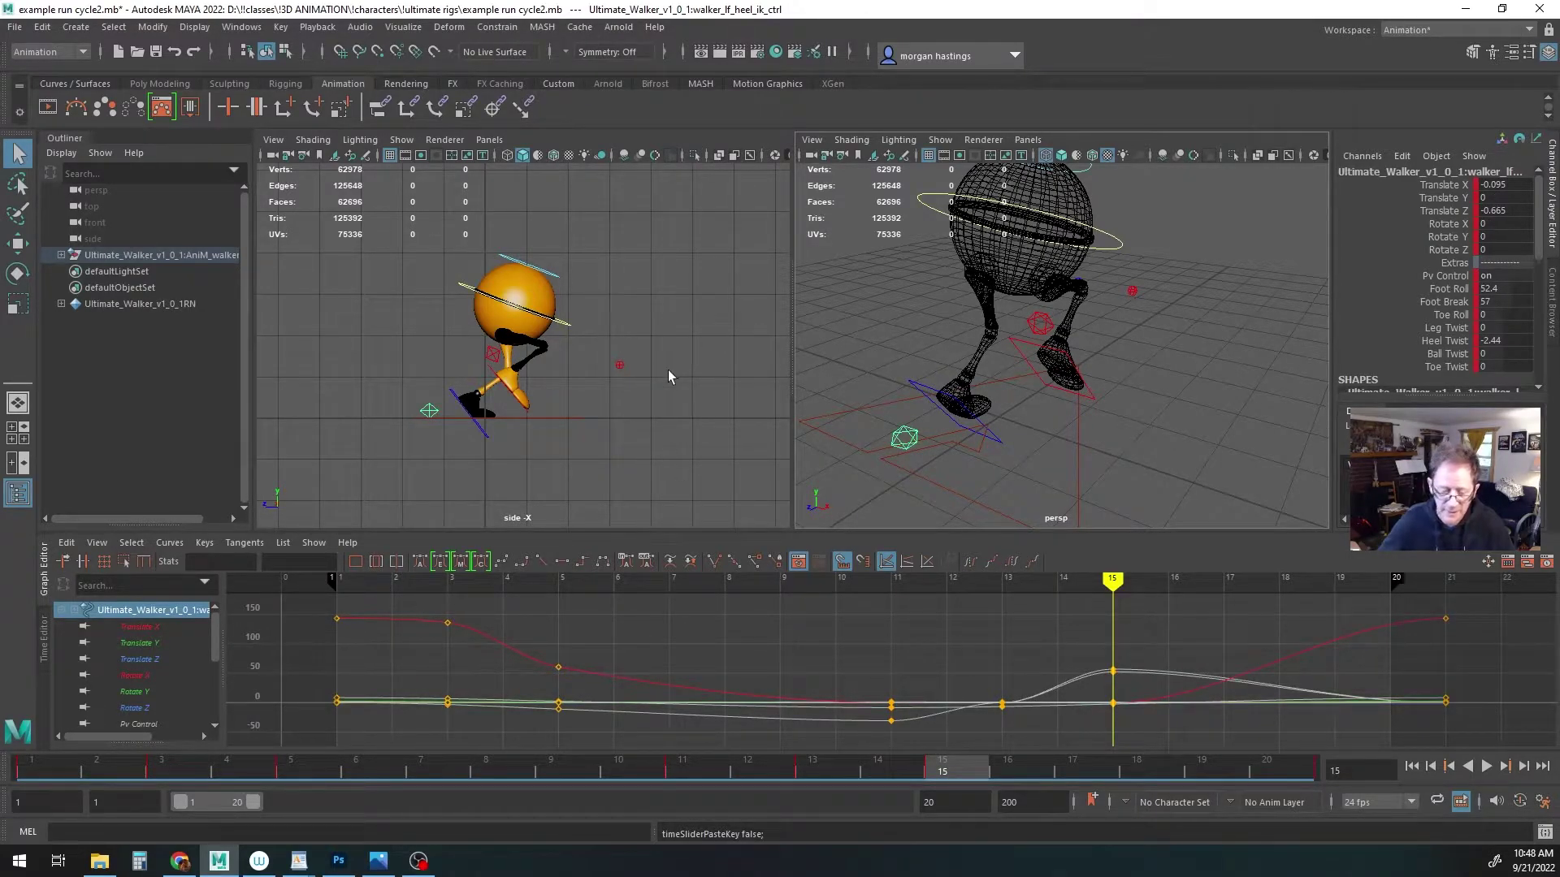
Check the run cycle reference image, and at frame 7 raise the main body control to a Translate Y of about 0.137
{"action": "left_click_drag", "start_coordinate": [779, 0], "coordinate": [804, 179]}
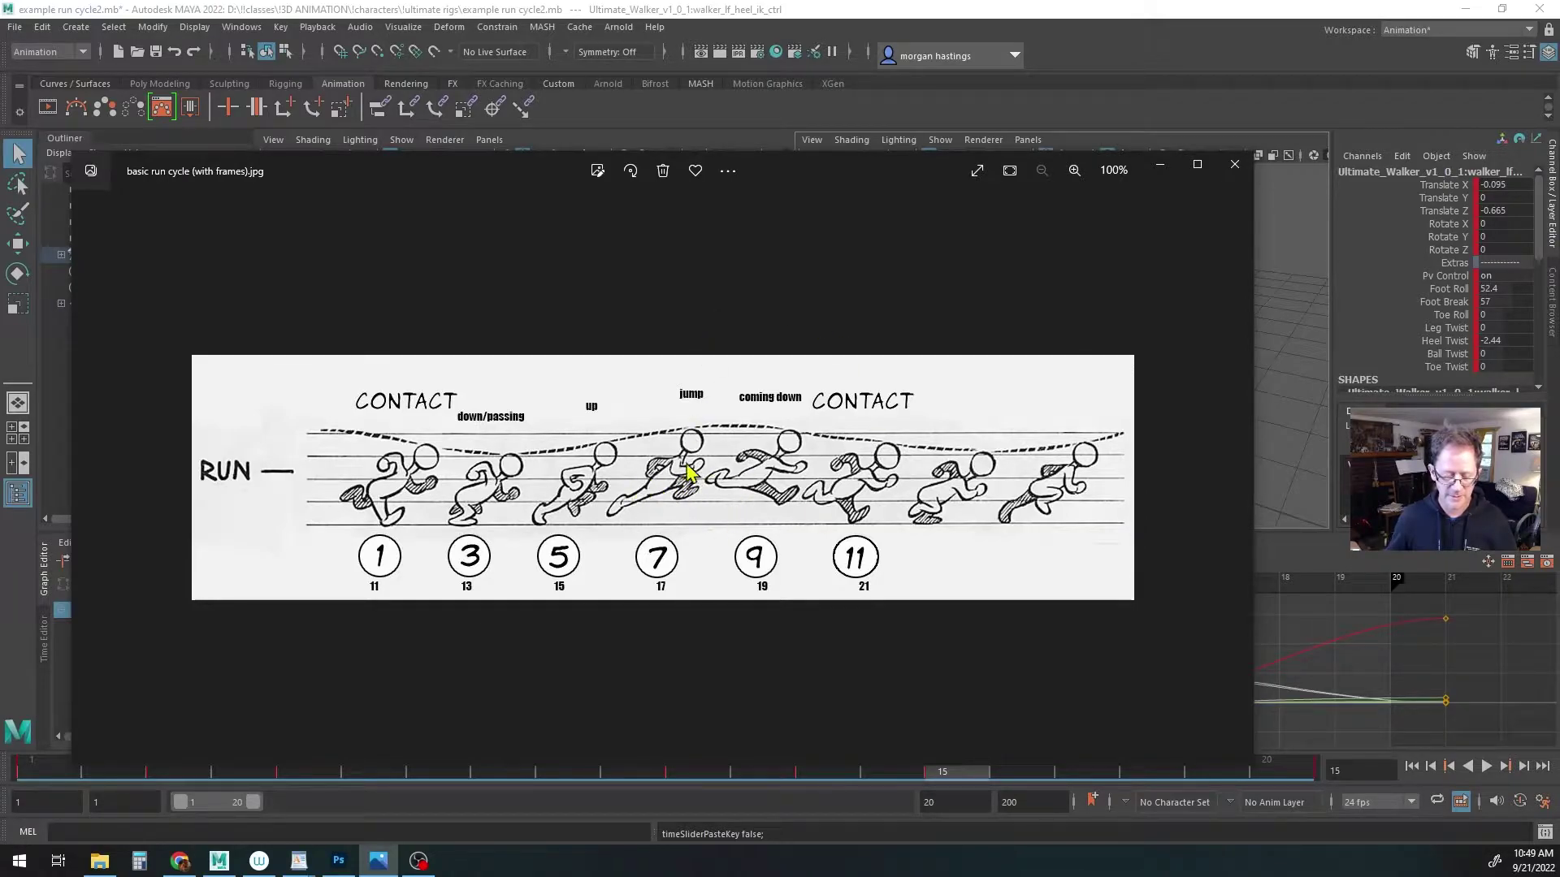
{"action": "left_click_drag", "start_coordinate": [778, 168], "coordinate": [935, 1]}
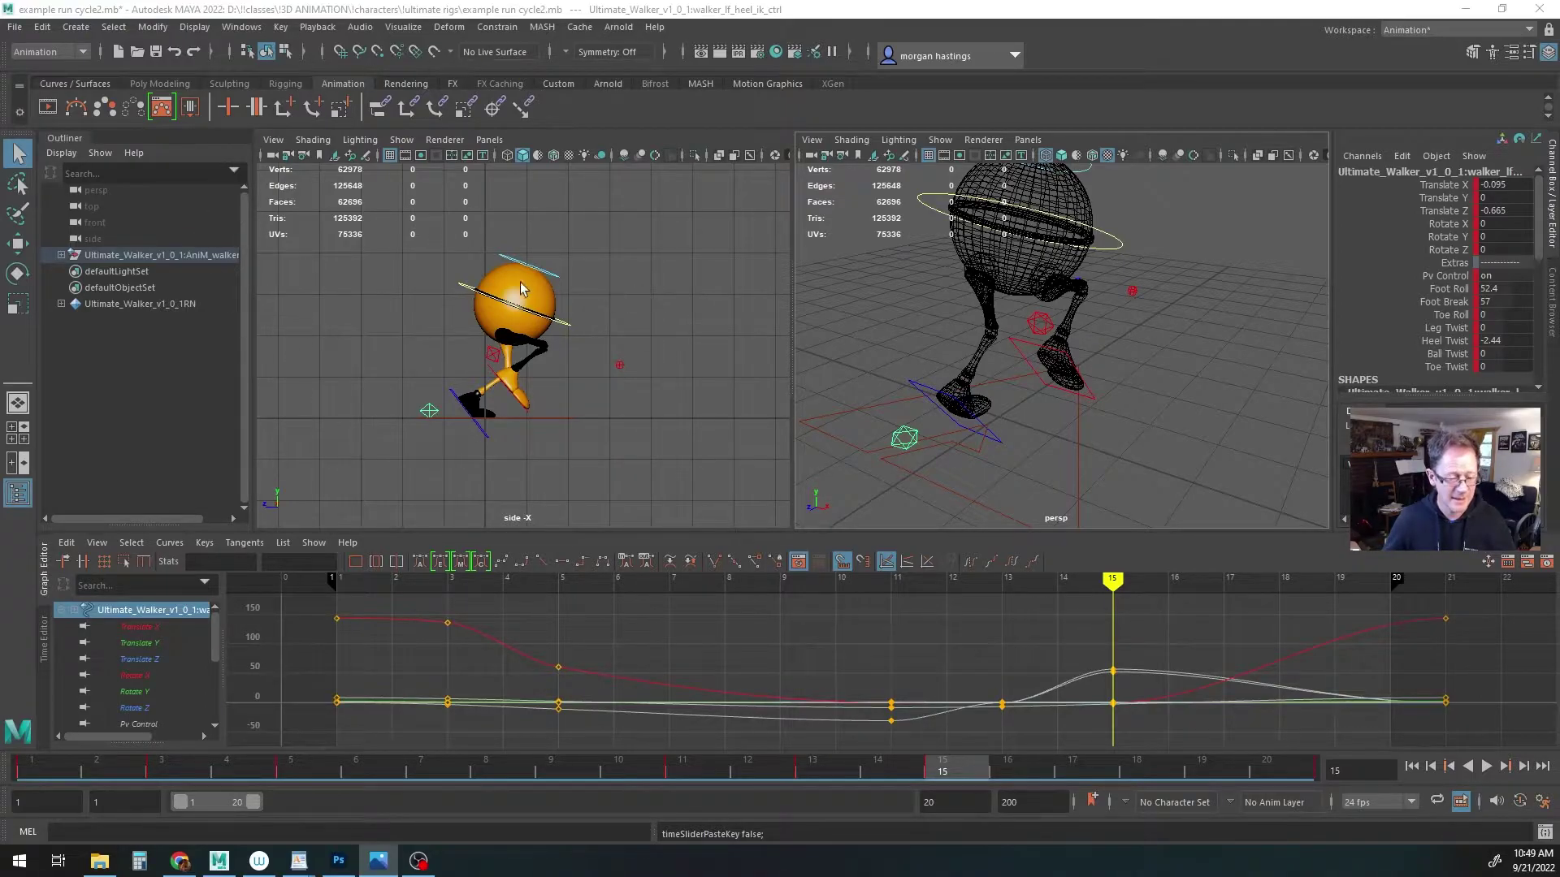
{"action": "left_click", "coordinate": [465, 290]}
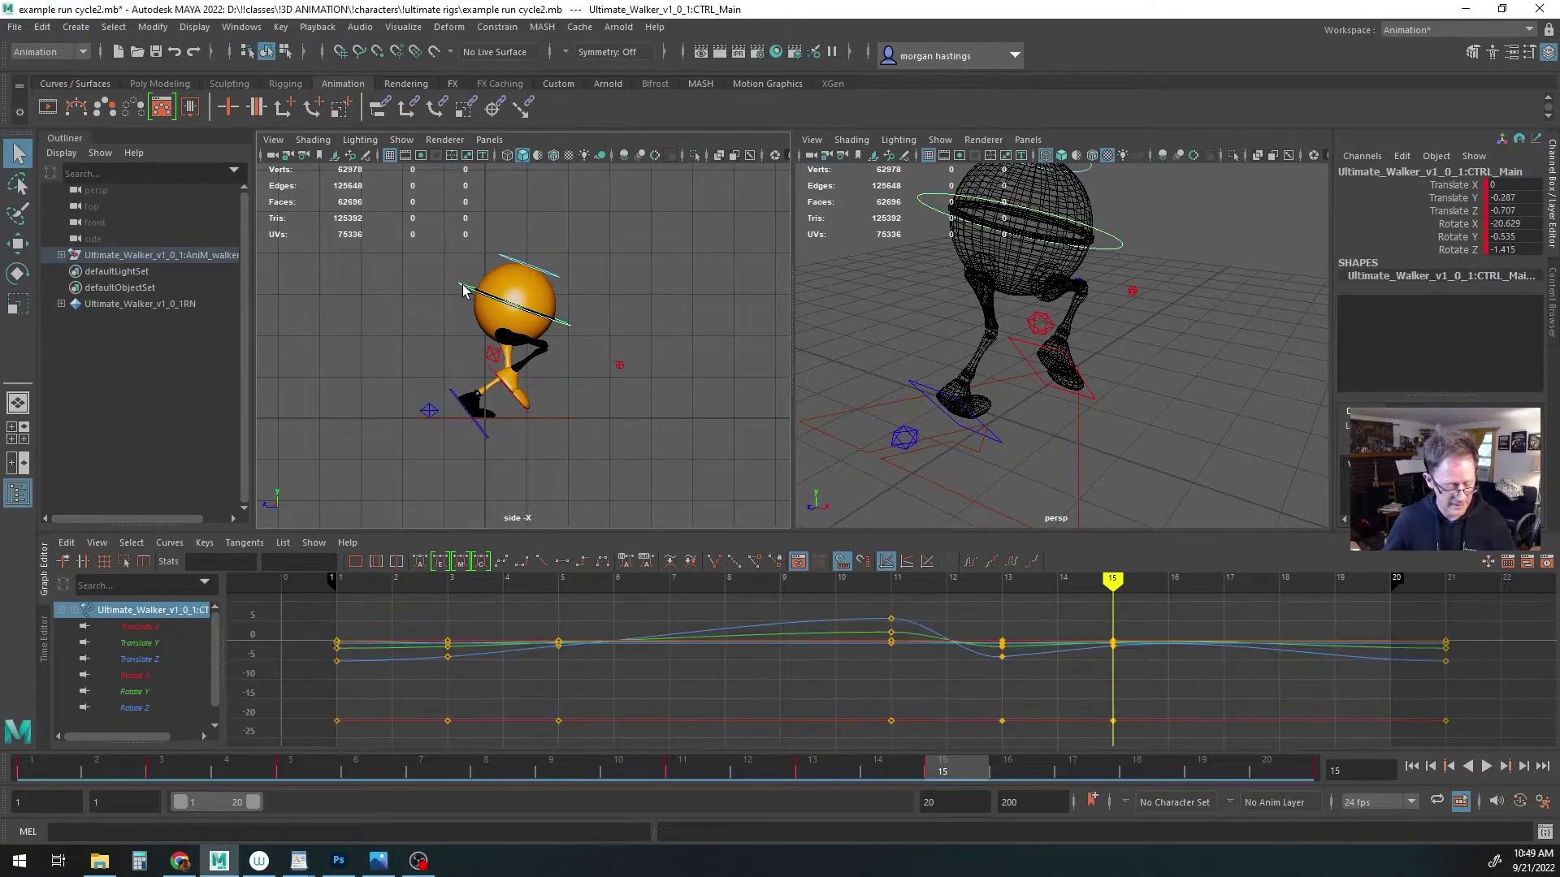
{"action": "left_click", "coordinate": [322, 782]}
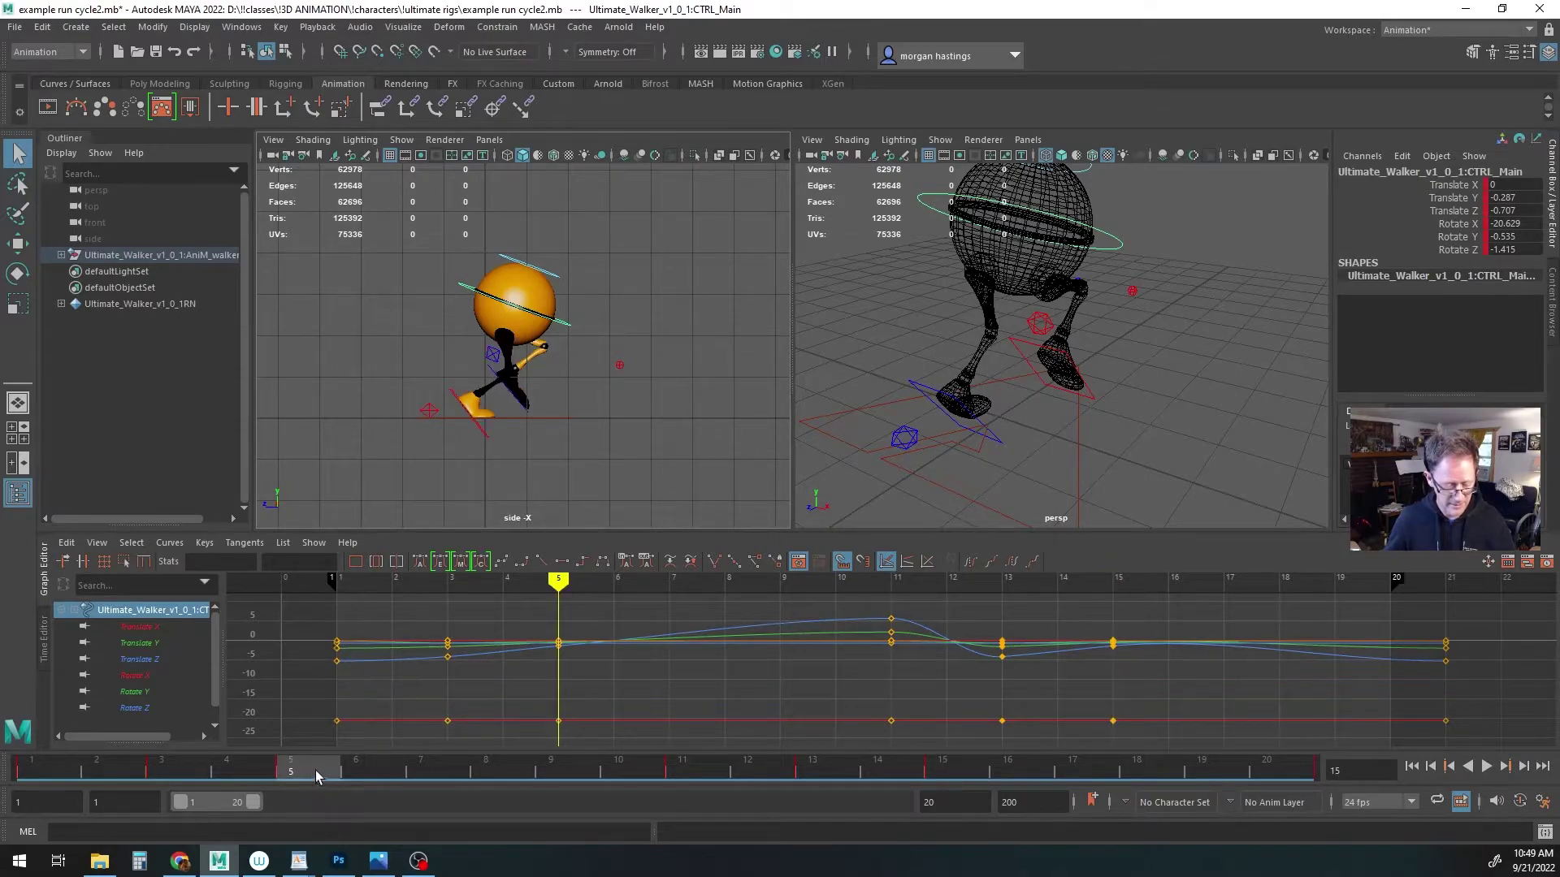
{"action": "left_click_drag", "start_coordinate": [314, 770], "coordinate": [423, 772]}
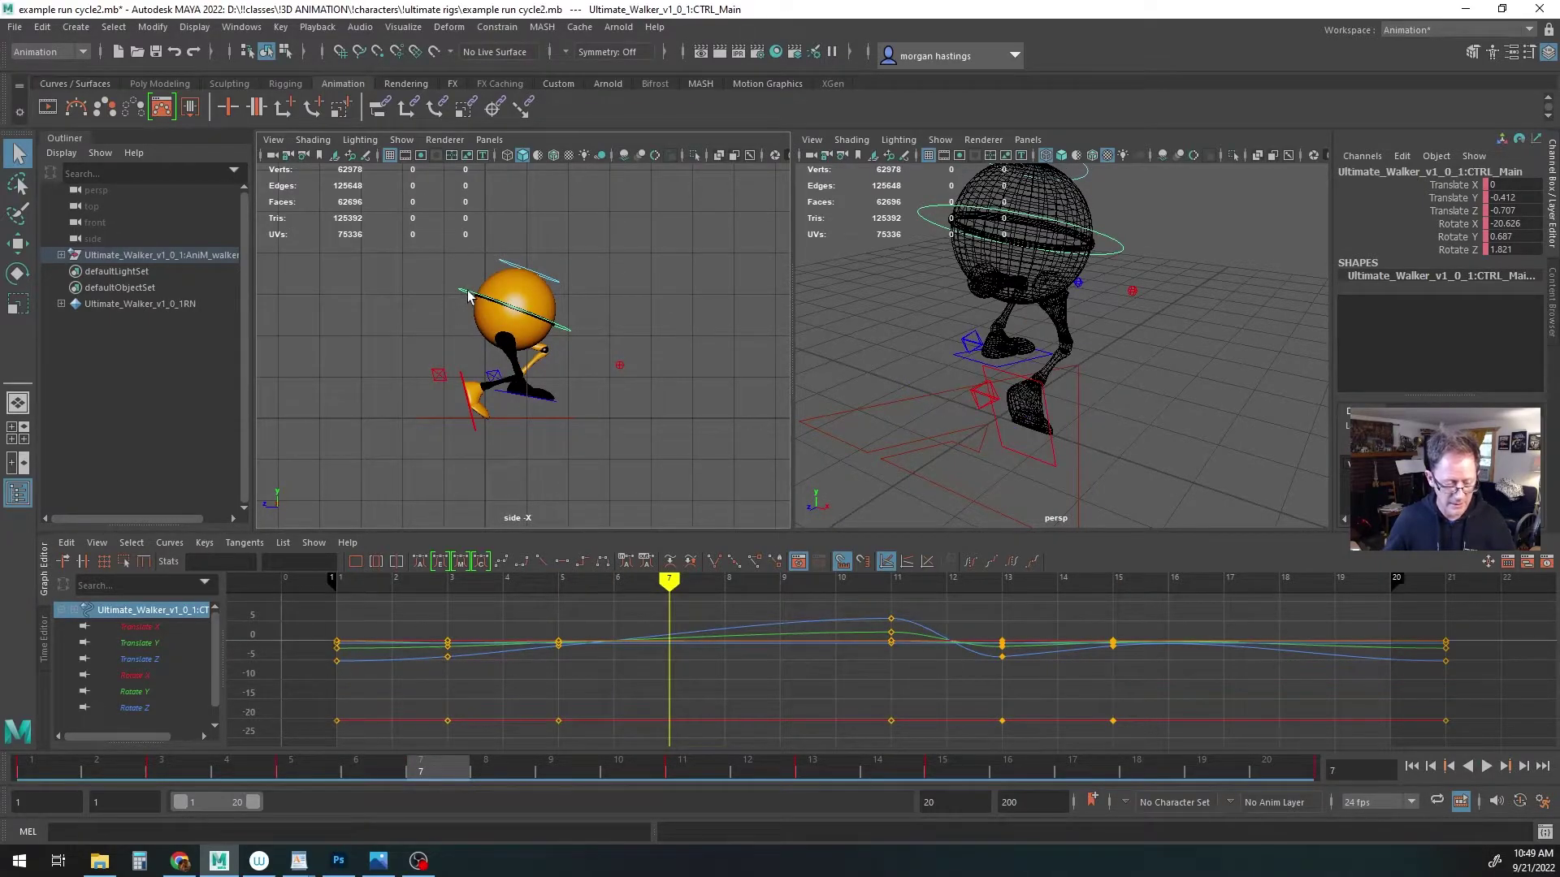
{"action": "key", "text": "w"}
{"action": "left_click_drag", "start_coordinate": [517, 265], "coordinate": [519, 238]}
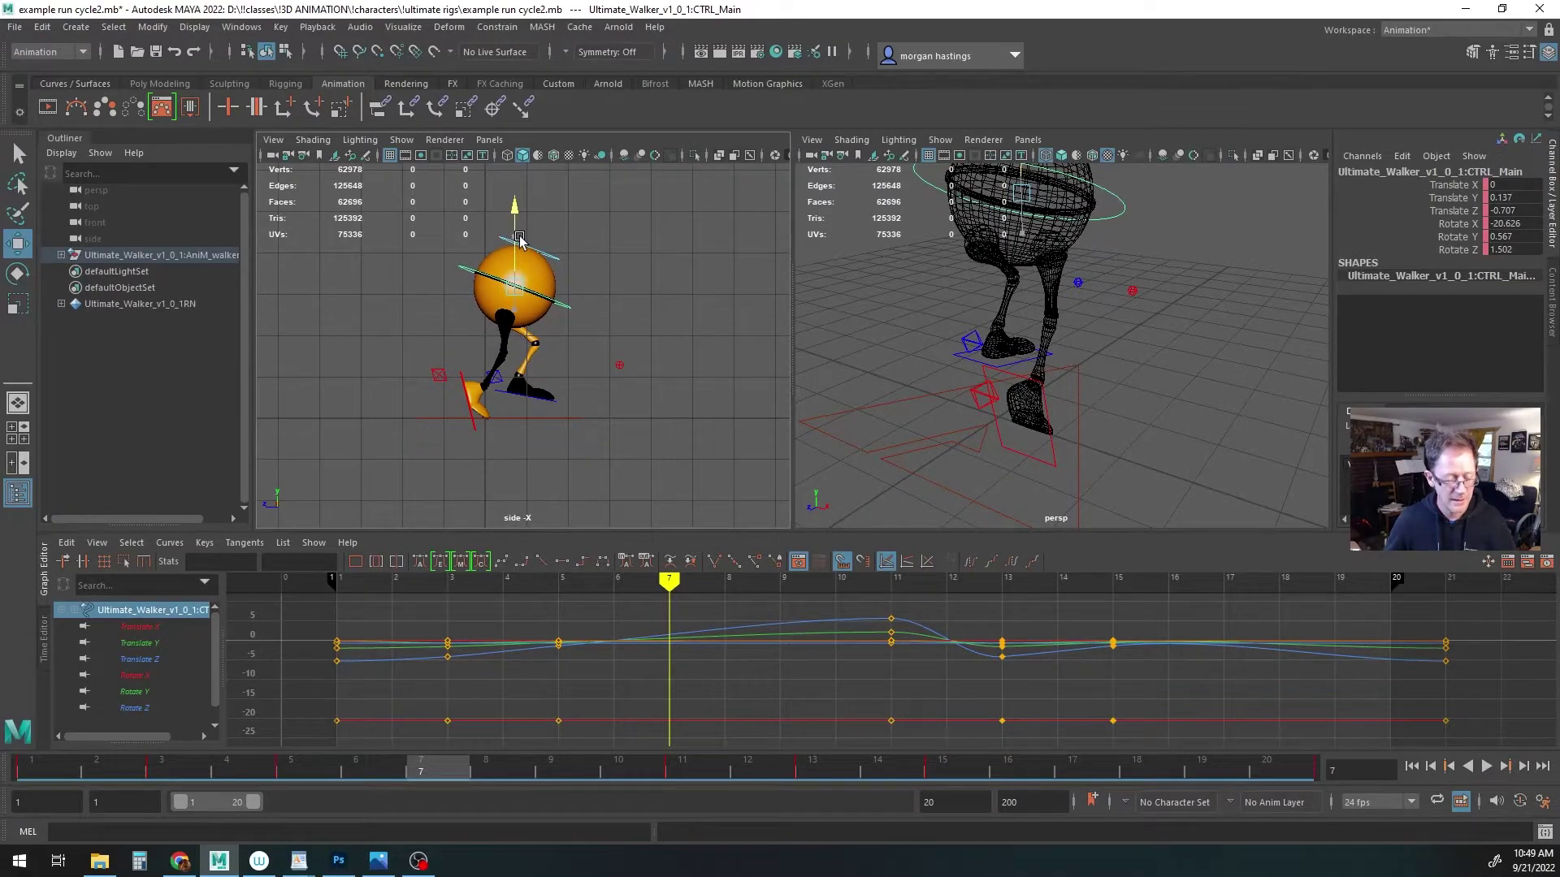
At frame 7, set the right heel control's Foot Roll and Foot Break to 0
{"action": "left_click", "coordinate": [442, 378]}
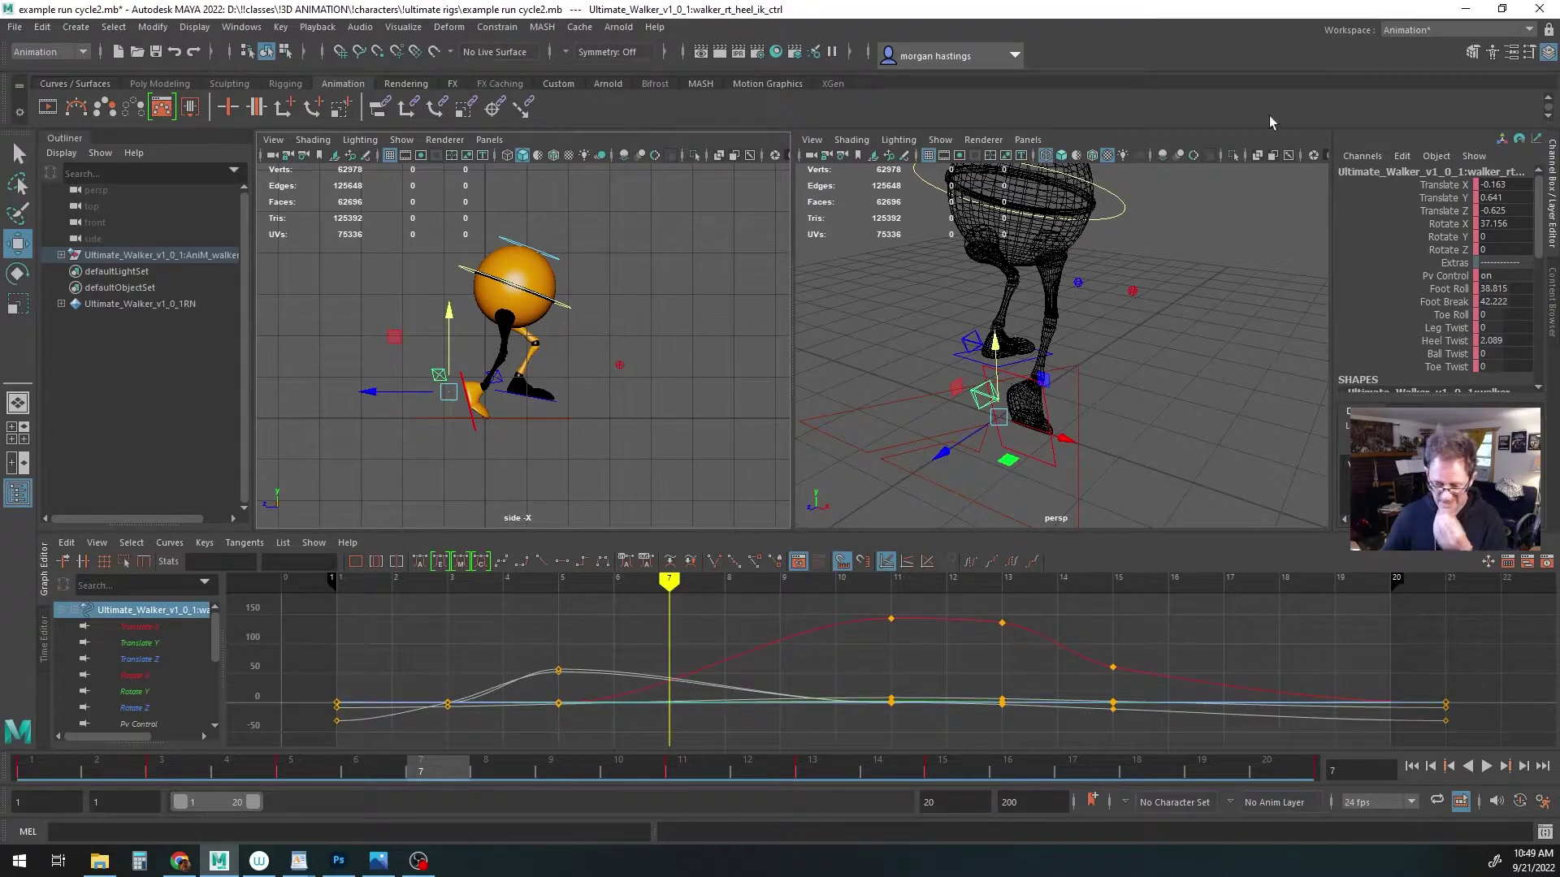
{"action": "double_click", "coordinate": [1505, 288]}
{"action": "type", "text": "0"}
{"action": "key", "text": "Tab"}
{"action": "type", "text": "0"}
{"action": "key", "text": "Tab"}
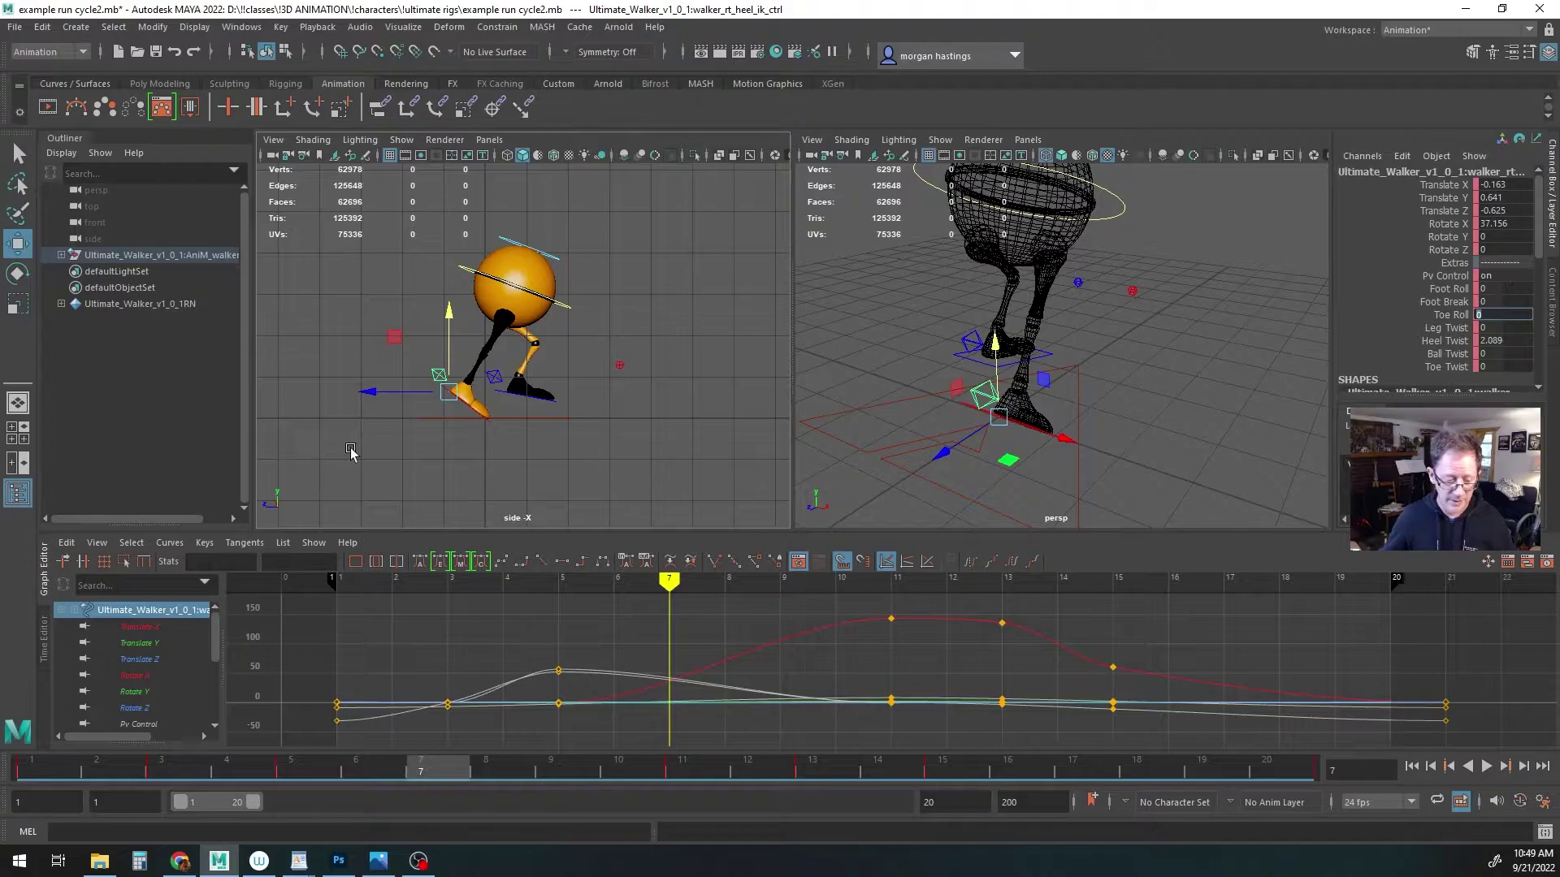
At frame 7, raise the right heel control to Translate Y about 1.662 and Z about -0.841, tilting it to Rotate X about 113
{"action": "left_click_drag", "start_coordinate": [395, 337], "coordinate": [515, 365]}
{"action": "key", "text": "e"}
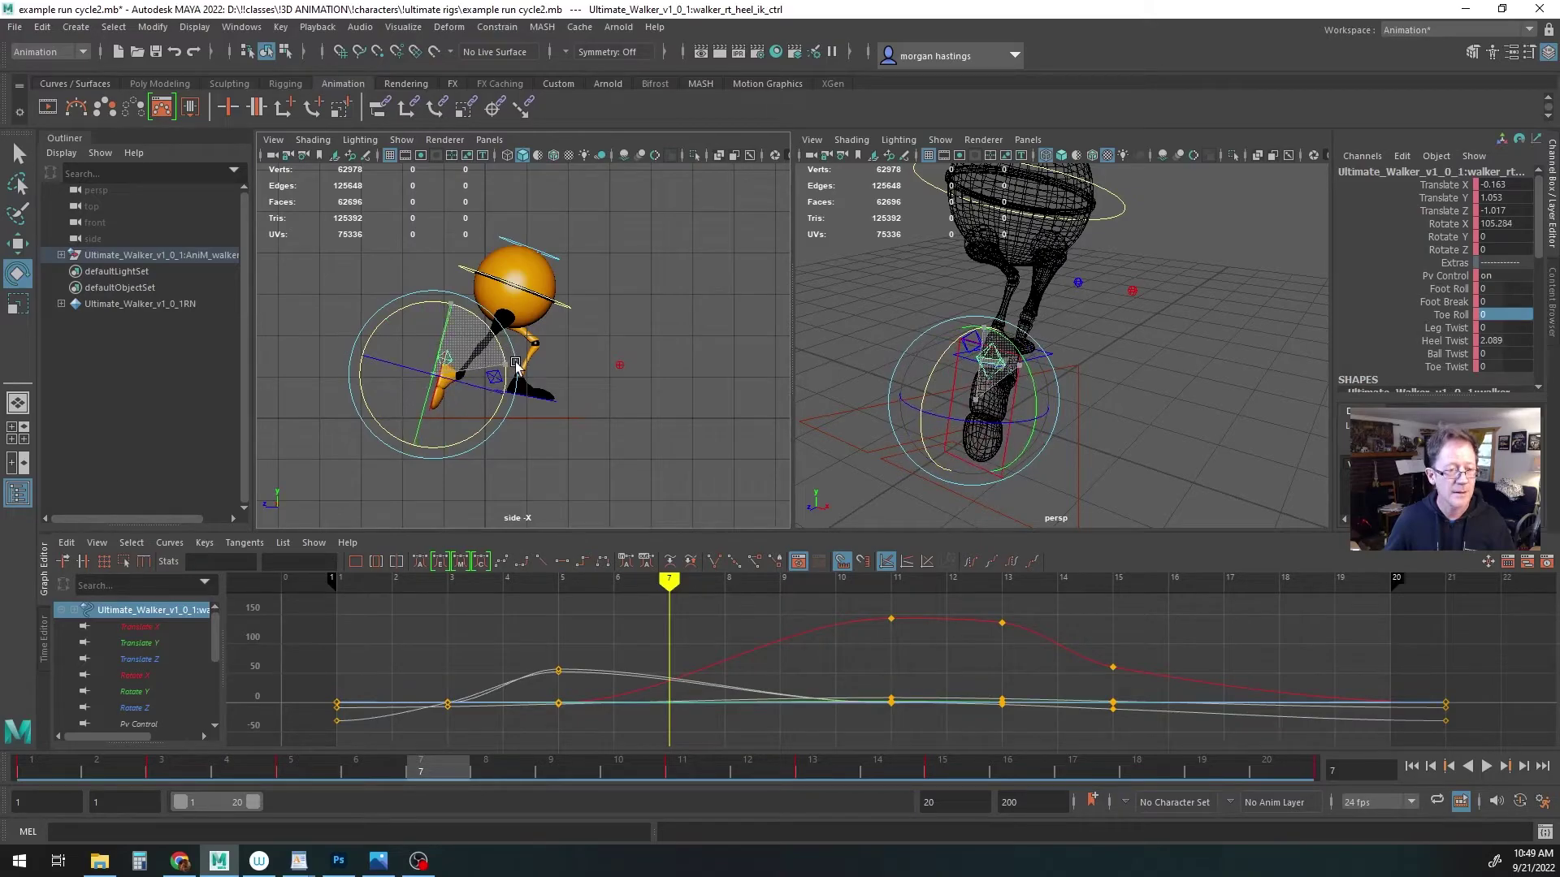
{"action": "key", "text": "w"}
{"action": "mouse_move", "coordinate": [378, 325]}
{"action": "left_mouse_down"}
{"action": "mouse_move", "coordinate": [380, 299]}
{"action": "mouse_move", "coordinate": [438, 282]}
{"action": "mouse_move", "coordinate": [389, 300]}
{"action": "left_mouse_up"}
{"action": "key", "text": "e"}
{"action": "key", "text": "w"}
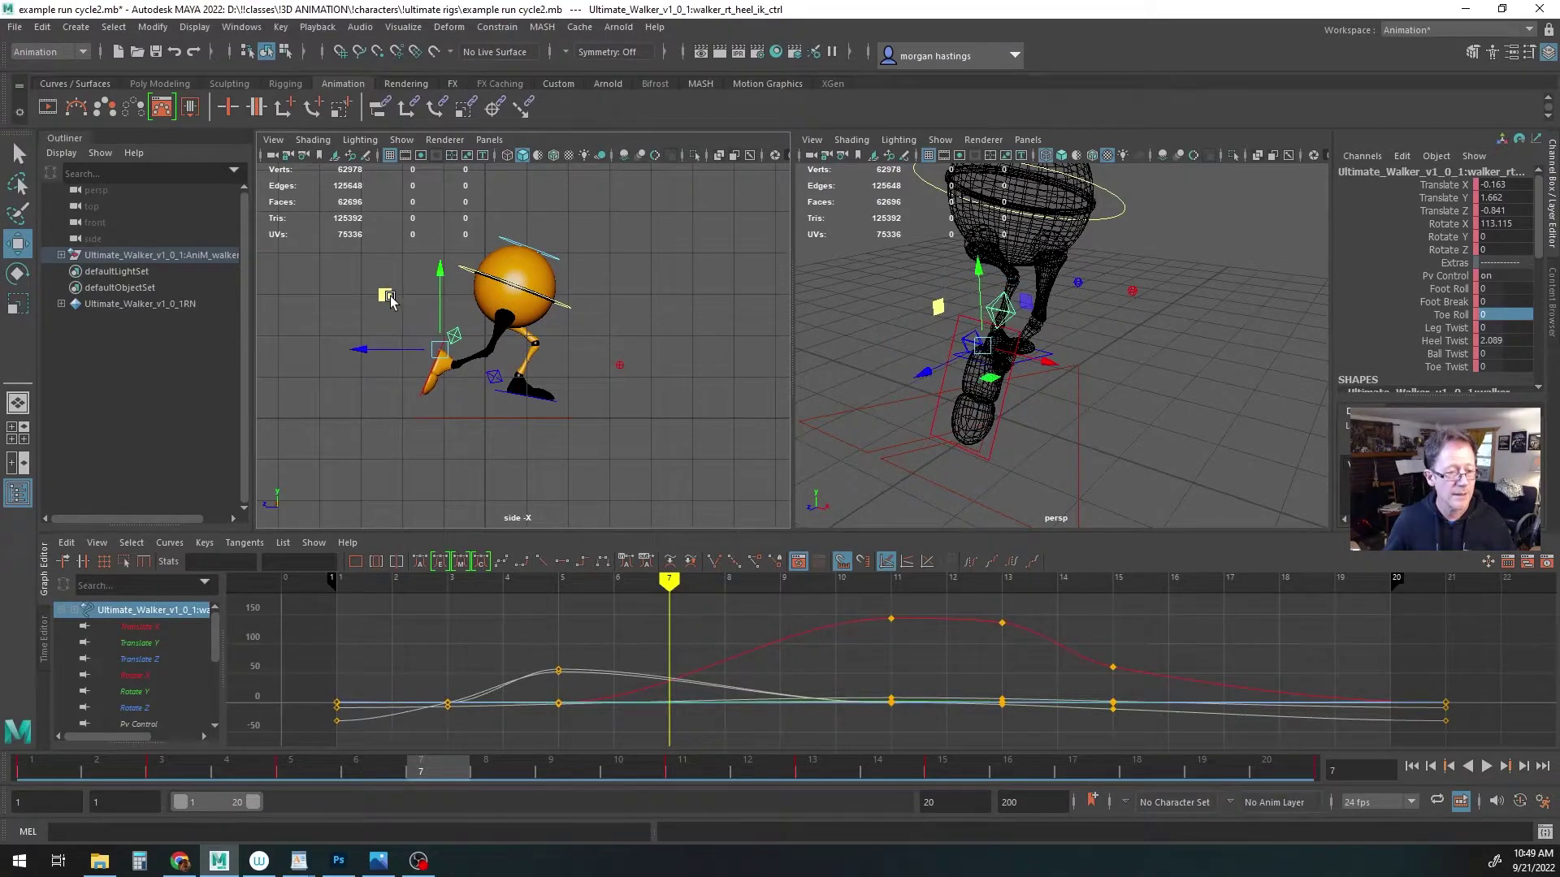
At frame 7, lift the left heel control and shift it forward to Translate Y about 1.177 and Translate Z about 0.859
{"action": "left_click", "coordinate": [497, 380]}
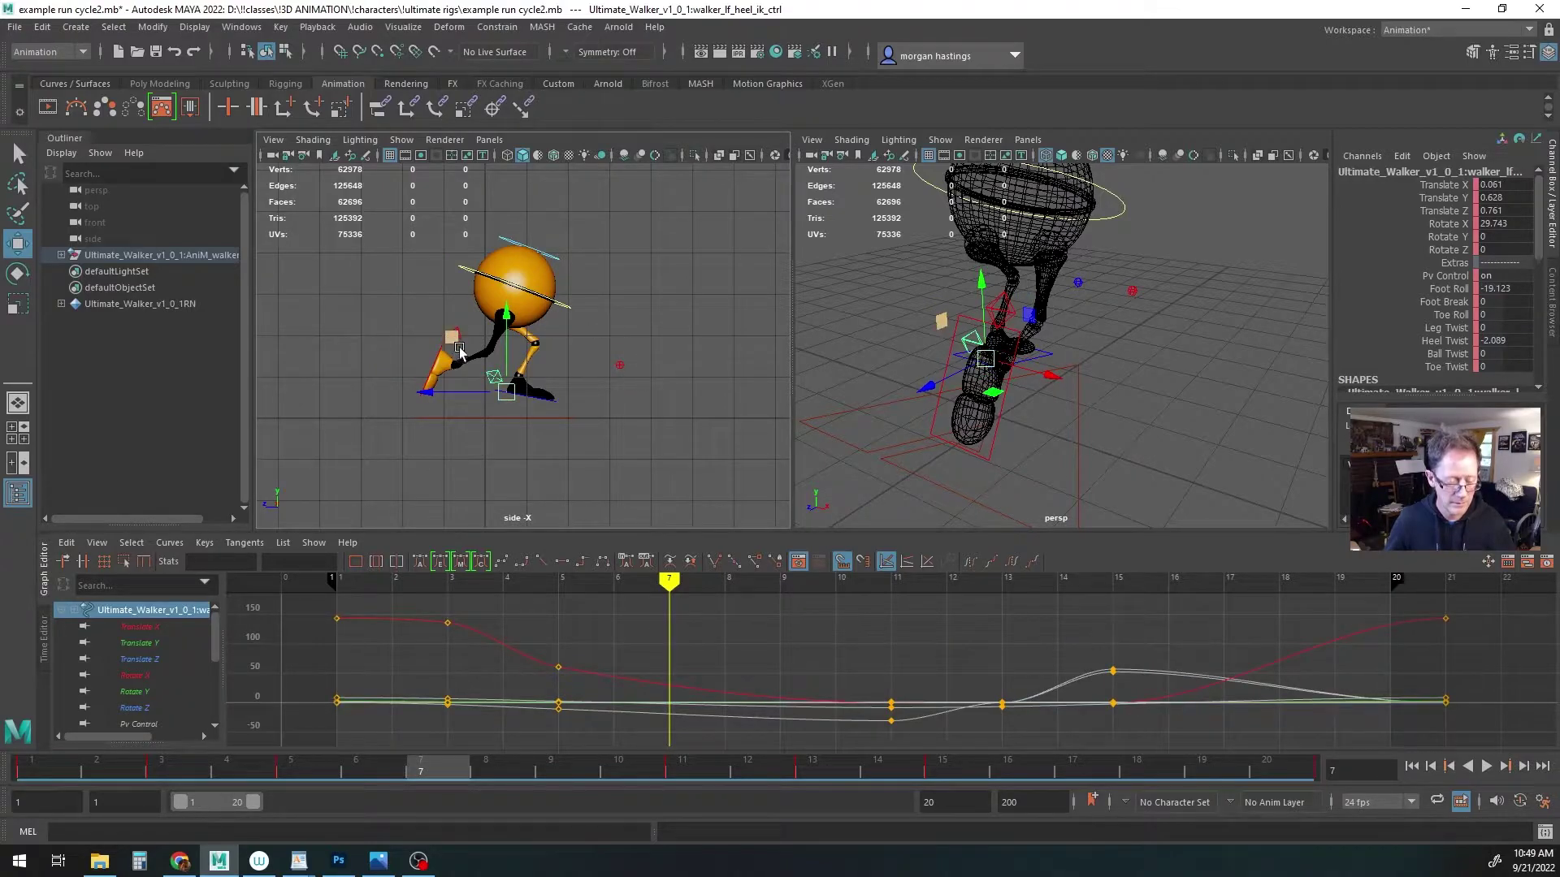
{"action": "middle_click_drag", "start_coordinate": [454, 341], "coordinate": [473, 308]}
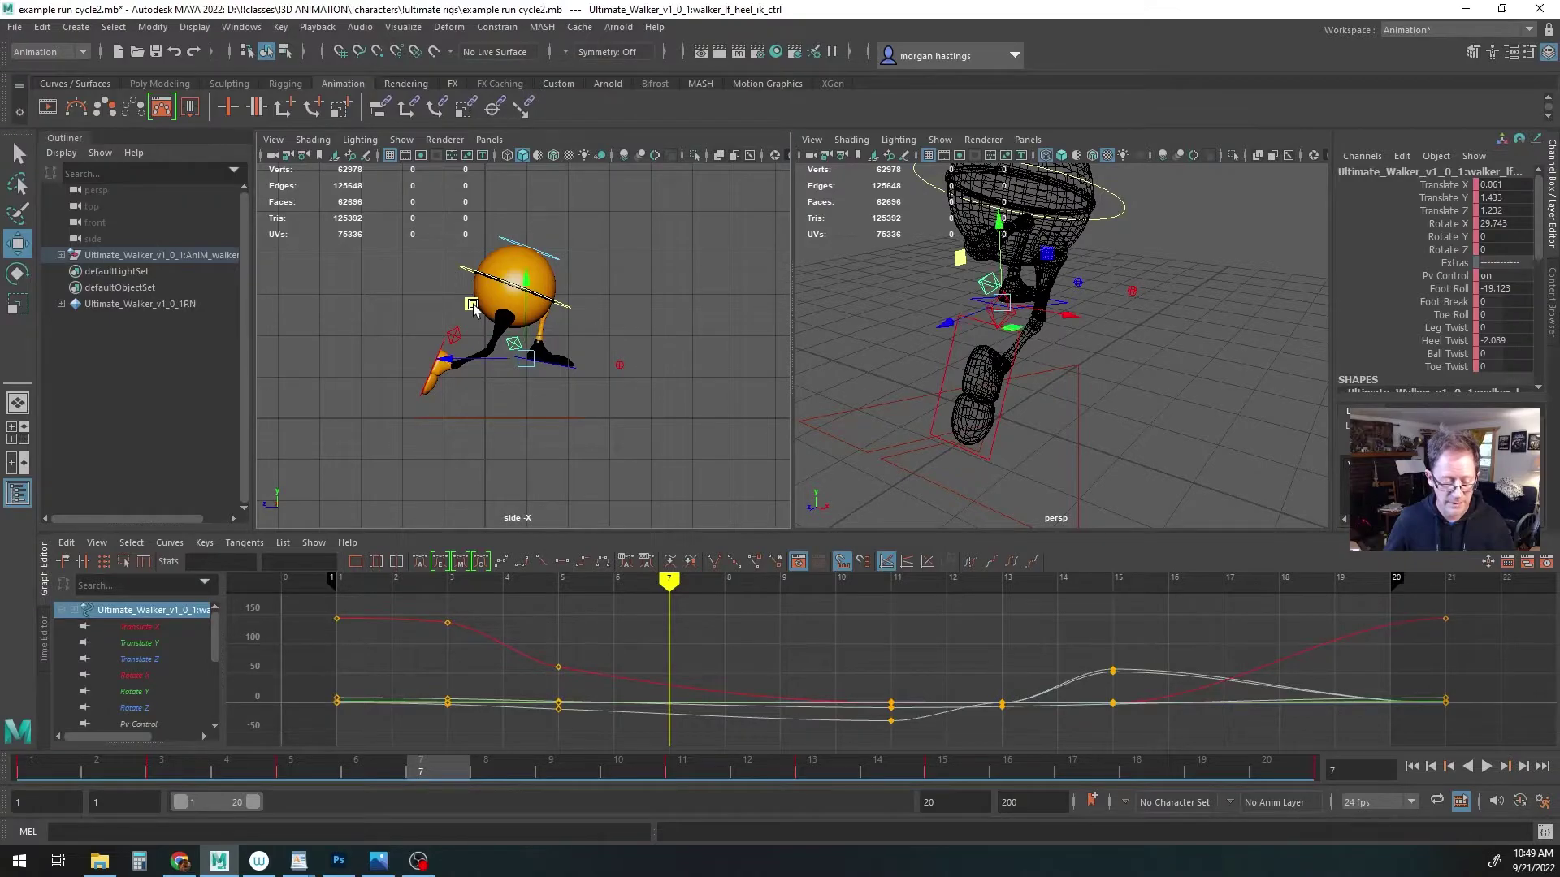
{"action": "mouse_move", "coordinate": [1045, 335]}
{"action": "left_mouse_down", "text": "alt"}
{"action": "mouse_move", "coordinate": [874, 325]}
{"action": "mouse_move", "coordinate": [973, 357]}
{"action": "mouse_move", "coordinate": [951, 359]}
{"action": "left_mouse_up", "text": "alt"}
{"action": "key", "text": "5"}
{"action": "left_click_drag", "start_coordinate": [475, 305], "coordinate": [485, 319]}
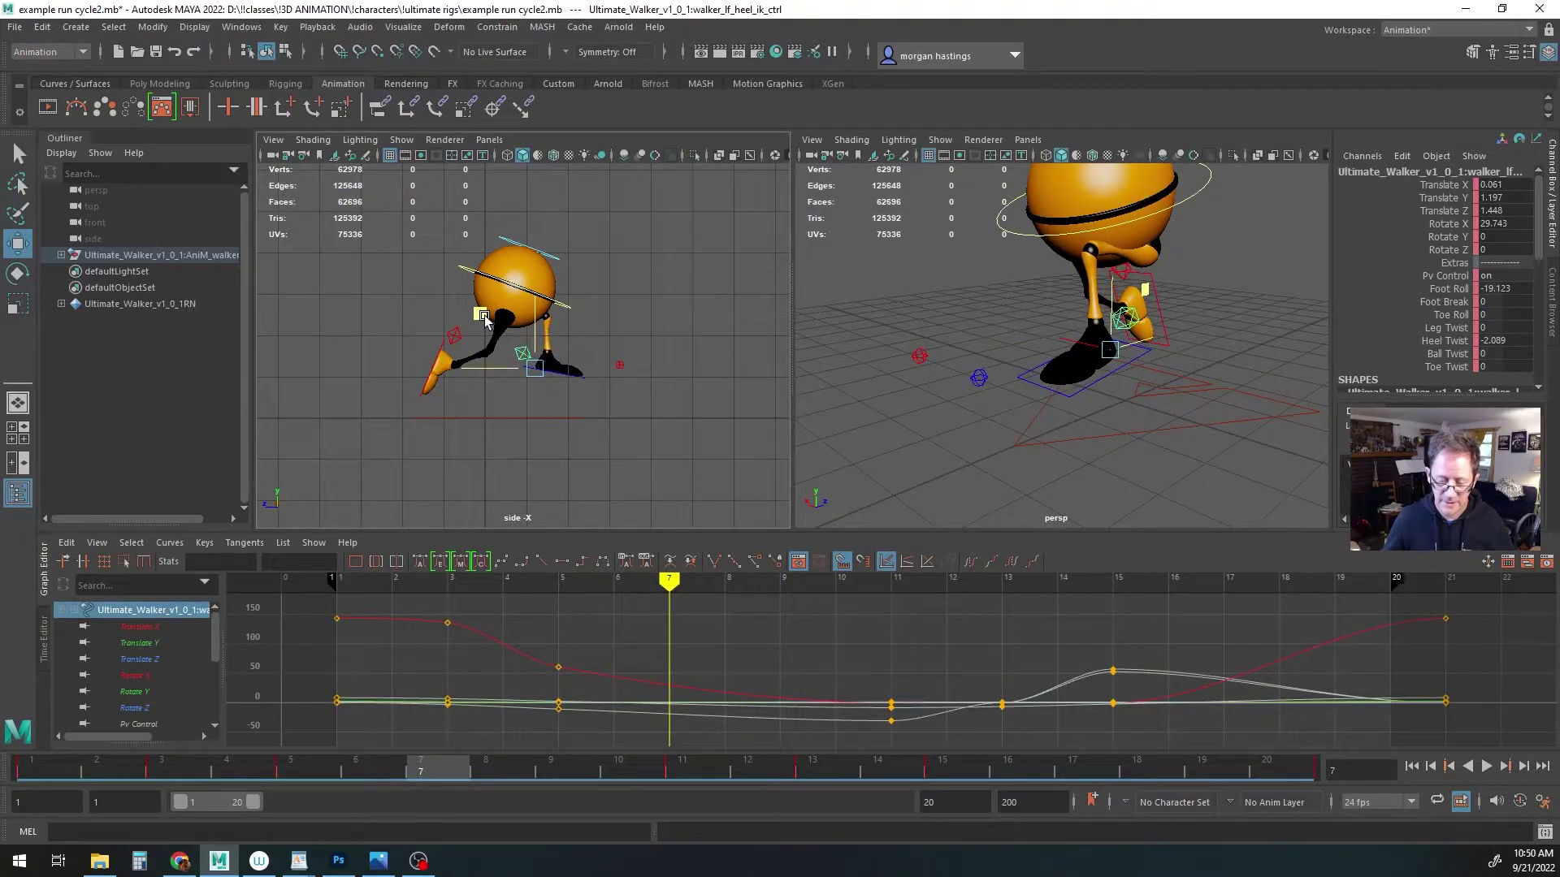
{"action": "left_click_drag", "start_coordinate": [1044, 345], "coordinate": [901, 354], "text": "alt"}
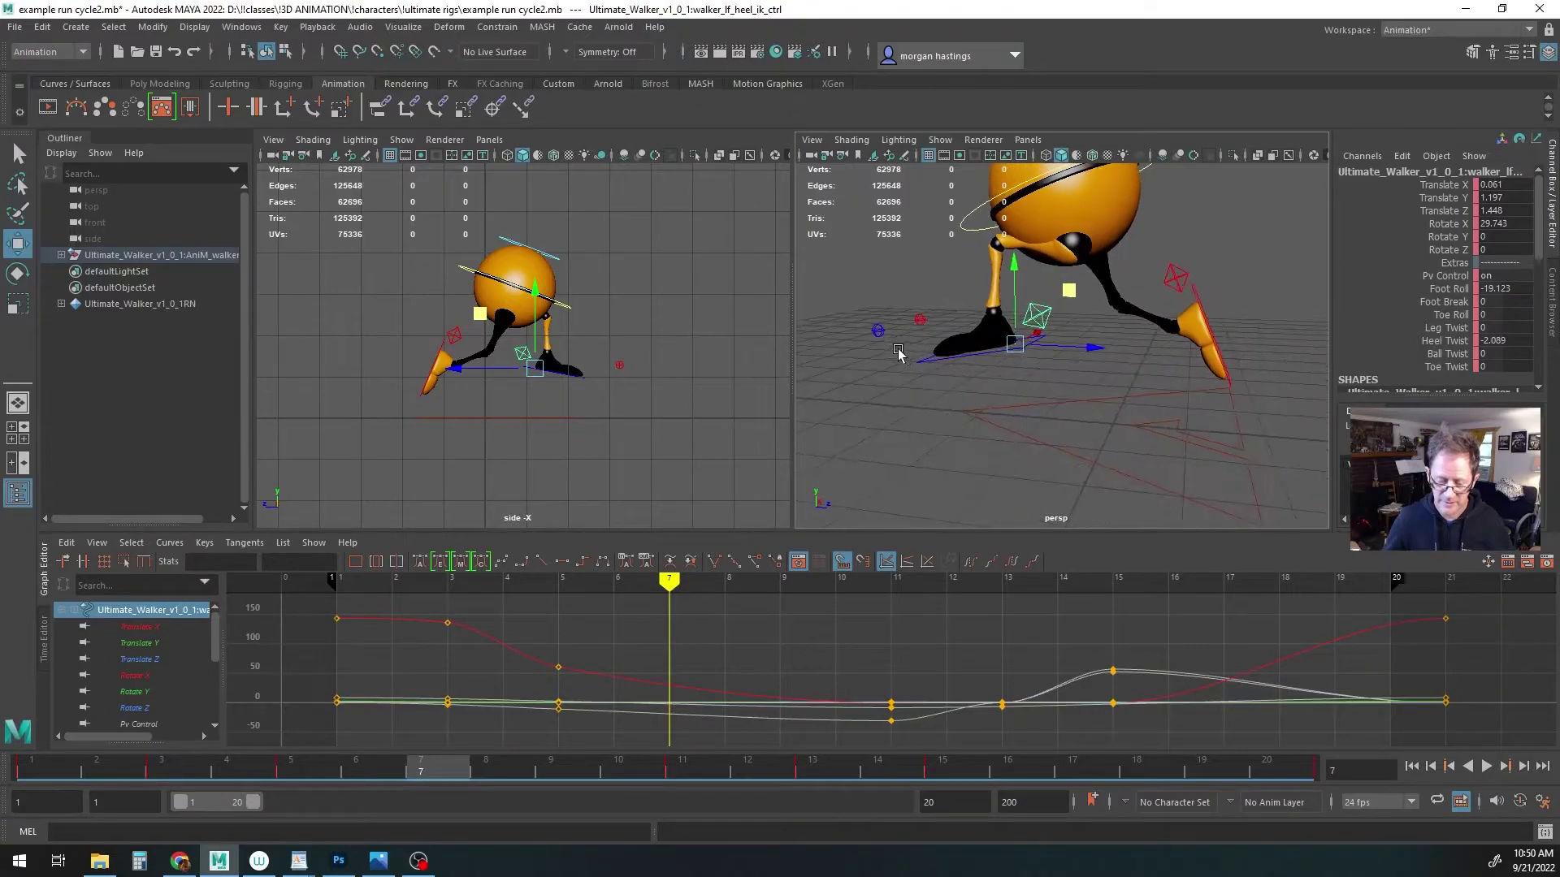
{"action": "left_click_drag", "start_coordinate": [537, 308], "coordinate": [536, 313]}
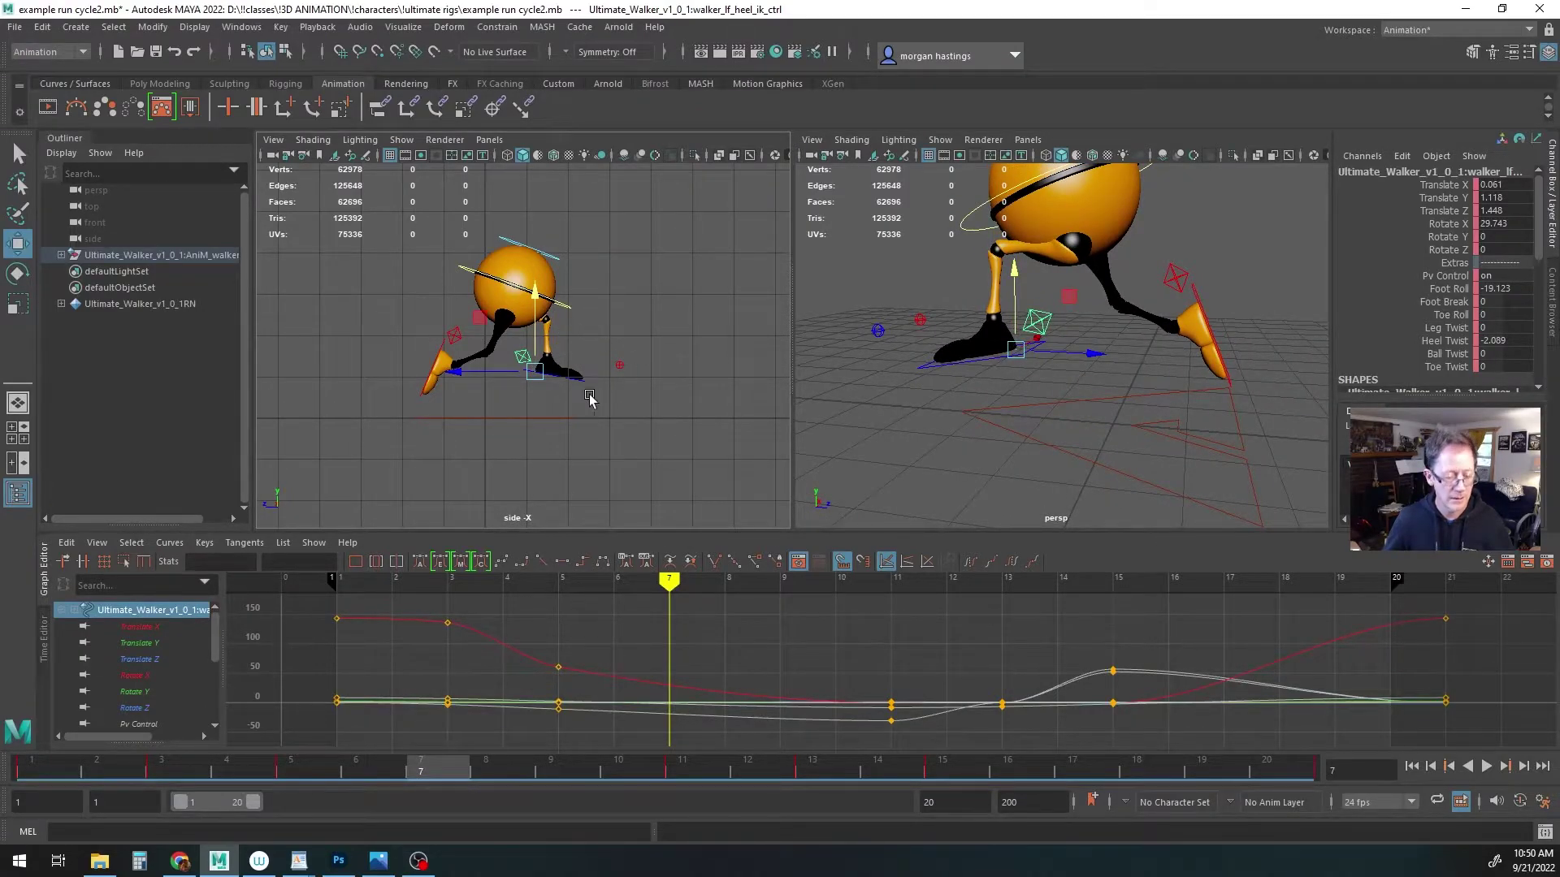
{"action": "left_click_drag", "start_coordinate": [508, 371], "coordinate": [460, 320]}
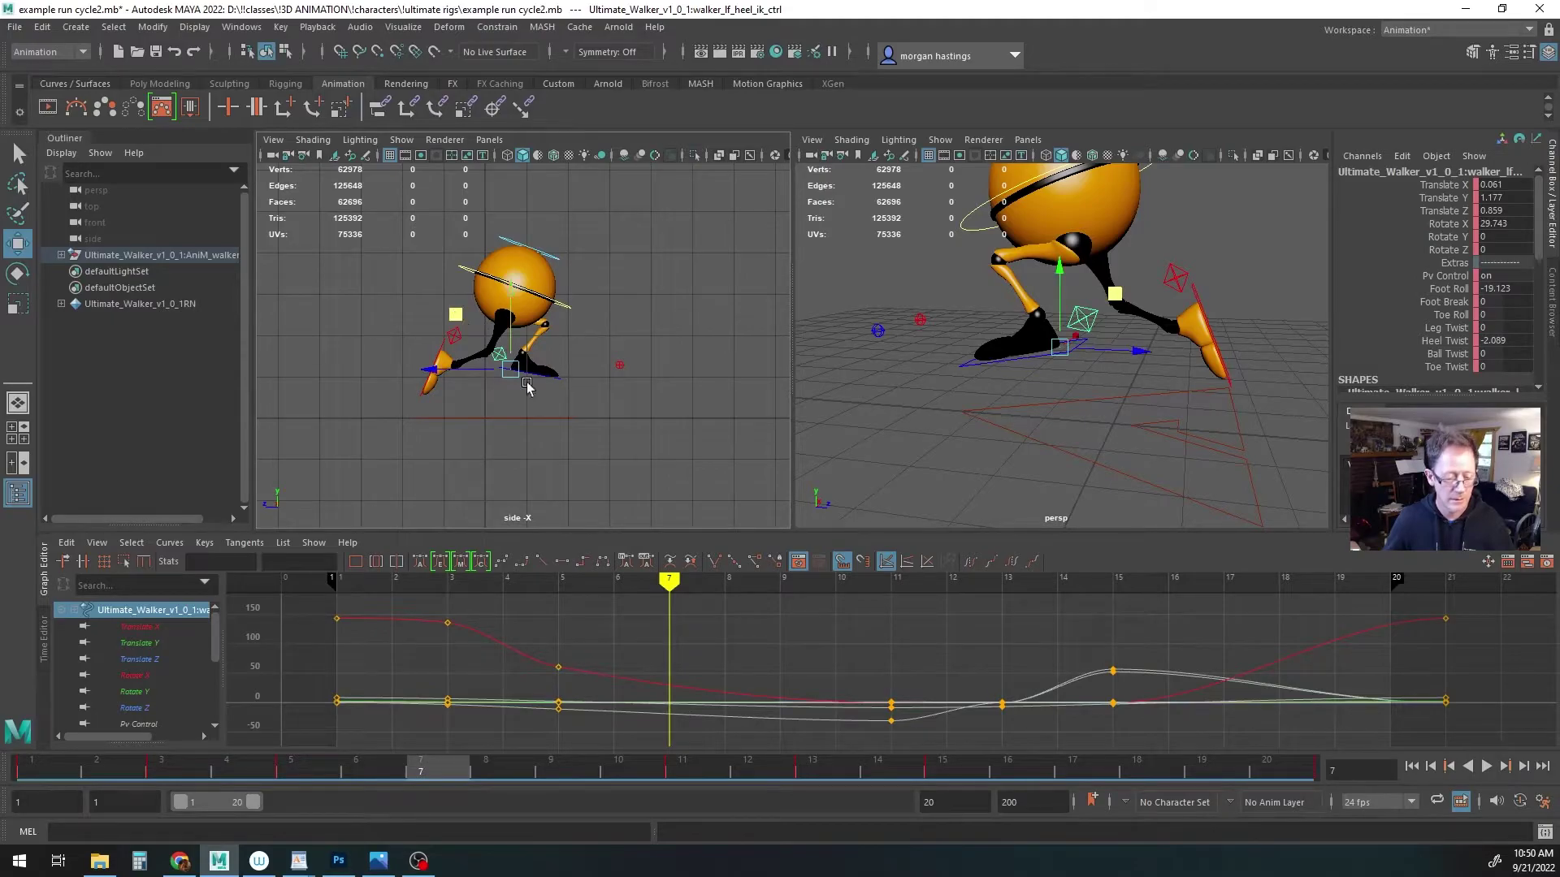
Rotate the left heel control at frame 7 to a Rotate X of about 4.6, tilting the toes up
{"action": "key", "text": "e"}
{"action": "left_click_drag", "start_coordinate": [568, 316], "coordinate": [516, 376]}
{"action": "key", "text": "w"}
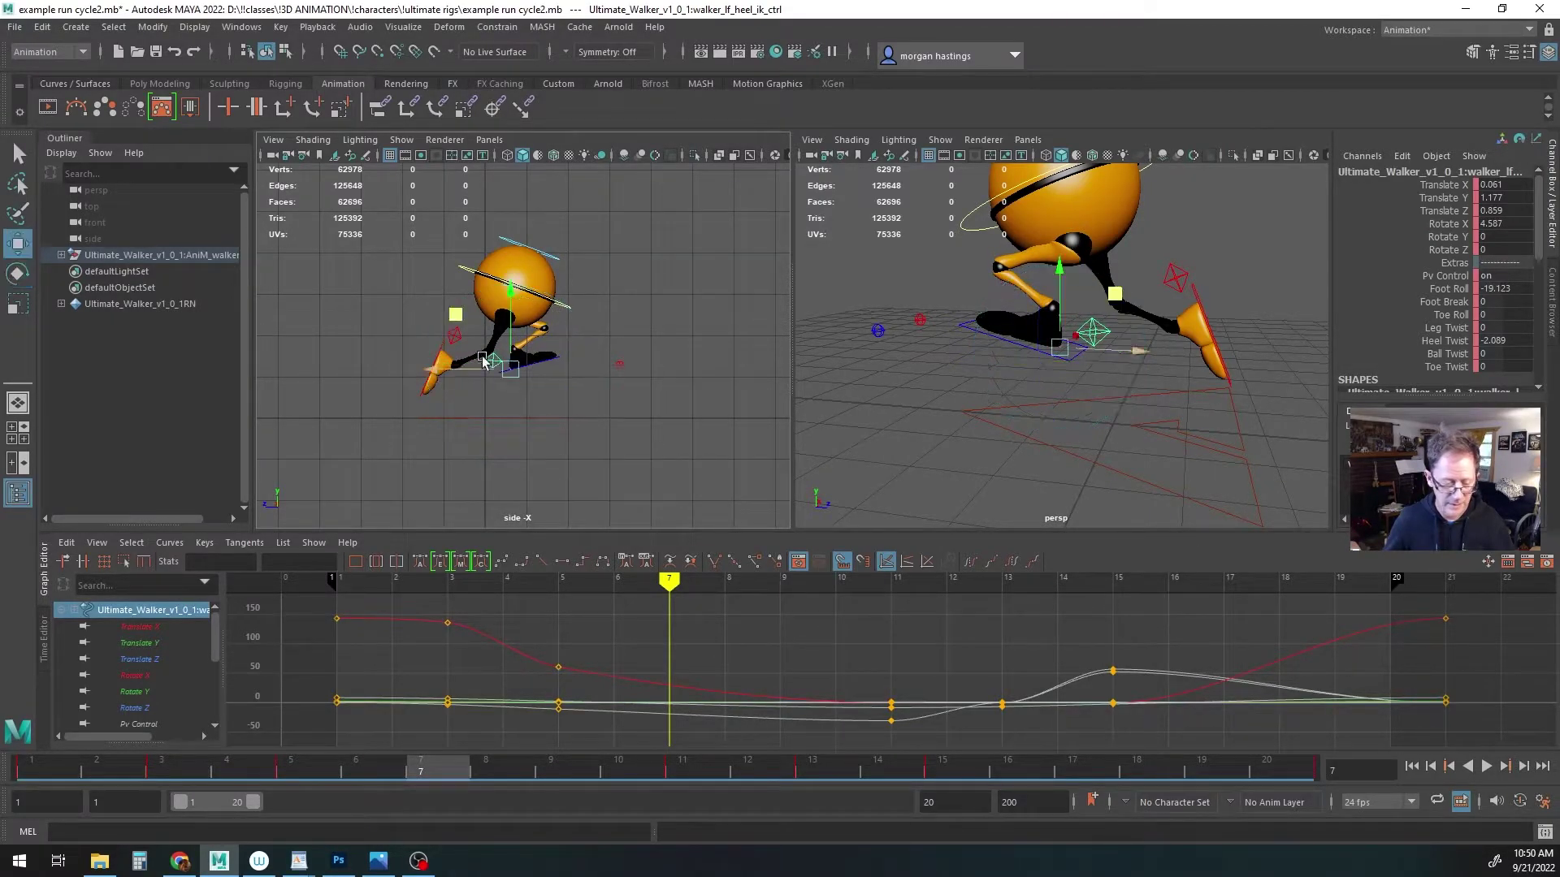
Raise the left heel control to Translate Y 1.197 at frame 7, and key it together with the main body and right heel controls
{"action": "left_click_drag", "start_coordinate": [453, 320], "coordinate": [456, 317]}
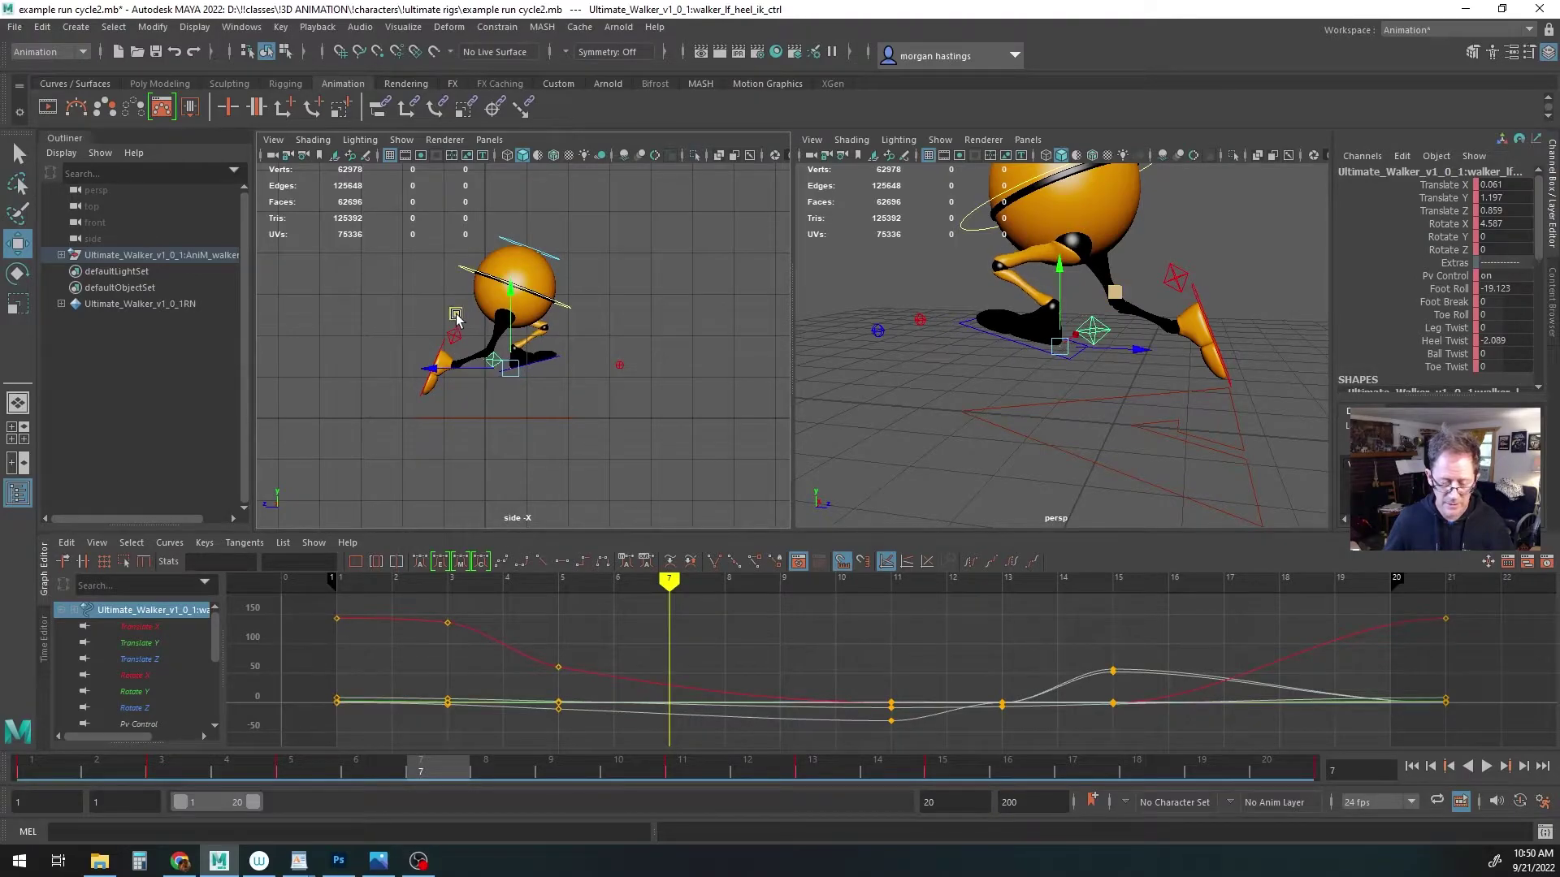
{"action": "middle_click_drag", "start_coordinate": [997, 368], "coordinate": [996, 372], "text": "alt"}
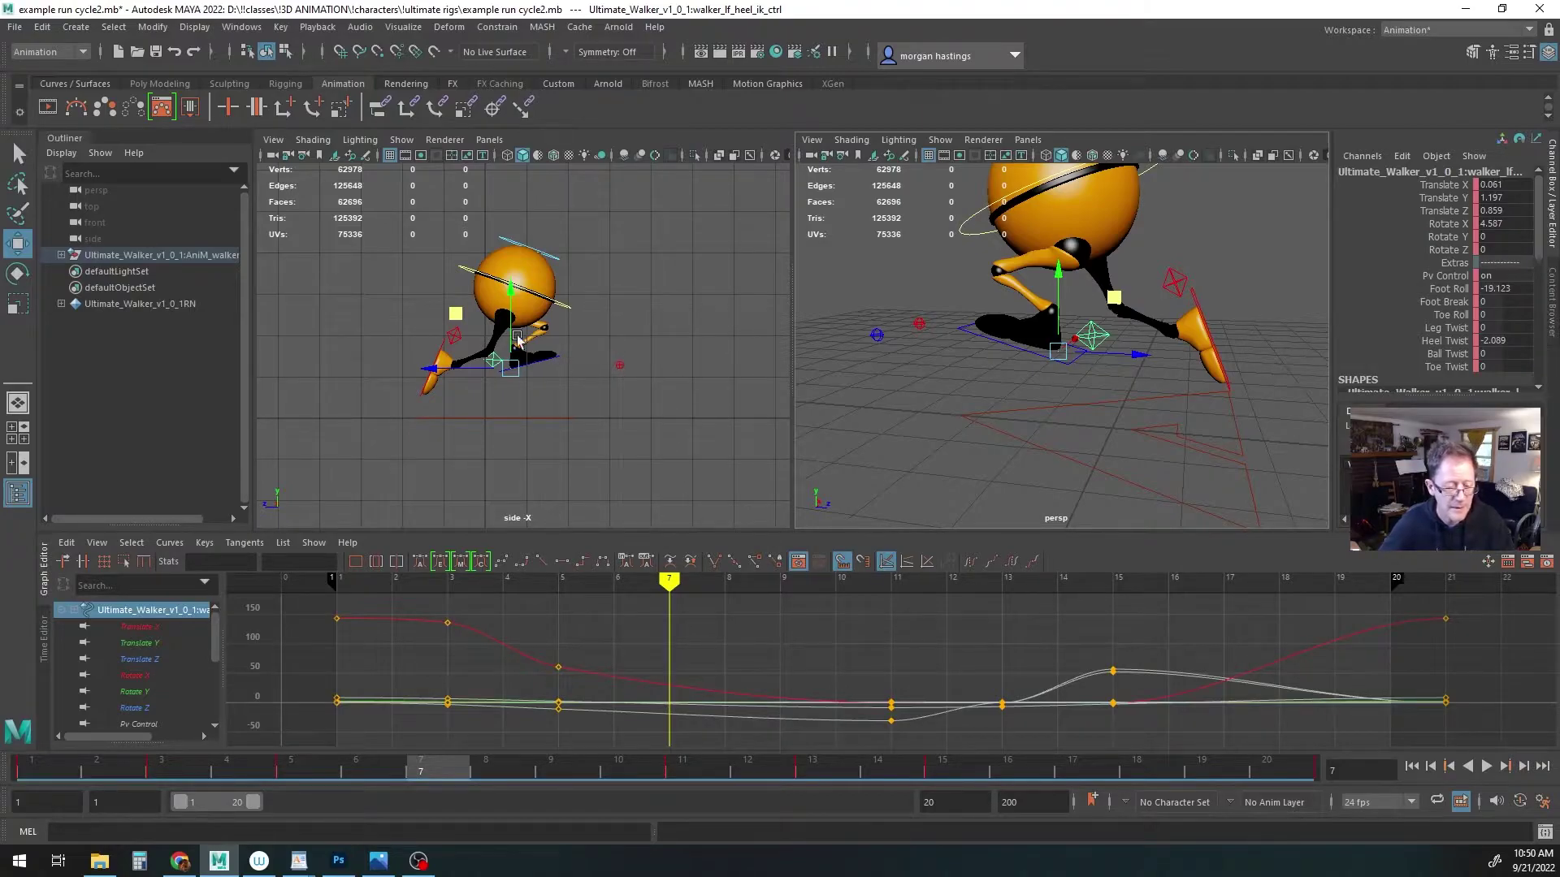
{"action": "key", "text": "q"}
{"action": "left_click", "coordinate": [566, 307]}
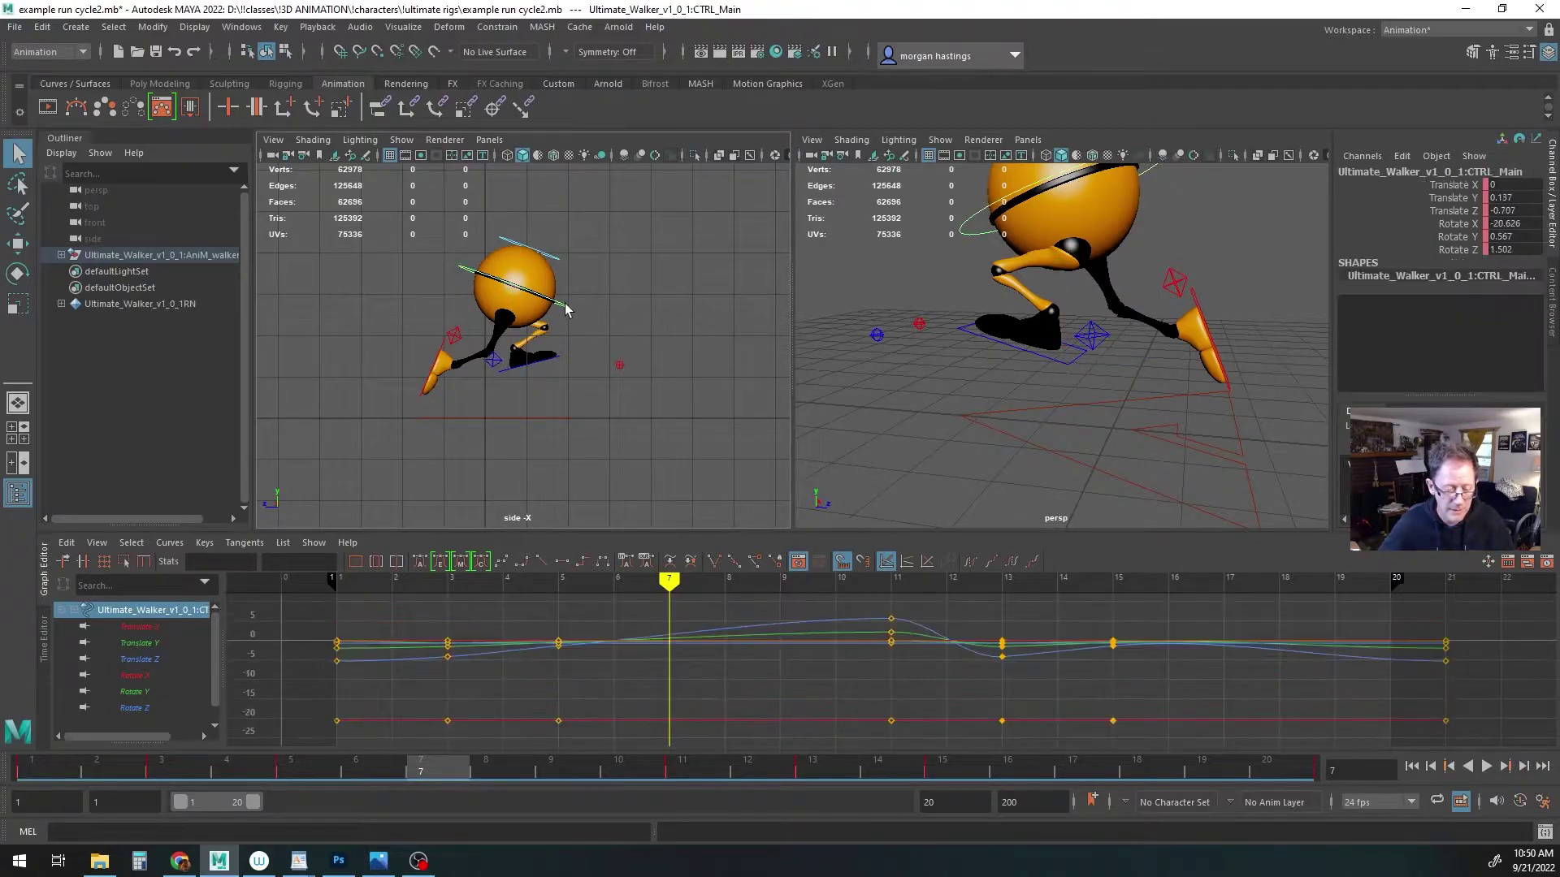
{"action": "left_click", "coordinate": [494, 362], "text": "shift"}
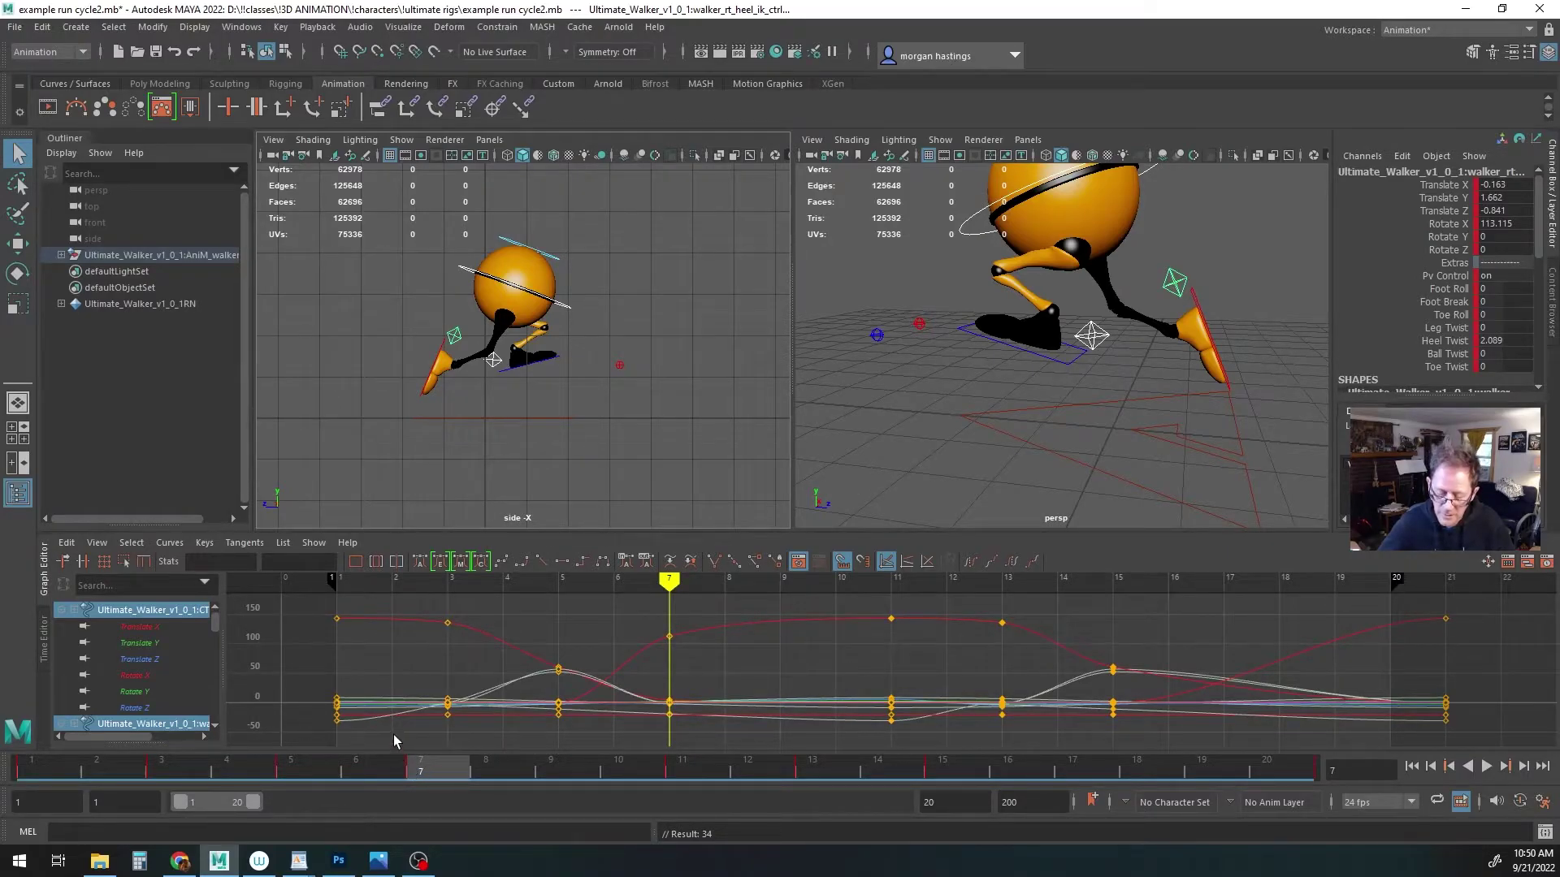
Copy the main body control's key at frame 7 and paste it at frame 17
{"action": "left_click", "coordinate": [566, 313]}
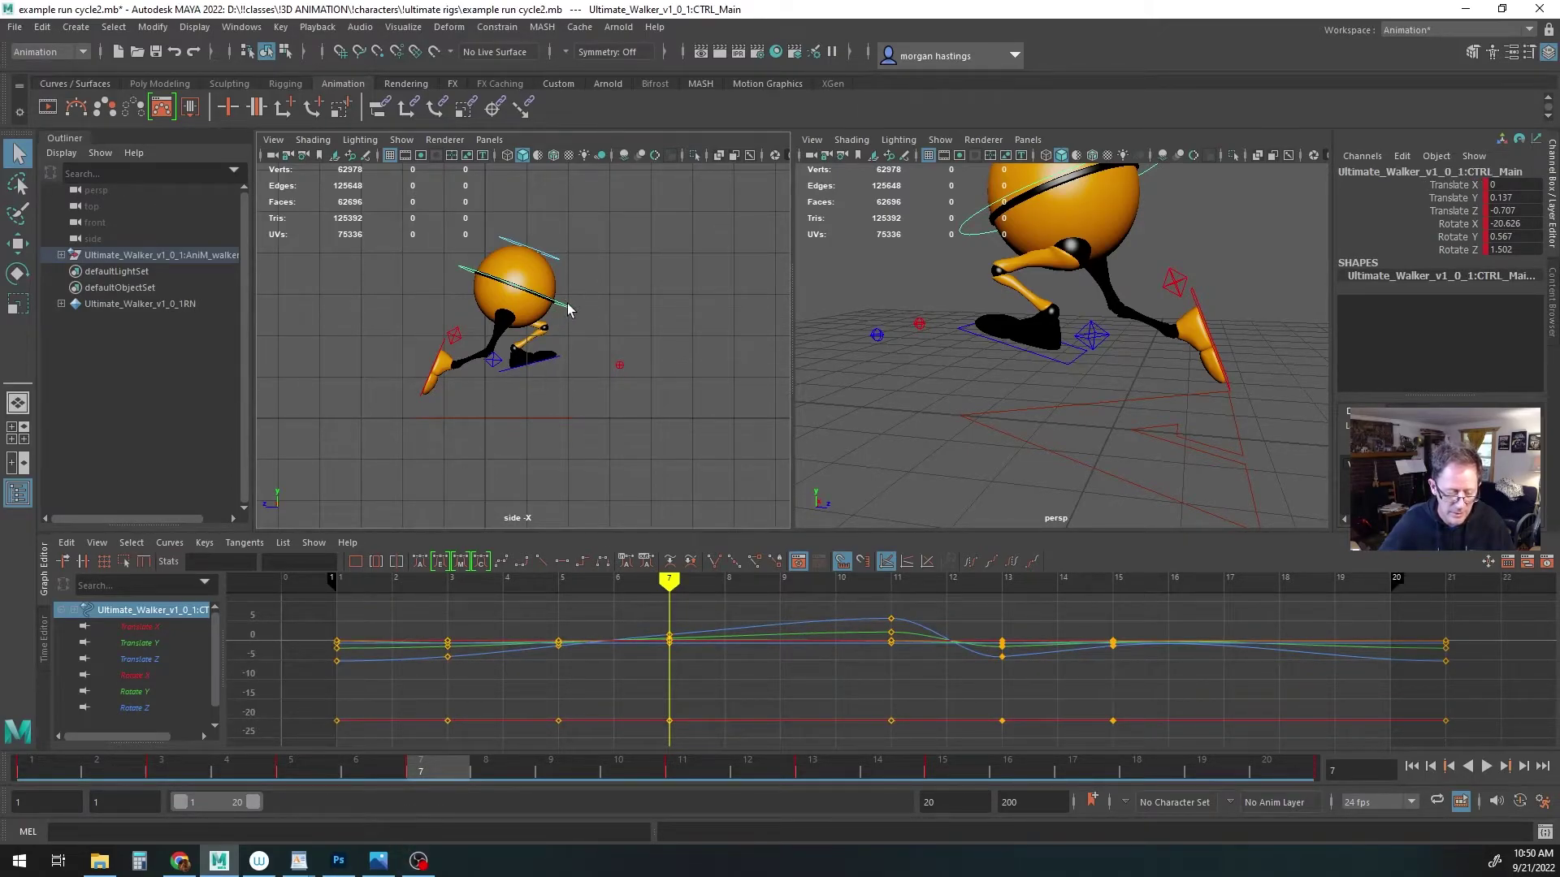
{"action": "right_click", "coordinate": [431, 789]}
{"action": "left_click", "coordinate": [463, 475]}
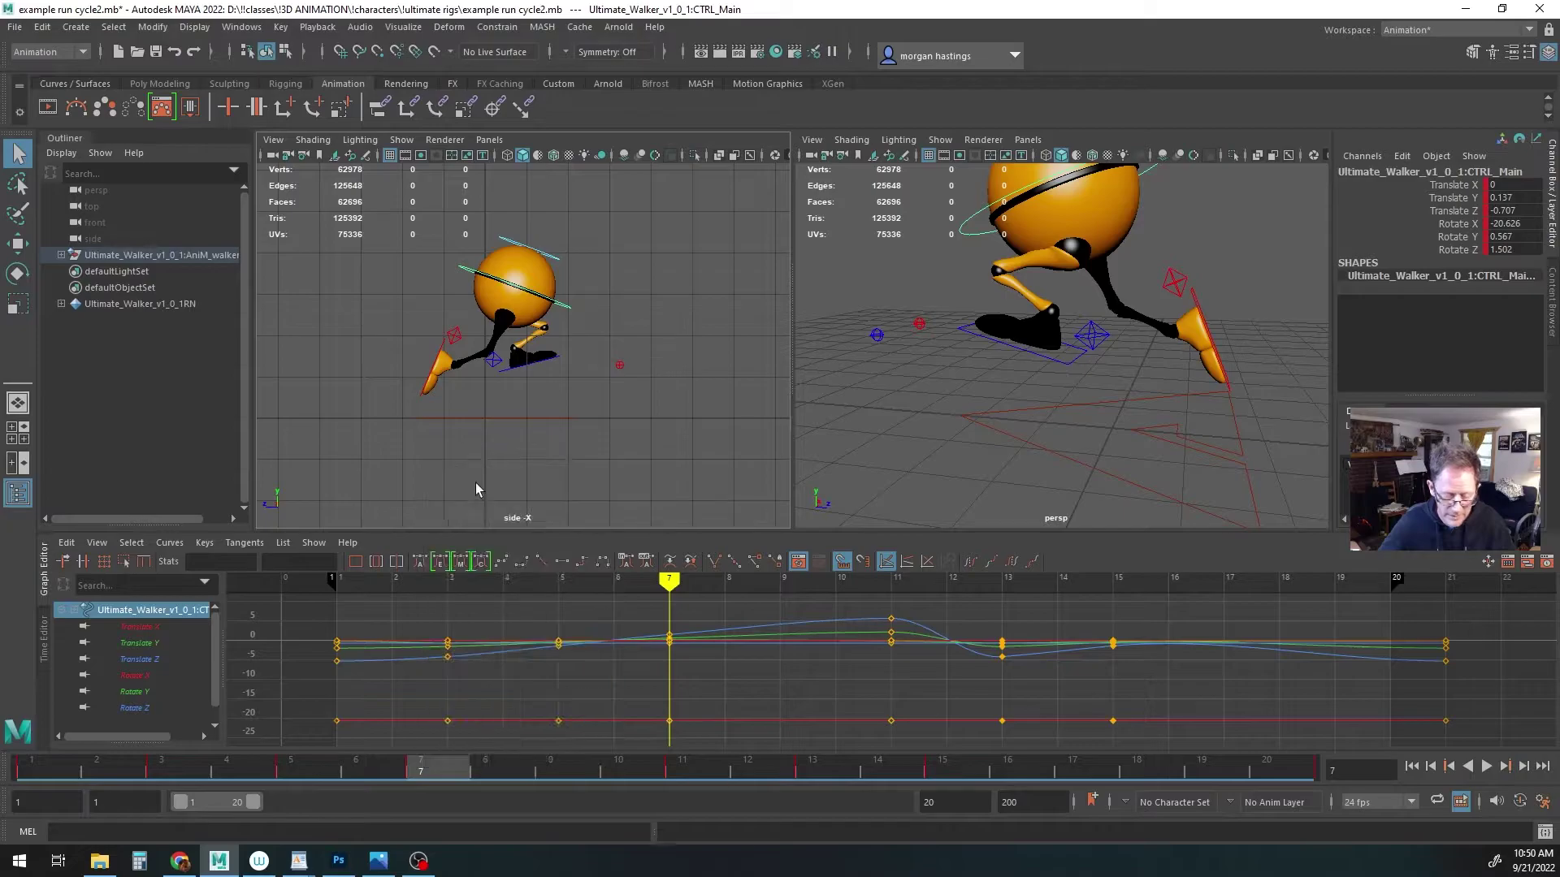
{"action": "left_click", "coordinate": [1071, 770]}
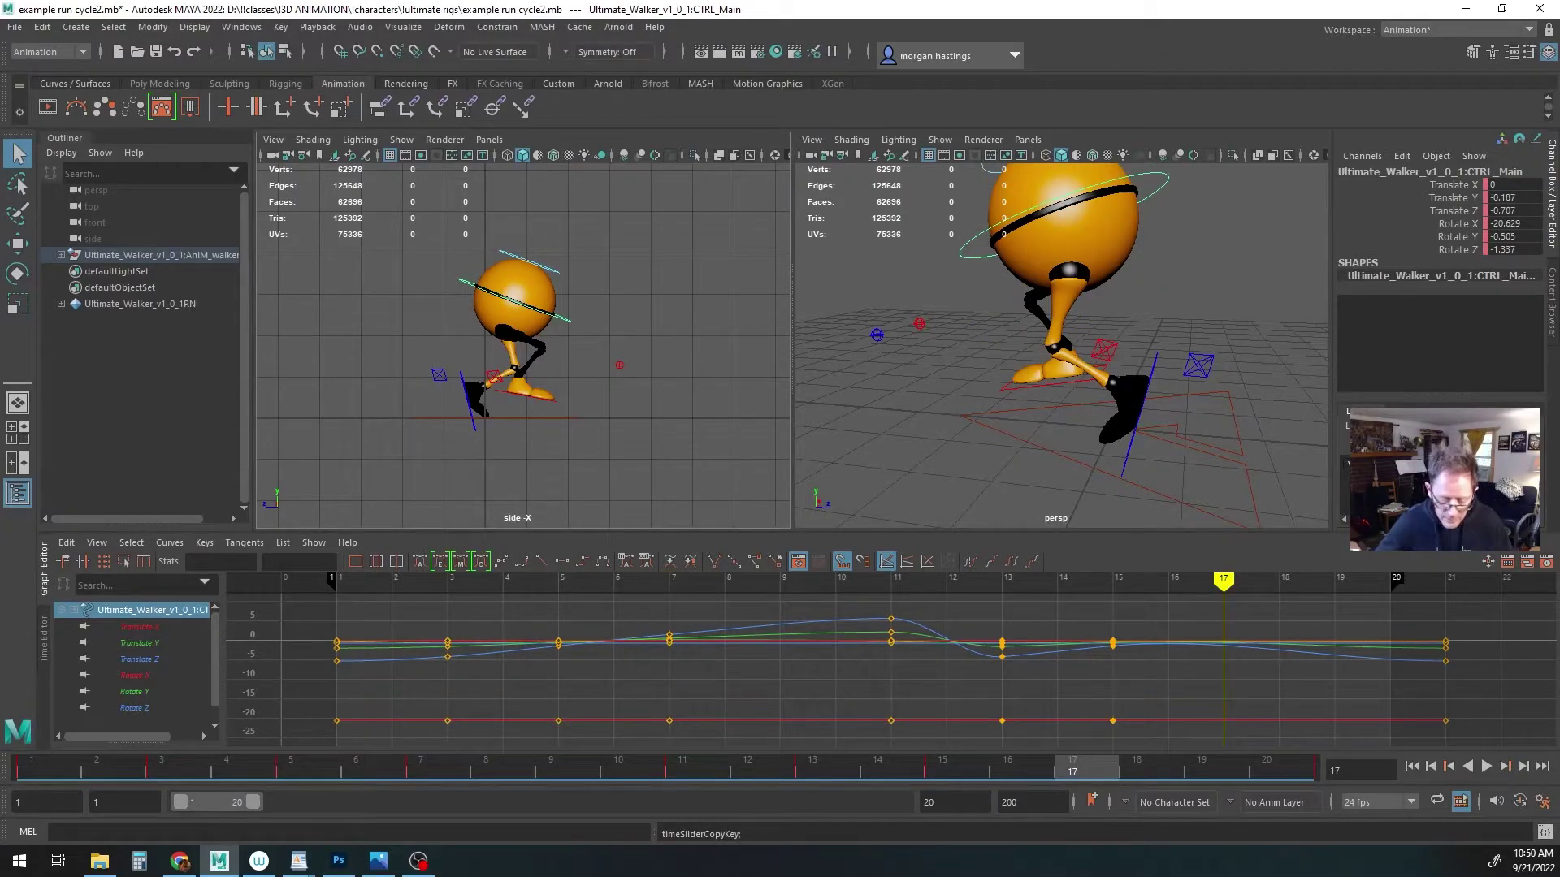
{"action": "right_click", "coordinate": [1070, 770]}
{"action": "mouse_move", "coordinate": [1121, 495]}
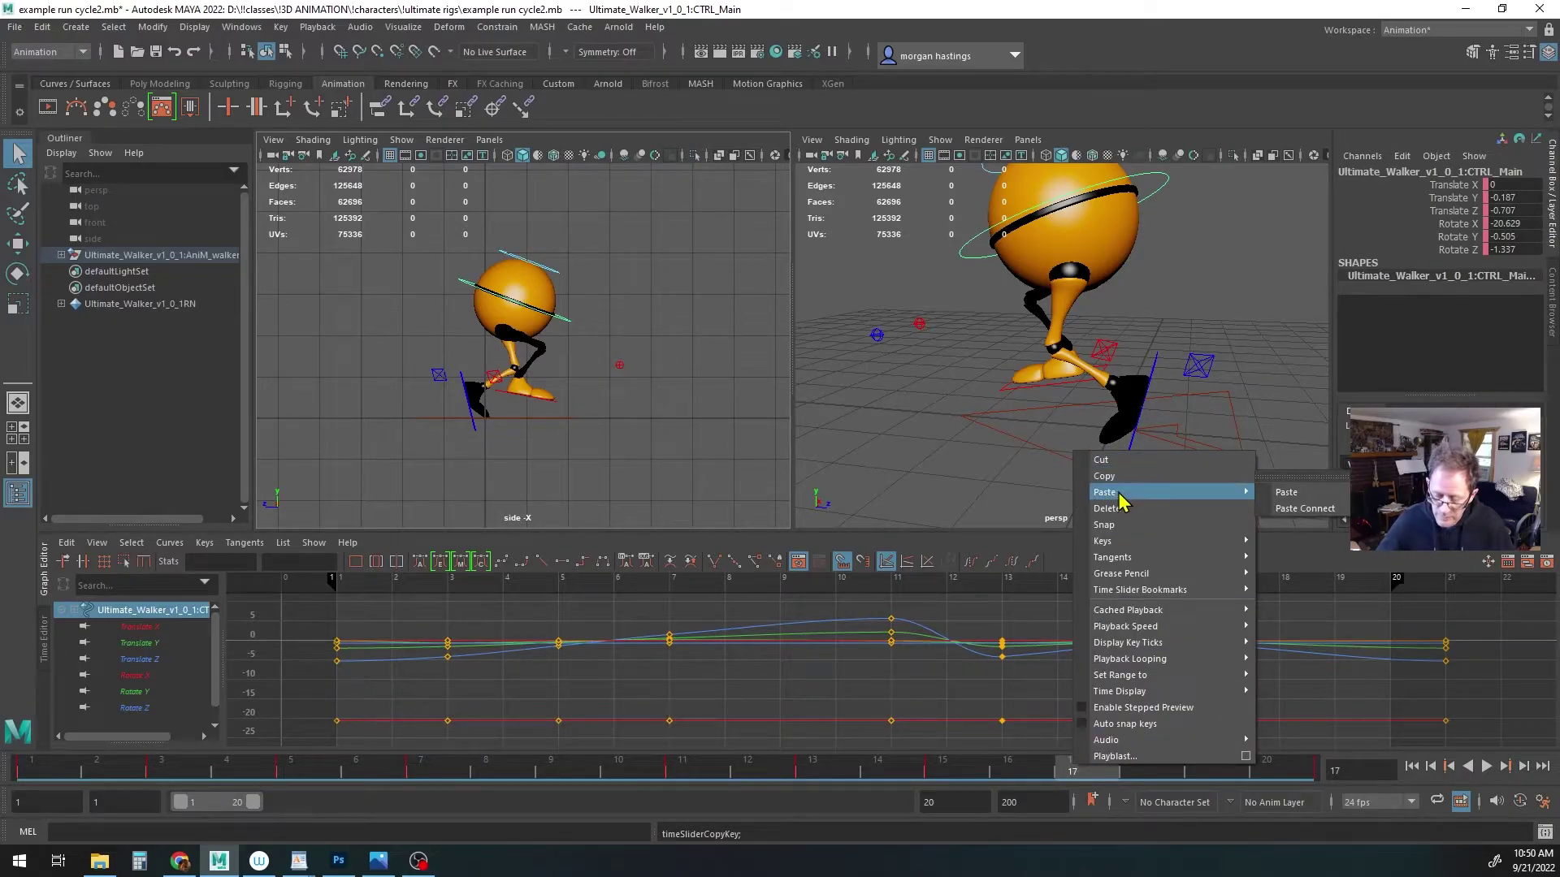
{"action": "left_click", "coordinate": [1292, 494]}
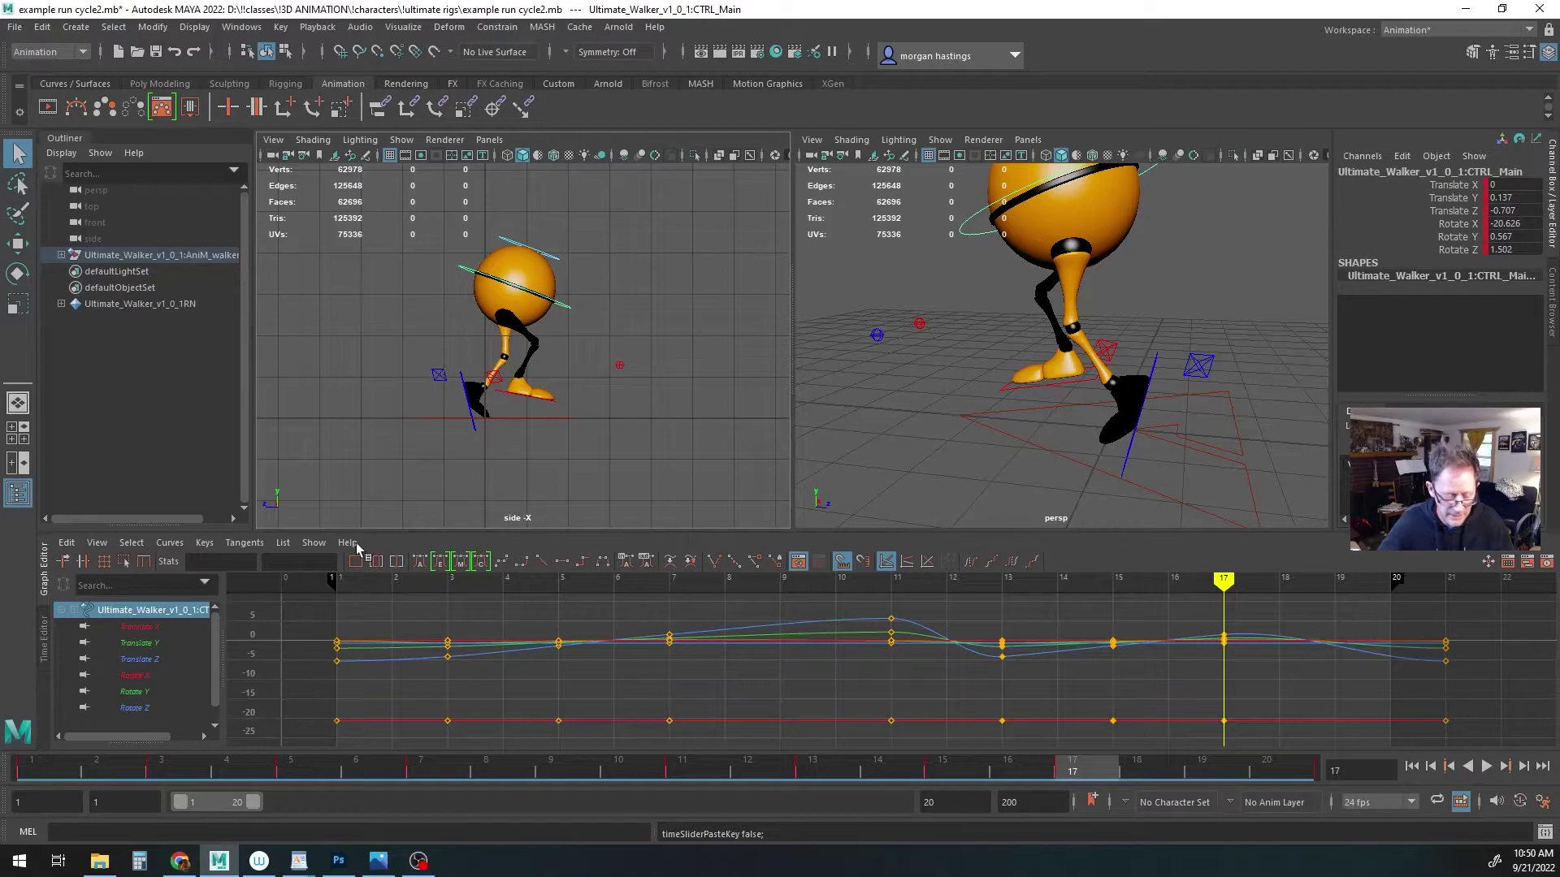
Copy the left heel control's key at frame 7 and paste it onto the right heel control at frame 17
{"action": "left_click", "coordinate": [422, 757]}
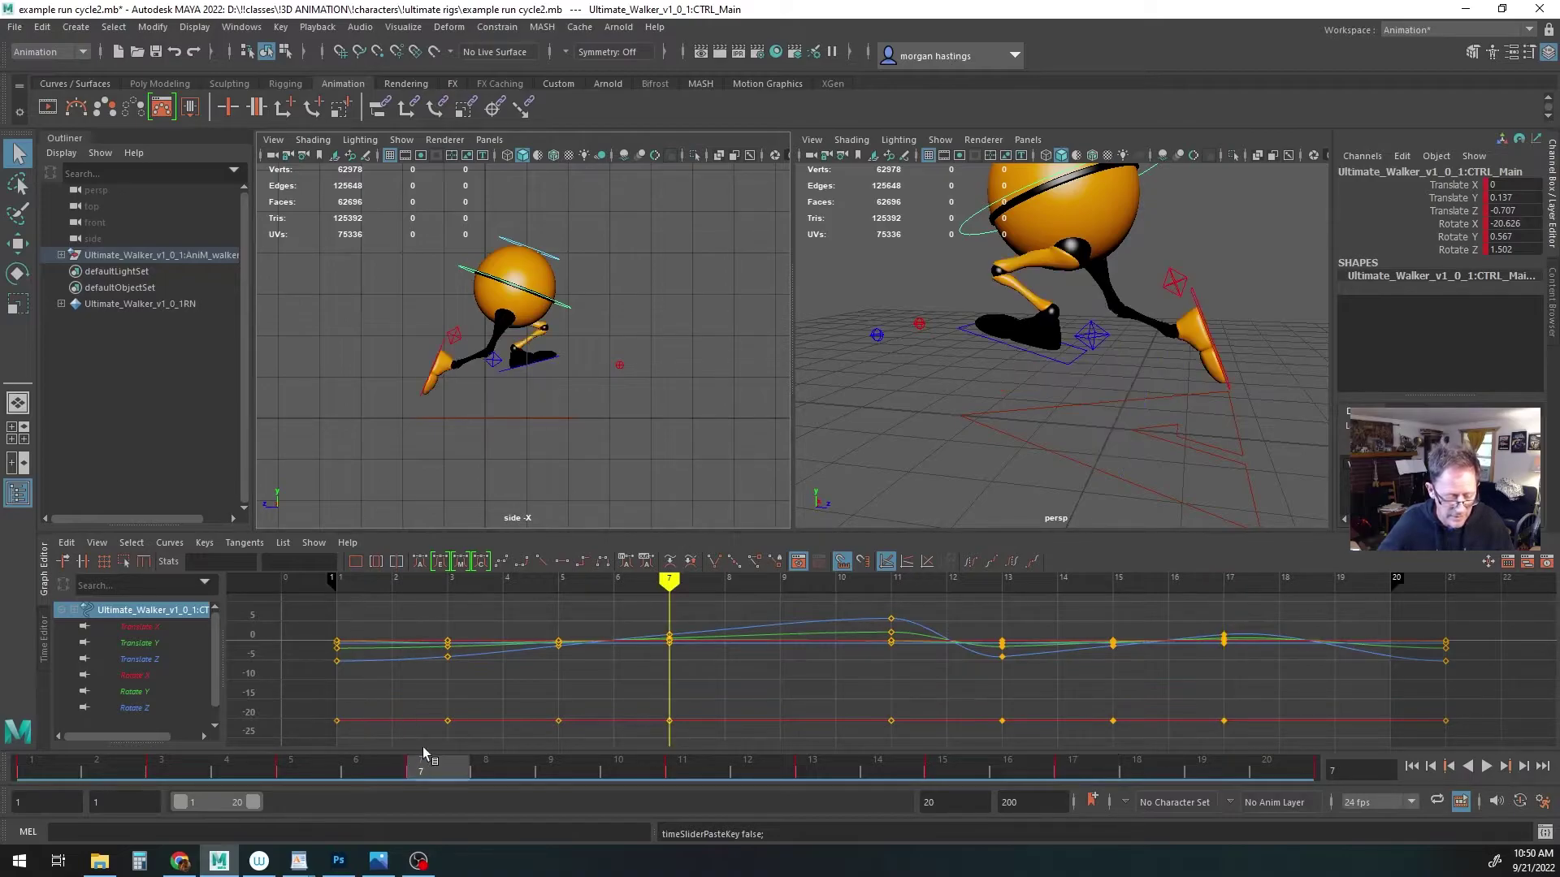
{"action": "left_click", "coordinate": [494, 365]}
{"action": "left_click_drag", "start_coordinate": [1034, 418], "coordinate": [913, 415], "text": "alt"}
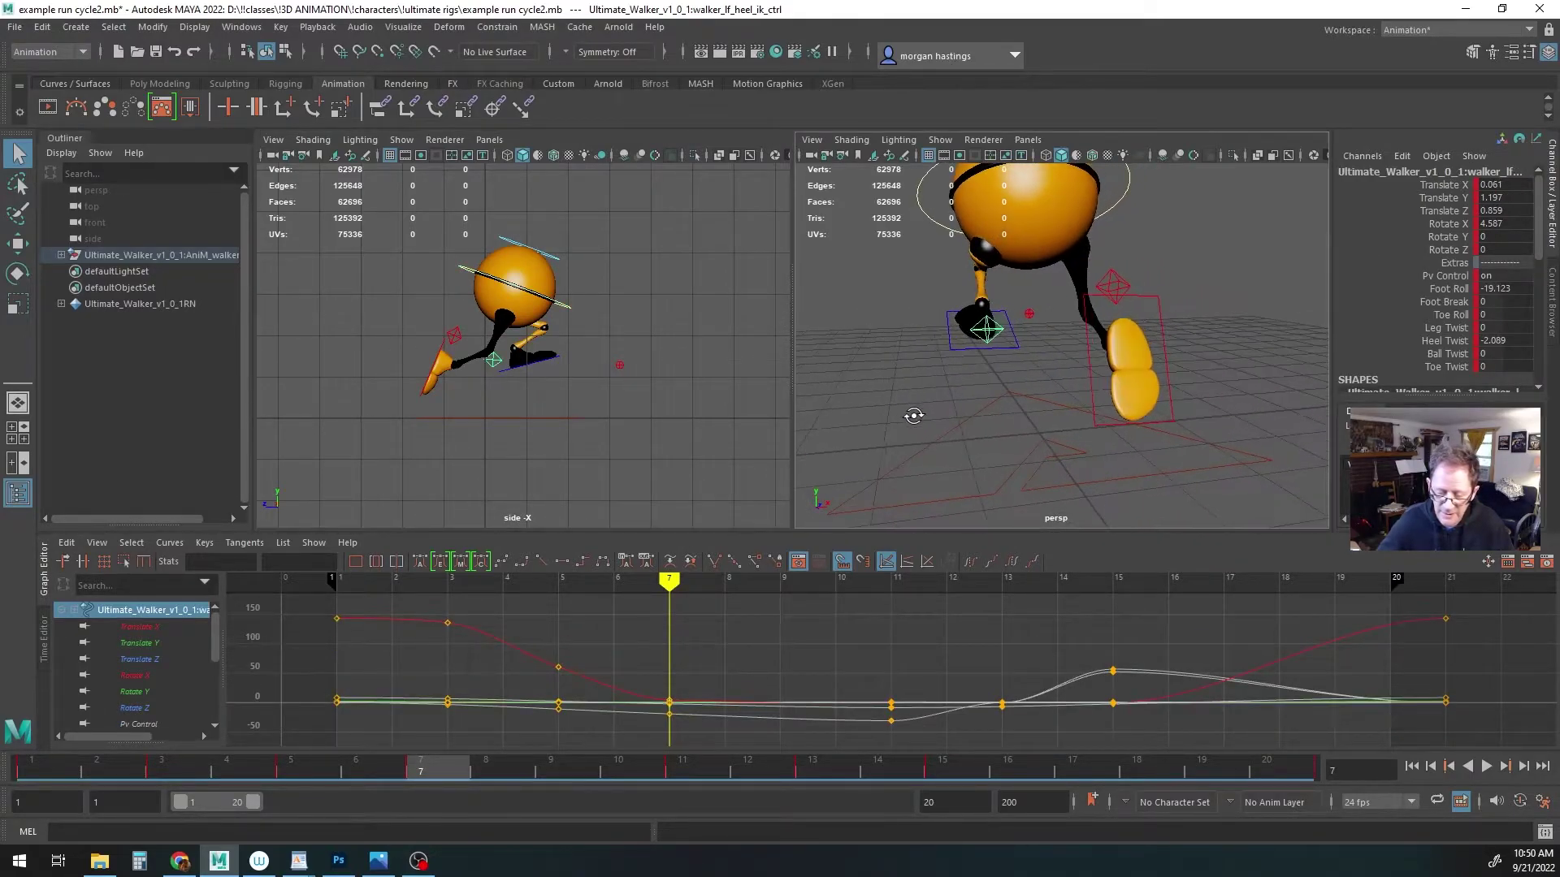
{"action": "right_click", "coordinate": [429, 770]}
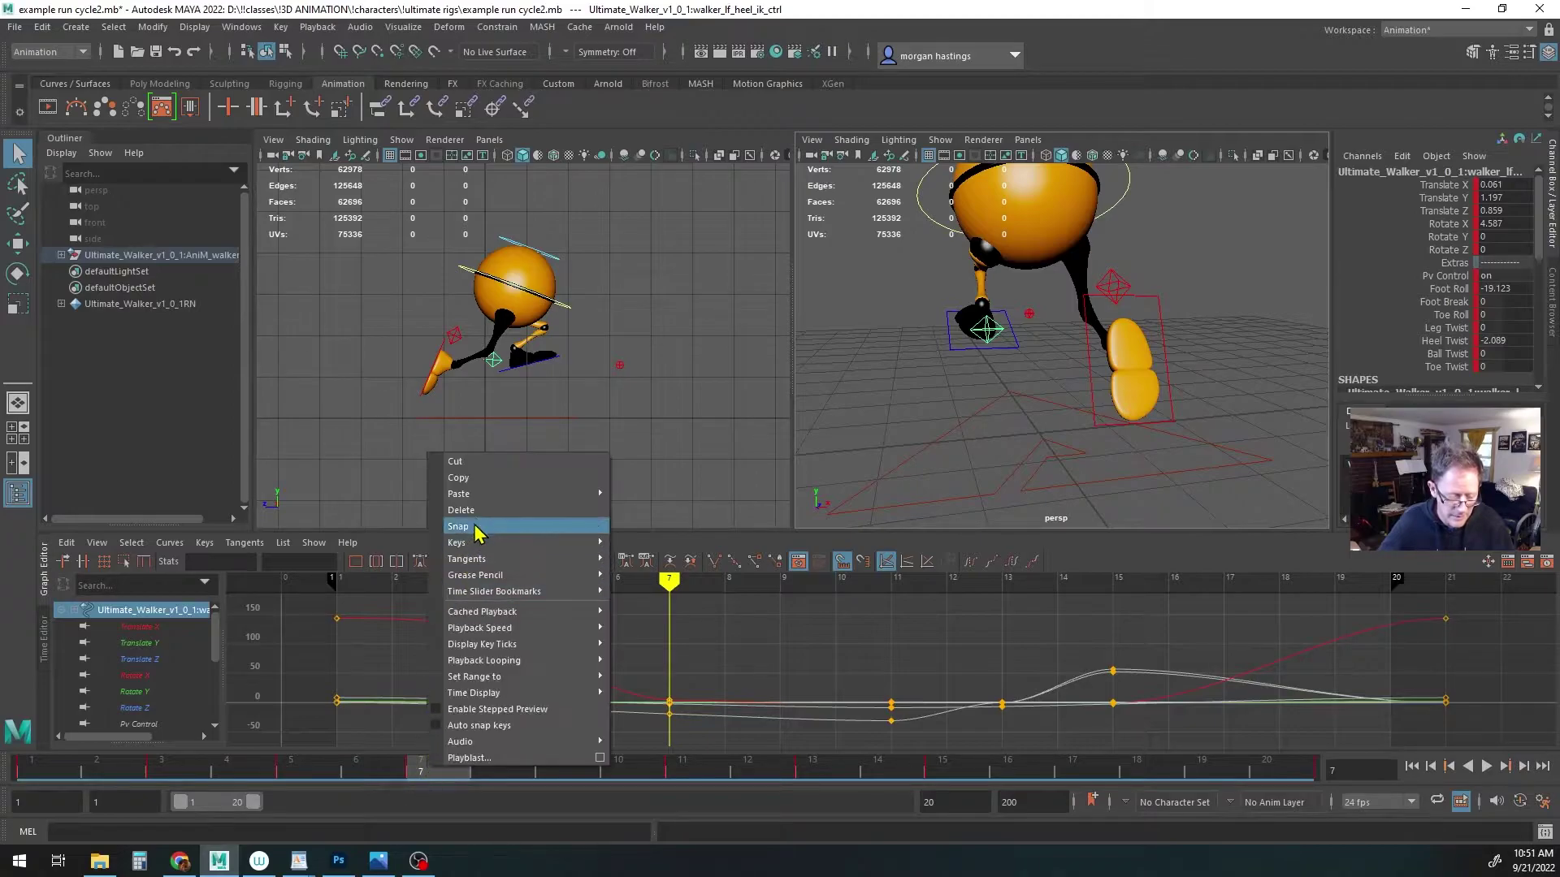
{"action": "left_click", "coordinate": [481, 480]}
{"action": "left_click", "coordinate": [1070, 764]}
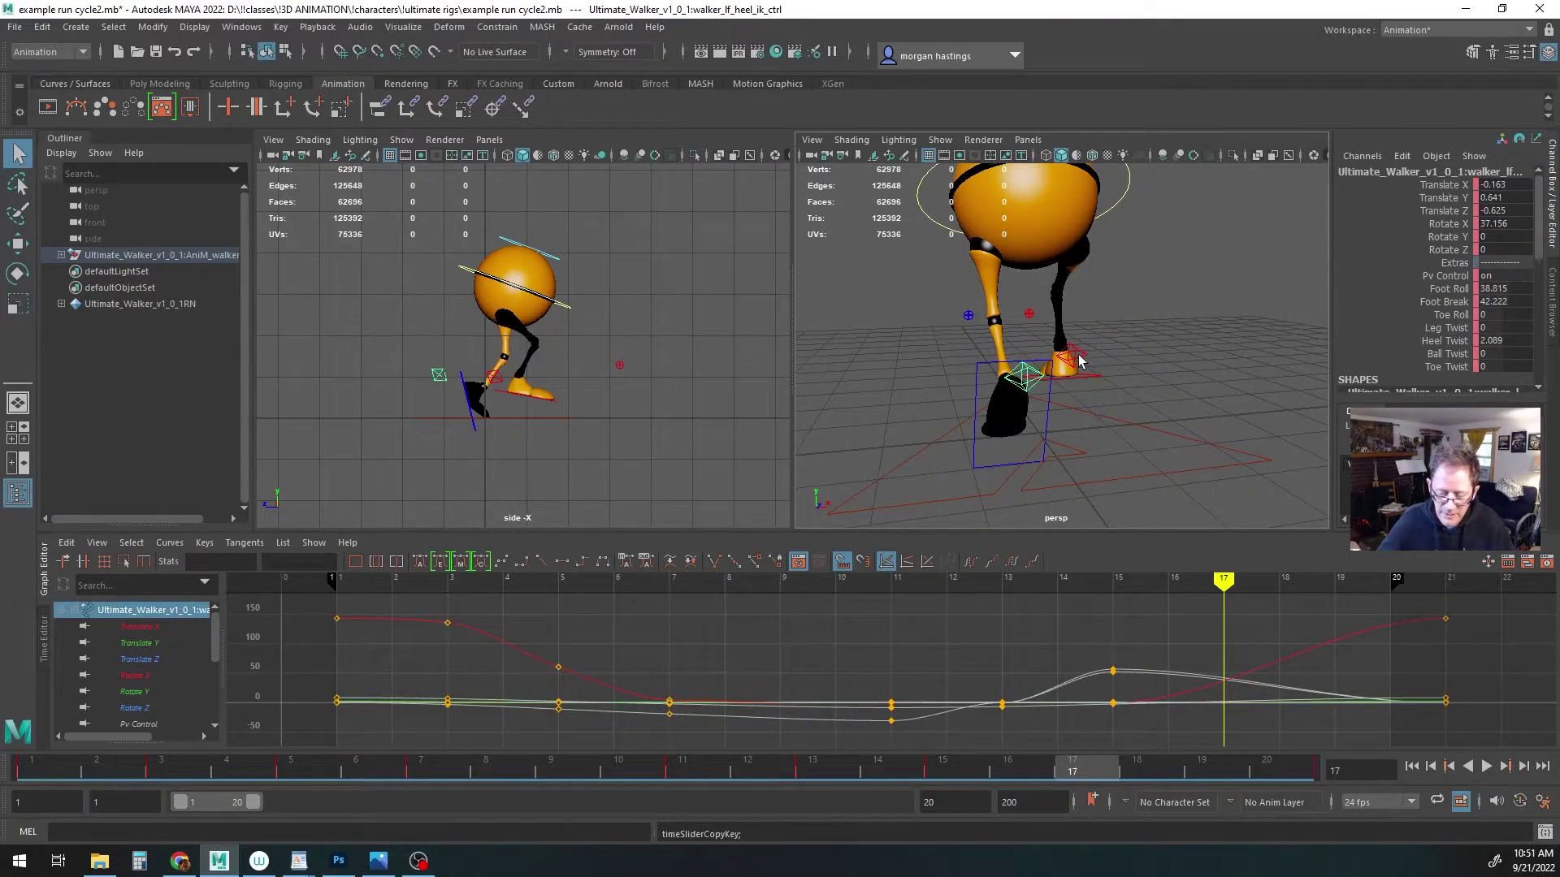
{"action": "left_click", "coordinate": [1079, 361]}
{"action": "right_click", "coordinate": [1071, 770]}
{"action": "mouse_move", "coordinate": [1169, 508]}
{"action": "left_click", "coordinate": [1291, 493]}
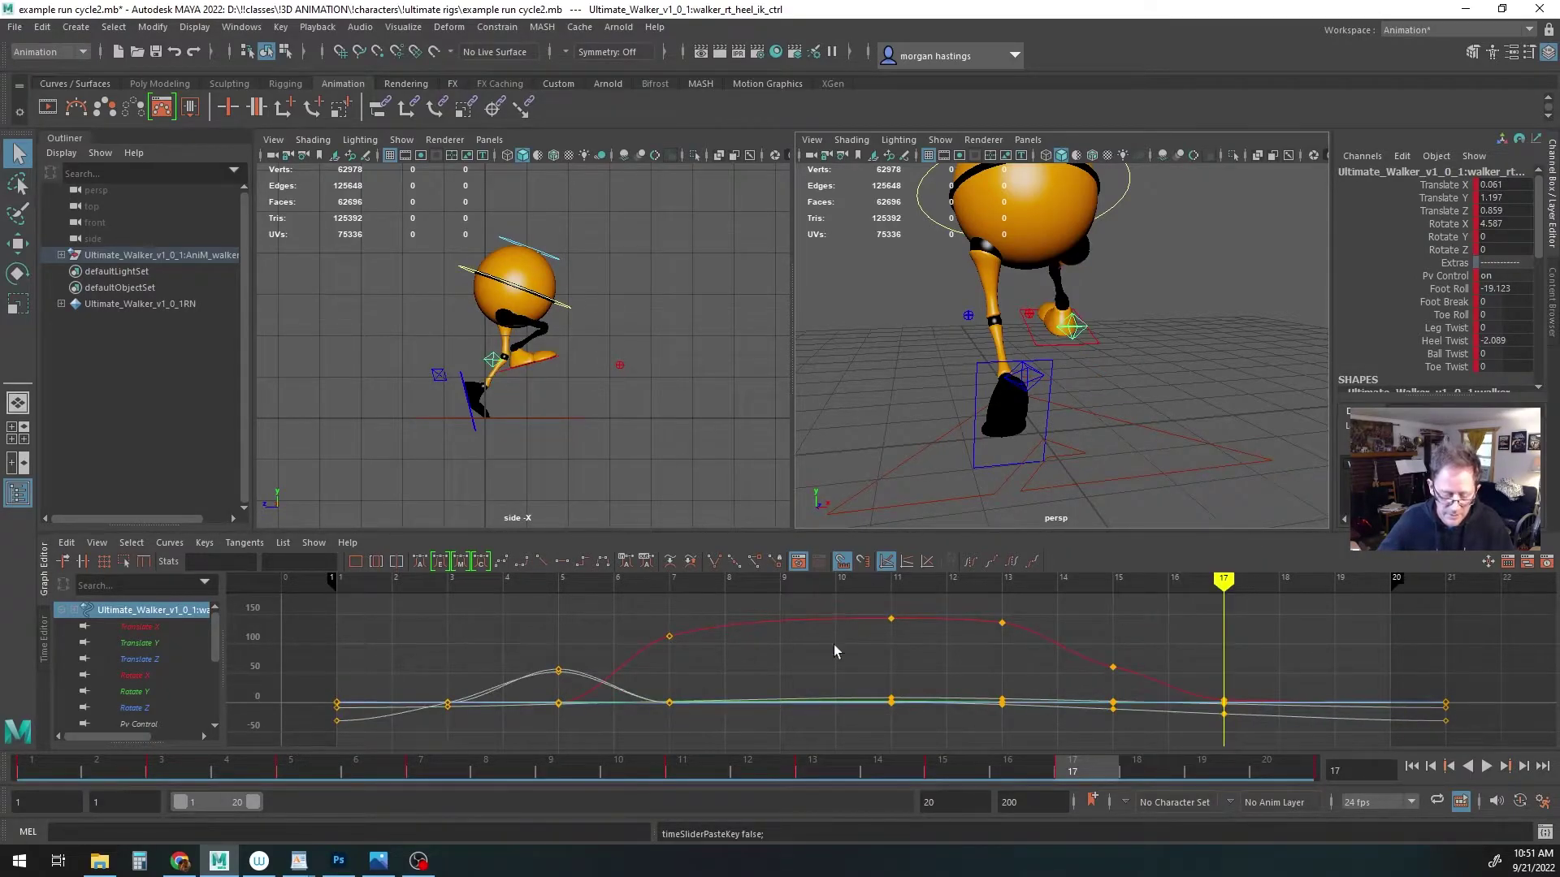
Copy the right heel control's key at frame 7 and paste it onto the left heel control at frame 17
{"action": "left_click", "coordinate": [418, 774]}
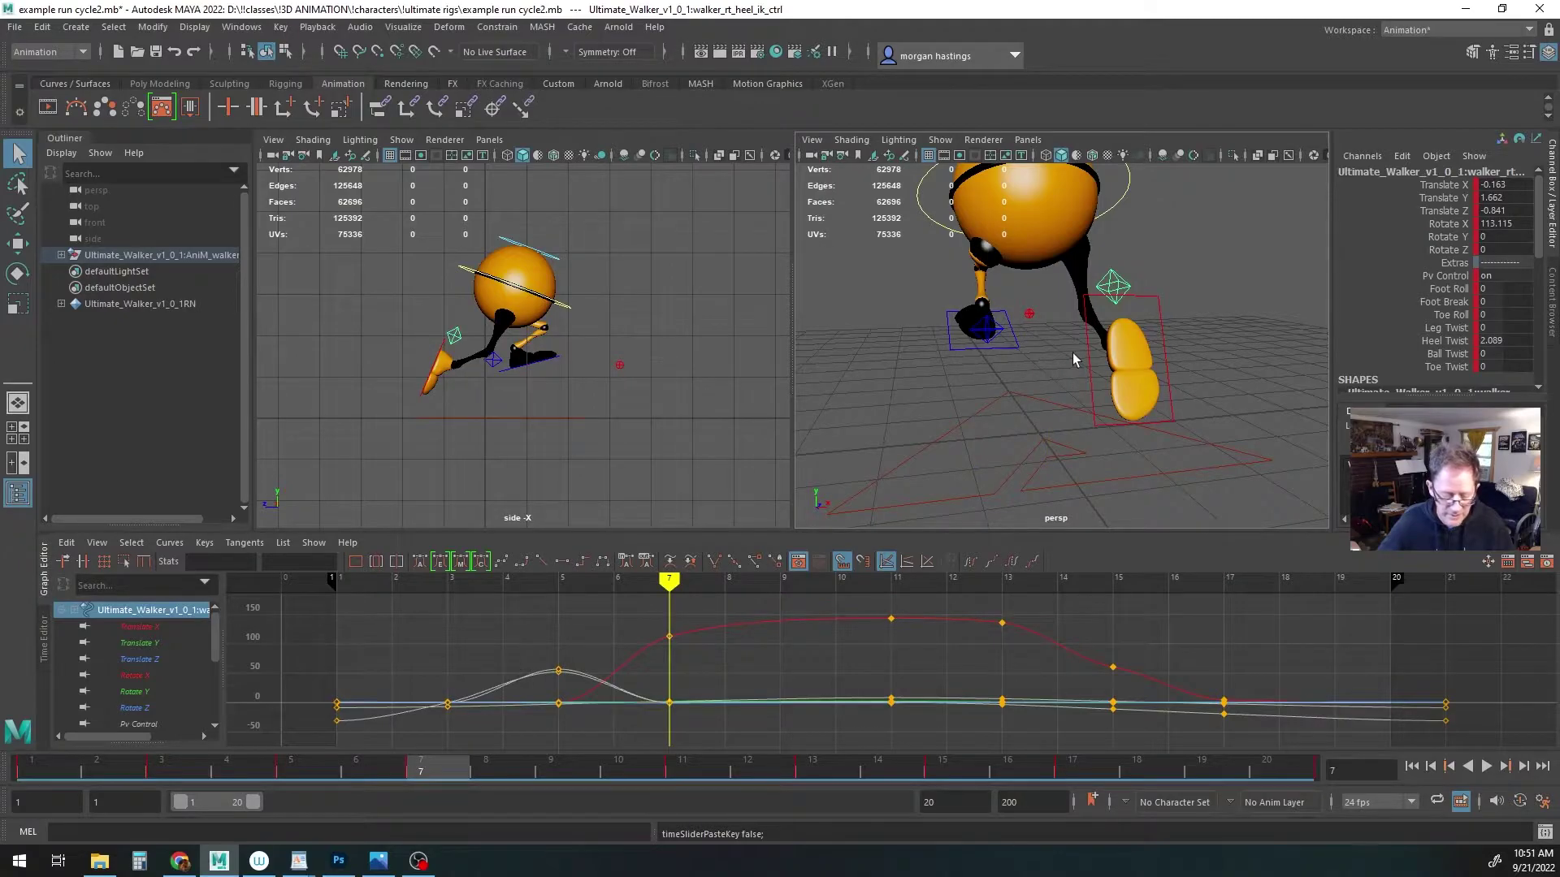
{"action": "right_click", "coordinate": [430, 772]}
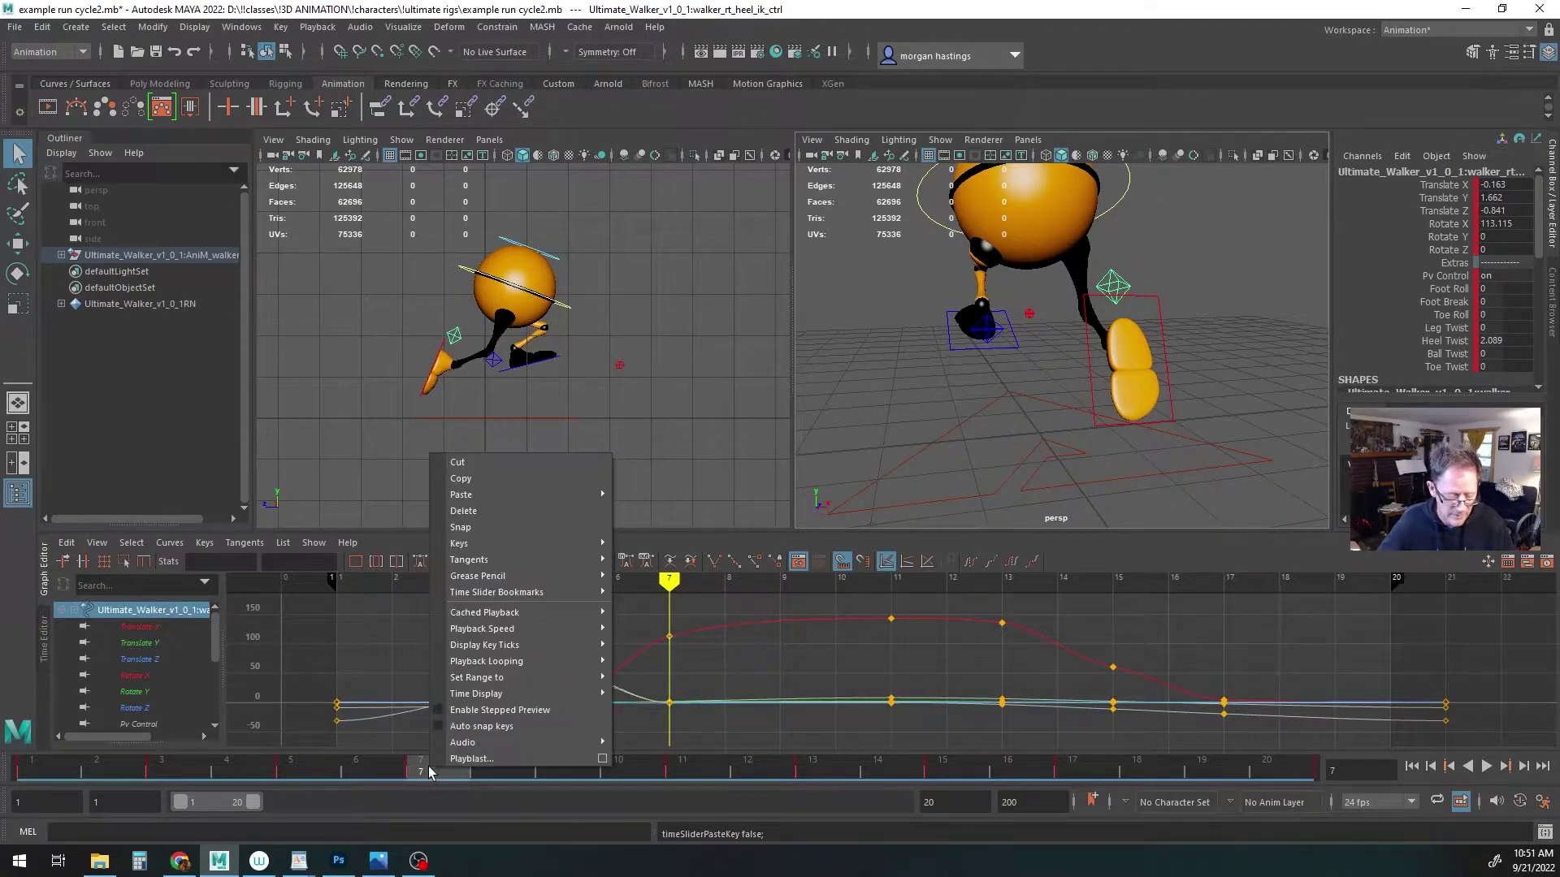
{"action": "left_click", "coordinate": [491, 480]}
{"action": "left_click", "coordinate": [1075, 770]}
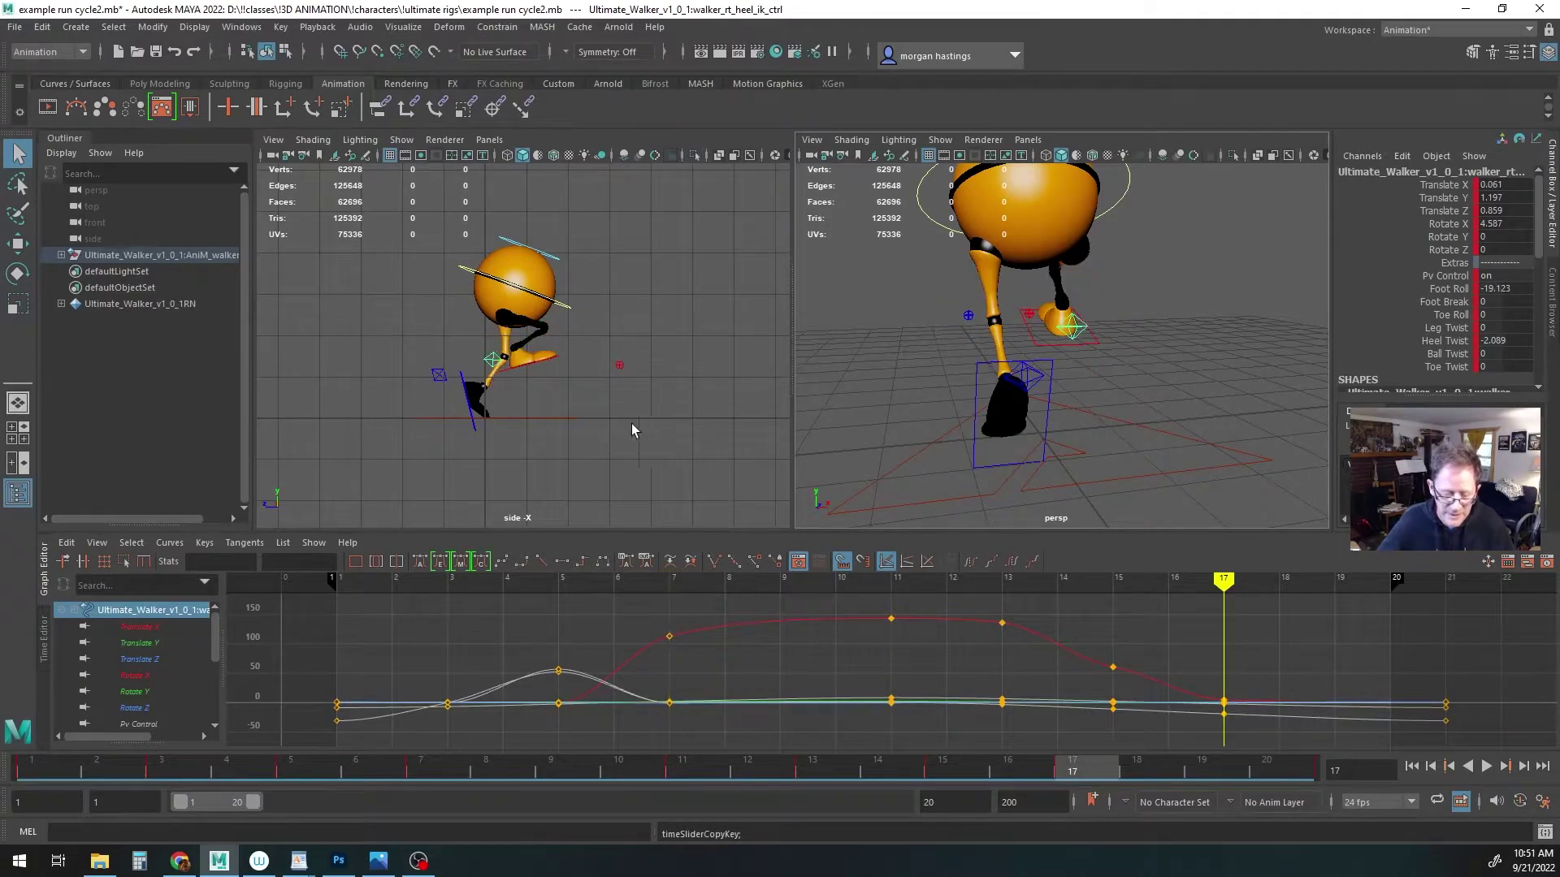
{"action": "left_click", "coordinate": [1037, 379]}
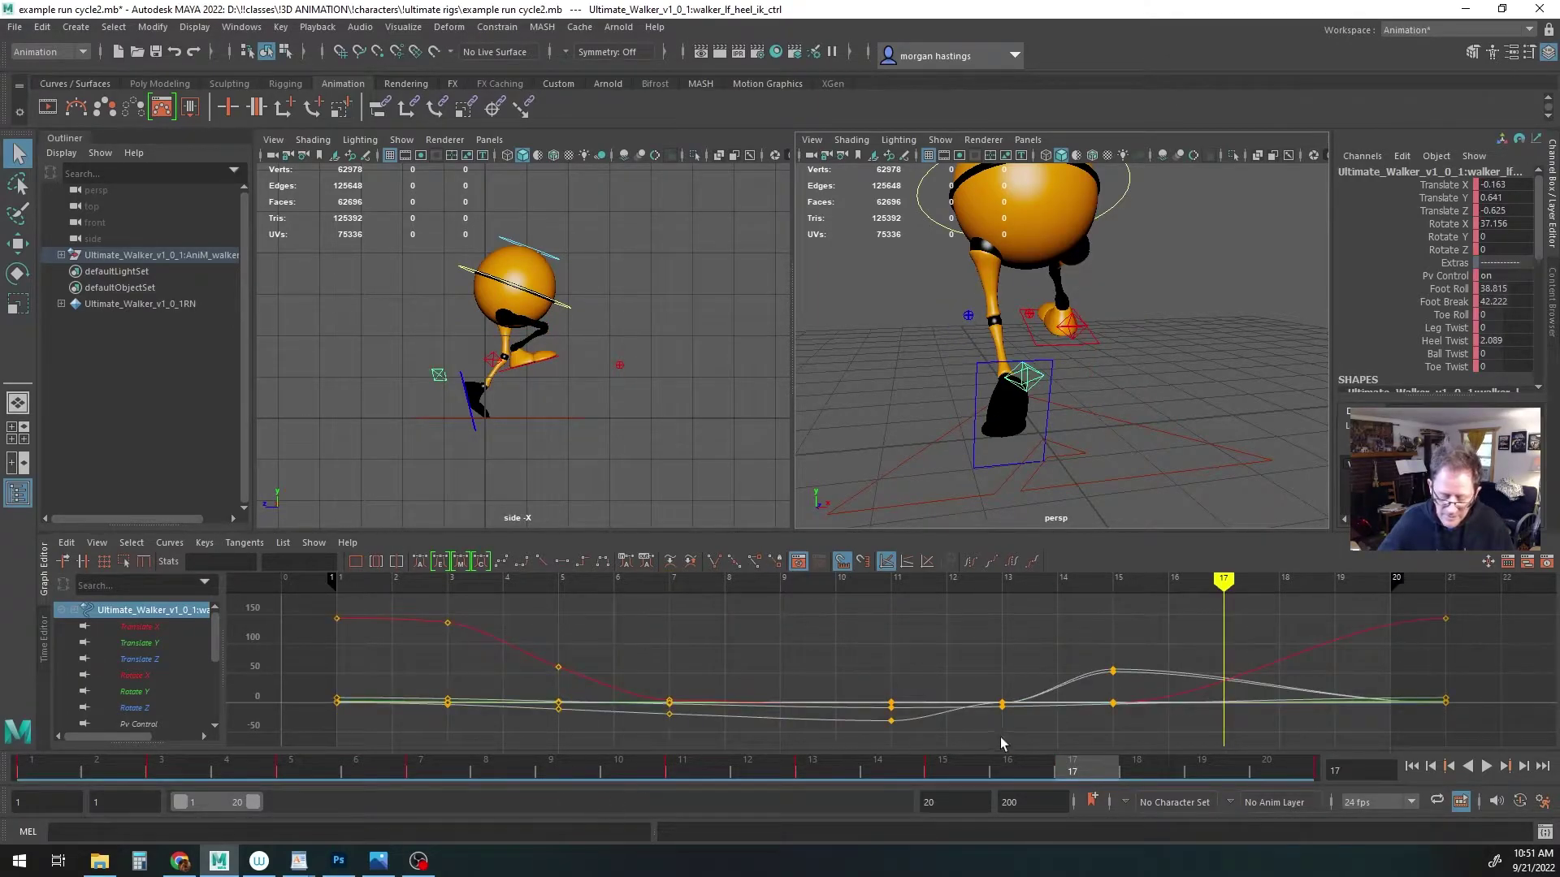
{"action": "right_click", "coordinate": [1069, 769]}
{"action": "mouse_move", "coordinate": [1182, 494]}
{"action": "left_click", "coordinate": [1275, 490]}
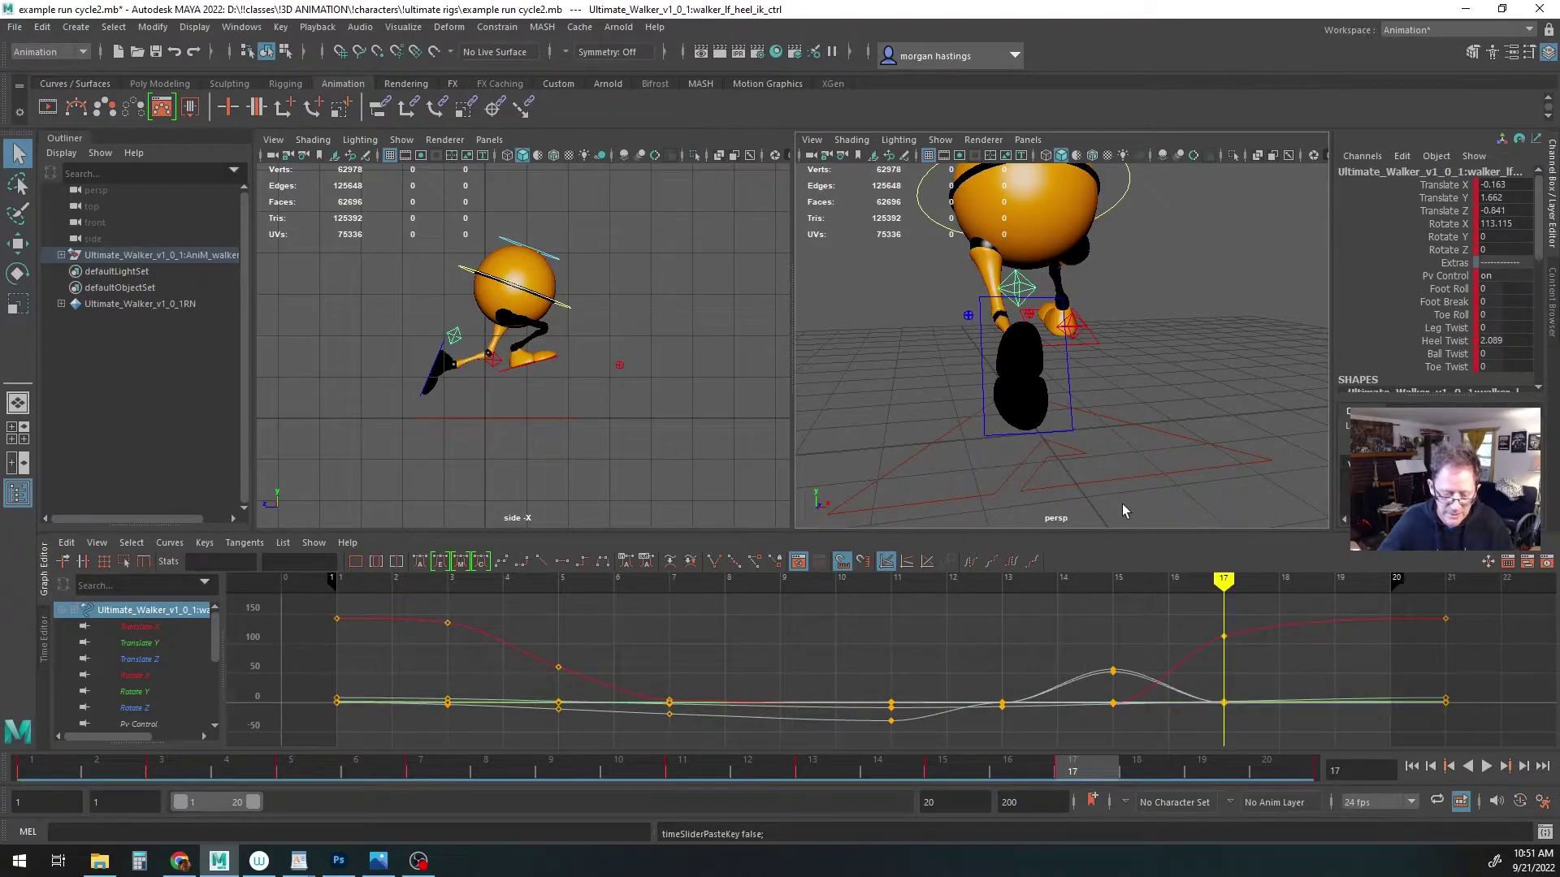
Compare the mirrored poses at frames 7 and 17, and scrub from frame 1 to frame 7 to review the run
{"action": "left_click", "coordinate": [421, 768]}
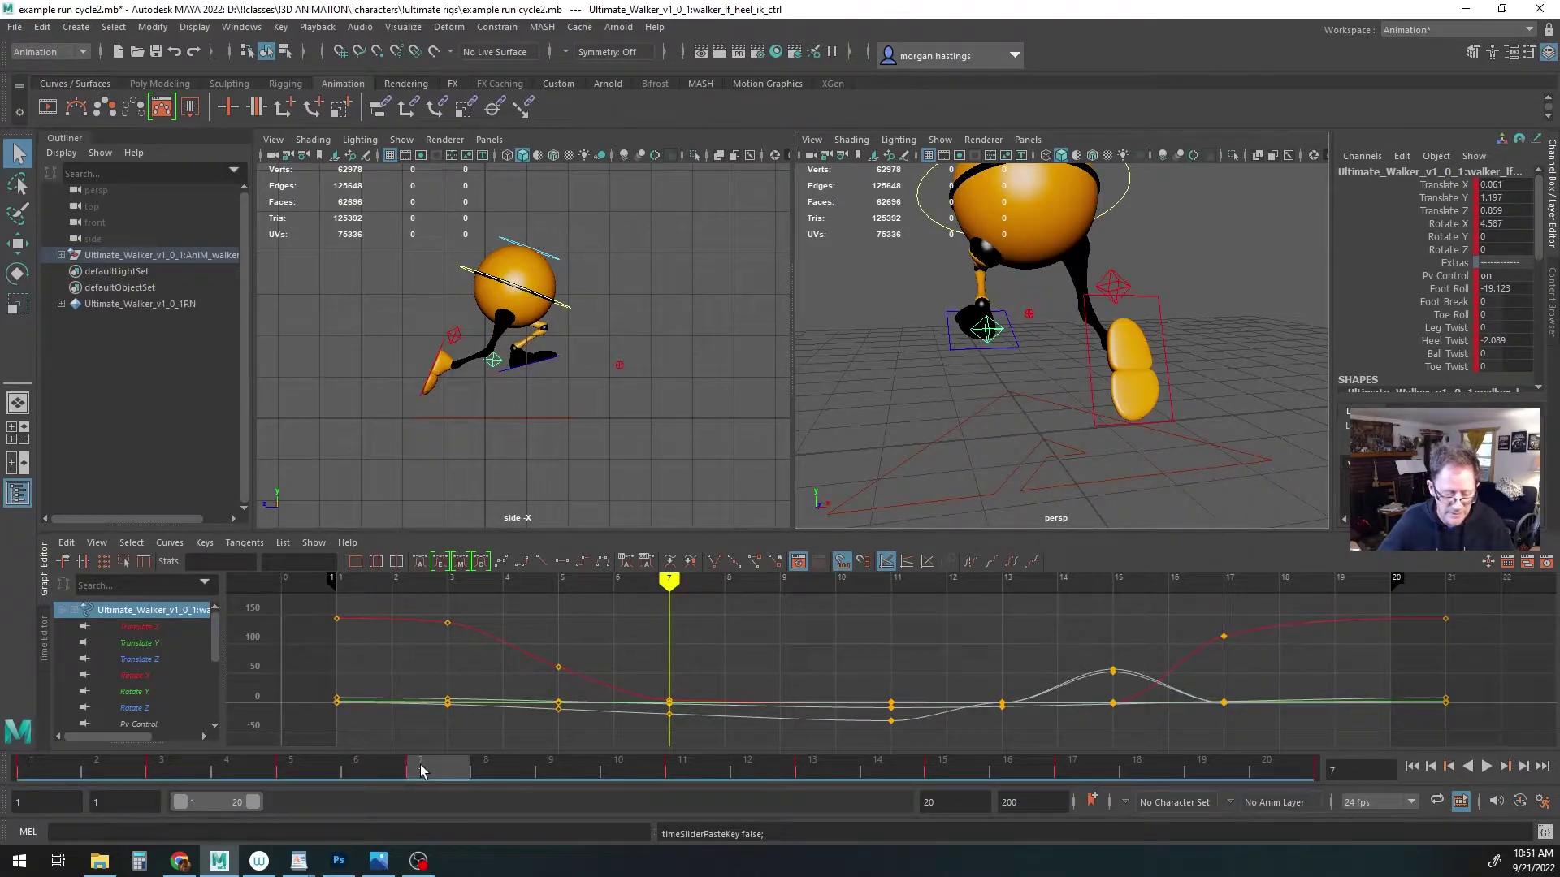
{"action": "left_click", "coordinate": [1084, 773]}
{"action": "left_click", "coordinate": [30, 770]}
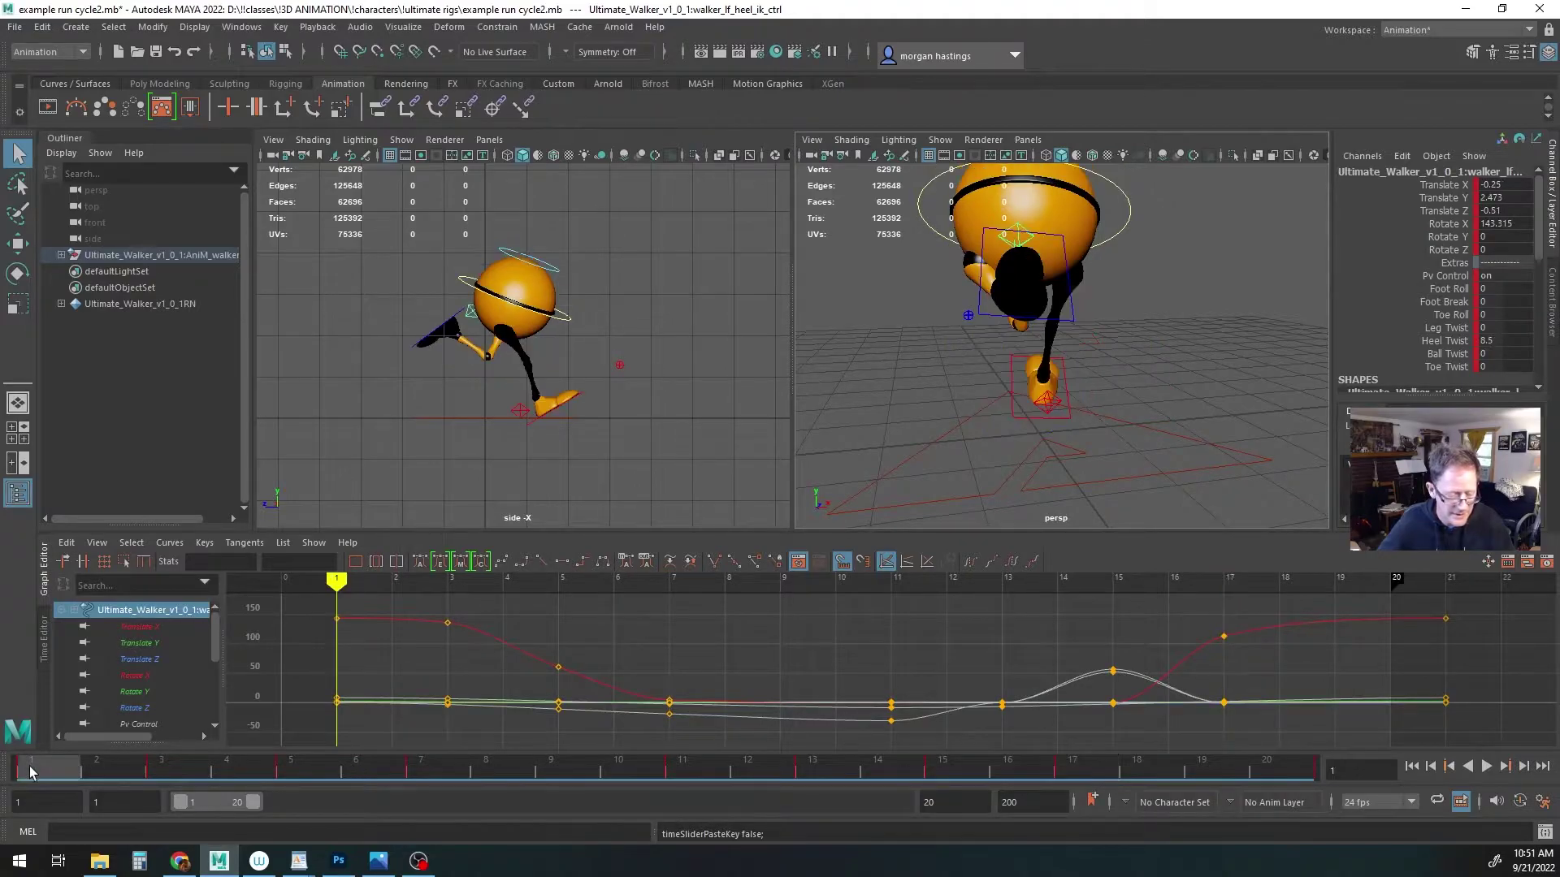
{"action": "mouse_move", "coordinate": [57, 774]}
{"action": "left_mouse_down"}
{"action": "mouse_move", "coordinate": [149, 773]}
{"action": "mouse_move", "coordinate": [49, 770]}
{"action": "left_mouse_up"}
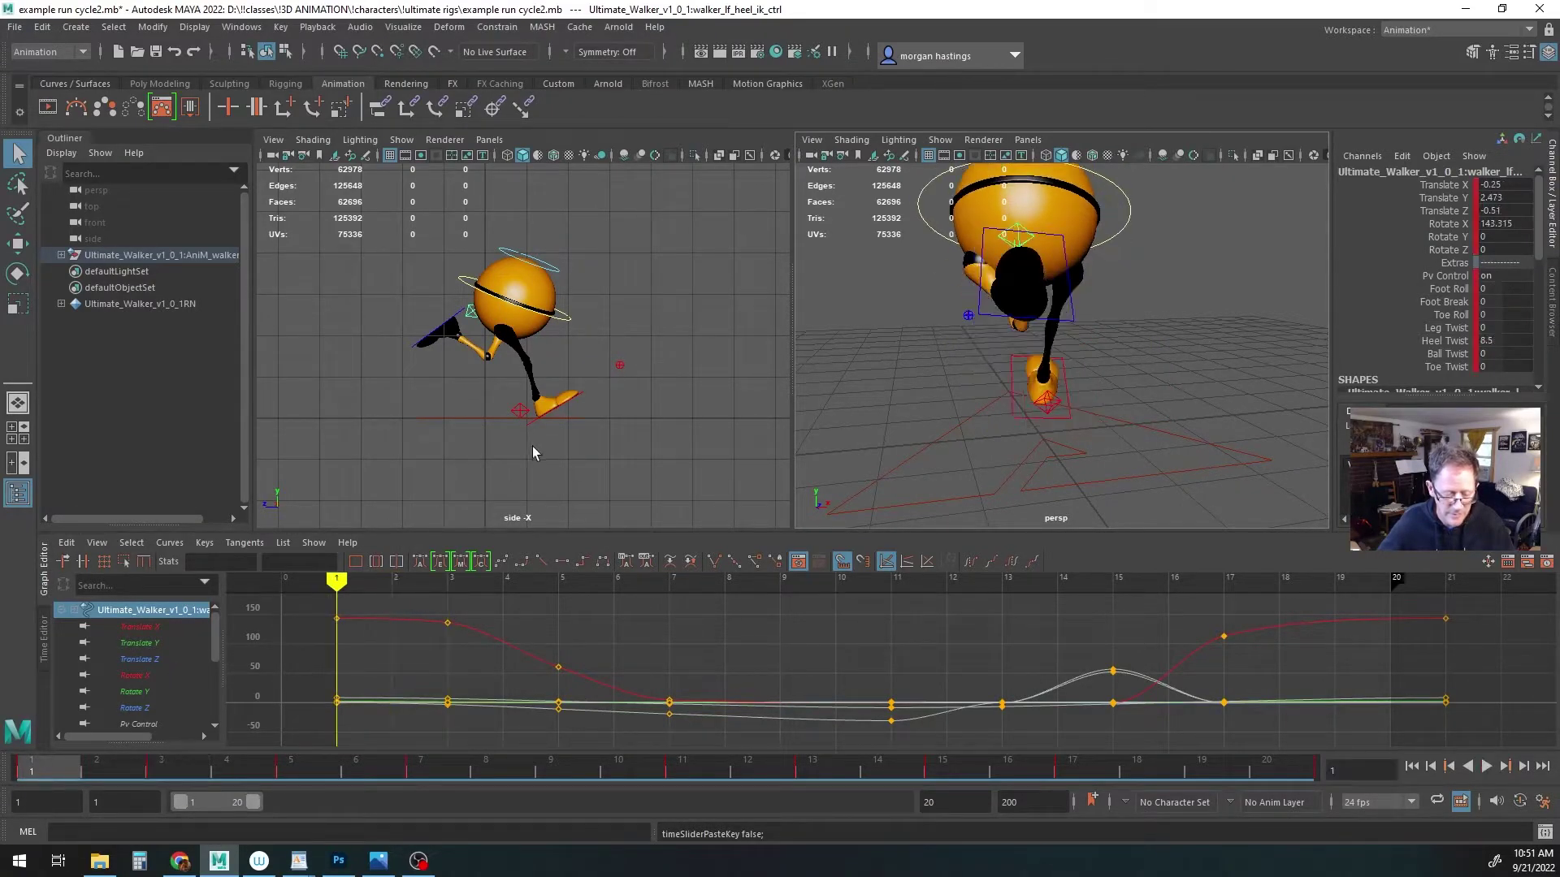
{"action": "middle_click_drag", "start_coordinate": [584, 437], "coordinate": [584, 440], "text": "alt"}
{"action": "left_click_drag", "start_coordinate": [61, 771], "coordinate": [351, 780]}
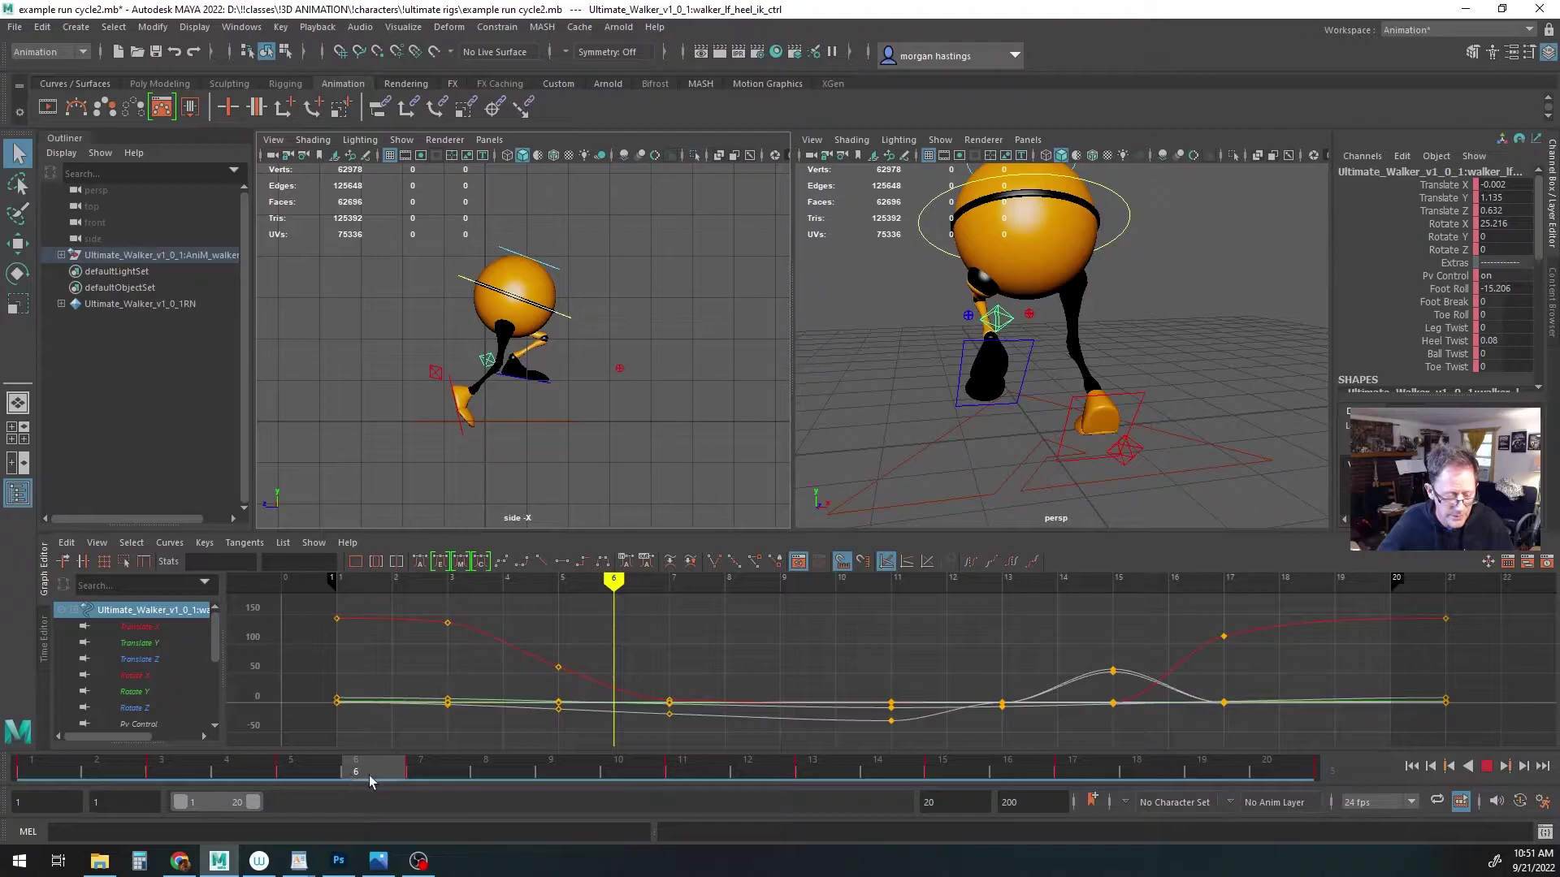
{"action": "mouse_move", "coordinate": [400, 781]}
{"action": "left_mouse_down"}
{"action": "mouse_move", "coordinate": [412, 775]}
{"action": "mouse_move", "coordinate": [305, 772]}
{"action": "mouse_move", "coordinate": [420, 778]}
{"action": "left_mouse_up"}
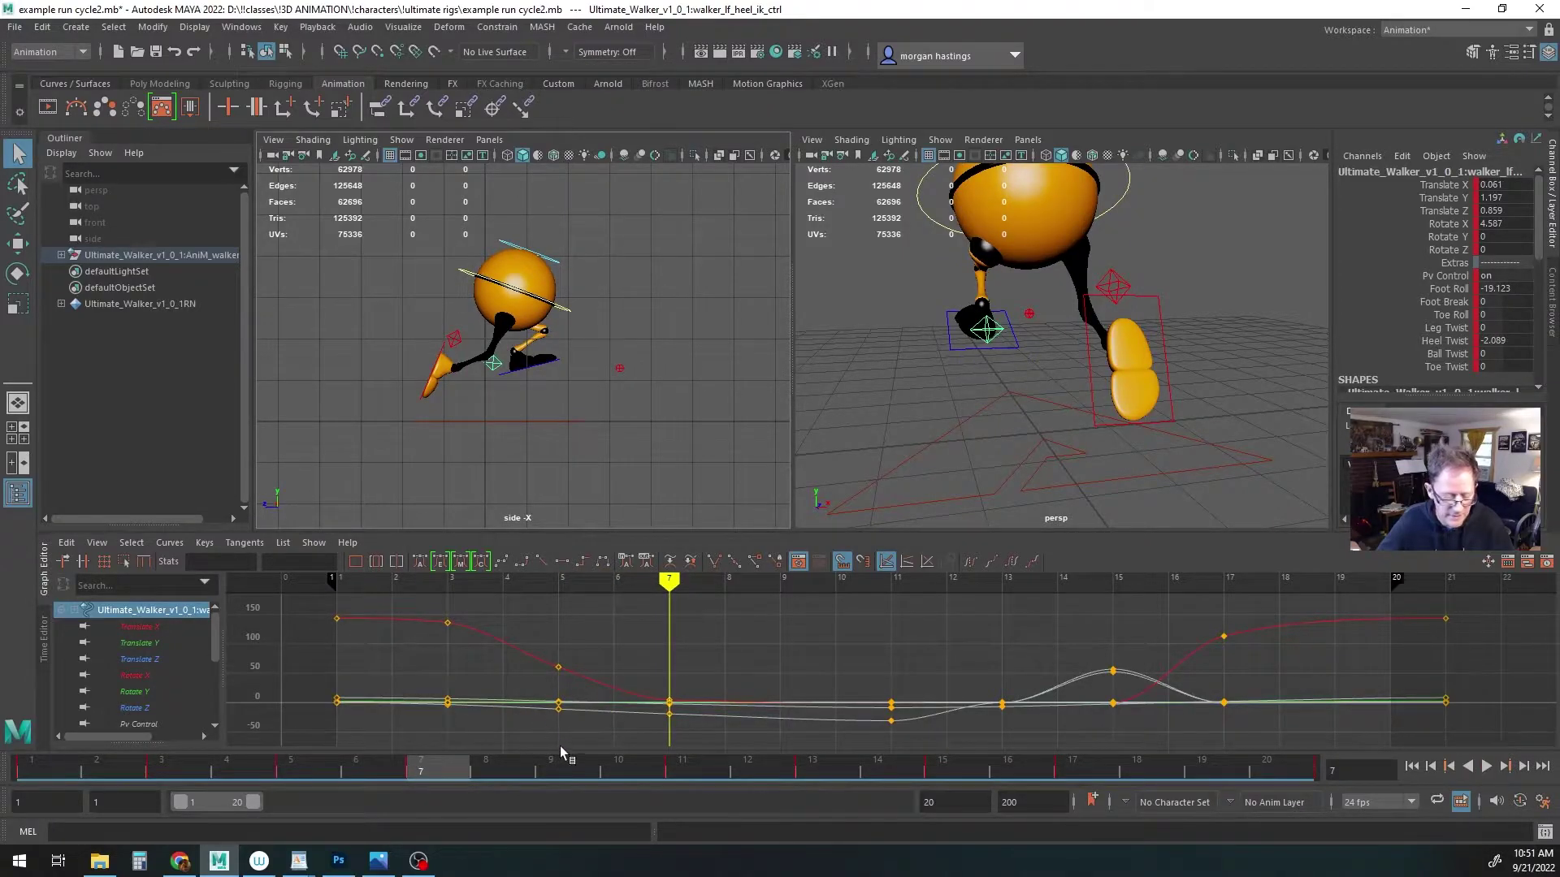
Following the run cycle reference image, raise the trailing right heel control at frame 9 to about Translate Y 2.9 and Rotate X 162.5
{"action": "left_click", "coordinate": [453, 338]}
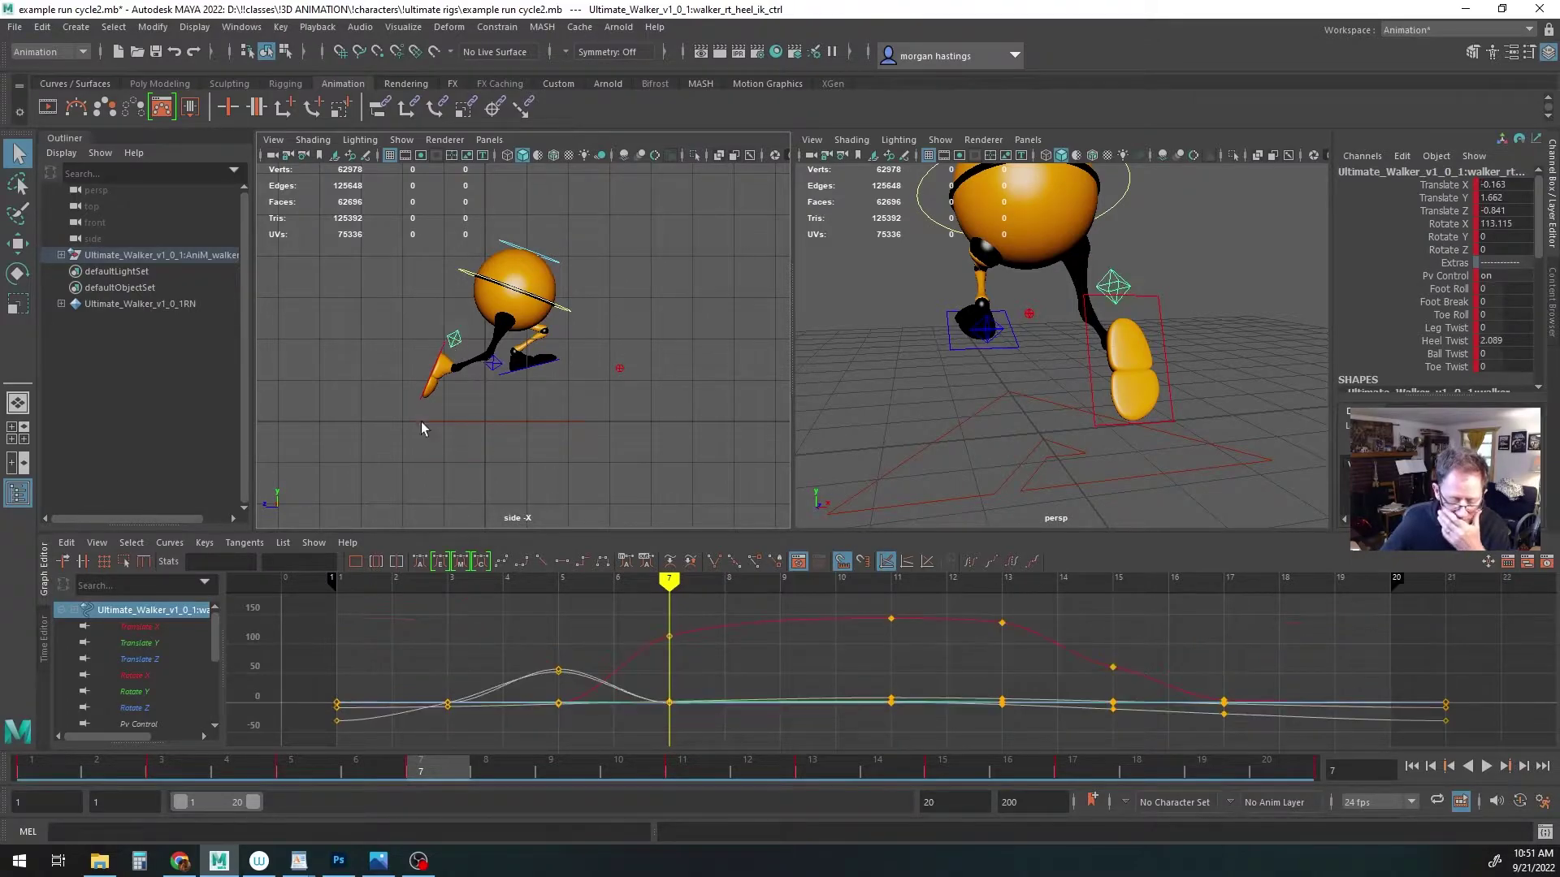
{"action": "left_click_drag", "start_coordinate": [420, 774], "coordinate": [565, 776]}
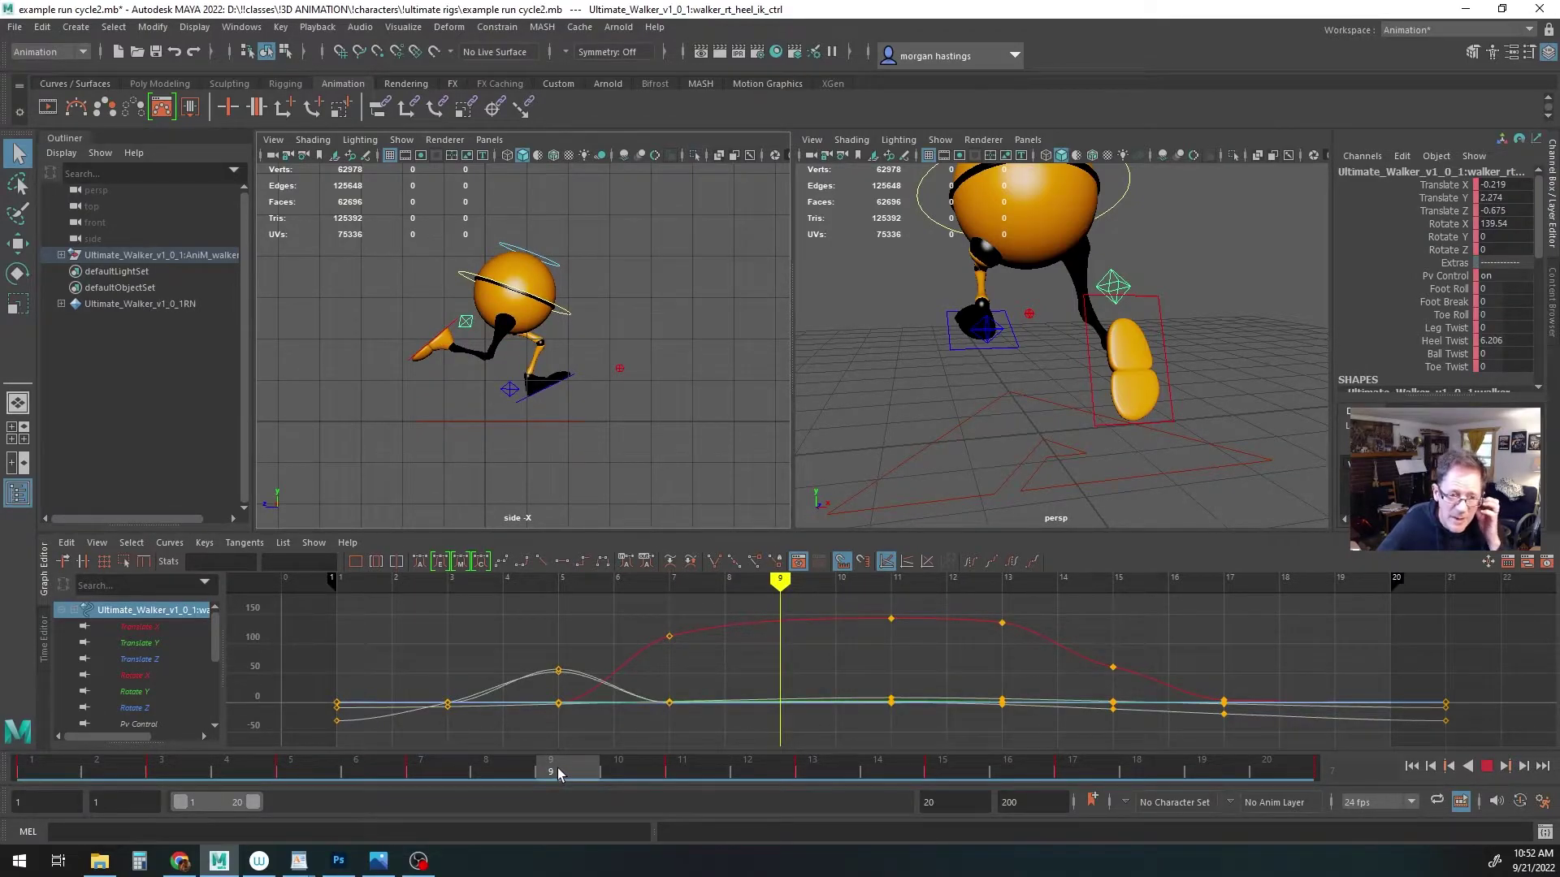
{"action": "left_click_drag", "start_coordinate": [558, 773], "coordinate": [563, 768]}
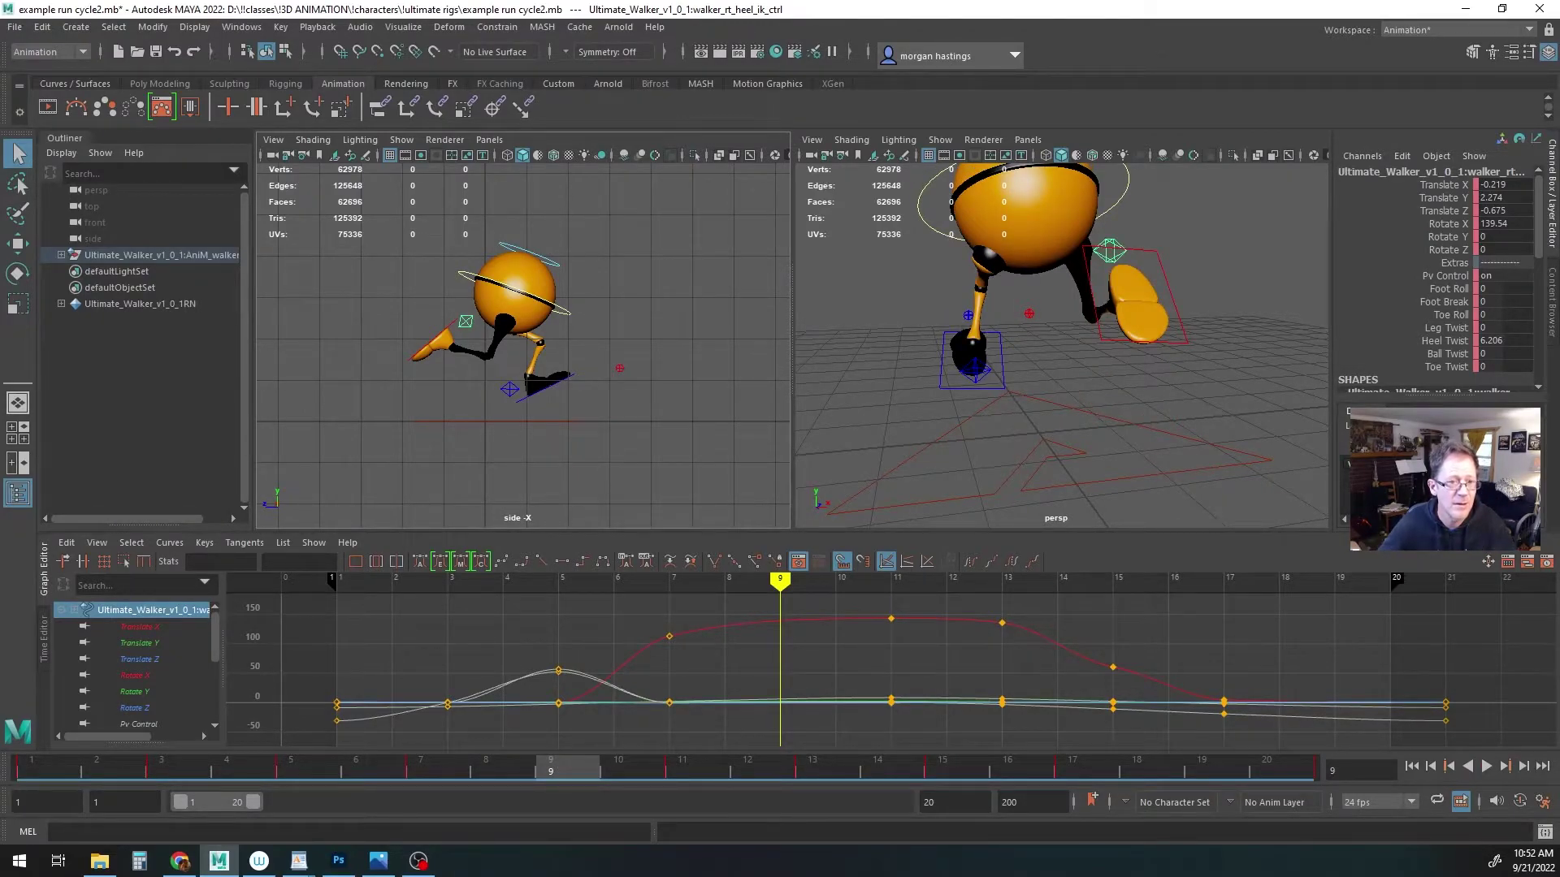
{"action": "left_click_drag", "start_coordinate": [520, 0], "coordinate": [729, 174]}
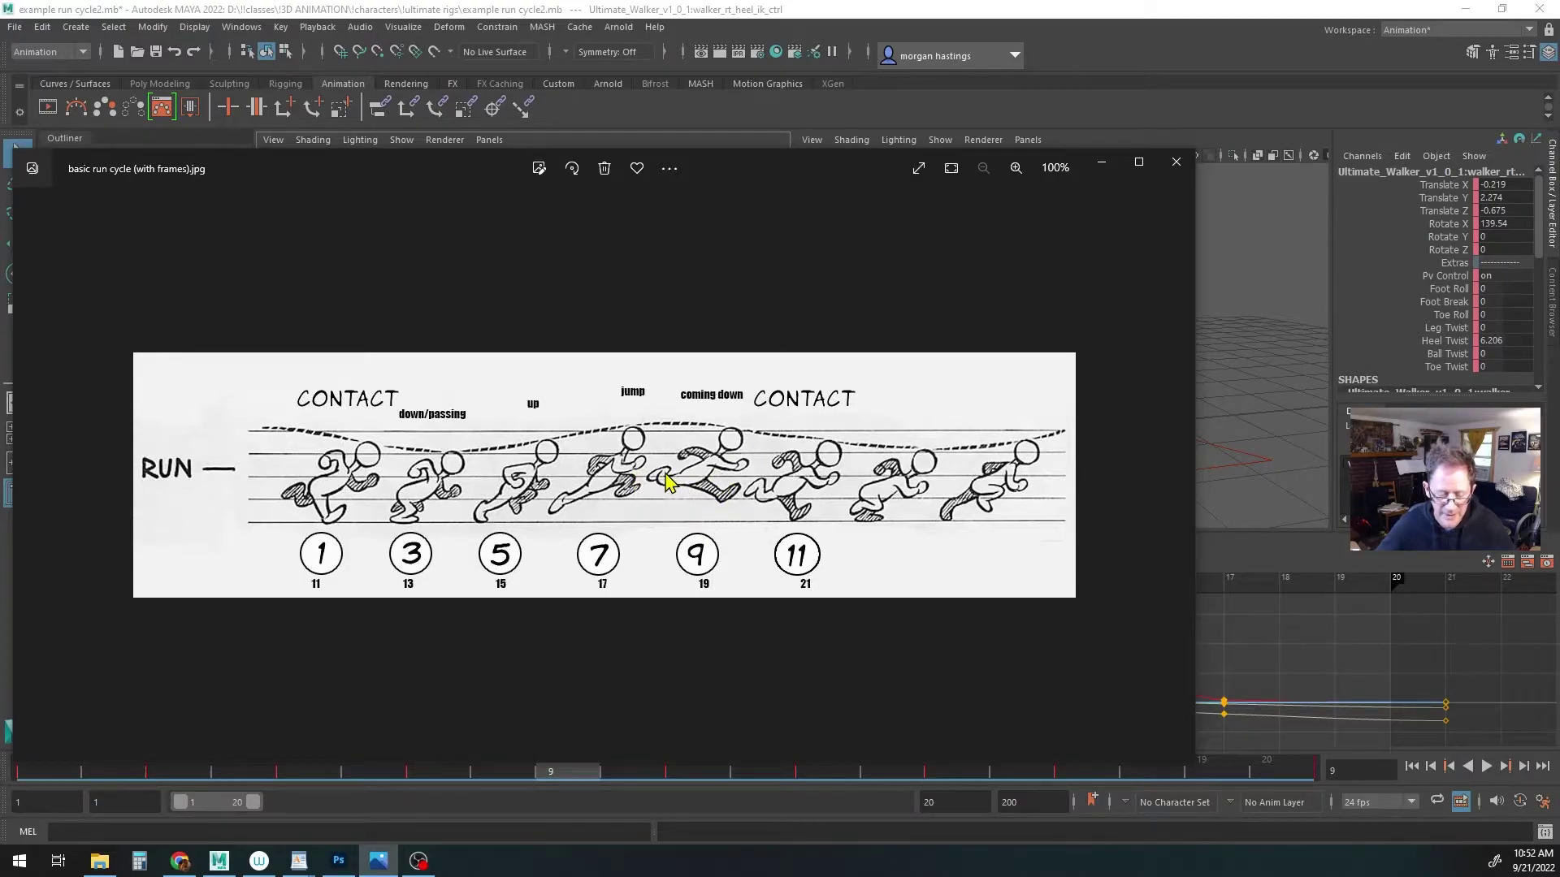
{"action": "left_click_drag", "start_coordinate": [718, 169], "coordinate": [719, 0]}
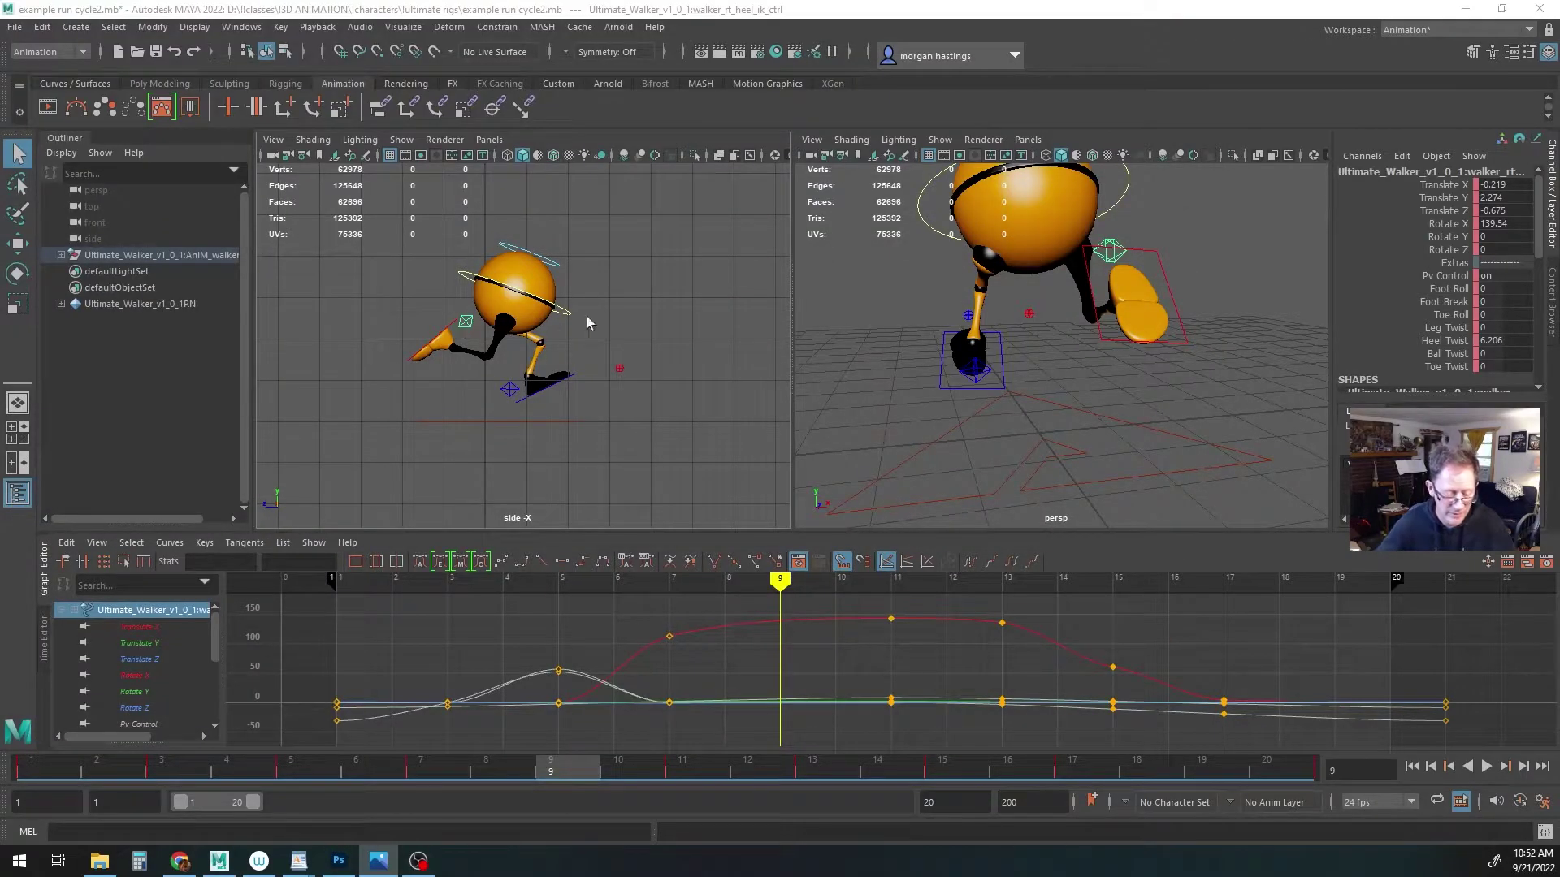
{"action": "left_click_drag", "start_coordinate": [423, 769], "coordinate": [550, 768]}
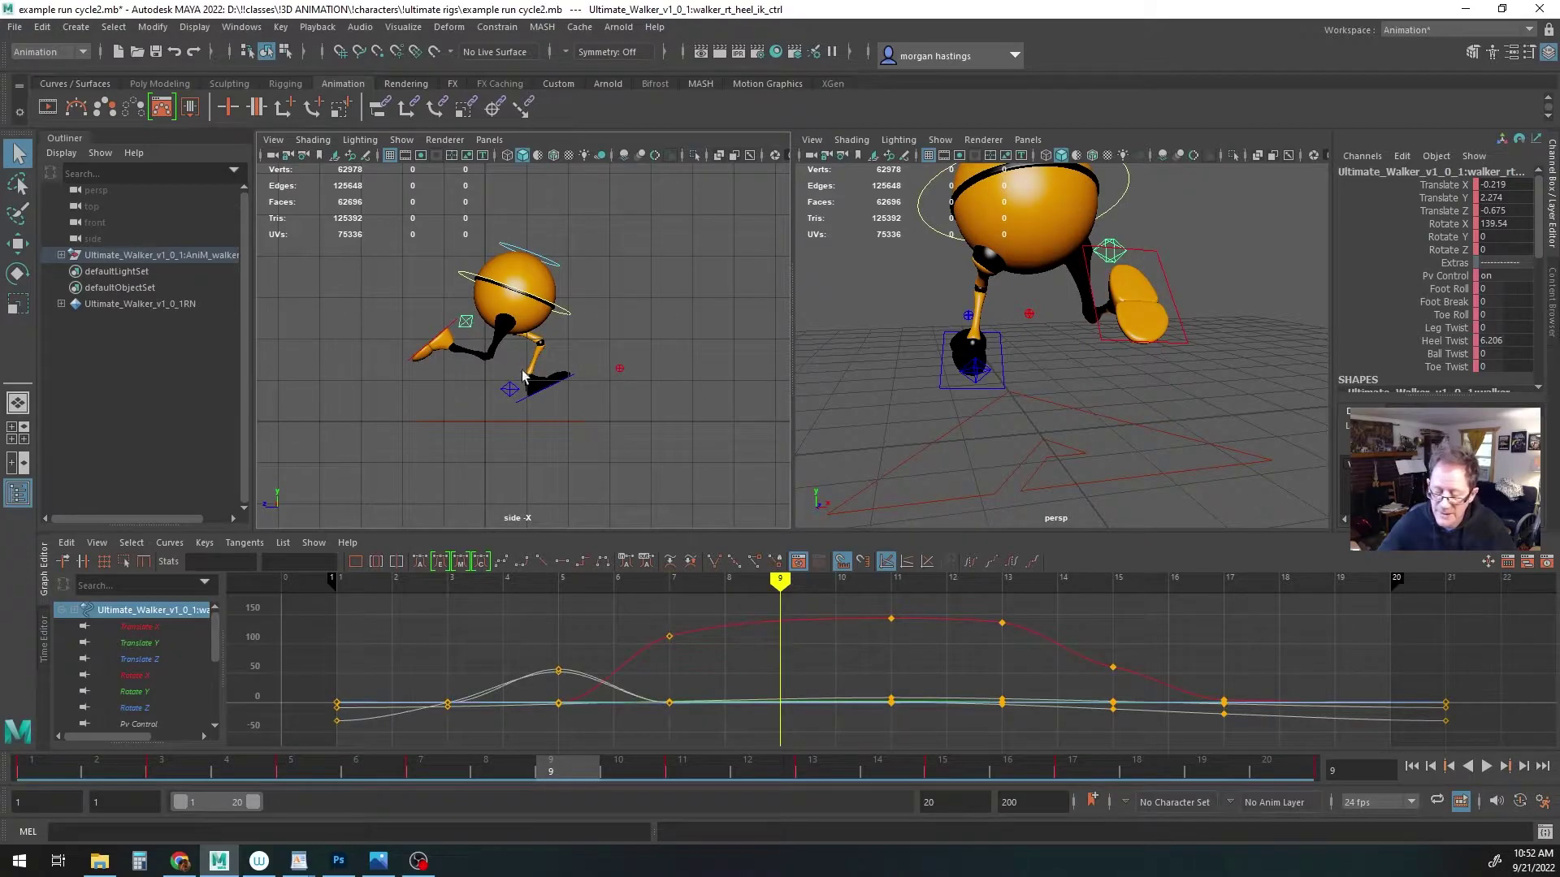
{"action": "key", "text": "w"}
{"action": "mouse_move", "coordinate": [390, 277]}
{"action": "middle_mouse_down"}
{"action": "mouse_move", "coordinate": [419, 245]}
{"action": "mouse_move", "coordinate": [486, 252]}
{"action": "mouse_move", "coordinate": [404, 256]}
{"action": "middle_mouse_up"}
{"action": "key", "text": "e"}
{"action": "key", "text": "w"}
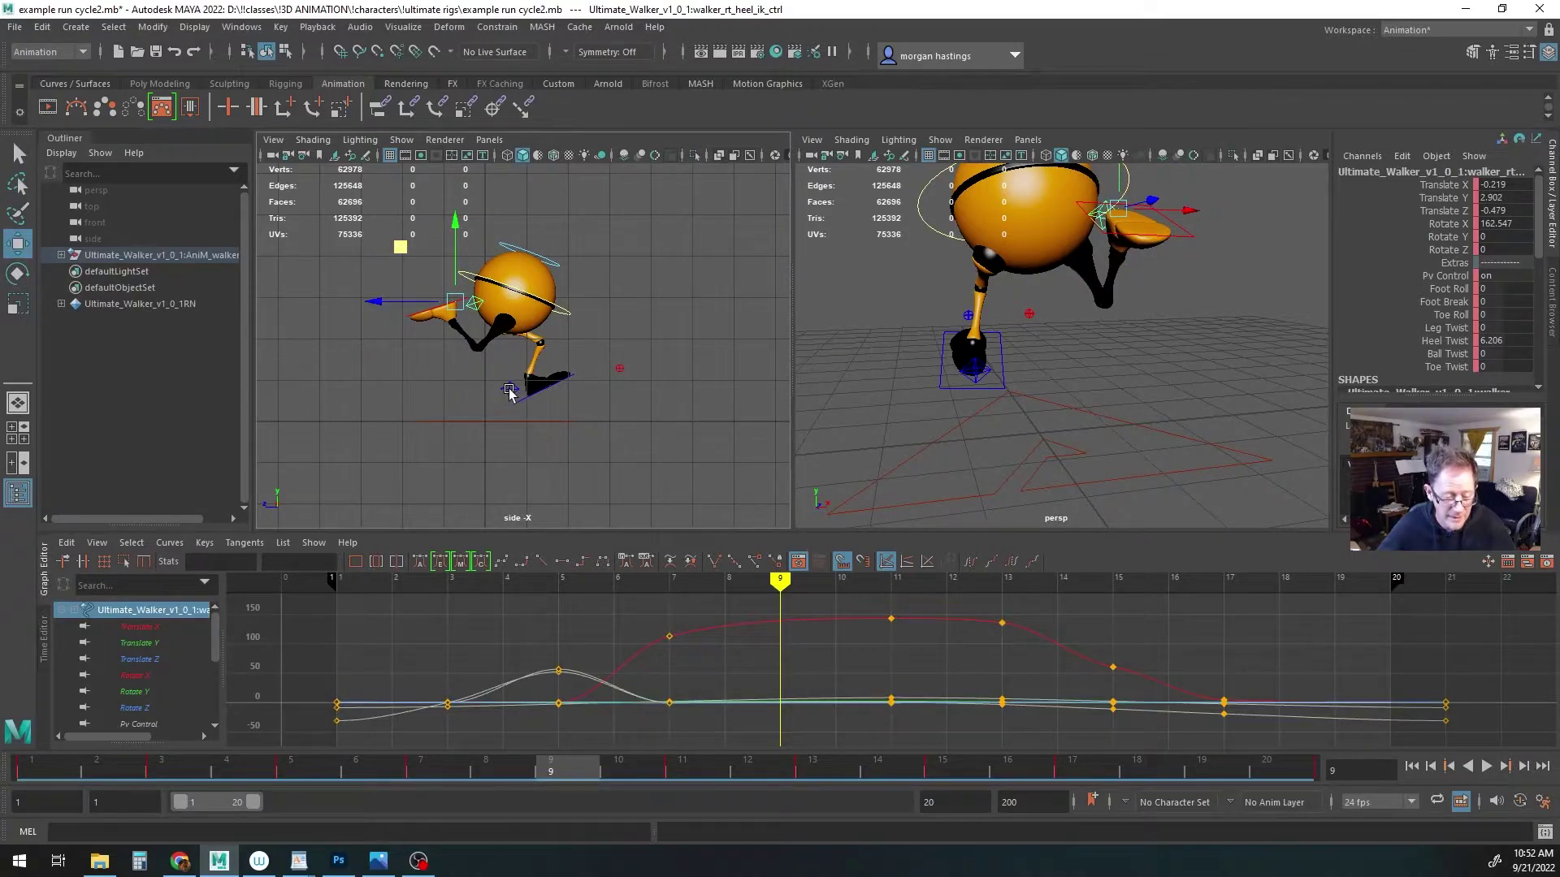
Reach the left heel control forward at frame 9 to about Translate Y 0.89, Translate Z 2.38 and Rotate X -19.3
{"action": "left_click", "coordinate": [508, 390]}
{"action": "middle_click_drag", "start_coordinate": [473, 349], "coordinate": [525, 338]}
{"action": "key", "text": "e"}
{"action": "key", "text": "w"}
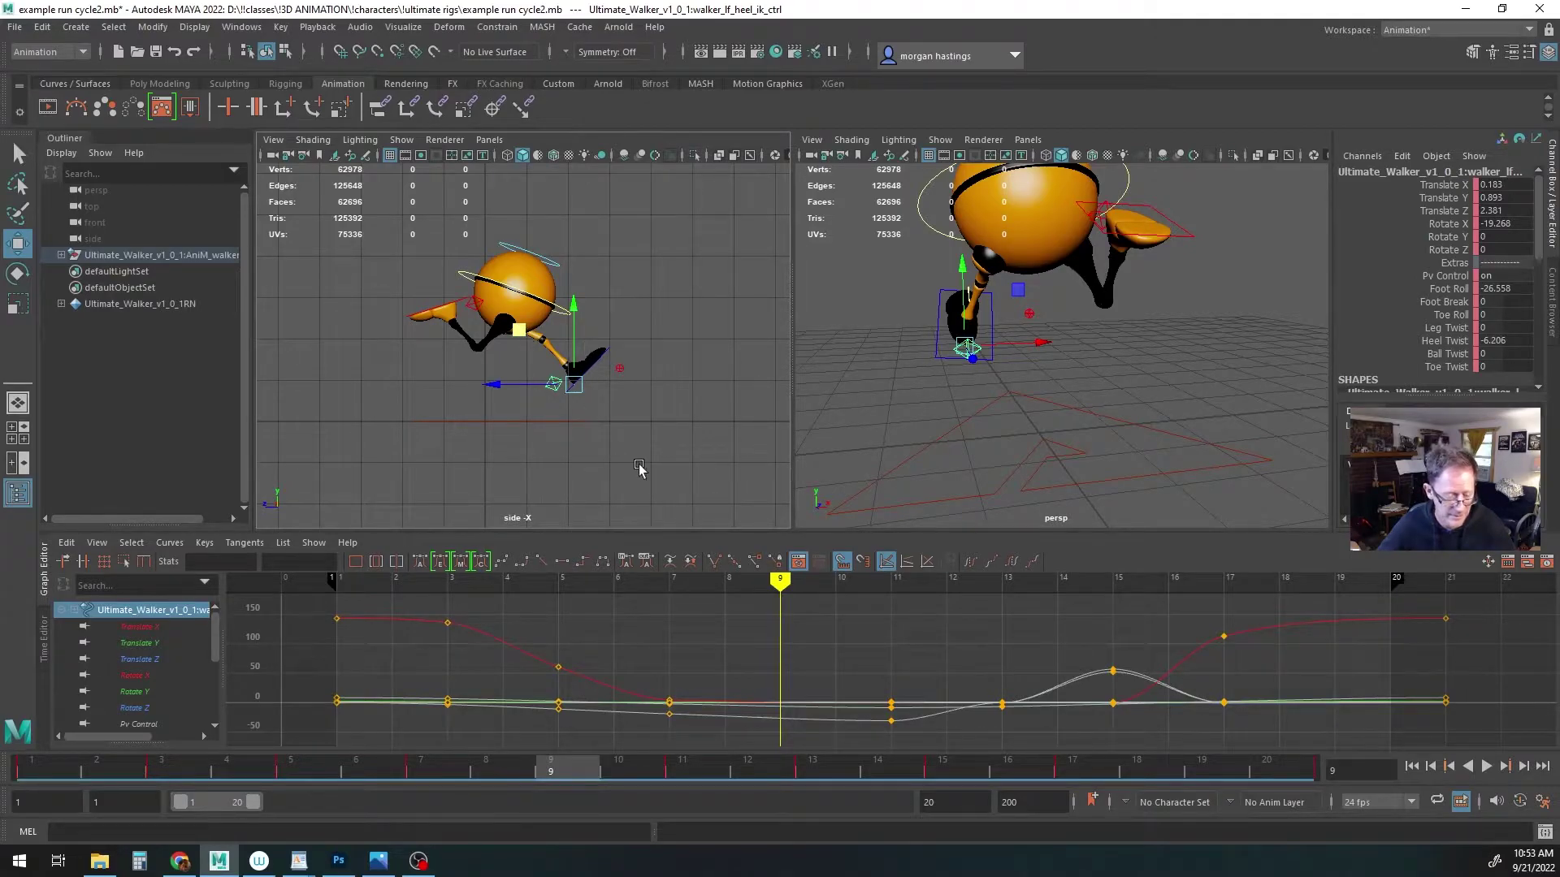
Set a key at frame 9 on both heel controls and the main body control together
{"action": "key", "text": "q"}
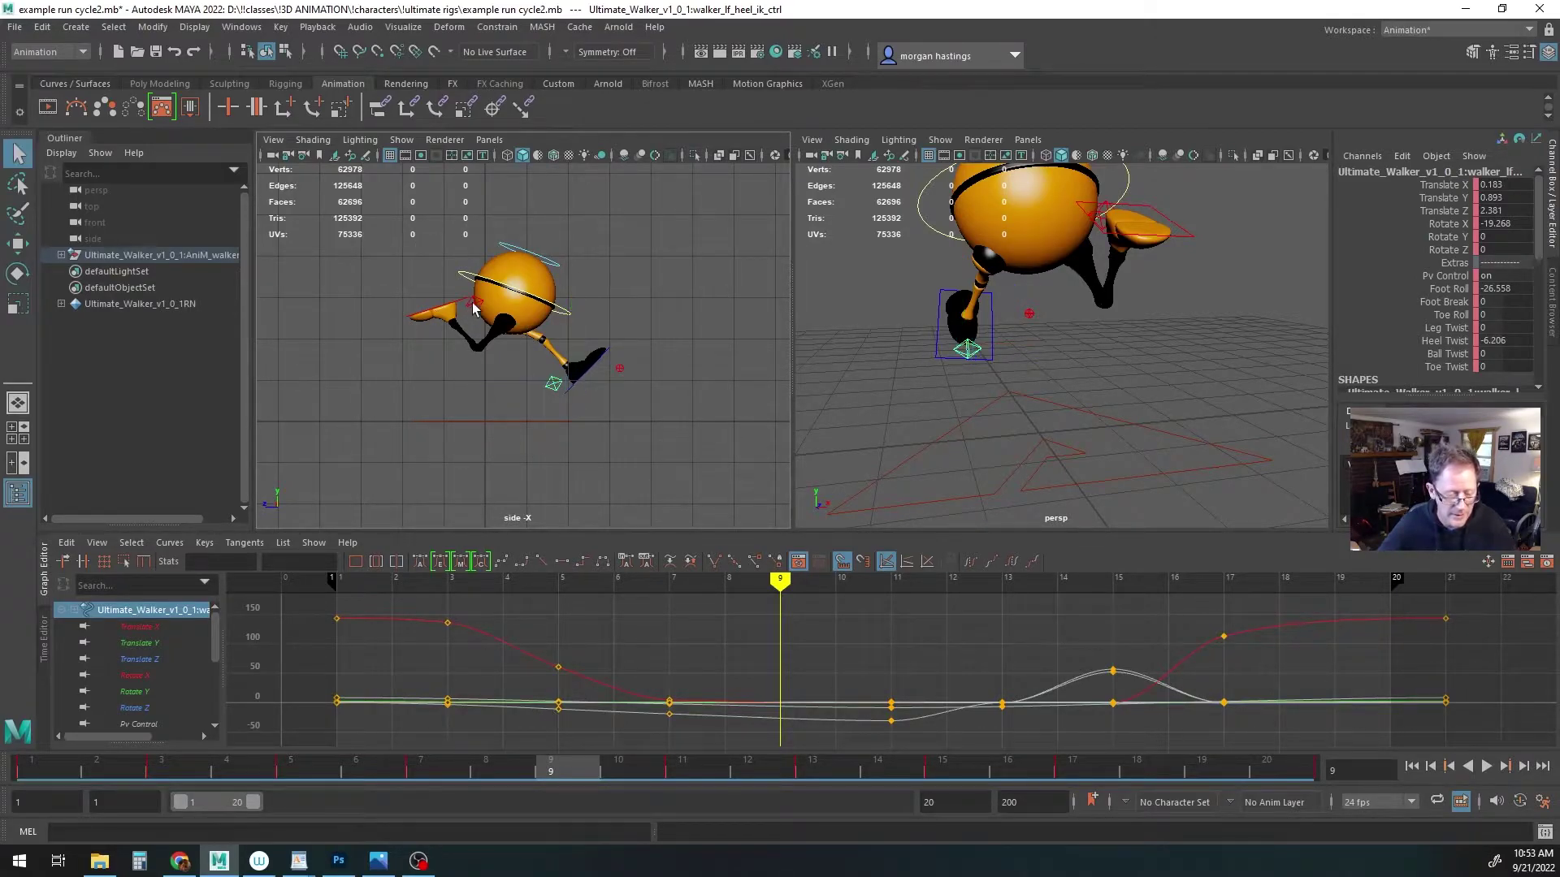
{"action": "left_click", "coordinate": [473, 303]}
{"action": "left_click", "coordinate": [553, 384], "text": "shift"}
{"action": "left_click", "coordinate": [564, 313]}
{"action": "key", "text": "s"}
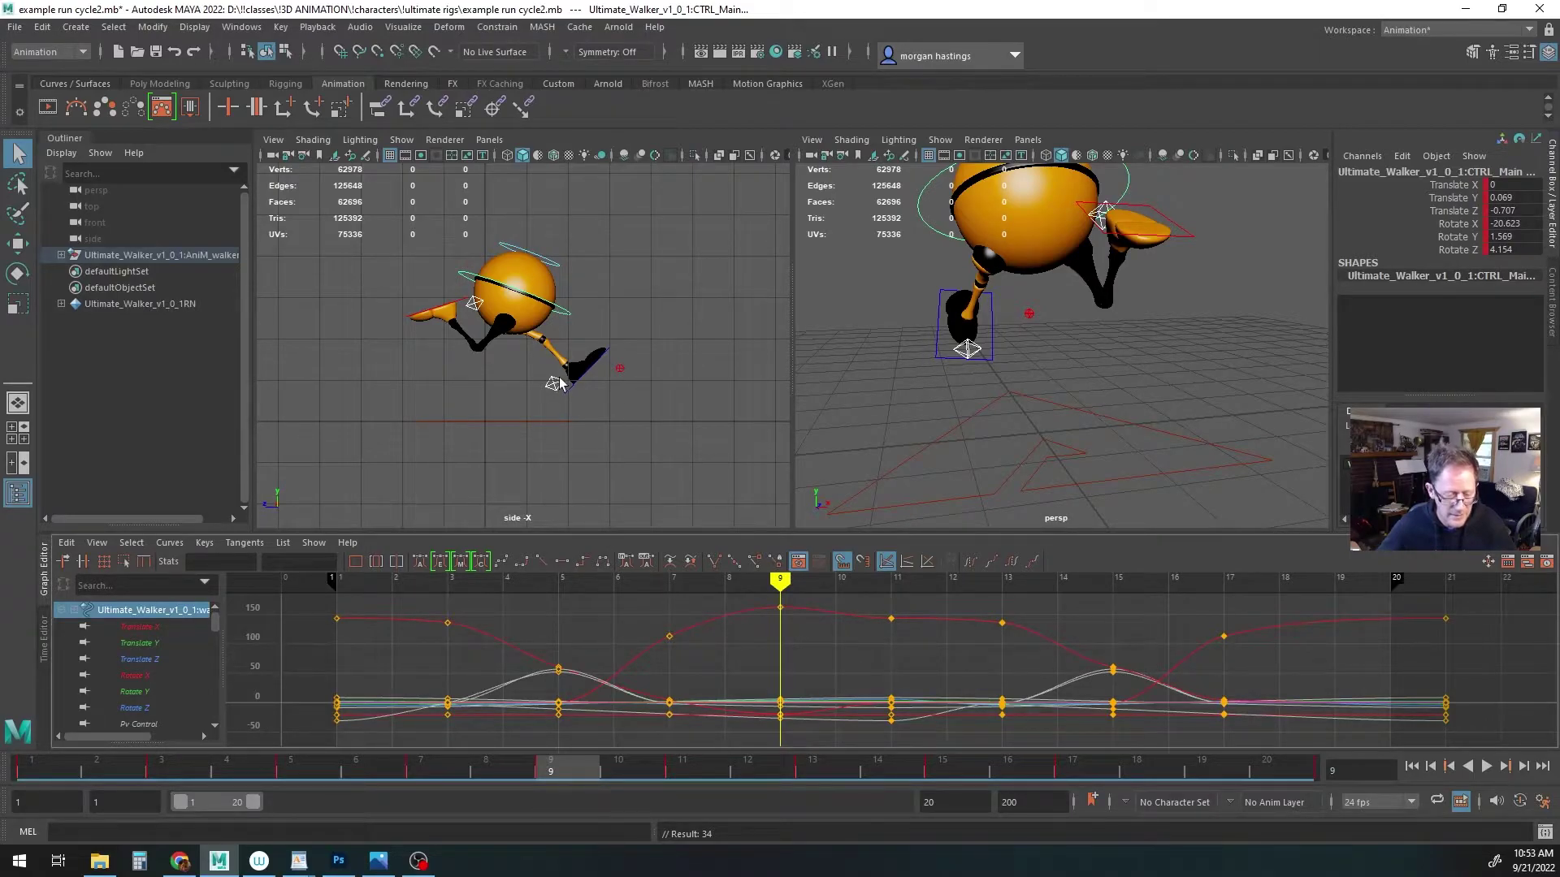
Try to transfer the left heel control's frame 9 pose to the right heel control by pasting a key at frame 19
{"action": "left_click", "coordinate": [520, 389]}
{"action": "left_click", "coordinate": [552, 385]}
{"action": "left_click_drag", "start_coordinate": [961, 406], "coordinate": [944, 437], "text": "alt"}
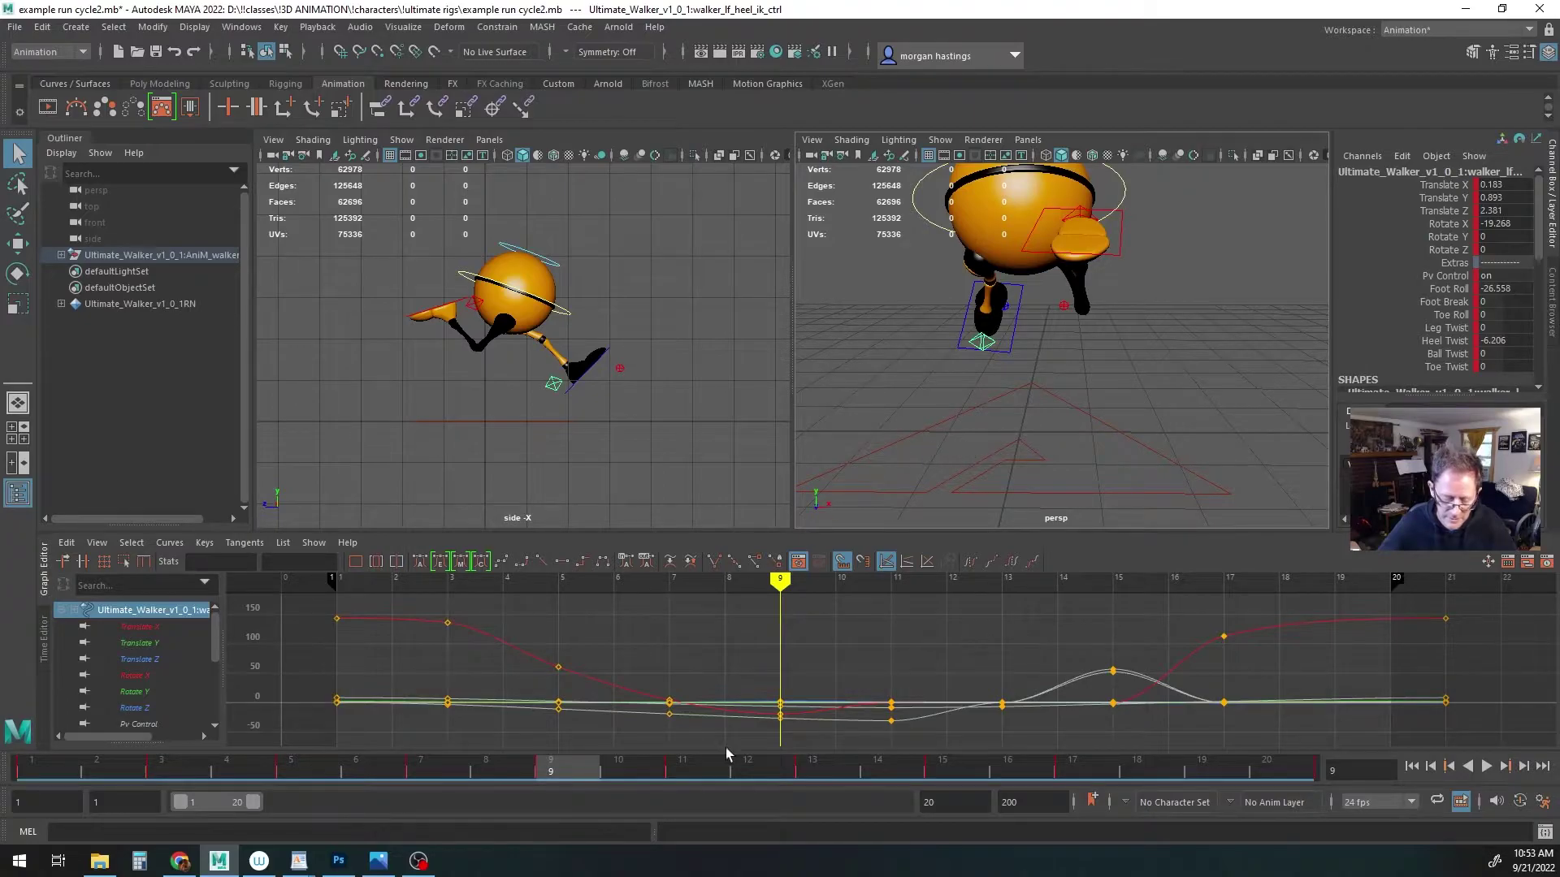
{"action": "left_click_drag", "start_coordinate": [893, 482], "coordinate": [904, 483], "text": "alt"}
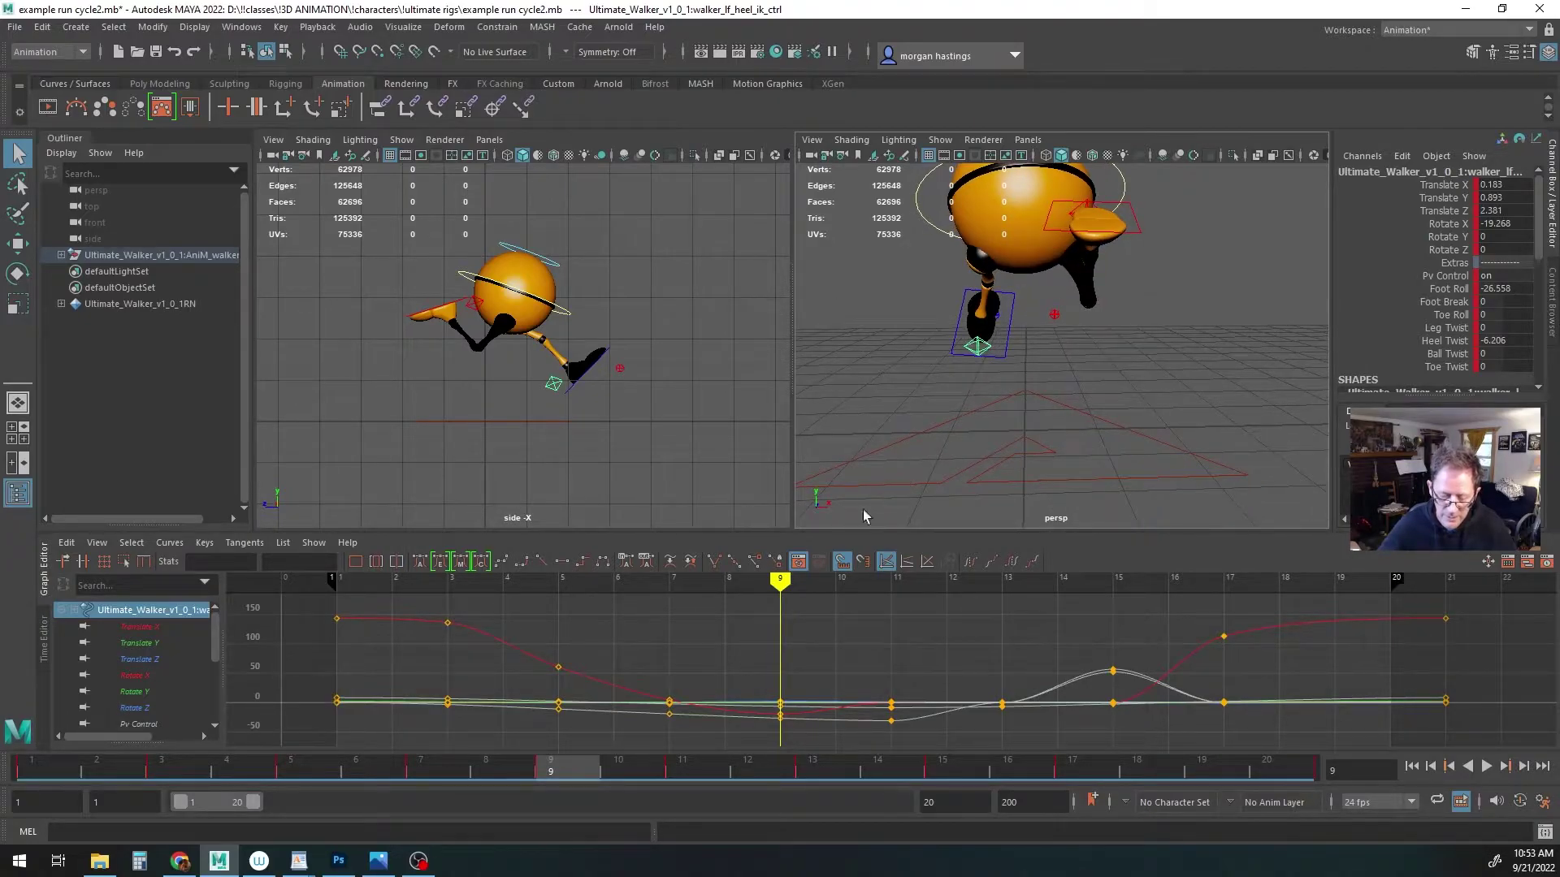
{"action": "left_click", "coordinate": [1202, 772]}
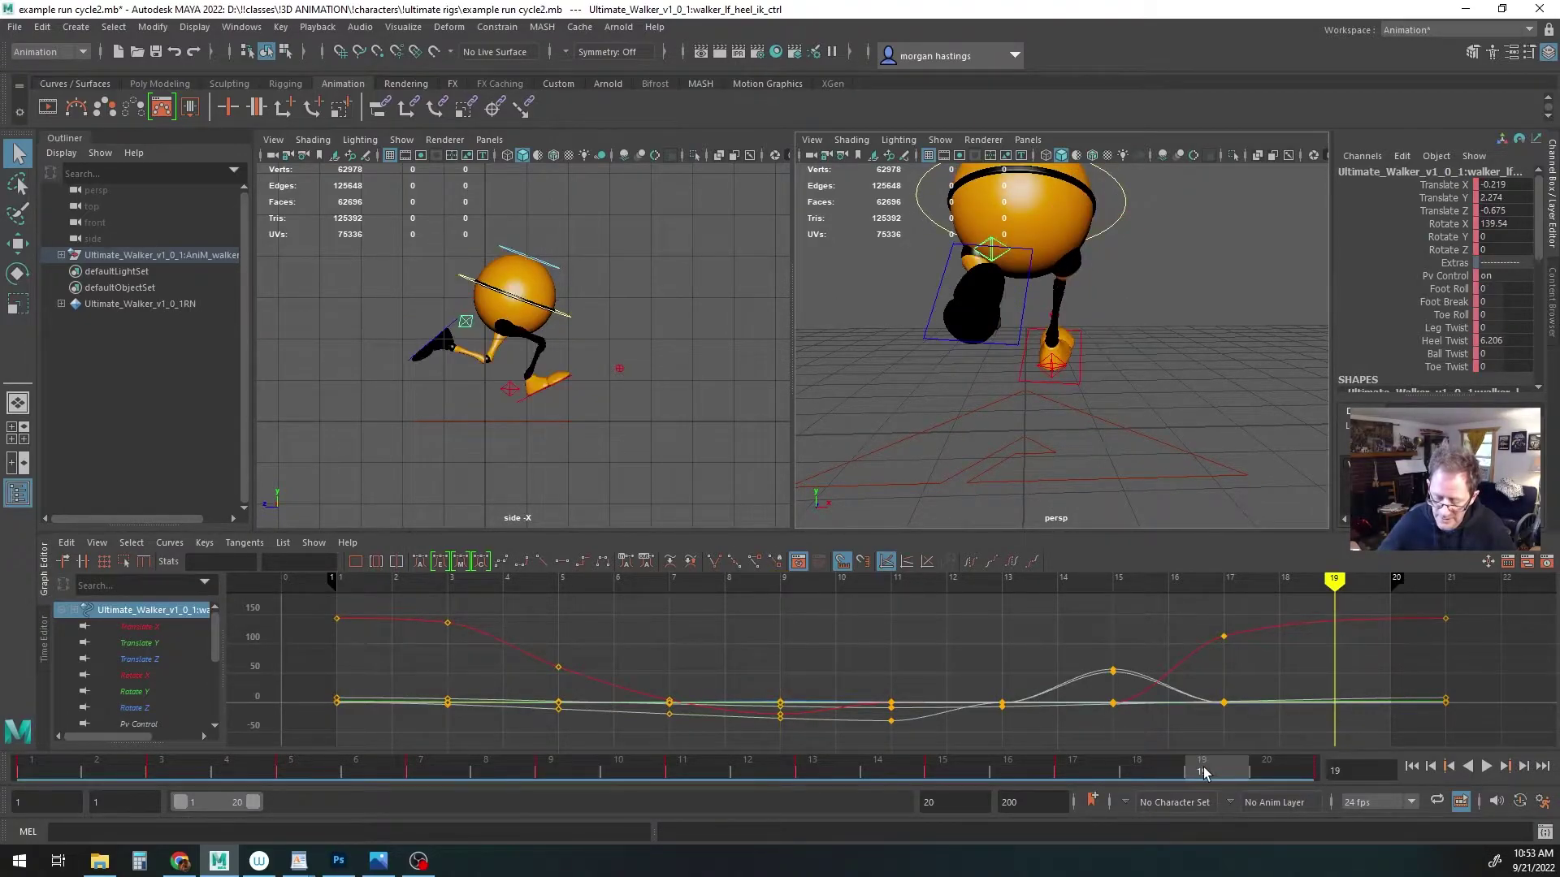
{"action": "right_click", "coordinate": [1203, 768]}
{"action": "left_click", "coordinate": [1054, 370]}
{"action": "left_click", "coordinate": [1054, 370]}
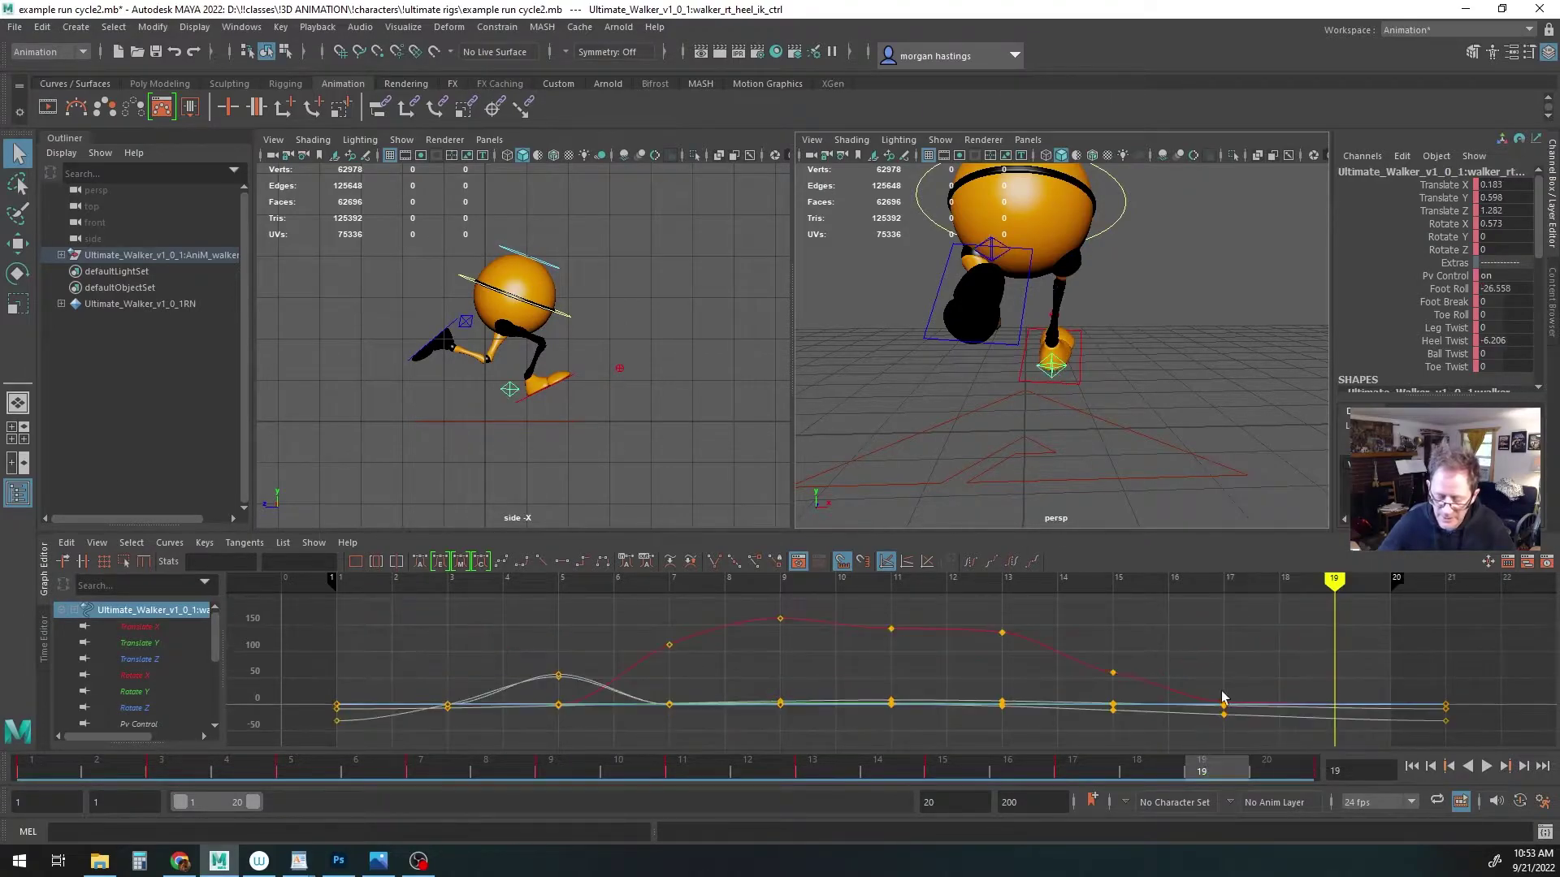
{"action": "right_click", "coordinate": [1196, 772]}
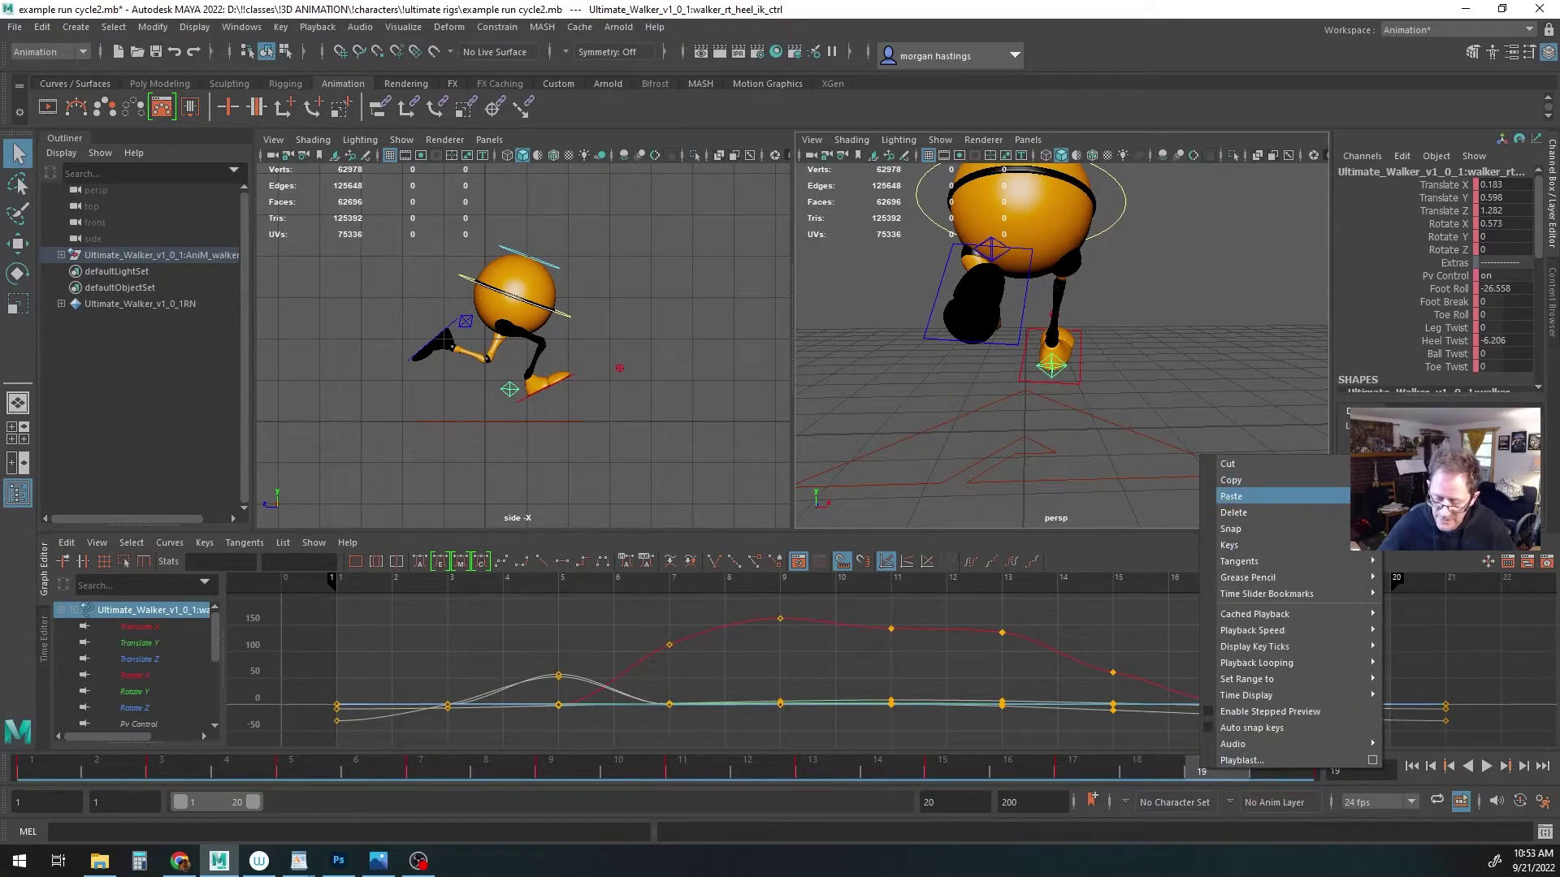
{"action": "left_click", "coordinate": [1239, 496]}
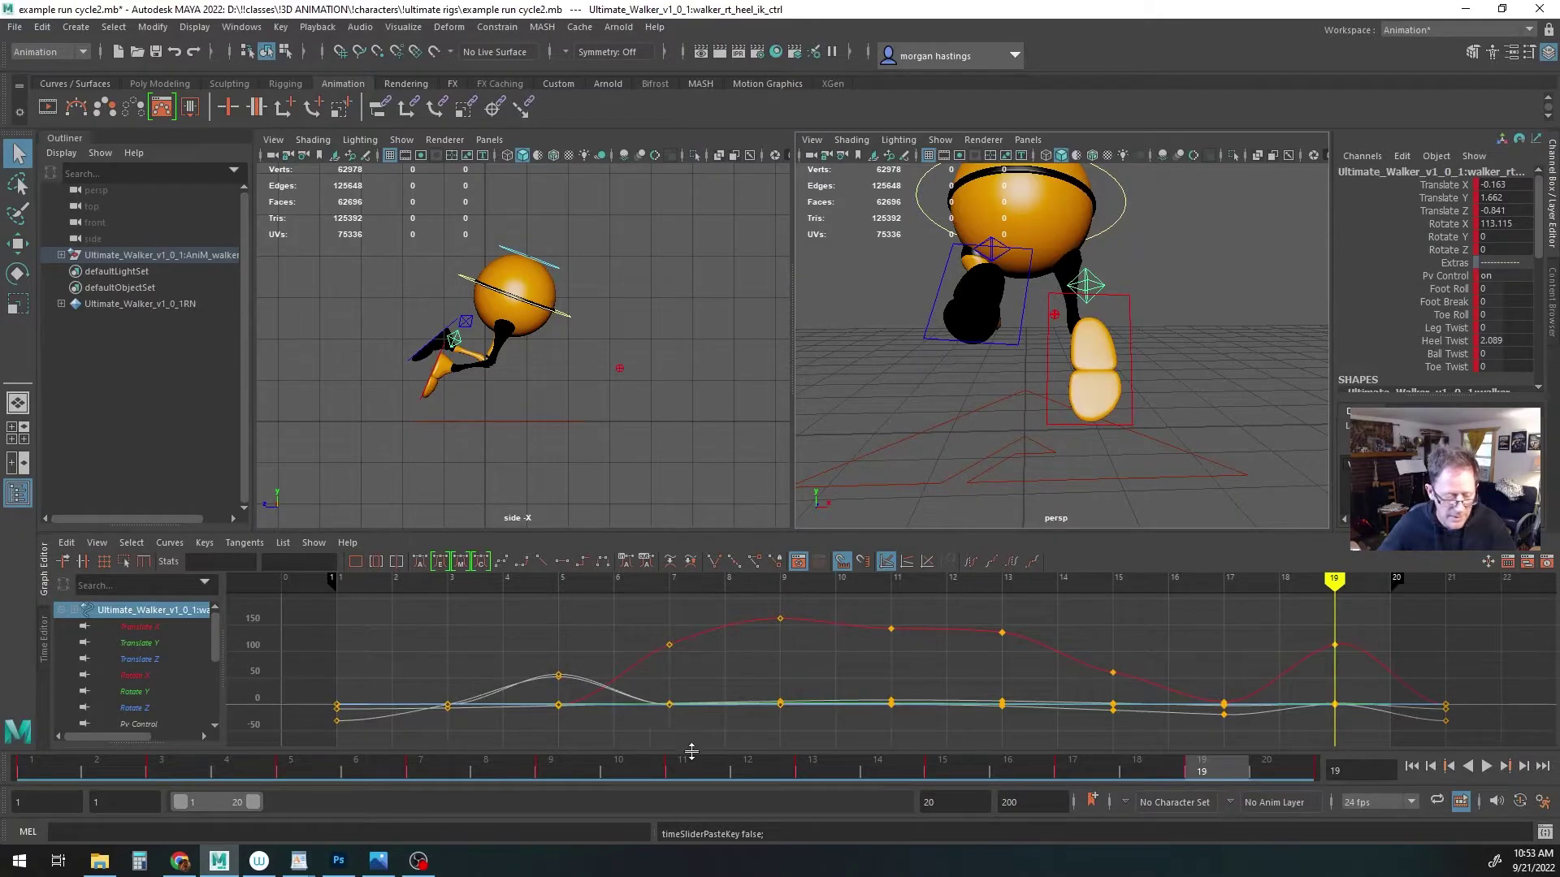
Try copying the right heel control's frame 9 key onto the left heel control at frame 19, and undo the paste
{"action": "left_click", "coordinate": [550, 771]}
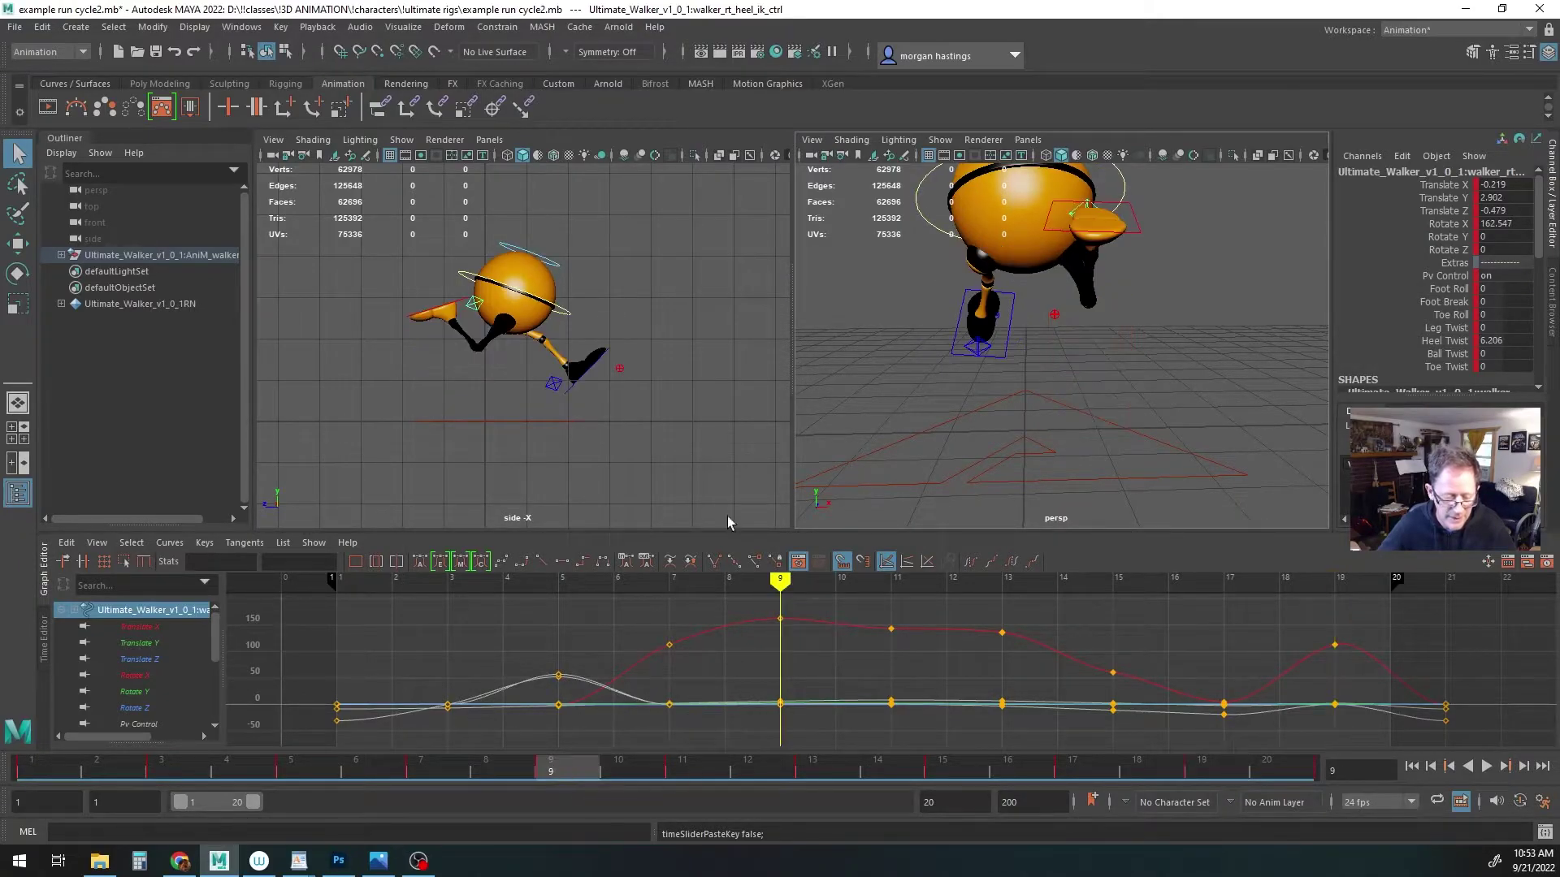
{"action": "right_click", "coordinate": [549, 770]}
{"action": "left_click", "coordinate": [661, 480]}
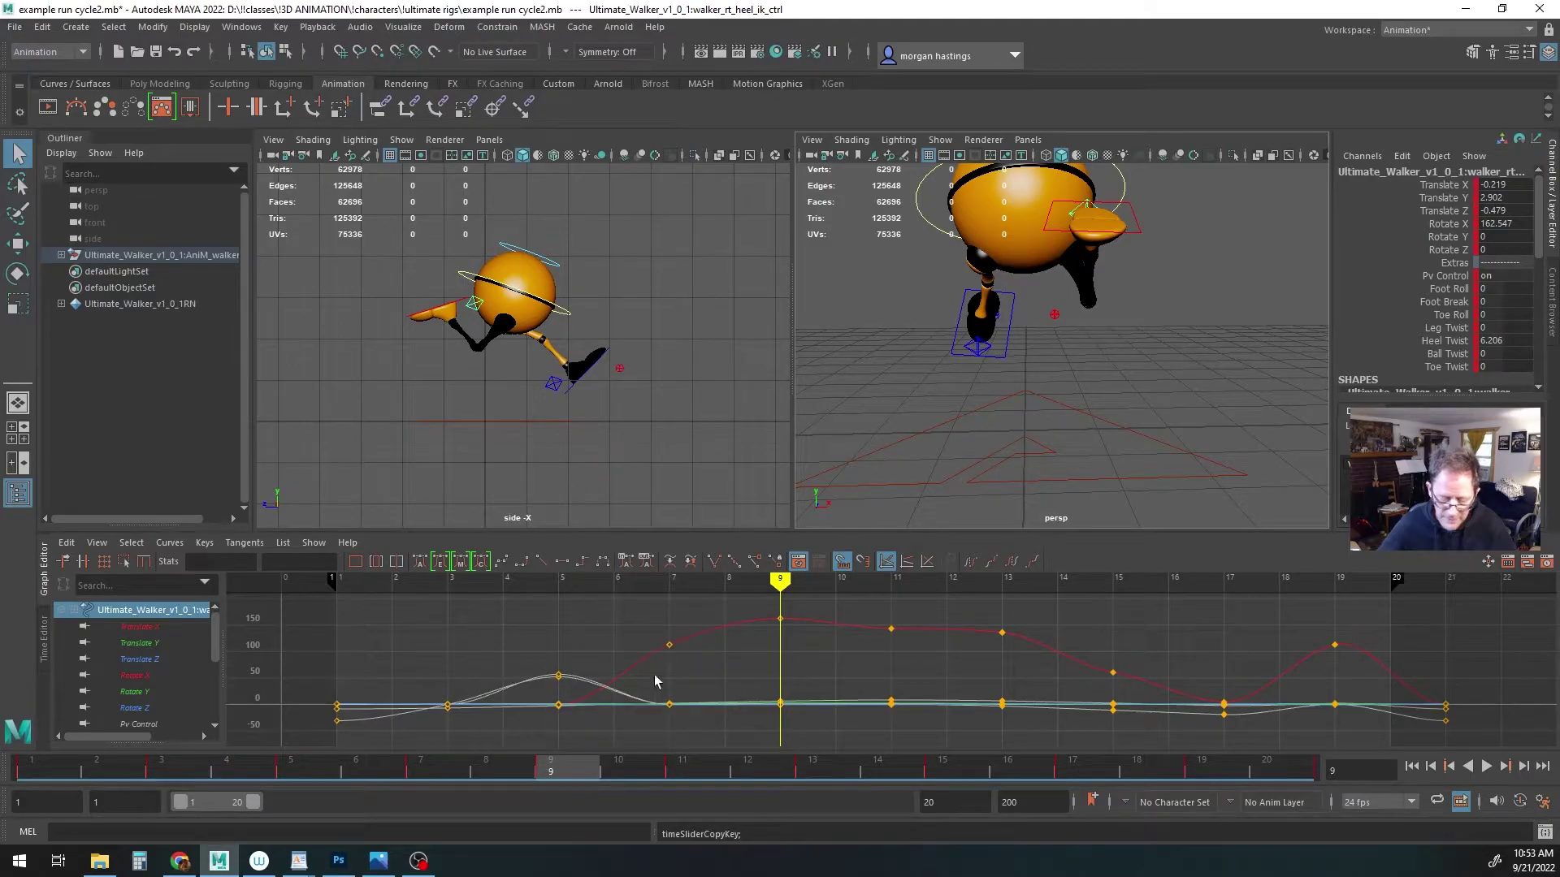
{"action": "left_click", "coordinate": [1198, 764]}
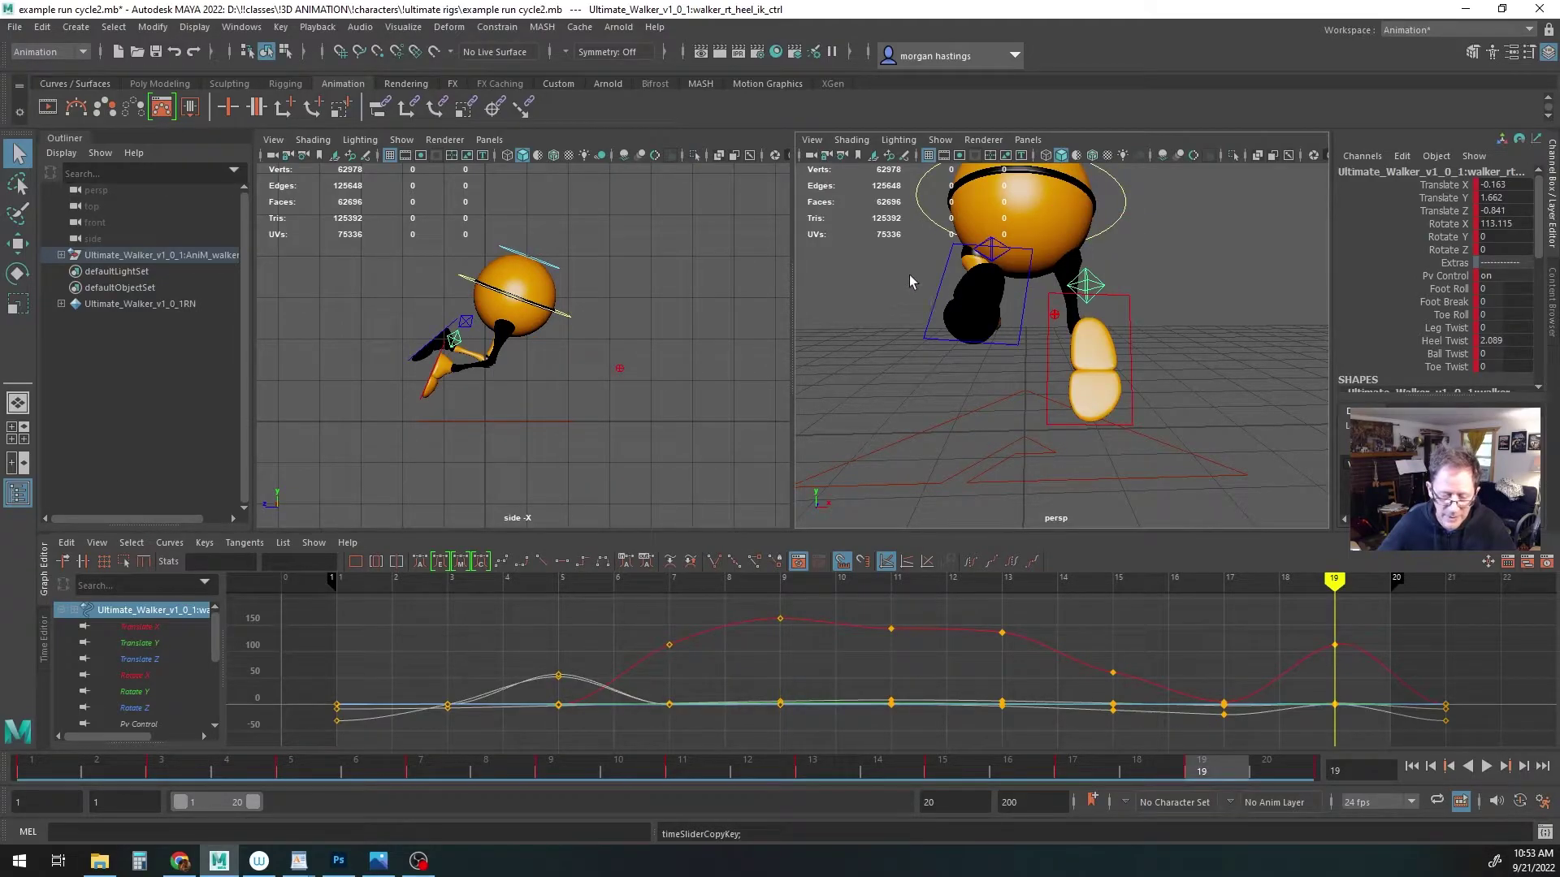
{"action": "left_click", "coordinate": [994, 250]}
{"action": "right_click", "coordinate": [1203, 772]}
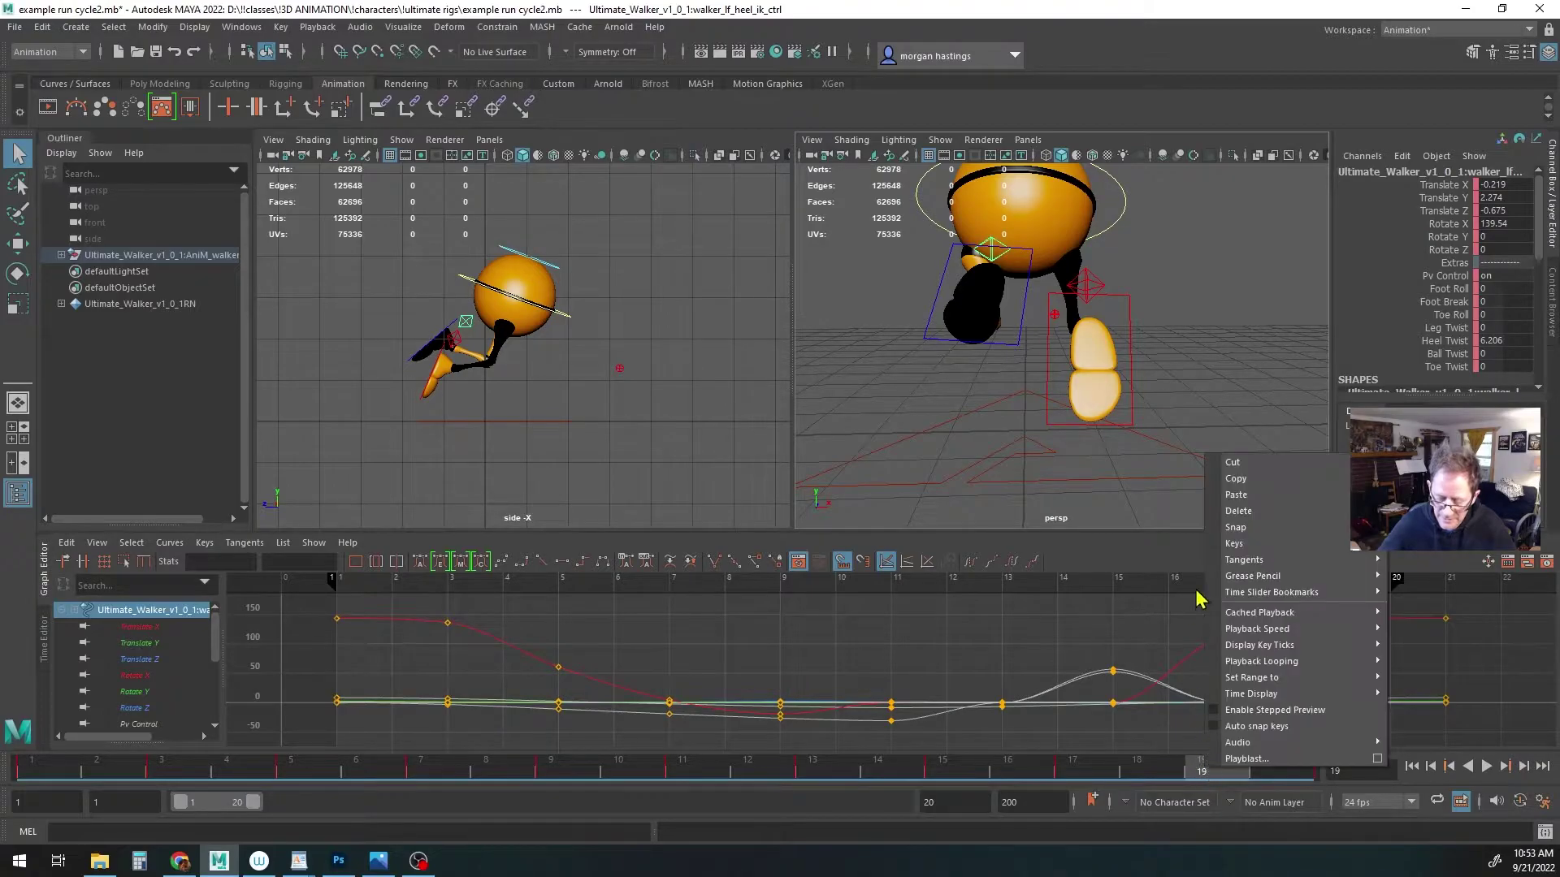
{"action": "left_click", "coordinate": [1243, 495]}
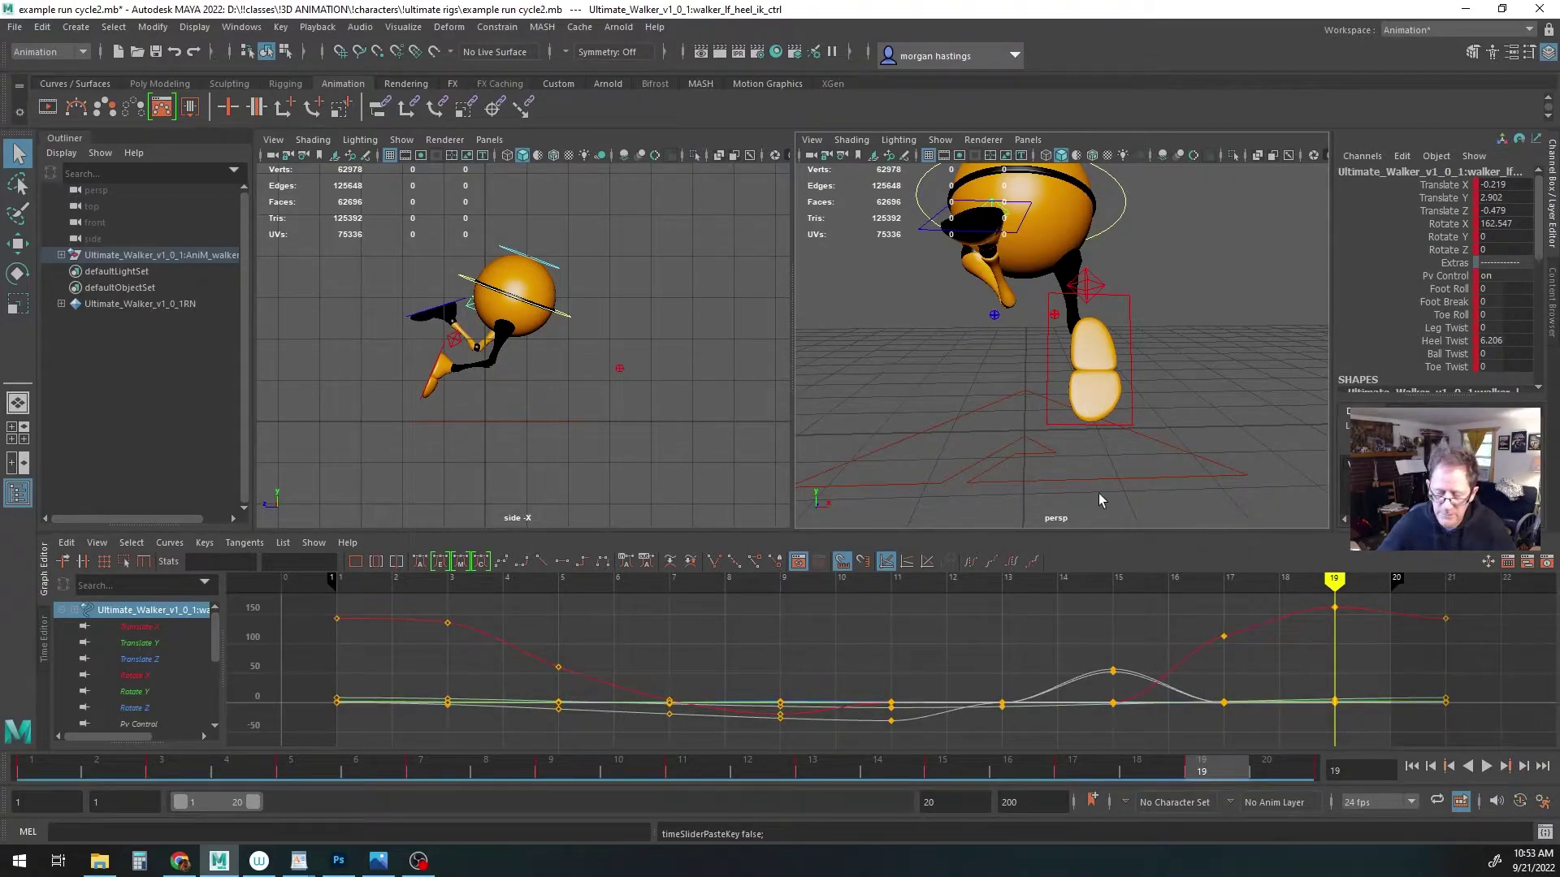
{"action": "key", "text": "ctrl+z"}
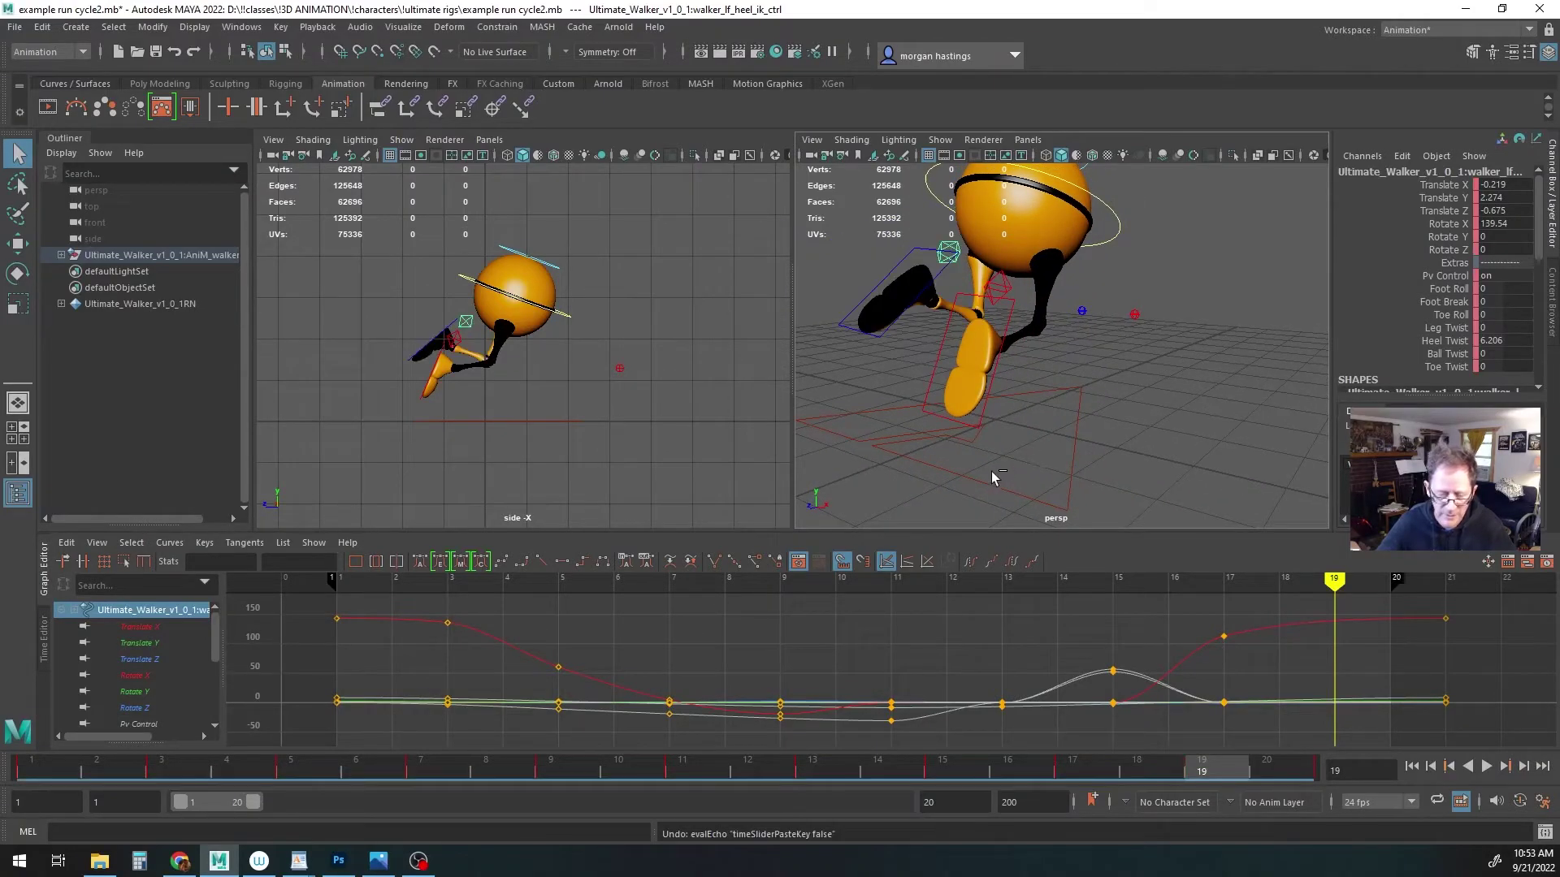
Copy the left heel control's key at frame 9 and paste it onto the right heel control at frame 19
{"action": "left_click", "coordinate": [573, 763]}
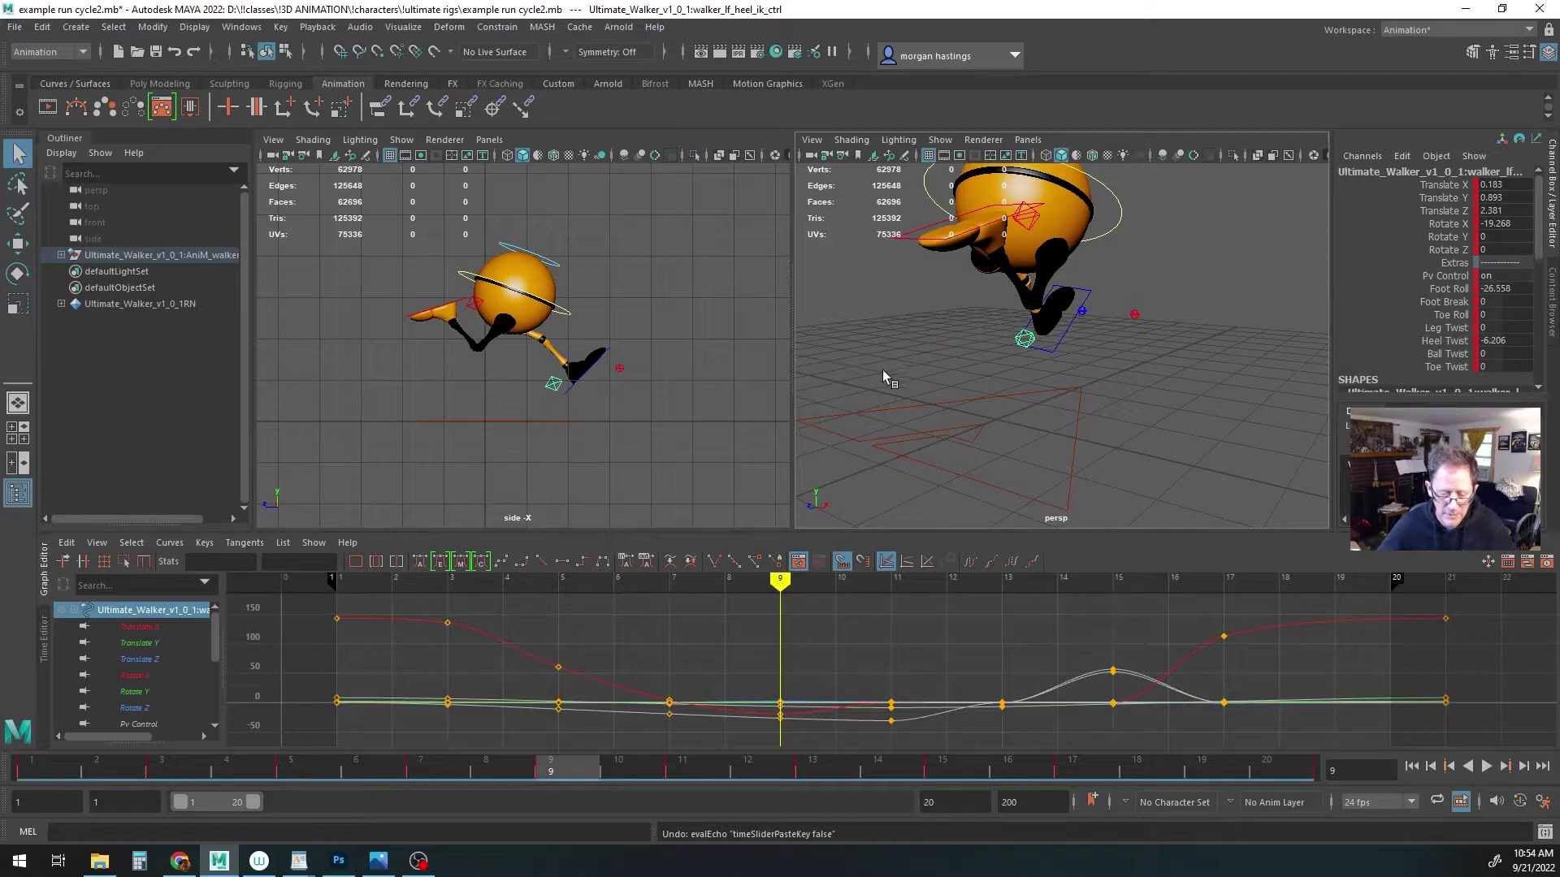
{"action": "left_click_drag", "start_coordinate": [884, 371], "coordinate": [1018, 395], "text": "alt"}
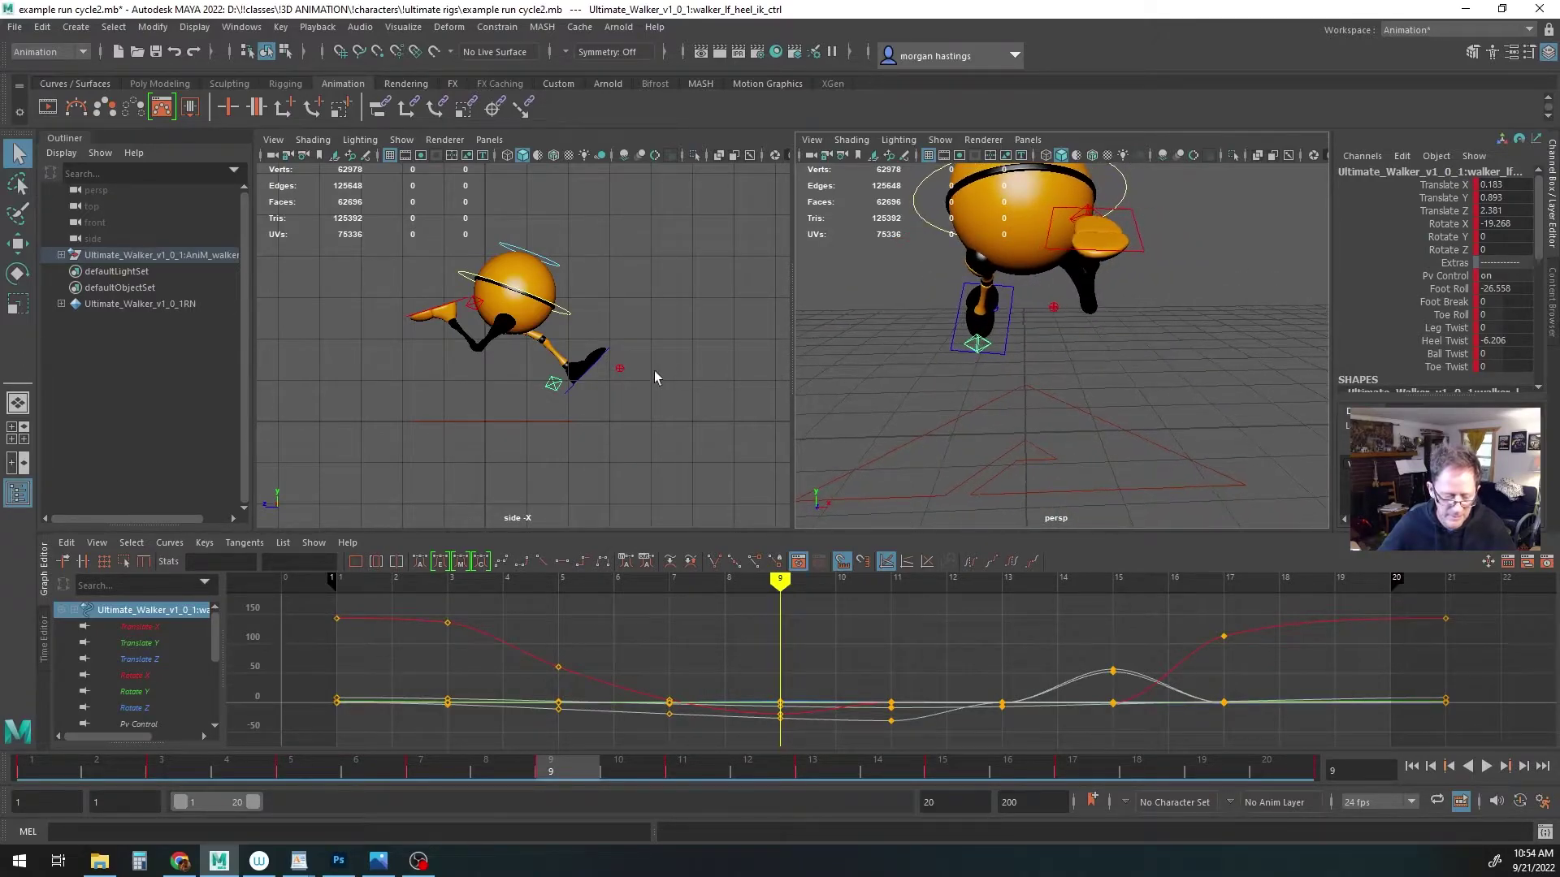
{"action": "right_click", "coordinate": [546, 761]}
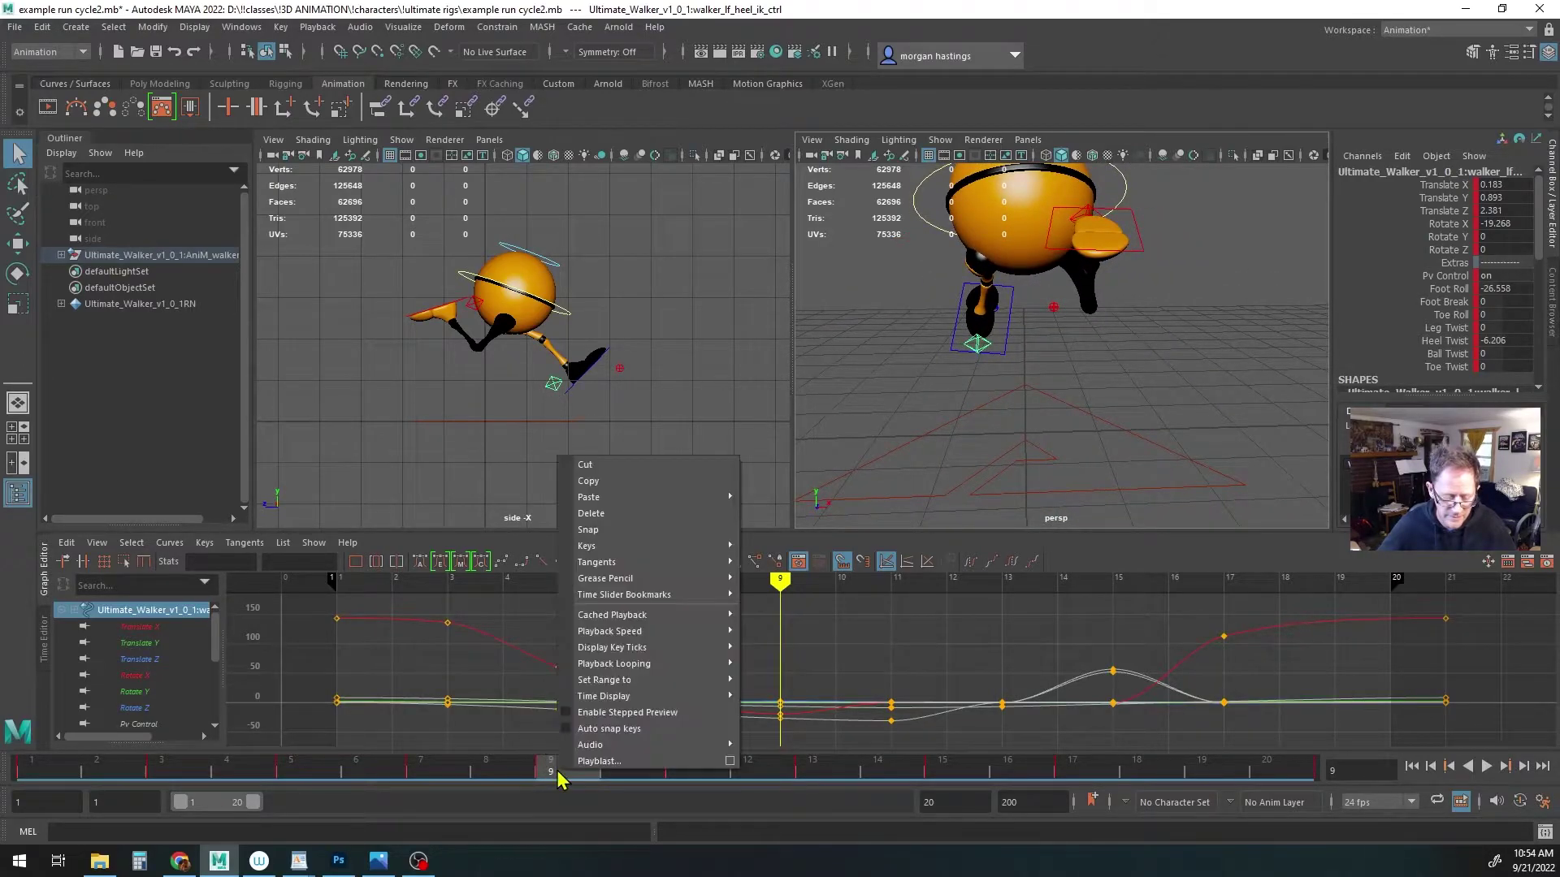
{"action": "left_click", "coordinate": [595, 486]}
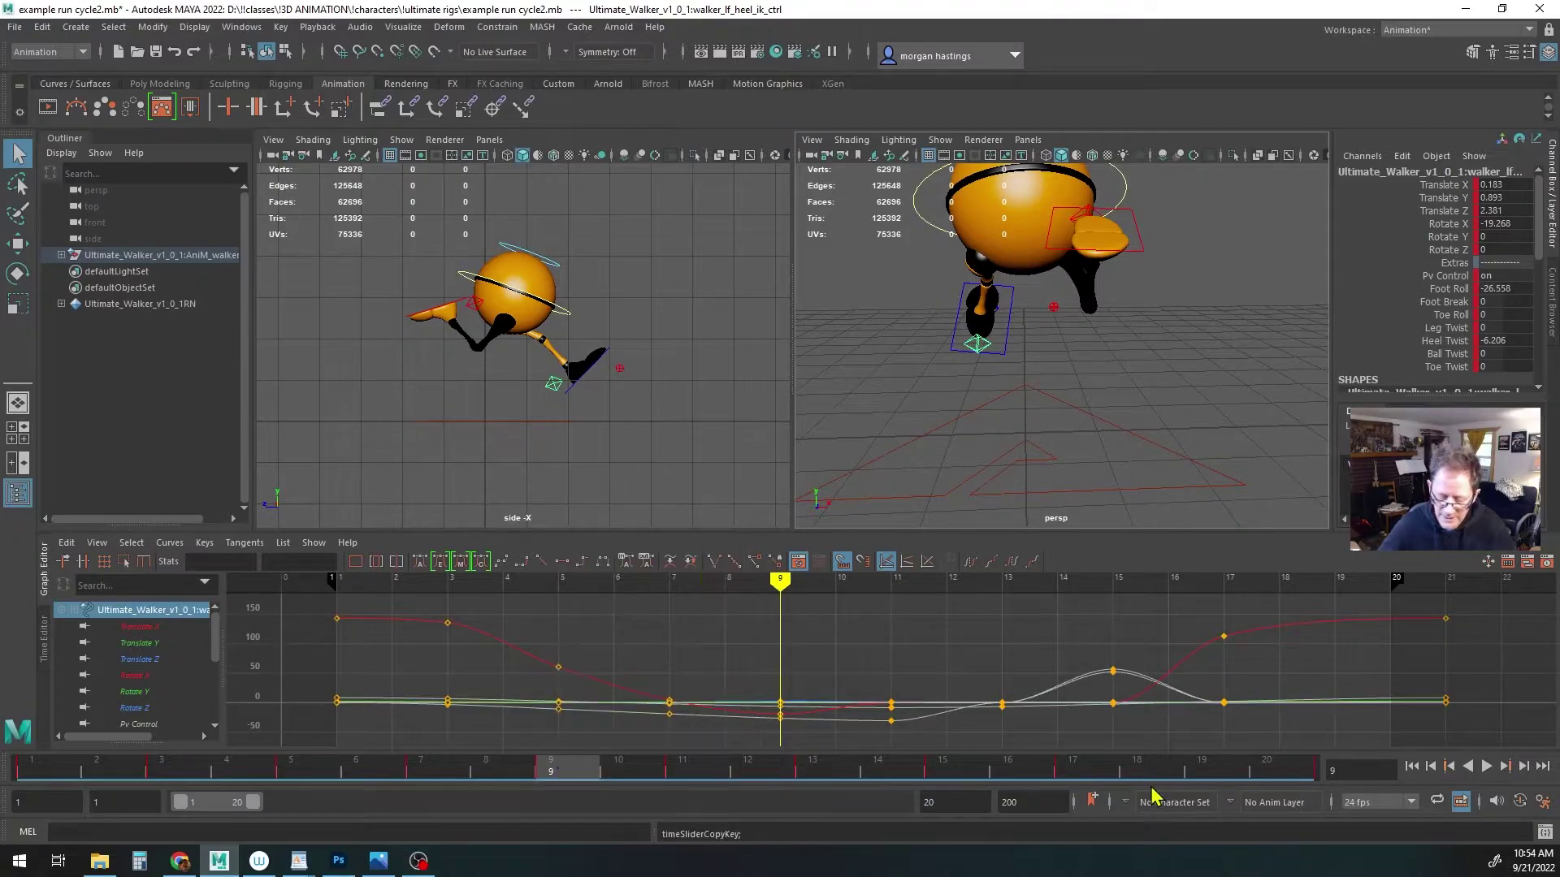
{"action": "left_click", "coordinate": [1206, 769]}
{"action": "left_click", "coordinate": [1091, 299]}
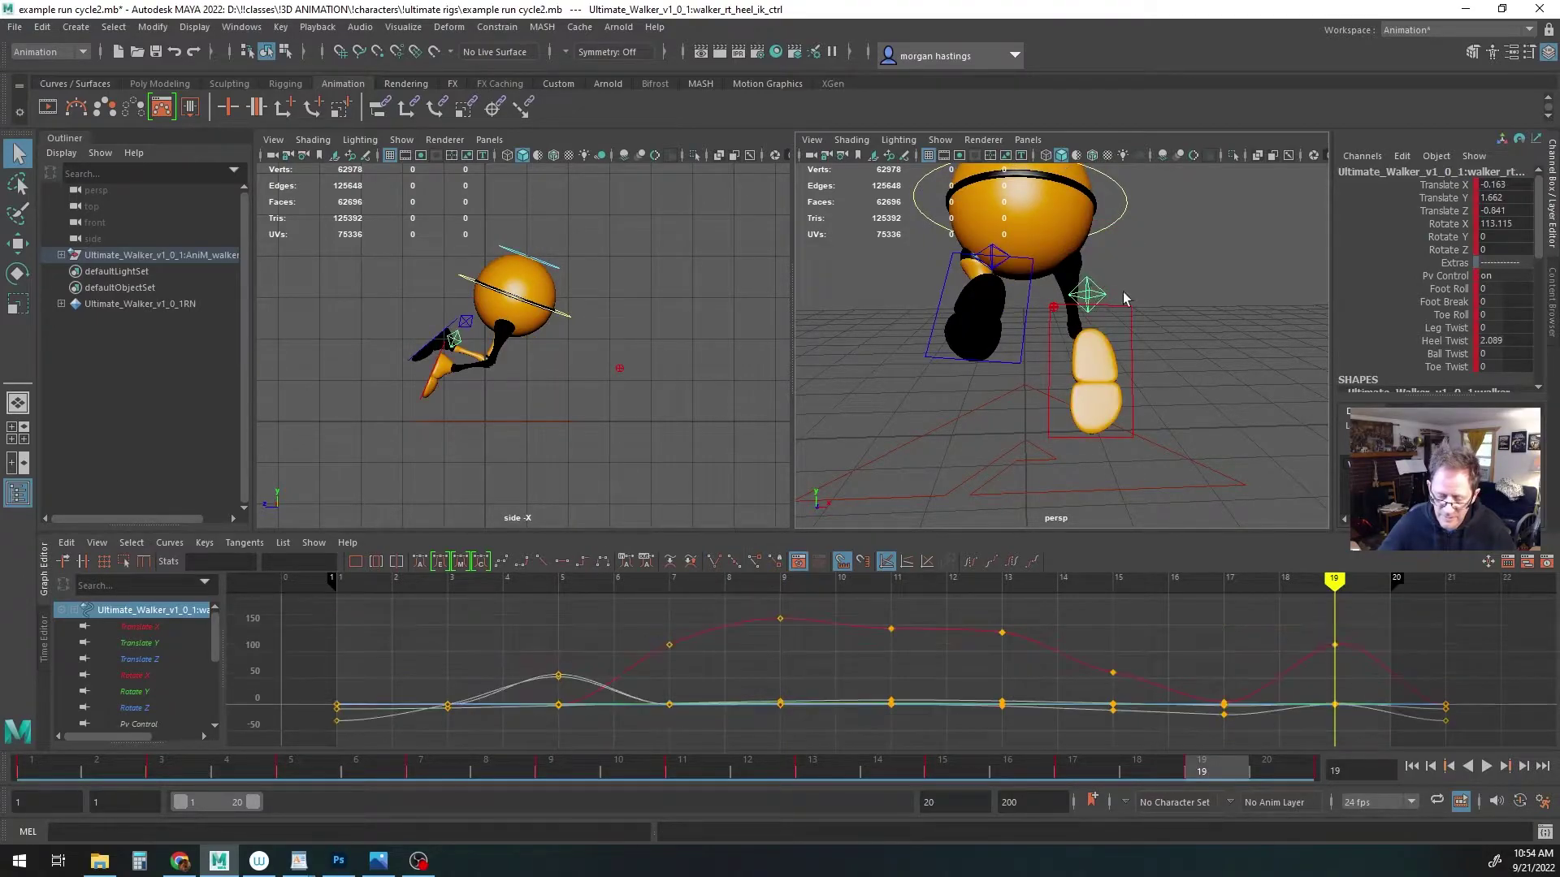
{"action": "right_click", "coordinate": [1205, 769]}
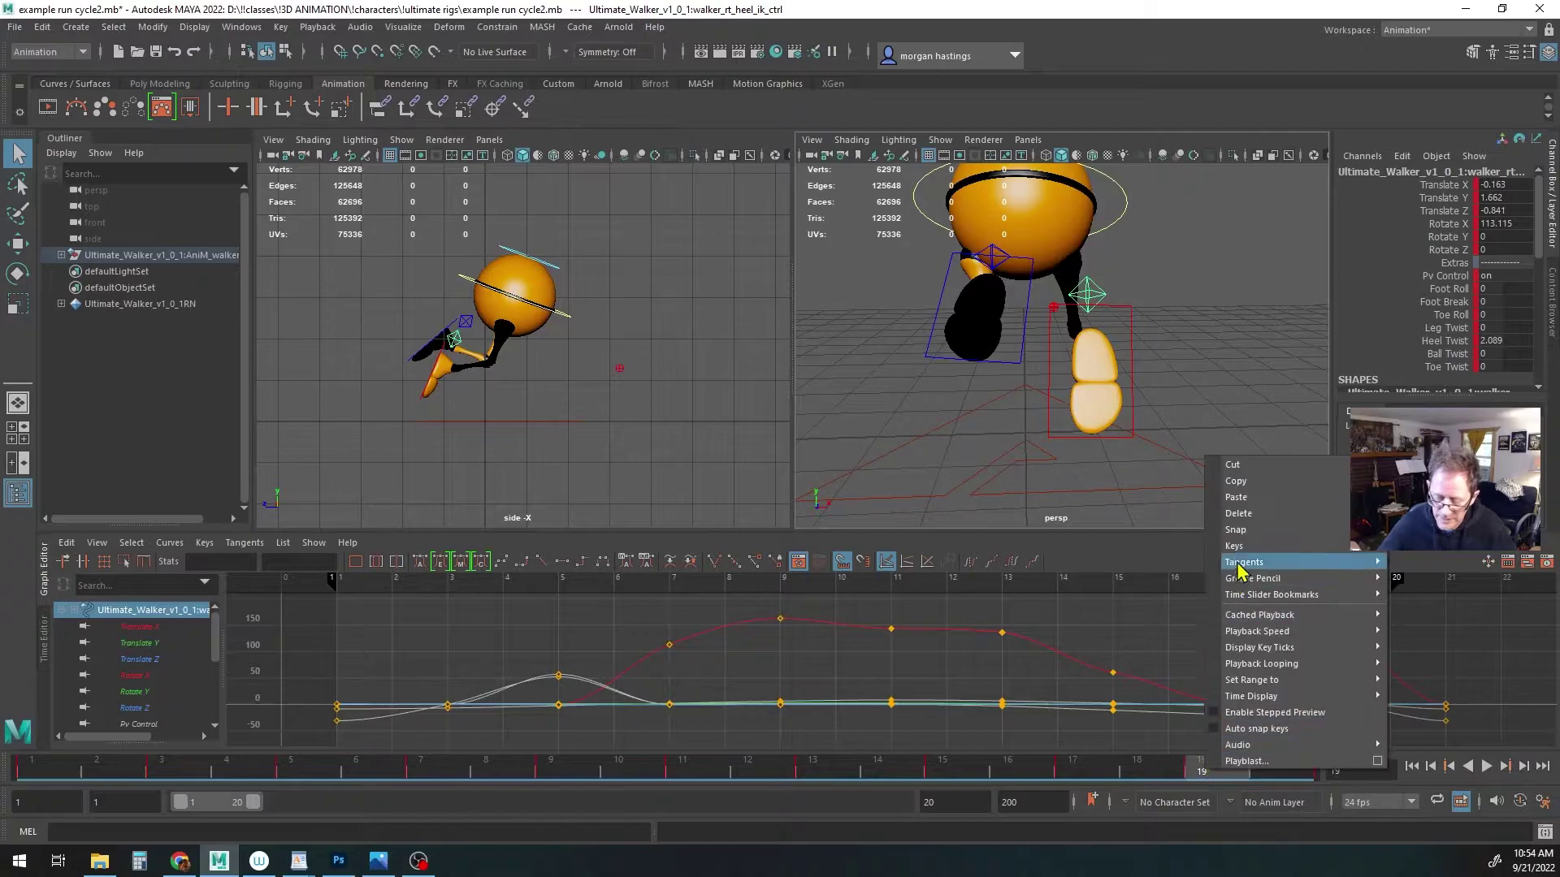
{"action": "left_click", "coordinate": [1243, 499]}
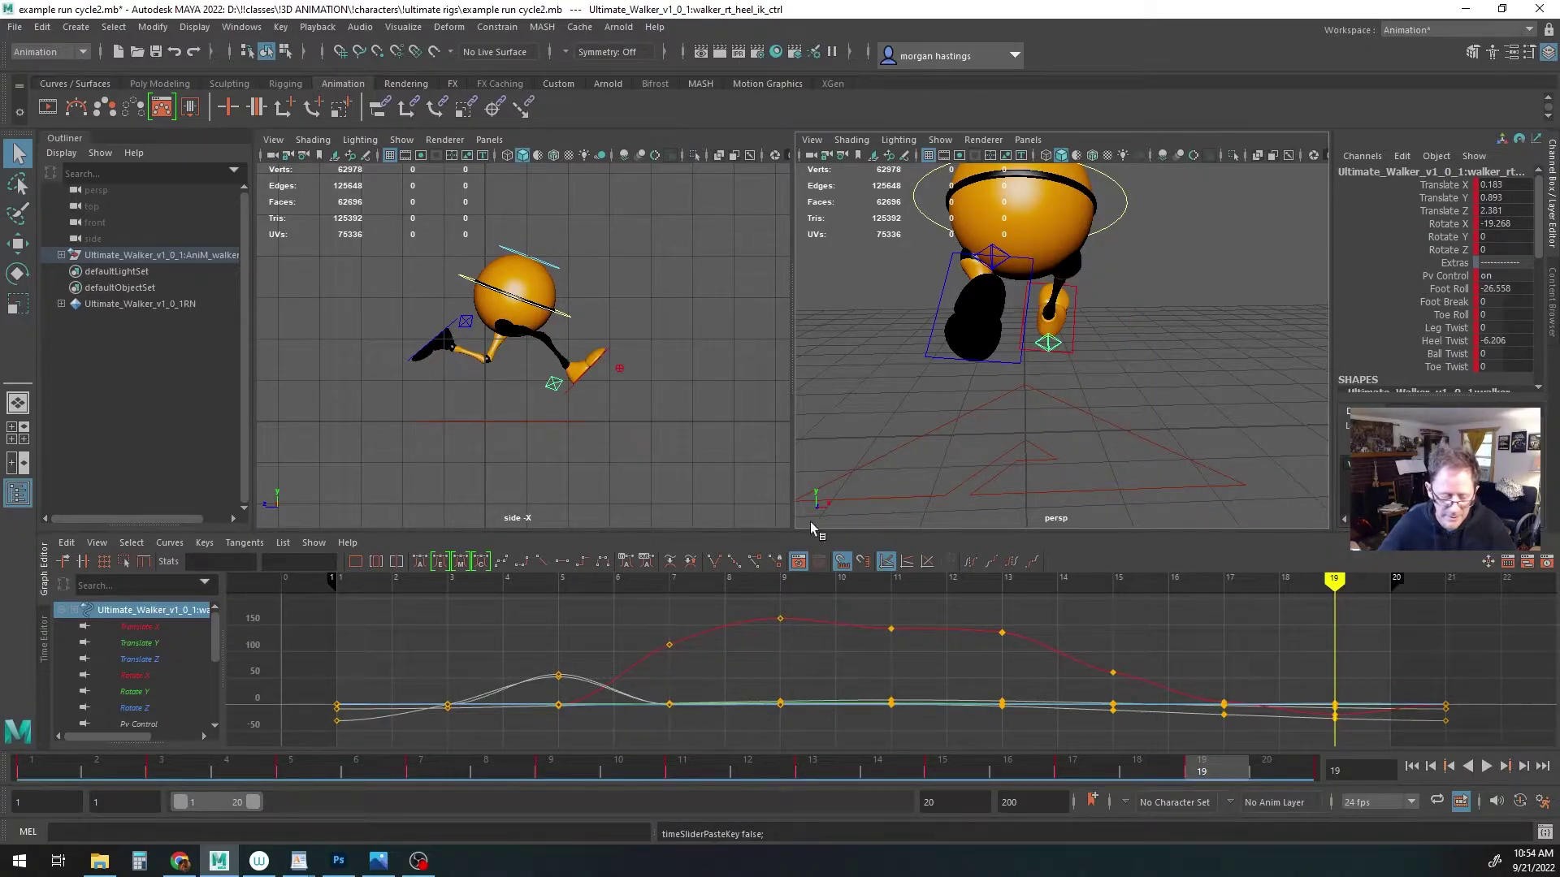
Compare frames 9 and 19, and copy the right heel control's frame 9 key onto the left heel control at frame 19
{"action": "left_click", "coordinate": [552, 772]}
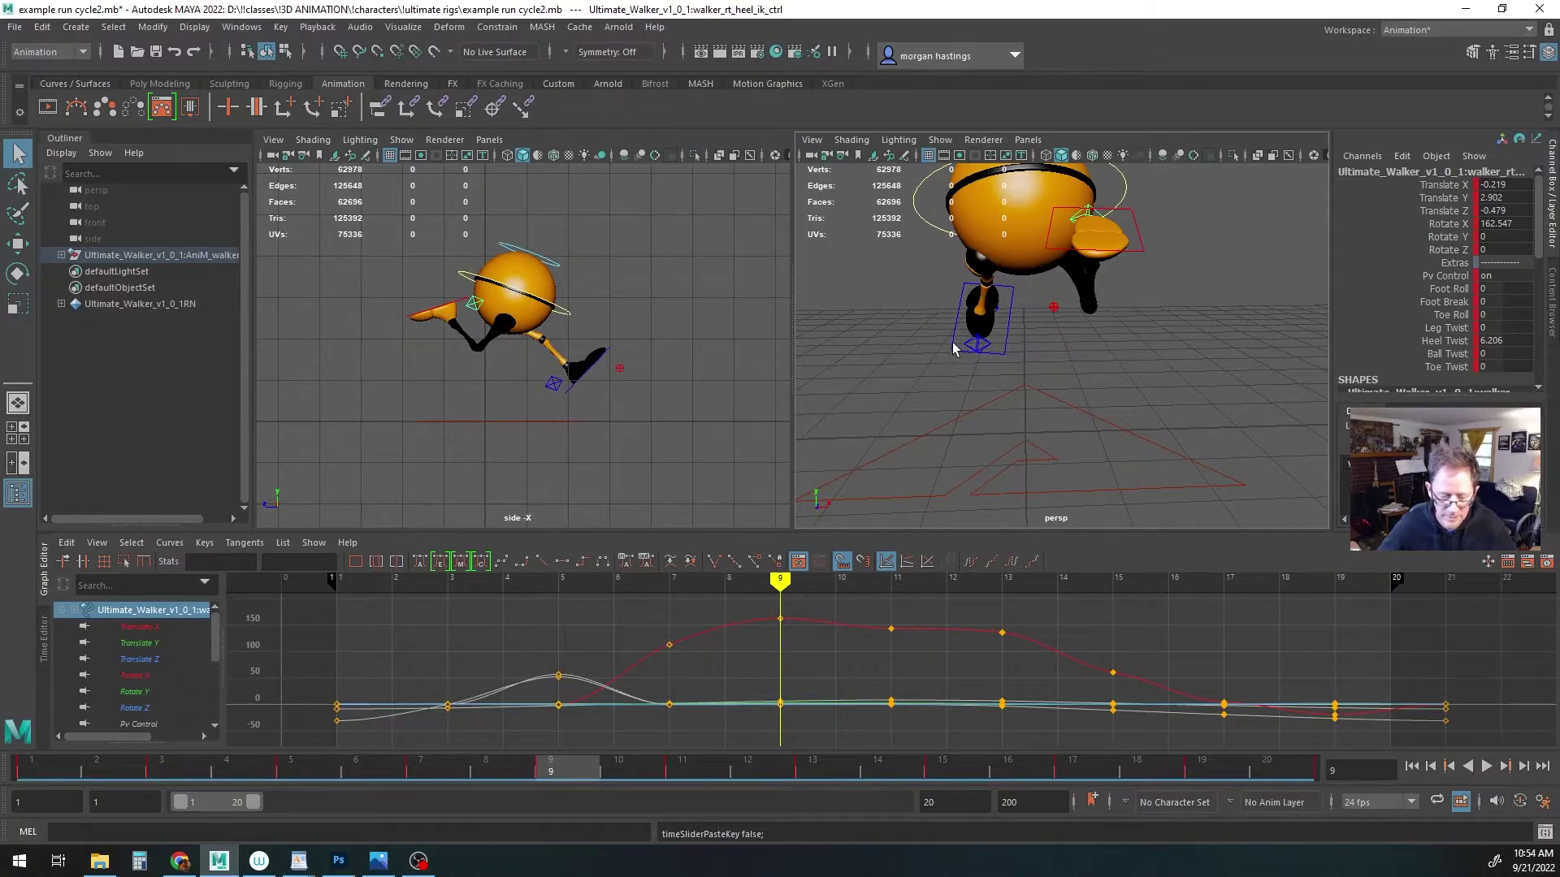
{"action": "left_click", "coordinate": [1203, 773]}
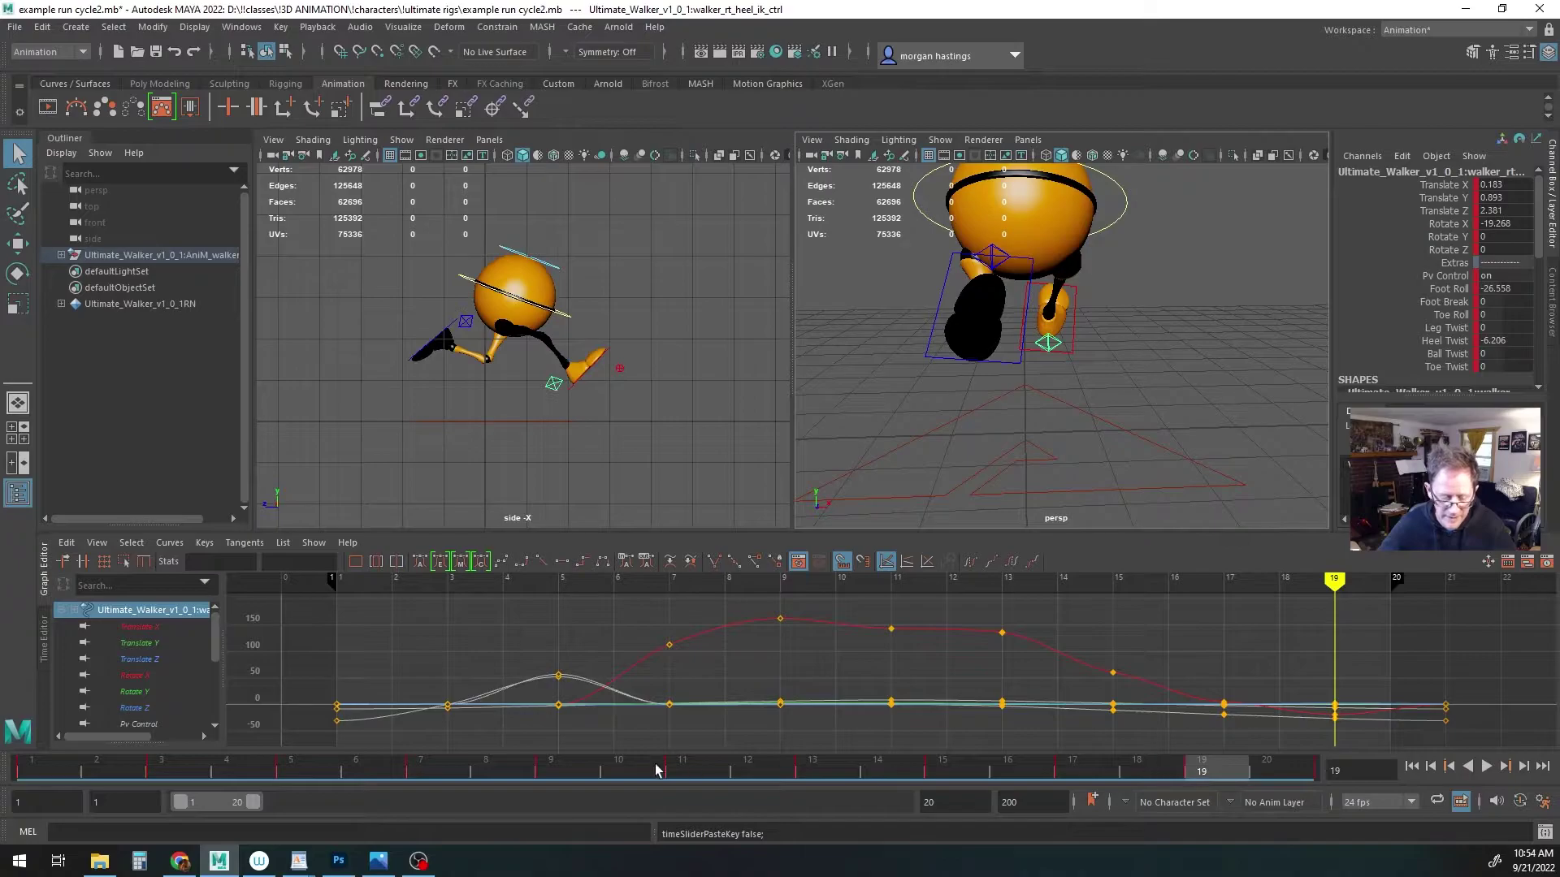
{"action": "left_click", "coordinate": [563, 774]}
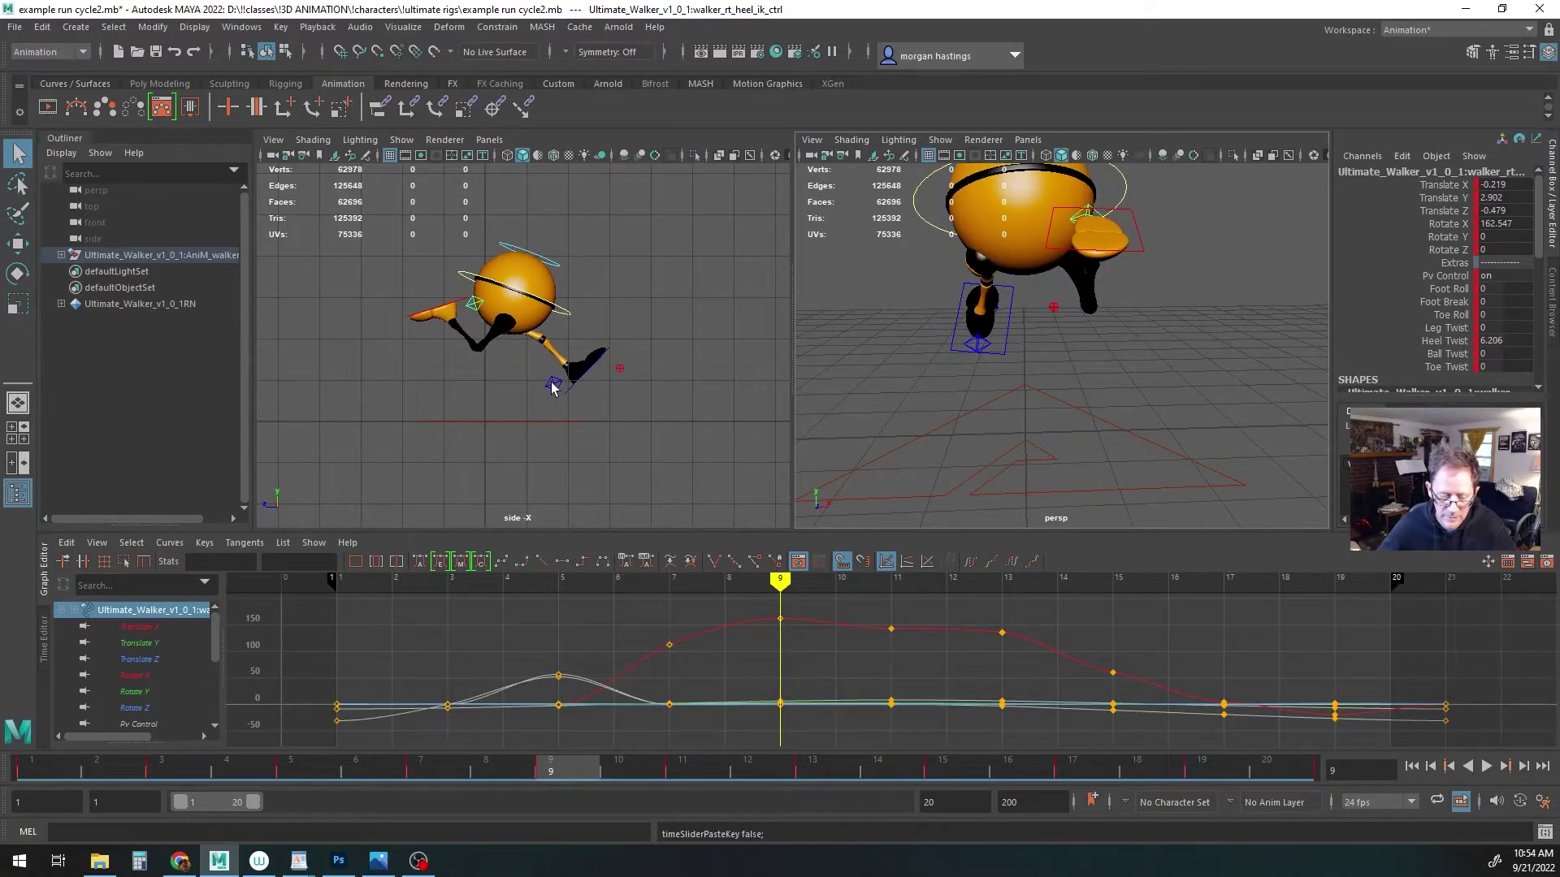
{"action": "left_click", "coordinate": [1203, 773]}
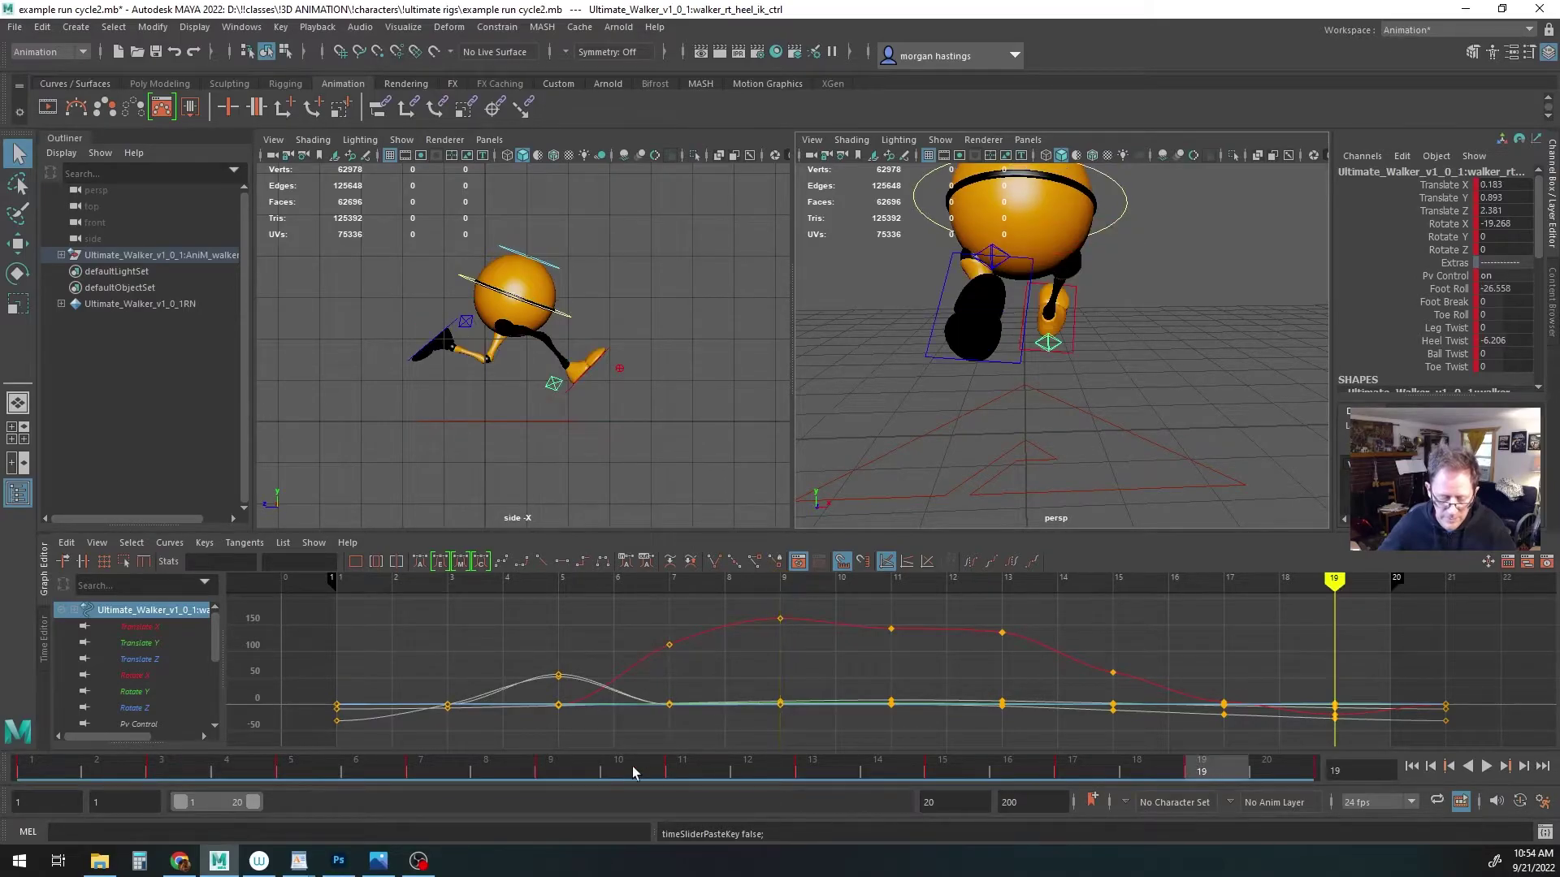
{"action": "left_click_drag", "start_coordinate": [1075, 411], "coordinate": [954, 393], "text": "alt"}
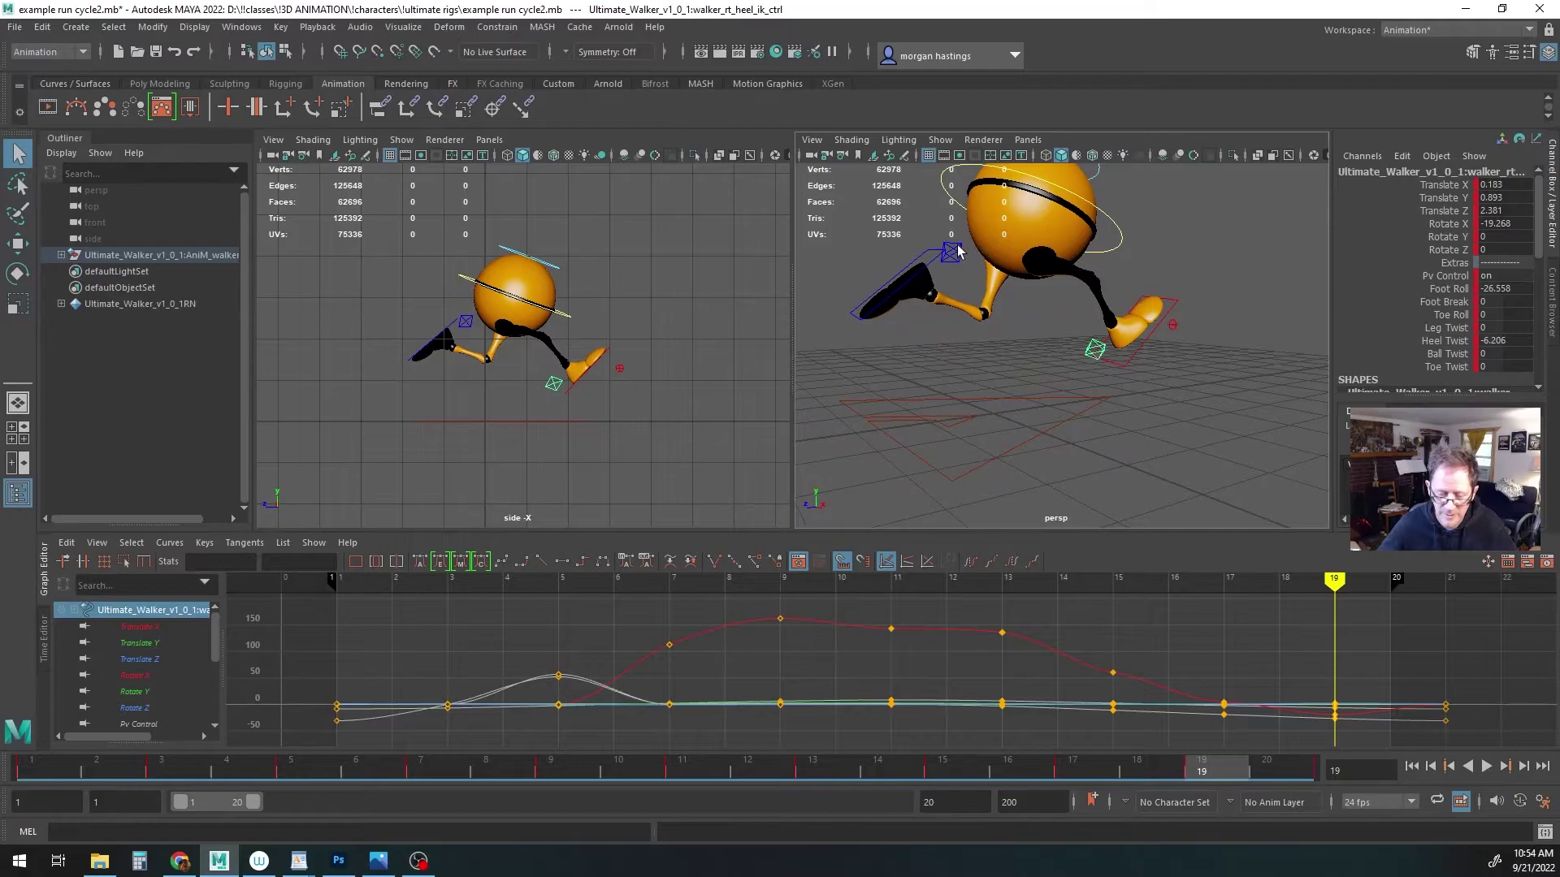
{"action": "left_click", "coordinate": [568, 778]}
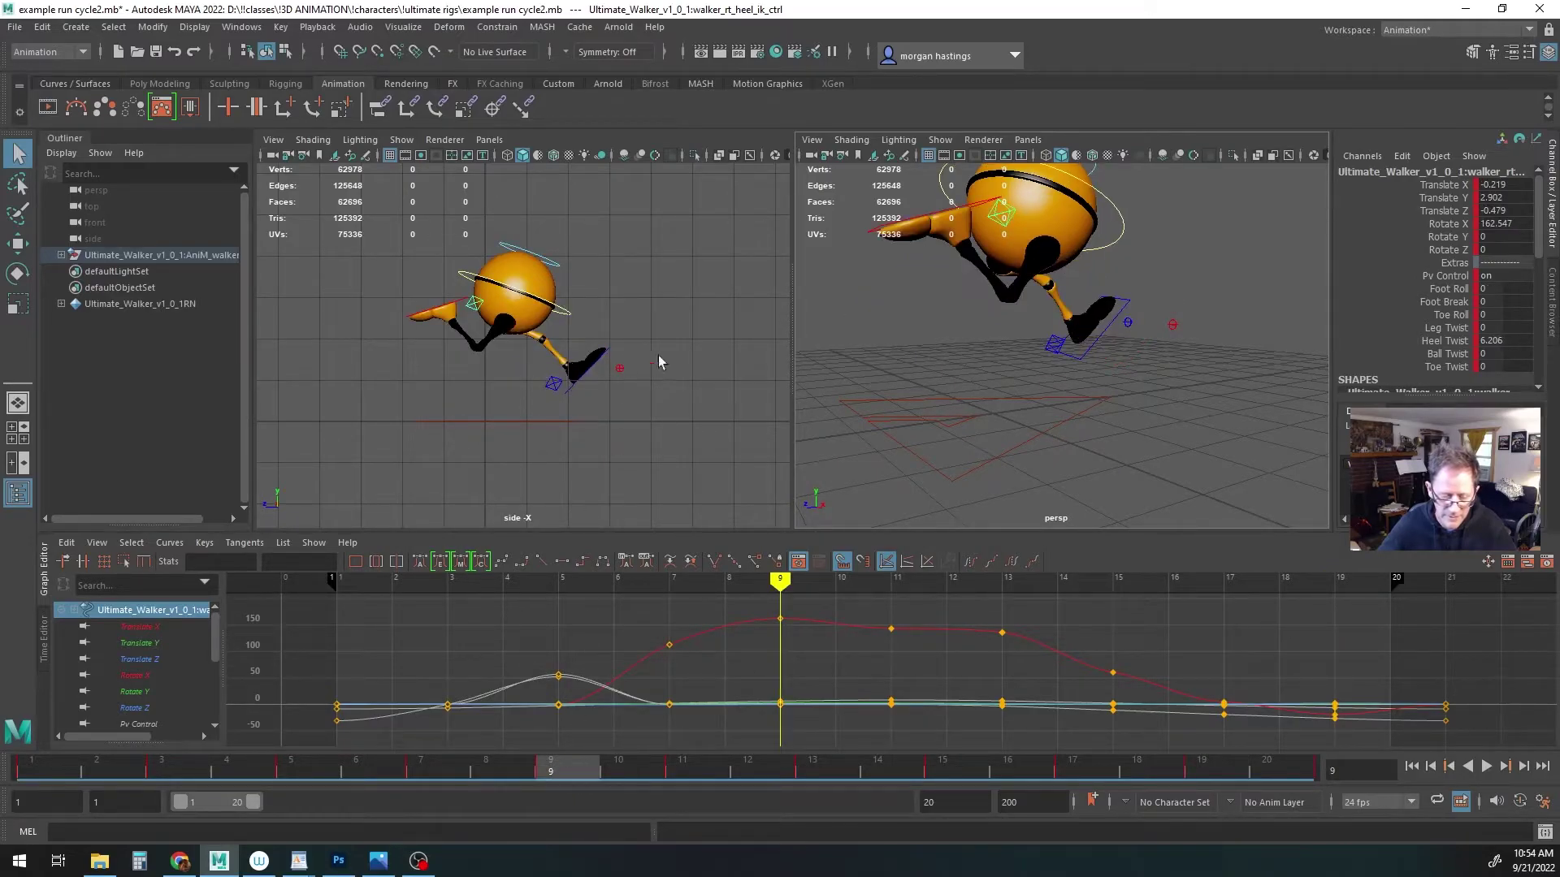
{"action": "right_click", "coordinate": [556, 772]}
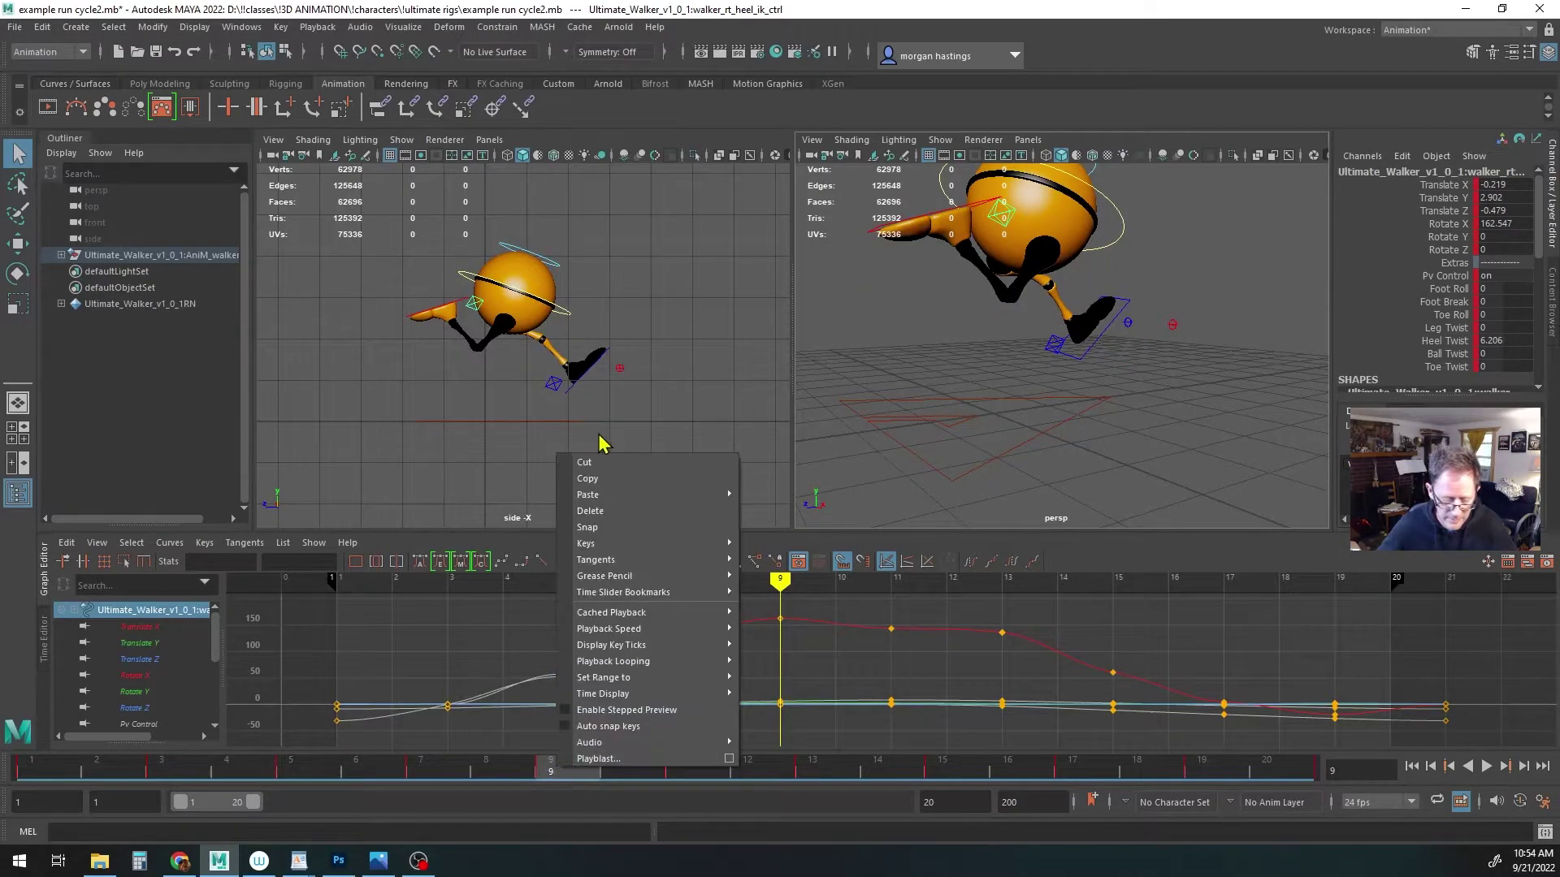
{"action": "left_click", "coordinate": [610, 478]}
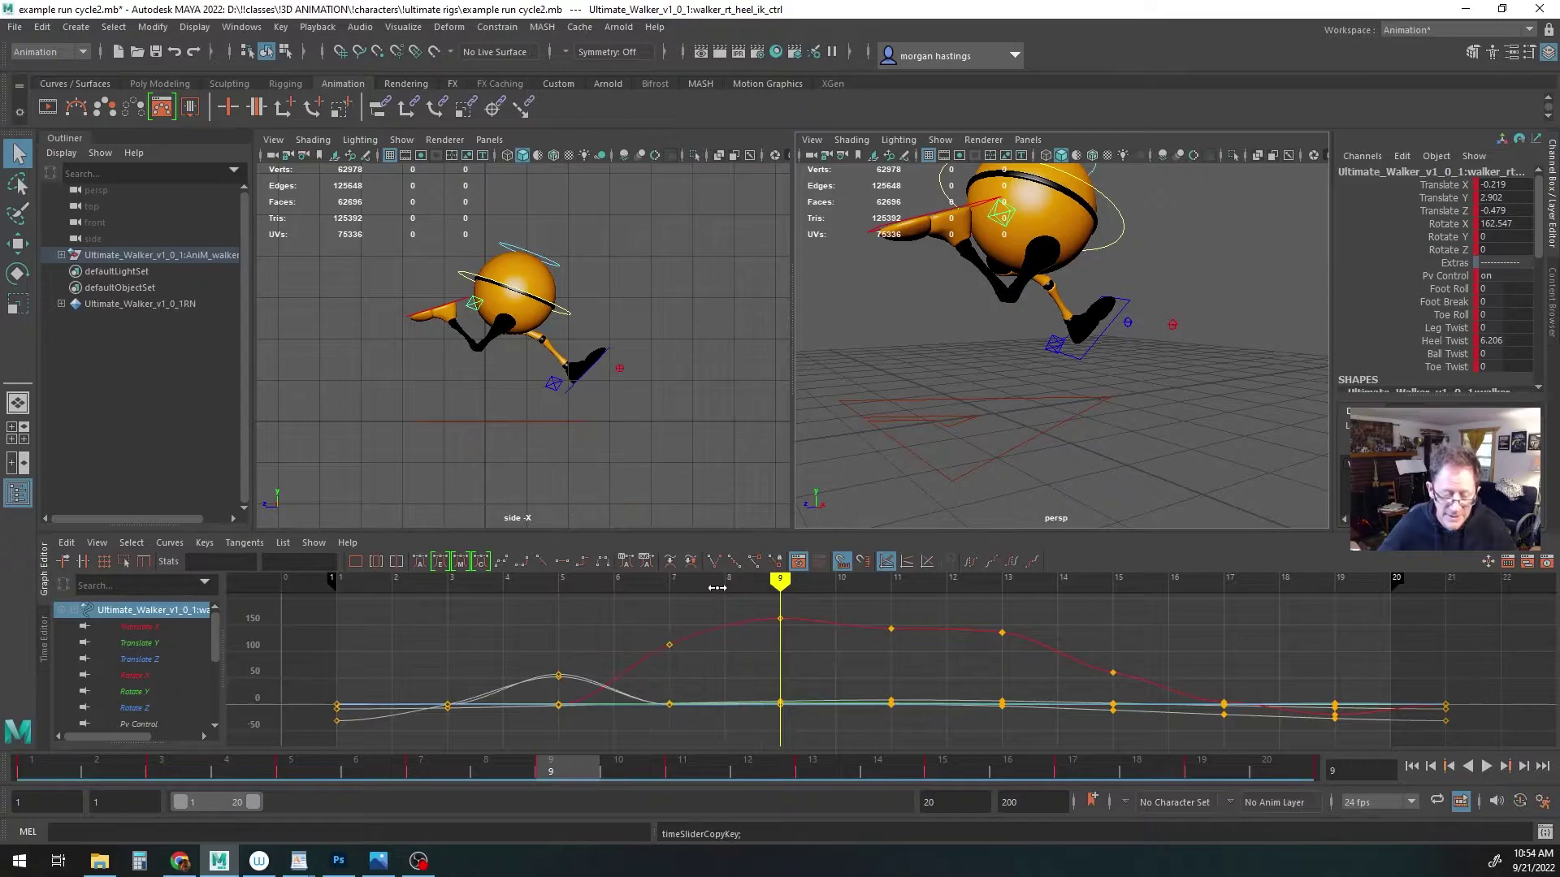
{"action": "left_click", "coordinate": [1202, 772]}
{"action": "left_click_drag", "start_coordinate": [960, 356], "coordinate": [969, 302], "text": "alt"}
{"action": "left_click", "coordinate": [948, 256]}
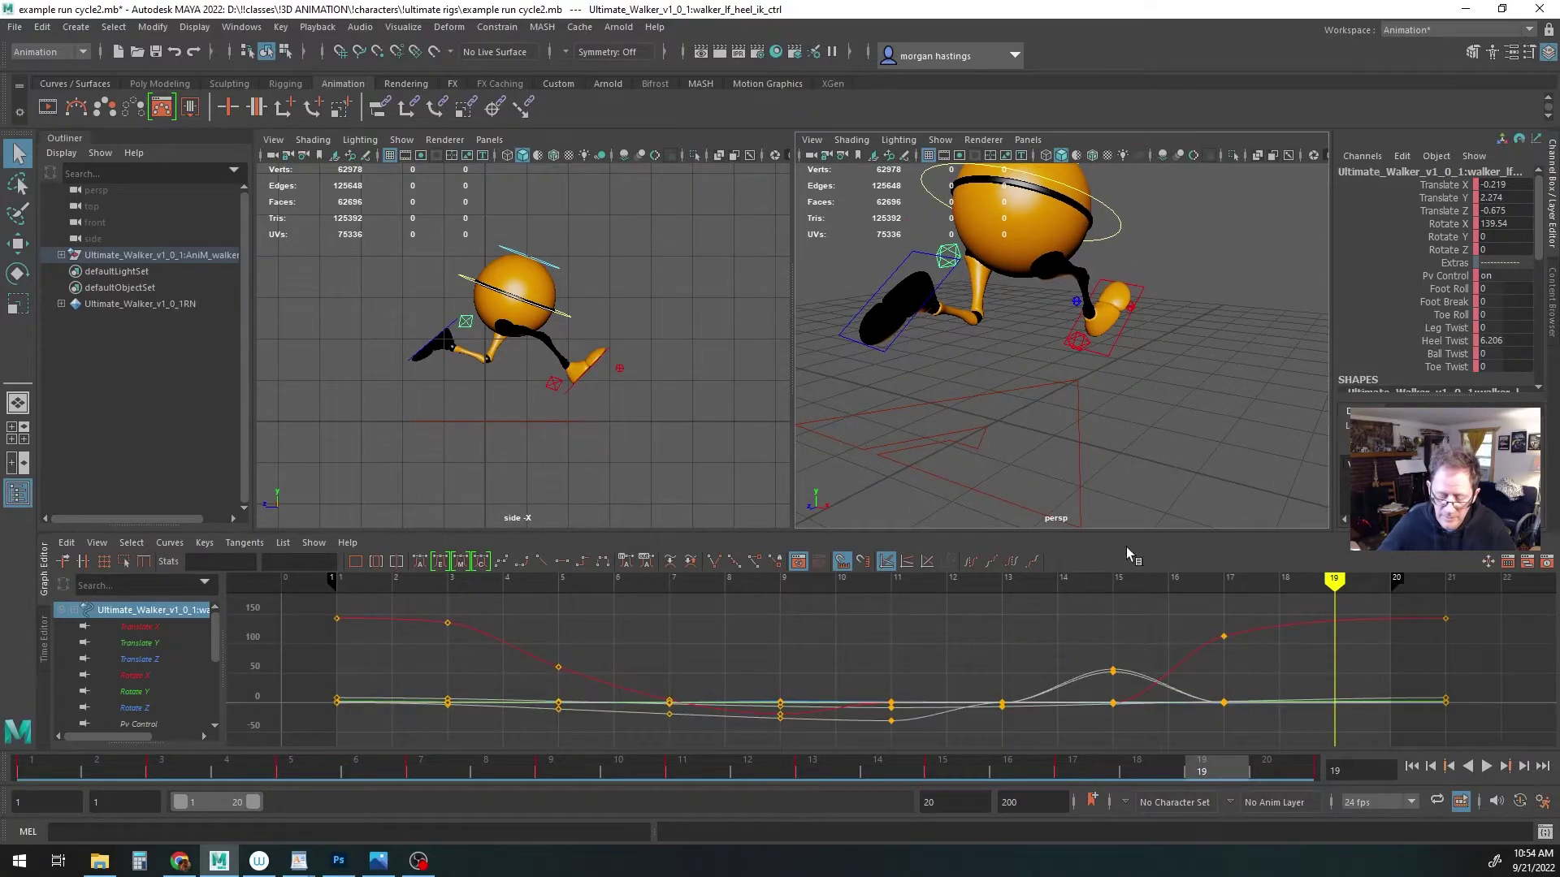
{"action": "right_click", "coordinate": [1212, 770]}
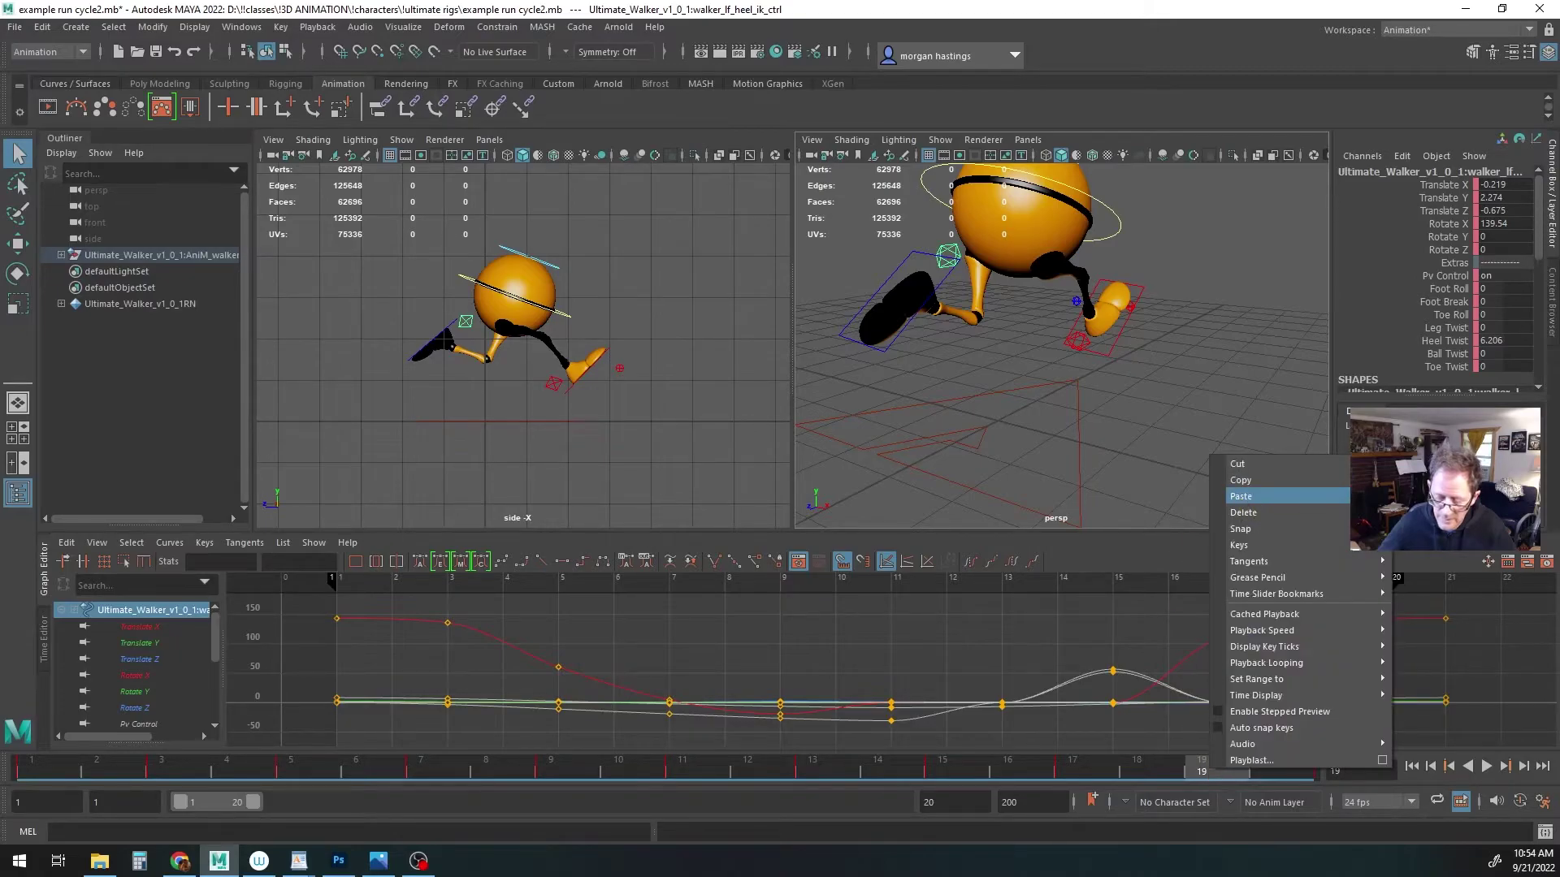
{"action": "left_click", "coordinate": [1242, 498]}
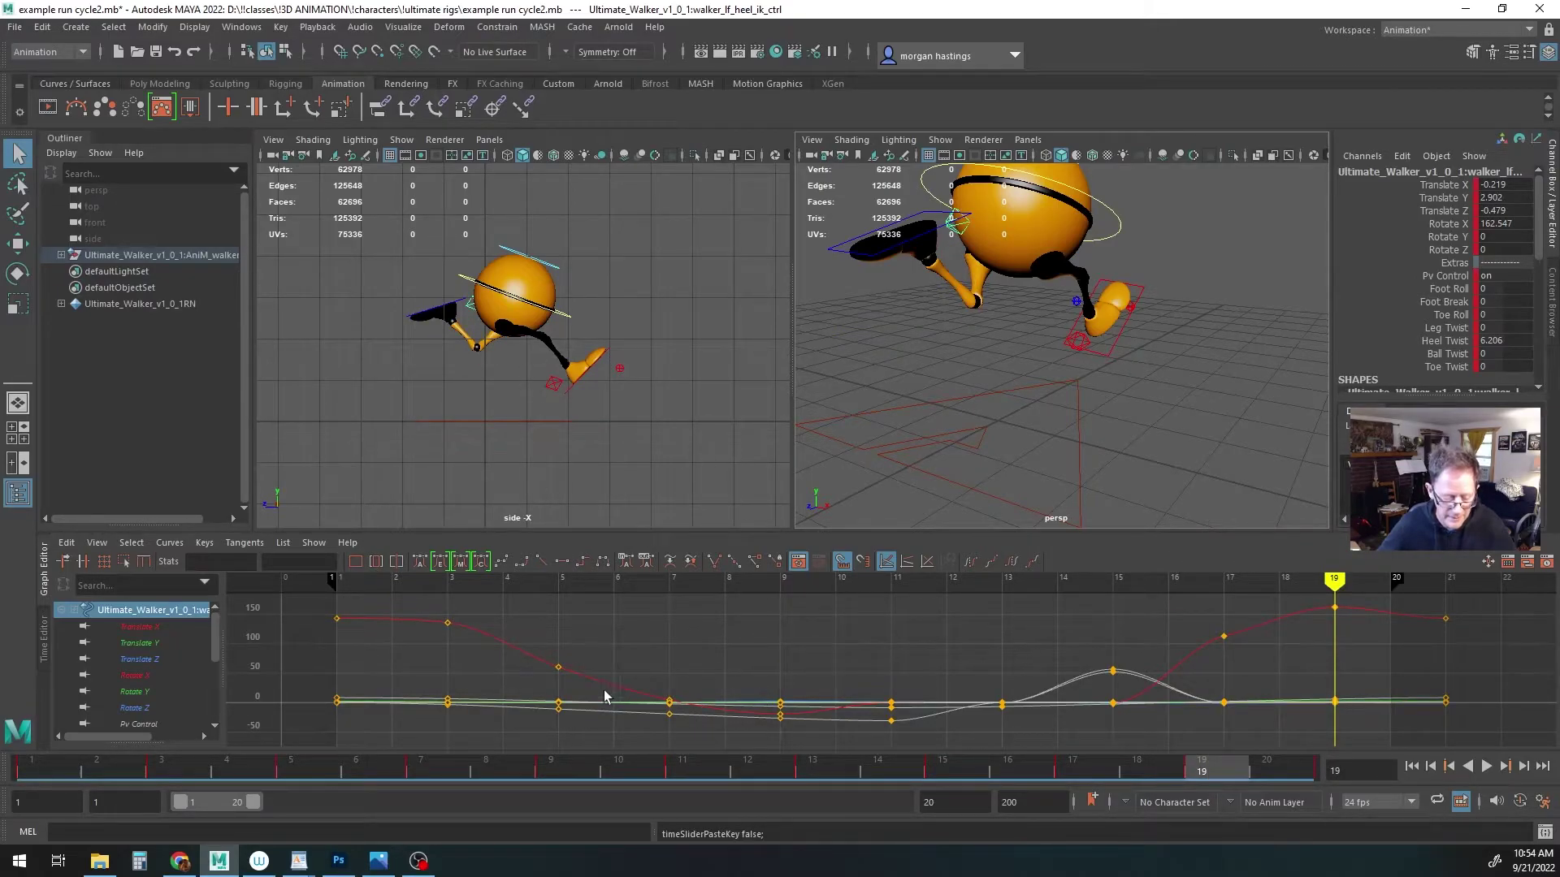
Copy the main body control's key at frame 9 and paste it at frame 19
{"action": "left_click", "coordinate": [566, 318]}
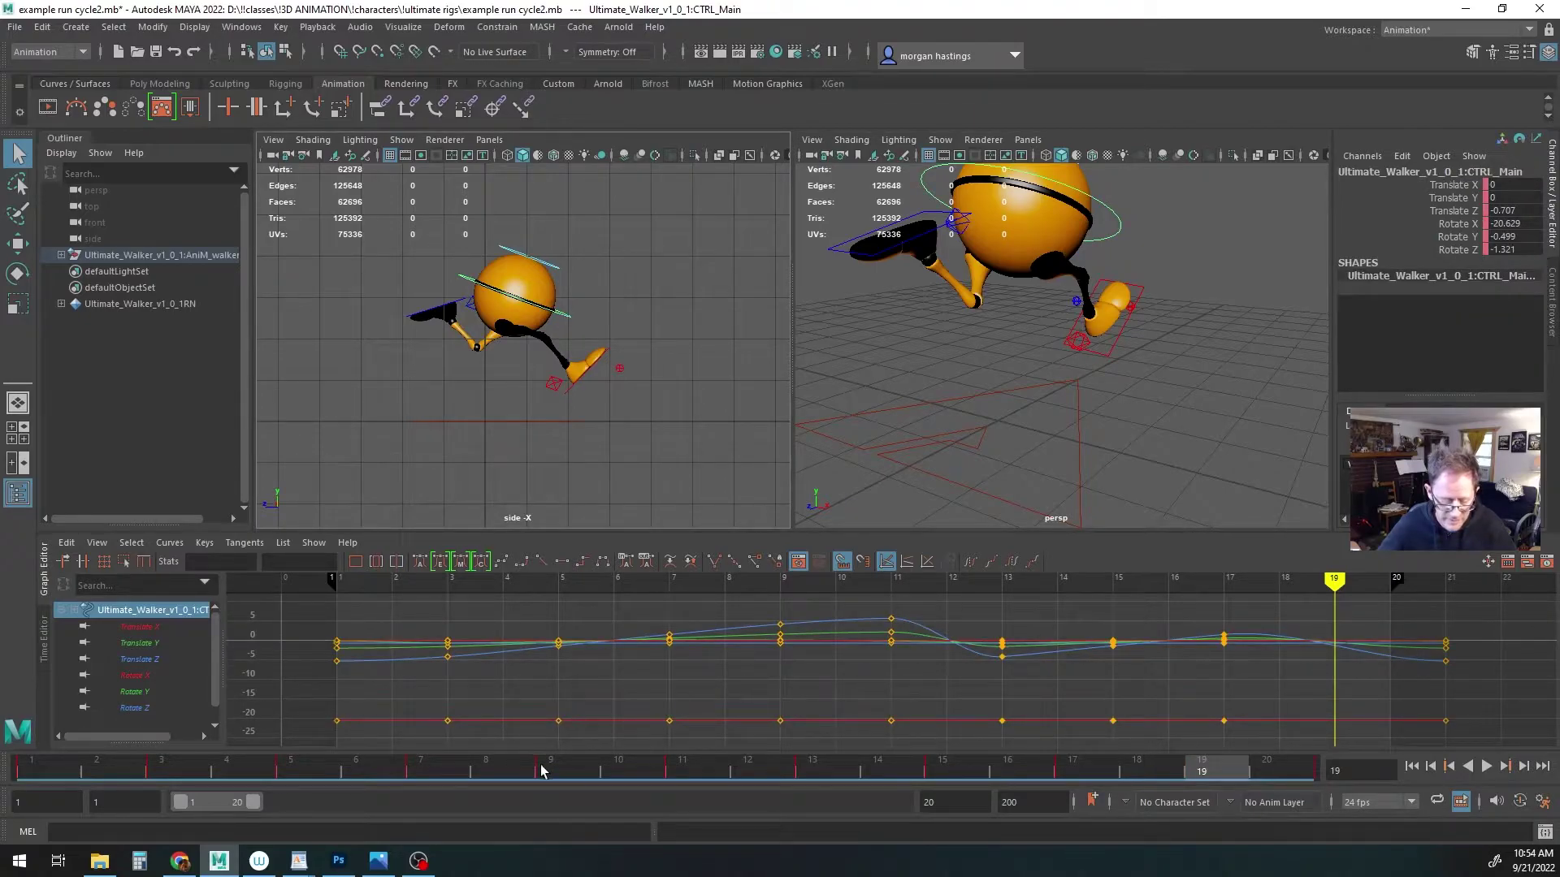
{"action": "left_click", "coordinate": [557, 769]}
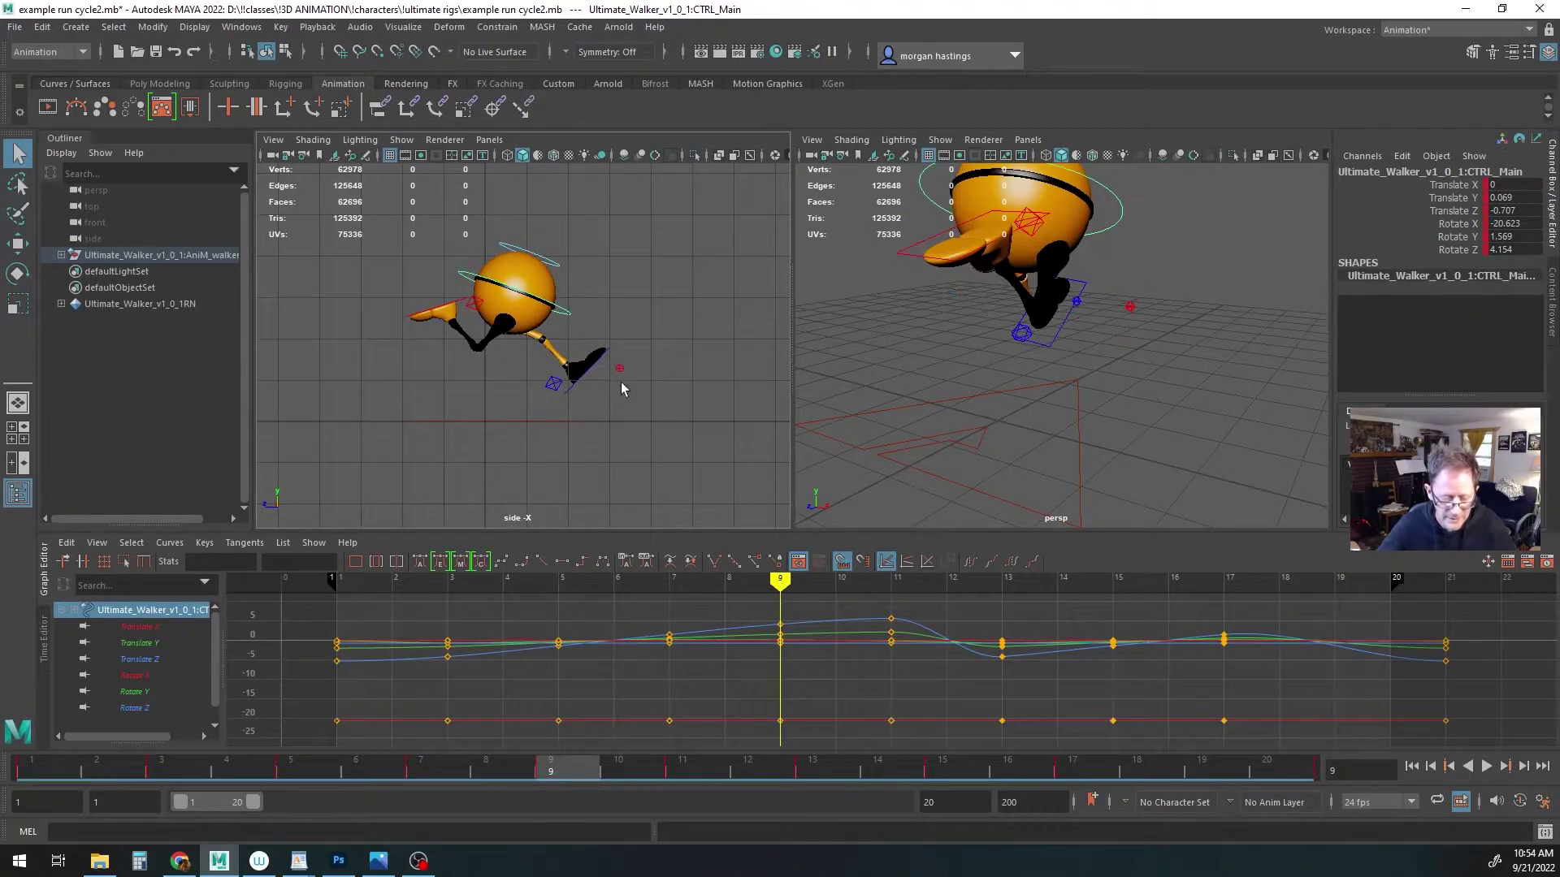
{"action": "right_click", "coordinate": [555, 770]}
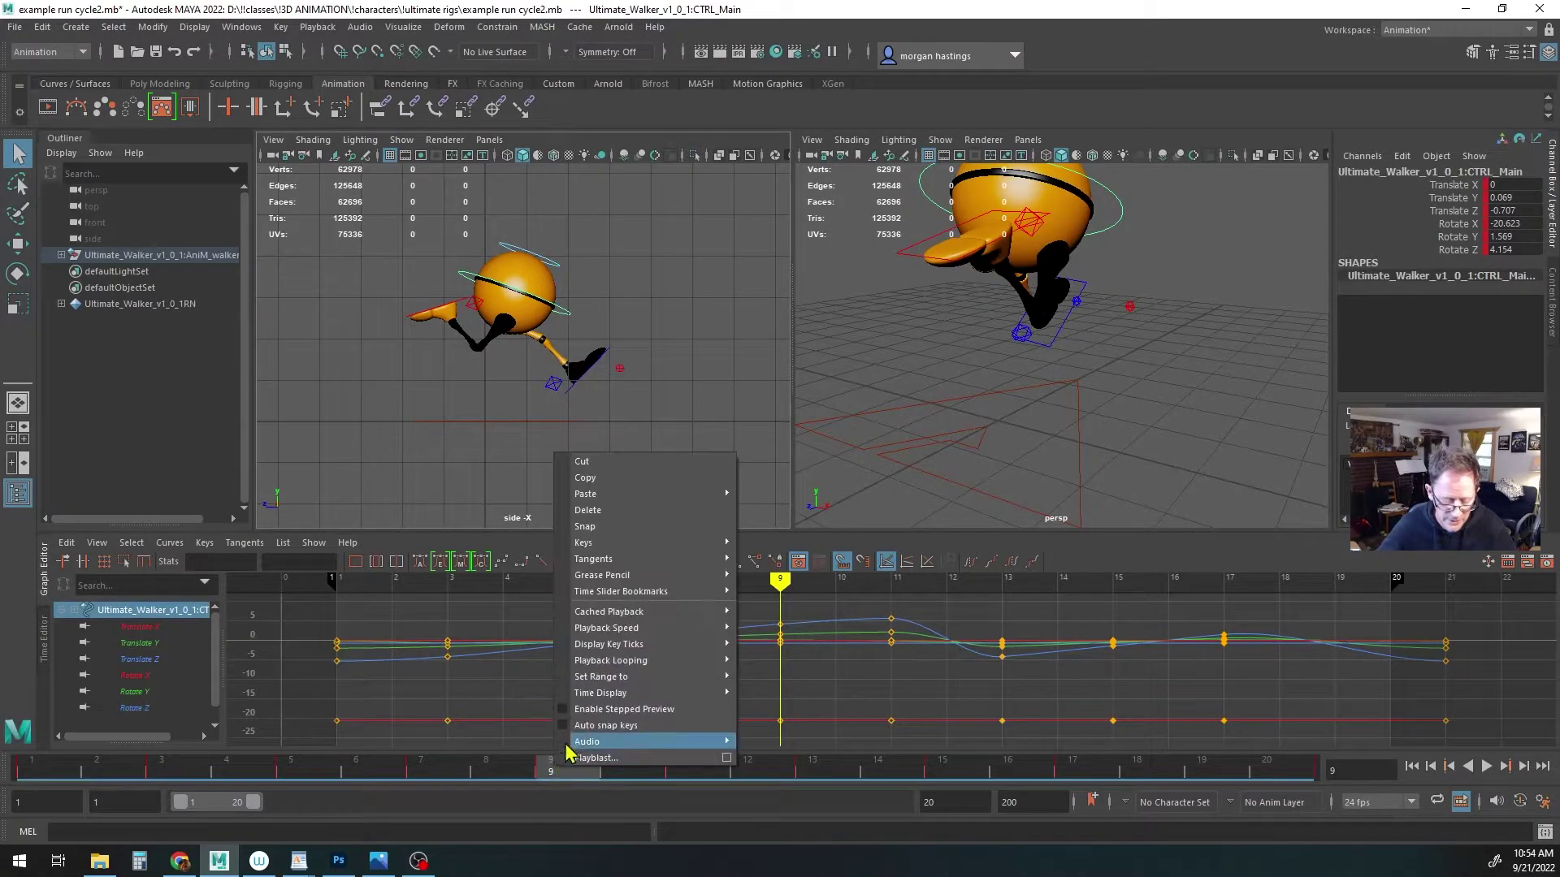
{"action": "left_click", "coordinate": [609, 480]}
{"action": "left_click", "coordinate": [1212, 766]}
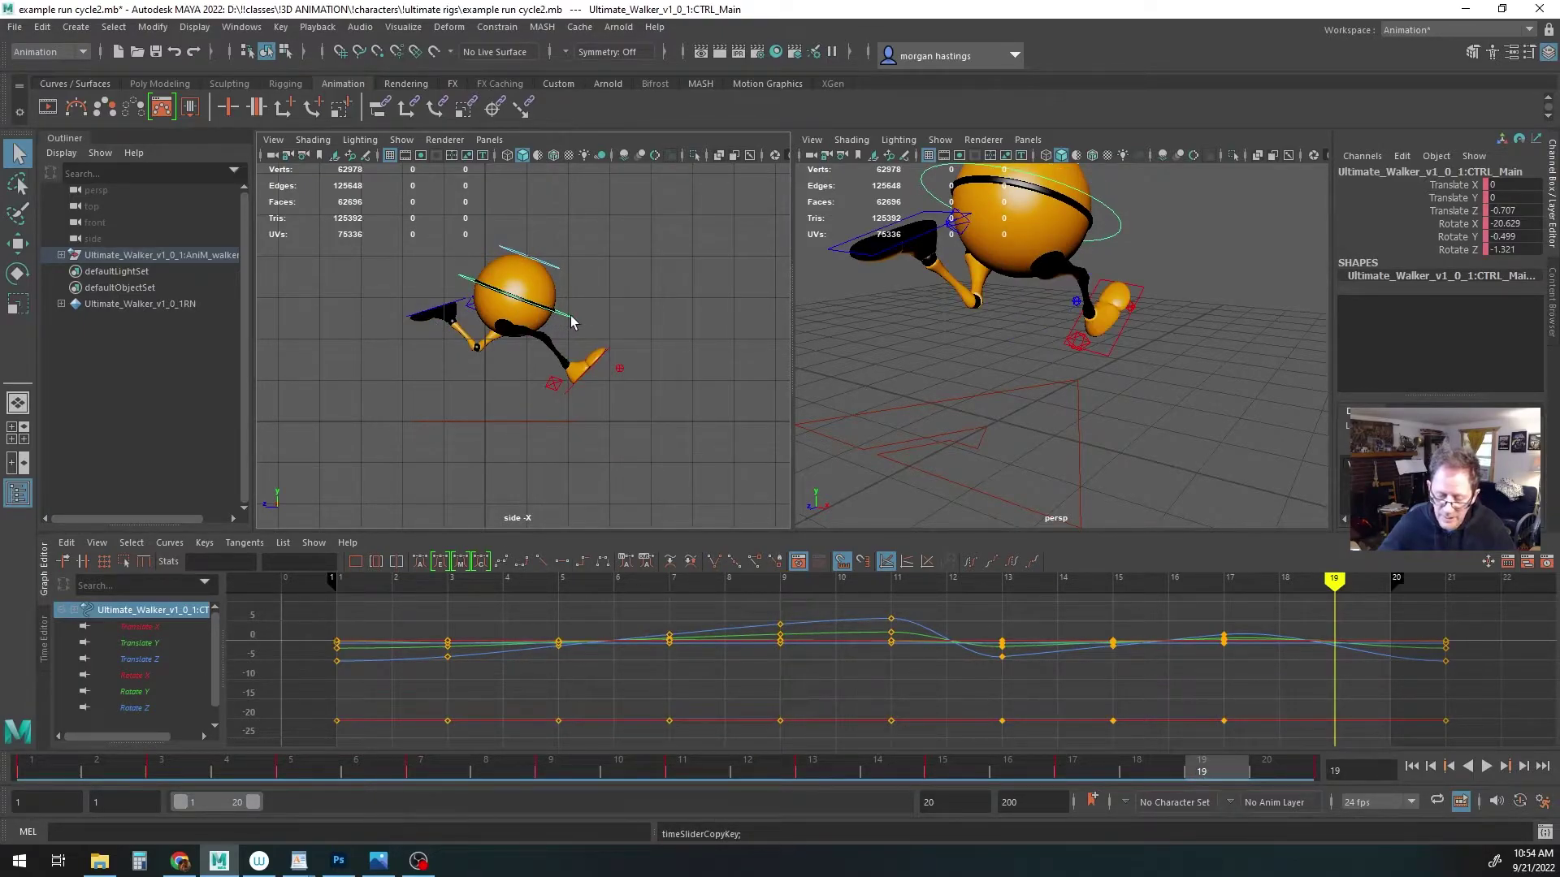
{"action": "right_click", "coordinate": [1206, 776]}
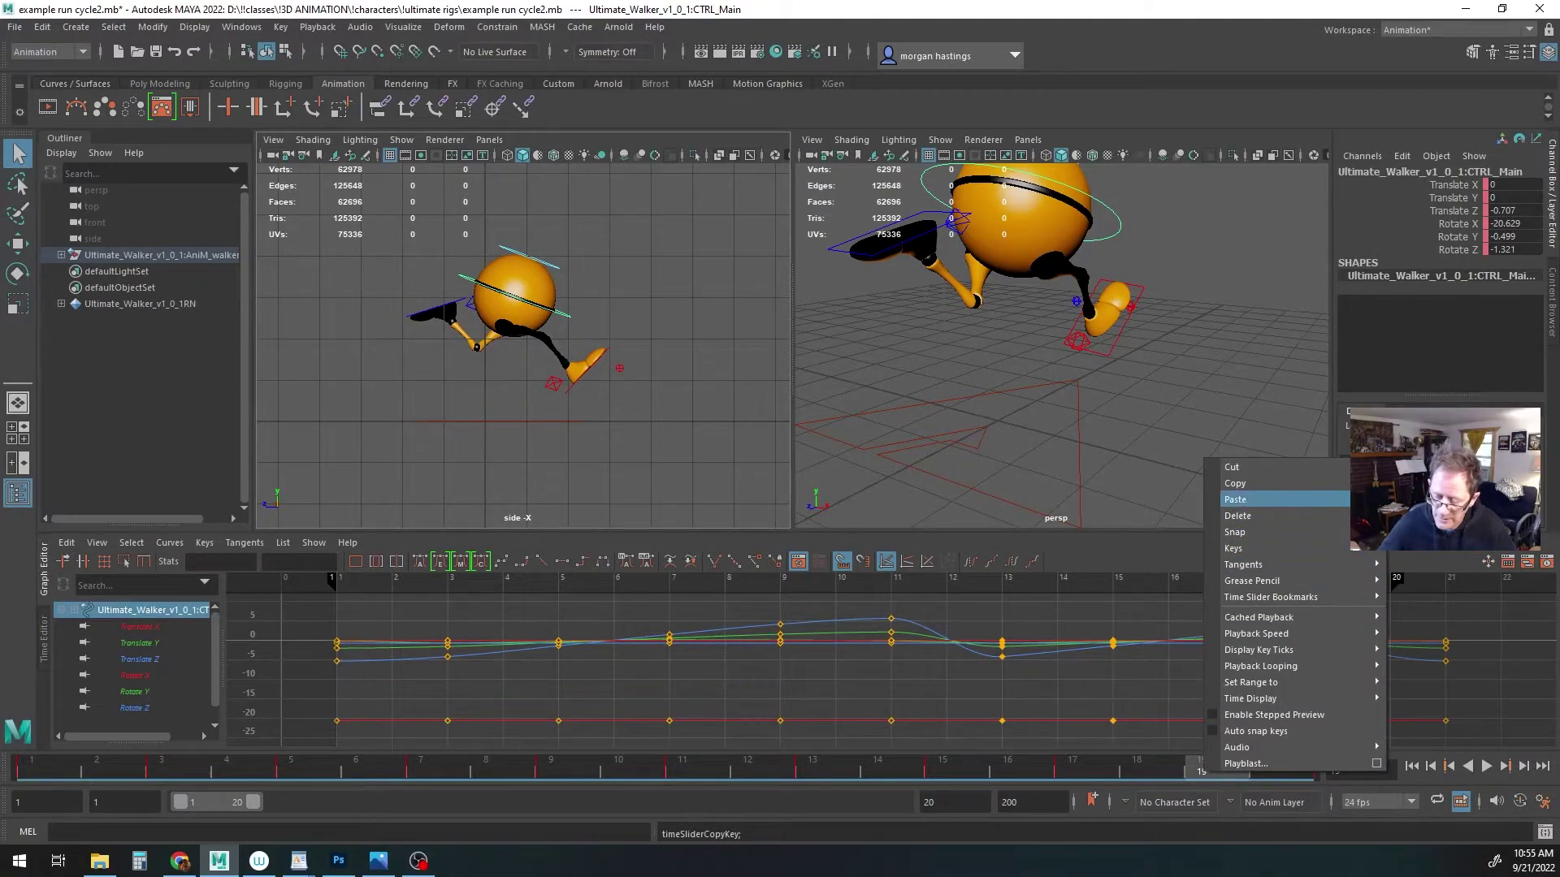
{"action": "left_click", "coordinate": [1272, 500]}
Inspect the frame 19 pose in the perspective view and play the run cycle from frame 1
{"action": "left_click_drag", "start_coordinate": [1147, 411], "coordinate": [1066, 414], "text": "alt"}
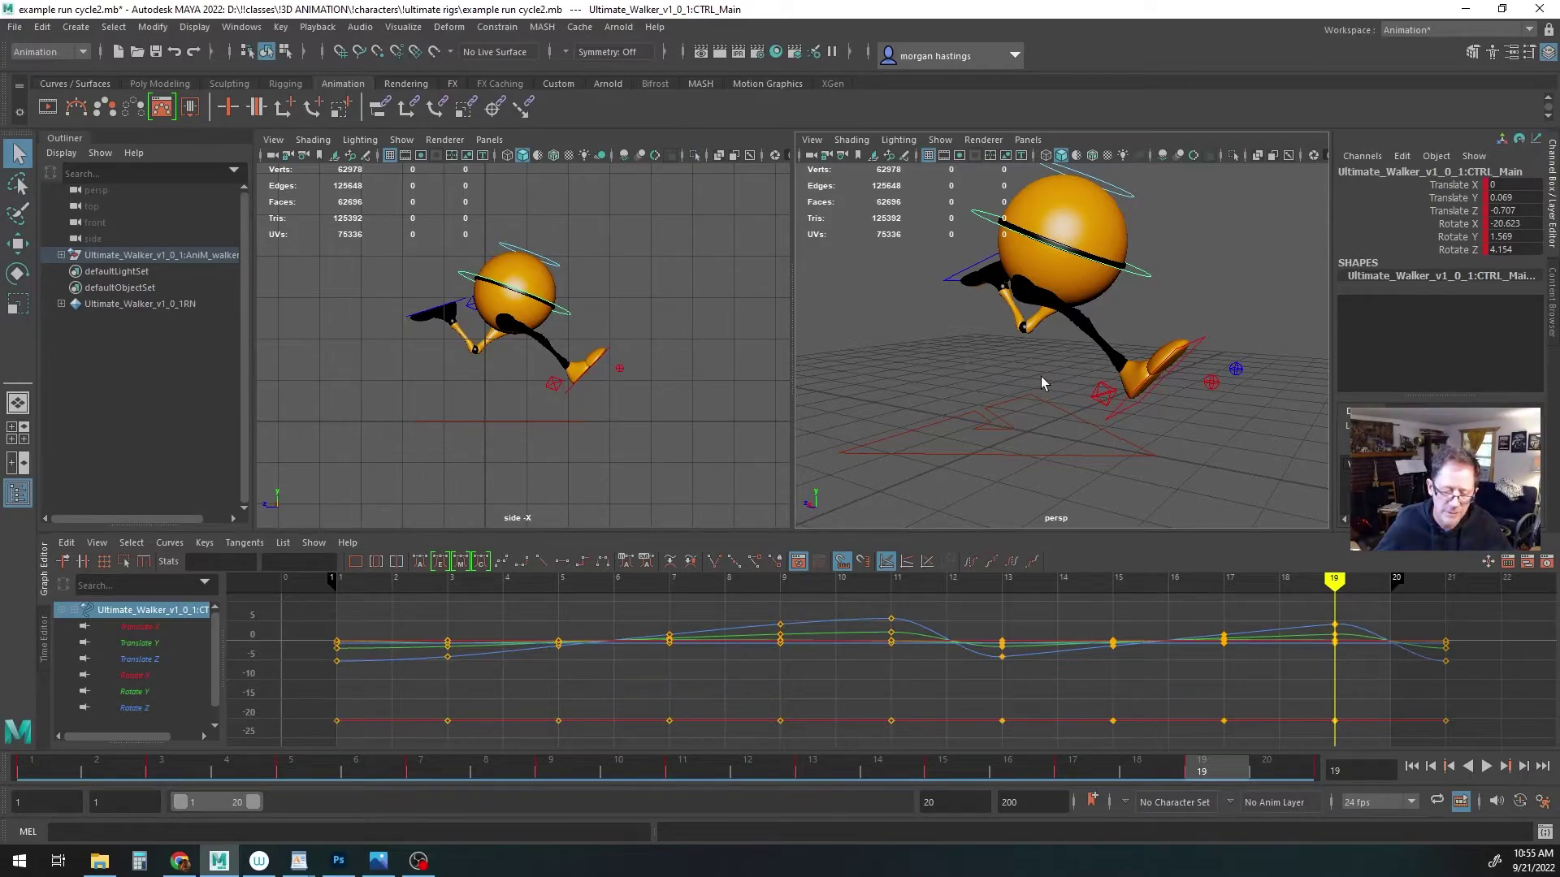
{"action": "left_click_drag", "start_coordinate": [1029, 373], "coordinate": [1034, 352], "text": "alt"}
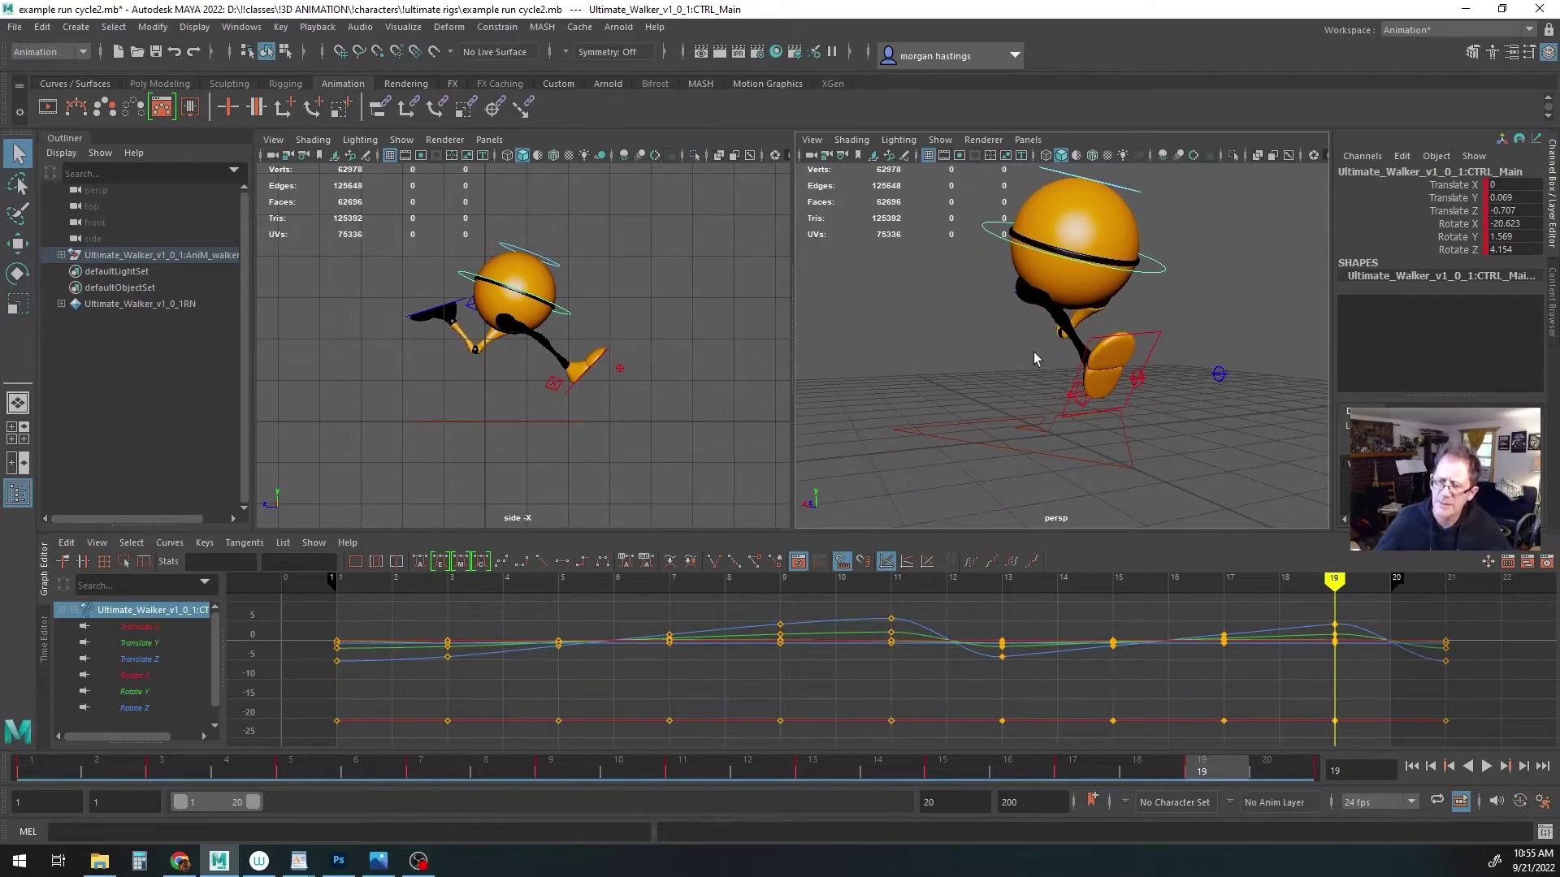
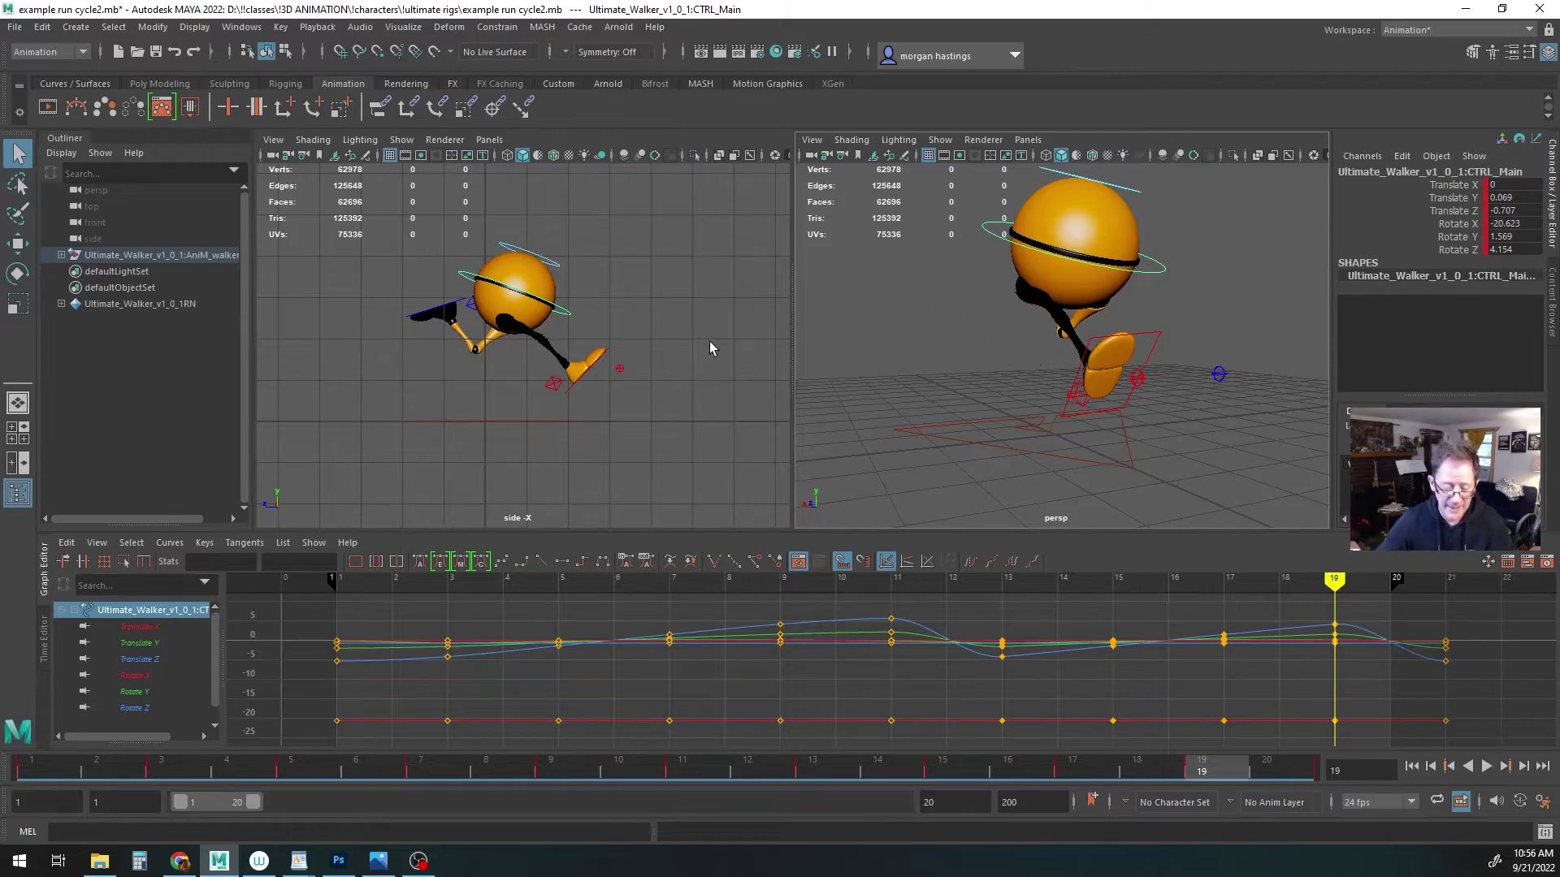
{"action": "left_click_drag", "start_coordinate": [1060, 370], "coordinate": [1135, 401], "text": "alt"}
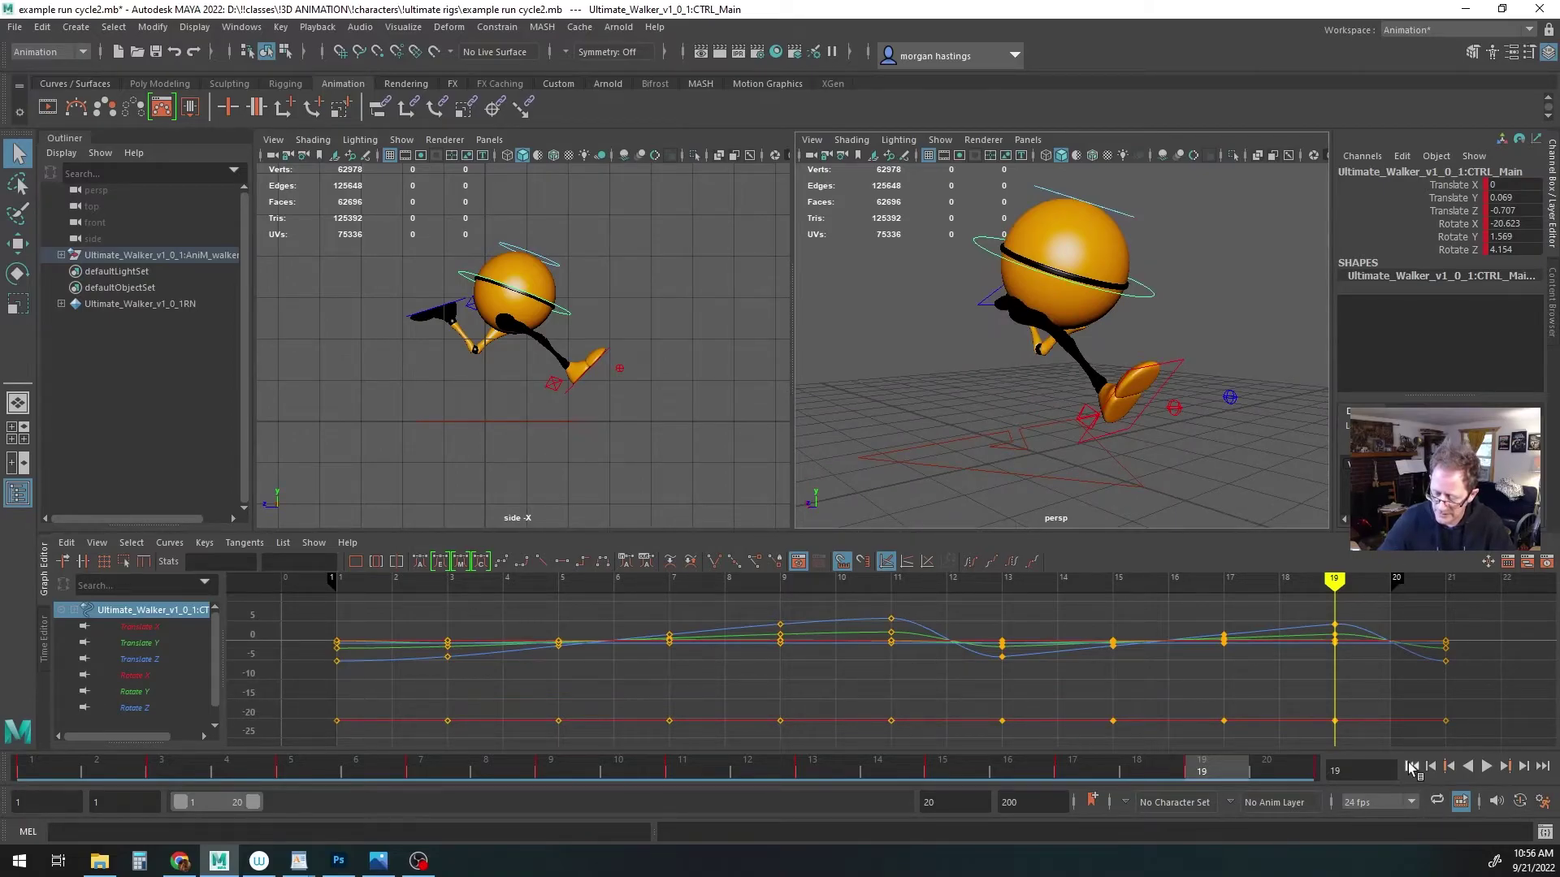
{"action": "left_click", "coordinate": [1411, 766]}
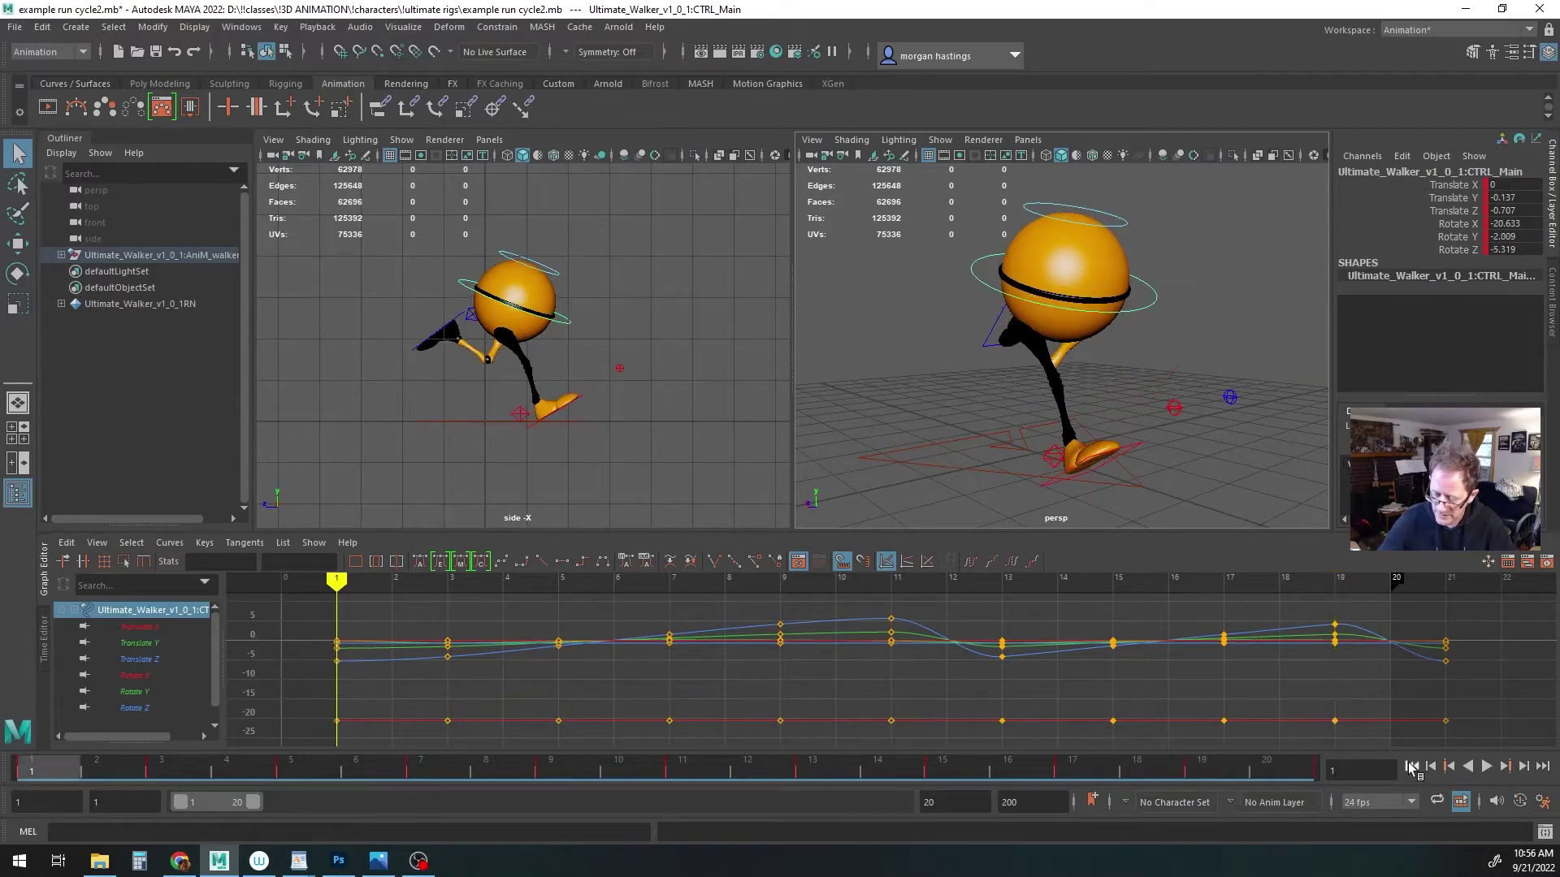
{"action": "left_click", "coordinate": [1486, 766]}
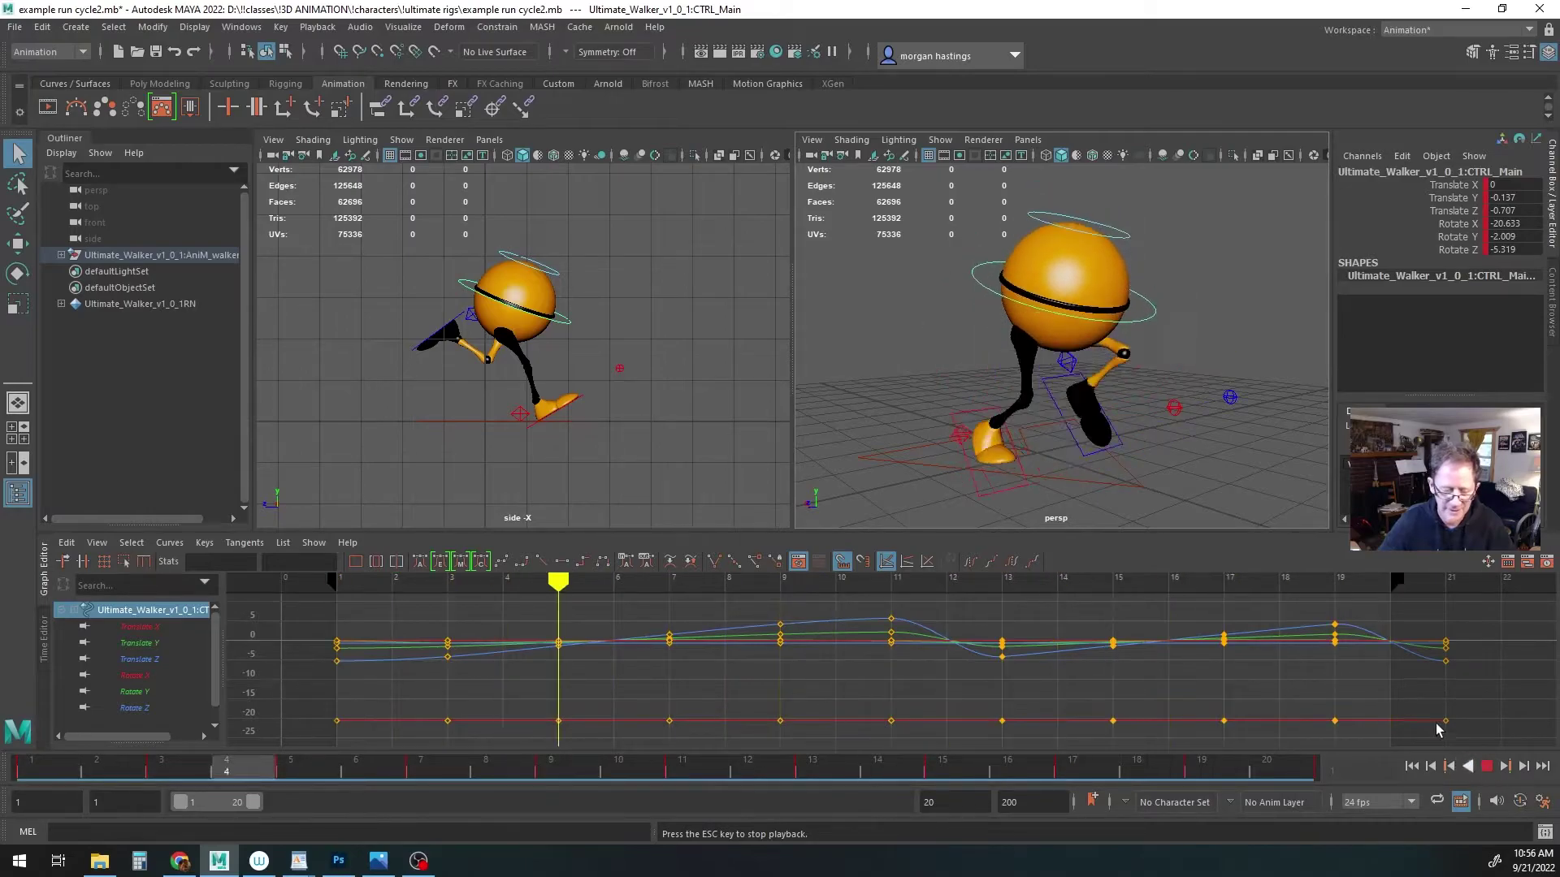
{"action": "key", "text": "Escape"}
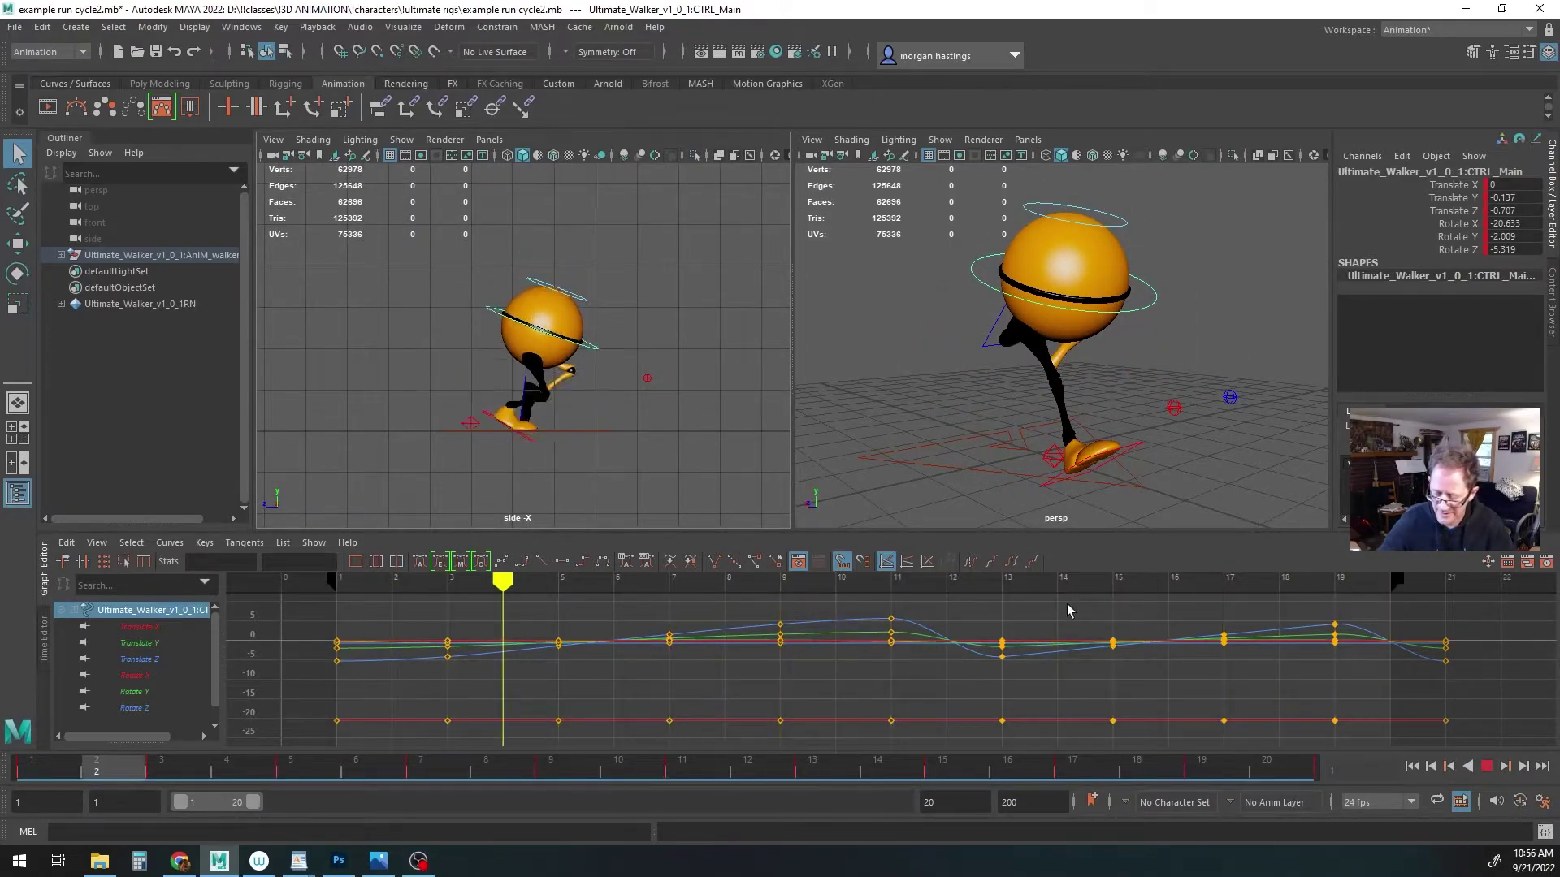
{"action": "left_click", "coordinate": [1487, 767]}
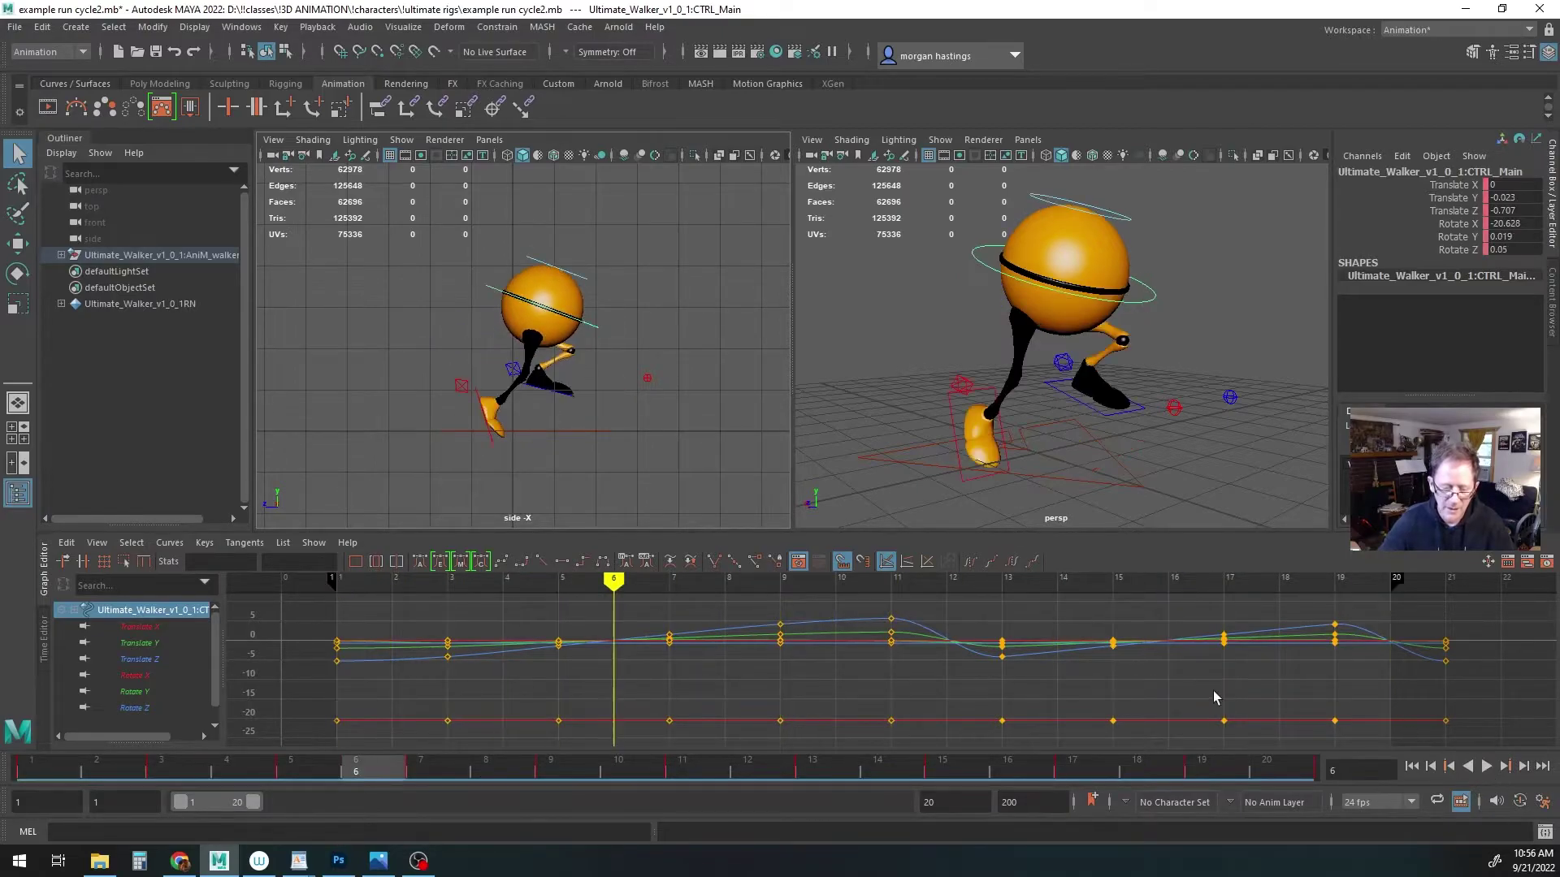
Return to frame 1 and isolate the main body control's Translate Y curve in the Graph Editor
{"action": "left_click_drag", "start_coordinate": [612, 580], "coordinate": [340, 575]}
{"action": "mouse_move", "coordinate": [1008, 405]}
{"action": "left_mouse_down", "text": "alt"}
{"action": "mouse_move", "coordinate": [1023, 410]}
{"action": "mouse_move", "coordinate": [930, 400]}
{"action": "mouse_move", "coordinate": [954, 400]}
{"action": "mouse_move", "coordinate": [947, 388]}
{"action": "mouse_move", "coordinate": [1108, 431]}
{"action": "mouse_move", "coordinate": [981, 424]}
{"action": "left_mouse_up", "text": "alt"}
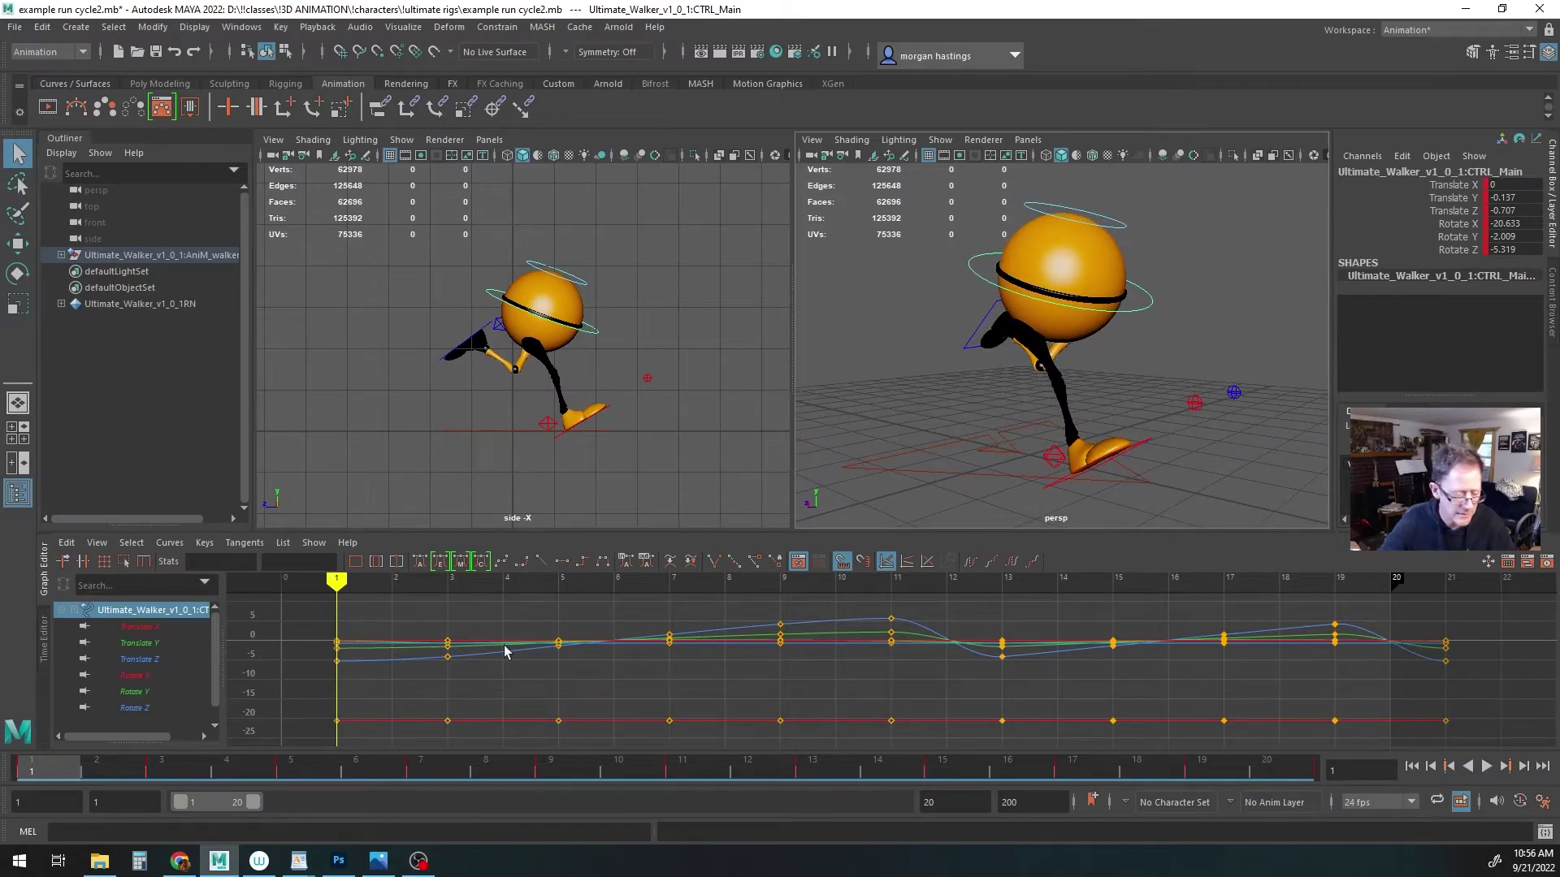
{"action": "left_click", "coordinate": [614, 308]}
{"action": "left_click", "coordinate": [595, 333]}
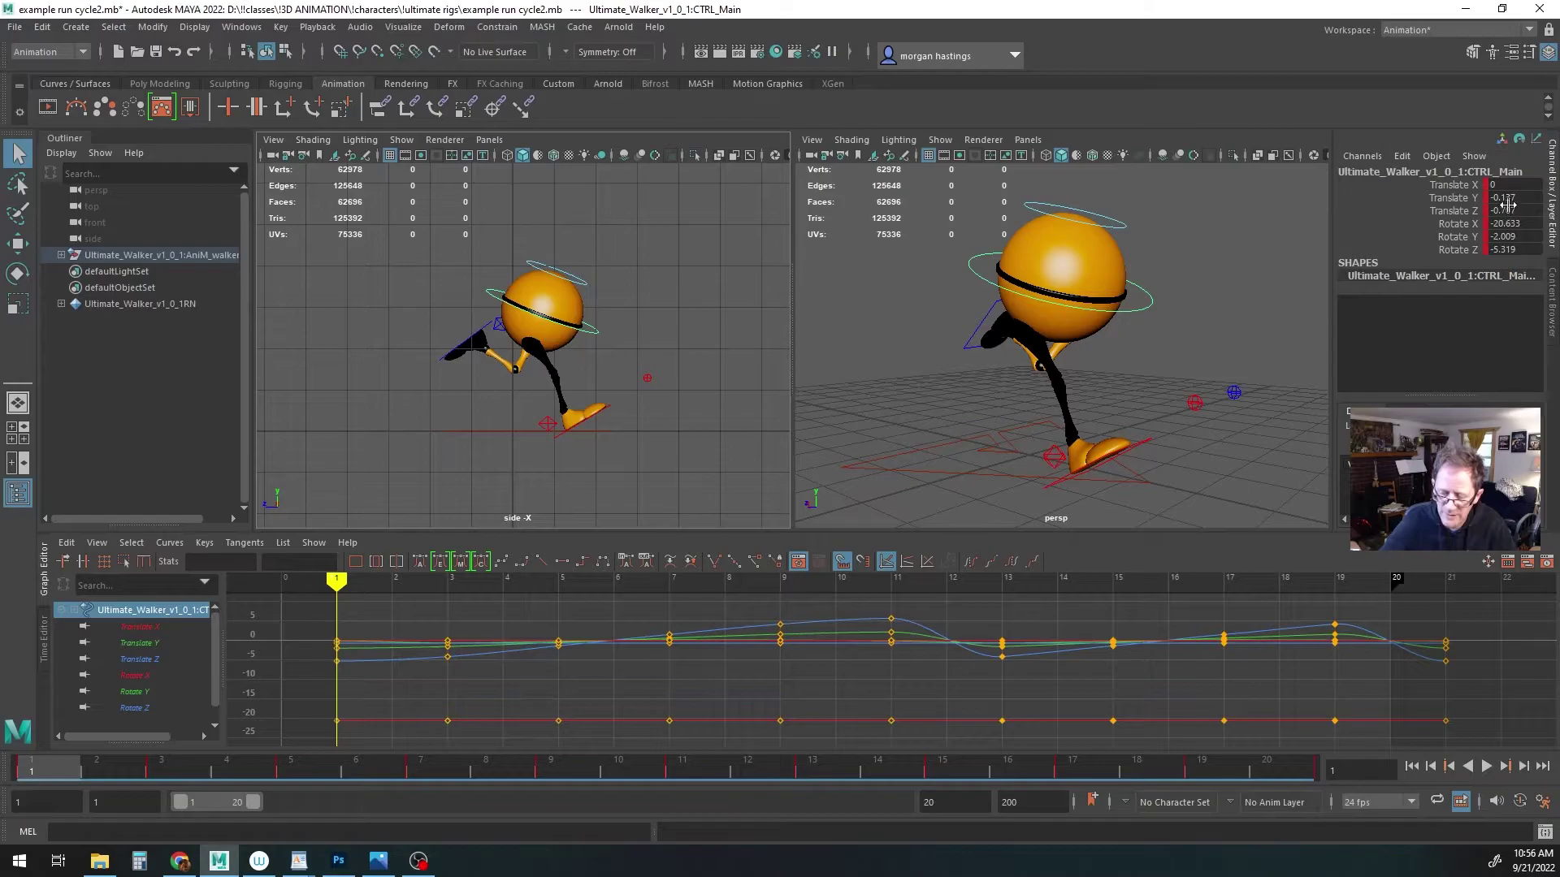
{"action": "left_click", "coordinate": [159, 627]}
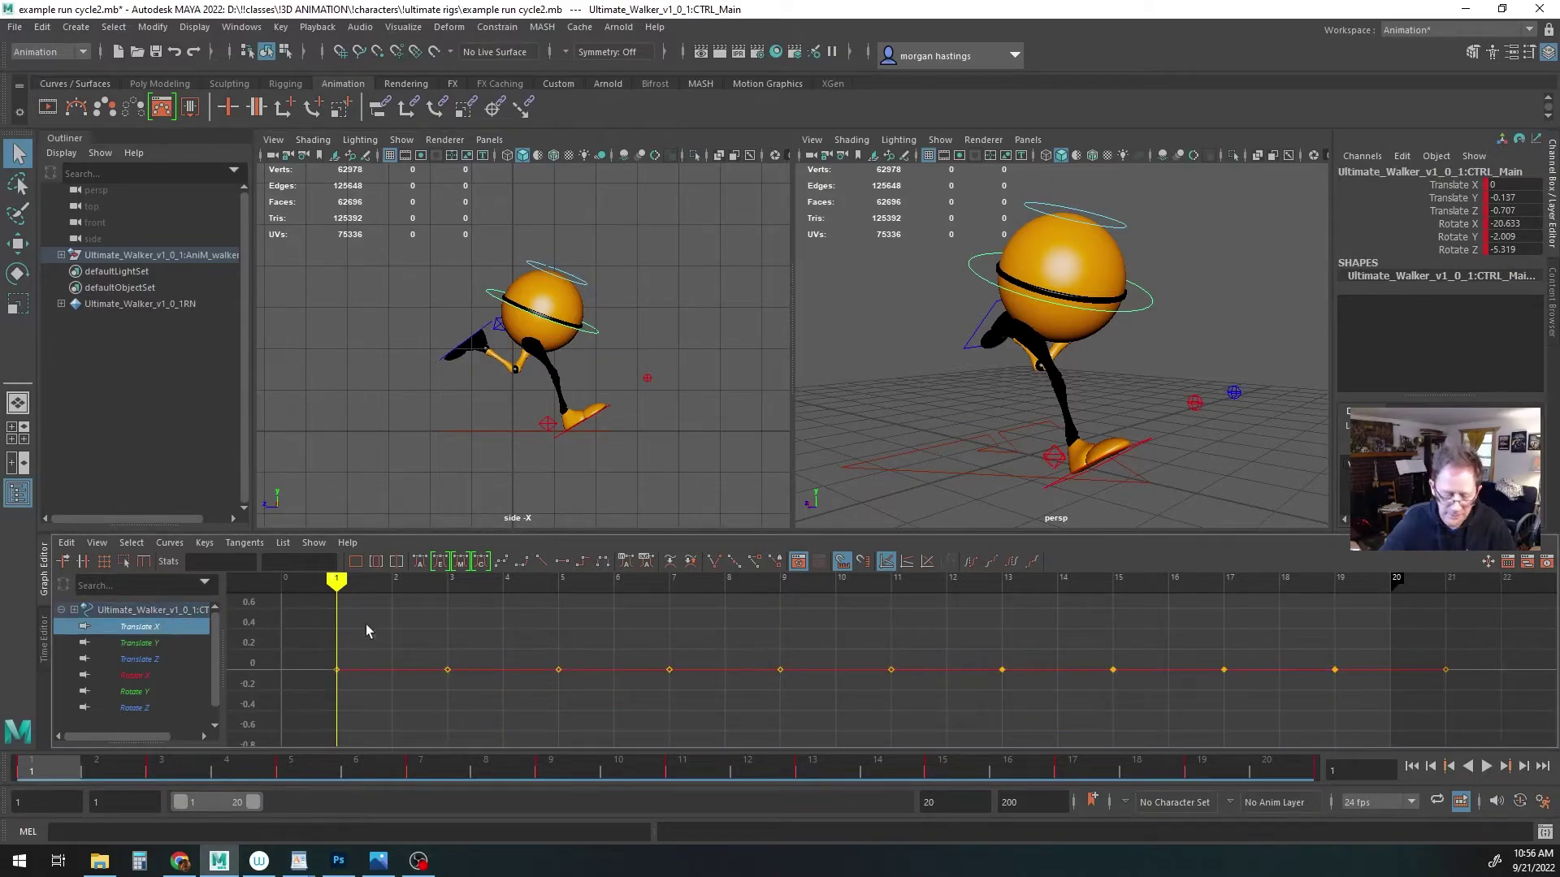
{"action": "left_click", "coordinate": [627, 332]}
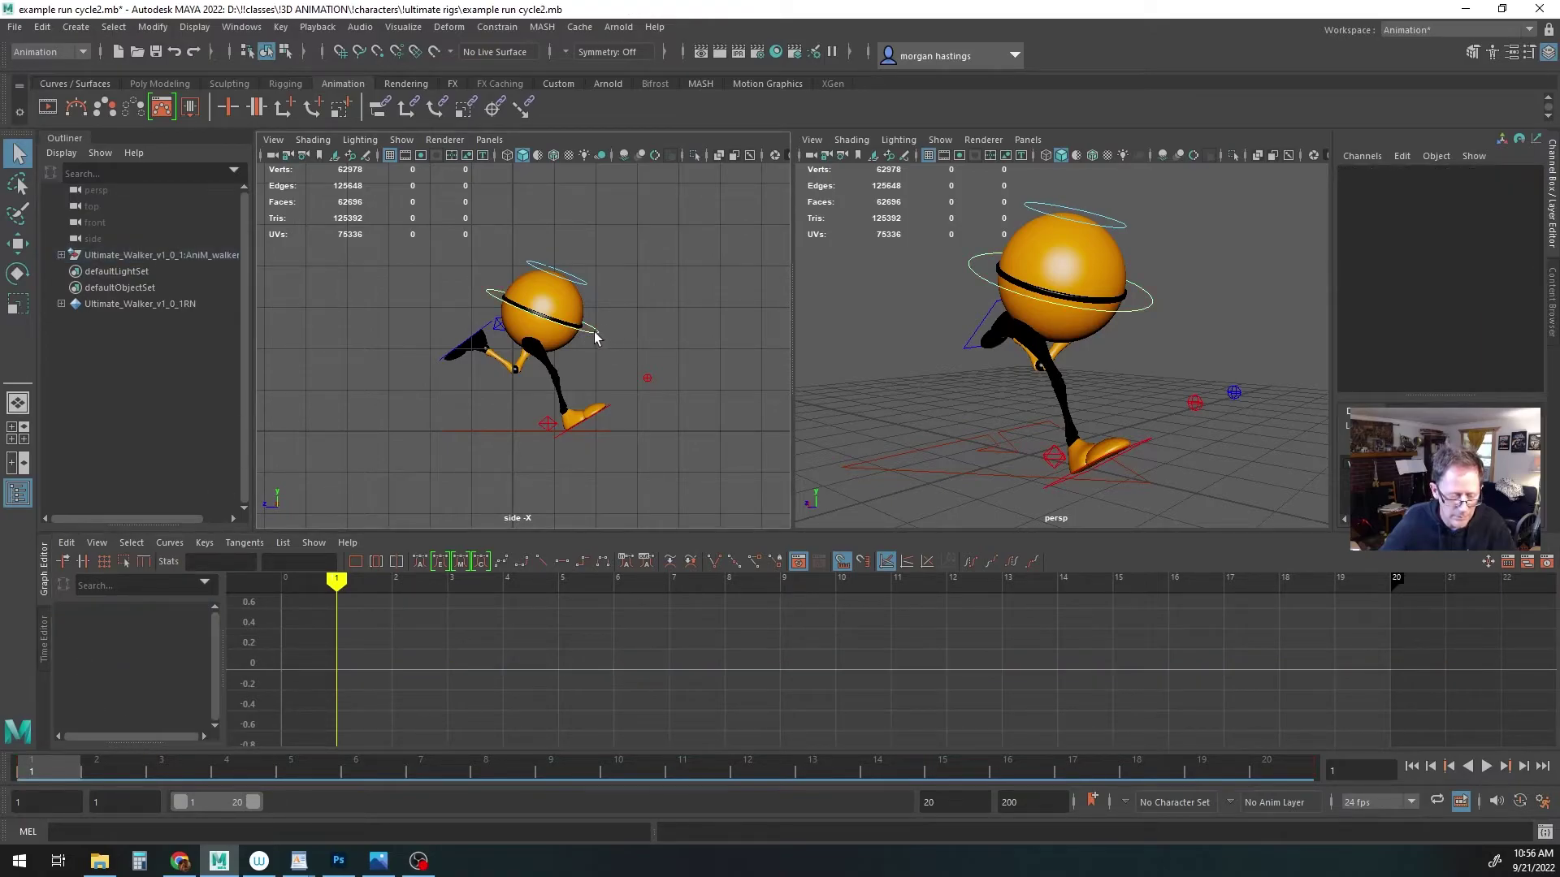
{"action": "left_click", "coordinate": [595, 336]}
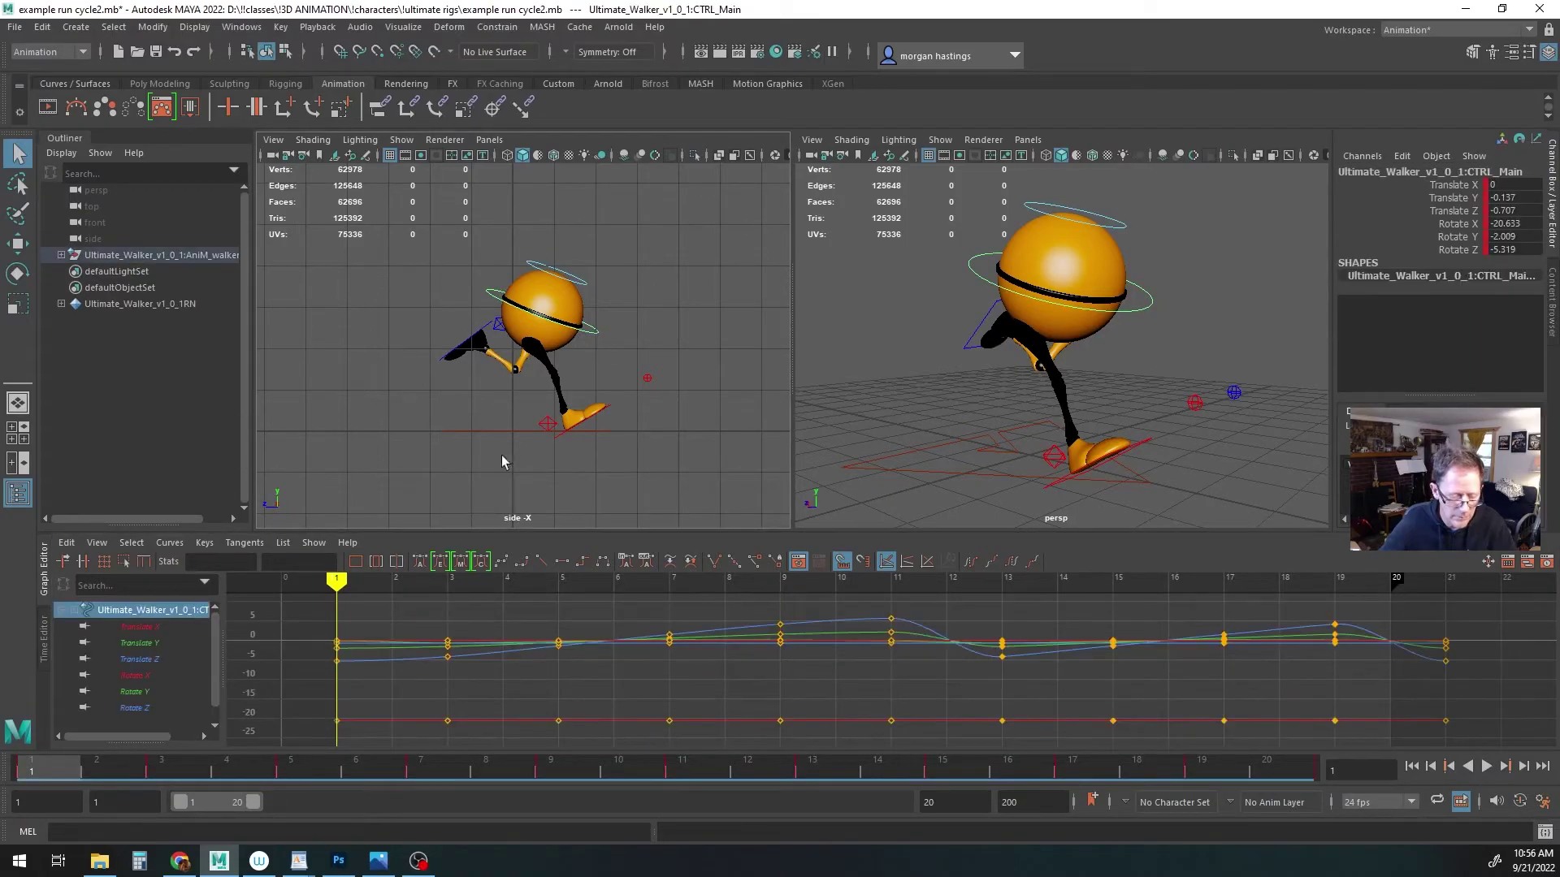
{"action": "left_click", "coordinate": [144, 643]}
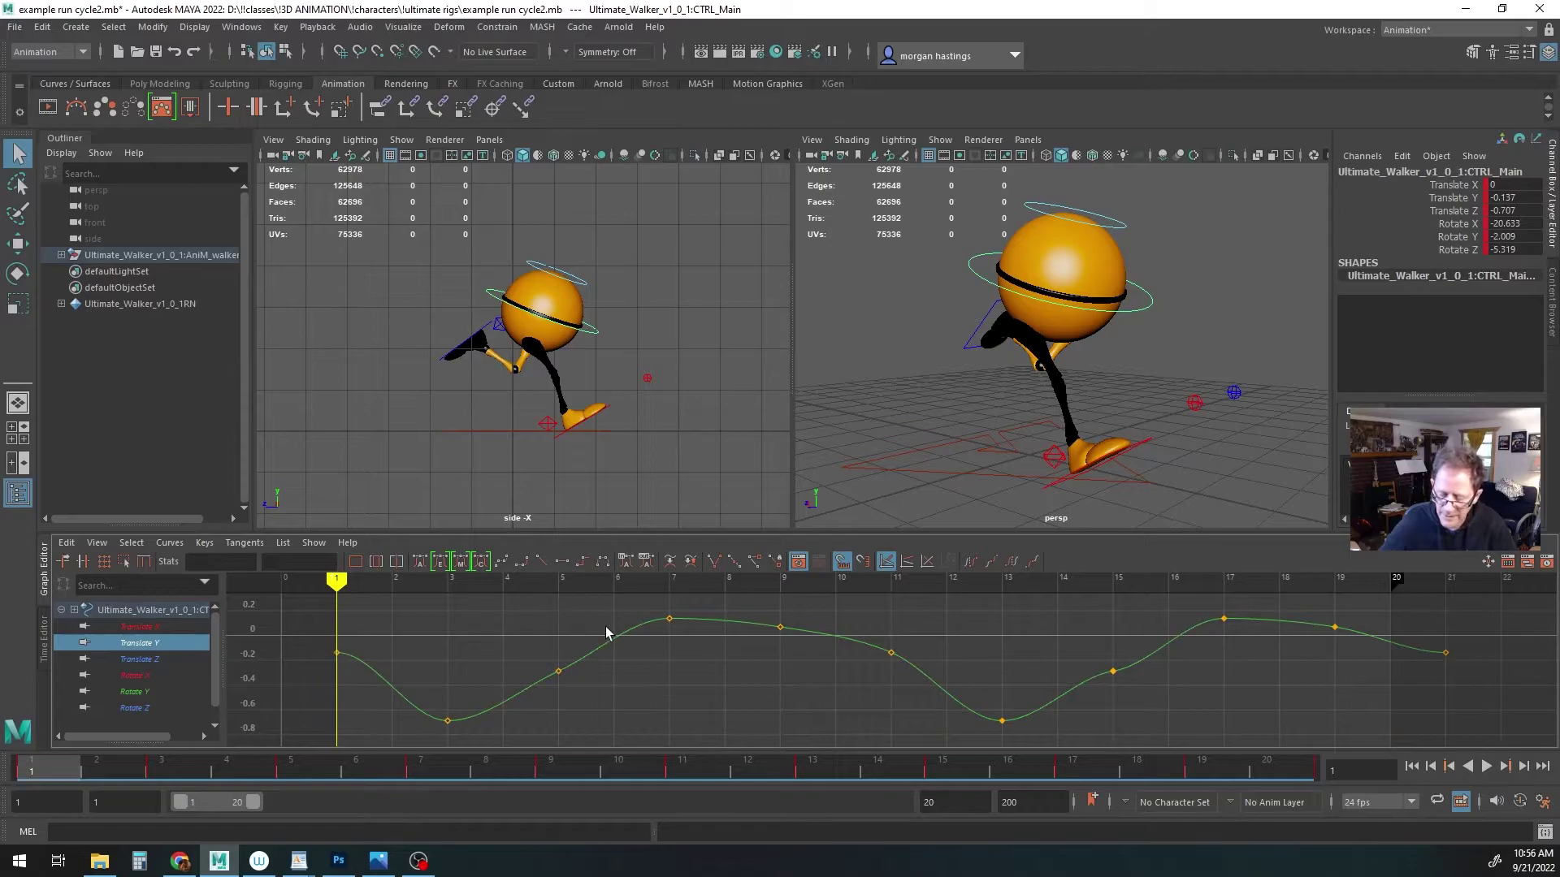
Delete the Translate Y keys at frames 5 and 15 on the main body control's curve
{"action": "key", "text": "alt+v"}
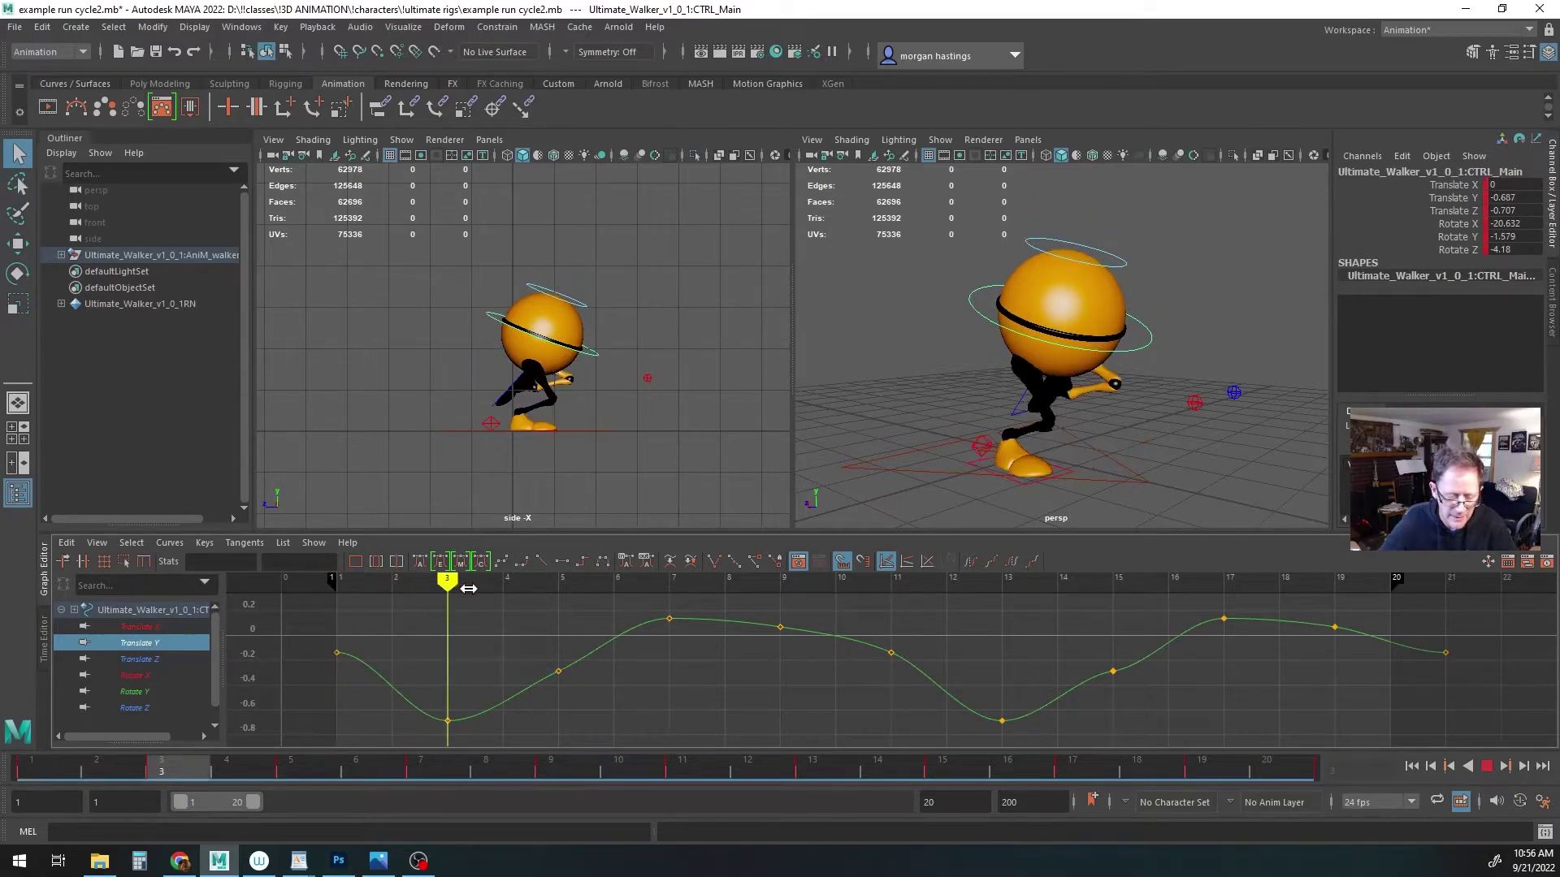
{"action": "mouse_move", "coordinate": [689, 598]}
{"action": "left_mouse_down"}
{"action": "mouse_move", "coordinate": [1439, 625]}
{"action": "mouse_move", "coordinate": [347, 605]}
{"action": "mouse_move", "coordinate": [559, 623]}
{"action": "mouse_move", "coordinate": [452, 630]}
{"action": "mouse_move", "coordinate": [559, 630]}
{"action": "mouse_move", "coordinate": [671, 718]}
{"action": "left_mouse_up"}
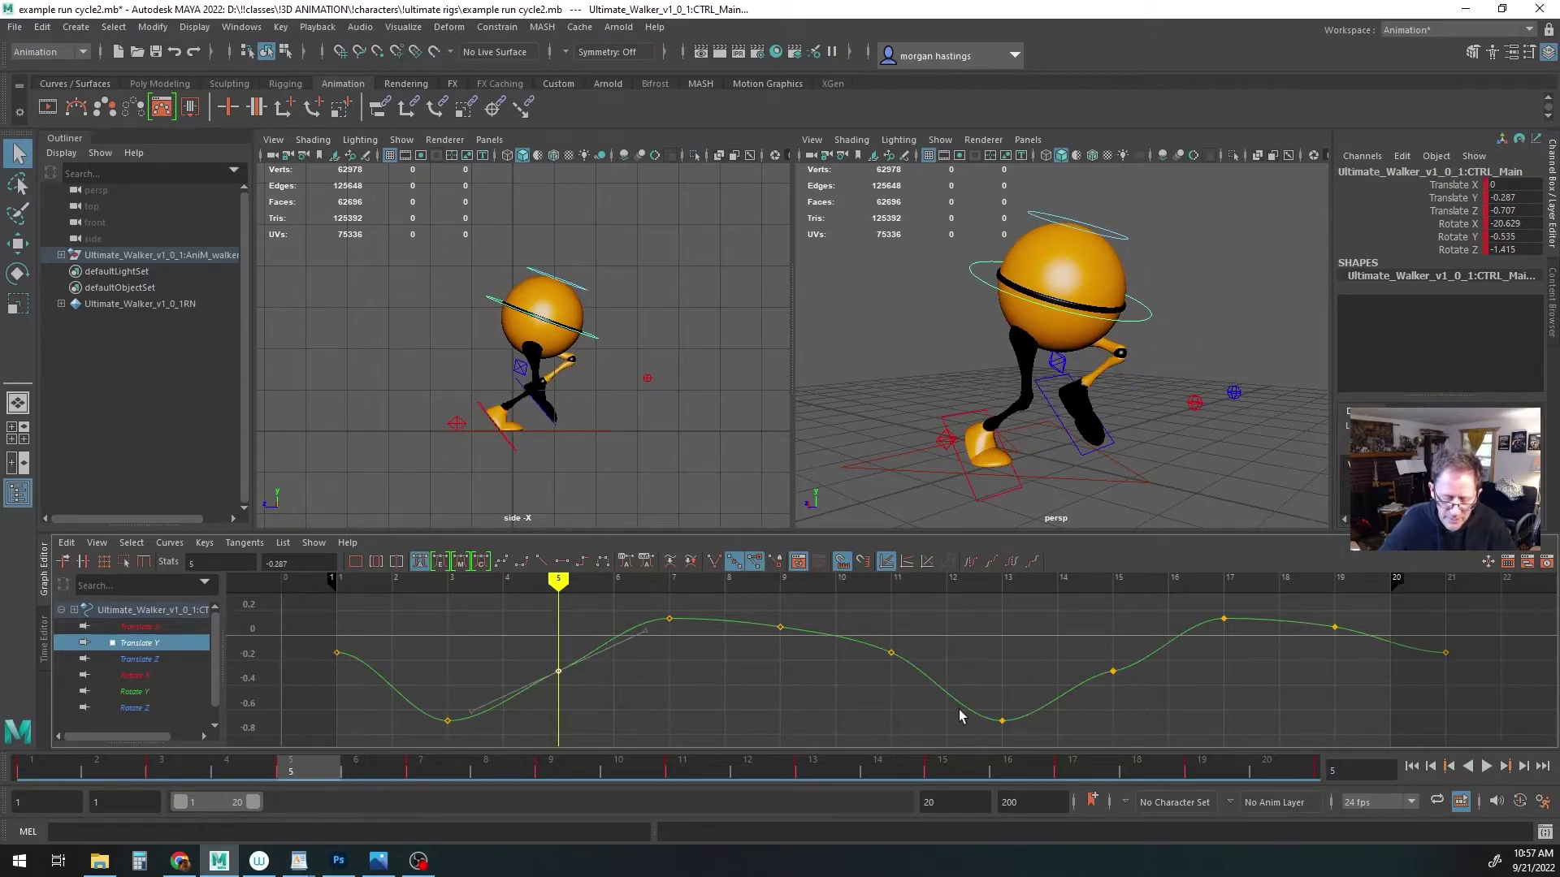
{"action": "left_click", "coordinate": [1113, 671], "text": "shift"}
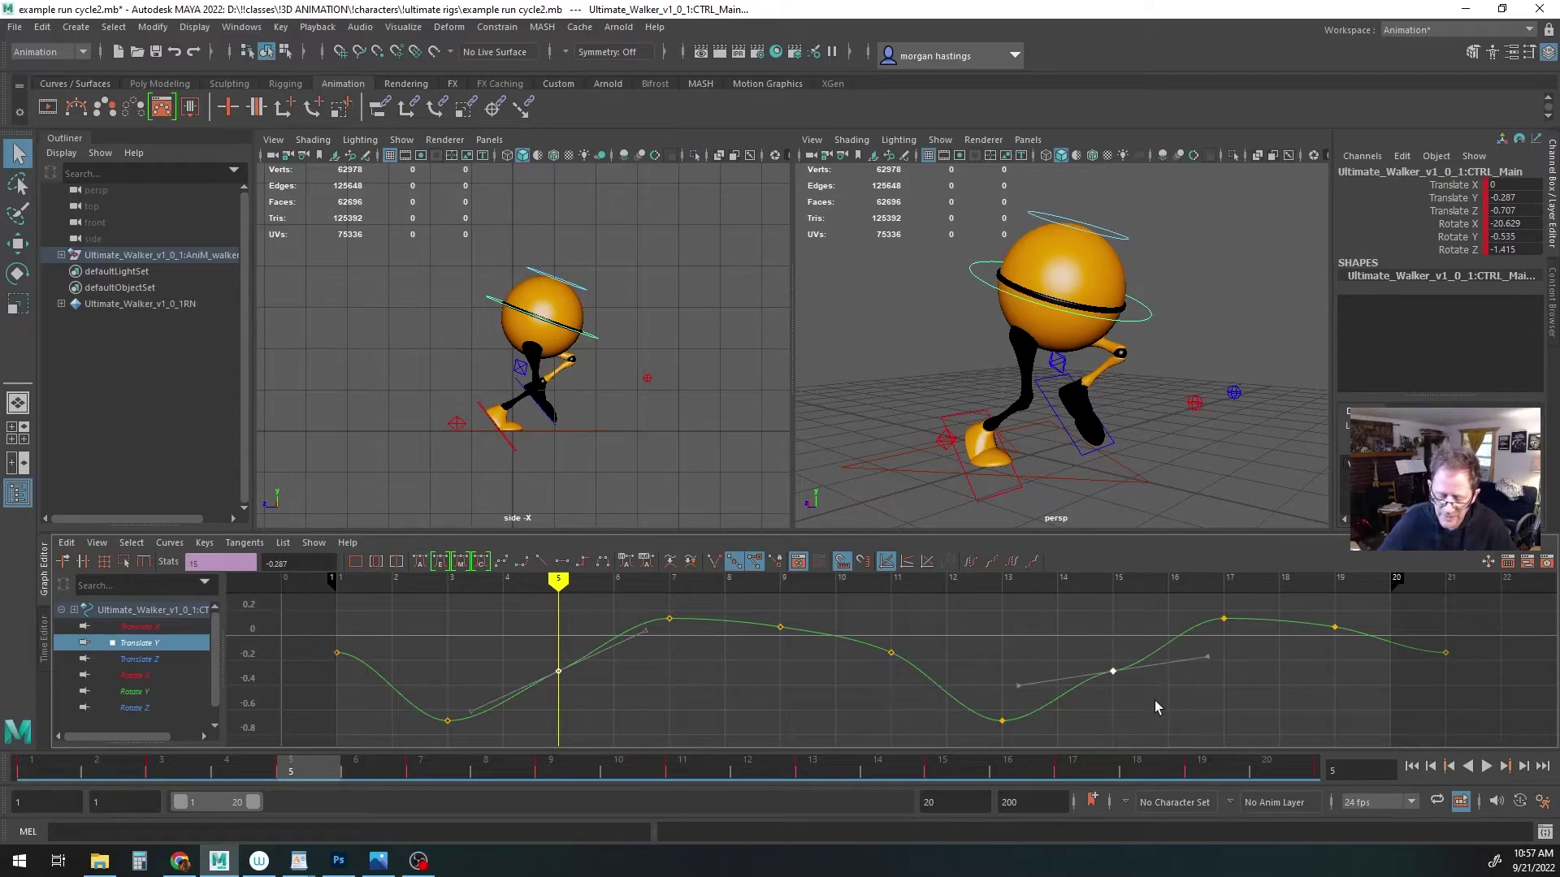
{"action": "key", "text": "Delete"}
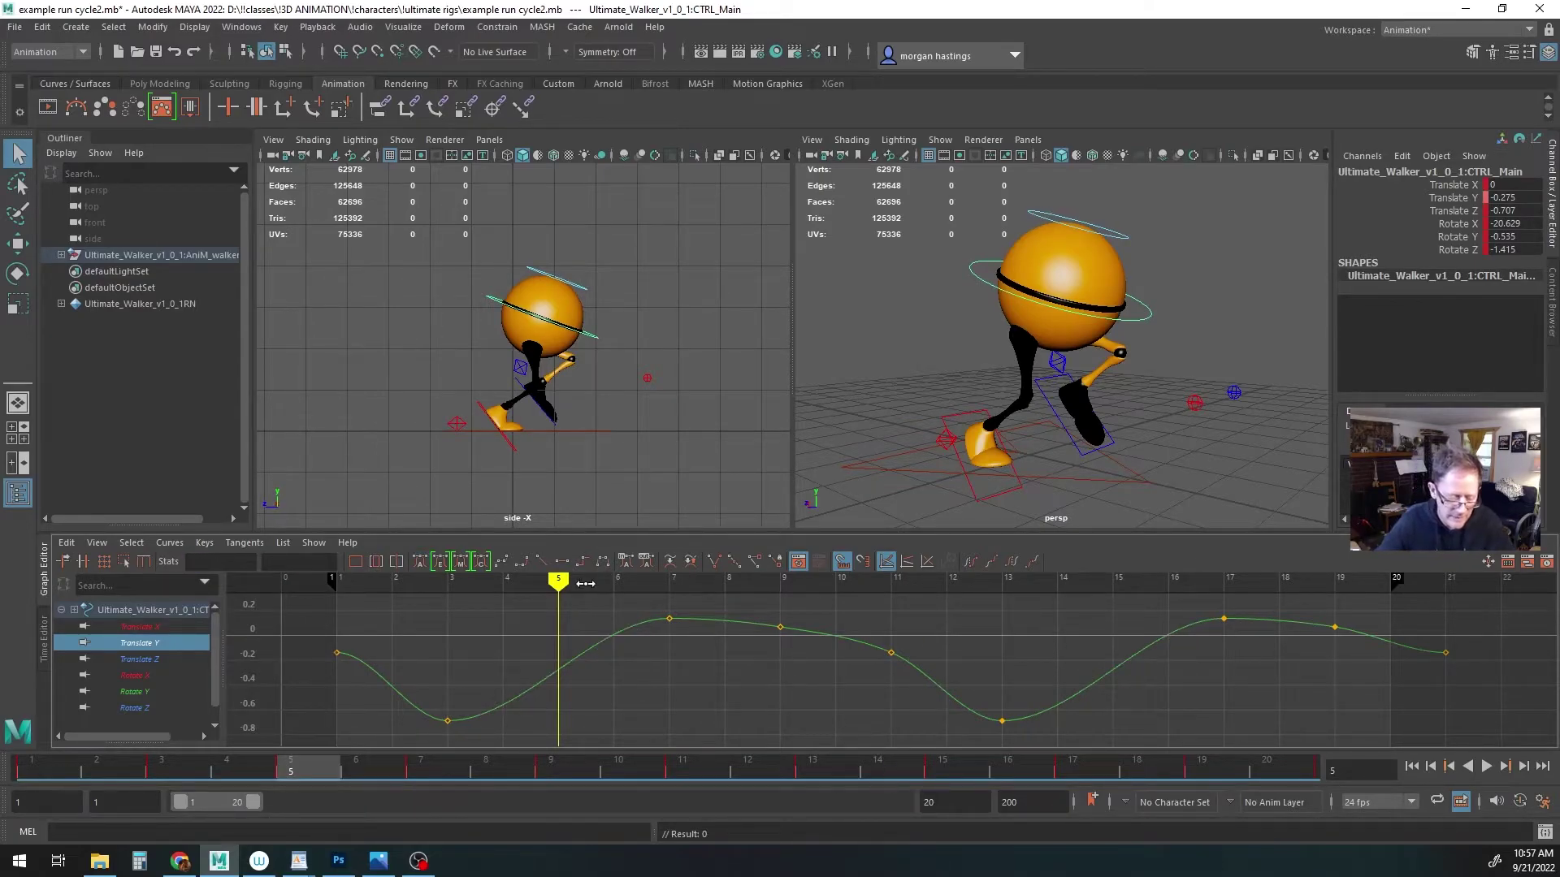
Review the motion up to frame 7 and delete the Translate Y keys at frames 9 and 11
{"action": "key", "text": "alt+v"}
{"action": "mouse_move", "coordinate": [452, 593]}
{"action": "left_mouse_down"}
{"action": "mouse_move", "coordinate": [630, 592]}
{"action": "mouse_move", "coordinate": [981, 639]}
{"action": "mouse_move", "coordinate": [690, 614]}
{"action": "mouse_move", "coordinate": [1010, 647]}
{"action": "mouse_move", "coordinate": [679, 617]}
{"action": "left_mouse_up"}
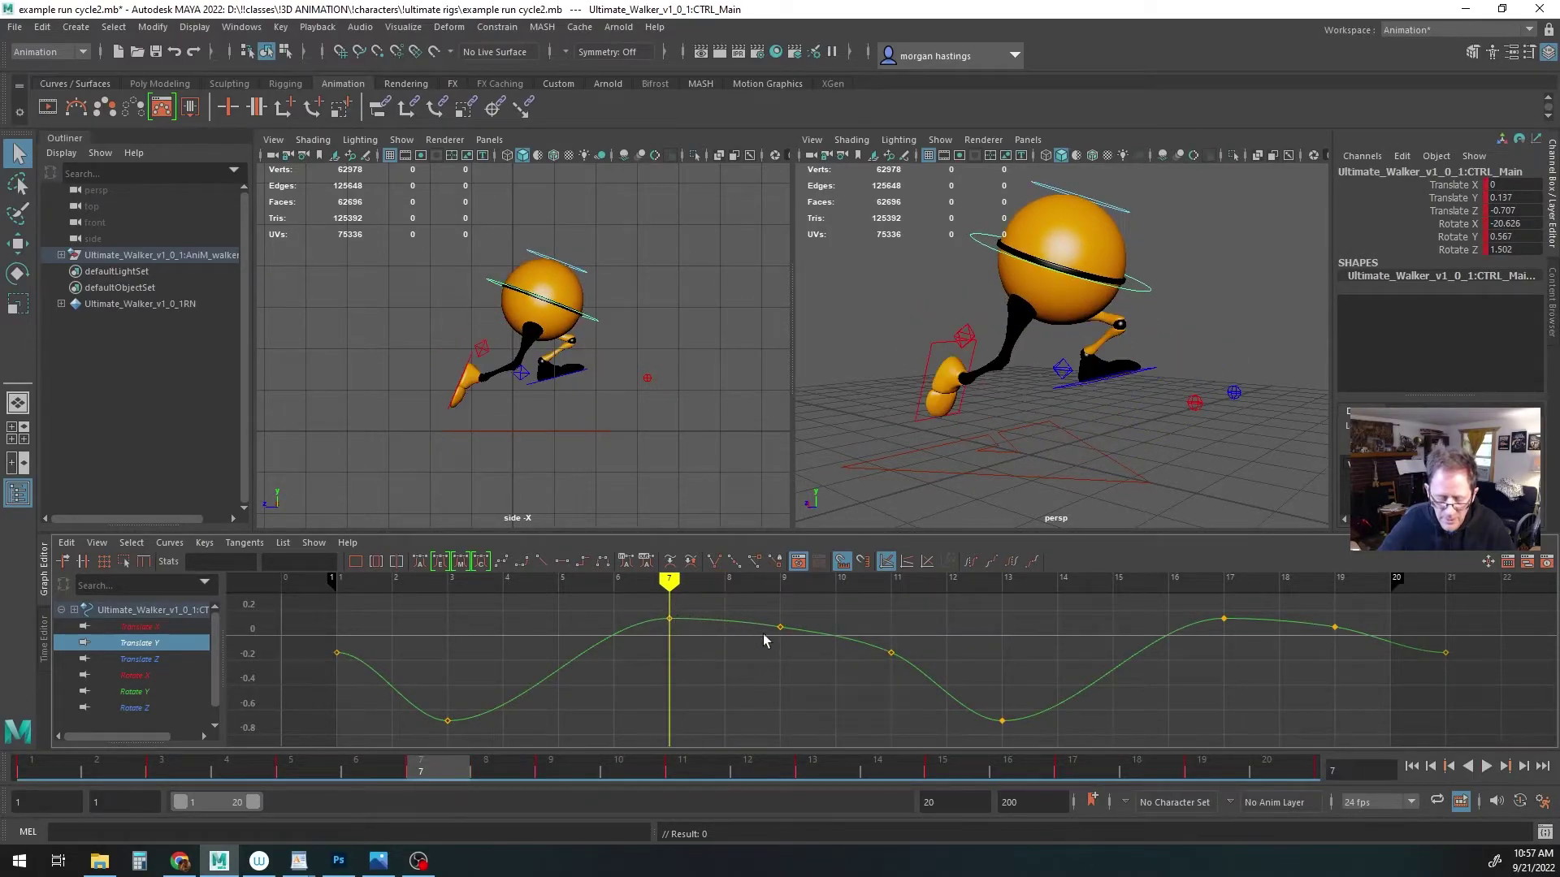
{"action": "left_click", "coordinate": [891, 653]}
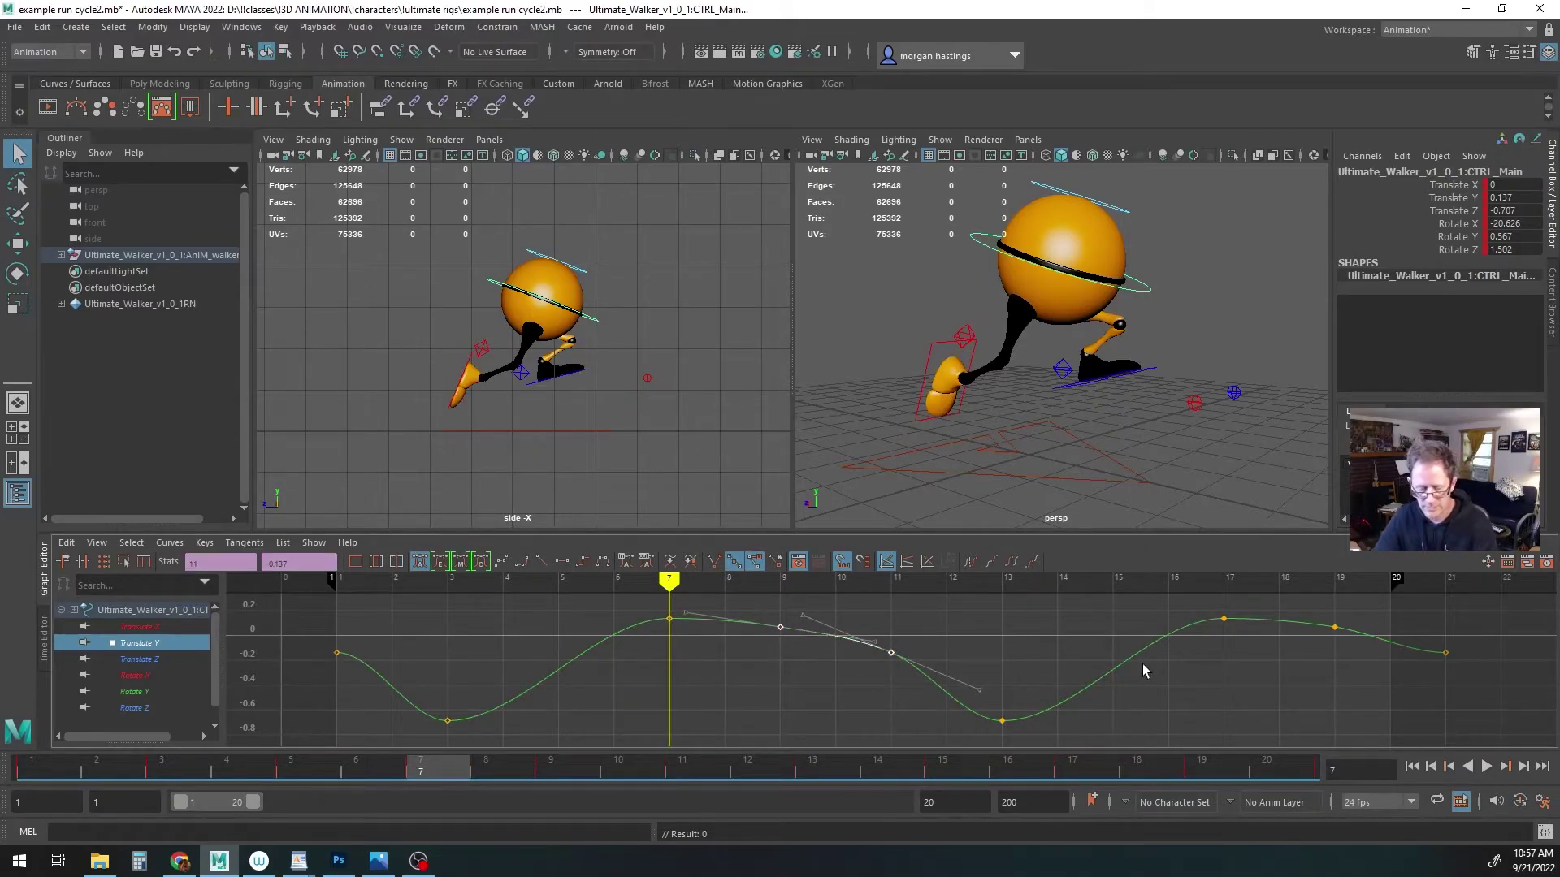
{"action": "key", "text": "Delete"}
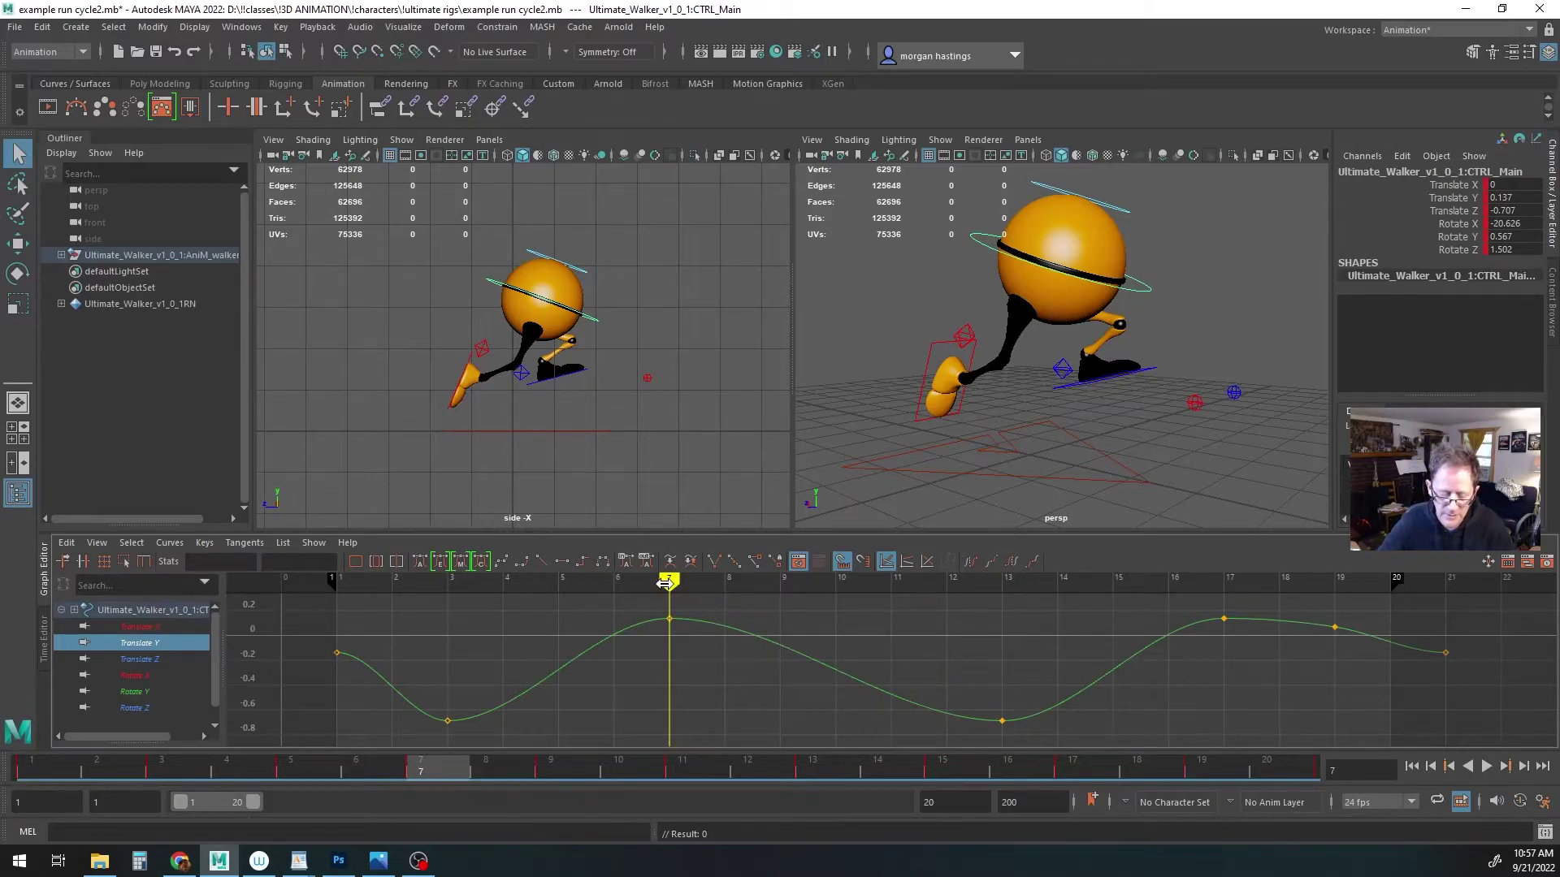
Delete the Translate Y key at frame 19 and play back the smoothed body motion
{"action": "key", "text": "alt+v"}
{"action": "mouse_move", "coordinate": [594, 591]}
{"action": "left_mouse_down"}
{"action": "mouse_move", "coordinate": [1013, 626]}
{"action": "mouse_move", "coordinate": [388, 592]}
{"action": "mouse_move", "coordinate": [999, 621]}
{"action": "mouse_move", "coordinate": [339, 608]}
{"action": "left_mouse_up"}
{"action": "left_click", "coordinate": [1335, 627]}
{"action": "key", "text": "Delete"}
{"action": "key", "text": "alt+v"}
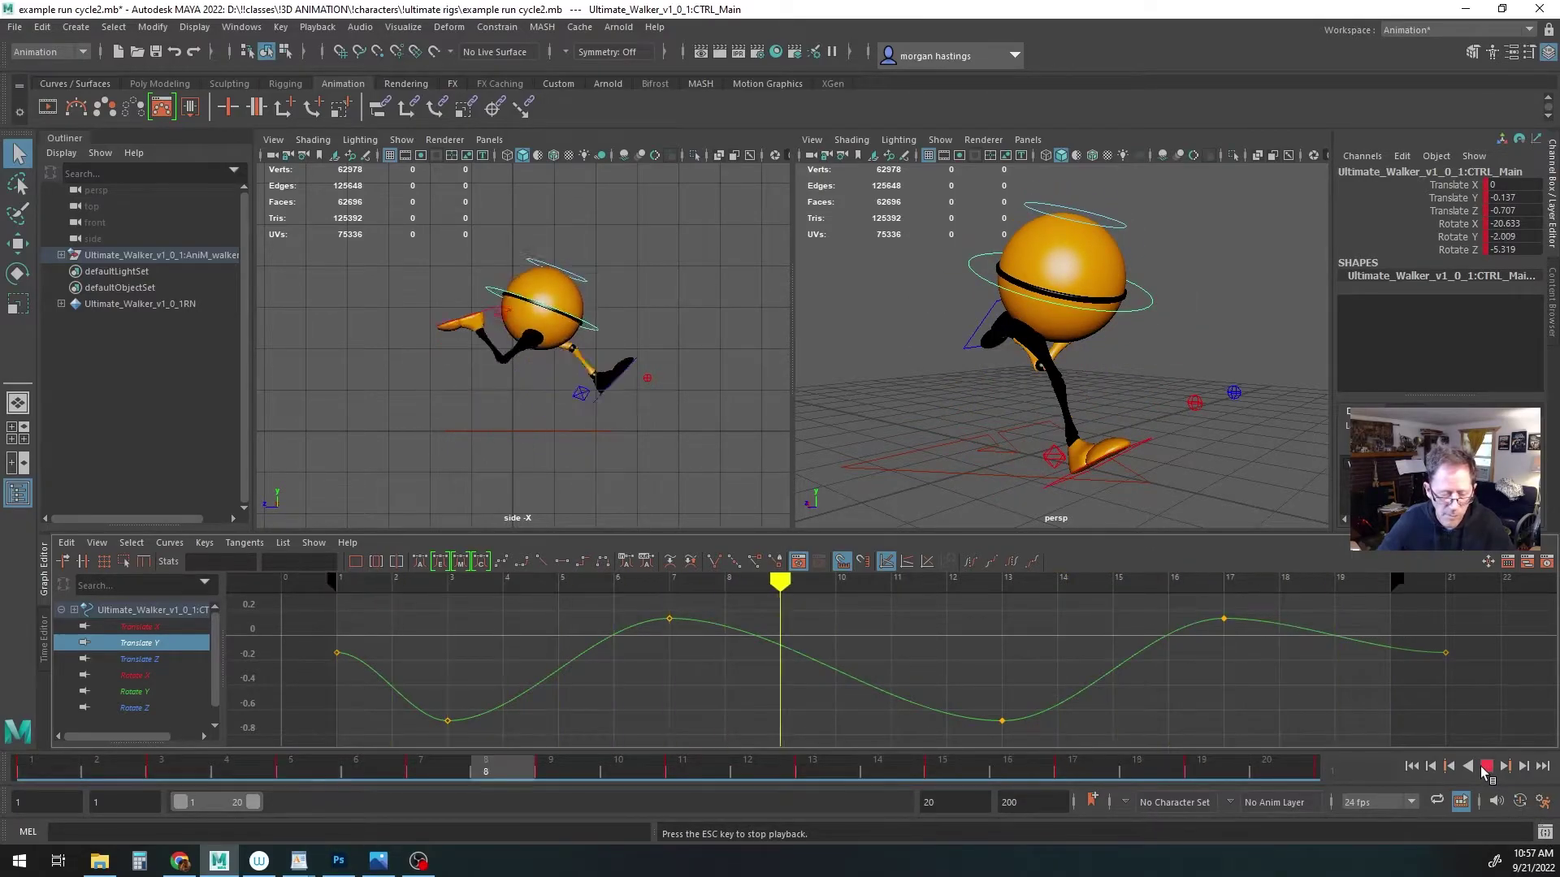
{"action": "left_click", "coordinate": [1485, 772]}
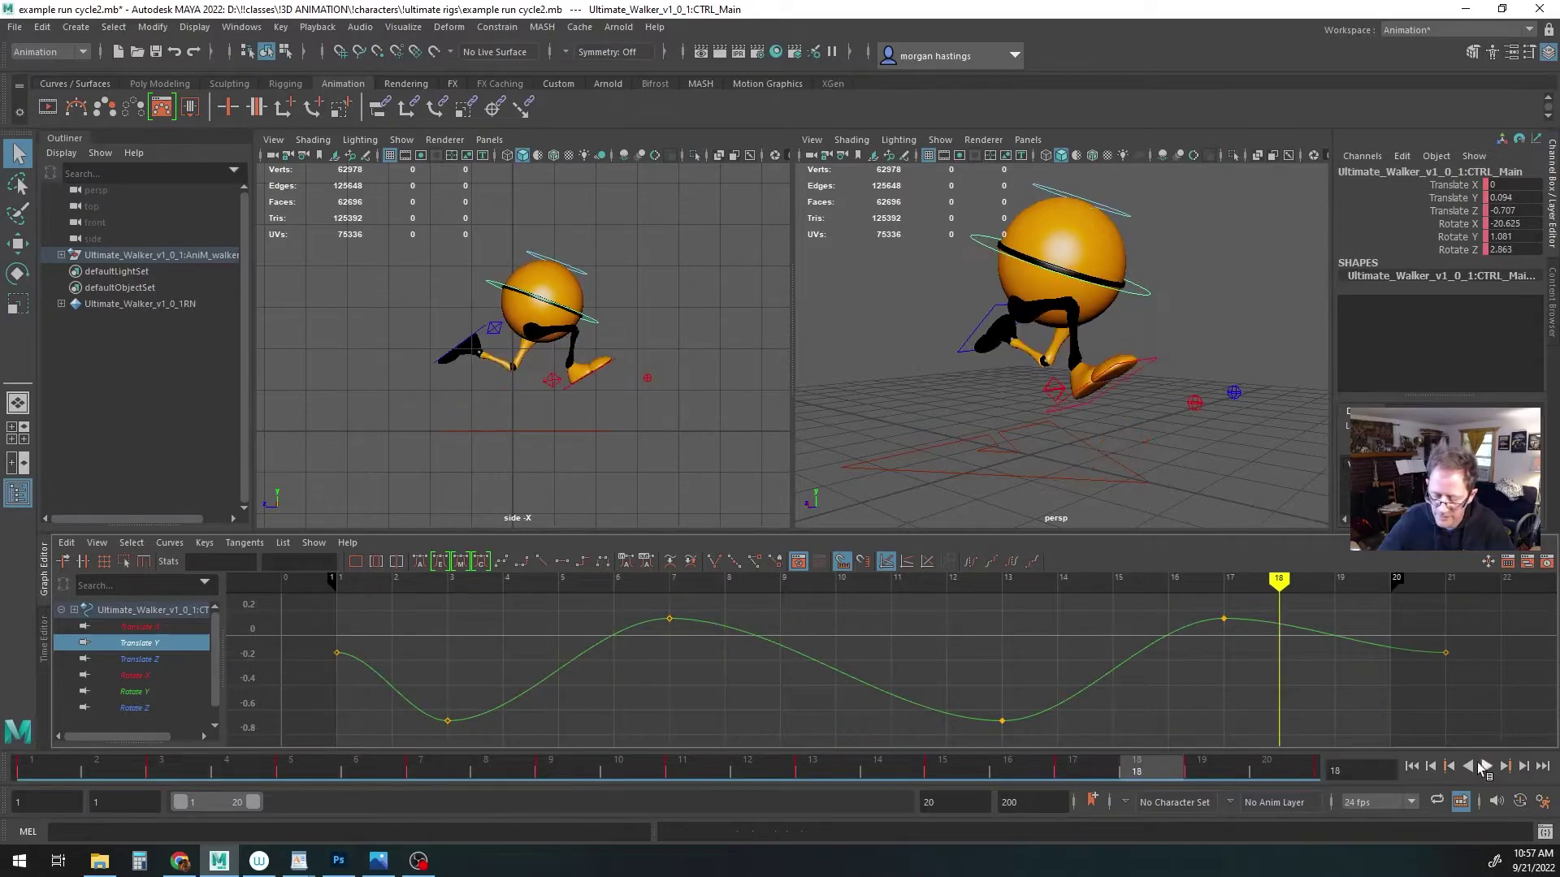
Examine the main body control's Rotate X, Rotate Y and Rotate Z curves, together and individually
{"action": "left_click", "coordinate": [140, 678]}
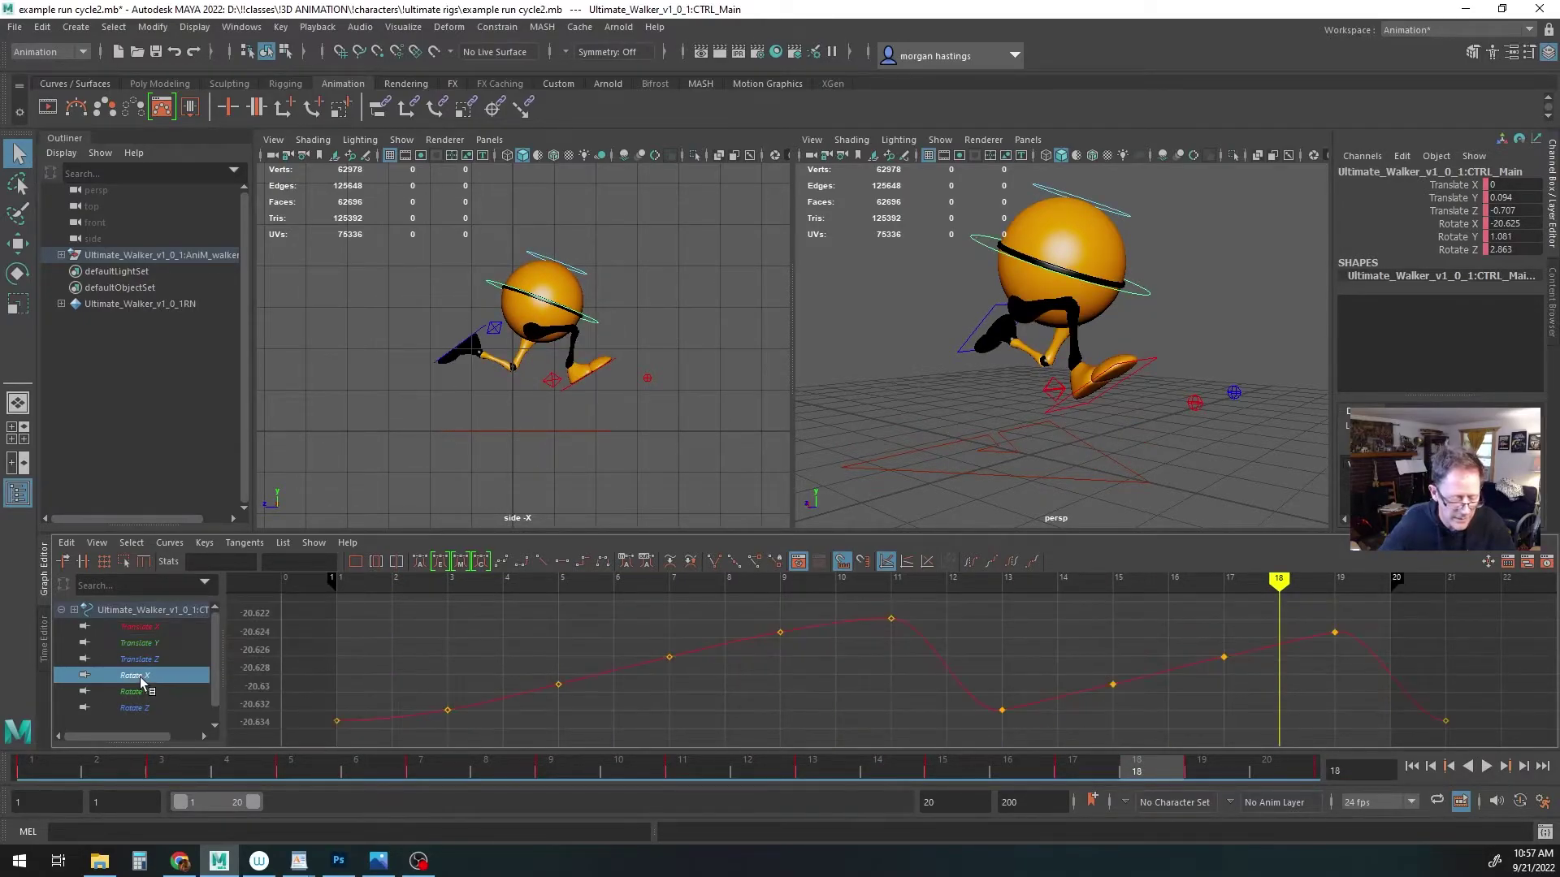
{"action": "left_click", "coordinate": [147, 708], "text": "shift"}
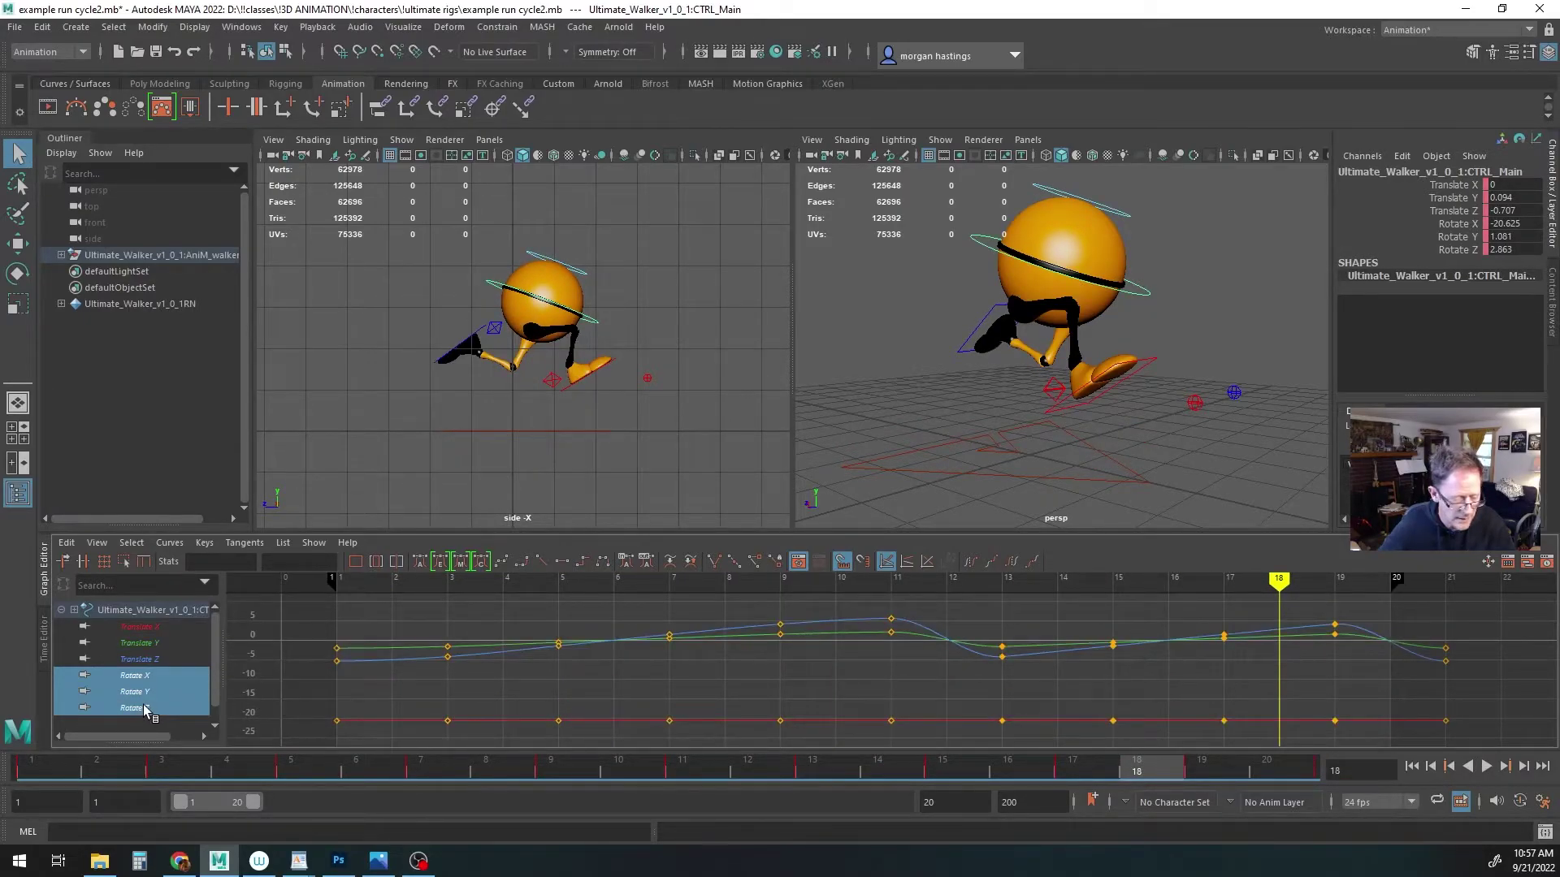
{"action": "left_click", "coordinate": [143, 706]}
{"action": "left_click", "coordinate": [144, 691]}
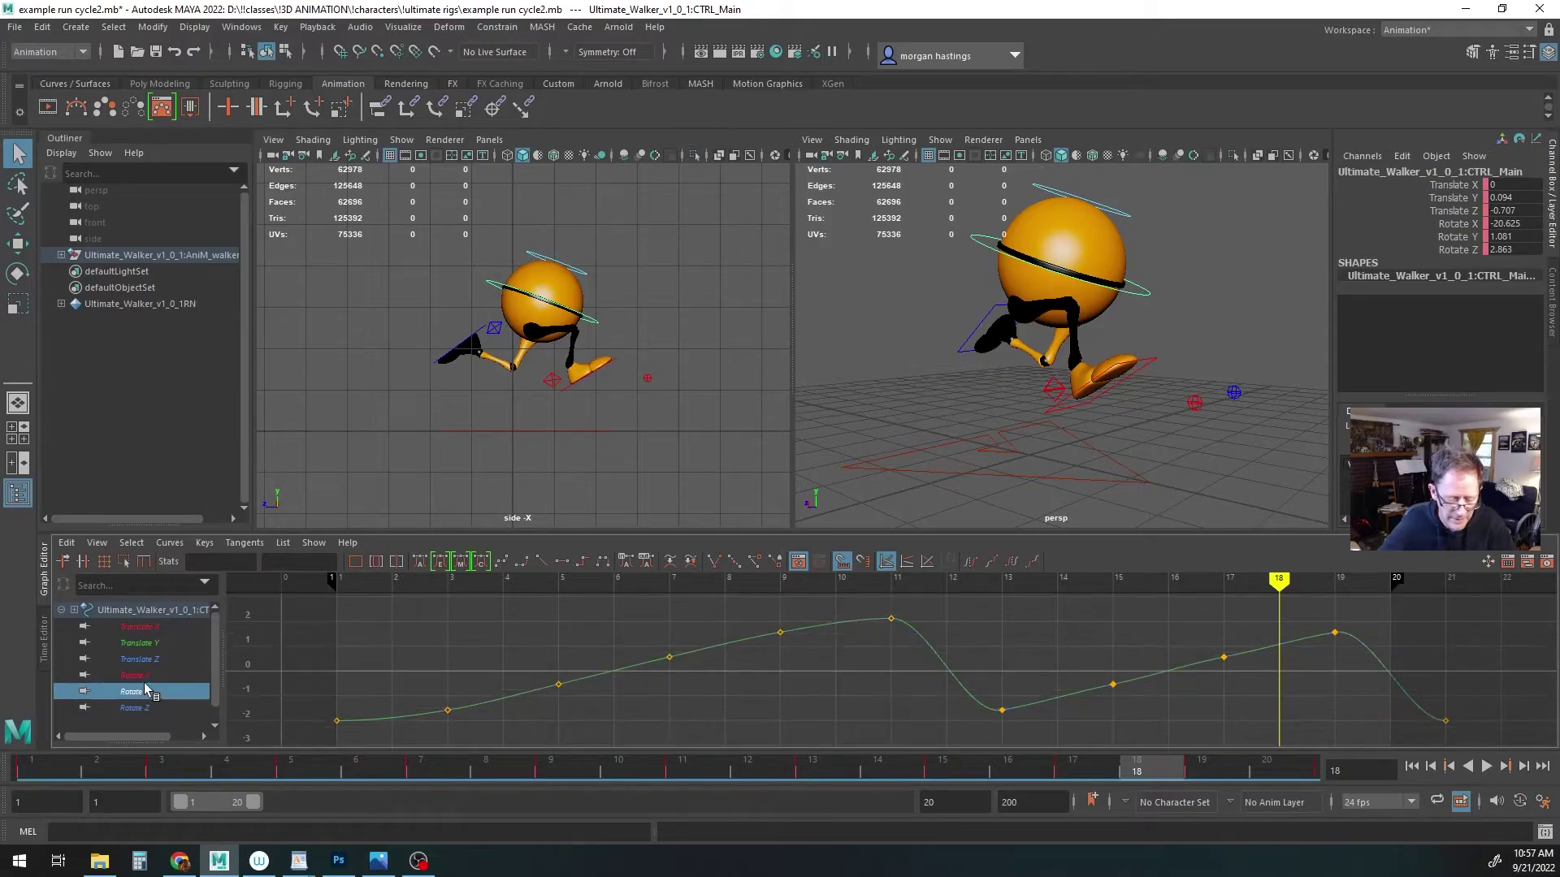
{"action": "left_click", "coordinate": [145, 678]}
{"action": "left_click", "coordinate": [147, 708], "text": "shift"}
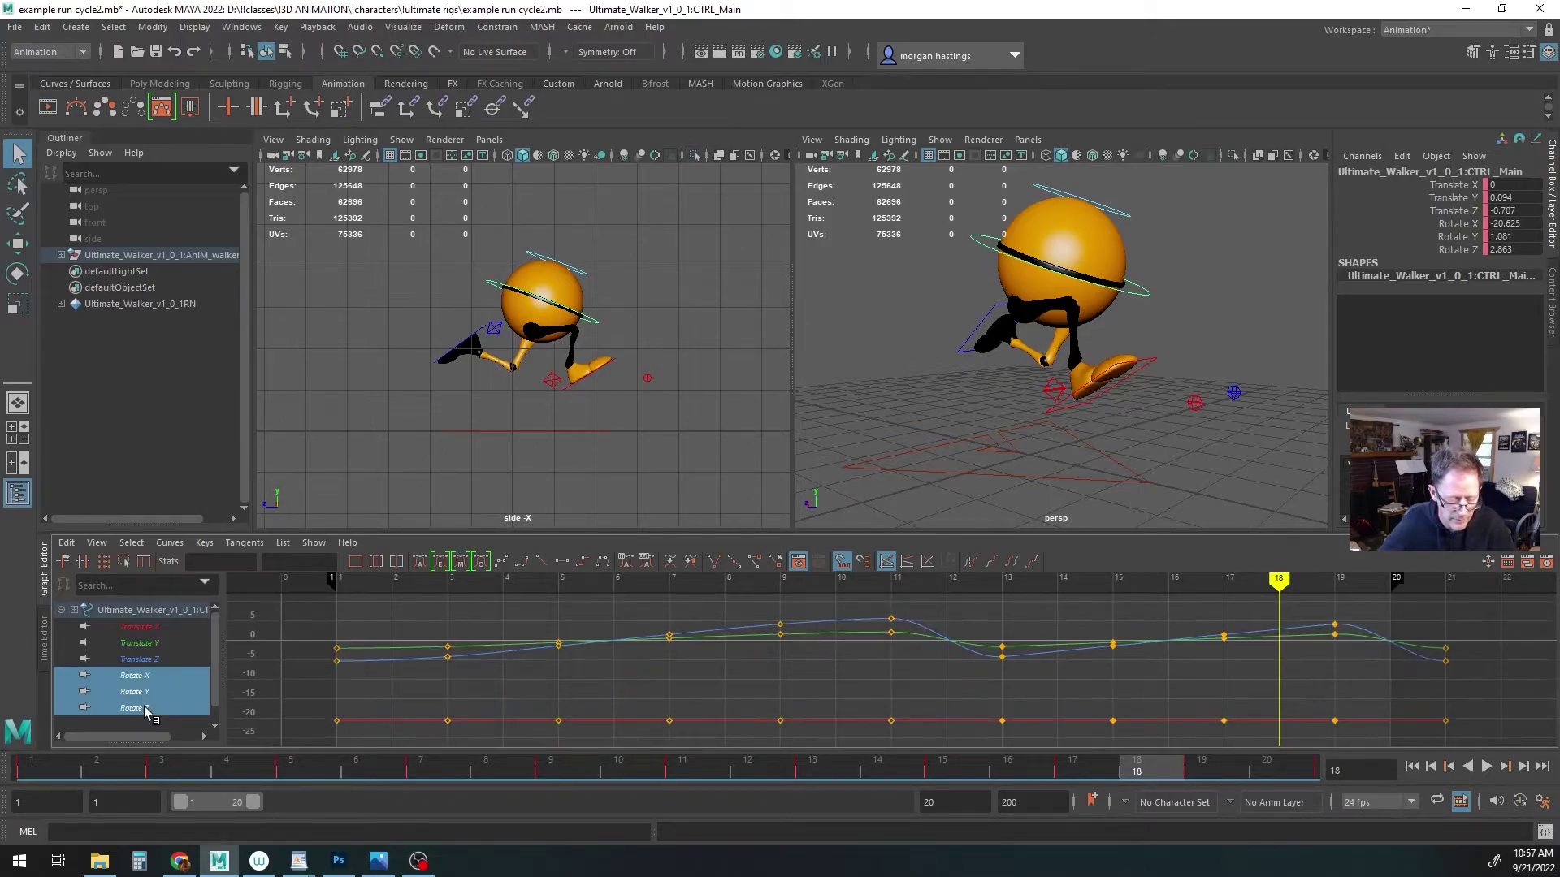
{"action": "left_click", "coordinate": [145, 708]}
{"action": "left_click", "coordinate": [142, 679], "text": "shift"}
{"action": "left_click", "coordinate": [141, 680]}
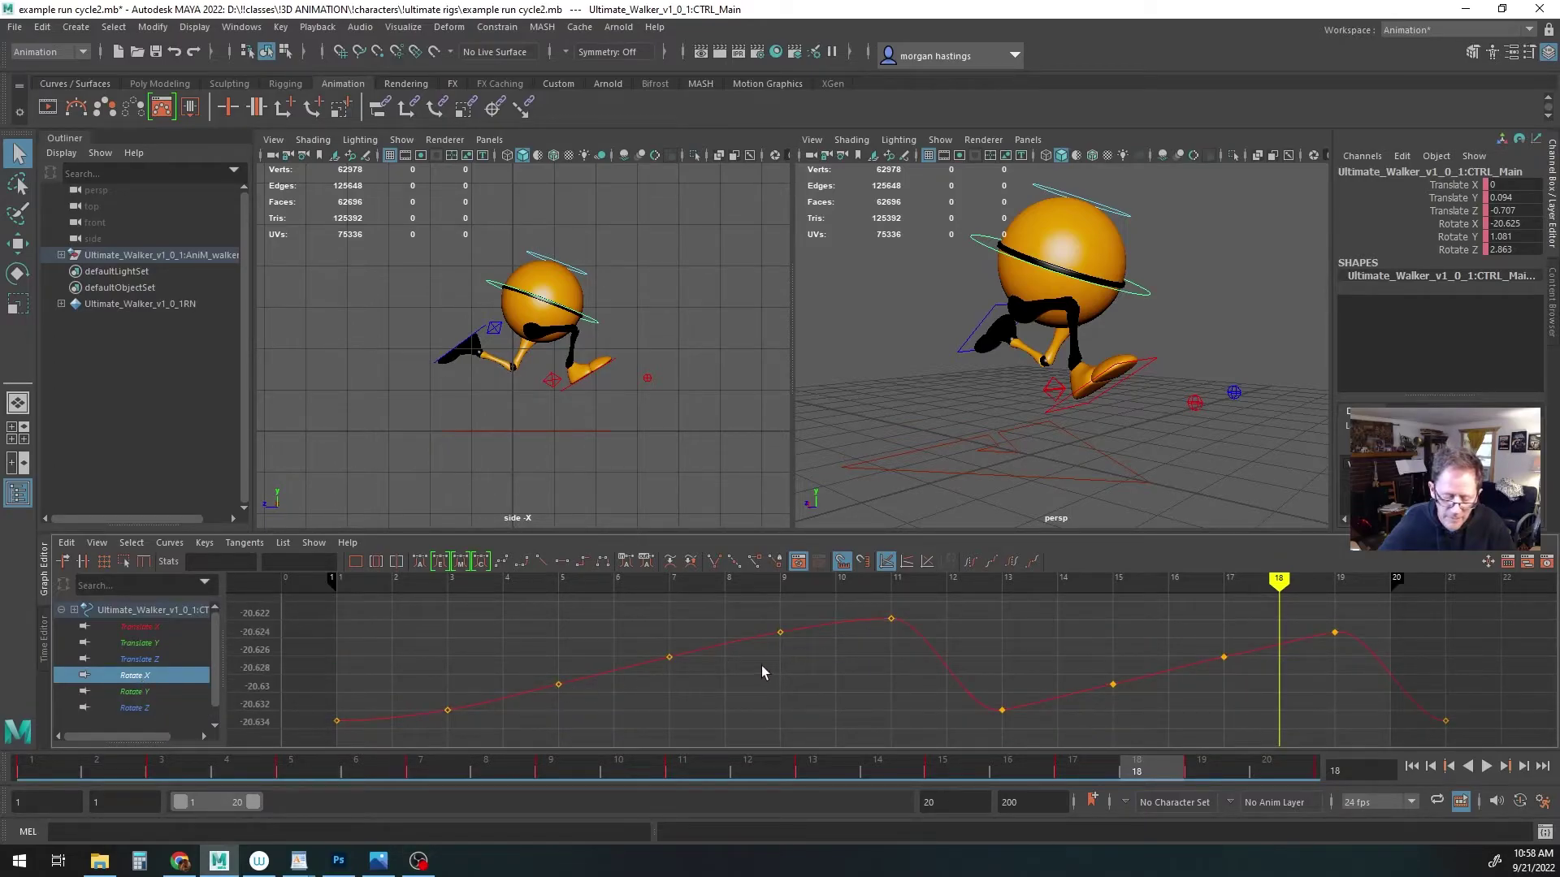
Delete the main control's Rotate X keys at frames 3, 5, 7, 9, 13, 15, 17 and 19
{"action": "left_click_drag", "start_coordinate": [980, 591], "coordinate": [336, 585]}
{"action": "left_click_drag", "start_coordinate": [424, 614], "coordinate": [831, 735]}
{"action": "left_click", "coordinate": [778, 632]}
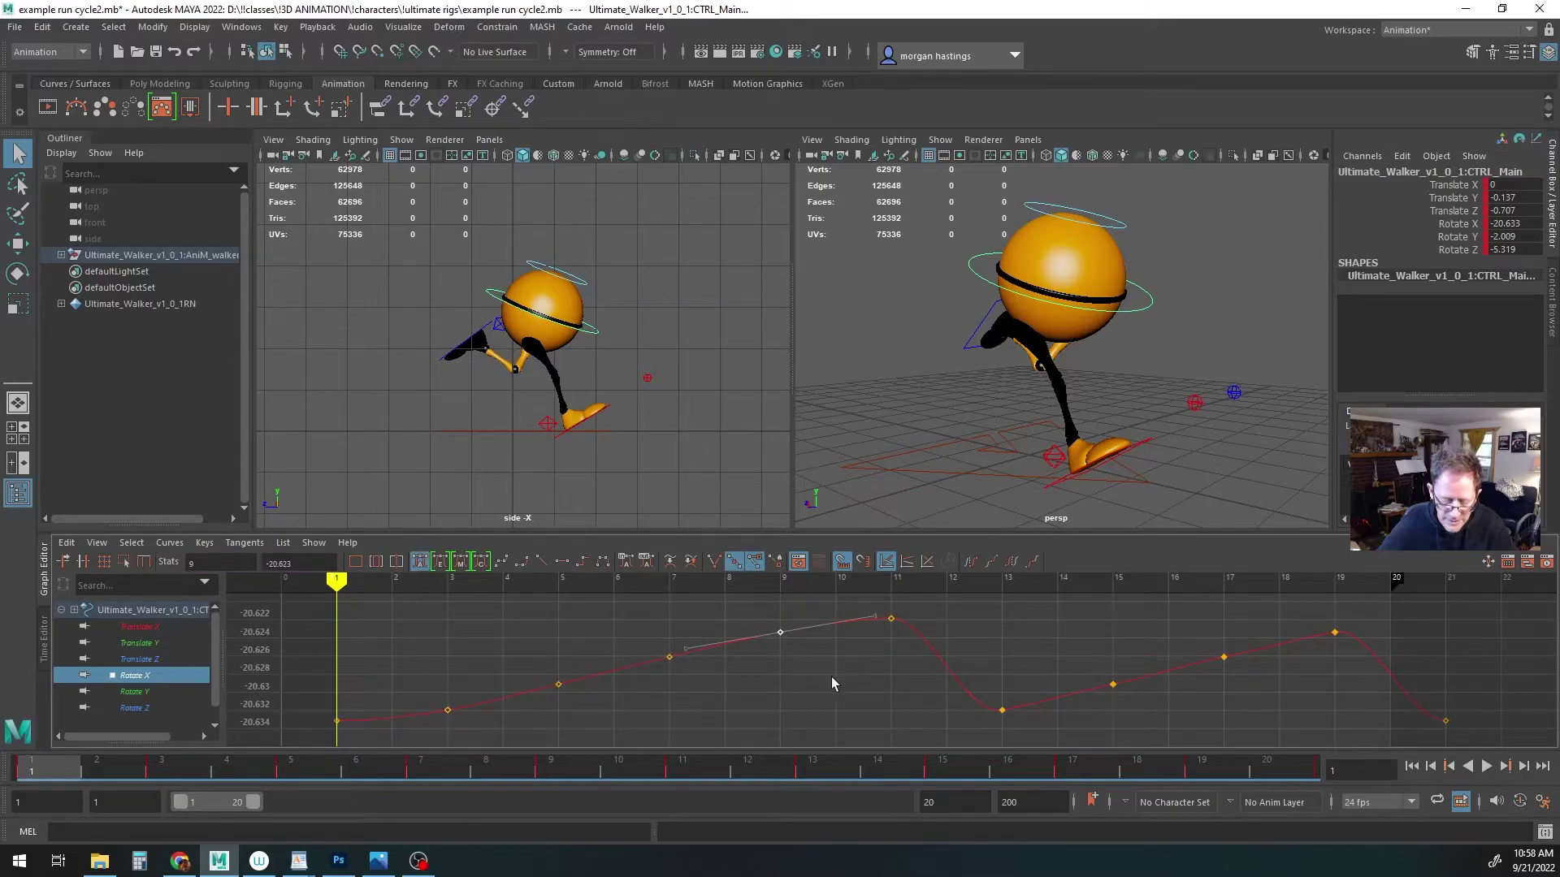
{"action": "left_click", "coordinate": [676, 766]}
{"action": "left_click_drag", "start_coordinate": [403, 613], "coordinate": [816, 728]}
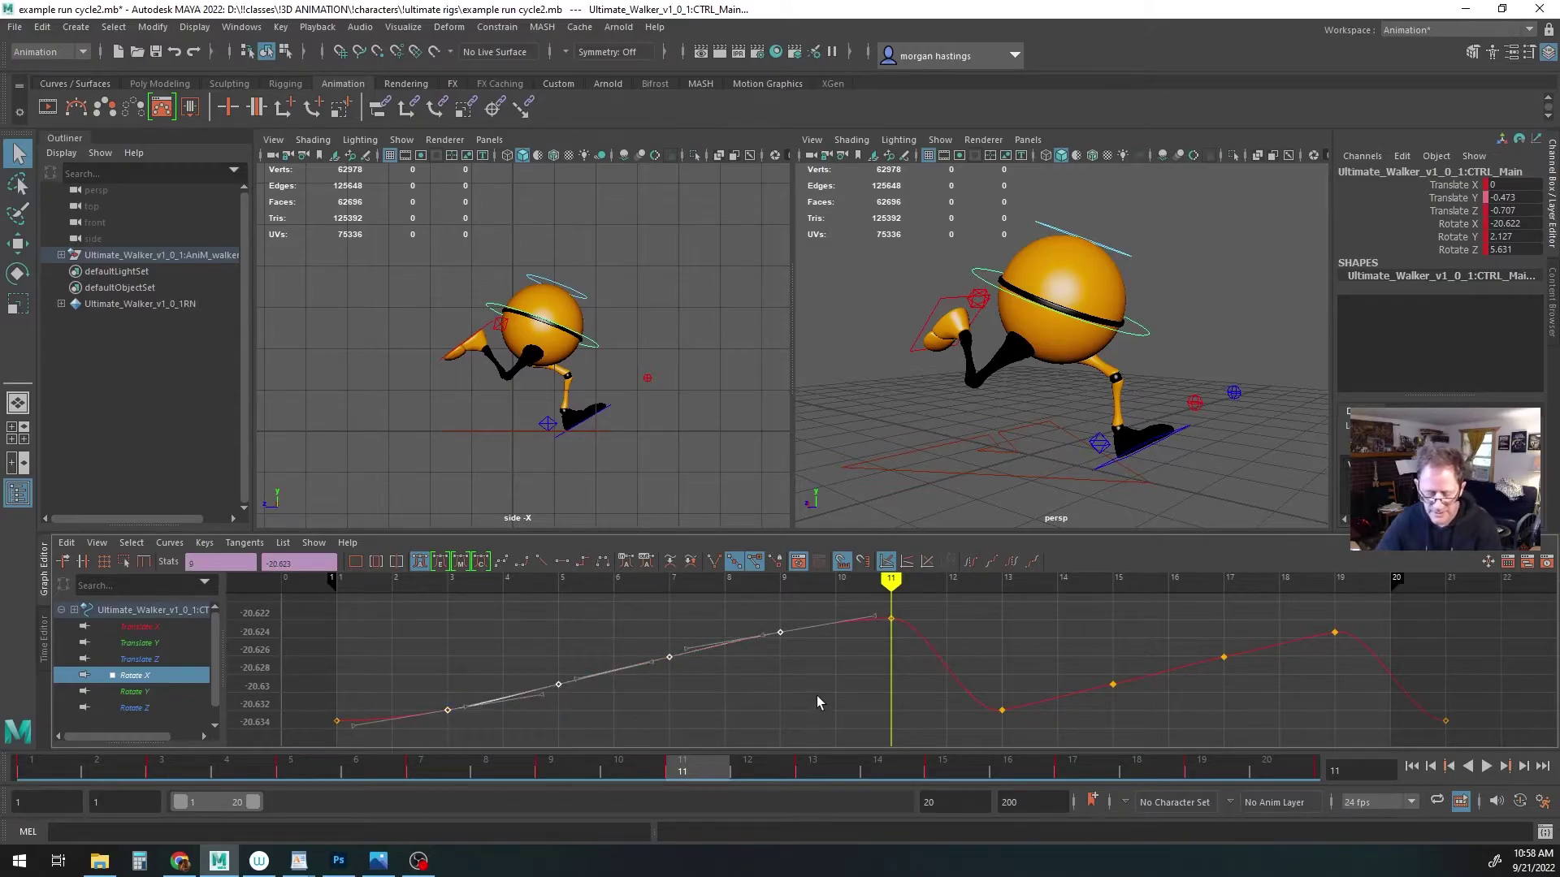
{"action": "key", "text": "Delete"}
{"action": "left_click_drag", "start_coordinate": [968, 611], "coordinate": [1386, 746]}
{"action": "key", "text": "Delete"}
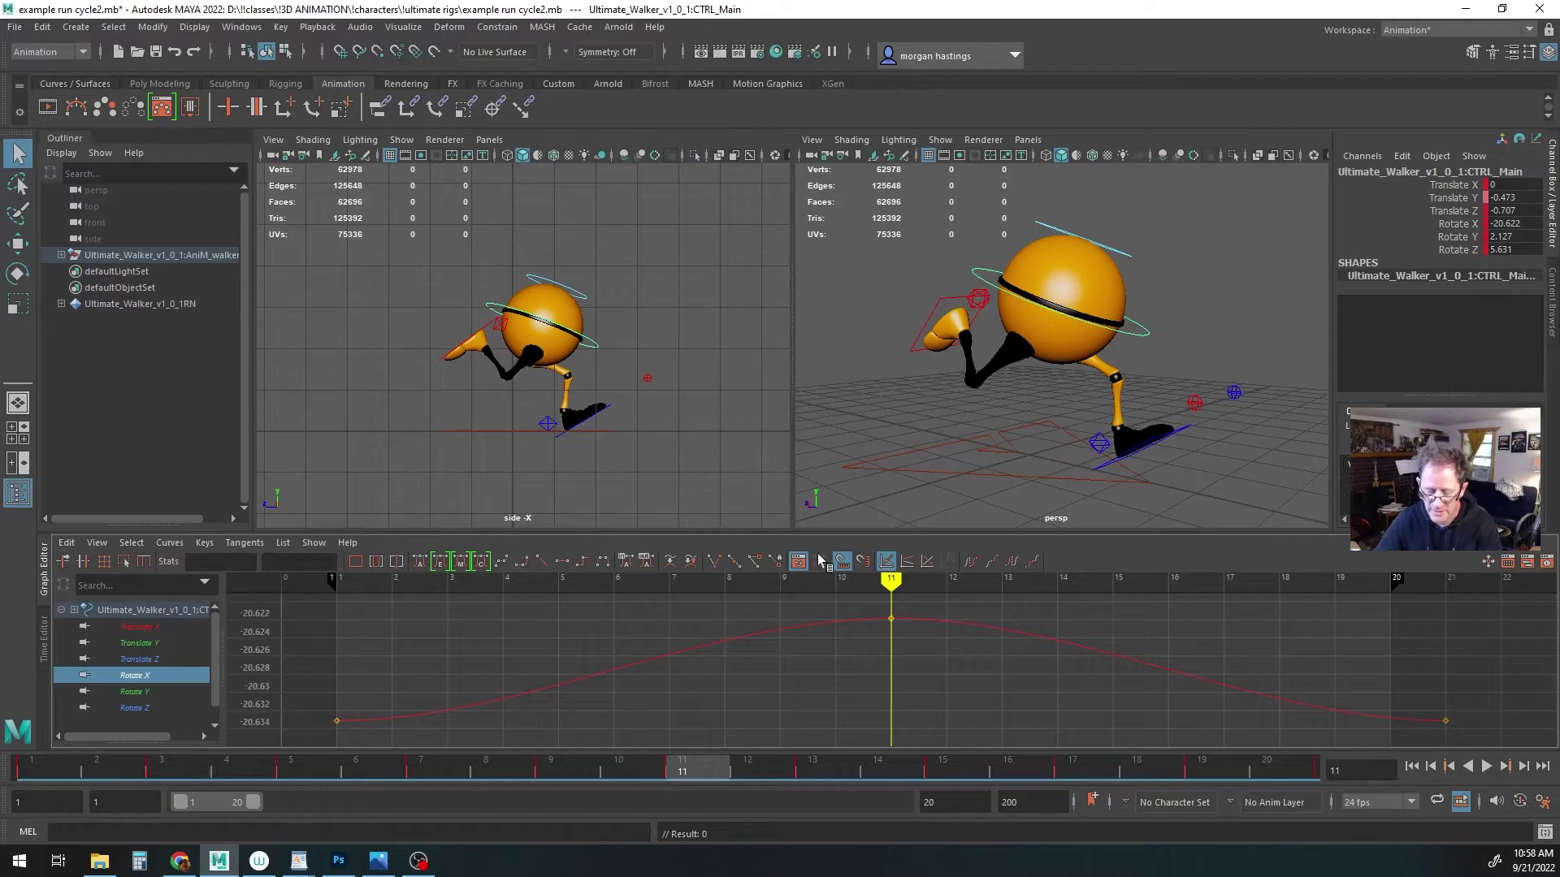
Delete the main control's Rotate Y keys between frames 1 and 11 and between frames 11 and 21
{"action": "mouse_move", "coordinate": [354, 599]}
{"action": "left_mouse_down"}
{"action": "mouse_move", "coordinate": [1389, 607]}
{"action": "mouse_move", "coordinate": [368, 589]}
{"action": "mouse_move", "coordinate": [333, 602]}
{"action": "mouse_move", "coordinate": [837, 742]}
{"action": "left_mouse_up"}
{"action": "left_click", "coordinate": [135, 692]}
{"action": "left_click", "coordinate": [915, 741]}
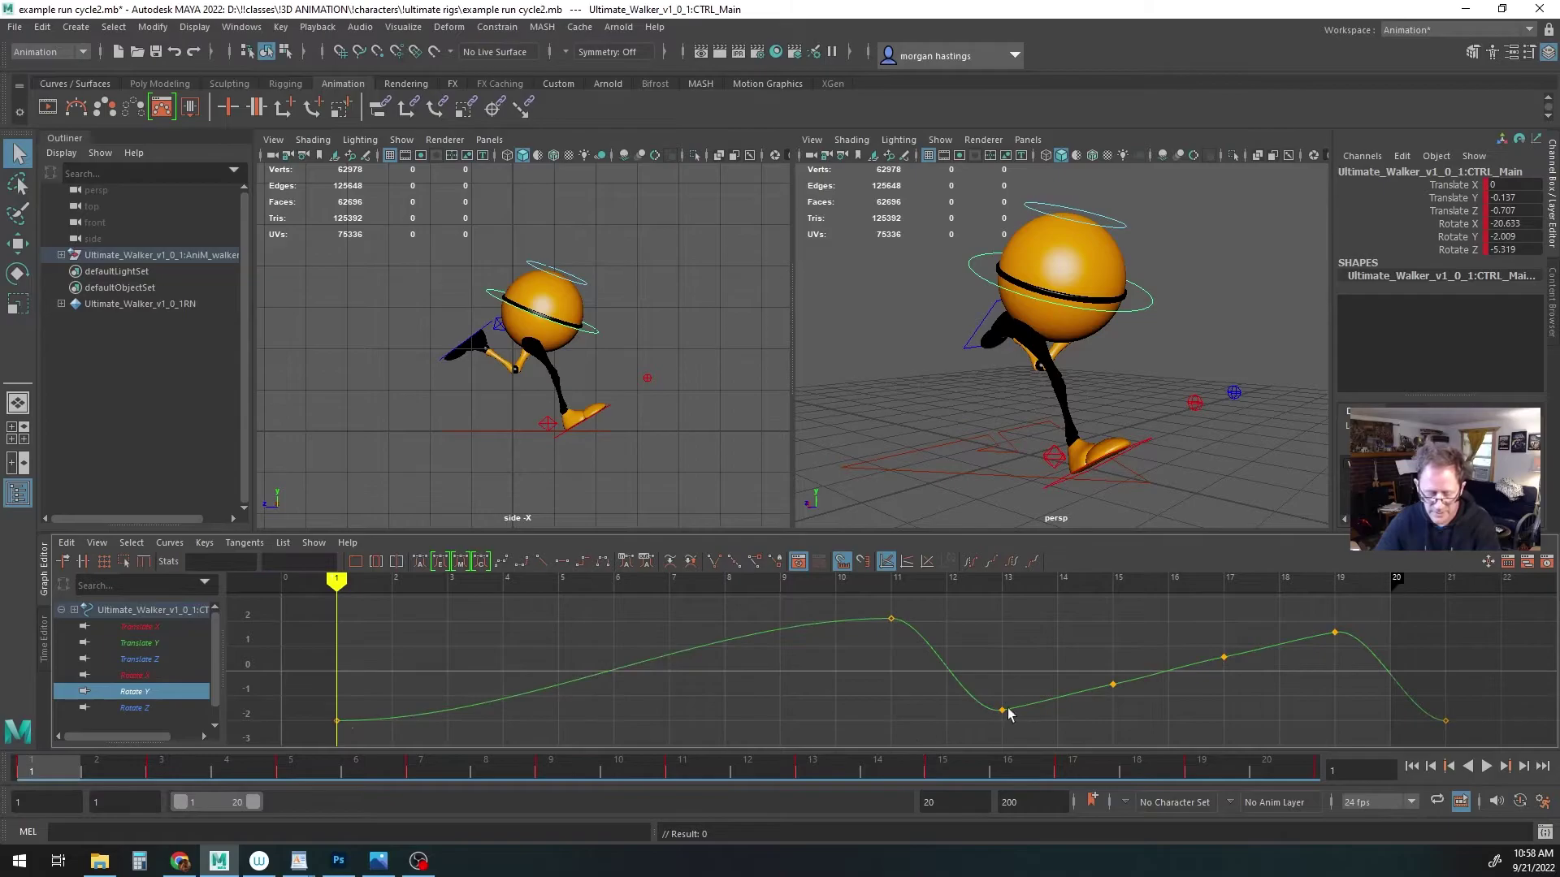
{"action": "left_click_drag", "start_coordinate": [967, 604], "coordinate": [1357, 738]}
{"action": "key", "text": "Delete"}
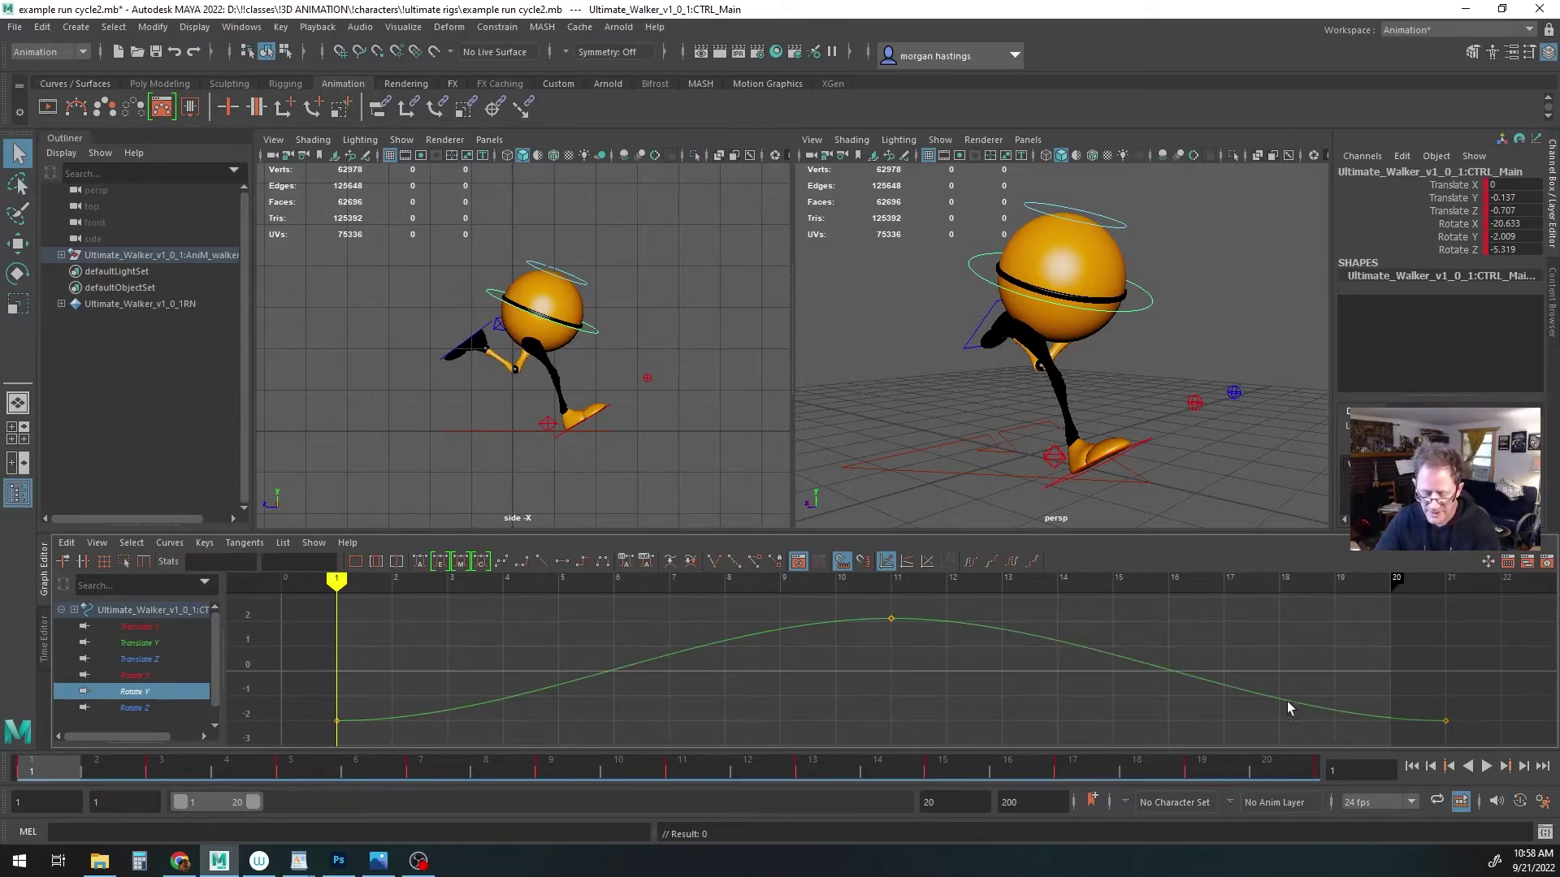
Delete the main control's Rotate Z keys between frames 1 and 11 and between frames 11 and 21
{"action": "left_click", "coordinate": [122, 710]}
{"action": "left_click_drag", "start_coordinate": [398, 616], "coordinate": [822, 725]}
{"action": "key", "text": "Delete"}
{"action": "left_click_drag", "start_coordinate": [969, 602], "coordinate": [1347, 737]}
{"action": "key", "text": "Delete"}
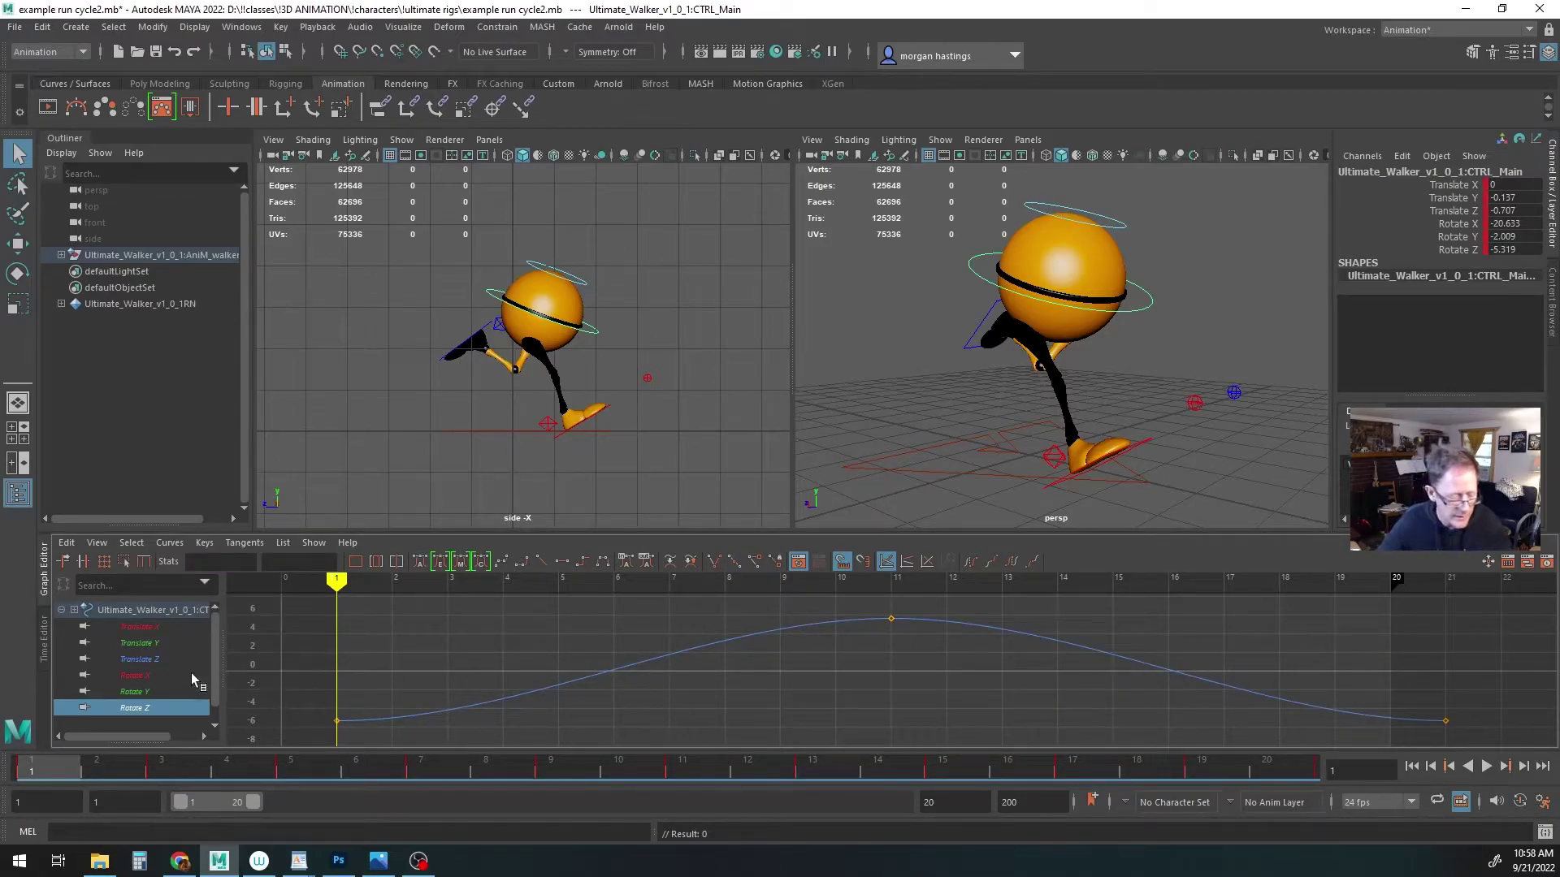
Examine the main control's rotation curves together, and its translation curves individually and together
{"action": "left_click", "coordinate": [148, 675], "text": "shift"}
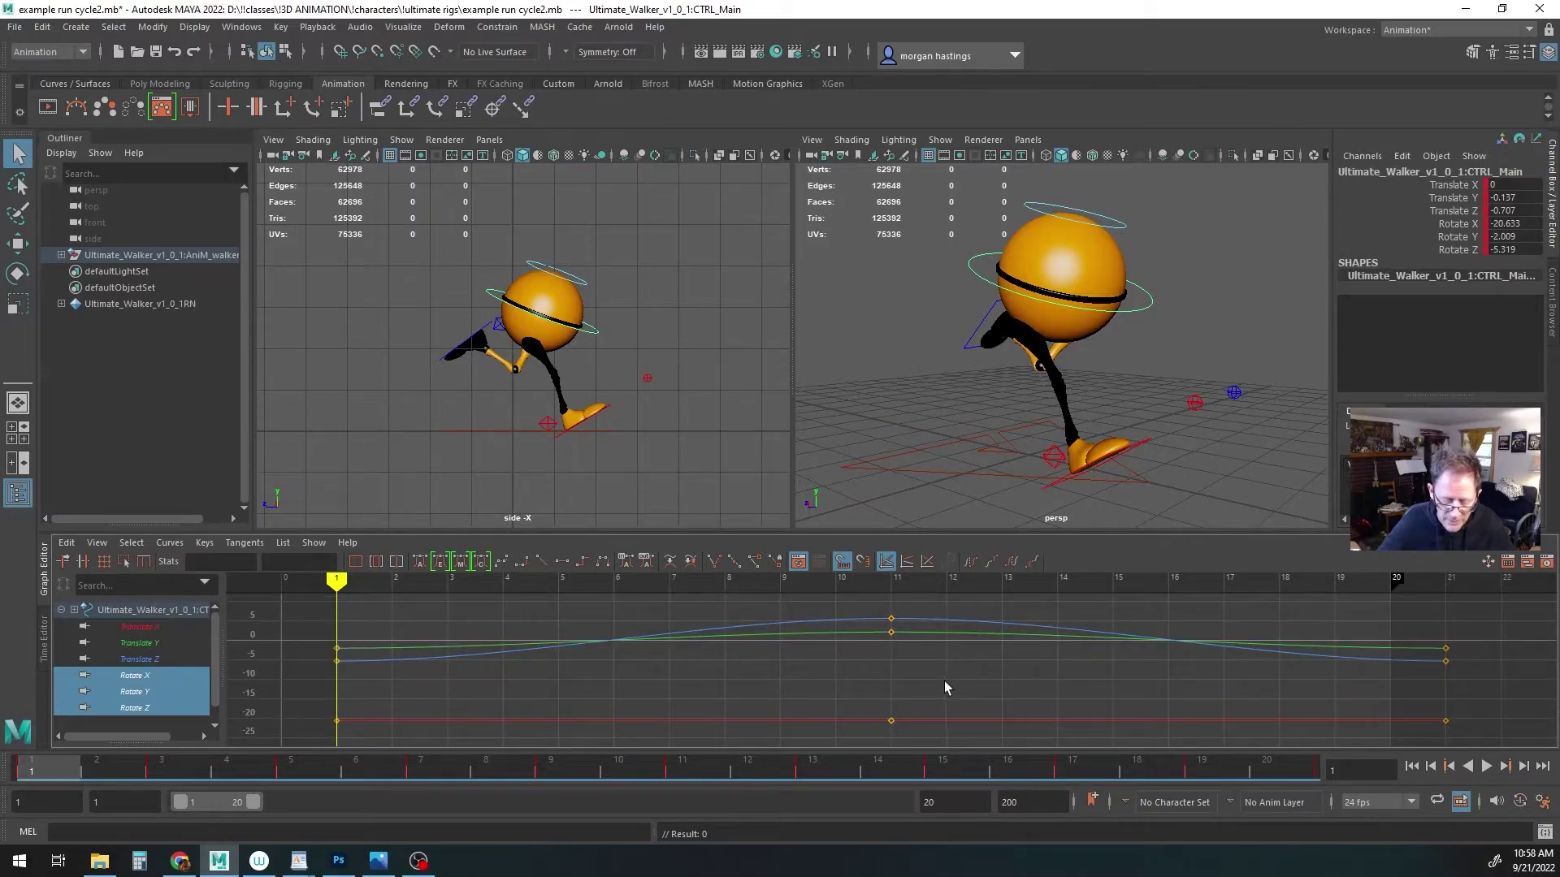
{"action": "left_click", "coordinate": [144, 691]}
{"action": "left_click", "coordinate": [149, 658]}
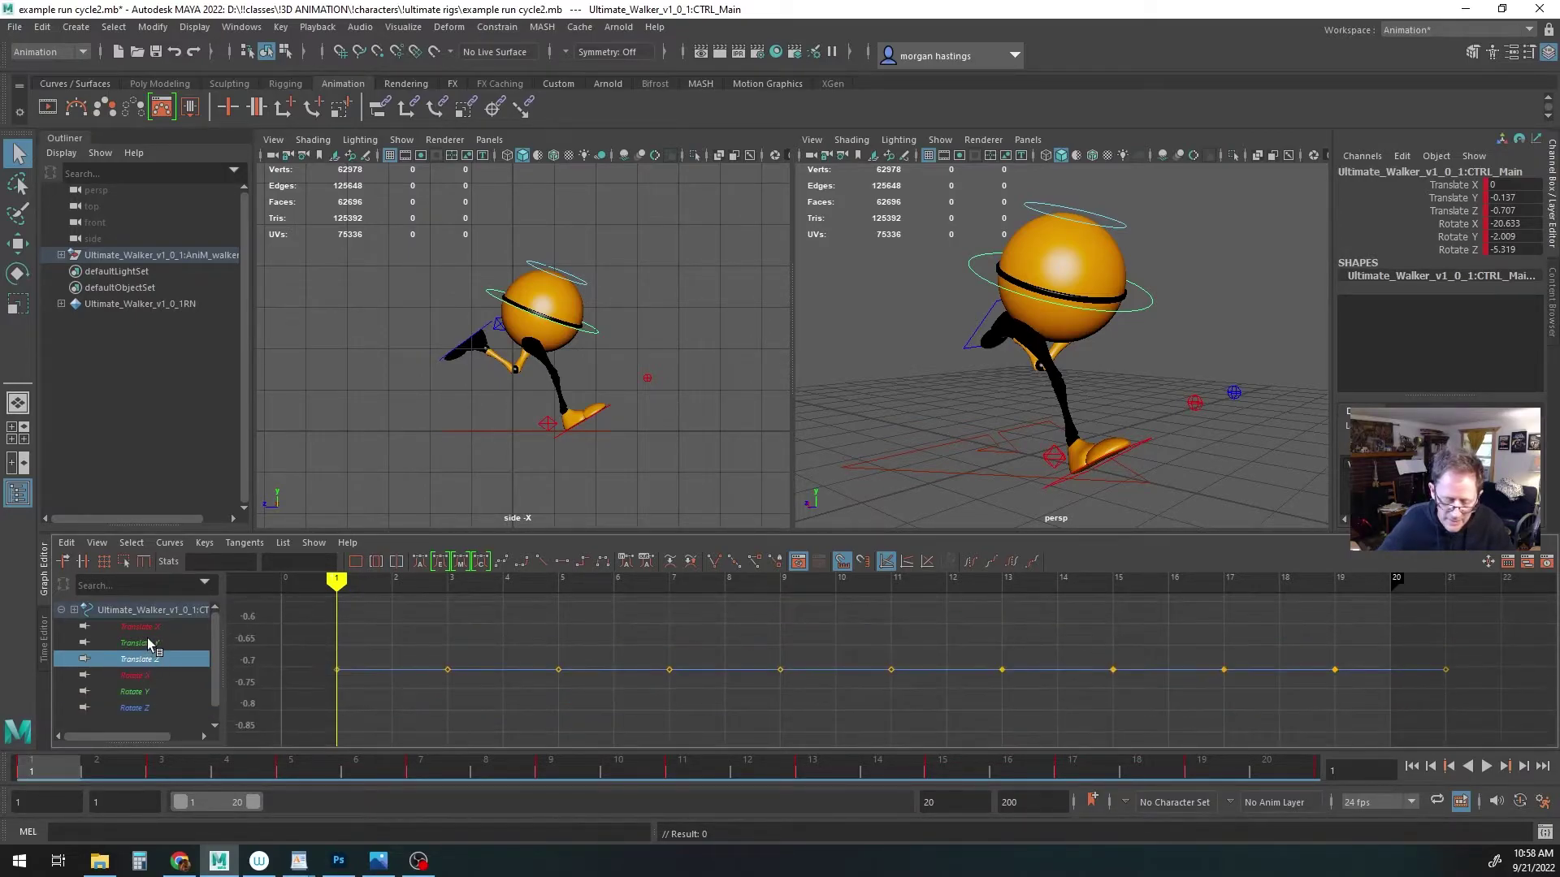
{"action": "left_click", "coordinate": [146, 641]}
{"action": "left_click", "coordinate": [147, 626]}
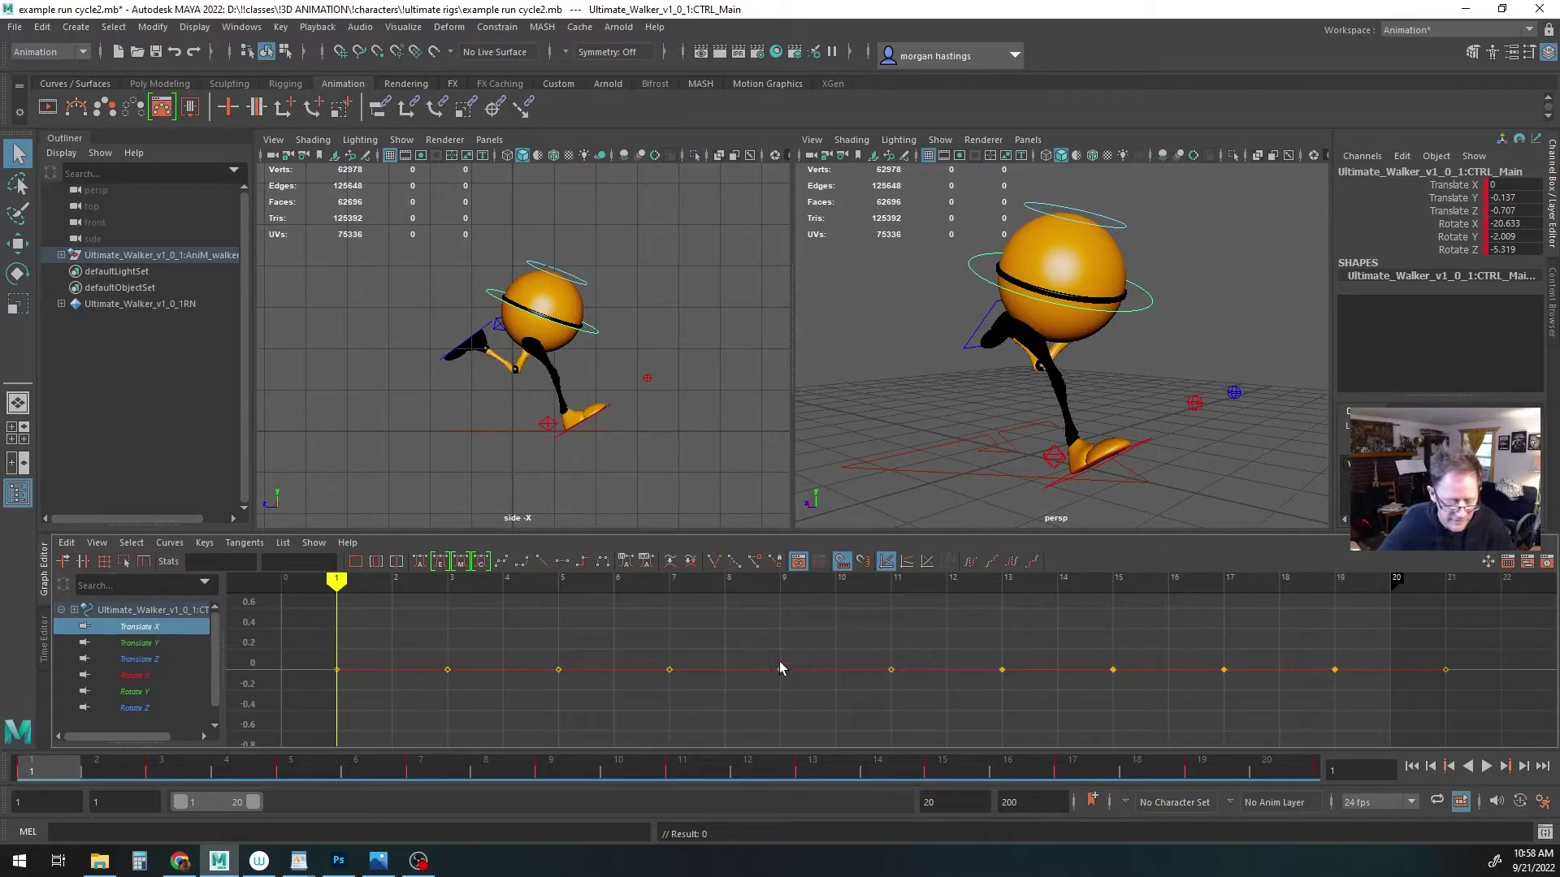
{"action": "left_click", "coordinate": [145, 657], "text": "shift"}
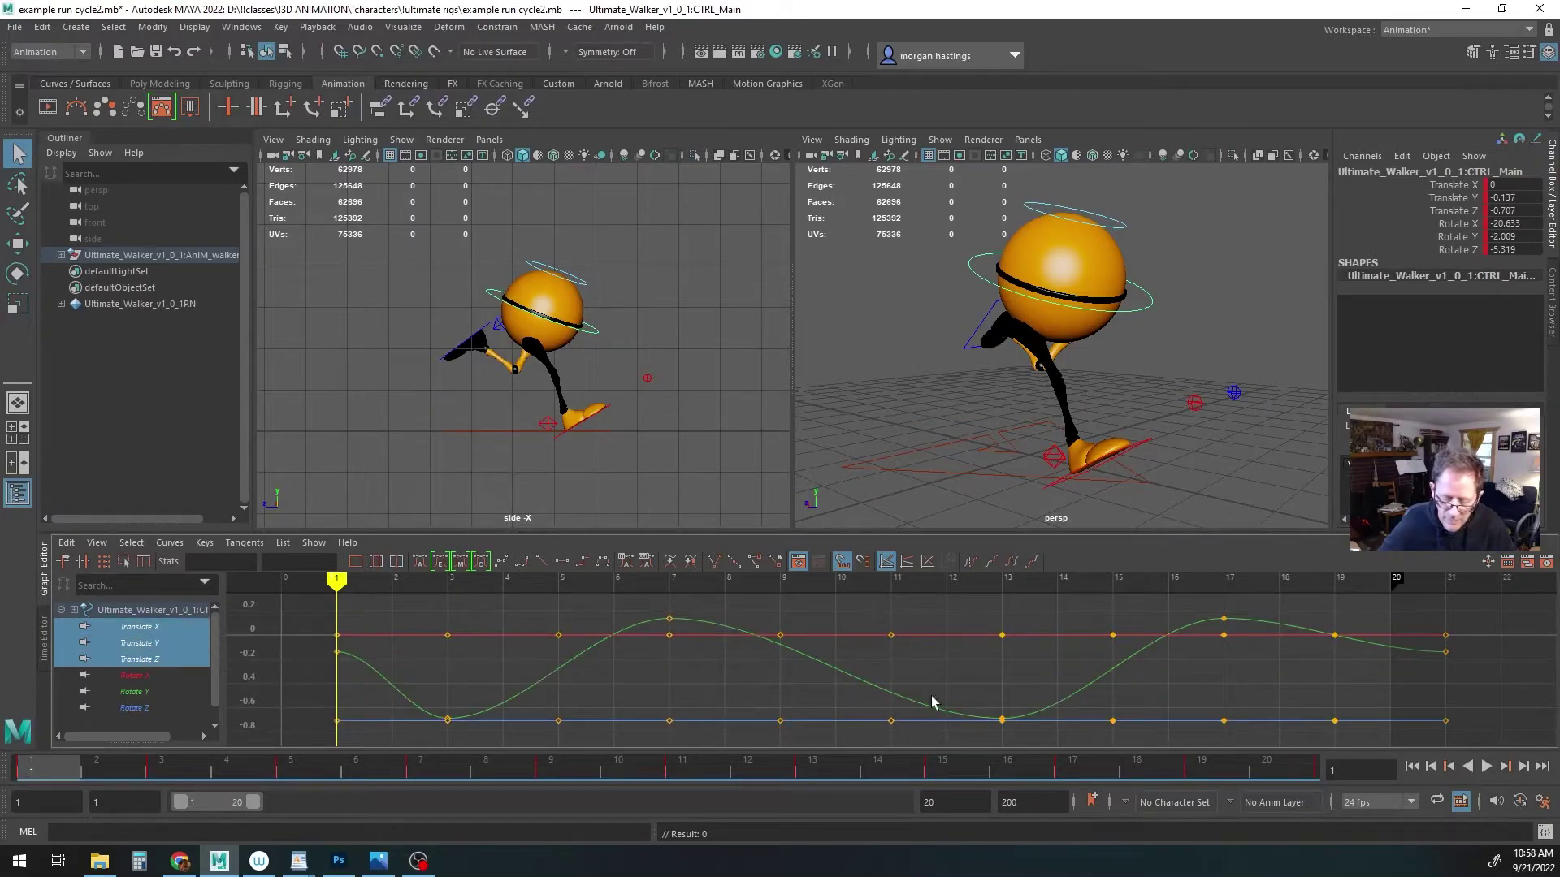
{"action": "left_click", "coordinate": [148, 643]}
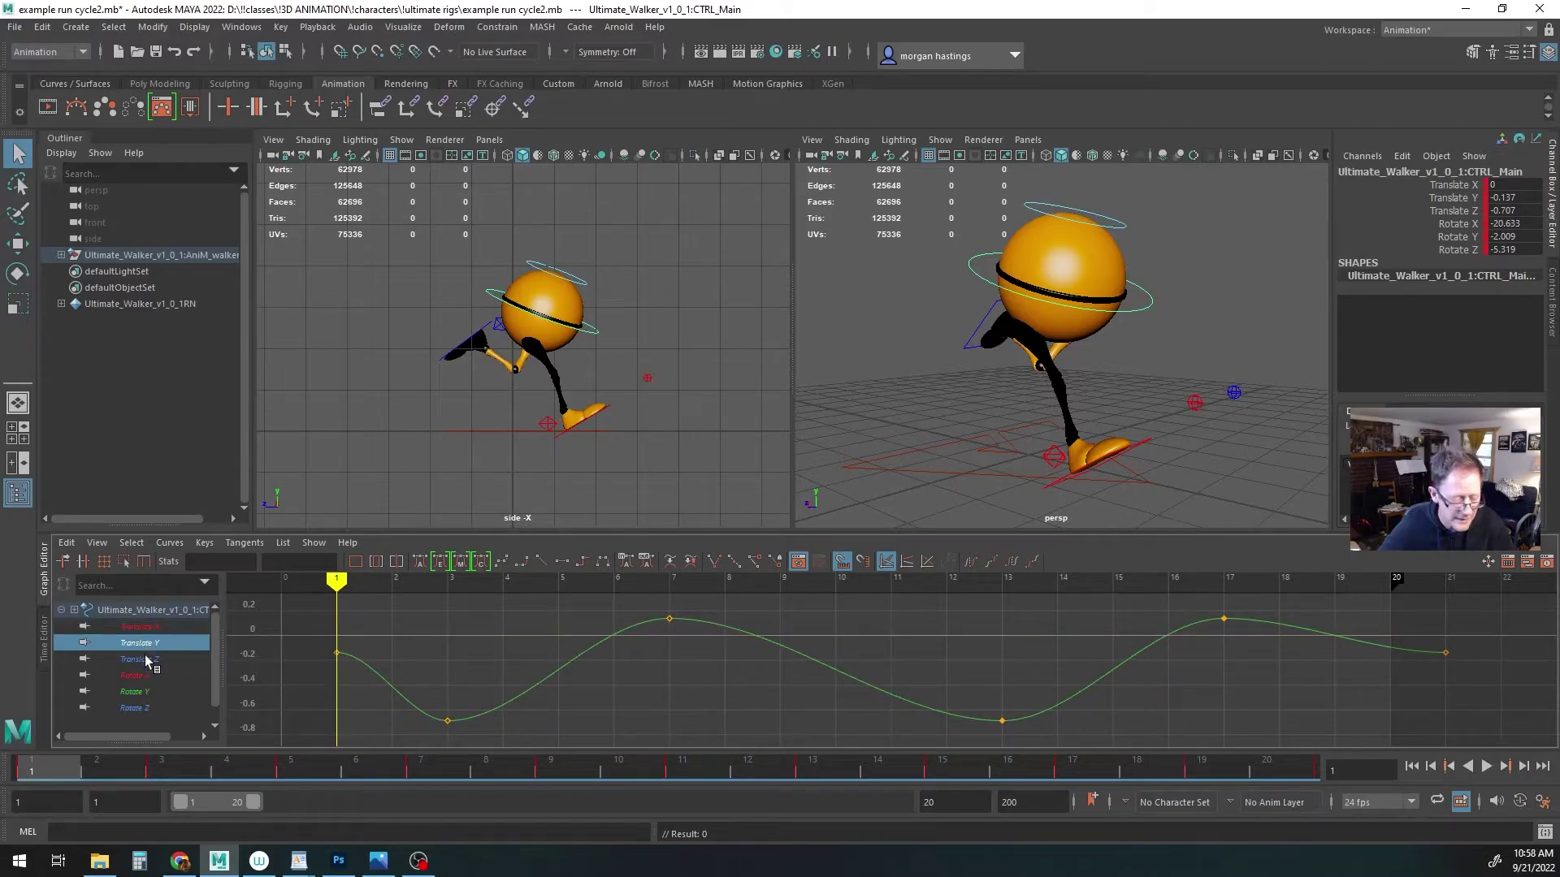
Delete all of the main control's Translate Z and Translate X keys after frame 1
{"action": "left_click", "coordinate": [147, 659]}
{"action": "left_click_drag", "start_coordinate": [402, 623], "coordinate": [1480, 723]}
{"action": "key", "text": "Delete"}
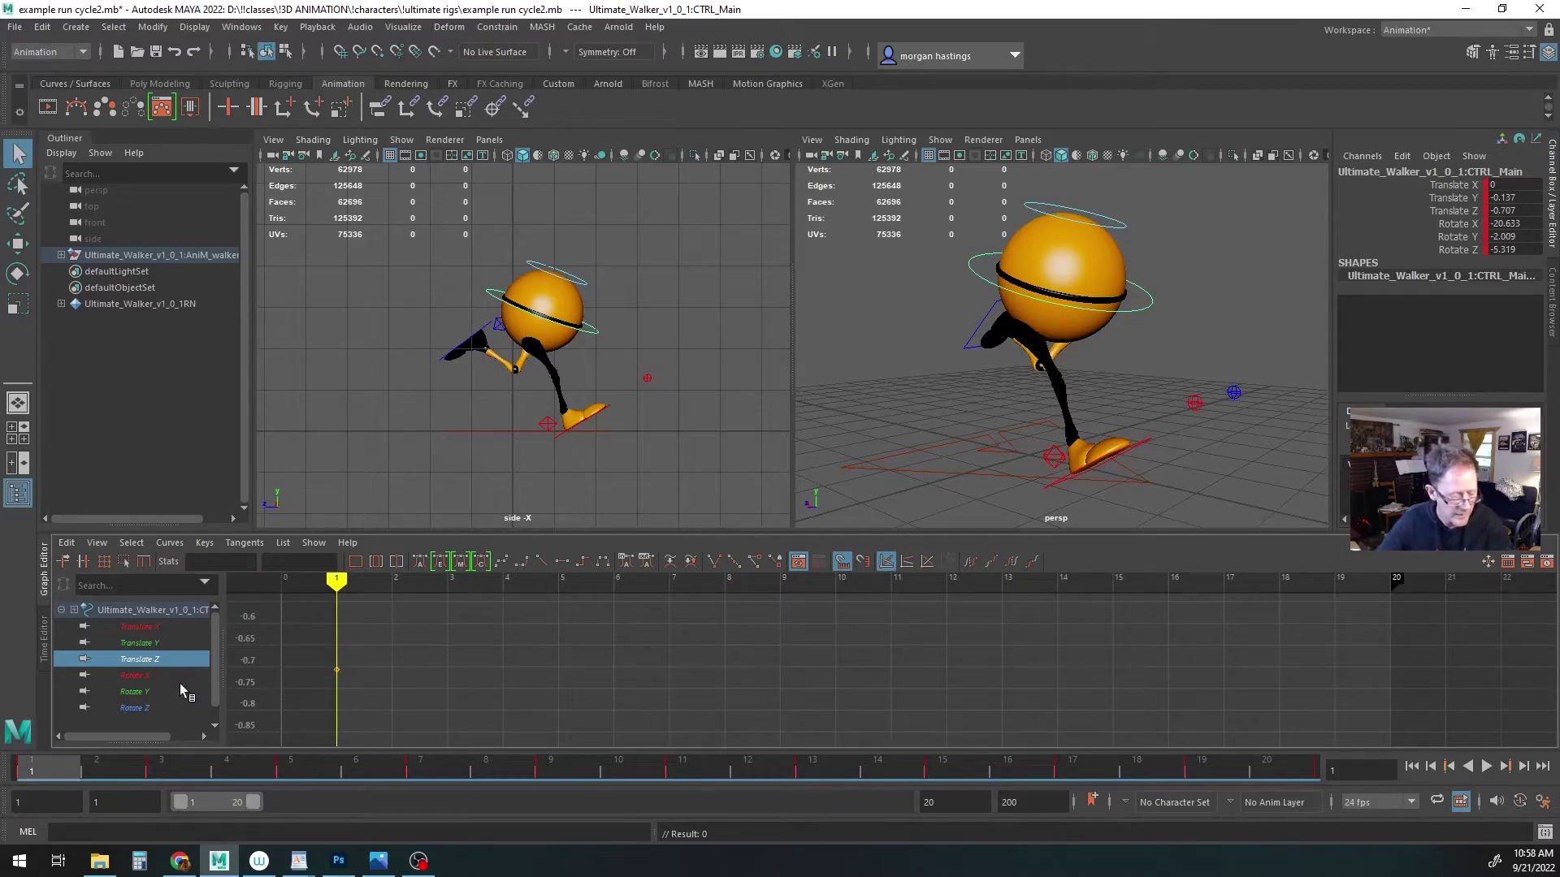
{"action": "left_click", "coordinate": [161, 642]}
{"action": "left_click", "coordinate": [143, 624]}
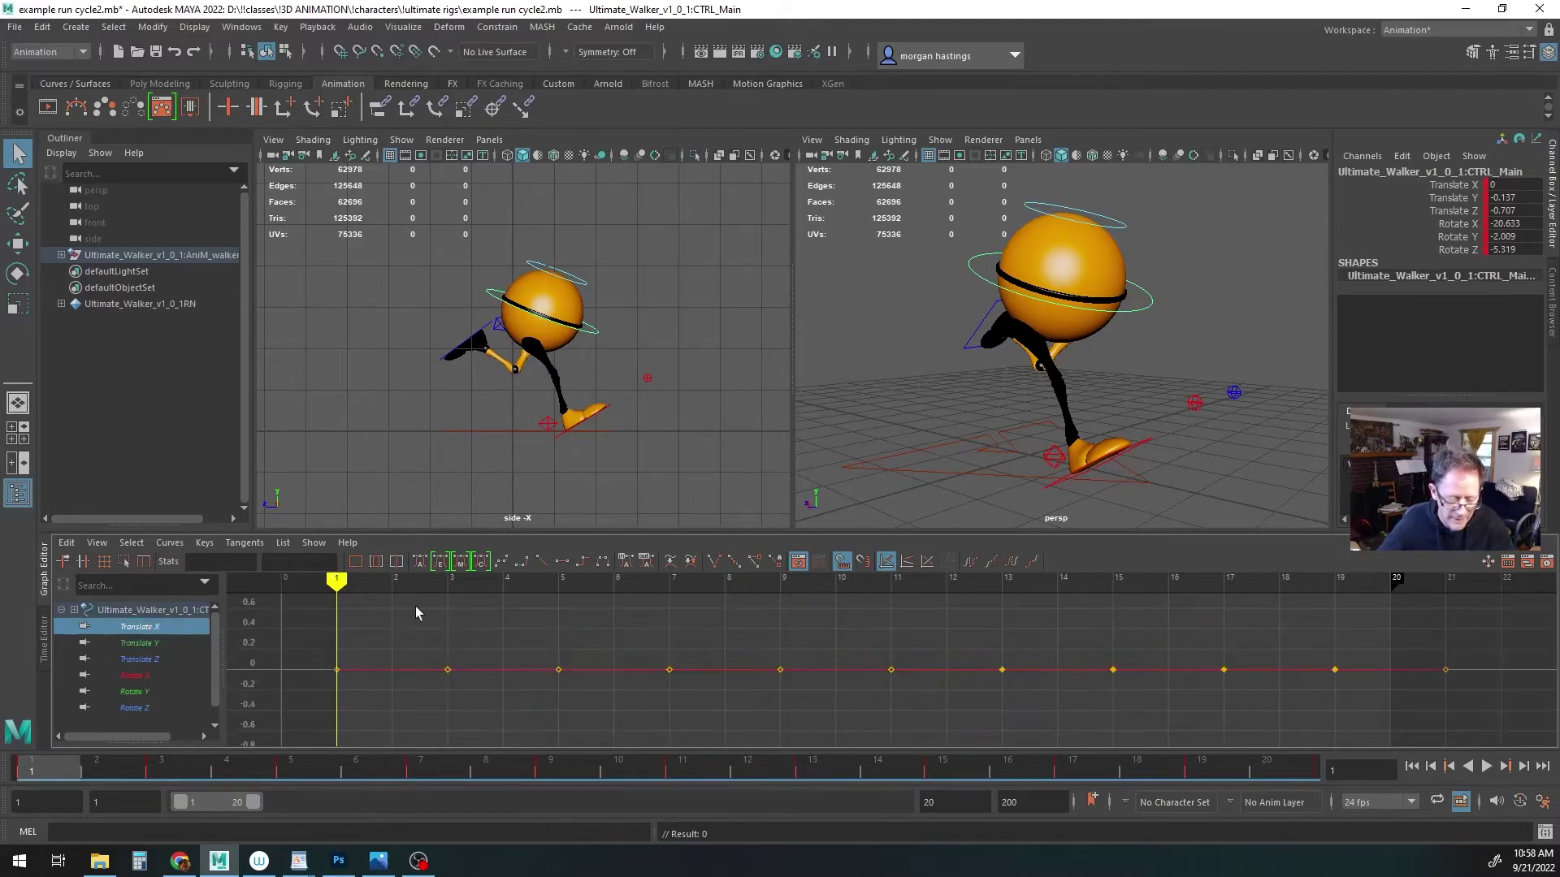
{"action": "left_click_drag", "start_coordinate": [427, 616], "coordinate": [1489, 725]}
{"action": "key", "text": "Delete"}
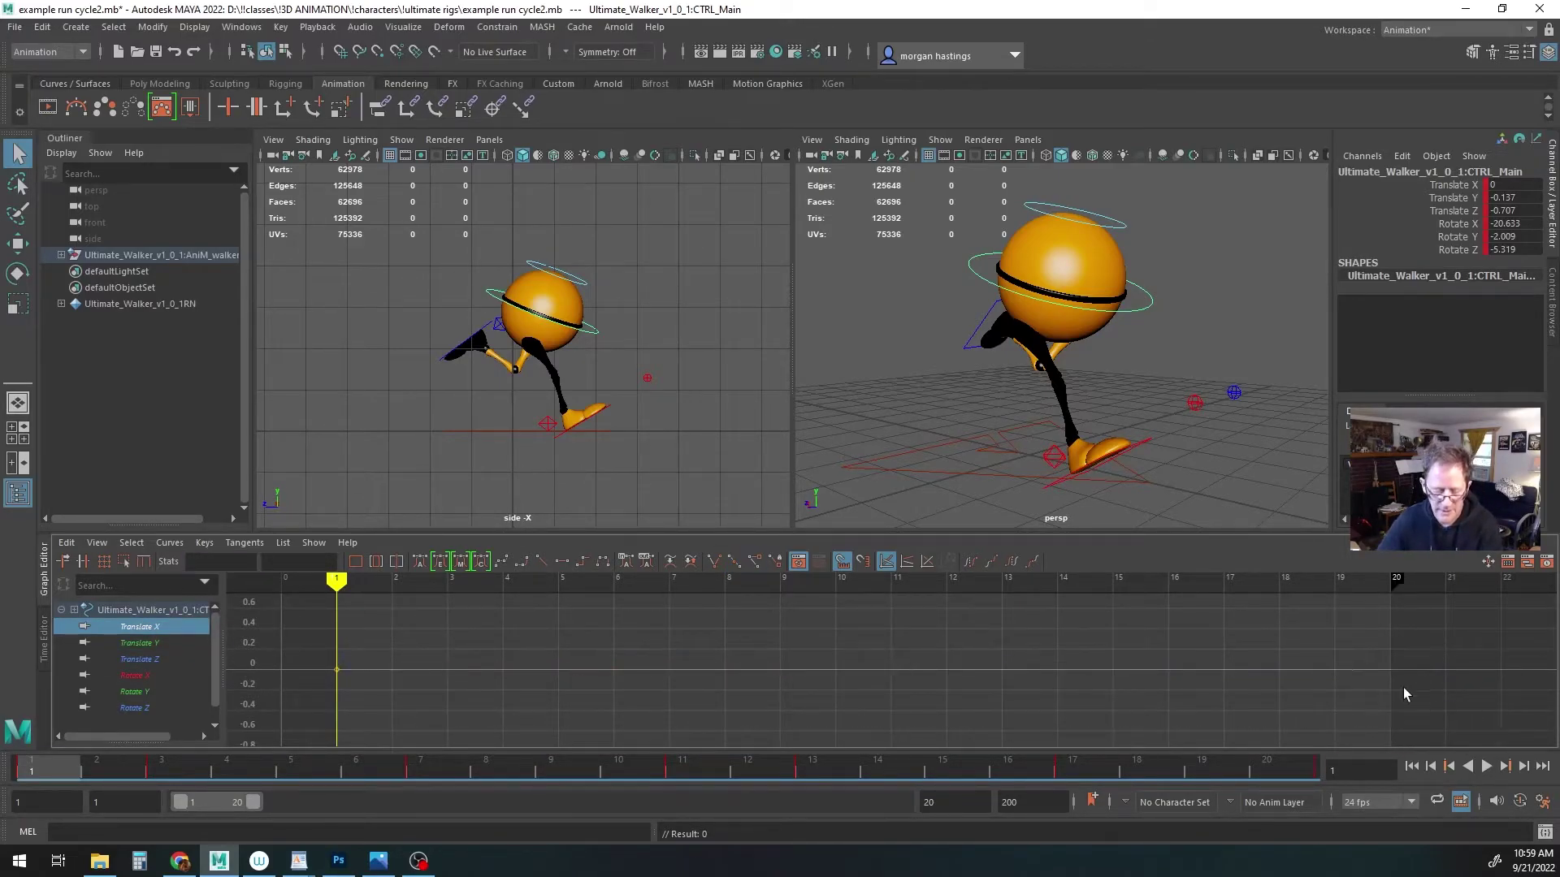
Play back the run cycle with the cleaned-up body curves and save the scene
{"action": "mouse_move", "coordinate": [327, 585]}
{"action": "left_mouse_down"}
{"action": "mouse_move", "coordinate": [668, 584]}
{"action": "mouse_move", "coordinate": [338, 584]}
{"action": "left_mouse_up"}
{"action": "left_click", "coordinate": [1486, 767]}
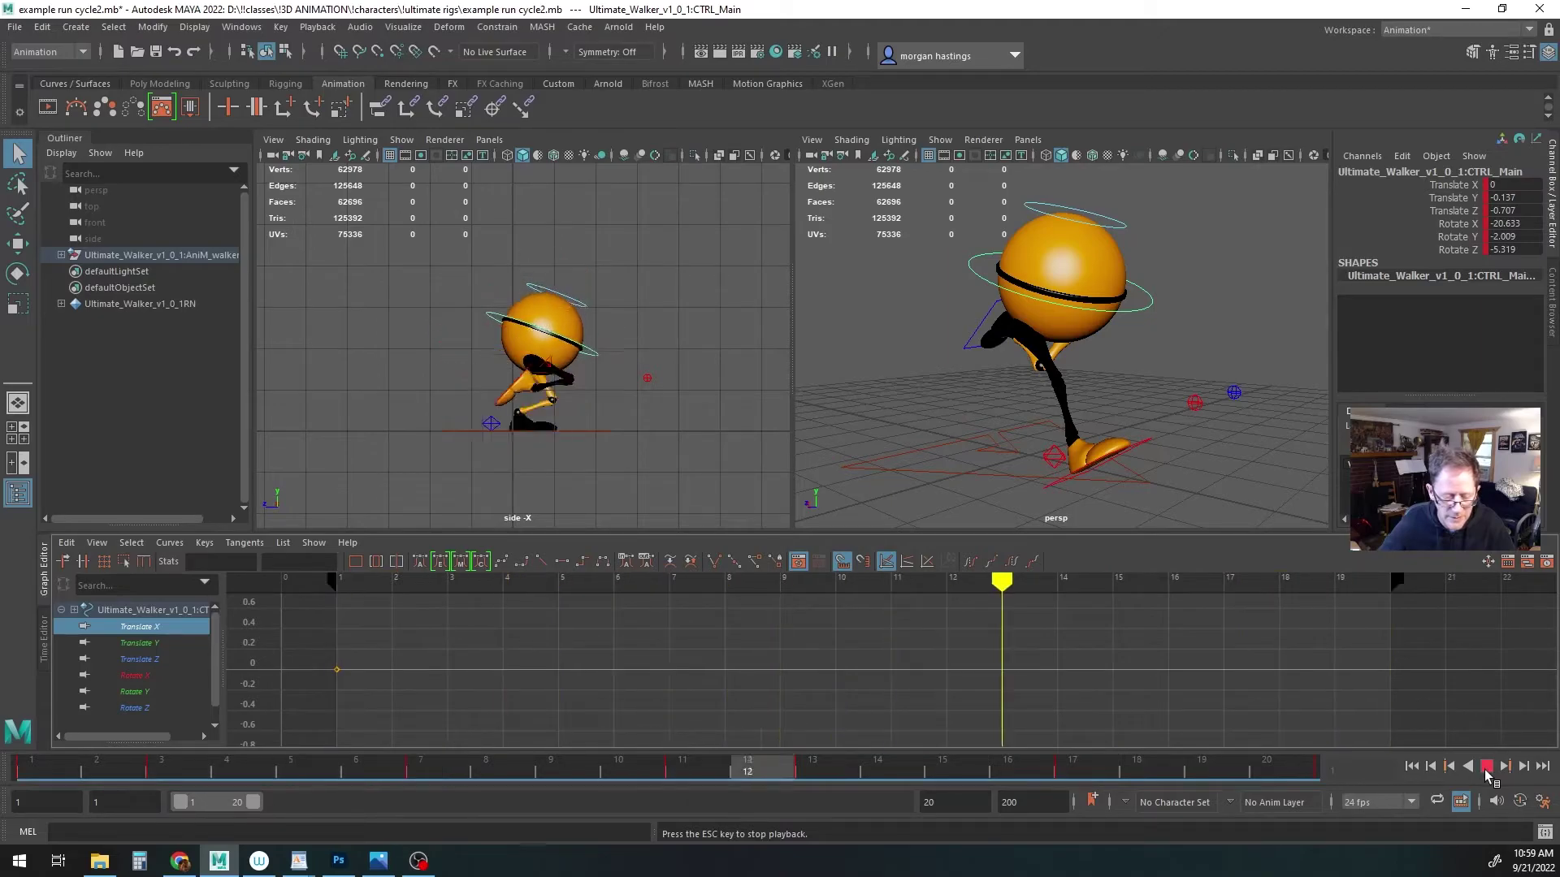
{"action": "left_click", "coordinate": [1486, 772]}
{"action": "left_click_drag", "start_coordinate": [1054, 449], "coordinate": [1056, 482], "text": "alt"}
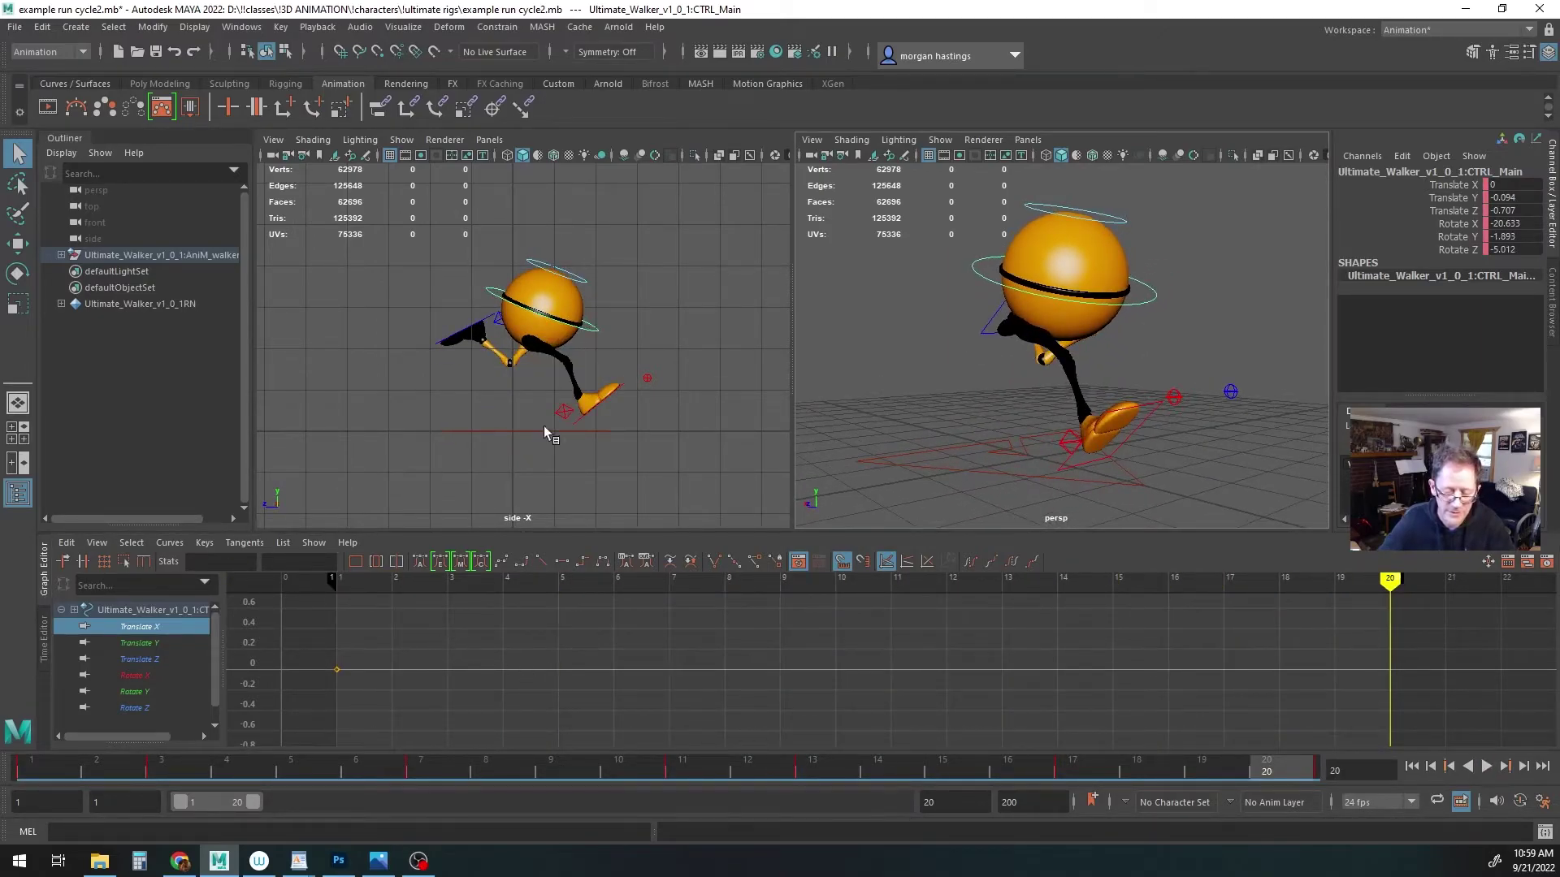
{"action": "left_click_drag", "start_coordinate": [978, 397], "coordinate": [934, 379], "text": "alt"}
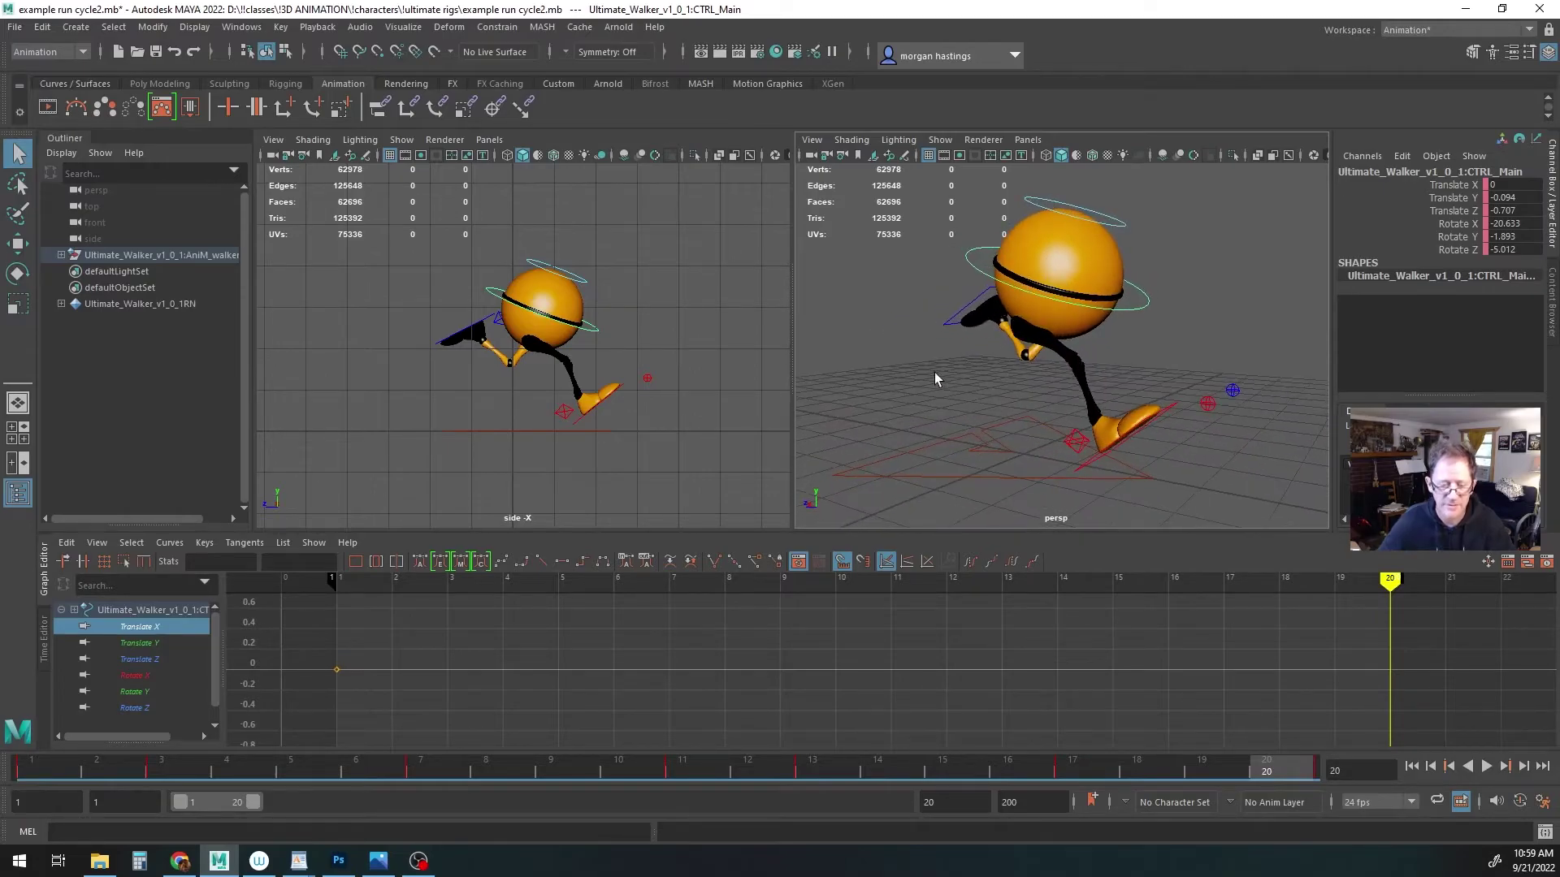
{"action": "key", "text": "ctrl+s"}
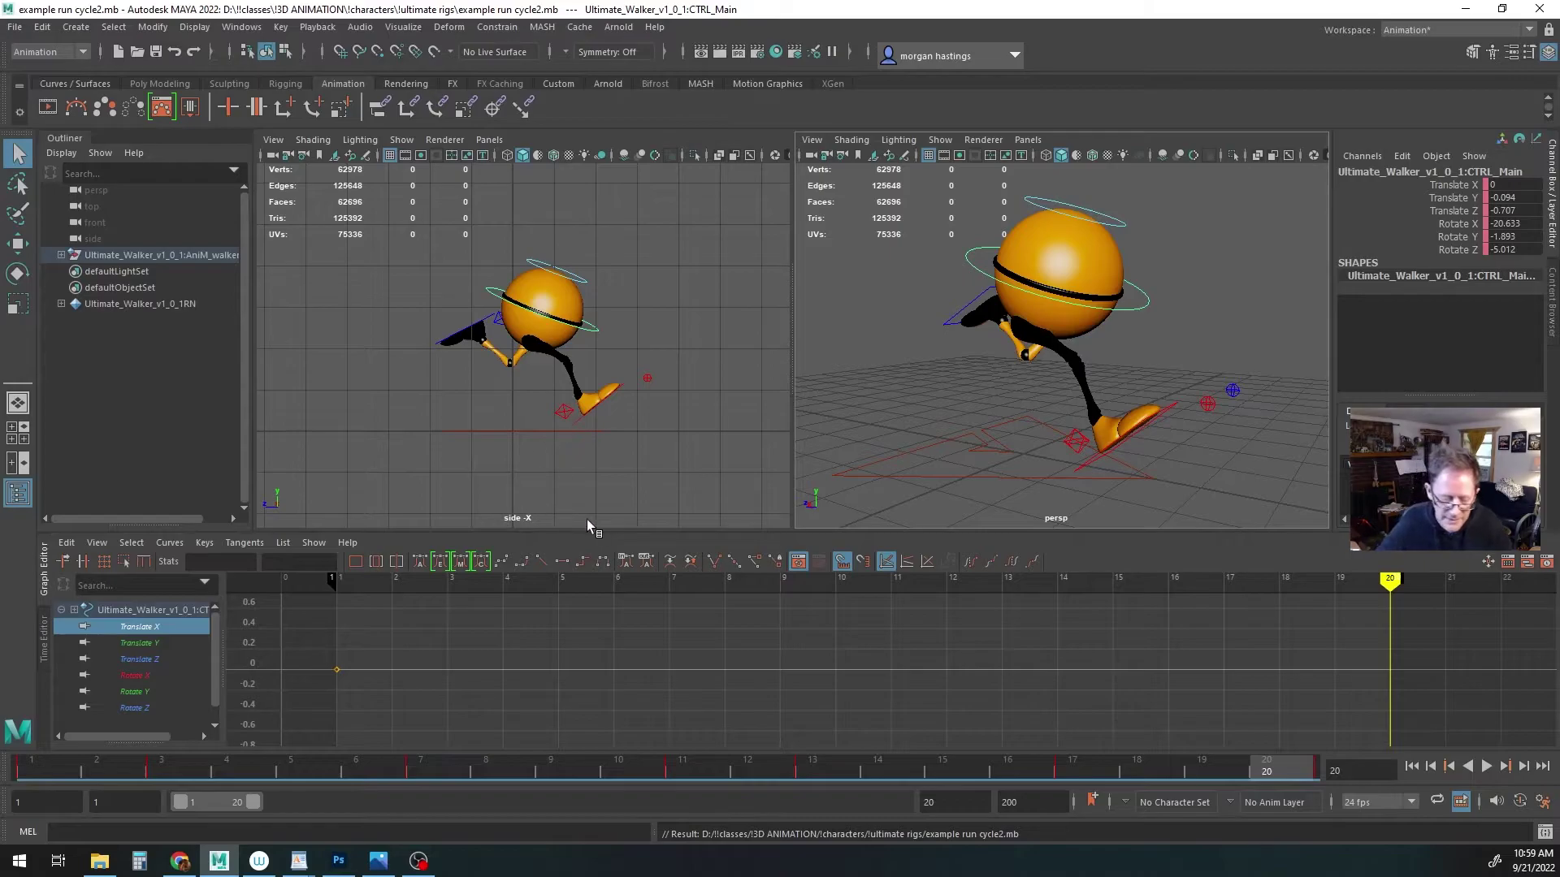
Check the run cycle reference image and key the right heel control's Toe Roll at -23.4 on frame 1
{"action": "left_click", "coordinate": [336, 581]}
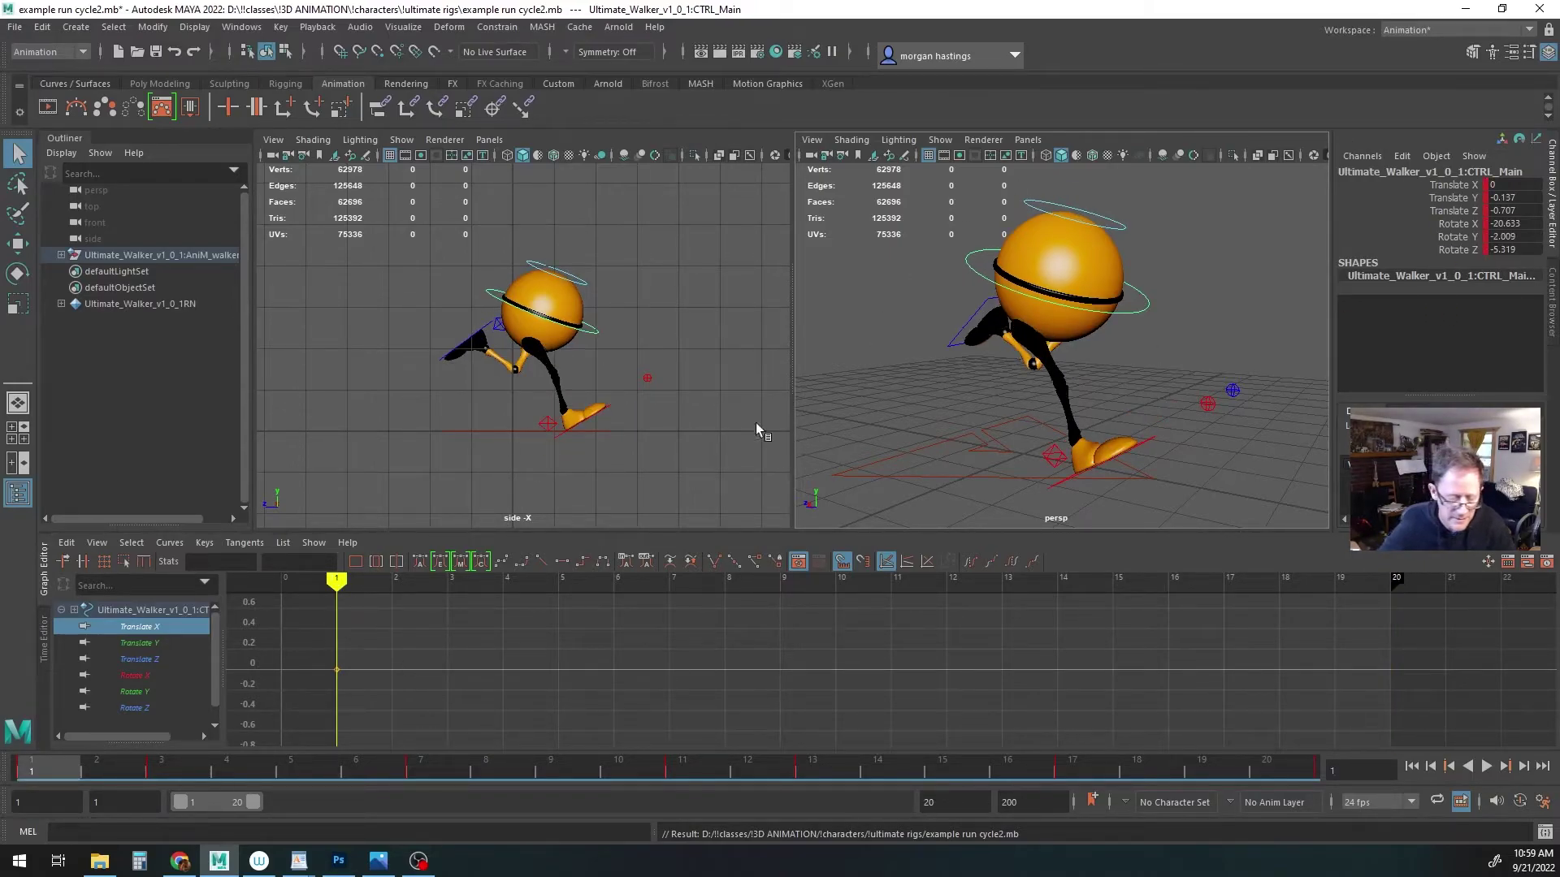
{"action": "left_click", "coordinate": [545, 423]}
{"action": "left_click_drag", "start_coordinate": [902, 414], "coordinate": [1048, 410], "text": "alt"}
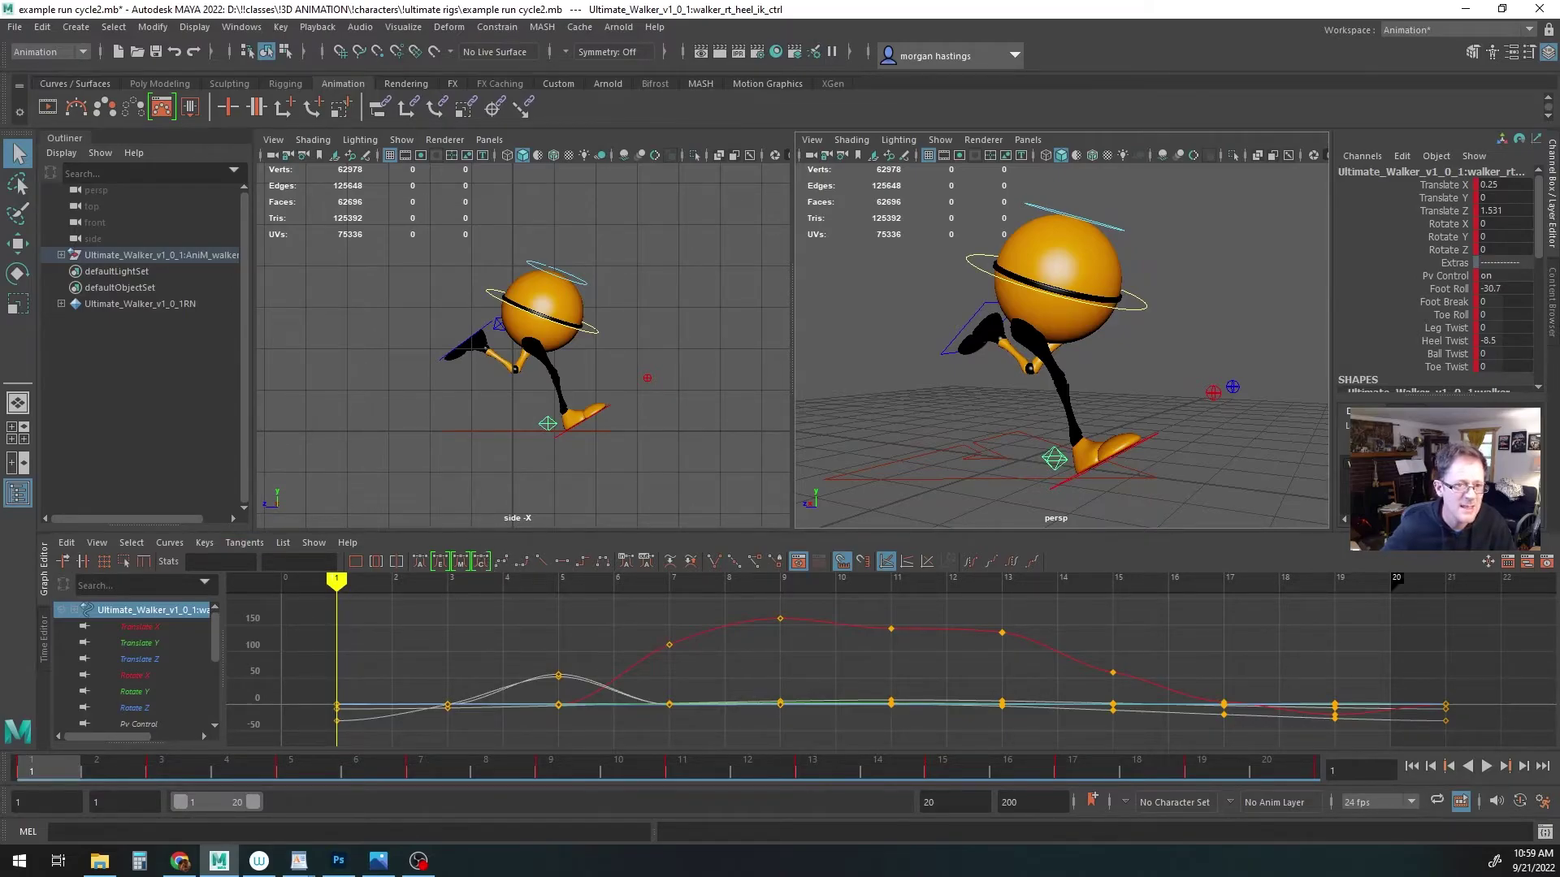
{"action": "left_click_drag", "start_coordinate": [910, 0], "coordinate": [1001, 141]}
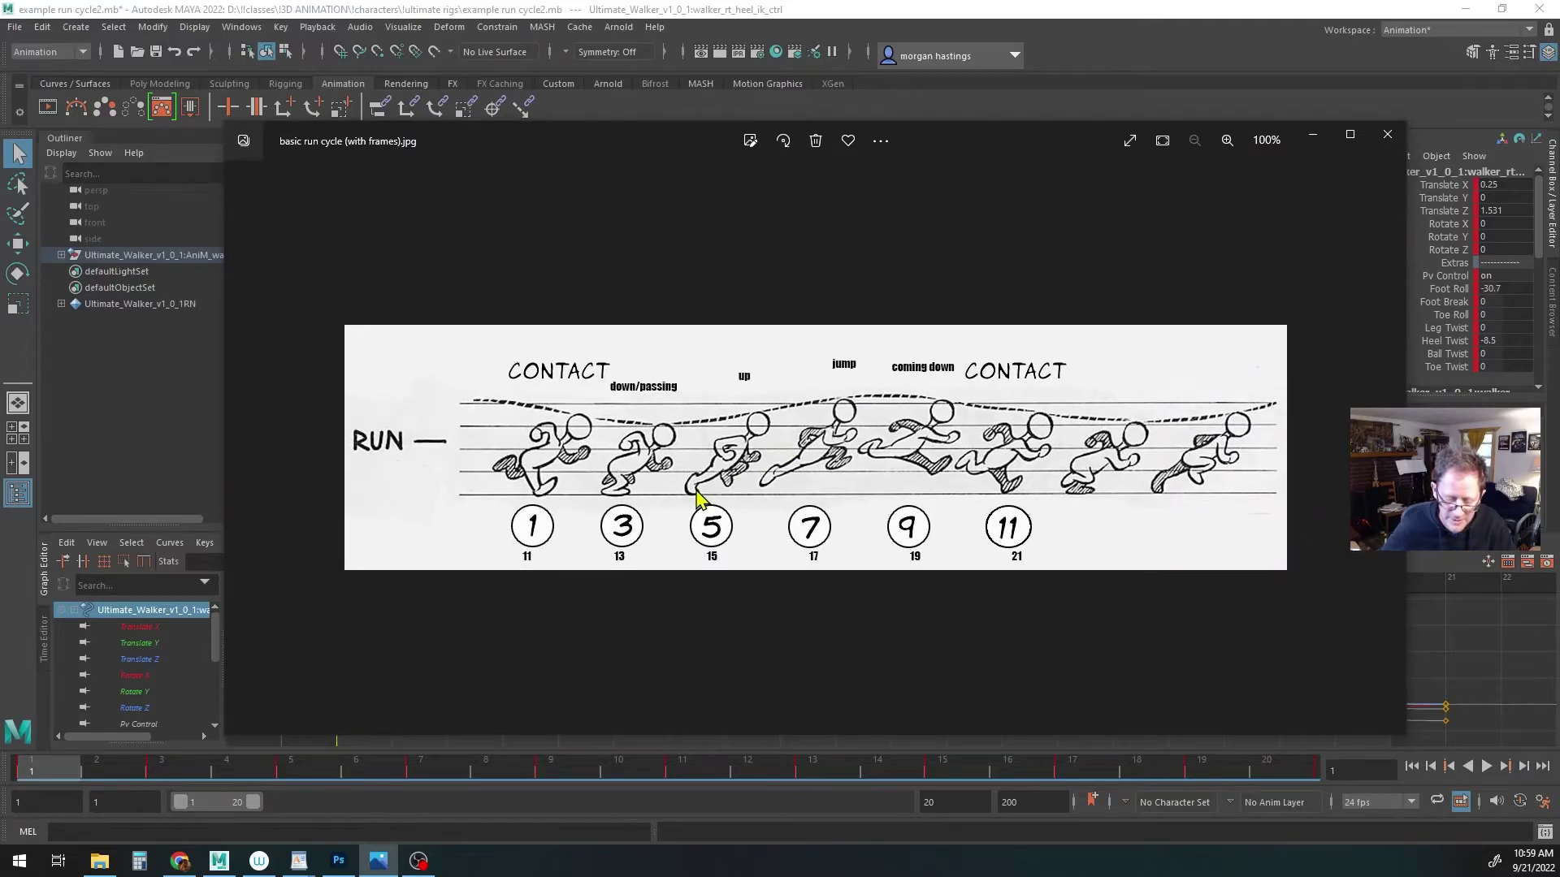
{"action": "left_click_drag", "start_coordinate": [929, 134], "coordinate": [869, 0]}
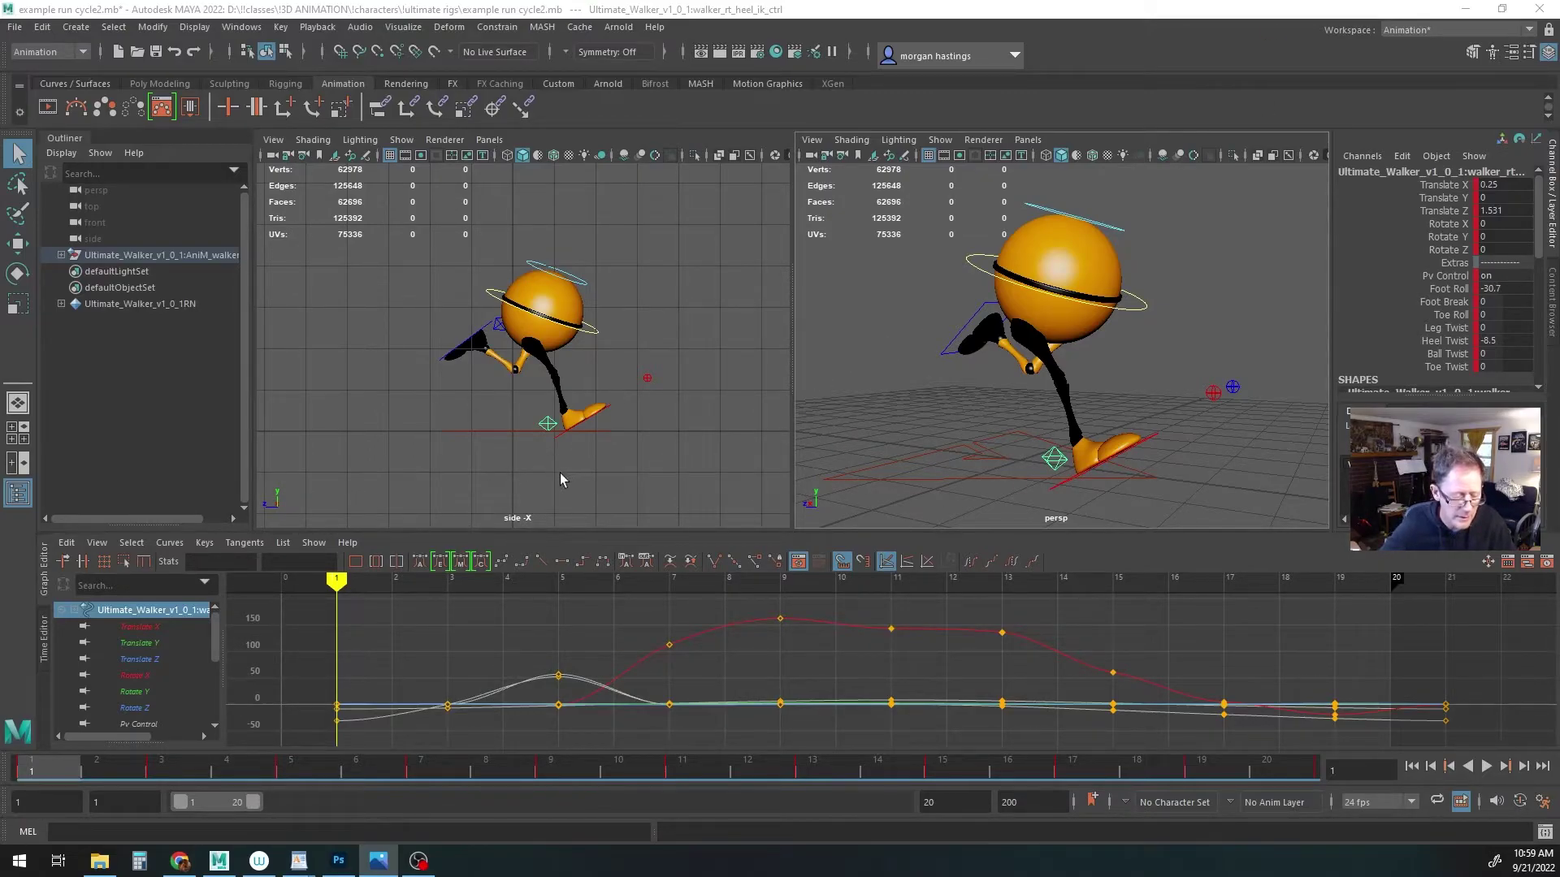
{"action": "left_click", "coordinate": [1453, 315]}
{"action": "middle_click_drag", "start_coordinate": [688, 428], "coordinate": [509, 421]}
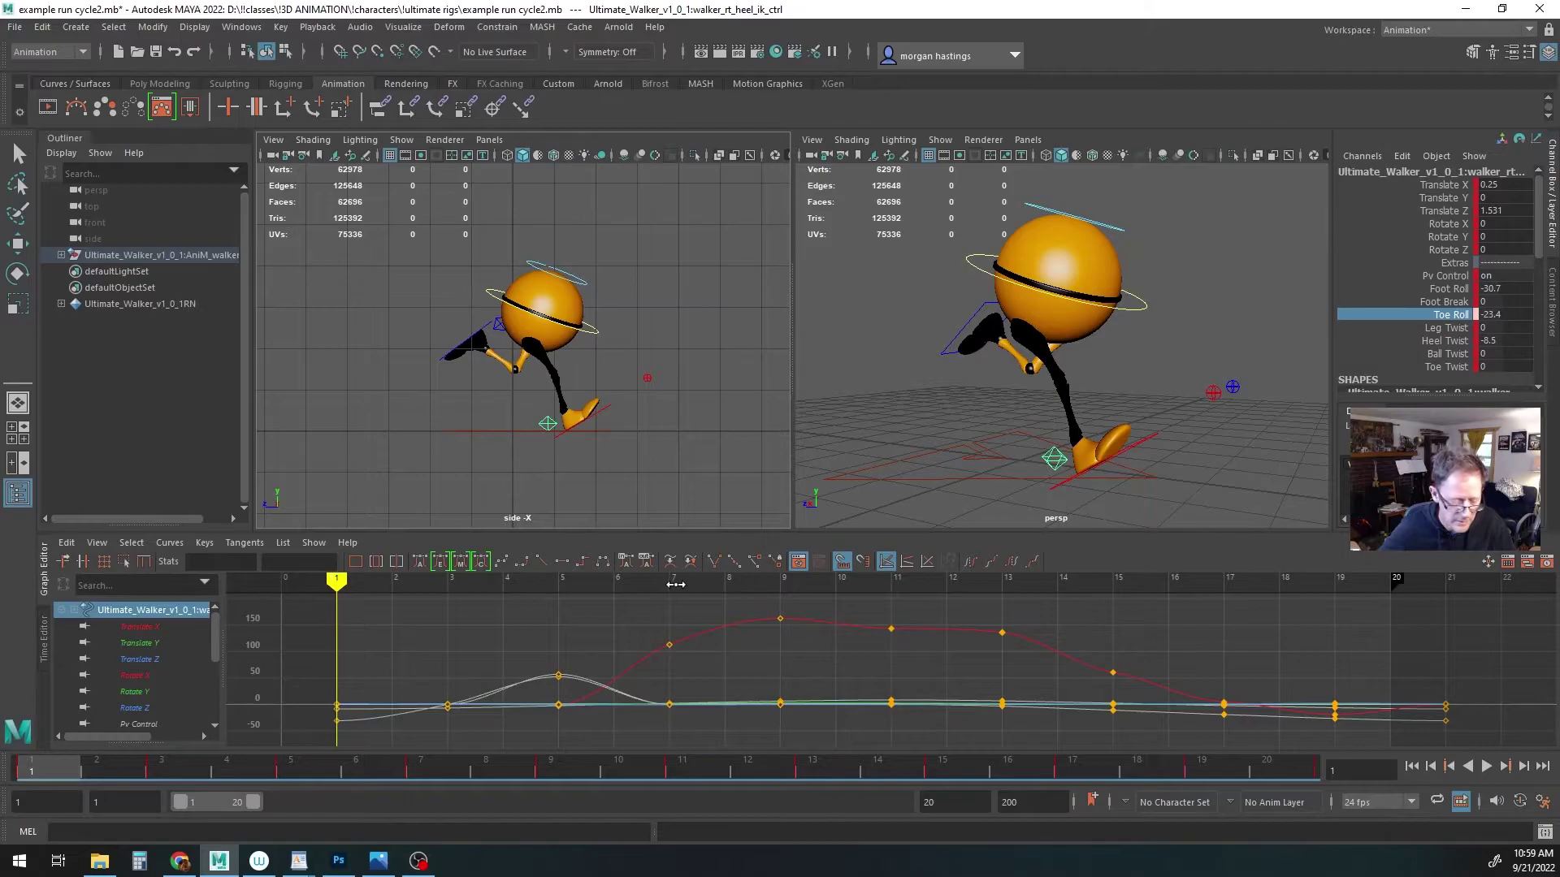
{"action": "key", "text": "s"}
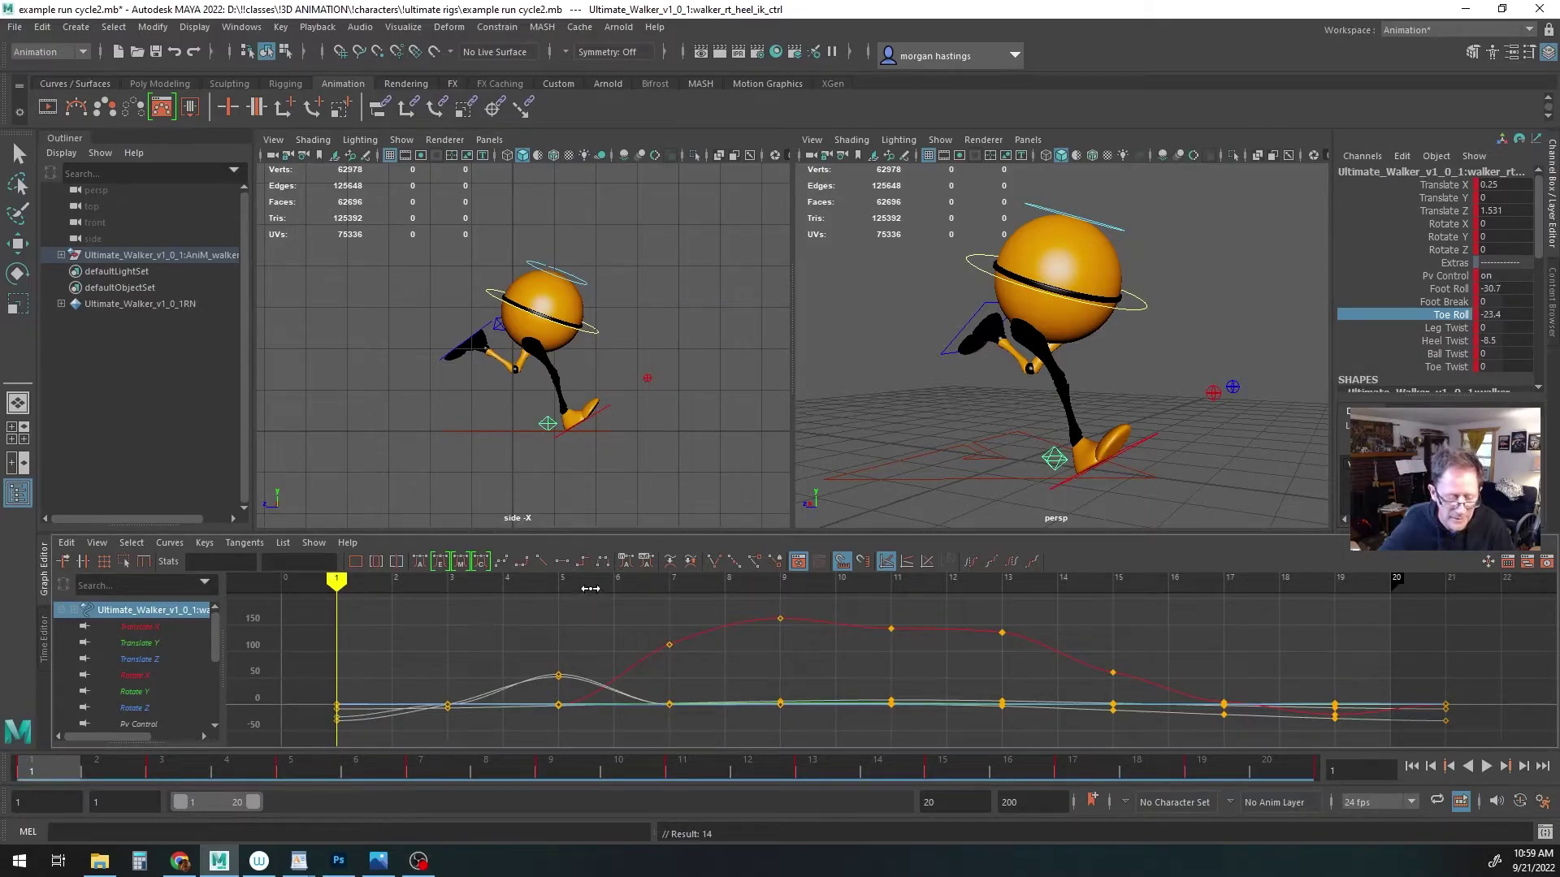
Set the left heel control's Toe Roll to 37 on frame 1 and key it
{"action": "left_click", "coordinate": [499, 325]}
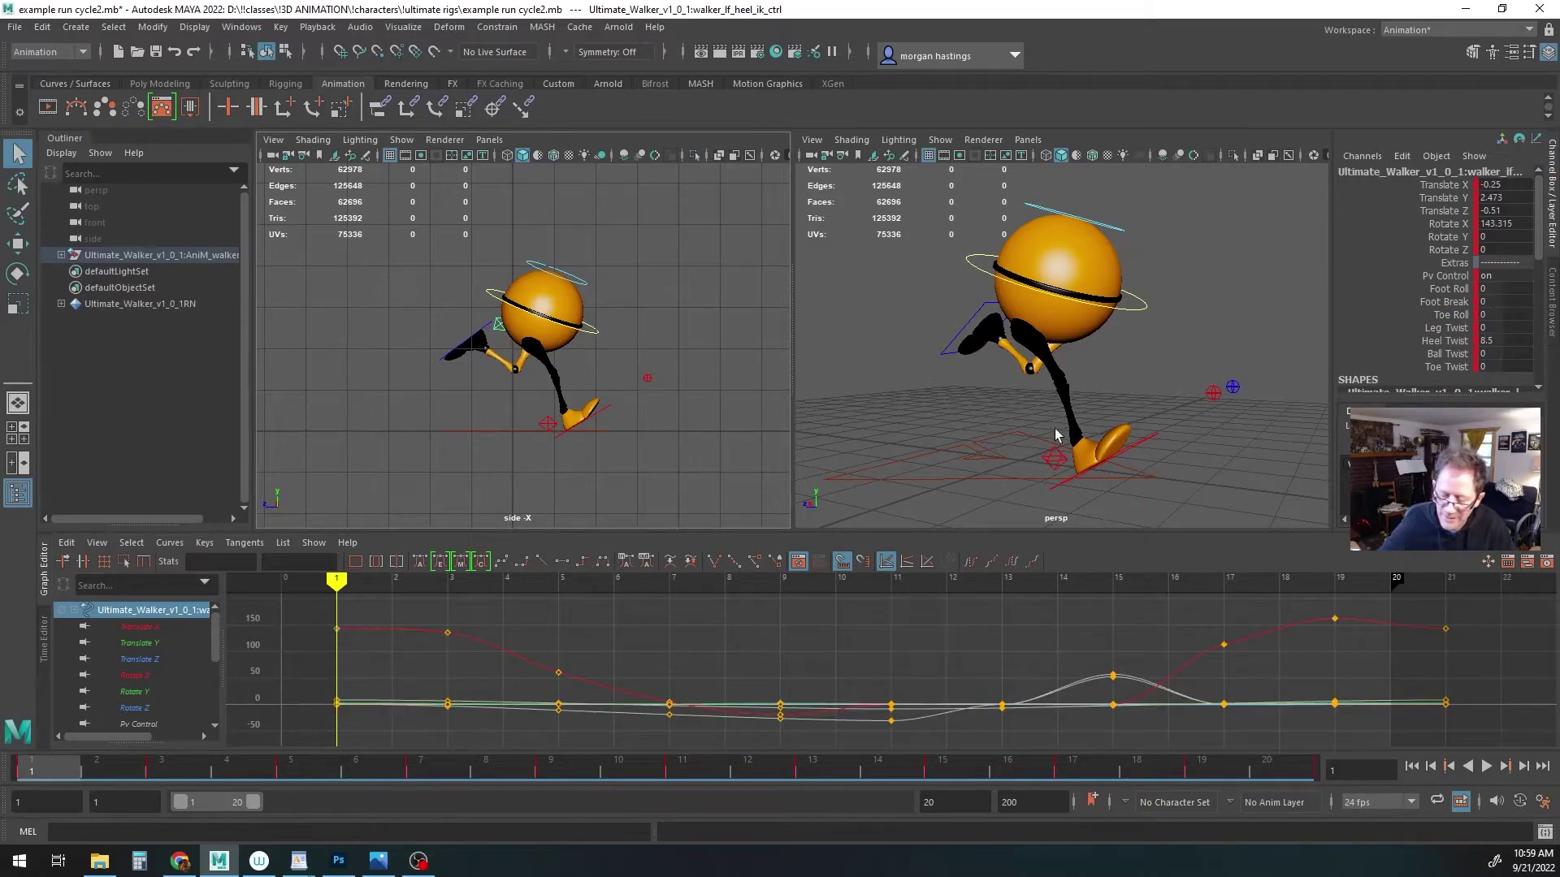
{"action": "left_click", "coordinate": [1451, 314]}
{"action": "middle_click_drag", "start_coordinate": [656, 441], "coordinate": [955, 448]}
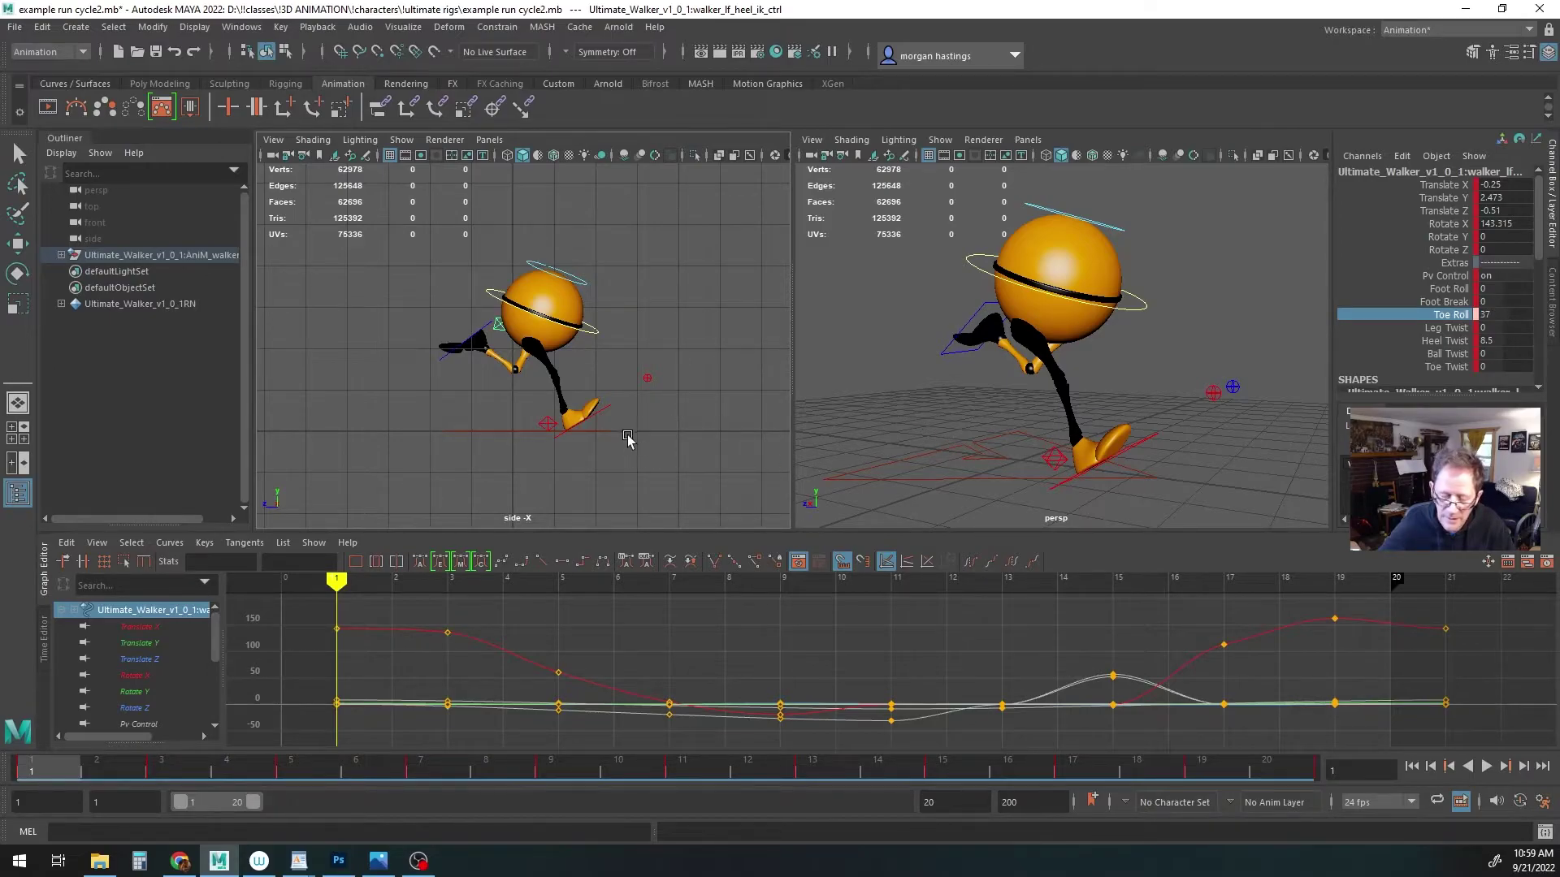
{"action": "key", "text": "s"}
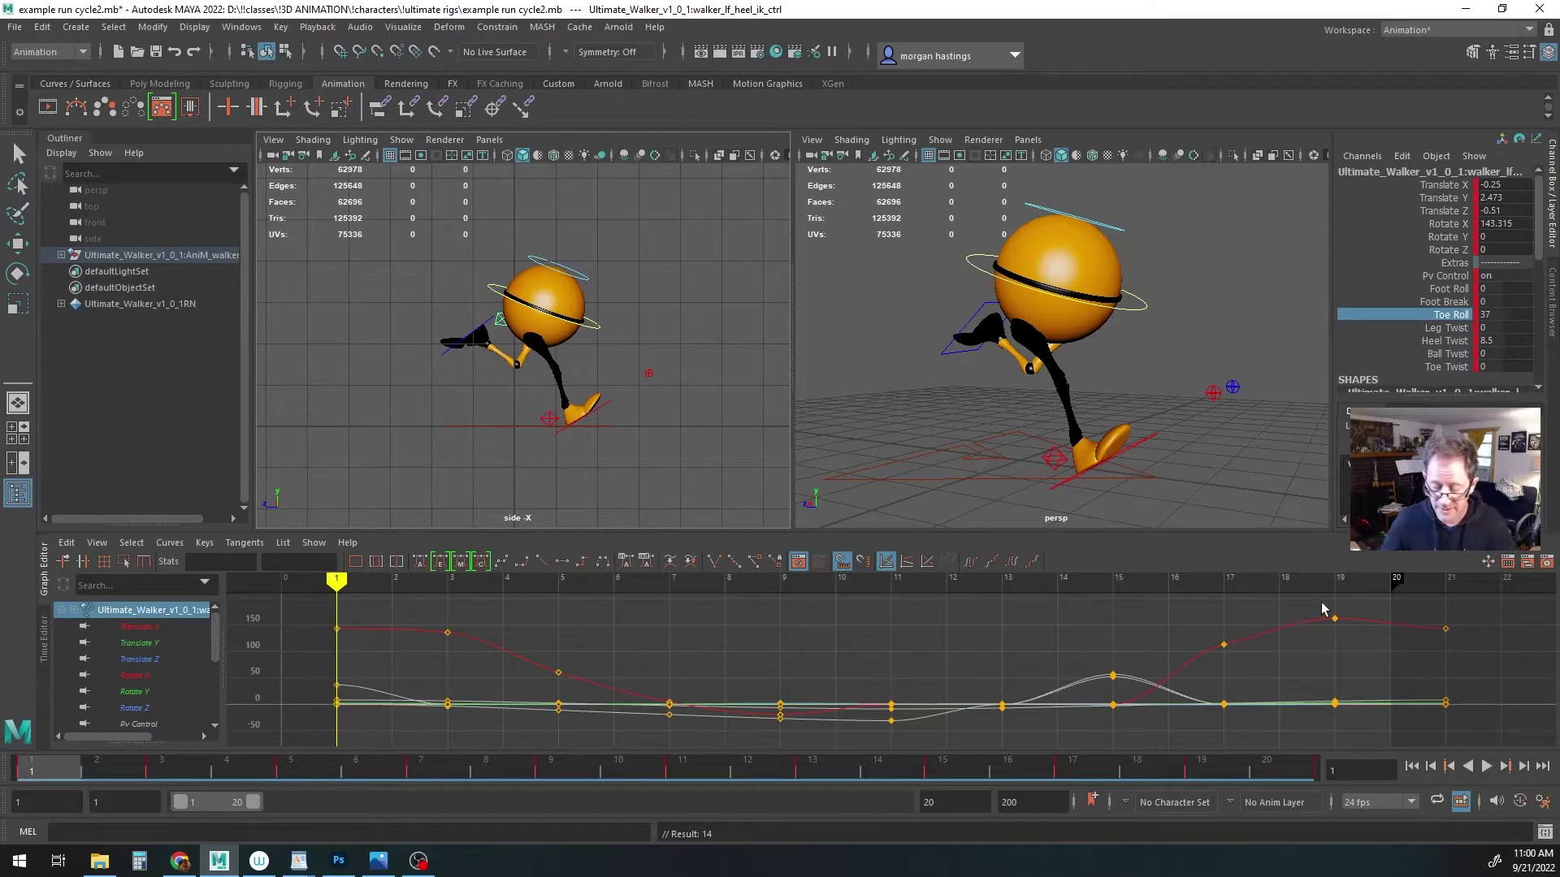
Extend the playback range to frame 21 and copy both heel controls' keys from frame 1 to frame 21
{"action": "left_click_drag", "start_coordinate": [1397, 578], "coordinate": [1445, 579]}
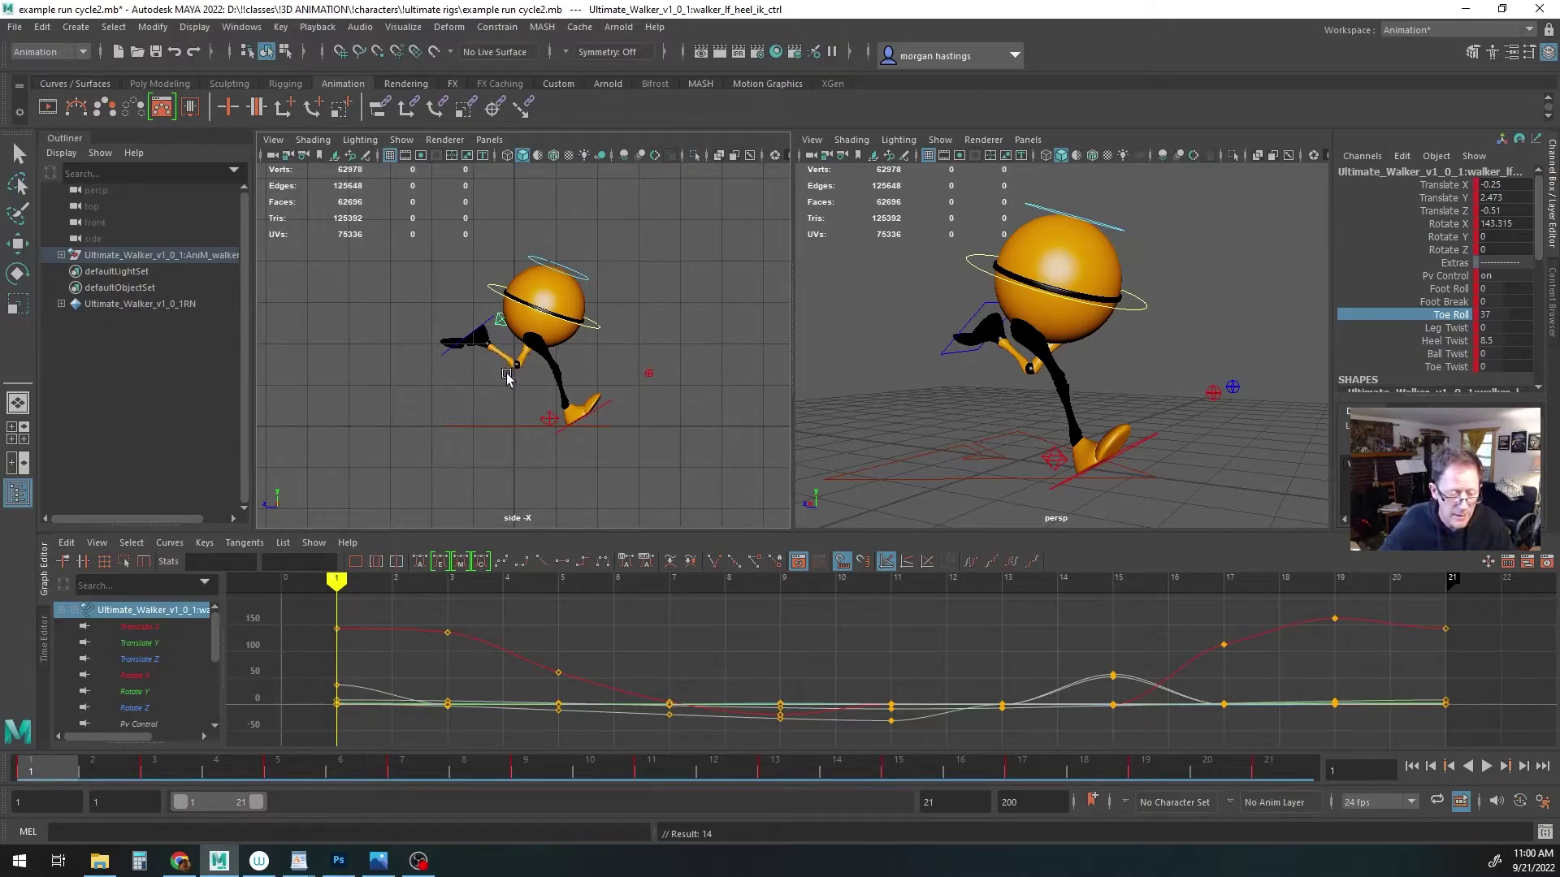
{"action": "left_click", "coordinate": [546, 419]}
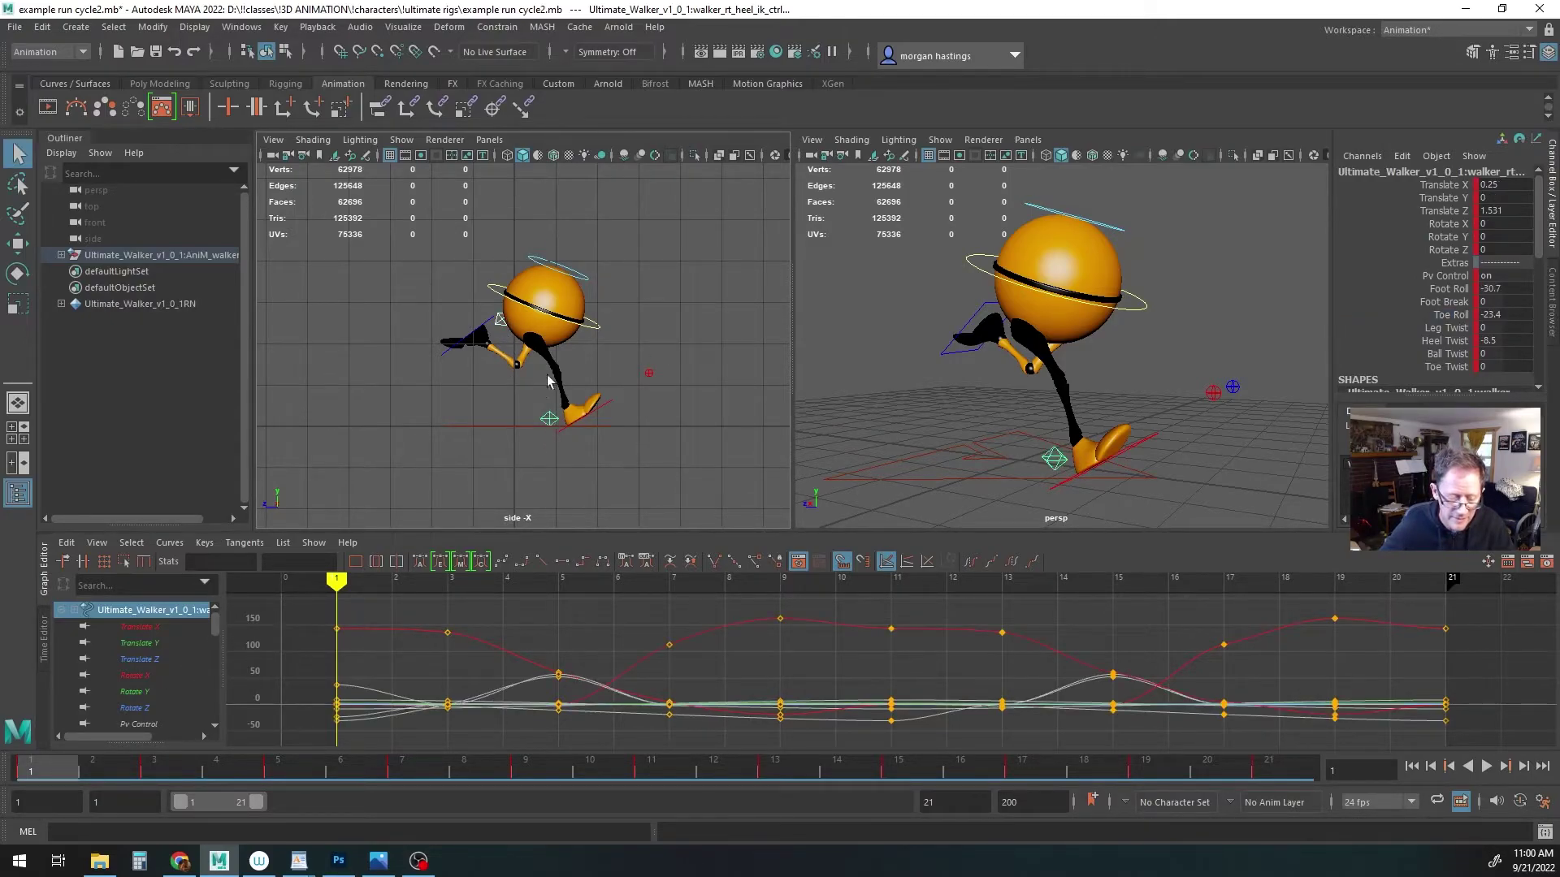
{"action": "right_click", "coordinate": [81, 768]}
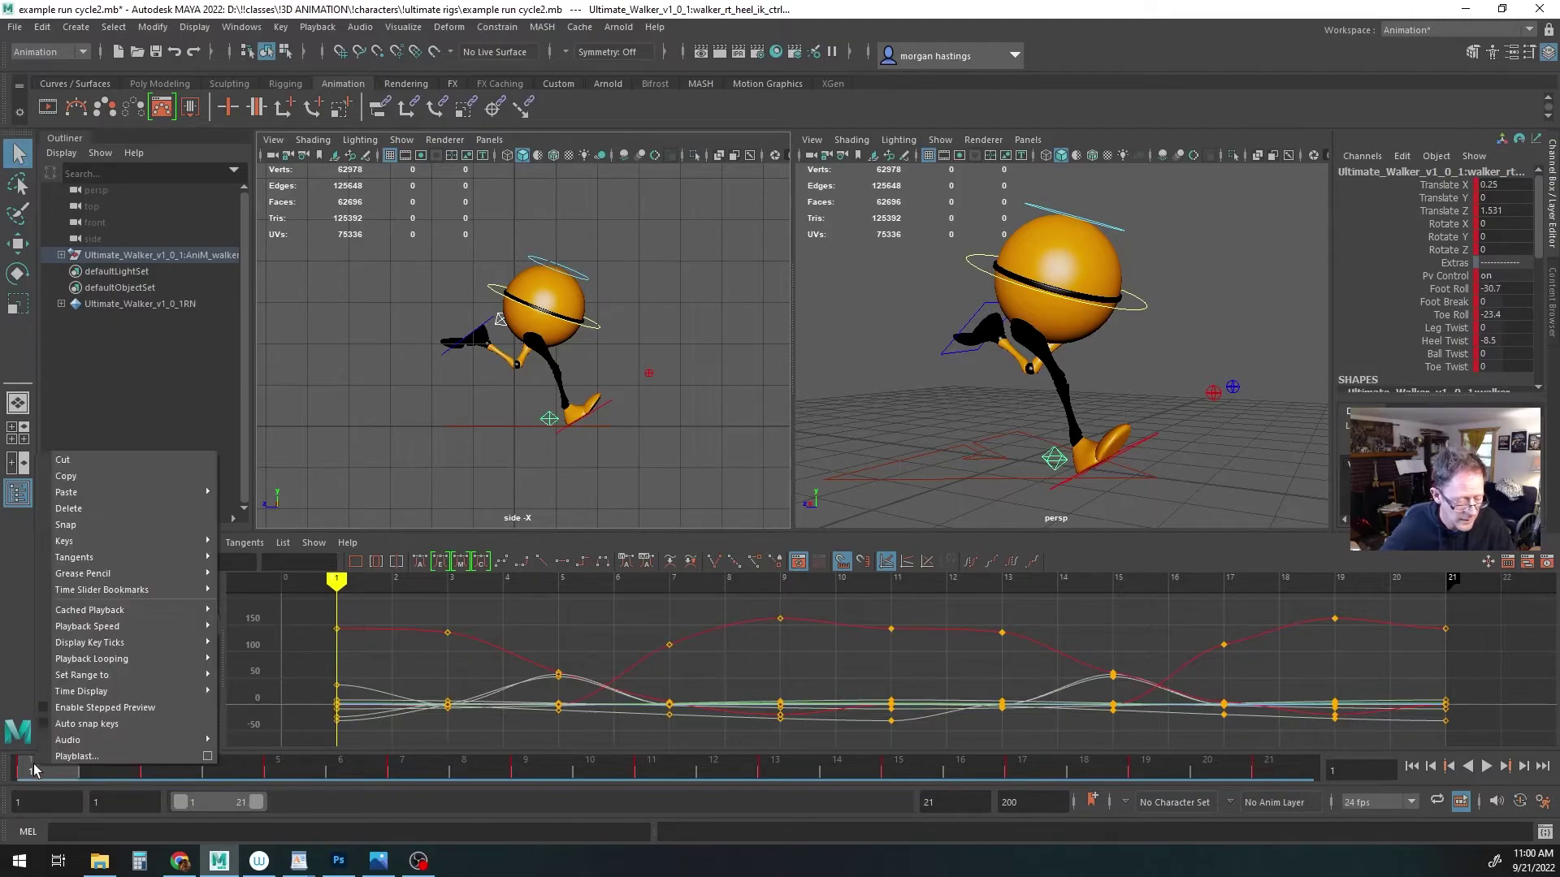
{"action": "left_click", "coordinate": [66, 476]}
{"action": "left_click", "coordinate": [1271, 769]}
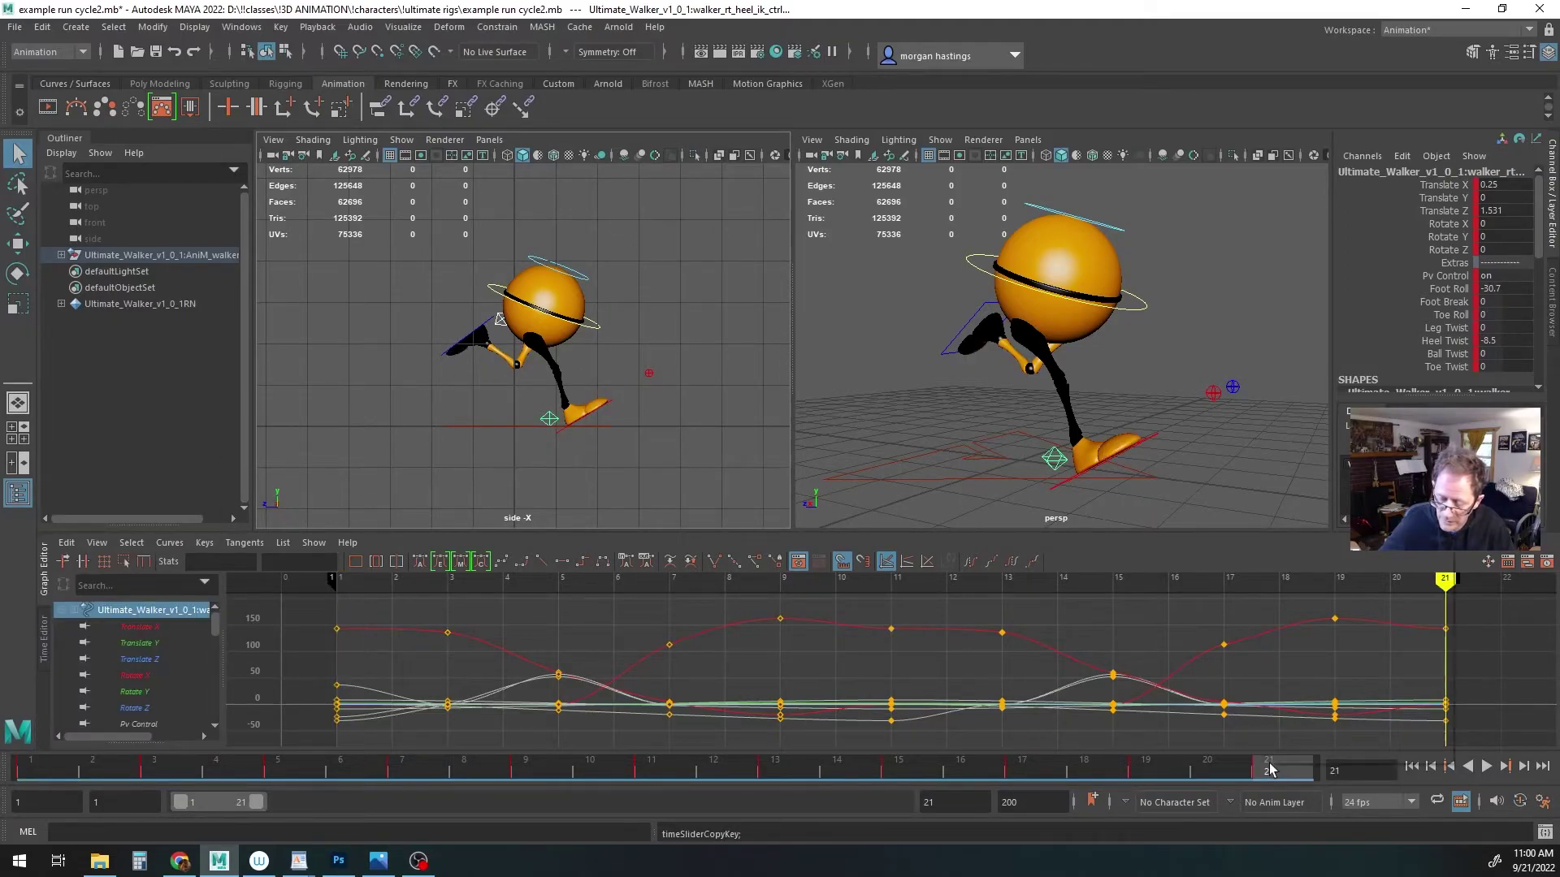
{"action": "right_click", "coordinate": [1271, 769]}
{"action": "mouse_move", "coordinate": [1304, 500]}
{"action": "left_click", "coordinate": [1219, 501]}
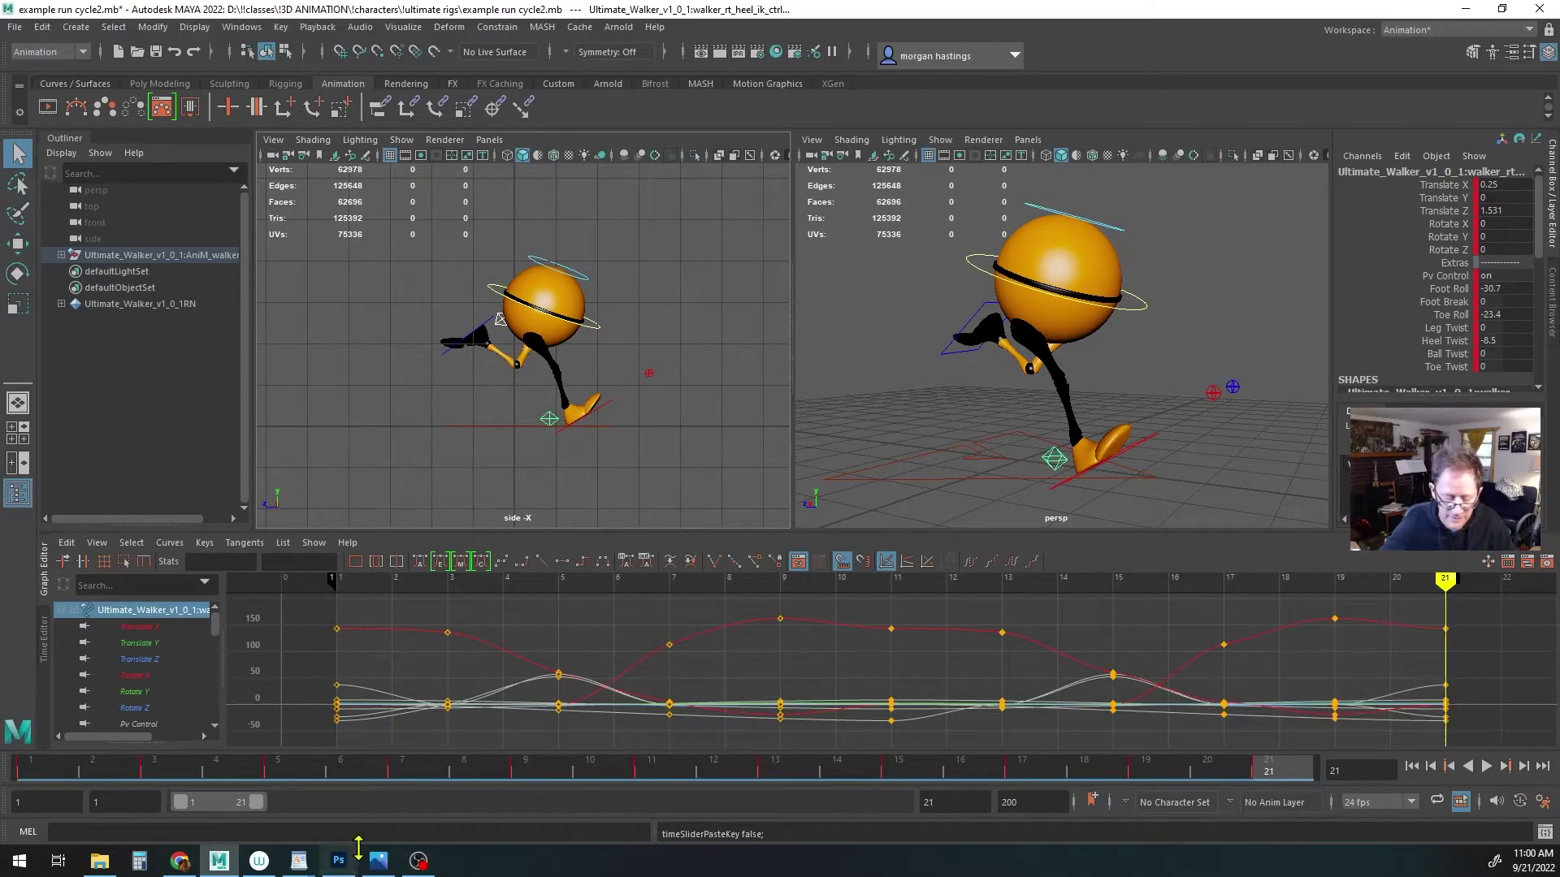
Set the playback range's end back to frame 20 and move the current time to frame 3
{"action": "left_click", "coordinate": [30, 772]}
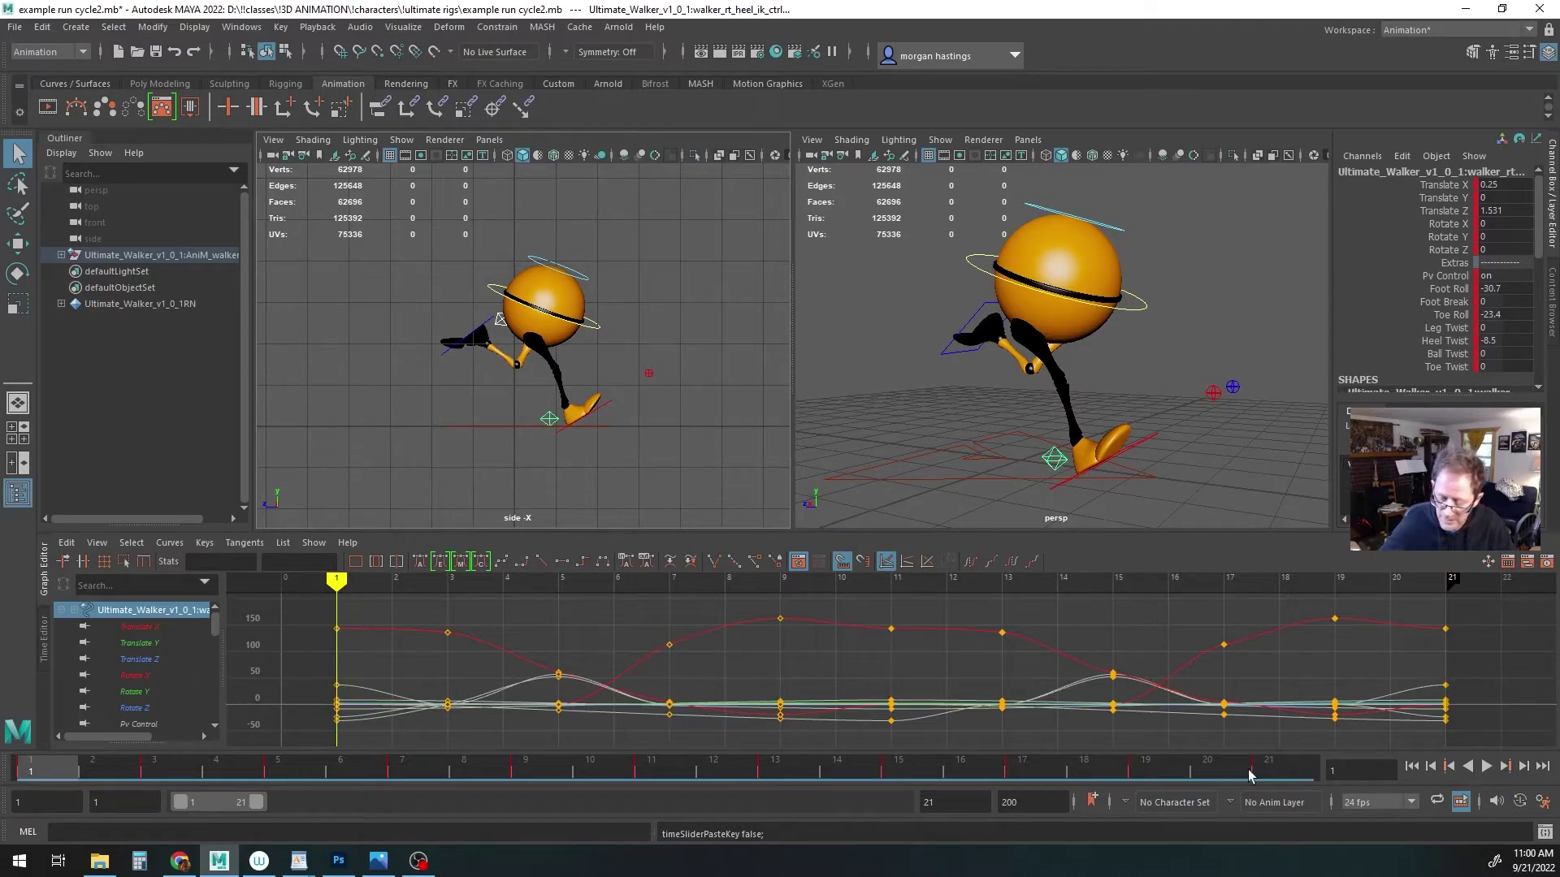
{"action": "left_click_drag", "start_coordinate": [1450, 577], "coordinate": [1396, 577]}
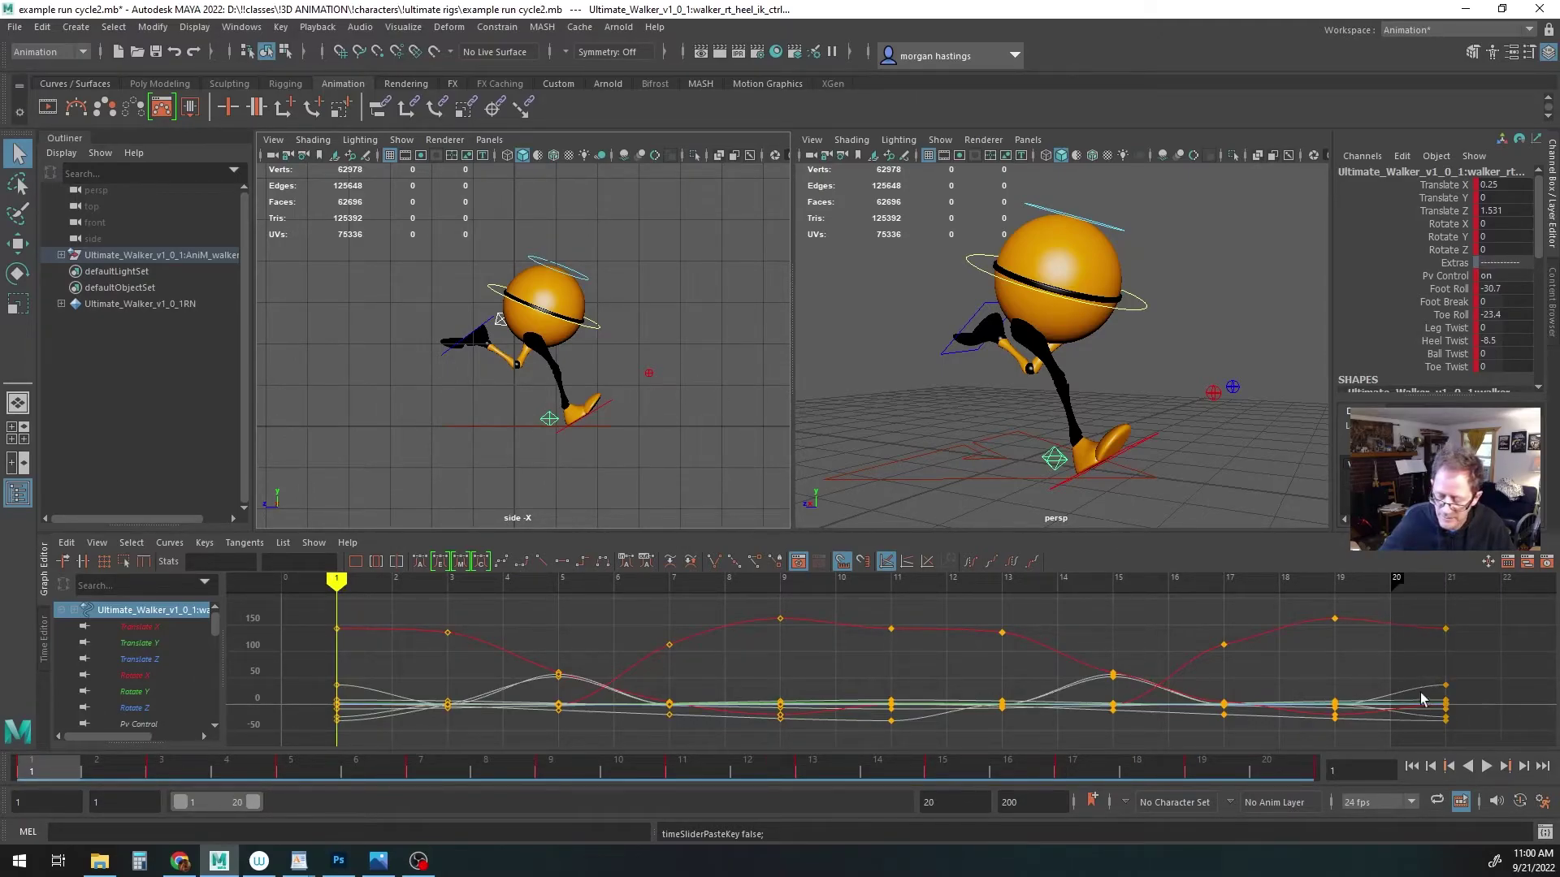
{"action": "left_click_drag", "start_coordinate": [338, 581], "coordinate": [434, 585]}
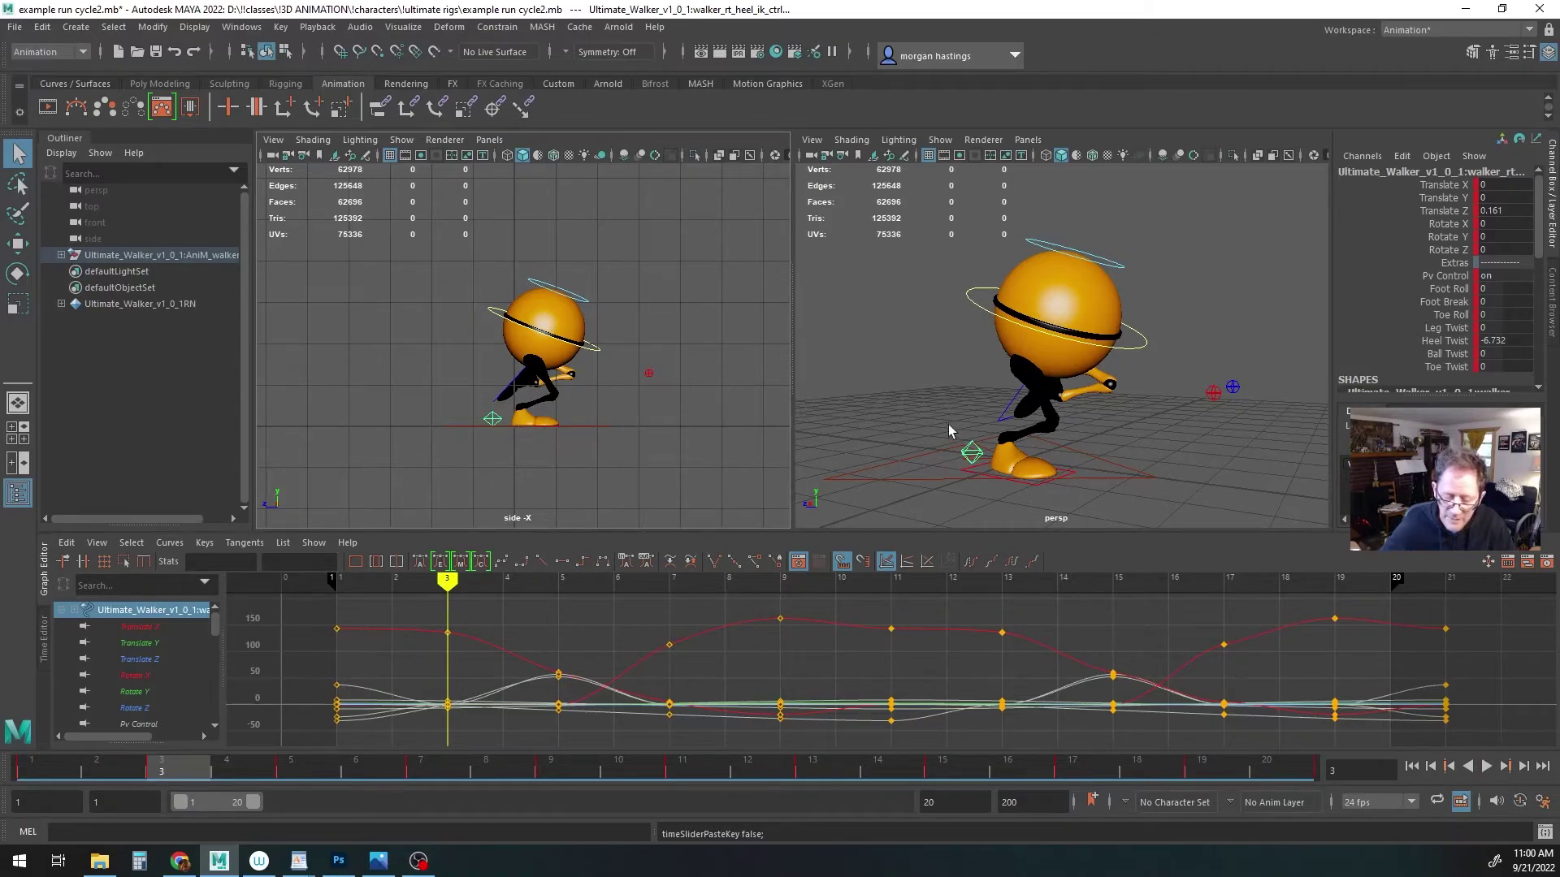
Select the left heel control and key its Toe Roll at 36.5 on frame 3
{"action": "left_click_drag", "start_coordinate": [375, 585], "coordinate": [345, 585]}
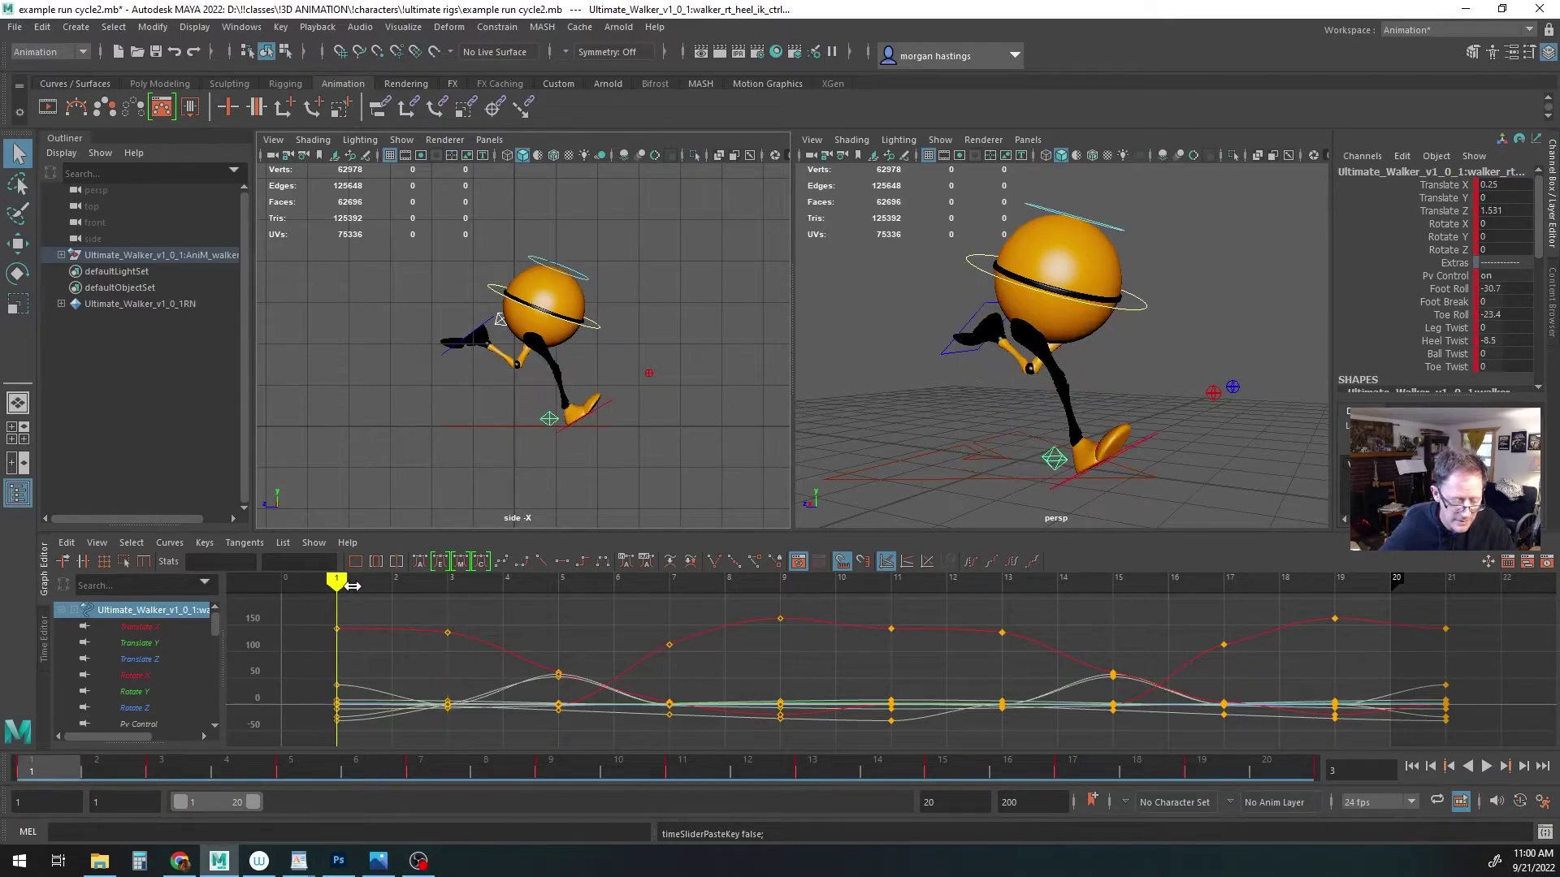
{"action": "left_click", "coordinate": [498, 325]}
{"action": "left_click", "coordinate": [420, 517]}
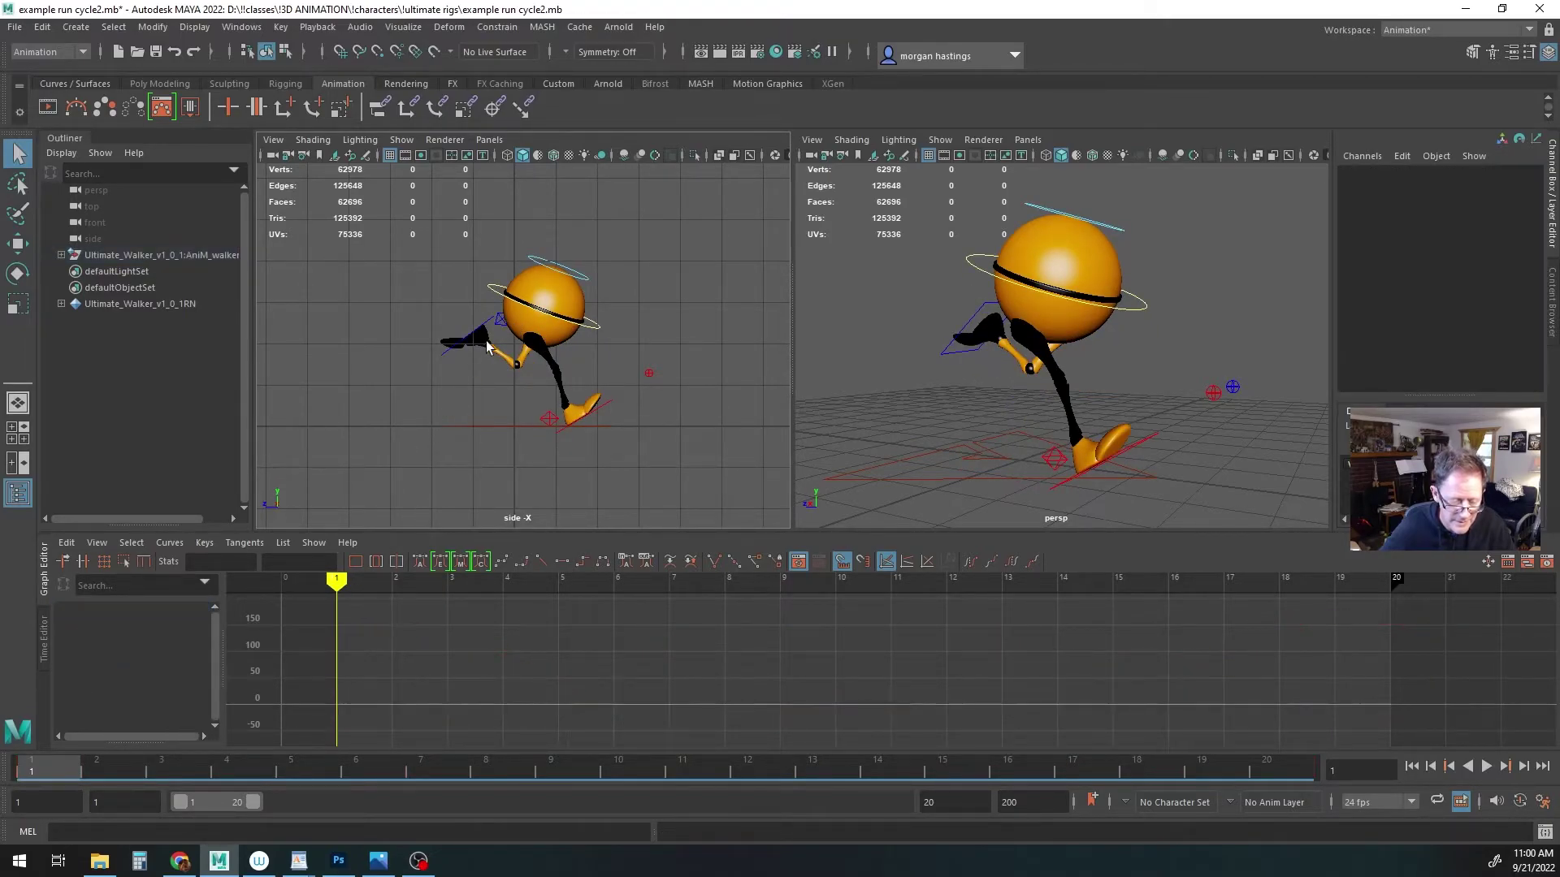
{"action": "left_click", "coordinate": [503, 329]}
{"action": "left_click_drag", "start_coordinate": [337, 582], "coordinate": [447, 581]}
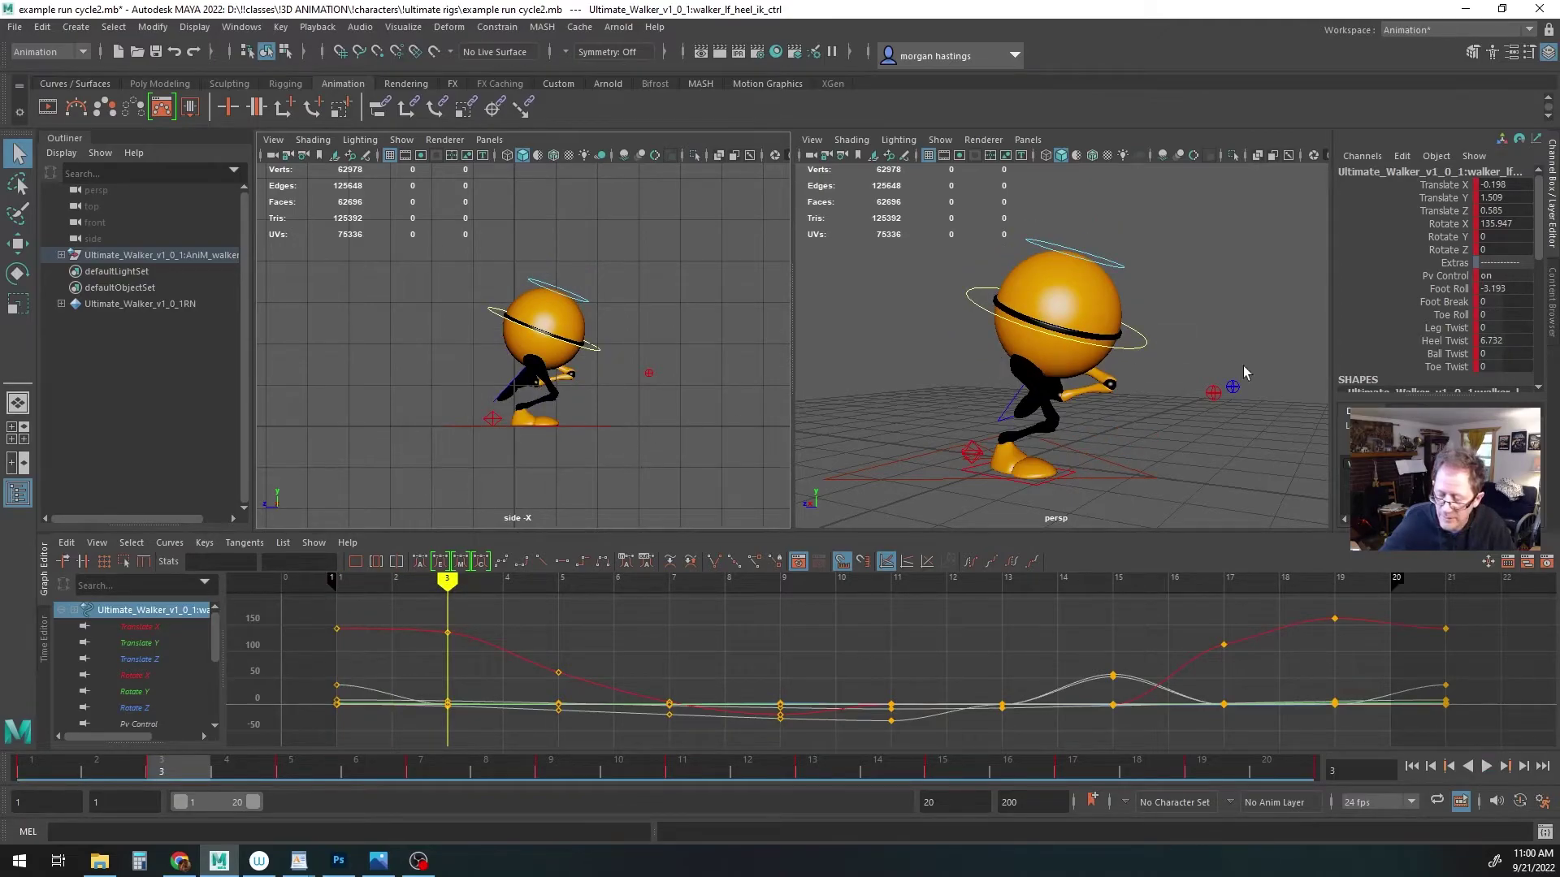
{"action": "left_click", "coordinate": [1444, 342]}
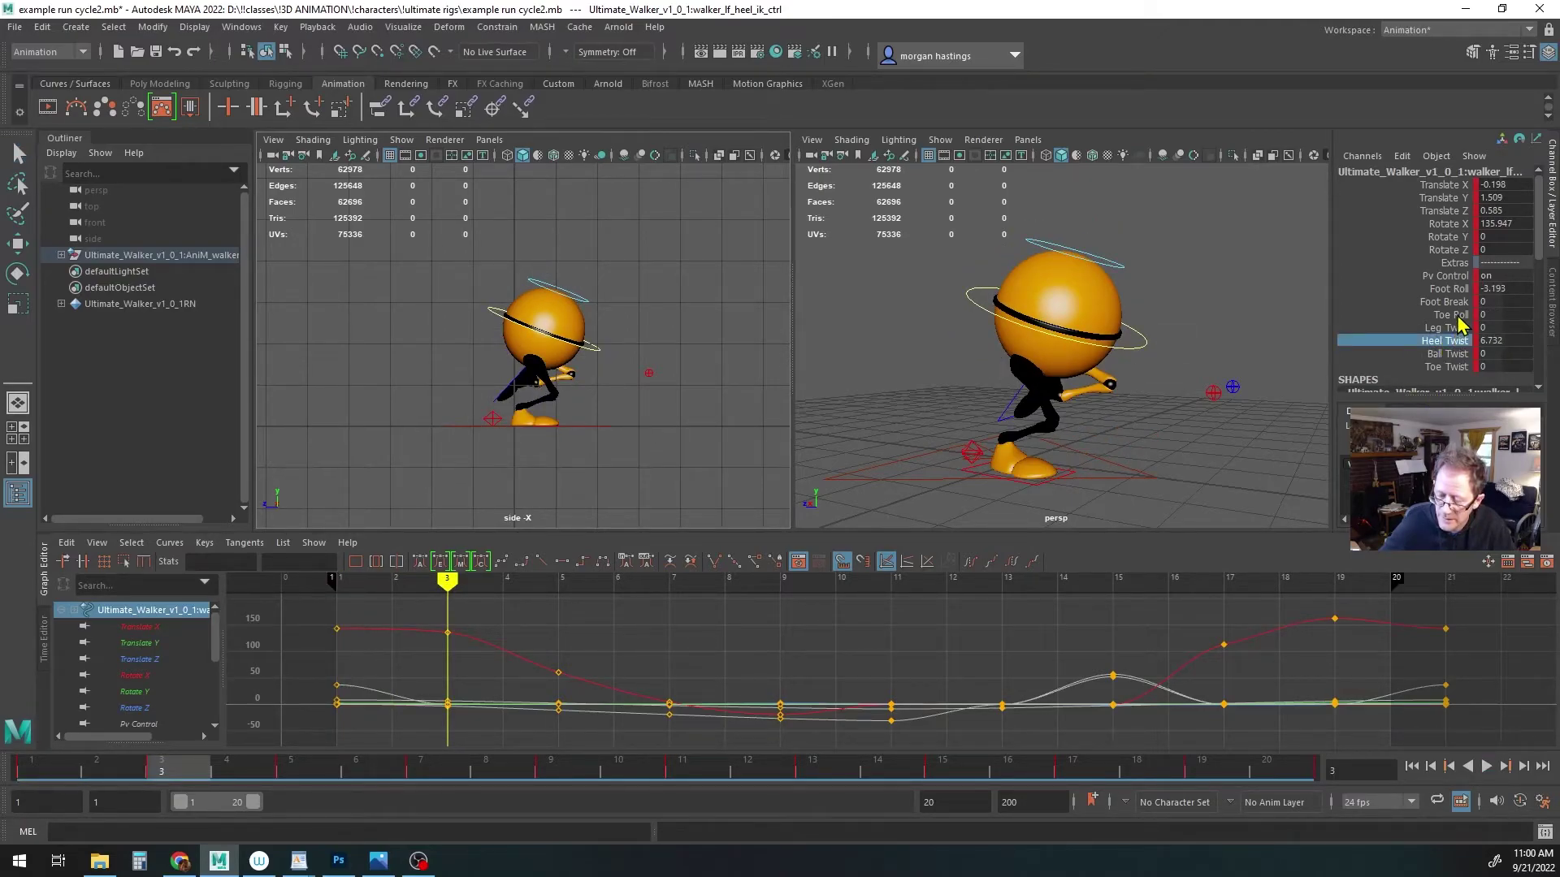
{"action": "left_click", "coordinate": [1452, 315]}
{"action": "middle_click_drag", "start_coordinate": [654, 442], "coordinate": [924, 442]}
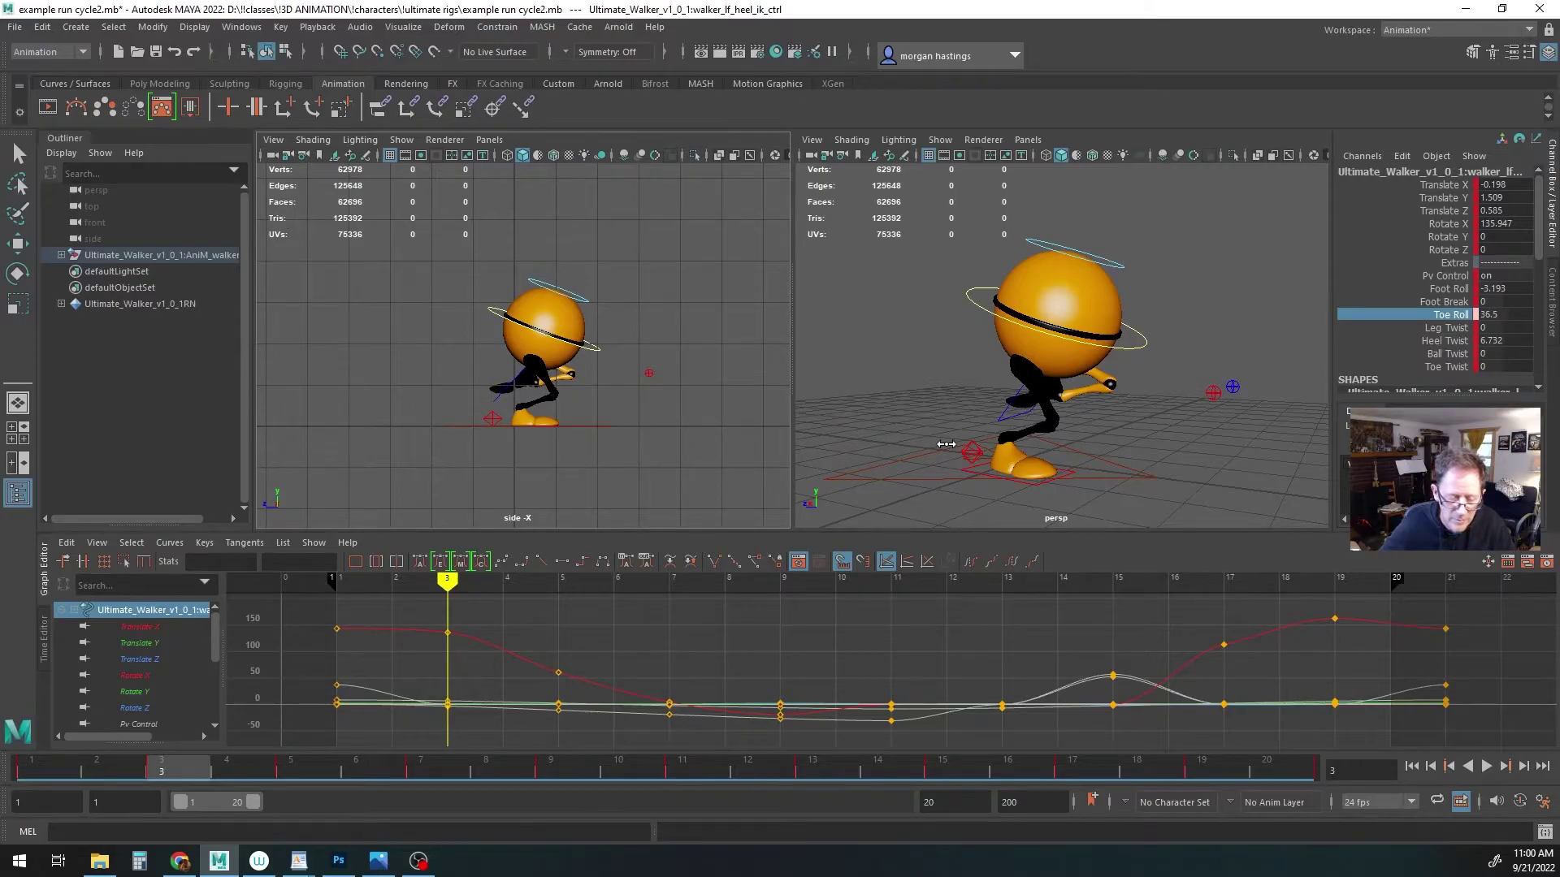
{"action": "key", "text": "s"}
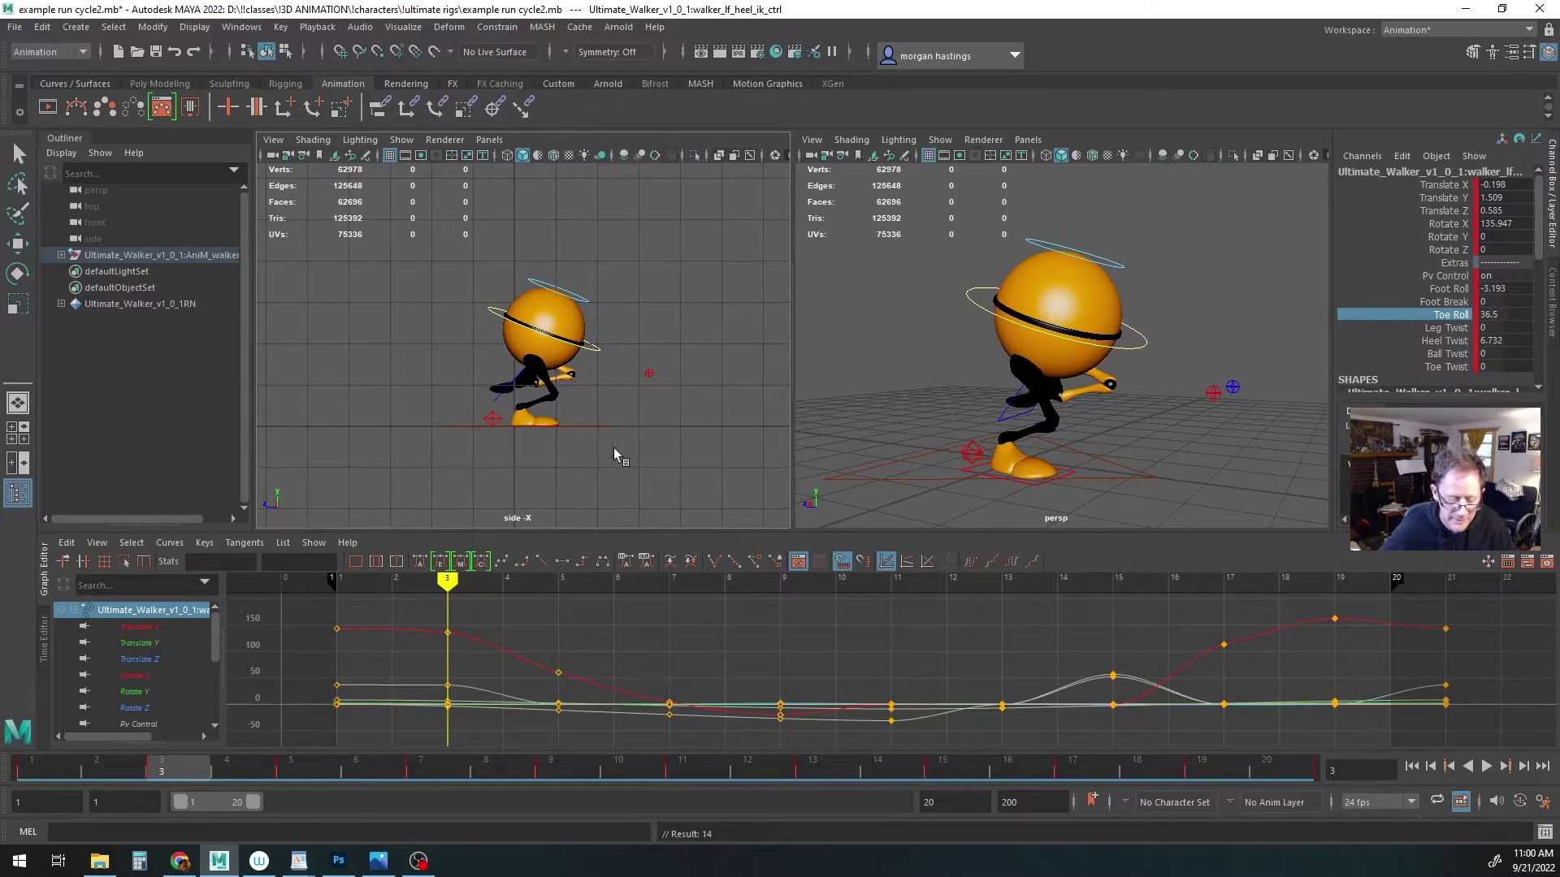
Key the left heel control's Toe Roll at 28.3 on frame 5 and at 33 on frame 7
{"action": "left_click_drag", "start_coordinate": [446, 581], "coordinate": [549, 590]}
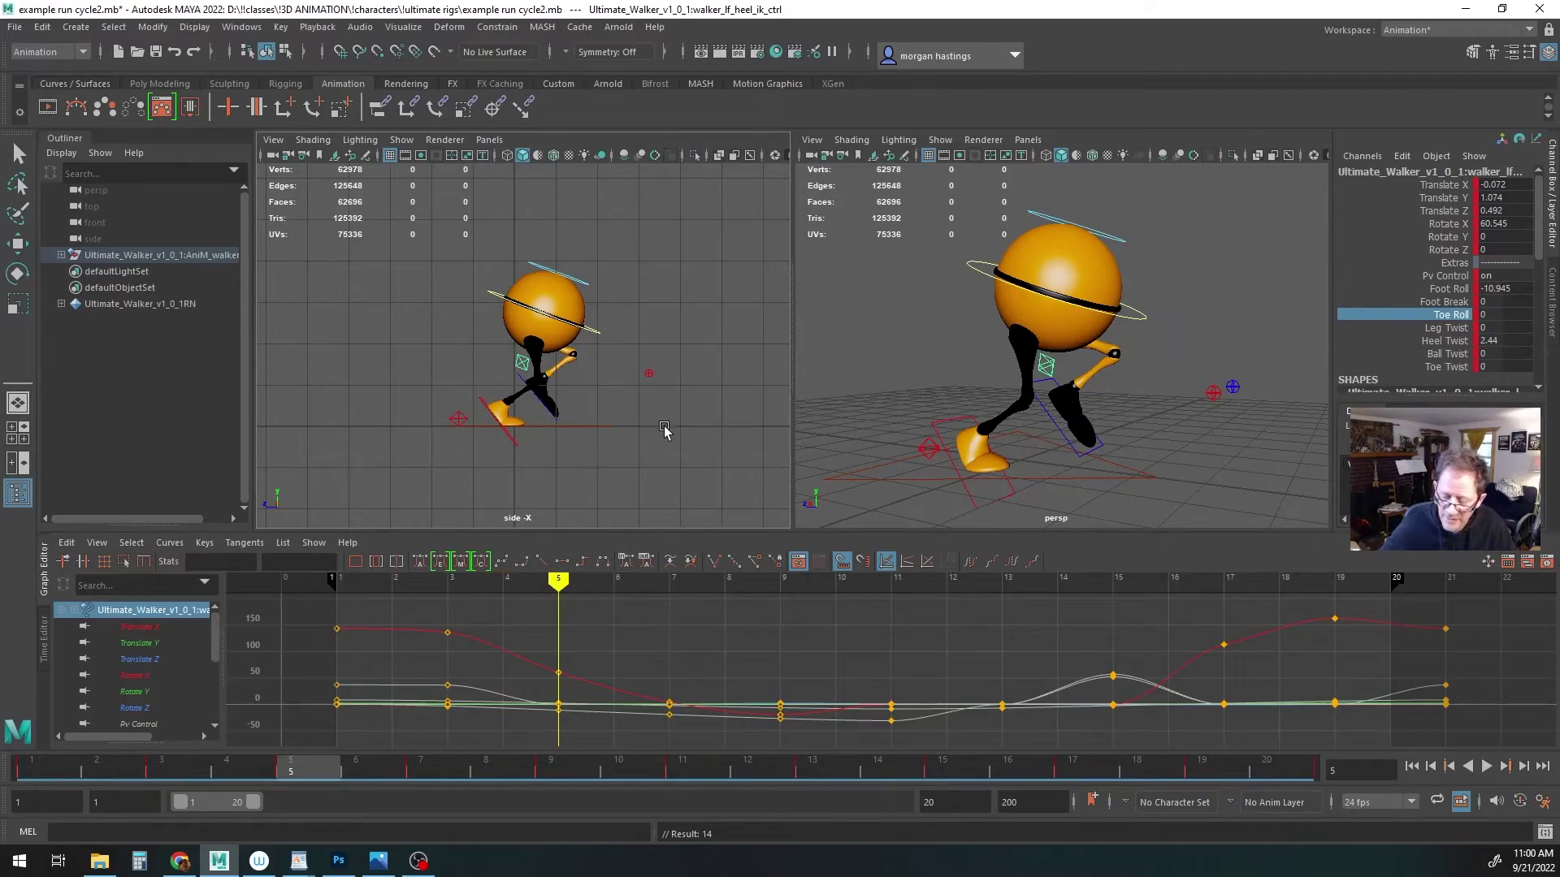
{"action": "middle_click_drag", "start_coordinate": [660, 416], "coordinate": [881, 418]}
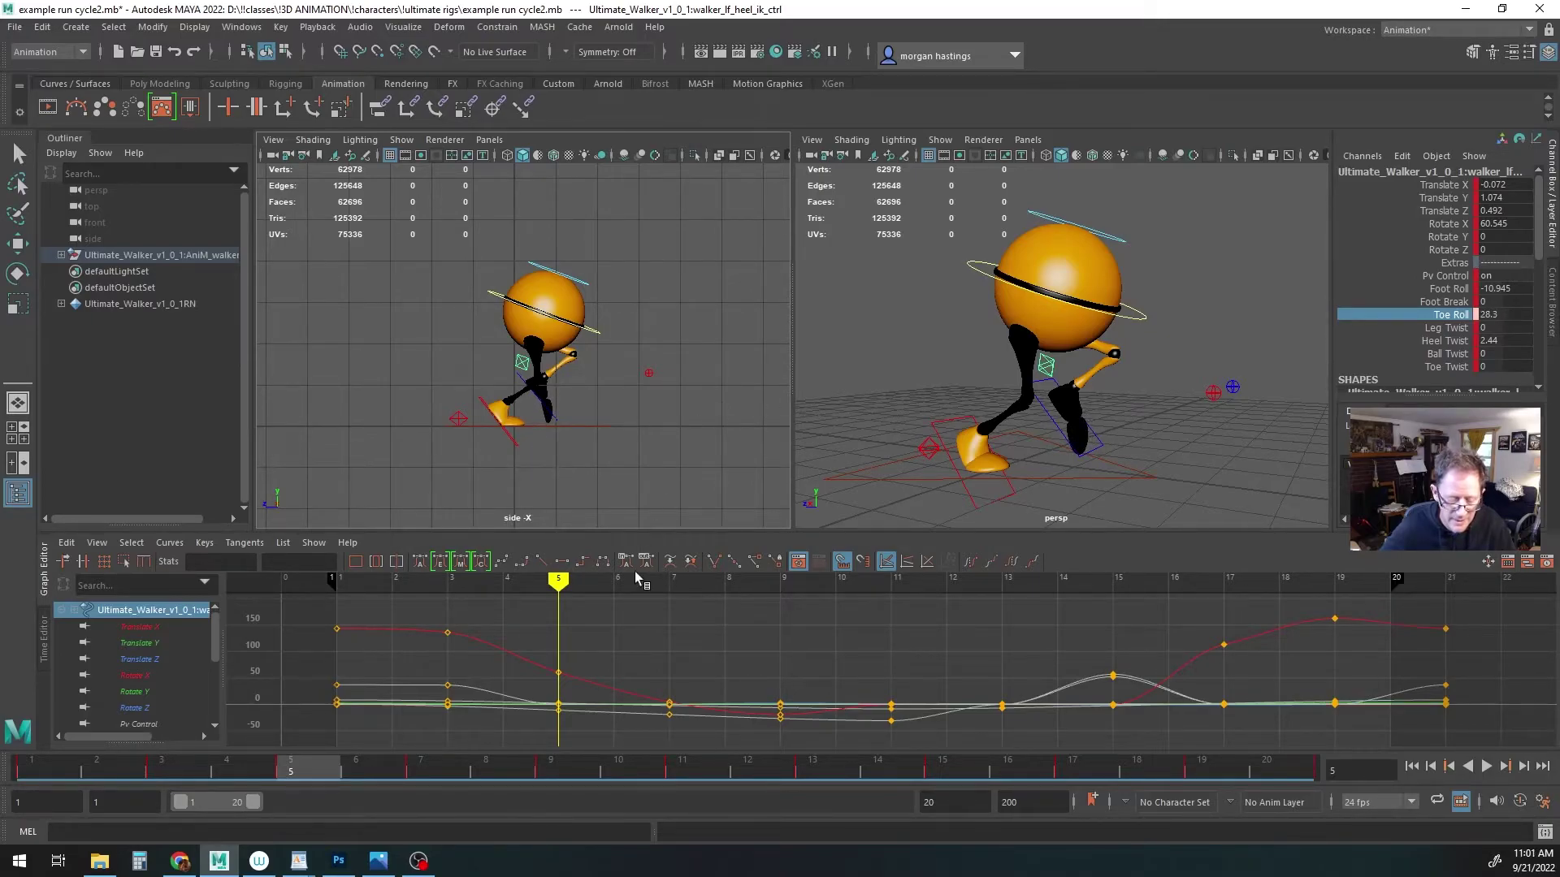
{"action": "key", "text": "s"}
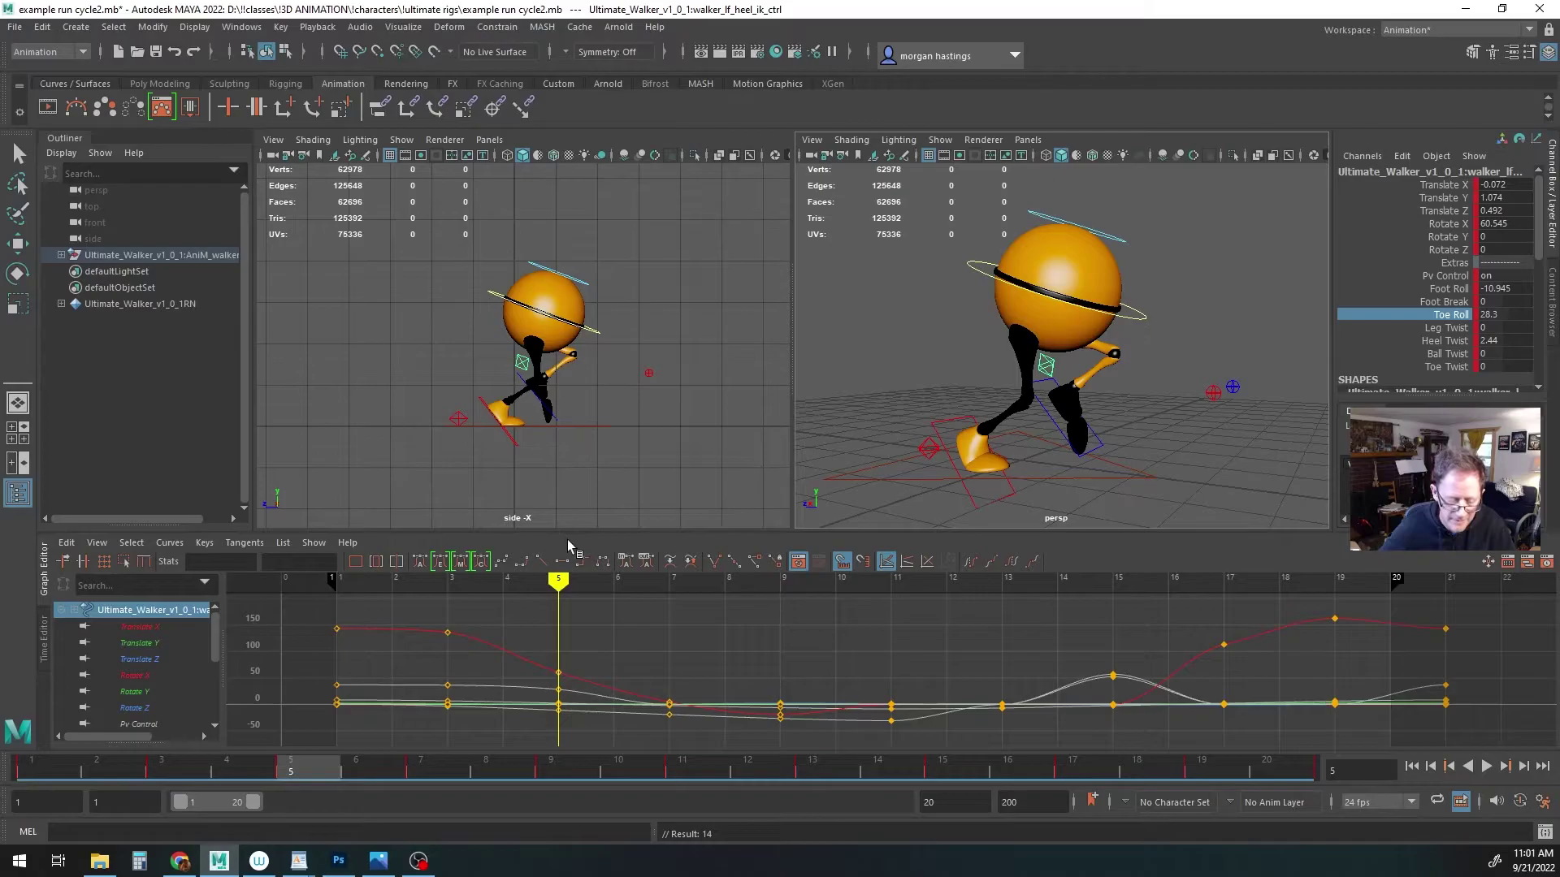
{"action": "left_click_drag", "start_coordinate": [559, 581], "coordinate": [660, 582]}
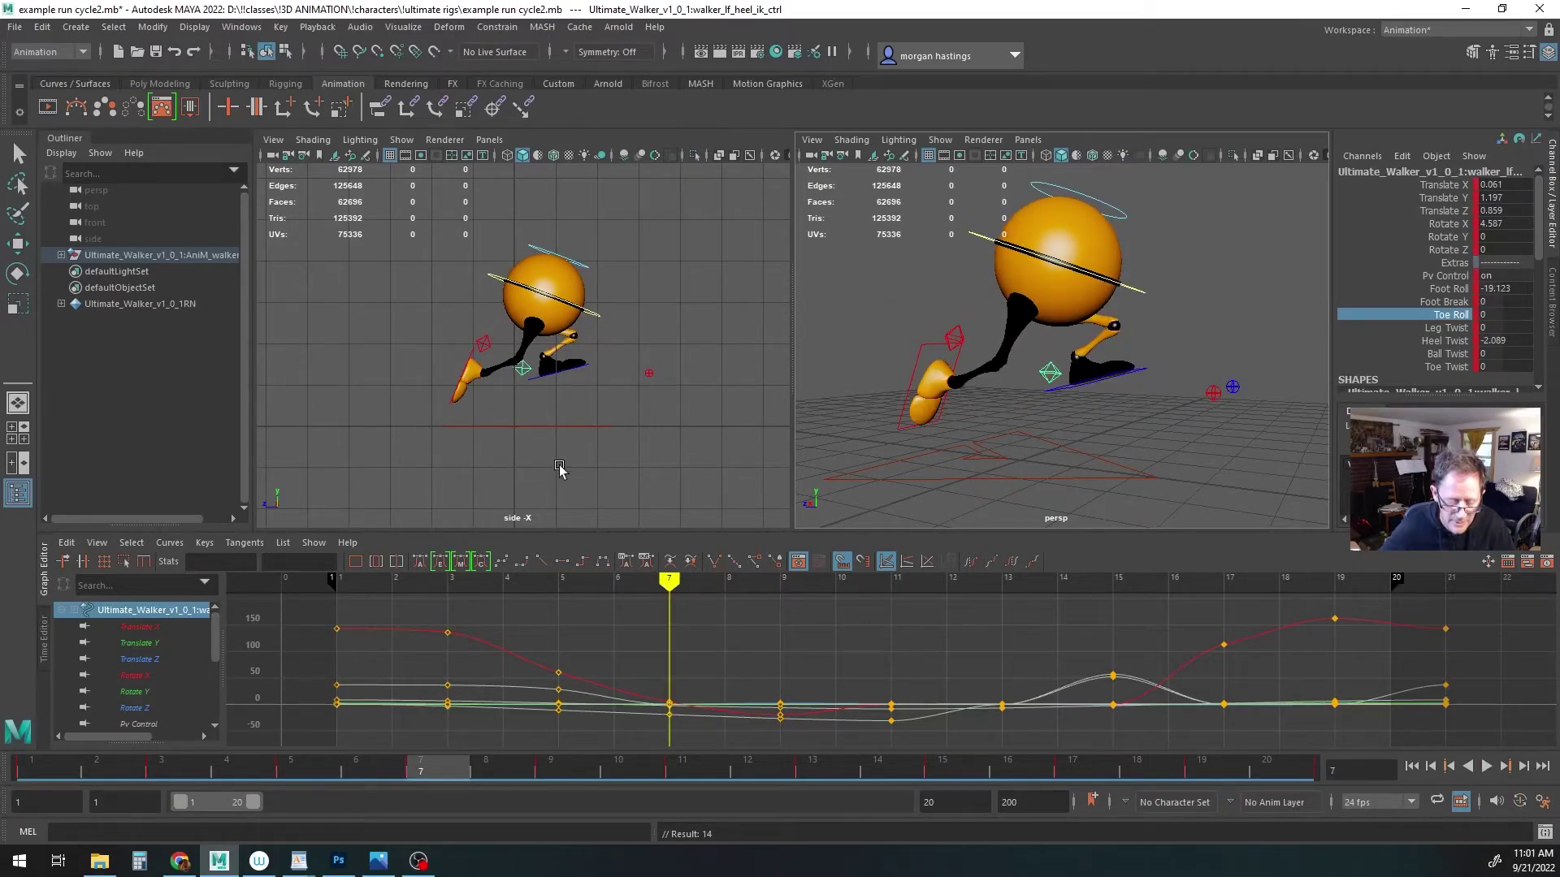
{"action": "middle_click_drag", "start_coordinate": [690, 394], "coordinate": [958, 418]}
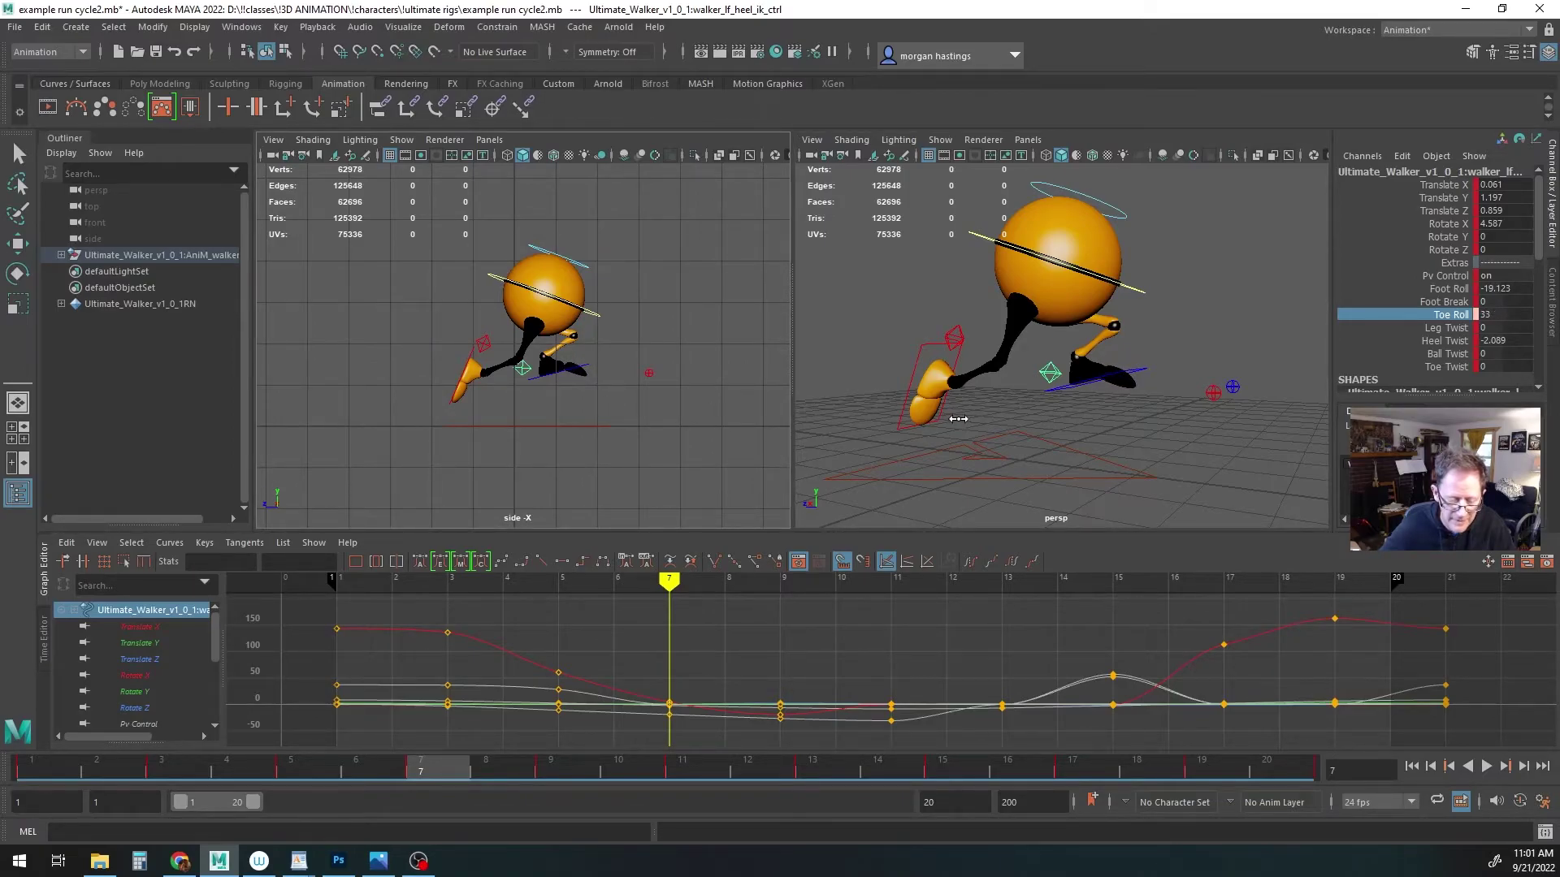
{"action": "key", "text": "s"}
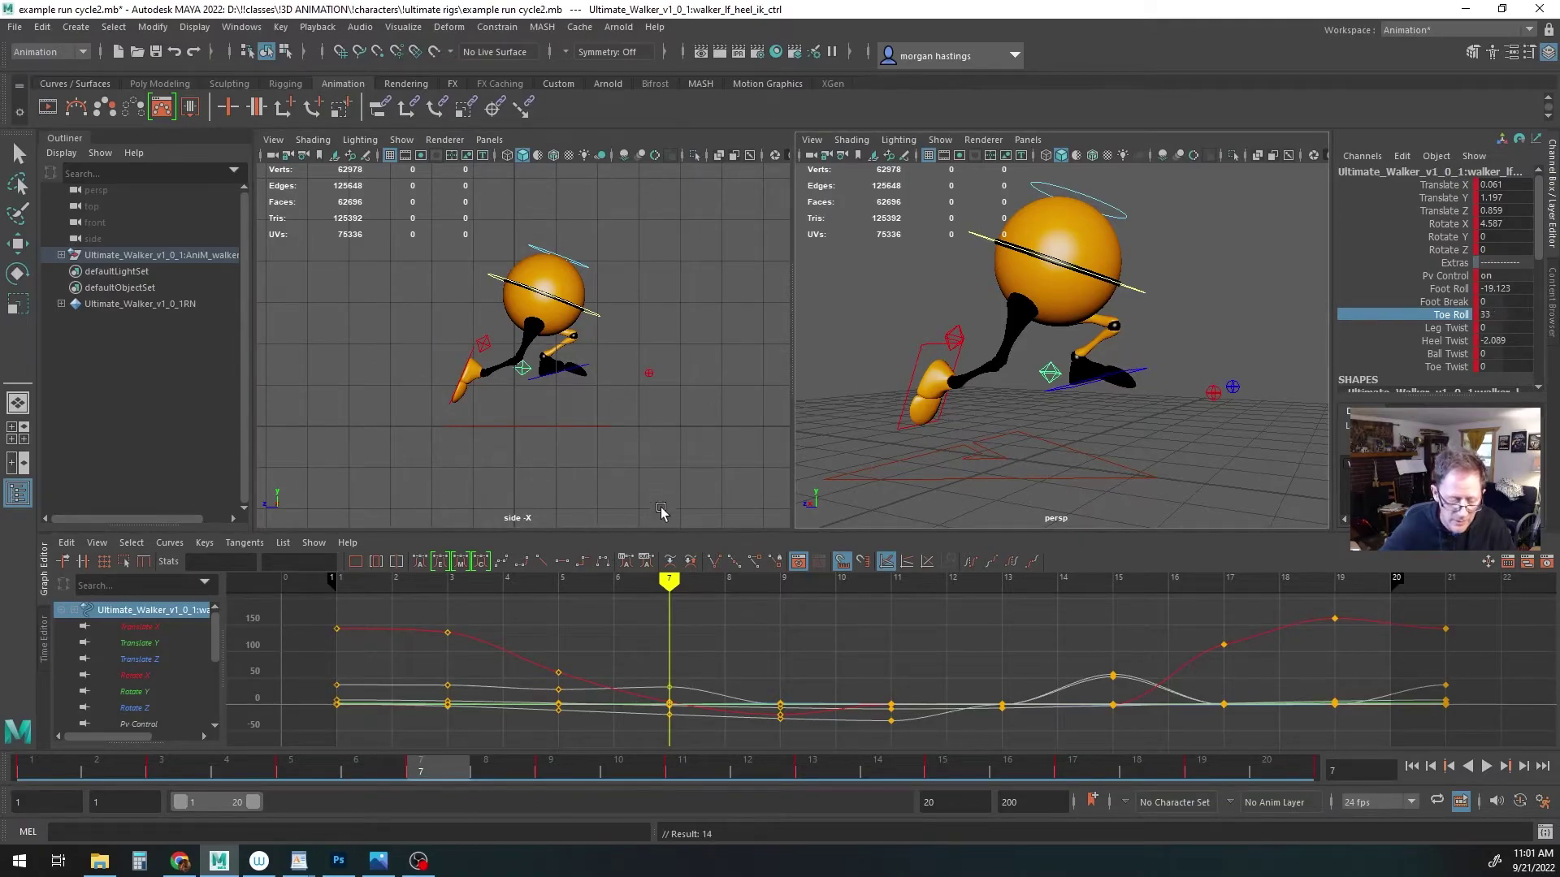
Select the right heel control and key its Toe Roll at 32.9 on frame 7
{"action": "left_click", "coordinate": [484, 344]}
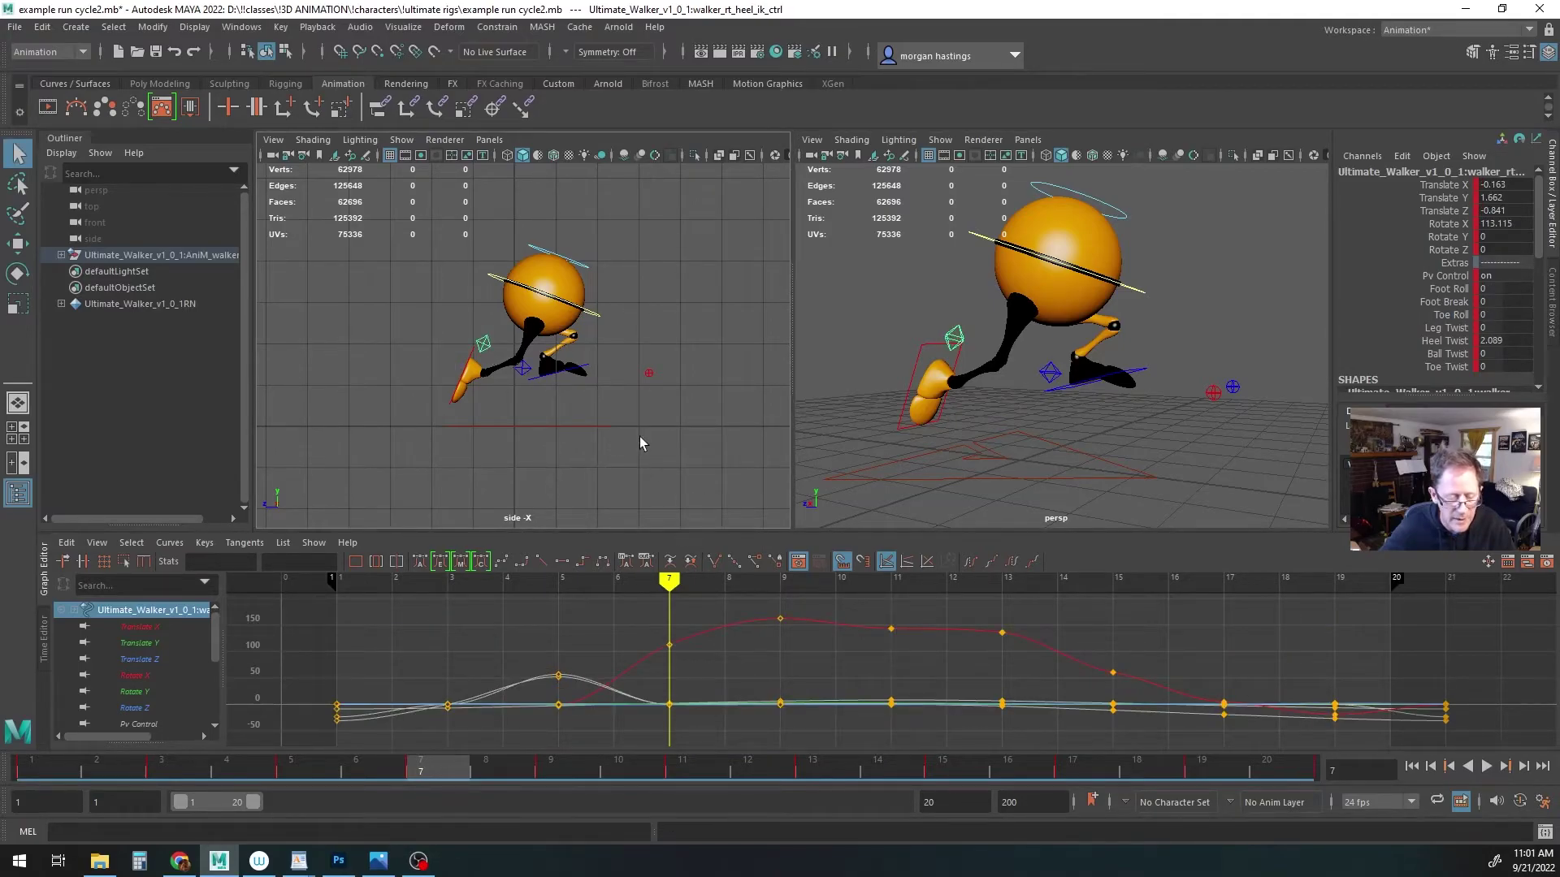
{"action": "mouse_move", "coordinate": [669, 579]}
{"action": "left_mouse_down"}
{"action": "mouse_move", "coordinate": [546, 579]}
{"action": "mouse_move", "coordinate": [763, 579]}
{"action": "mouse_move", "coordinate": [557, 580]}
{"action": "mouse_move", "coordinate": [678, 584]}
{"action": "left_mouse_up"}
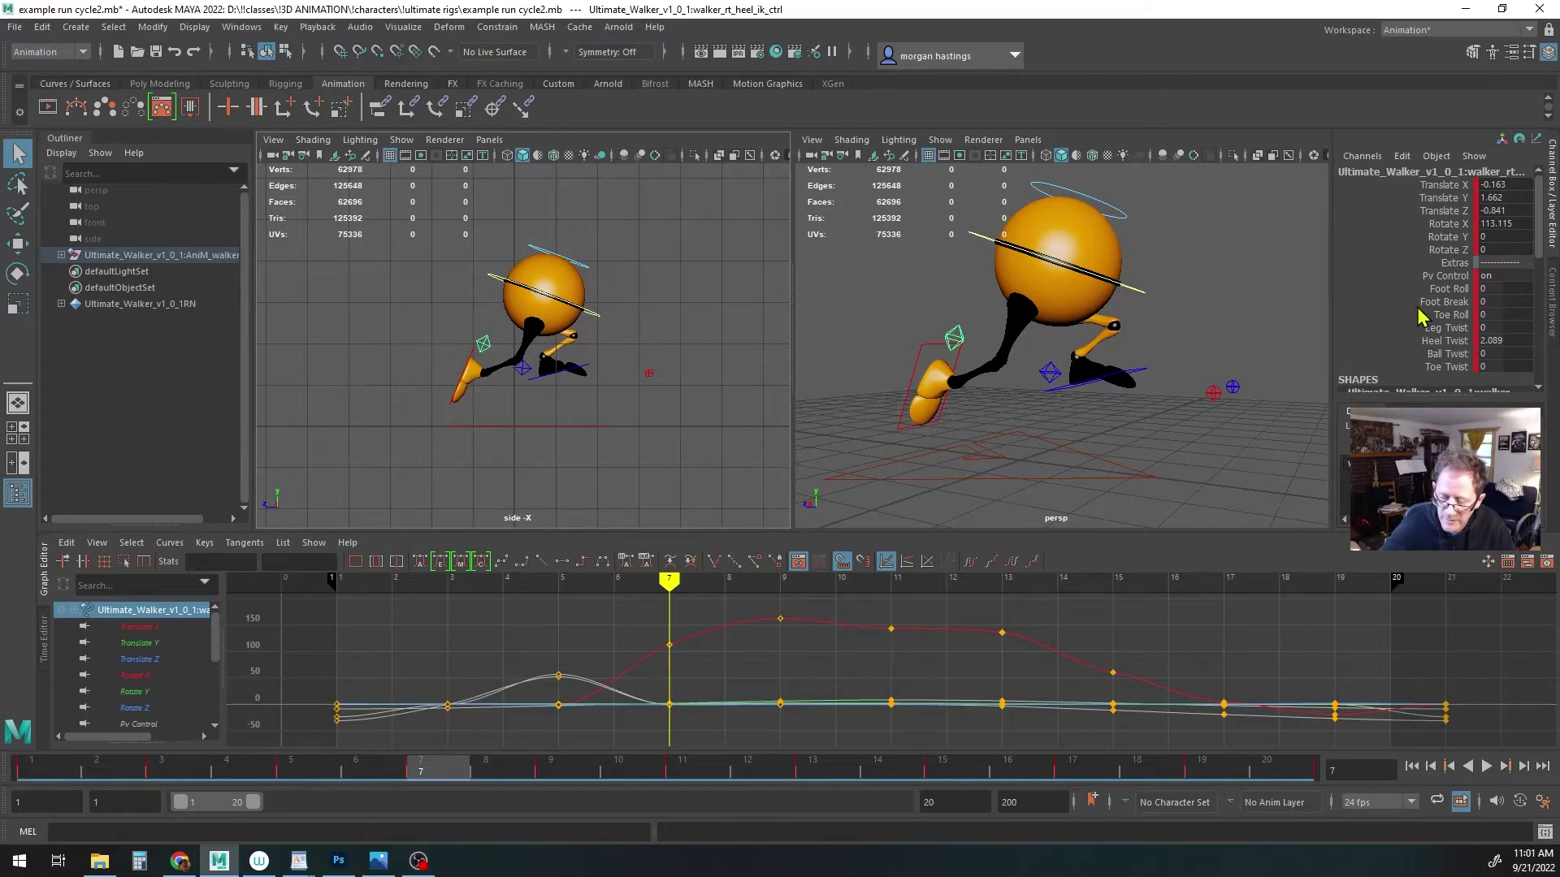
{"action": "left_click", "coordinate": [1450, 314]}
{"action": "middle_click_drag", "start_coordinate": [564, 435], "coordinate": [836, 436]}
{"action": "key", "text": "s"}
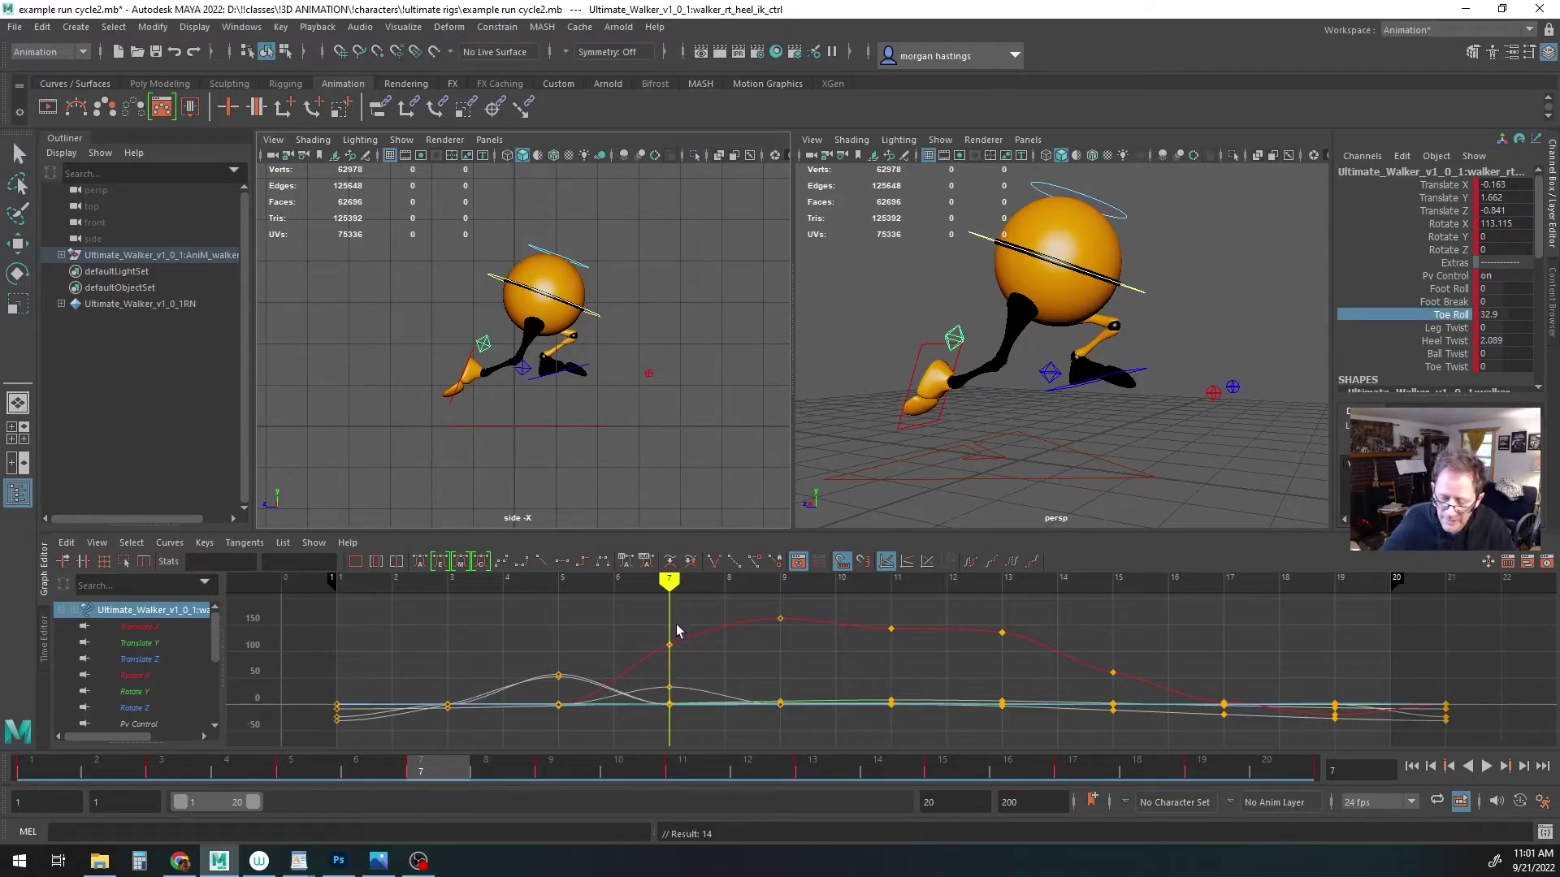
Scrub through the neighbouring frames and key the right heel control's Toe Roll at 44.1 on frame 9
{"action": "mouse_move", "coordinate": [668, 582]}
{"action": "left_mouse_down"}
{"action": "mouse_move", "coordinate": [553, 582]}
{"action": "mouse_move", "coordinate": [656, 589]}
{"action": "mouse_move", "coordinate": [585, 593]}
{"action": "mouse_move", "coordinate": [616, 595]}
{"action": "left_mouse_up"}
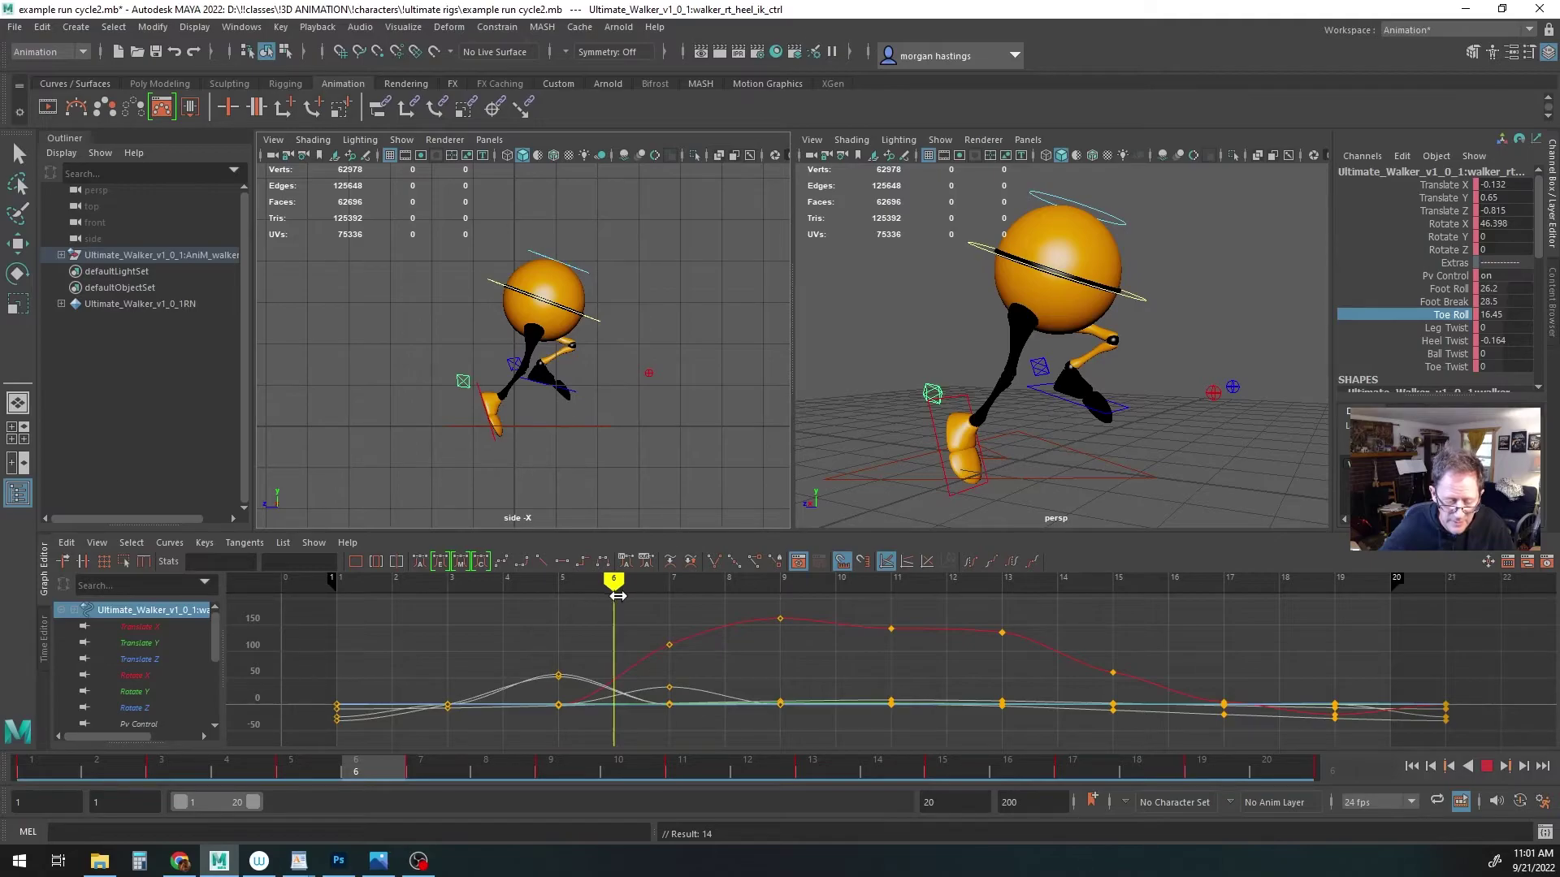
{"action": "left_click_drag", "start_coordinate": [616, 595], "coordinate": [670, 599]}
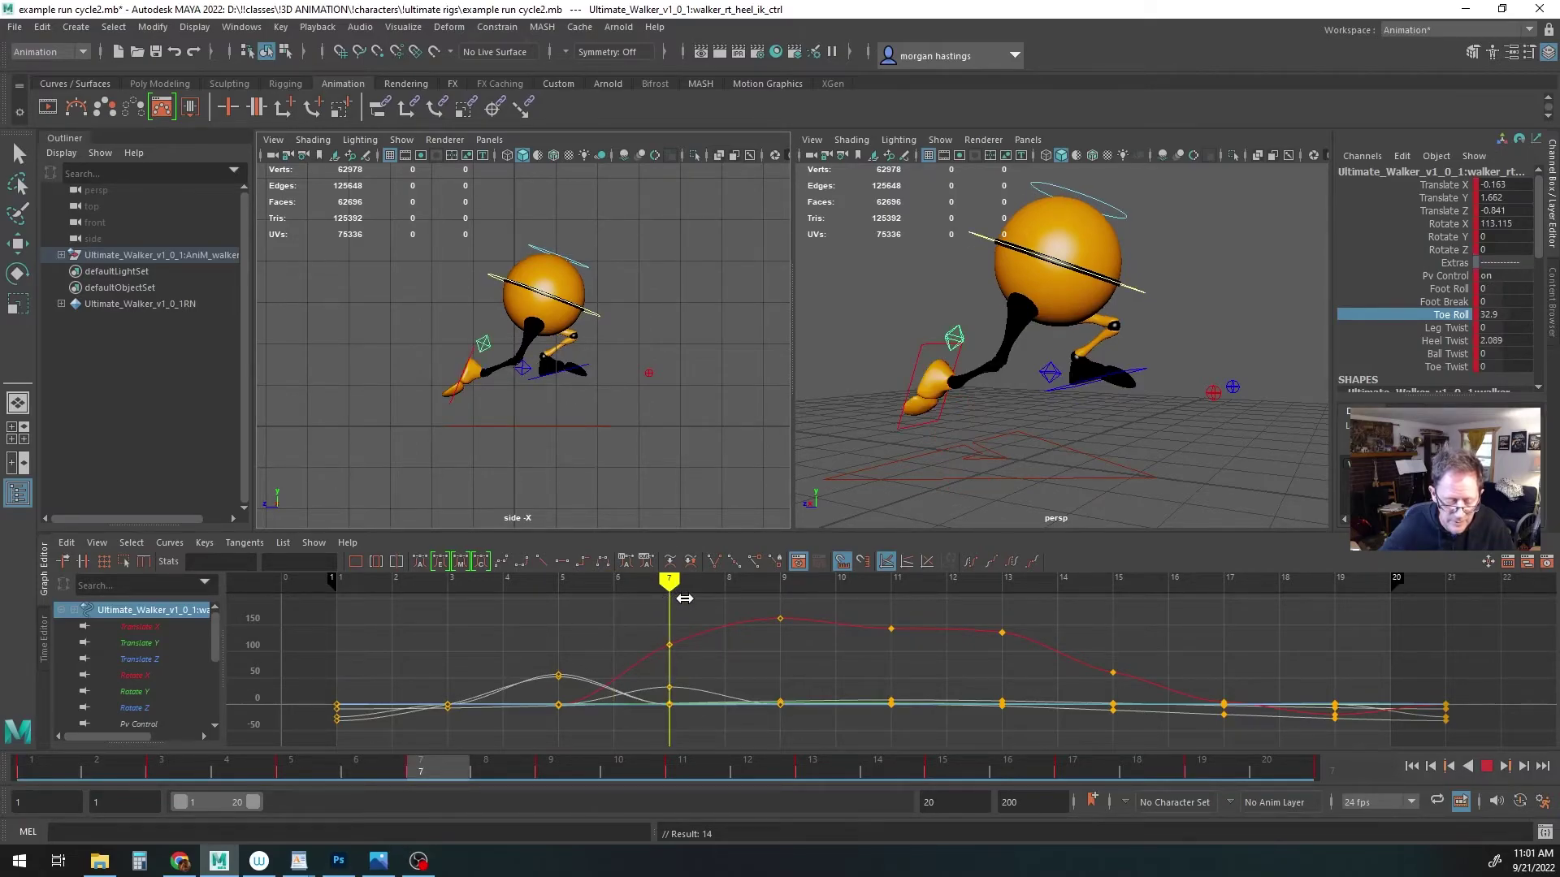
{"action": "mouse_move", "coordinate": [701, 599]}
{"action": "left_mouse_down"}
{"action": "mouse_move", "coordinate": [779, 603]}
{"action": "mouse_move", "coordinate": [670, 601]}
{"action": "mouse_move", "coordinate": [780, 607]}
{"action": "left_mouse_up"}
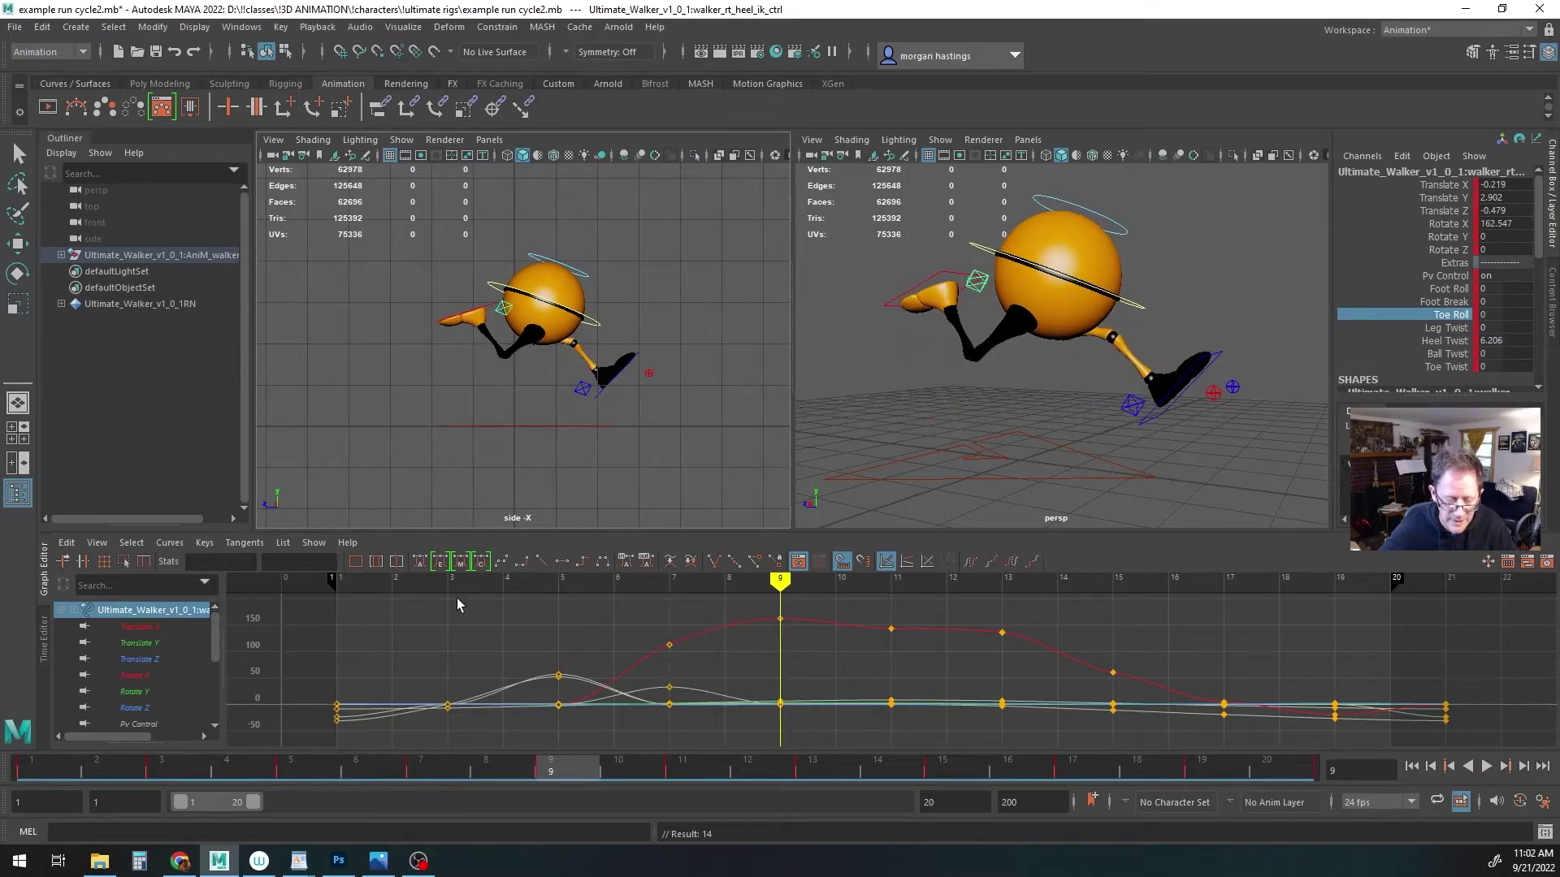
{"action": "mouse_move", "coordinate": [797, 584]}
{"action": "left_mouse_down"}
{"action": "mouse_move", "coordinate": [890, 583]}
{"action": "mouse_move", "coordinate": [790, 587]}
{"action": "left_mouse_up"}
{"action": "middle_click_drag", "start_coordinate": [704, 382], "coordinate": [1063, 395]}
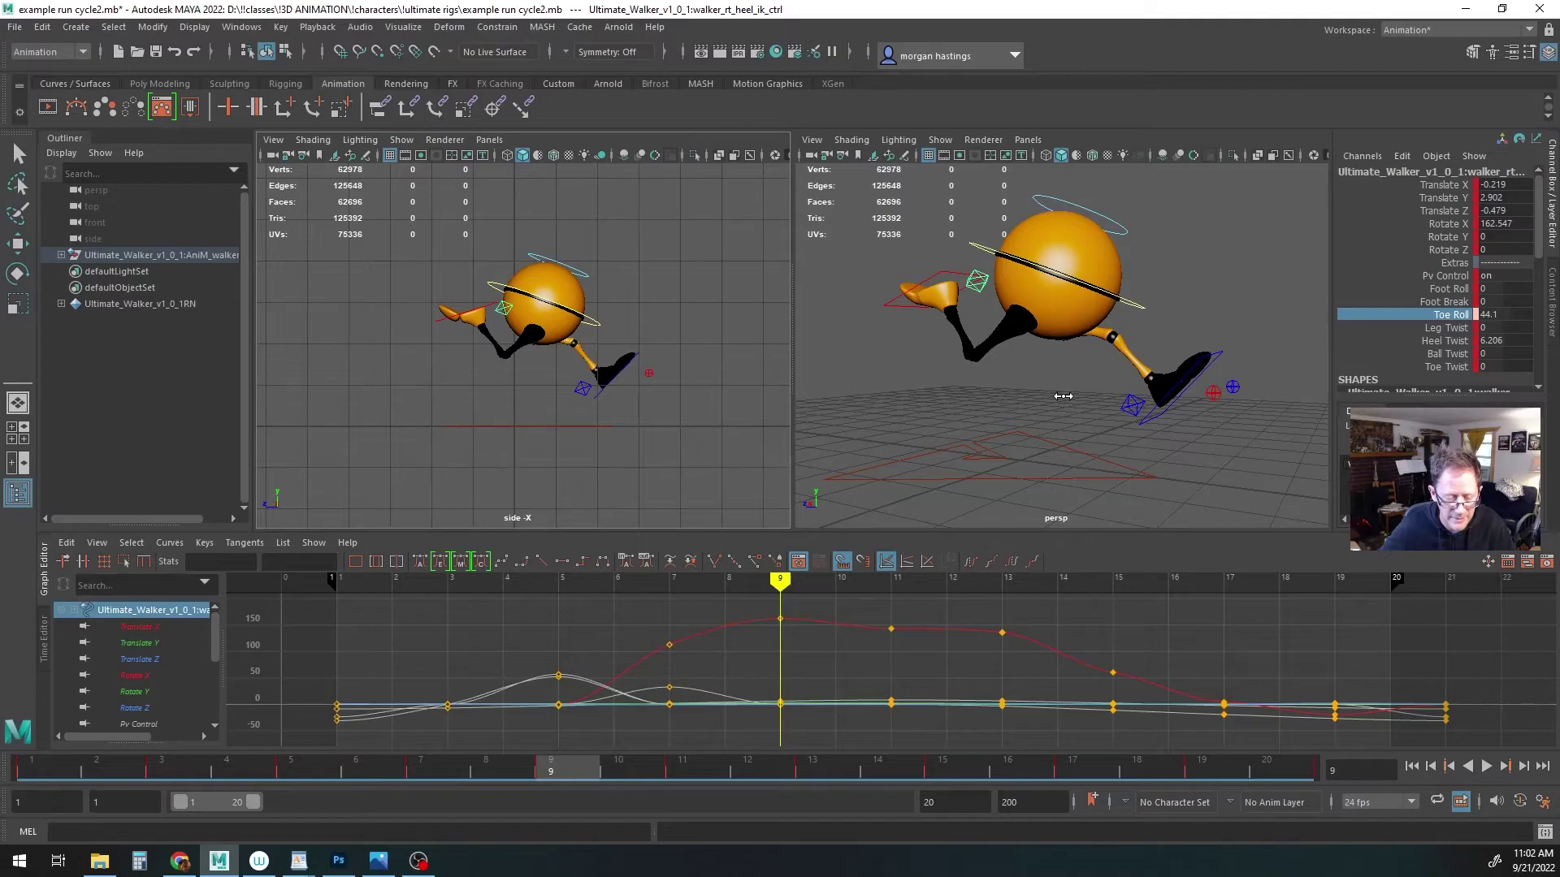
{"action": "key", "text": "s"}
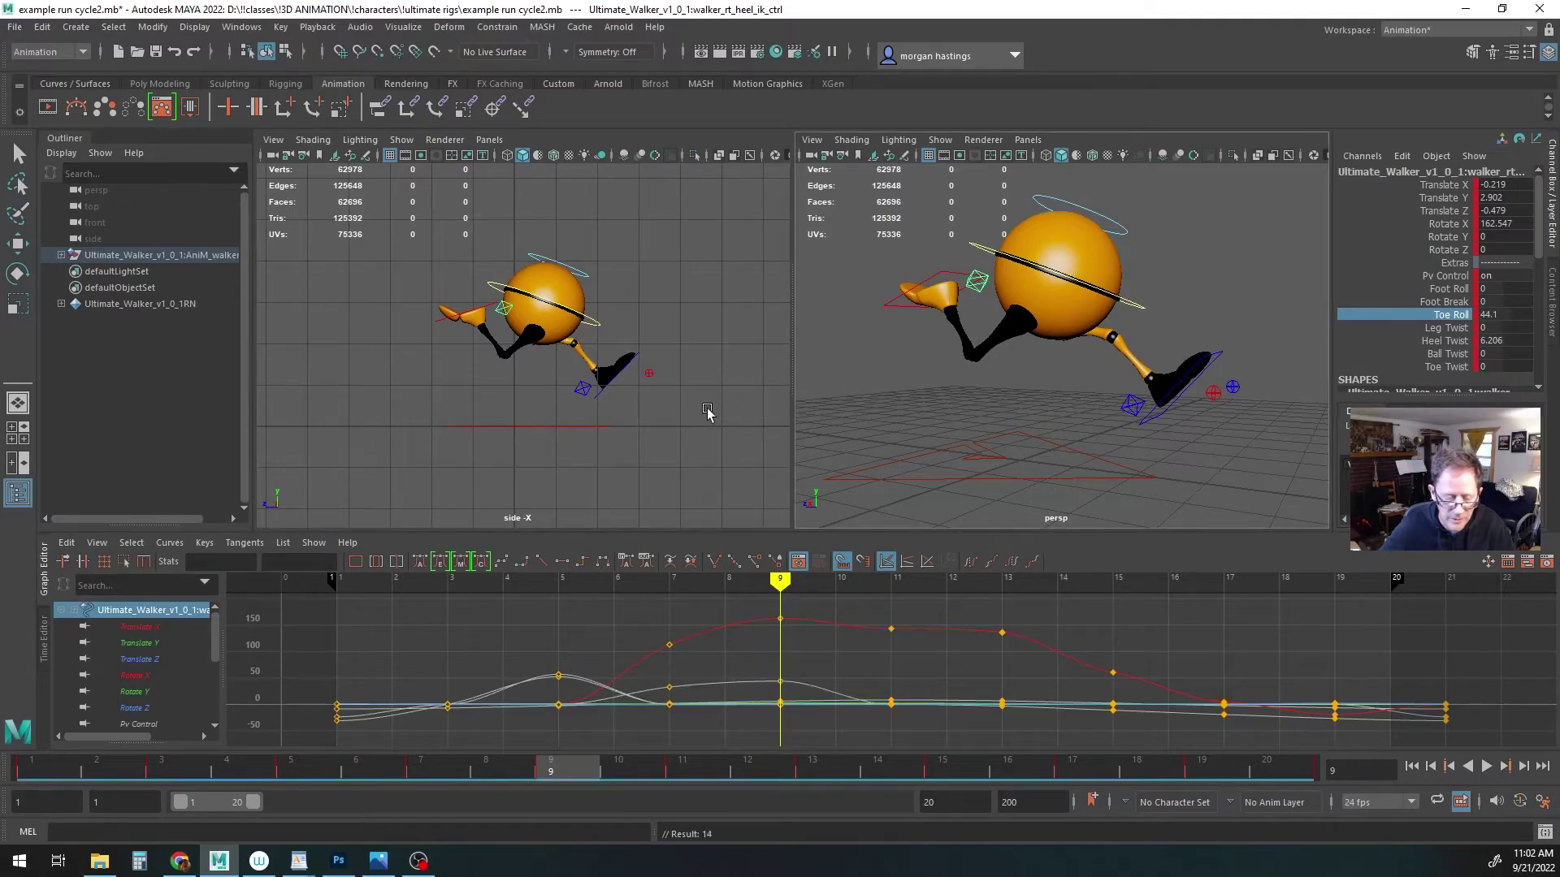
Select the left heel control, key its Toe Roll at -25.5 on frame 9 and play back the motion
{"action": "left_click", "coordinate": [584, 389]}
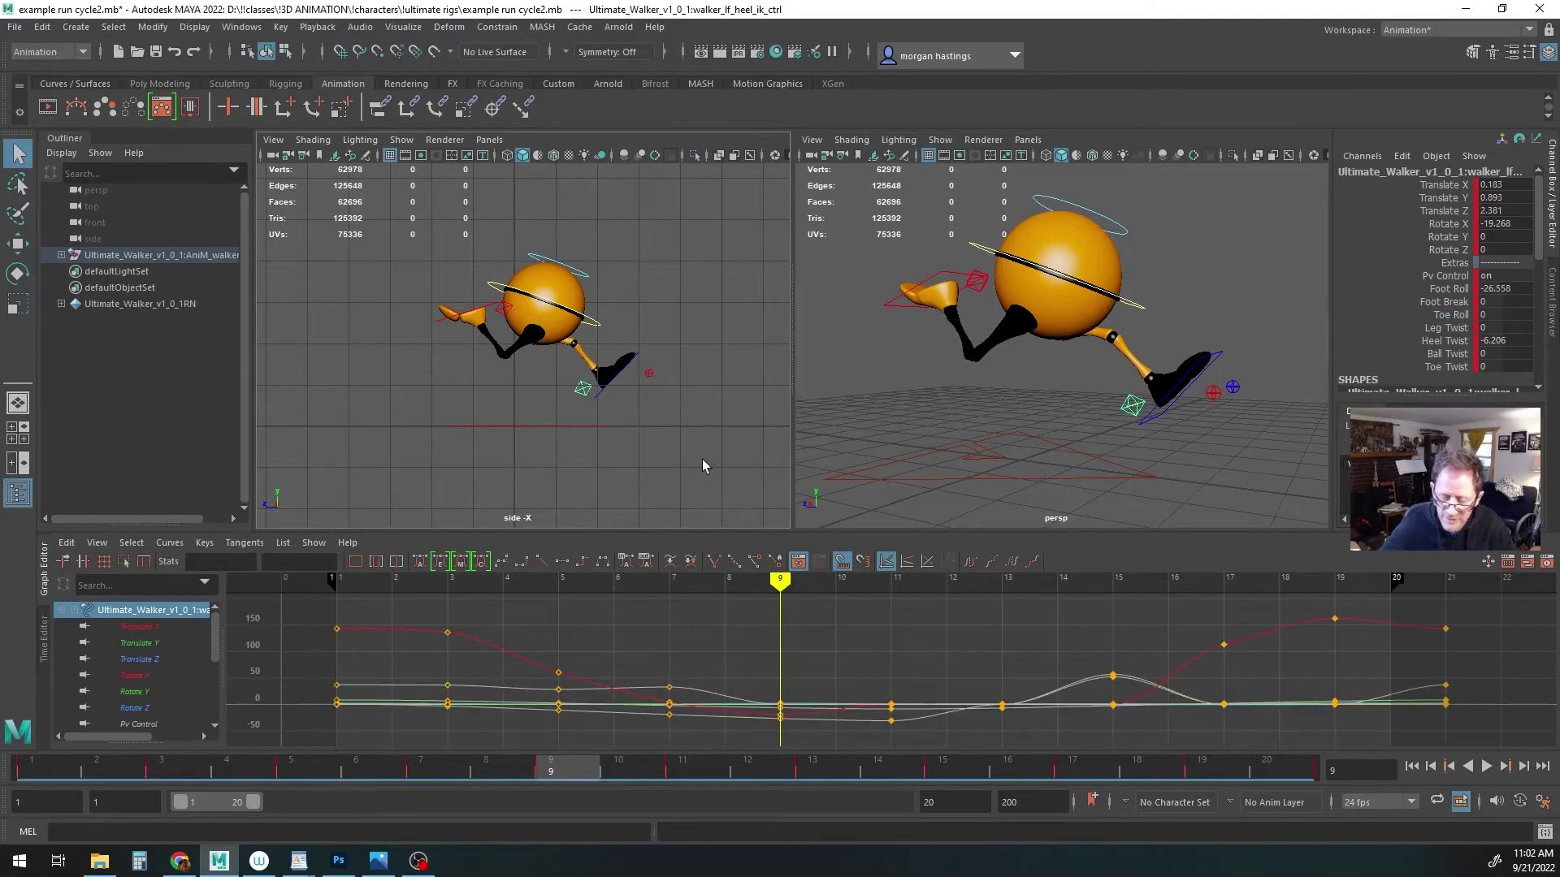
{"action": "left_click", "coordinate": [1453, 315]}
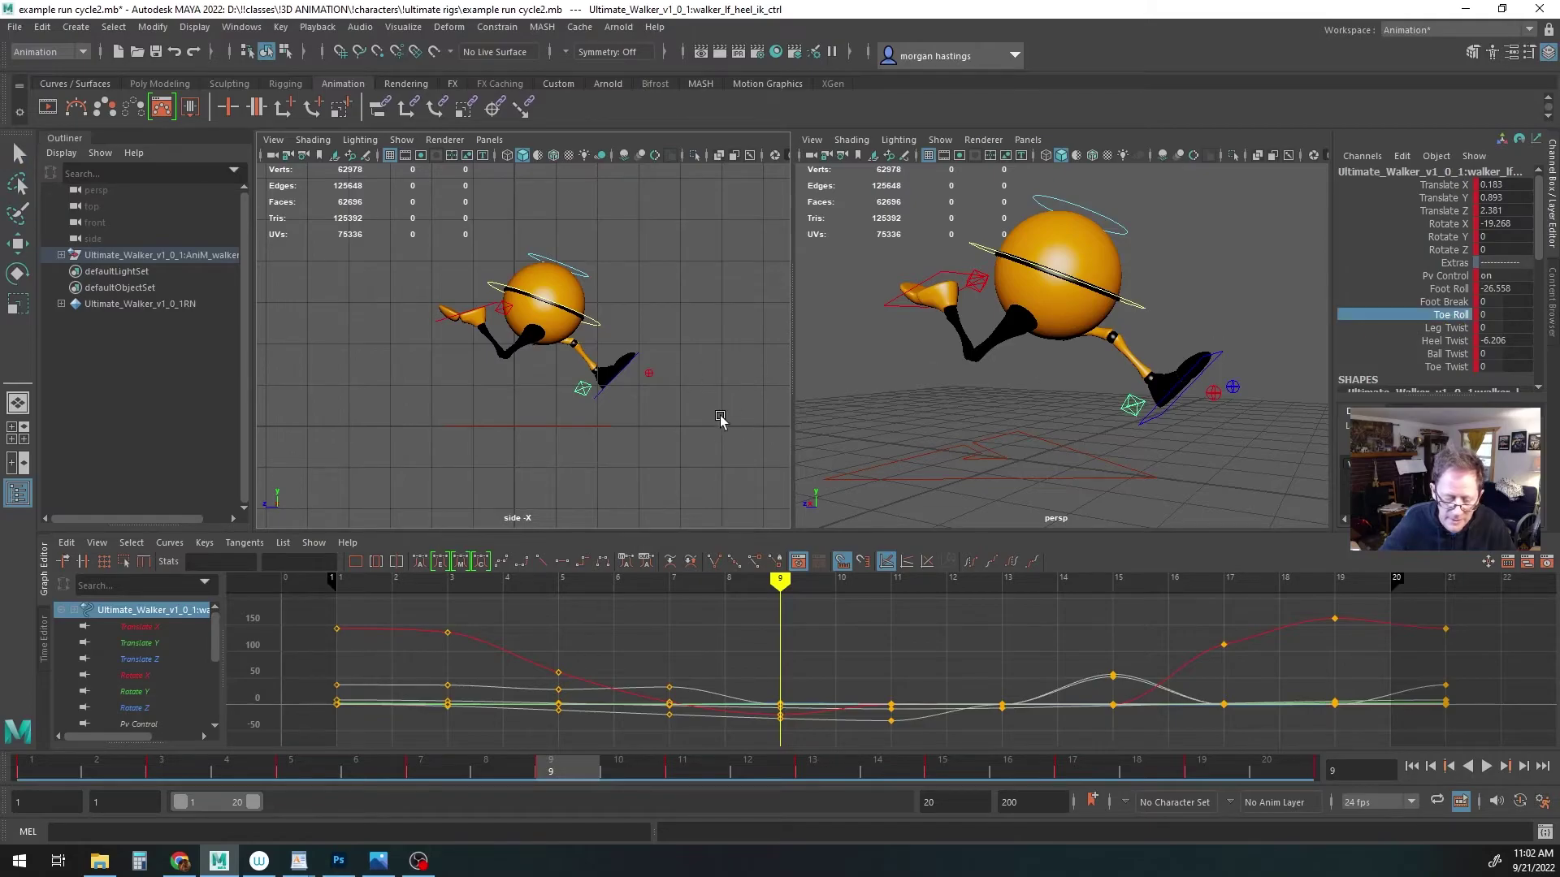
{"action": "middle_click_drag", "start_coordinate": [762, 427], "coordinate": [554, 421]}
{"action": "key", "text": "s"}
{"action": "key", "text": "alt+v"}
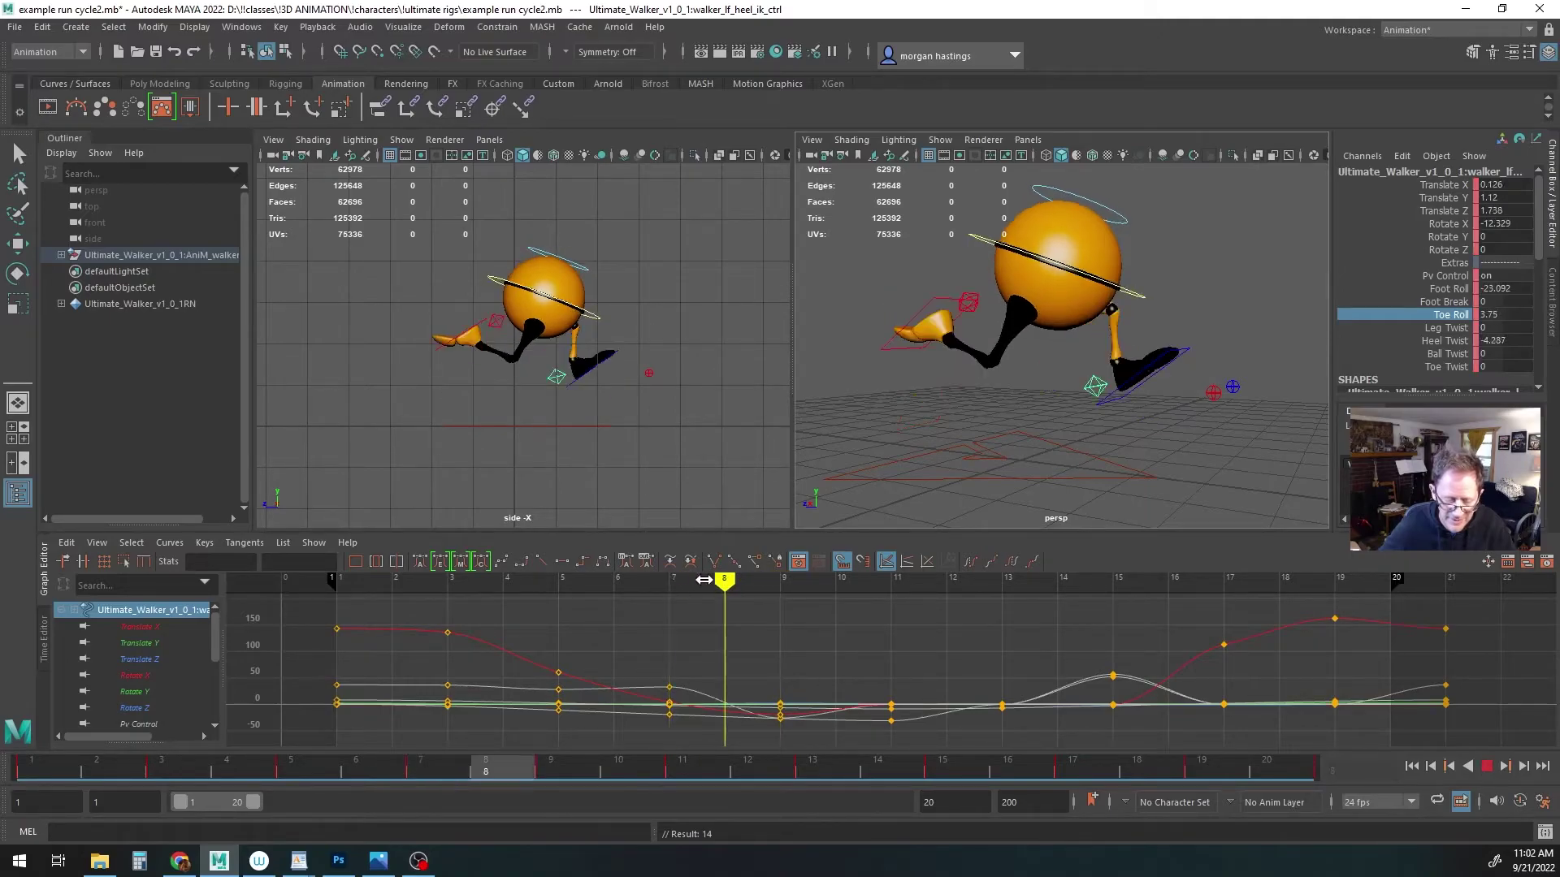
Go to frame 11, inspect the left heel's Toe Roll curve on its own, and display all its curves again
{"action": "left_click_drag", "start_coordinate": [787, 582], "coordinate": [883, 586]}
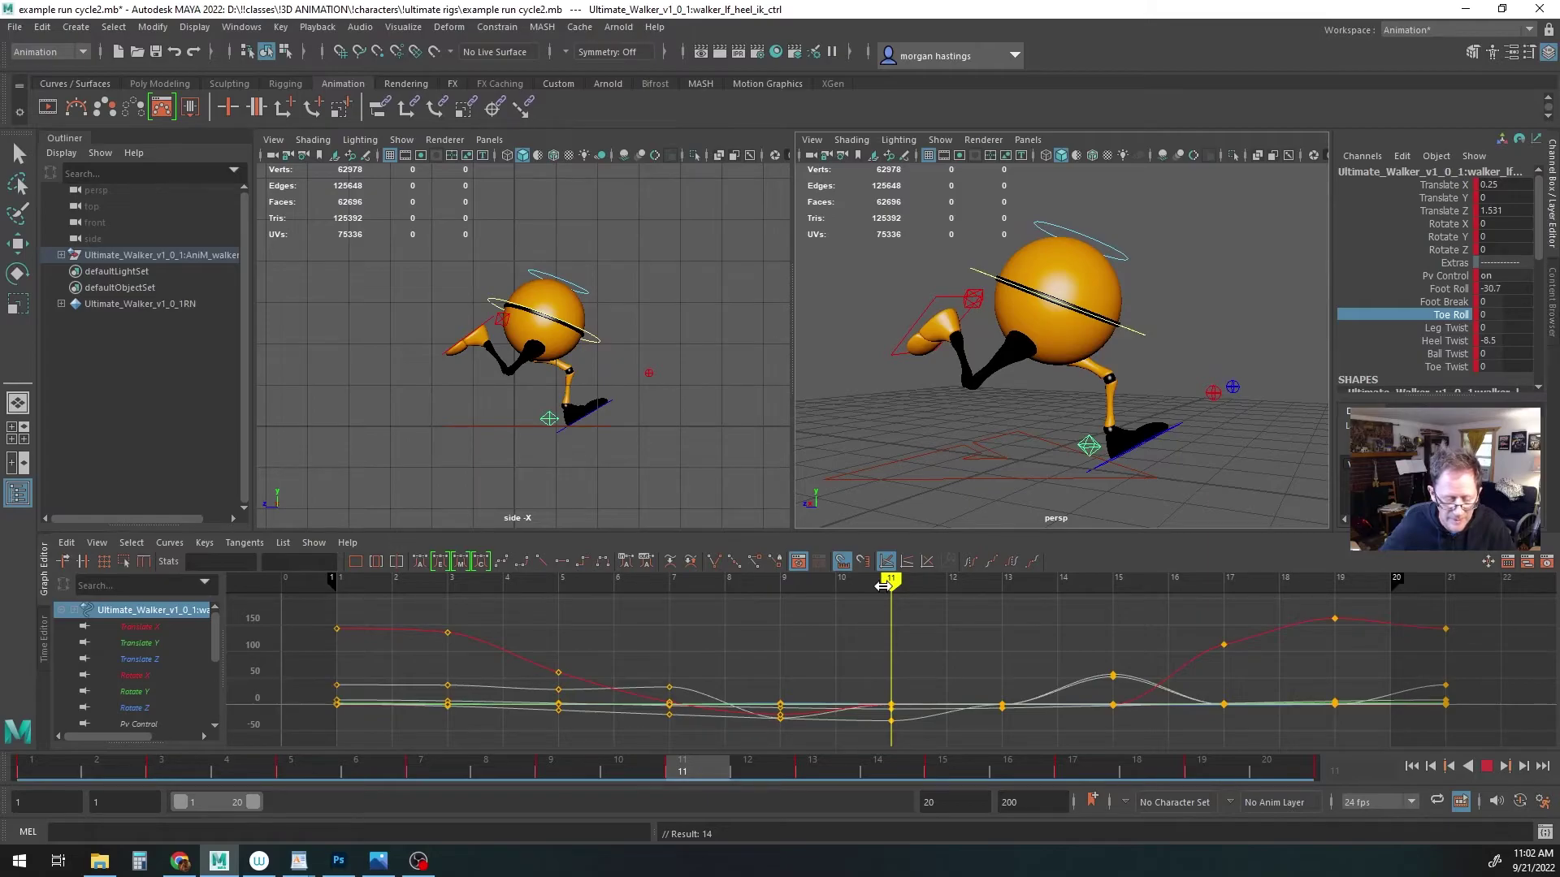
{"action": "left_click_drag", "start_coordinate": [884, 587], "coordinate": [882, 587]}
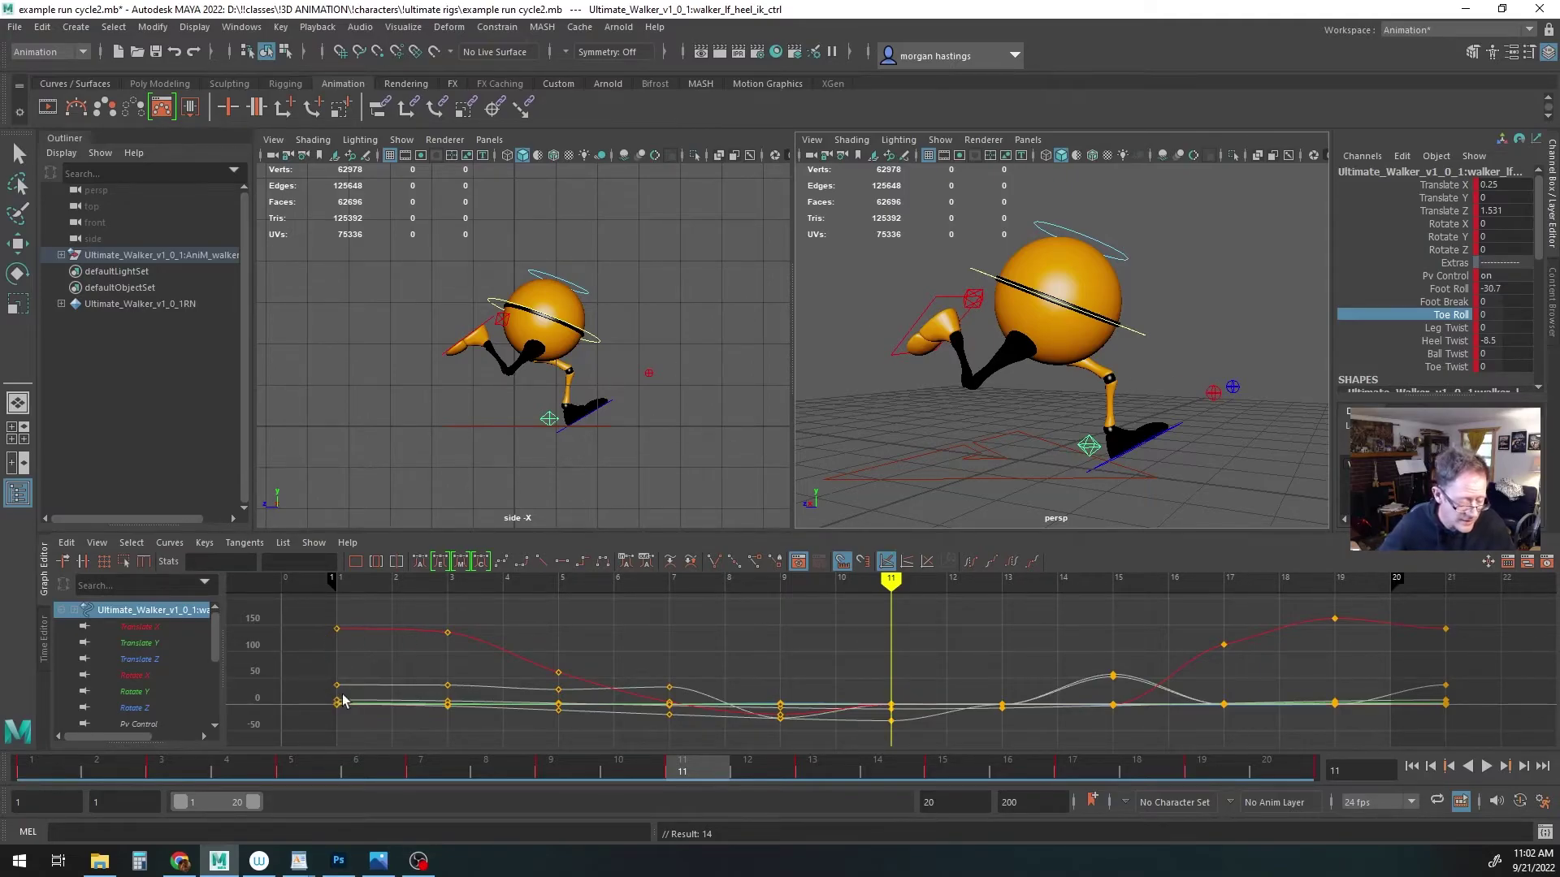
{"action": "scroll", "coordinate": [160, 684], "scroll_direction": "down", "scroll_amount": 3}
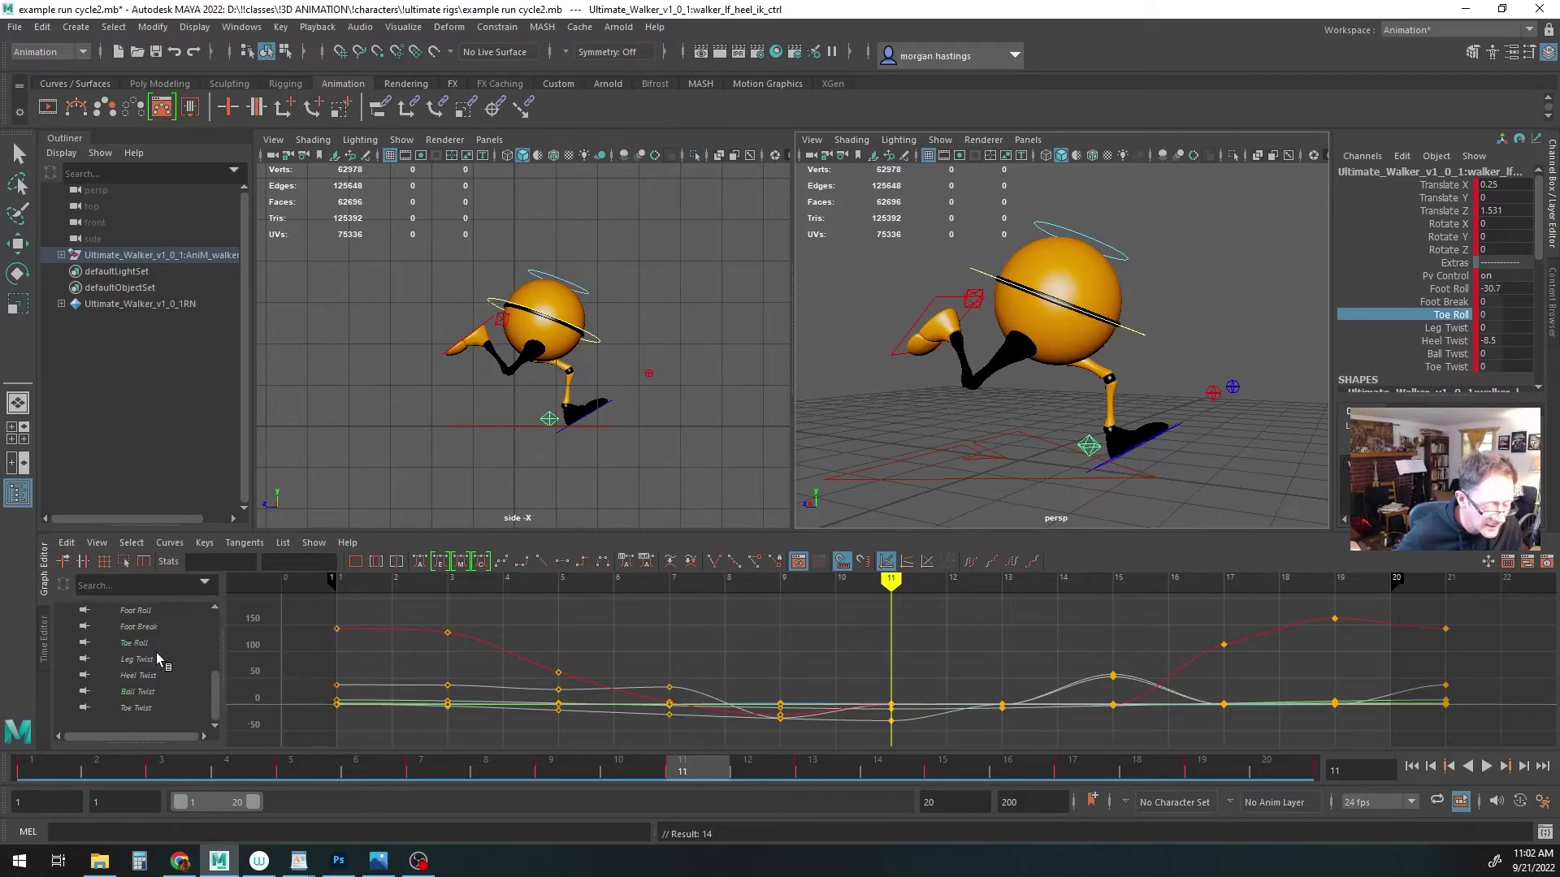
{"action": "scroll", "coordinate": [143, 647], "scroll_direction": "down", "scroll_amount": 3}
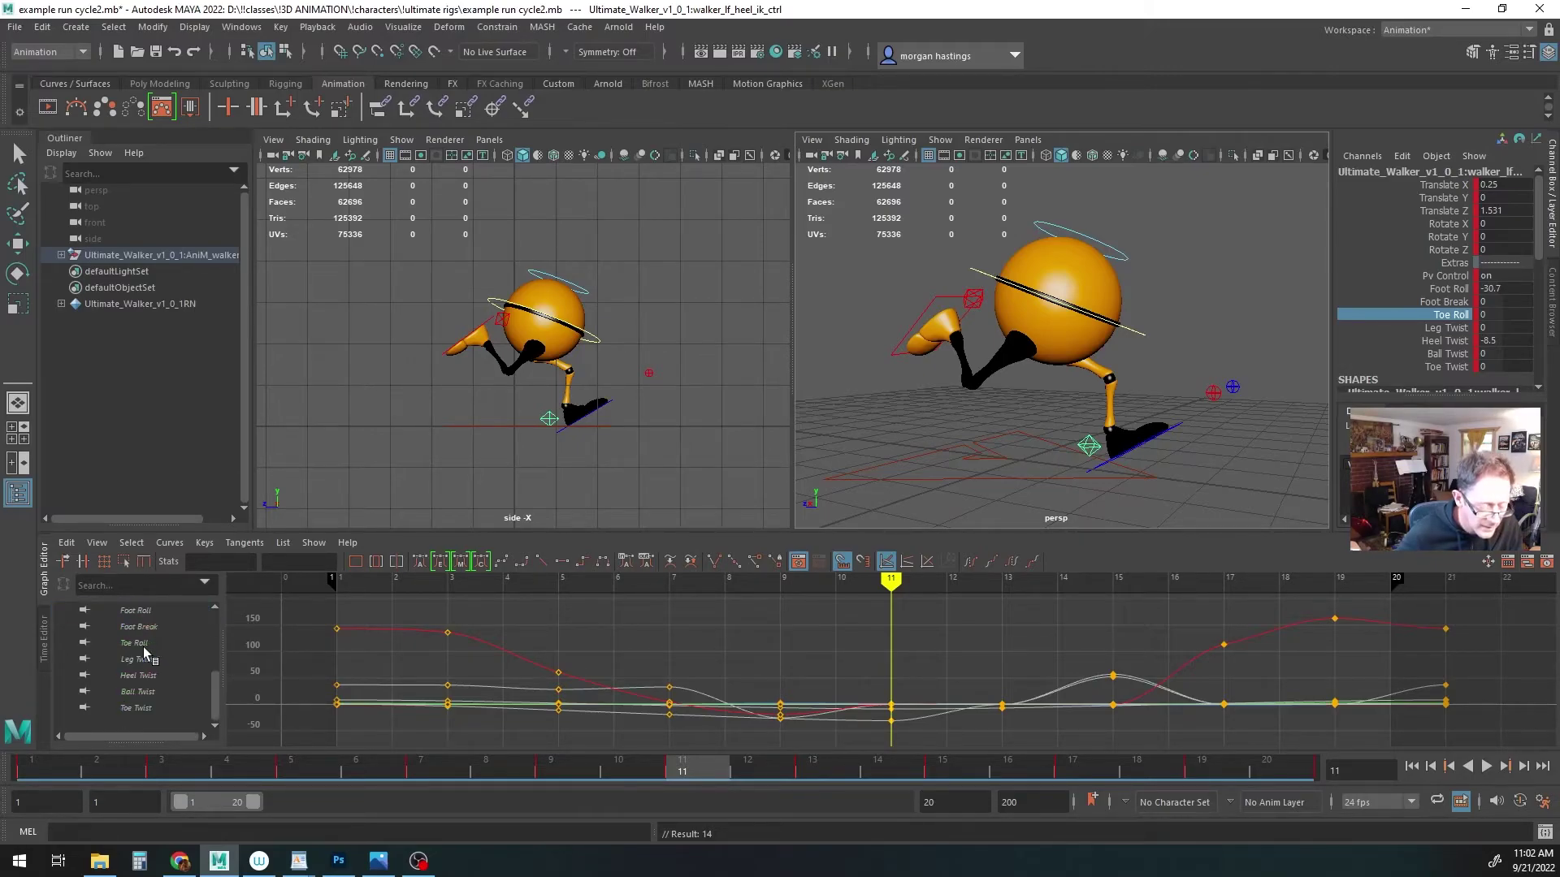
{"action": "left_click", "coordinate": [145, 638]}
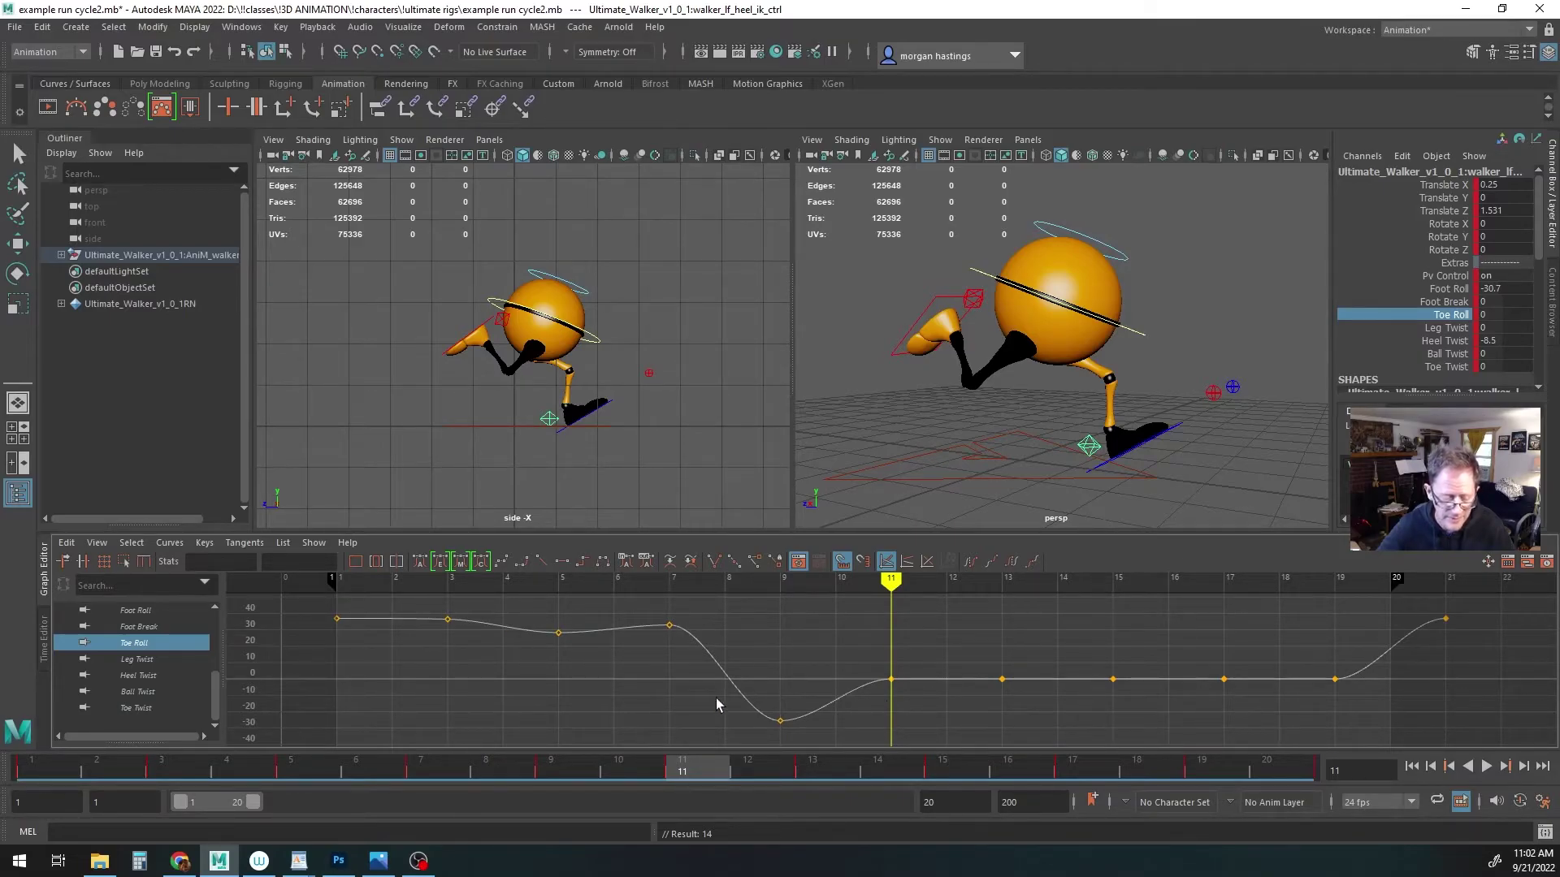
{"action": "scroll", "coordinate": [146, 650], "scroll_direction": "up", "scroll_amount": 3}
{"action": "left_click", "coordinate": [153, 610]}
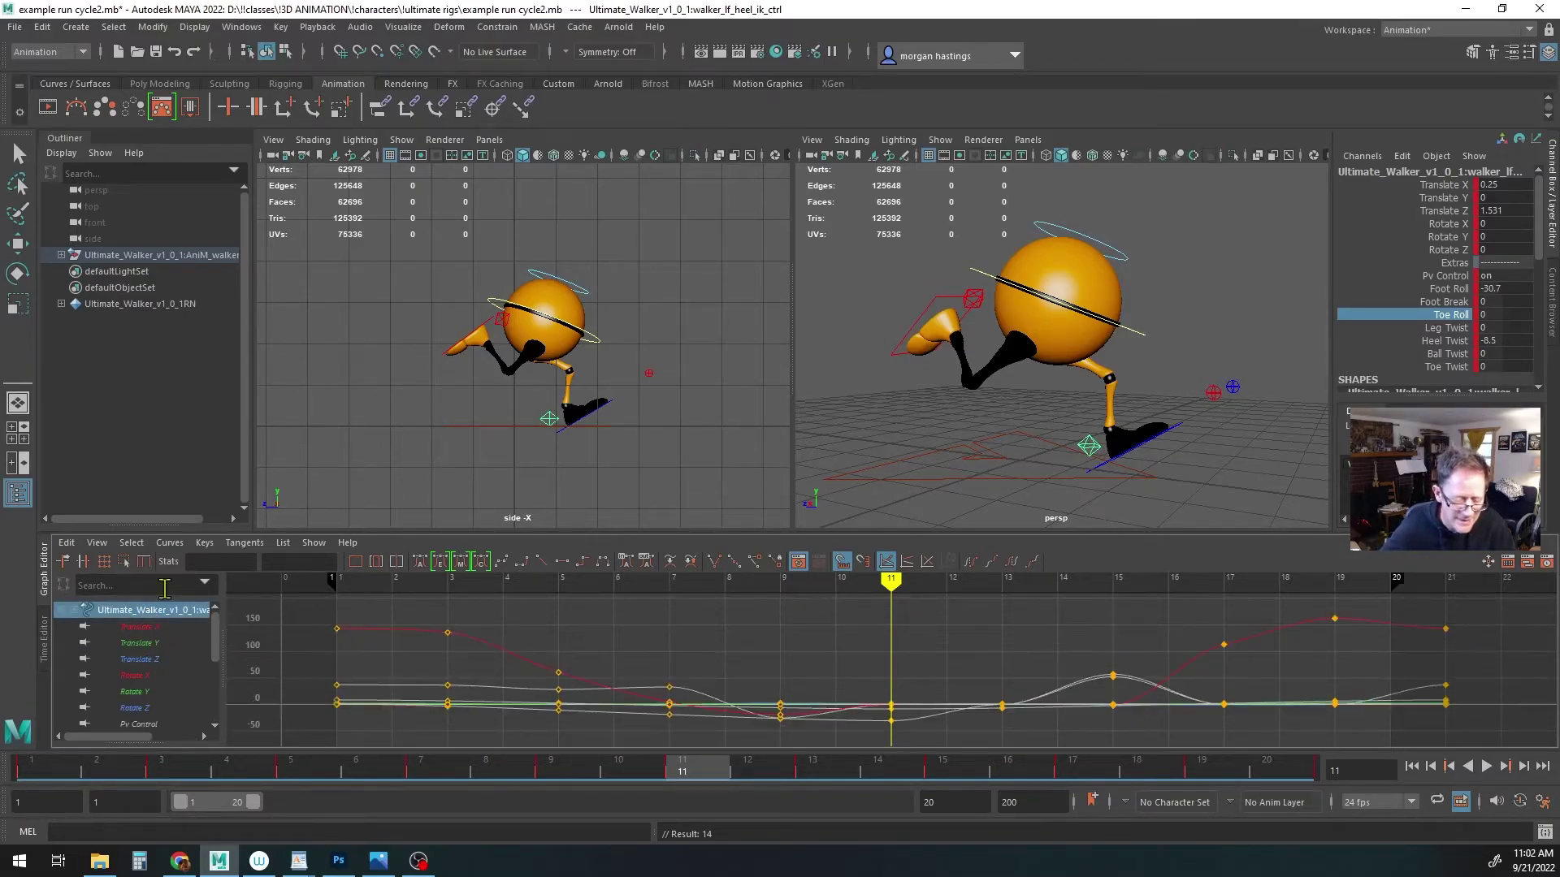
Review the playback around frame 9 and key the left heel control's Toe Roll at -24.6 on frame 11
{"action": "key", "text": "alt+v"}
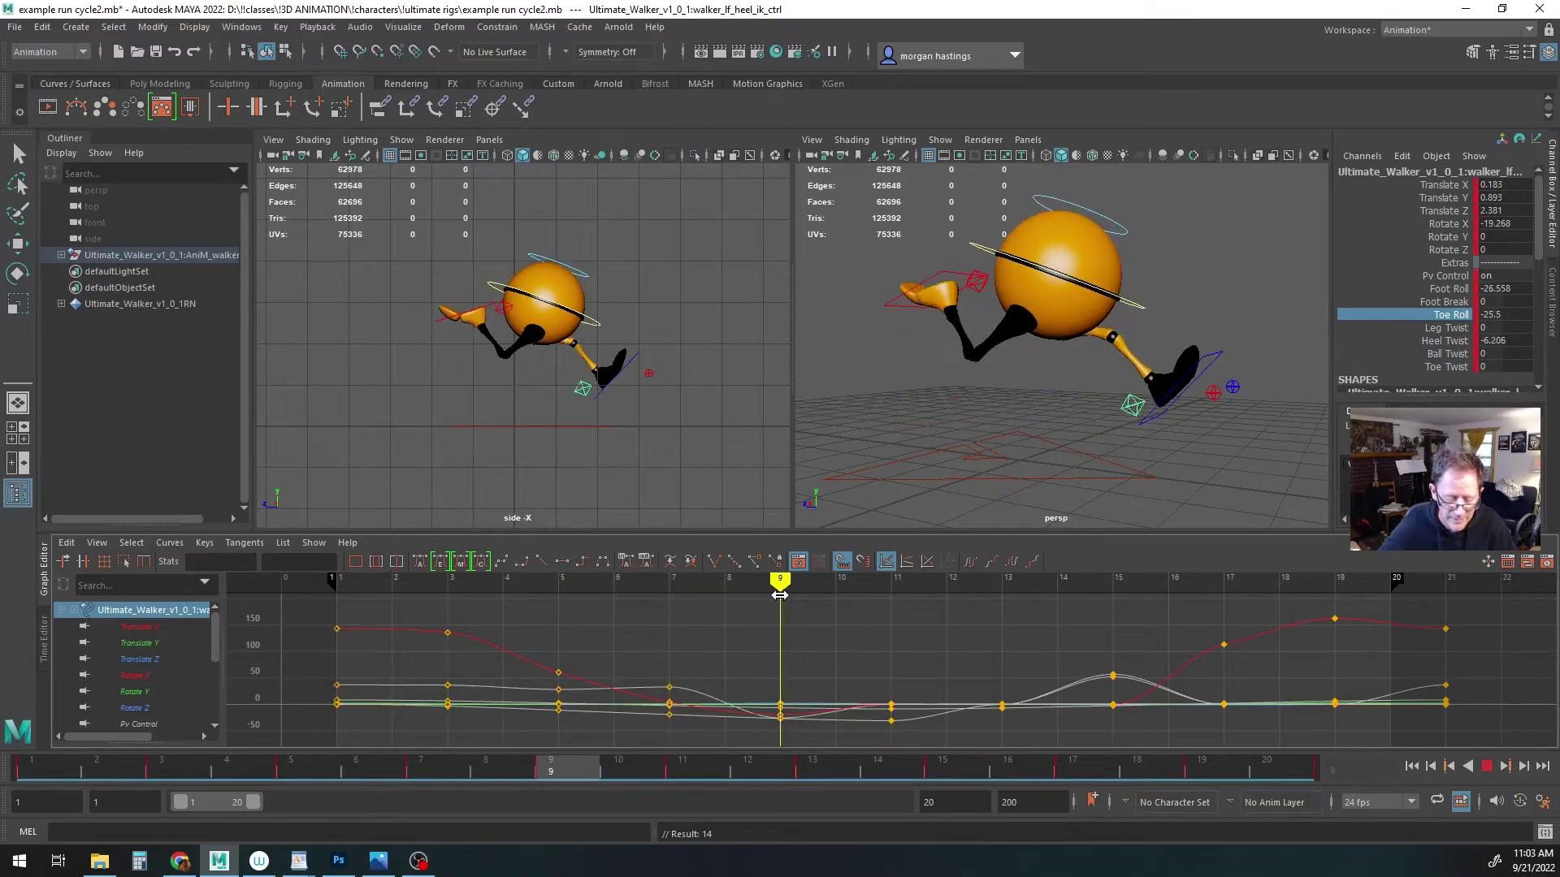
{"action": "mouse_move", "coordinate": [877, 602]}
{"action": "left_mouse_down"}
{"action": "mouse_move", "coordinate": [320, 591]}
{"action": "mouse_move", "coordinate": [898, 608]}
{"action": "left_mouse_up"}
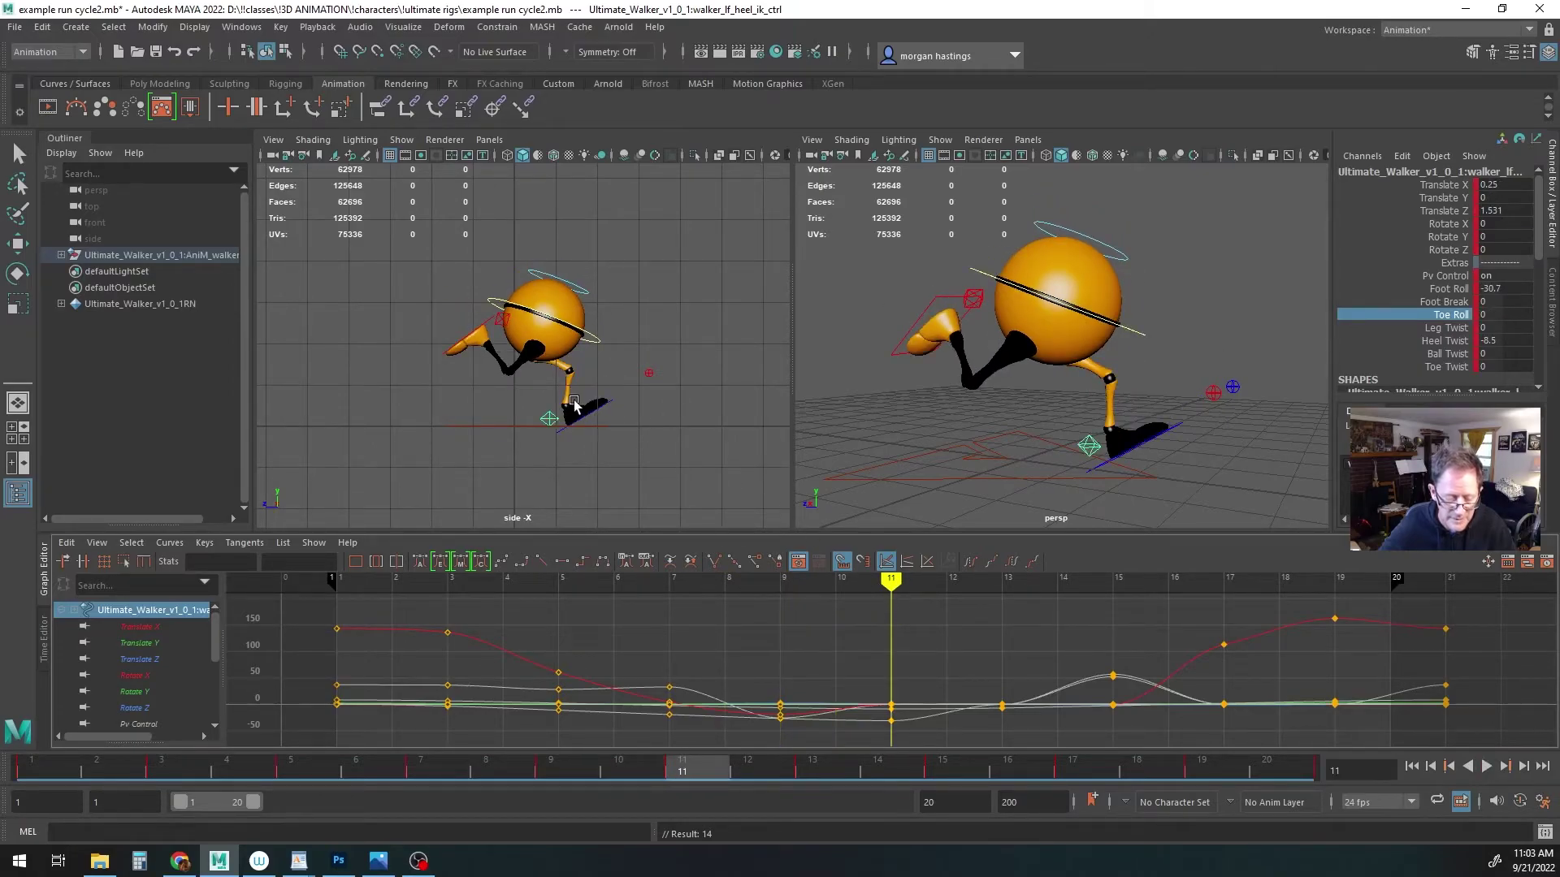
{"action": "mouse_move", "coordinate": [809, 579]}
{"action": "left_mouse_down"}
{"action": "mouse_move", "coordinate": [351, 577]}
{"action": "mouse_move", "coordinate": [891, 578]}
{"action": "left_mouse_up"}
{"action": "left_click", "coordinate": [554, 419]}
{"action": "middle_click_drag", "start_coordinate": [715, 431], "coordinate": [522, 430]}
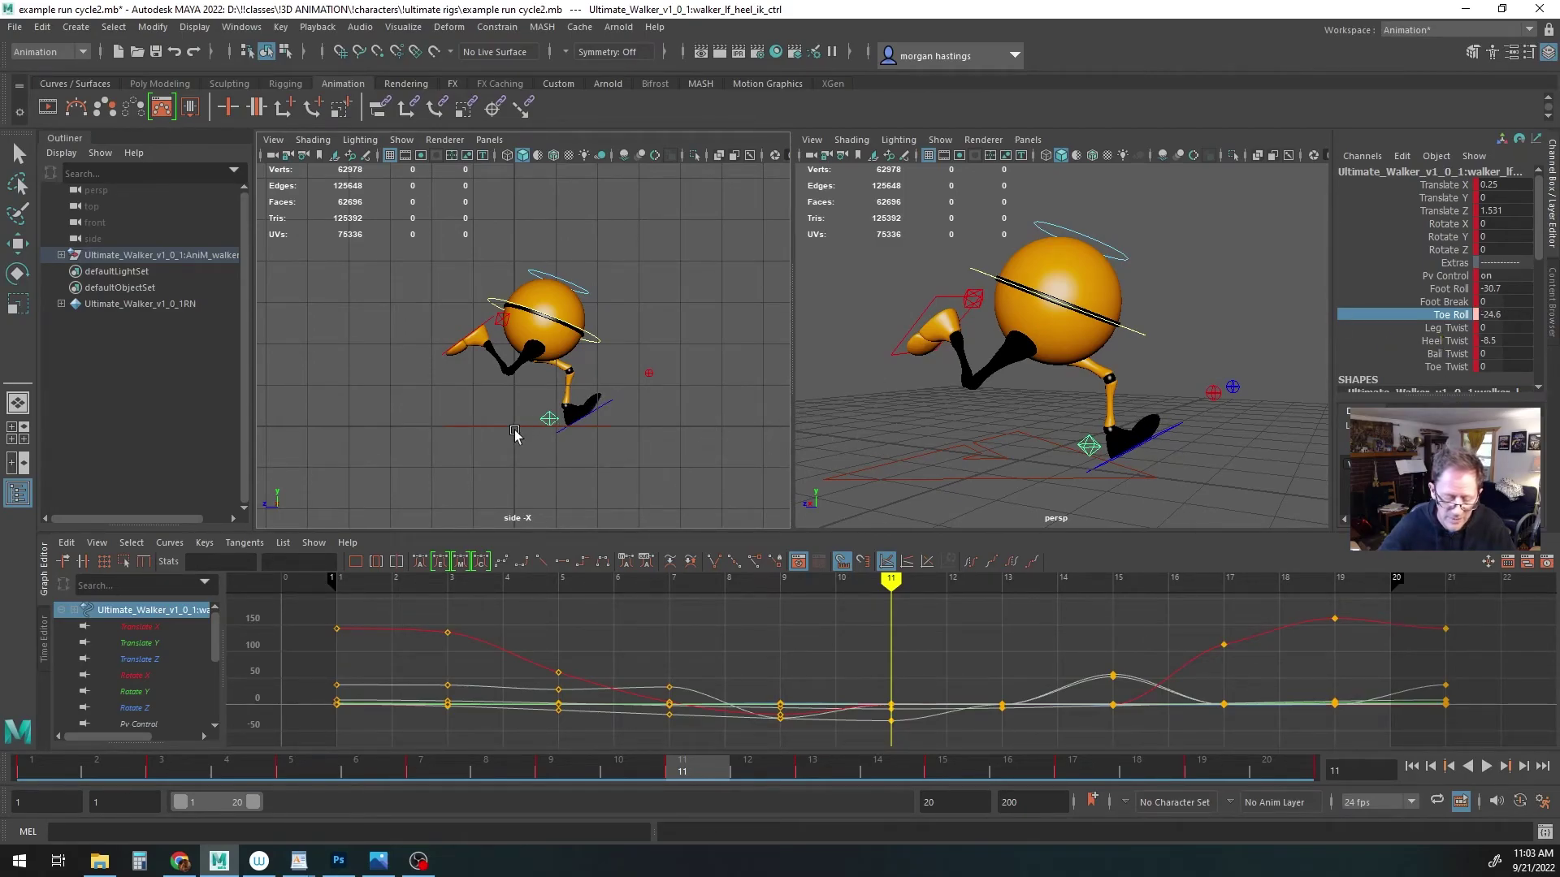
Compare the pose on frame 1, return to frame 11 and key the right heel control's Toe Roll at 39.6
{"action": "left_click", "coordinate": [499, 326]}
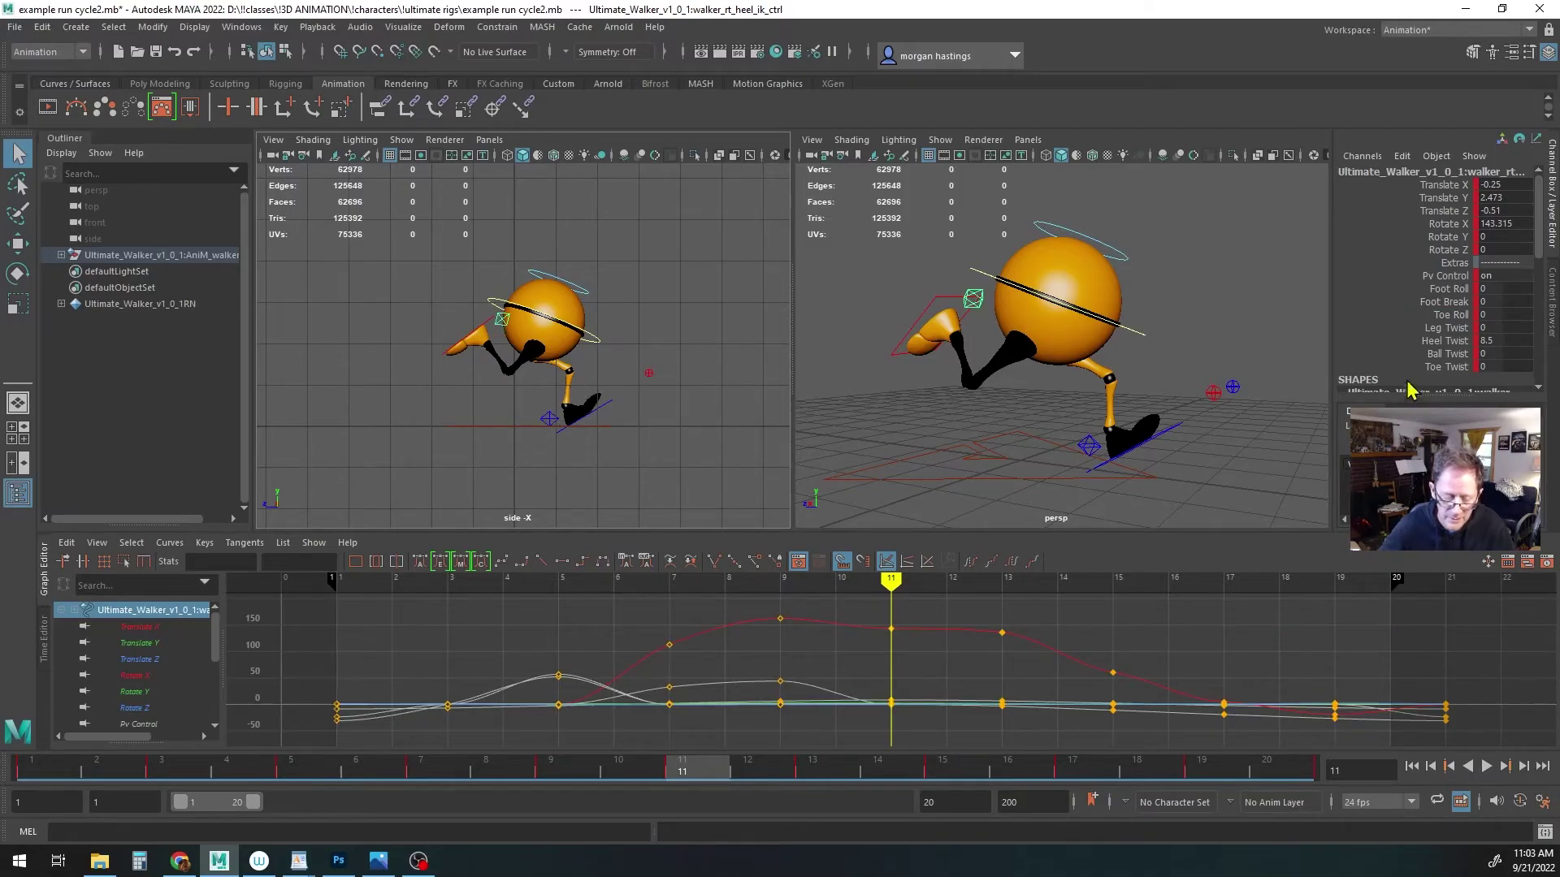
{"action": "left_click", "coordinate": [549, 419]}
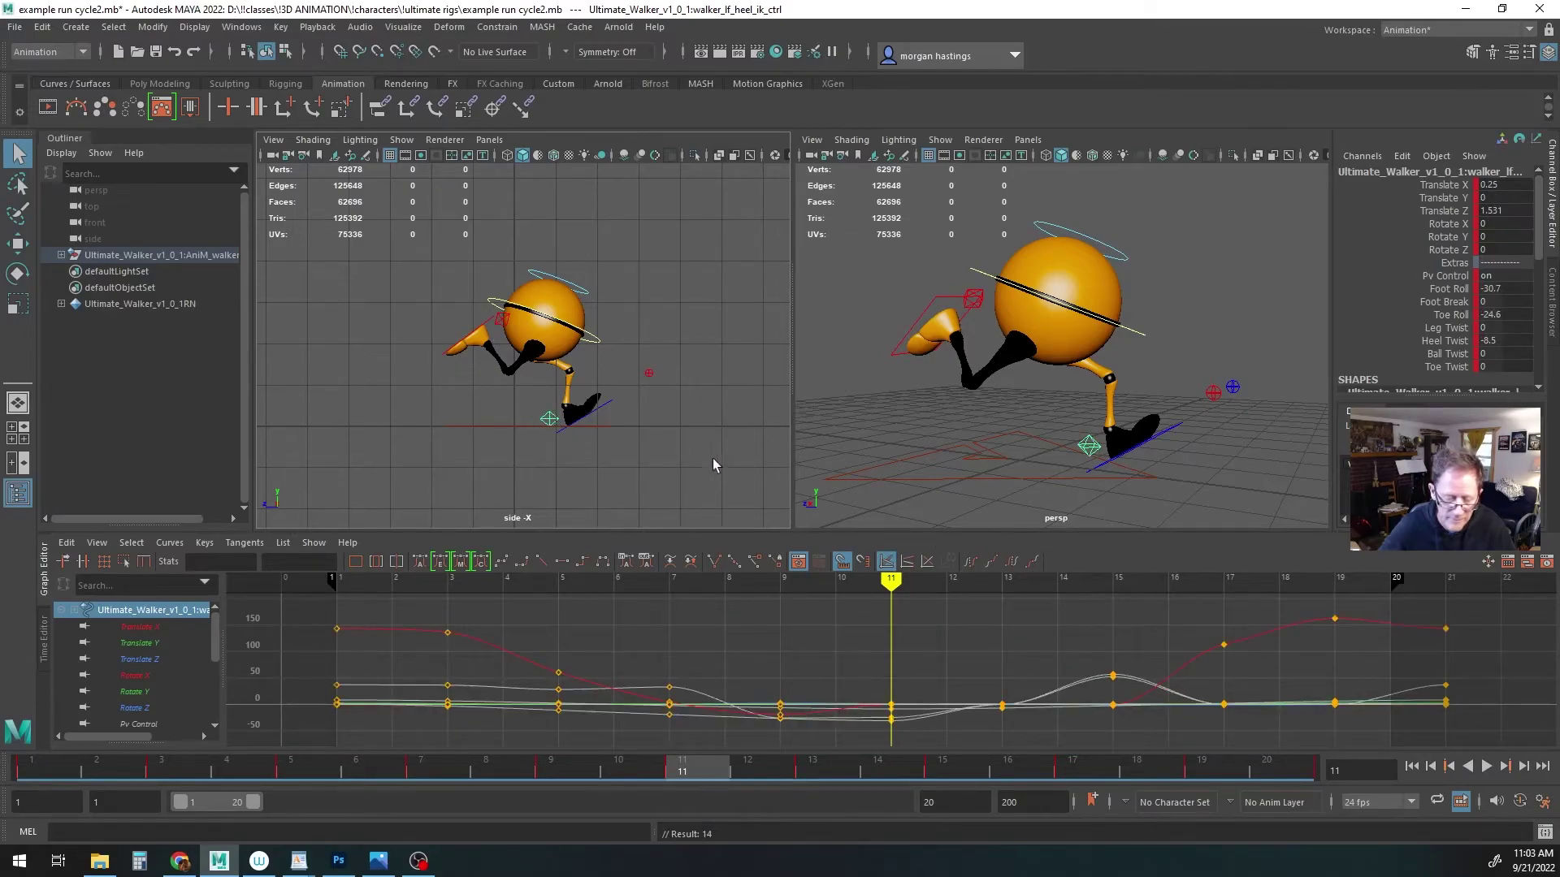
{"action": "left_click", "coordinate": [338, 581]}
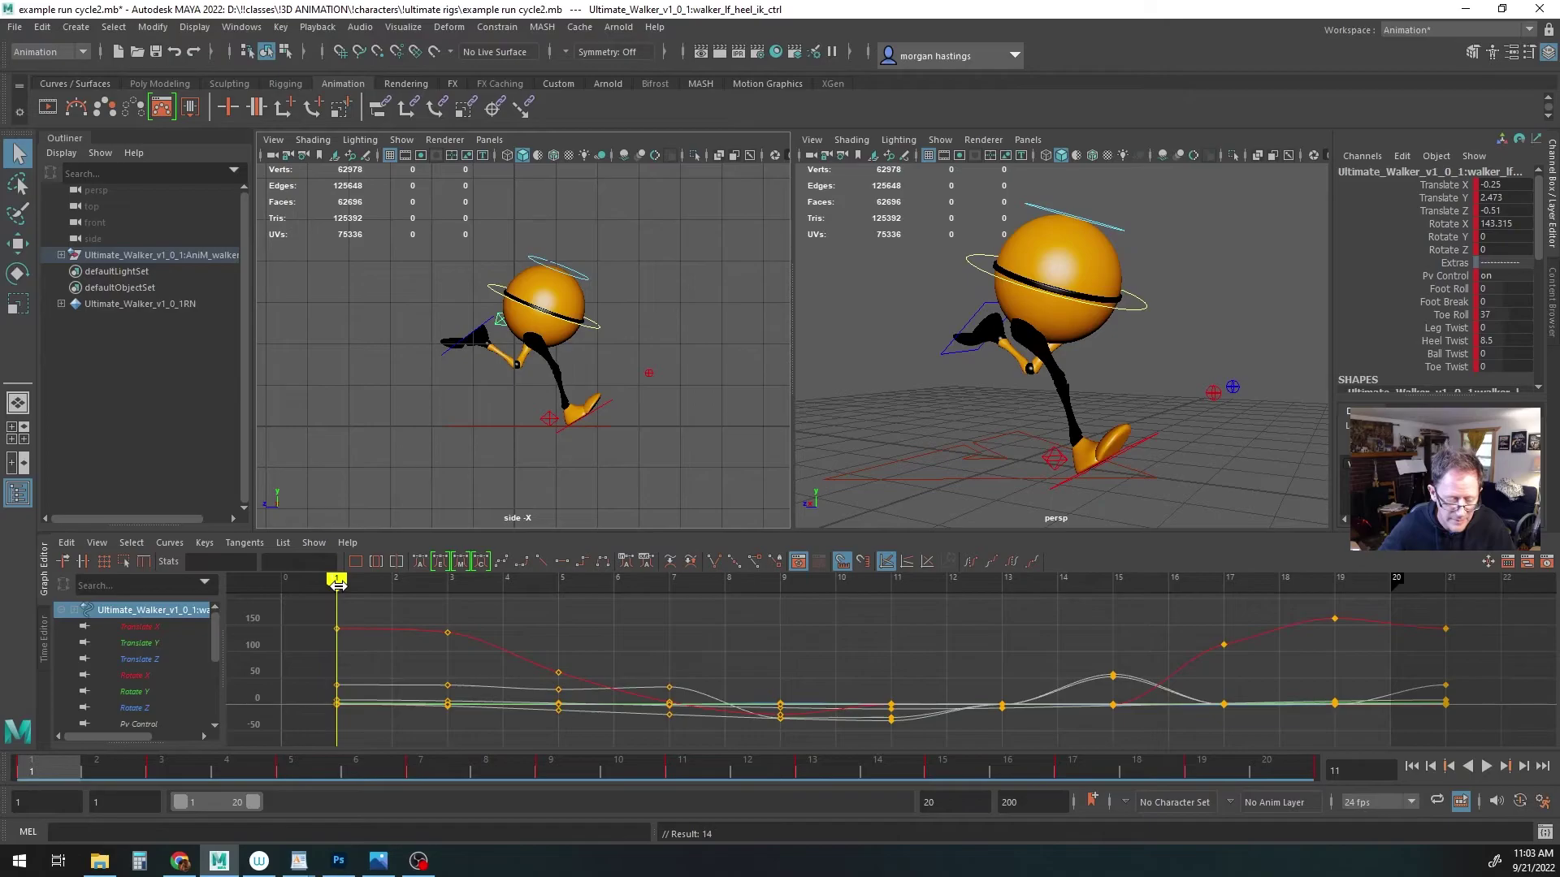
{"action": "left_click_drag", "start_coordinate": [338, 584], "coordinate": [888, 607]}
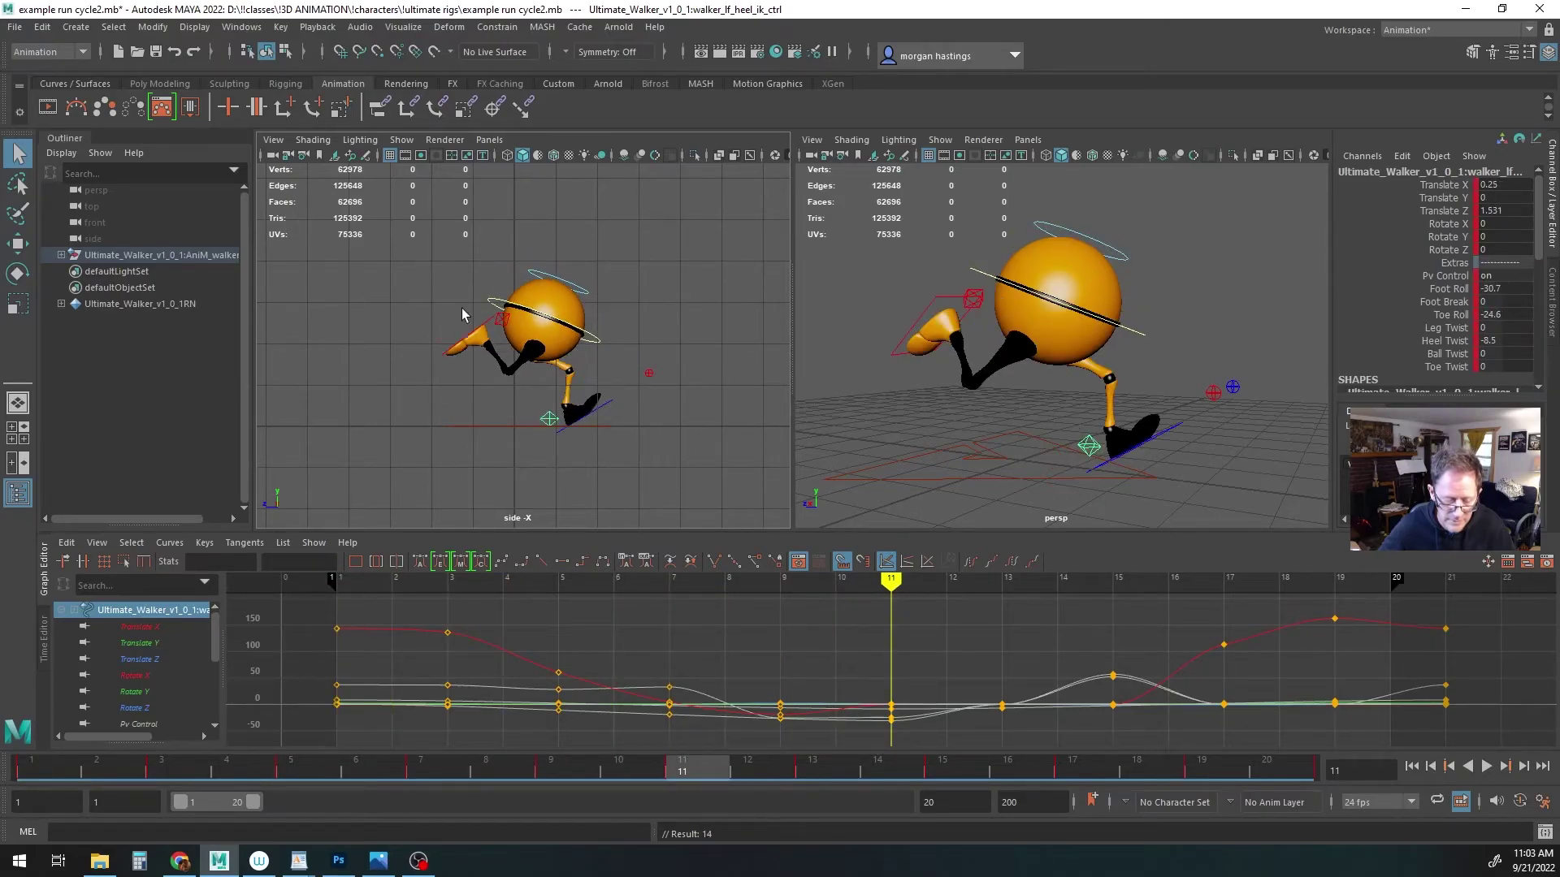
{"action": "left_click", "coordinate": [503, 321]}
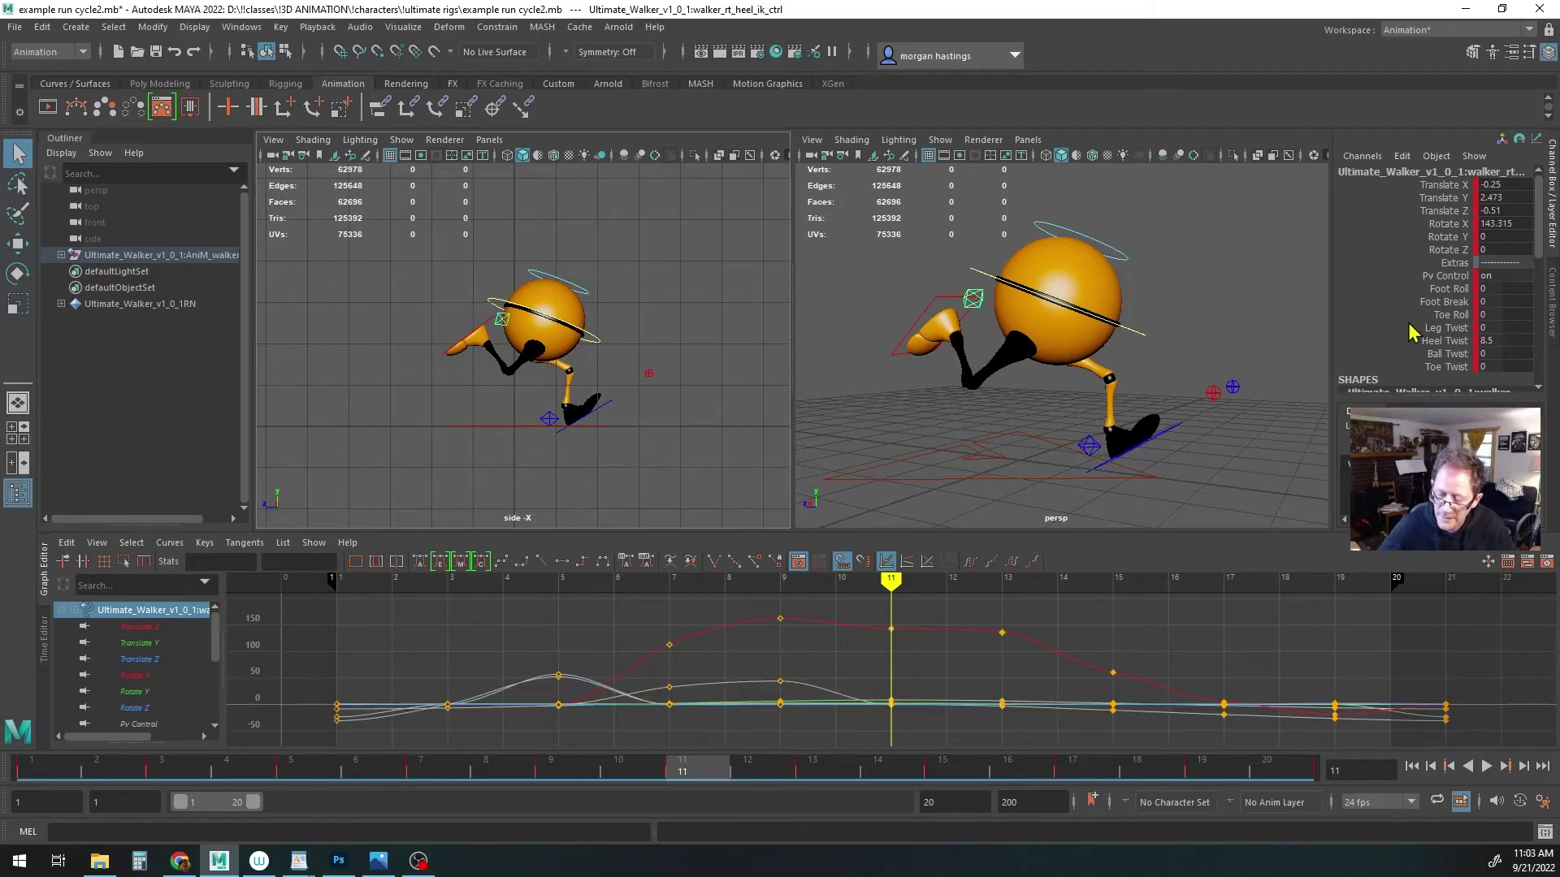
{"action": "left_click", "coordinate": [1450, 314]}
{"action": "middle_click_drag", "start_coordinate": [665, 387], "coordinate": [987, 391]}
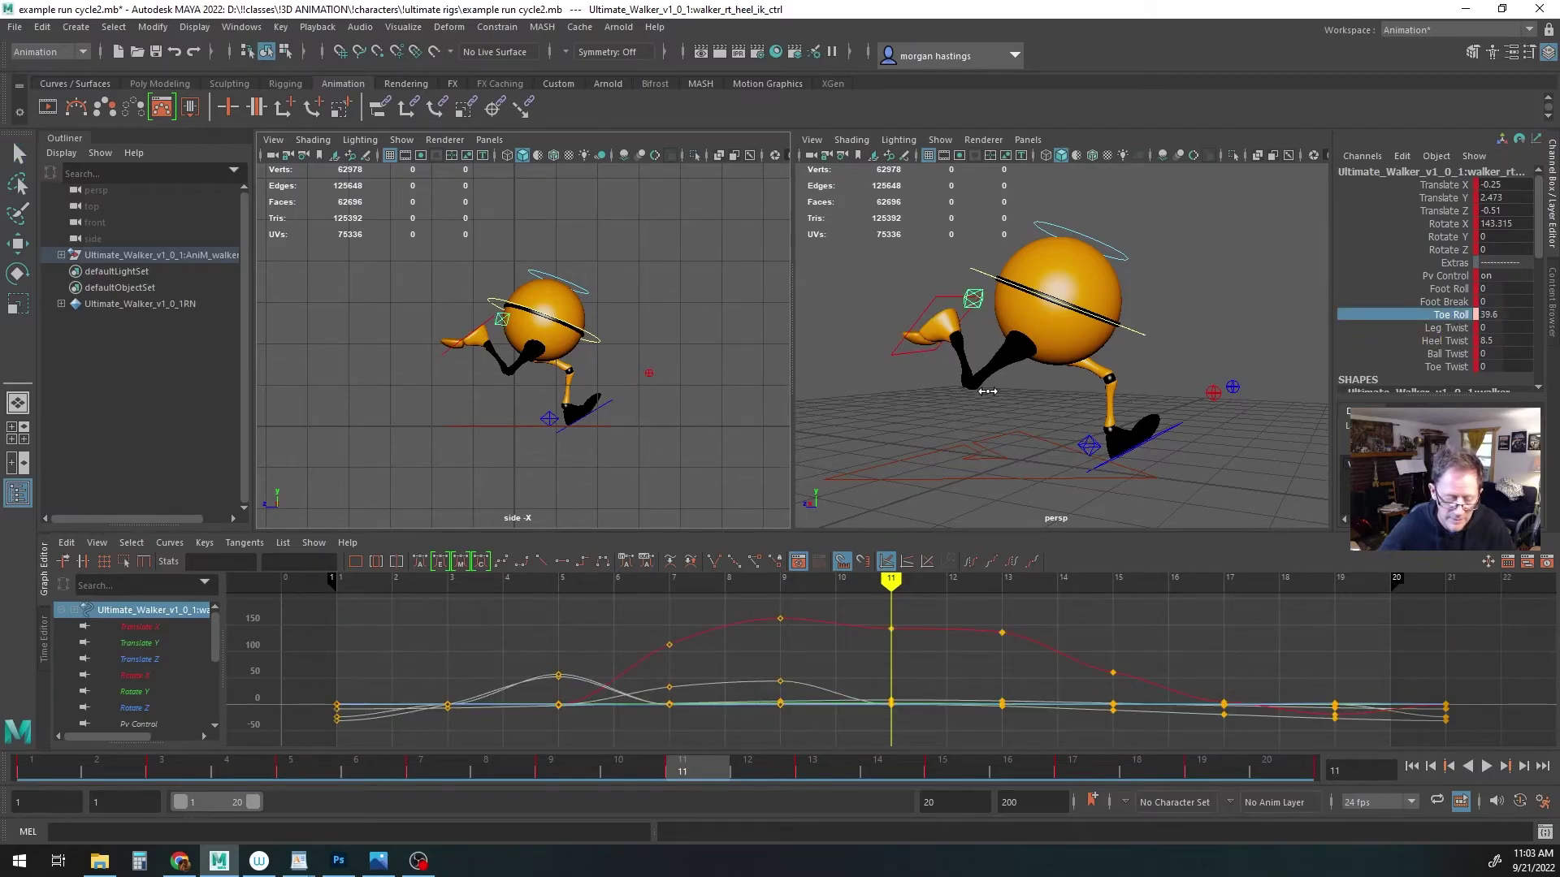
{"action": "key", "text": "s"}
Key the right heel control's Toe Roll at about 36.7 on frame 13 and 34.6 on frame 15
{"action": "left_click_drag", "start_coordinate": [891, 582], "coordinate": [977, 583]}
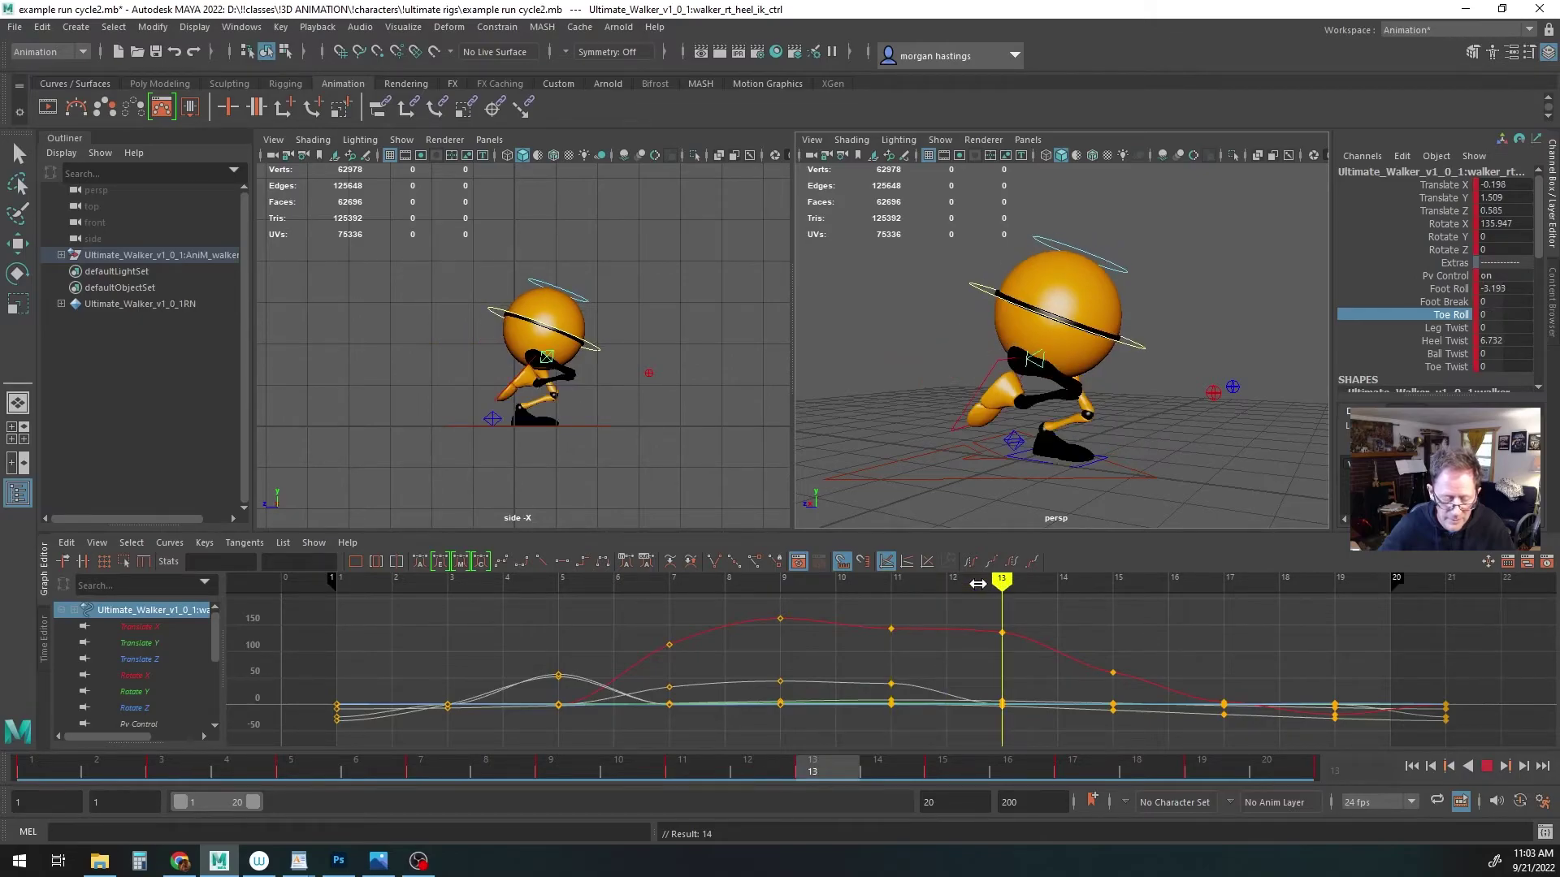
{"action": "middle_click_drag", "start_coordinate": [662, 429], "coordinate": [954, 430]}
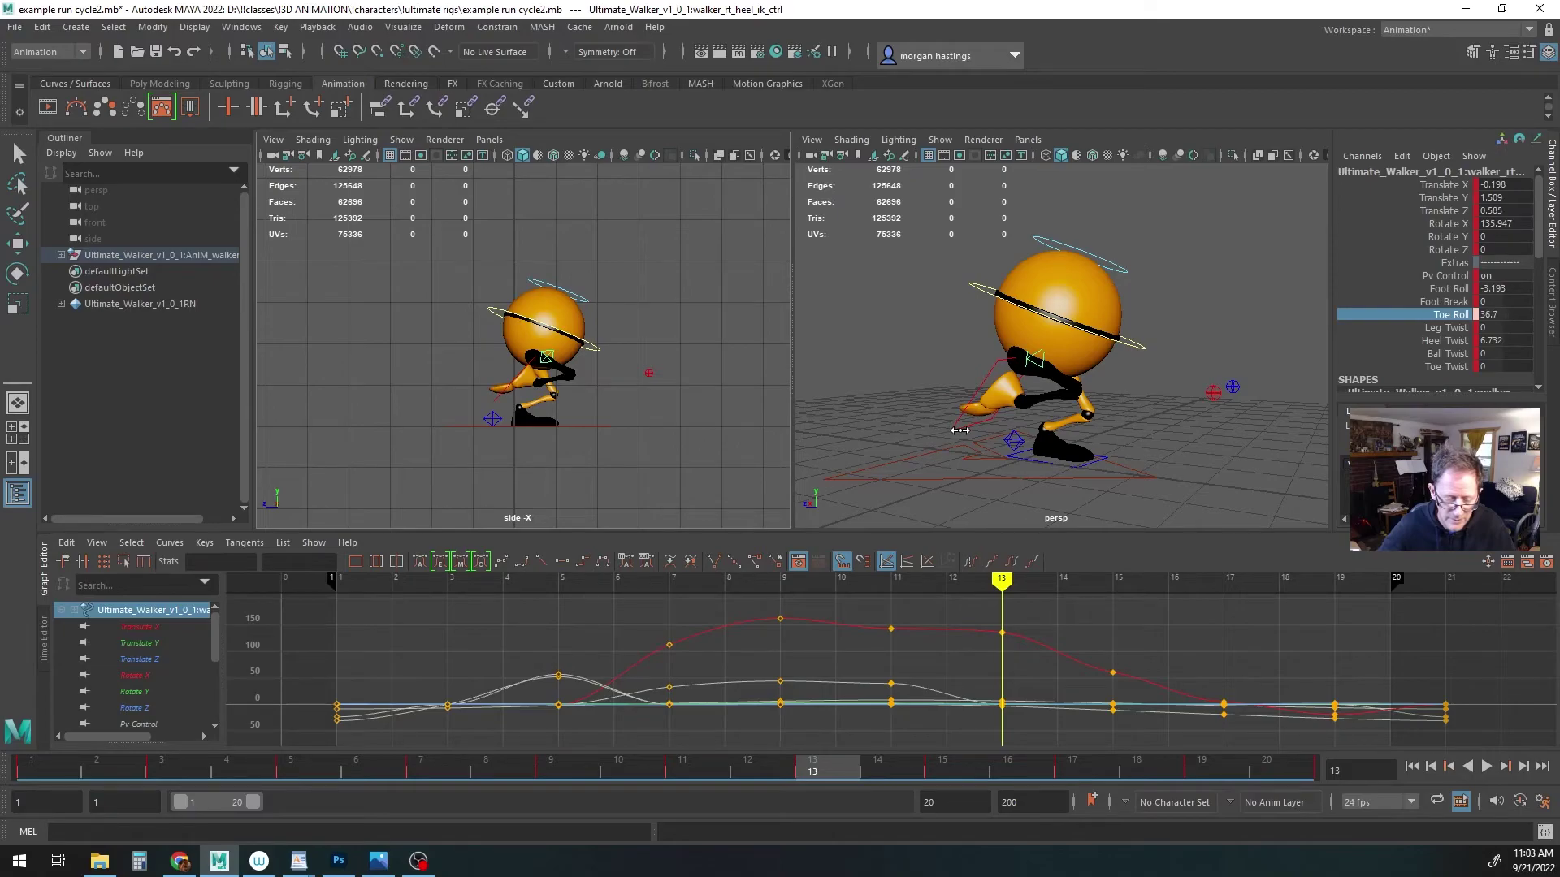
{"action": "left_click_drag", "start_coordinate": [1004, 582], "coordinate": [1104, 584]}
{"action": "middle_click_drag", "start_coordinate": [606, 417], "coordinate": [905, 415]}
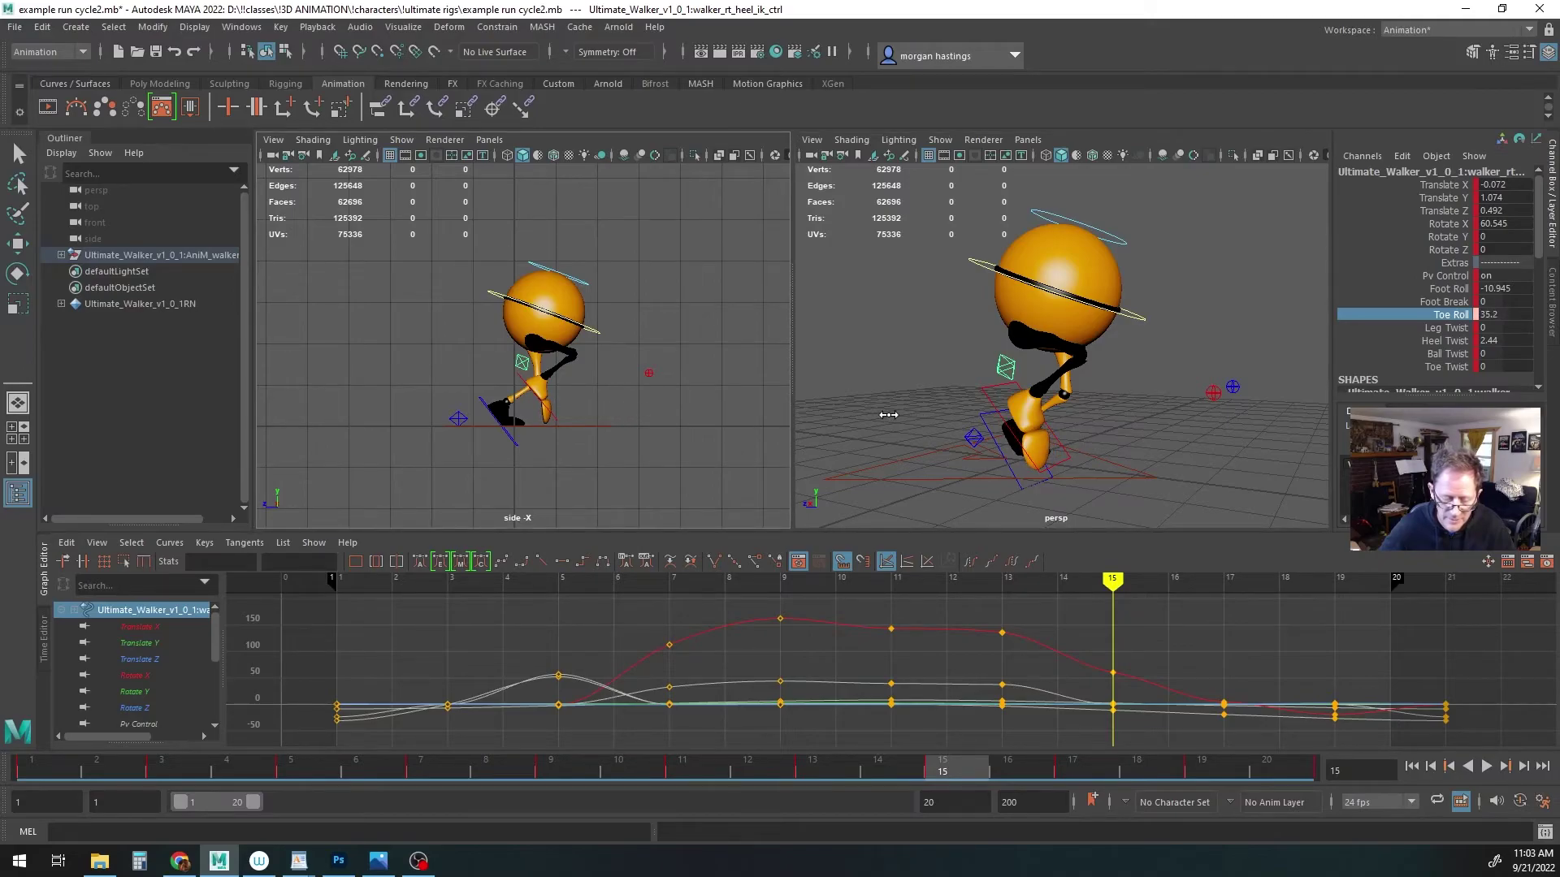
{"action": "key", "text": "s"}
Key the right heel control's Toe Roll at 35.4 on frame 17
{"action": "left_click_drag", "start_coordinate": [1111, 582], "coordinate": [1233, 587]}
{"action": "middle_click_drag", "start_coordinate": [689, 417], "coordinate": [1001, 419]}
{"action": "key", "text": "s"}
{"action": "mouse_move", "coordinate": [1218, 581]}
{"action": "left_mouse_down"}
{"action": "mouse_move", "coordinate": [1113, 581]}
{"action": "mouse_move", "coordinate": [1240, 581]}
{"action": "left_mouse_up"}
Select the left heel control and set its Toe Roll to 30.2 on frame 17 and 39 on frame 19
{"action": "left_click", "coordinate": [482, 343]}
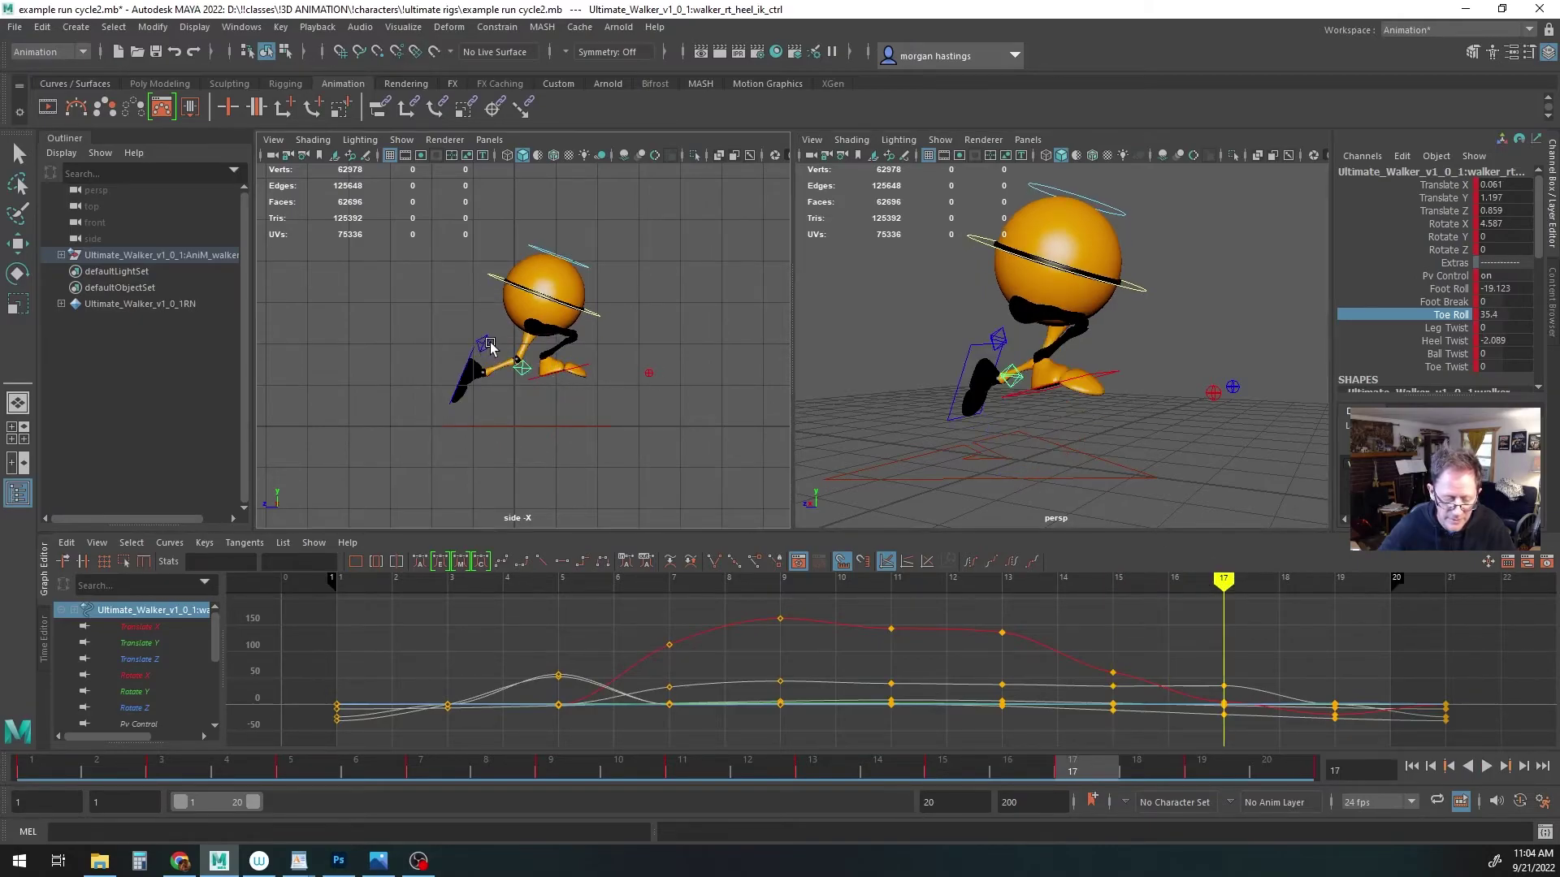
{"action": "left_click", "coordinate": [1450, 314]}
{"action": "middle_click_drag", "start_coordinate": [673, 400], "coordinate": [971, 402]}
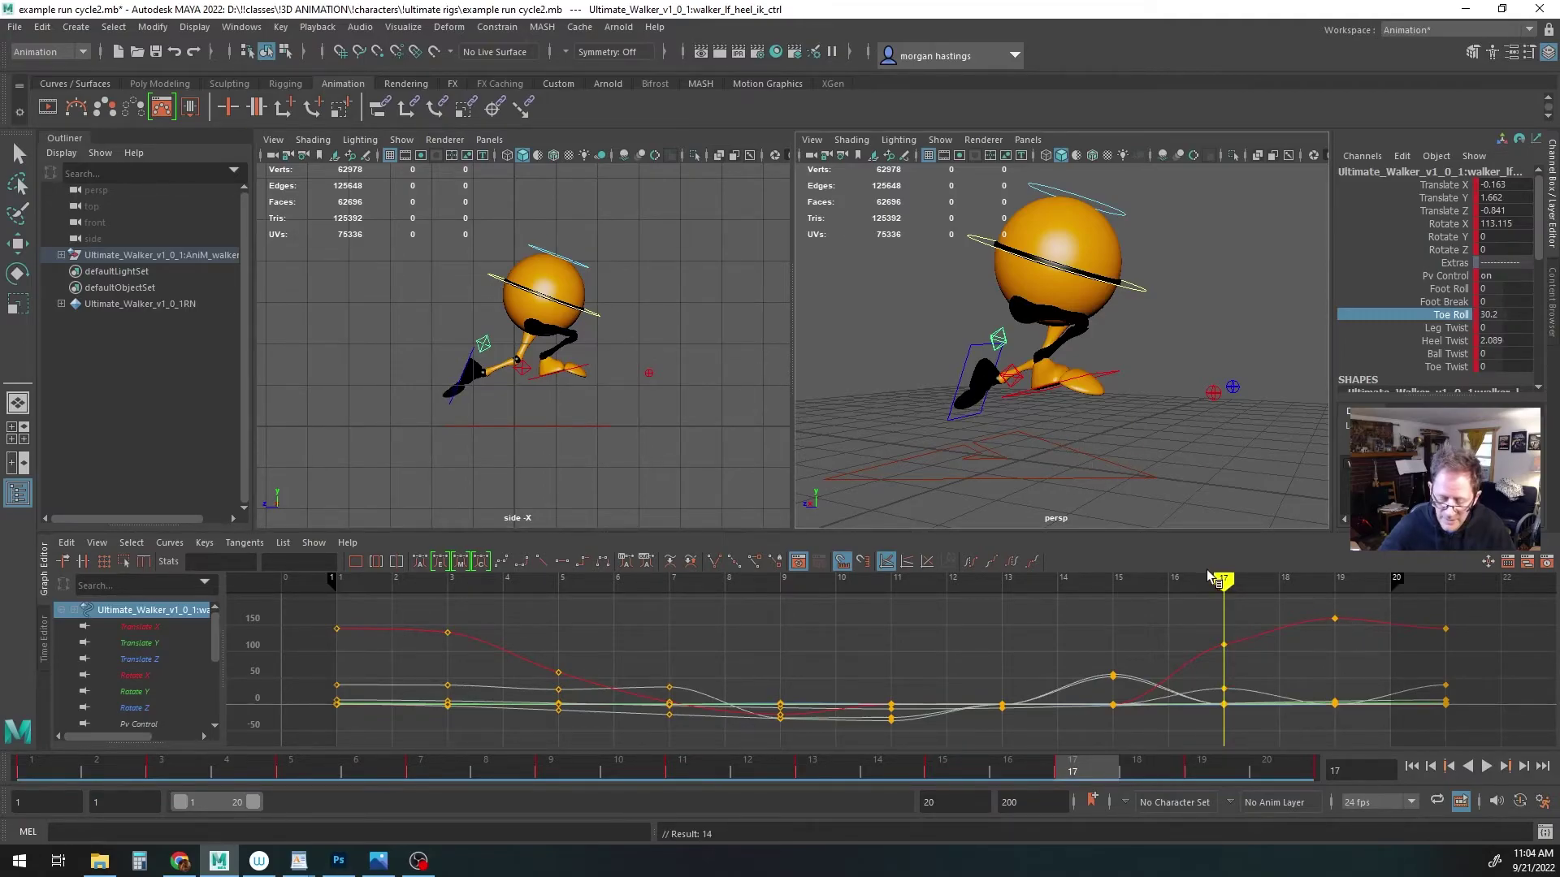
{"action": "mouse_move", "coordinate": [1222, 580]}
{"action": "left_mouse_down"}
{"action": "mouse_move", "coordinate": [1337, 585]}
{"action": "mouse_move", "coordinate": [613, 581]}
{"action": "mouse_move", "coordinate": [669, 582]}
{"action": "mouse_move", "coordinate": [725, 609]}
{"action": "mouse_move", "coordinate": [1340, 608]}
{"action": "left_mouse_up"}
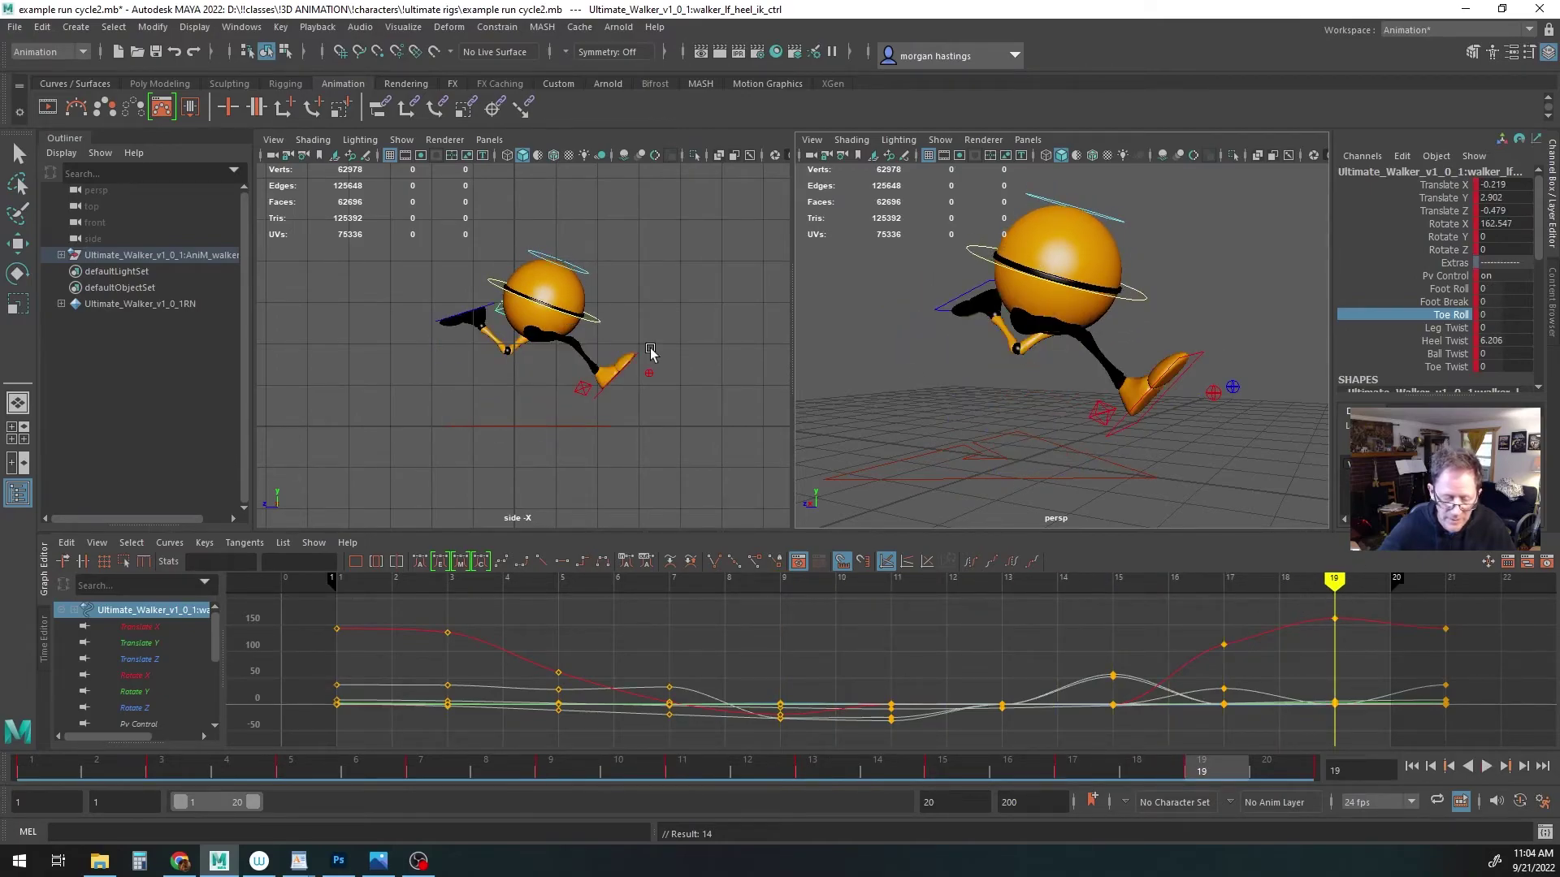
{"action": "middle_click_drag", "start_coordinate": [546, 446], "coordinate": [880, 442]}
{"action": "middle_click", "coordinate": [895, 405]}
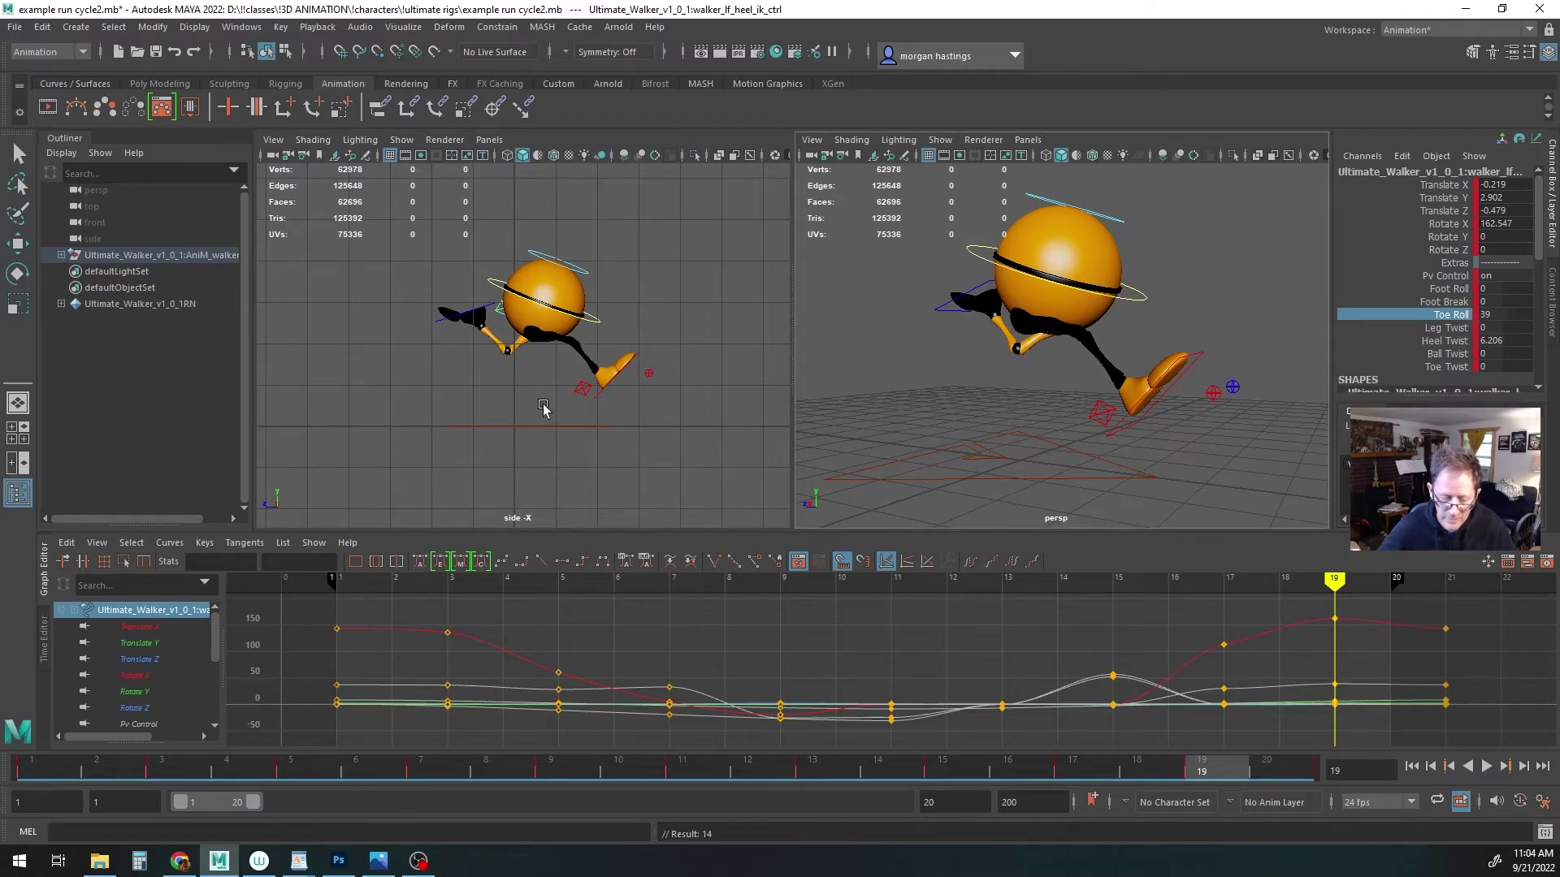
Compare the pose on frame 9, return to frame 19 and key the right heel control's Toe Roll at -25.4
{"action": "left_click", "coordinate": [582, 390]}
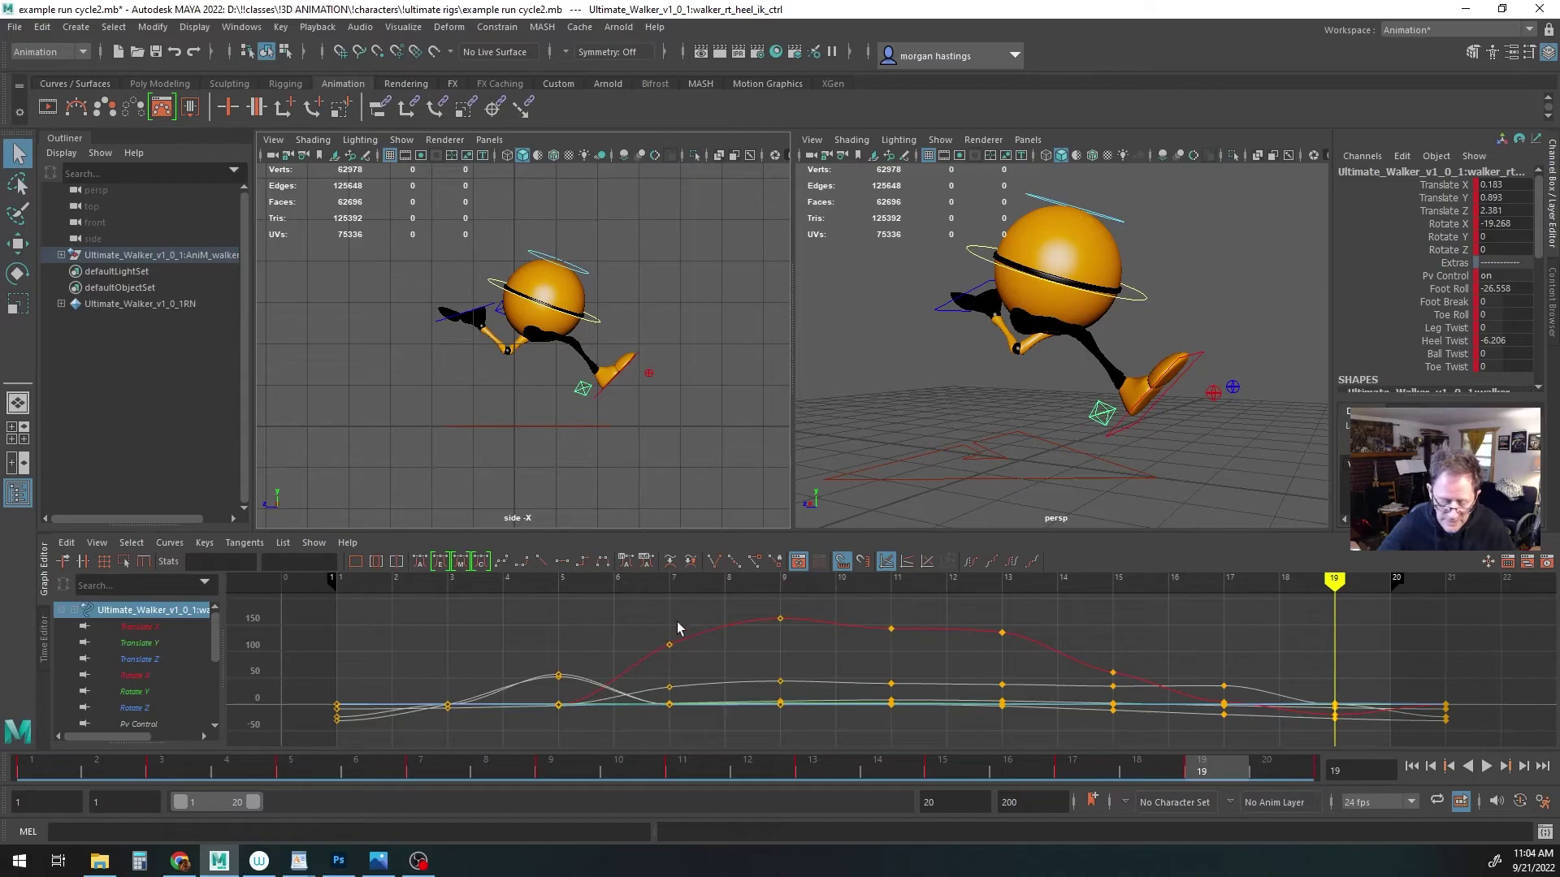
{"action": "left_click", "coordinate": [552, 770]}
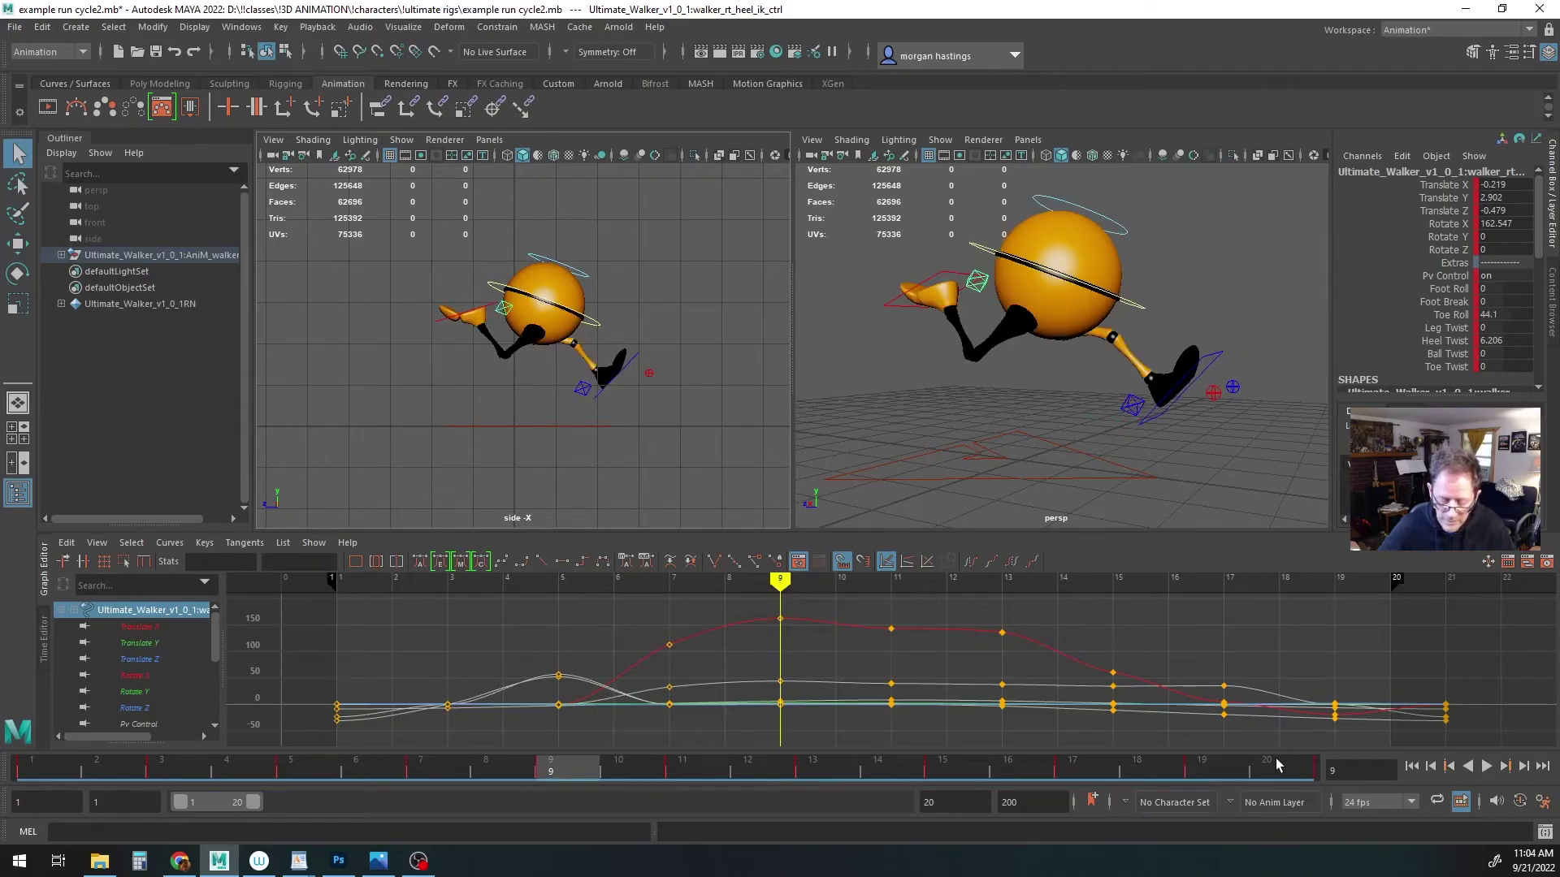
{"action": "left_click", "coordinate": [1205, 776]}
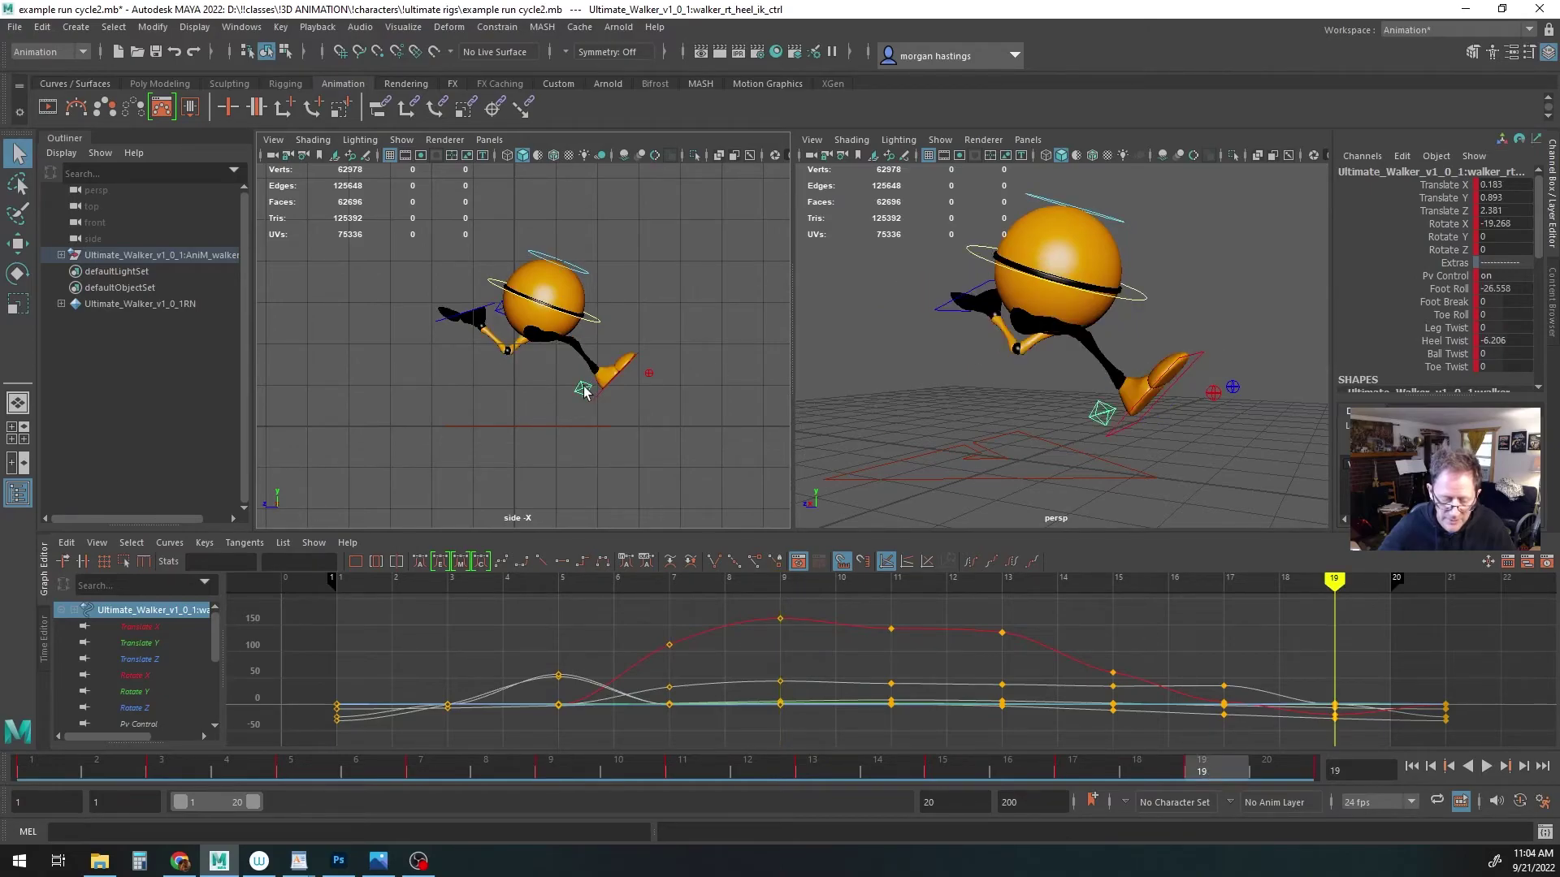
{"action": "left_click", "coordinate": [1451, 314]}
{"action": "middle_click_drag", "start_coordinate": [626, 428], "coordinate": [416, 428]}
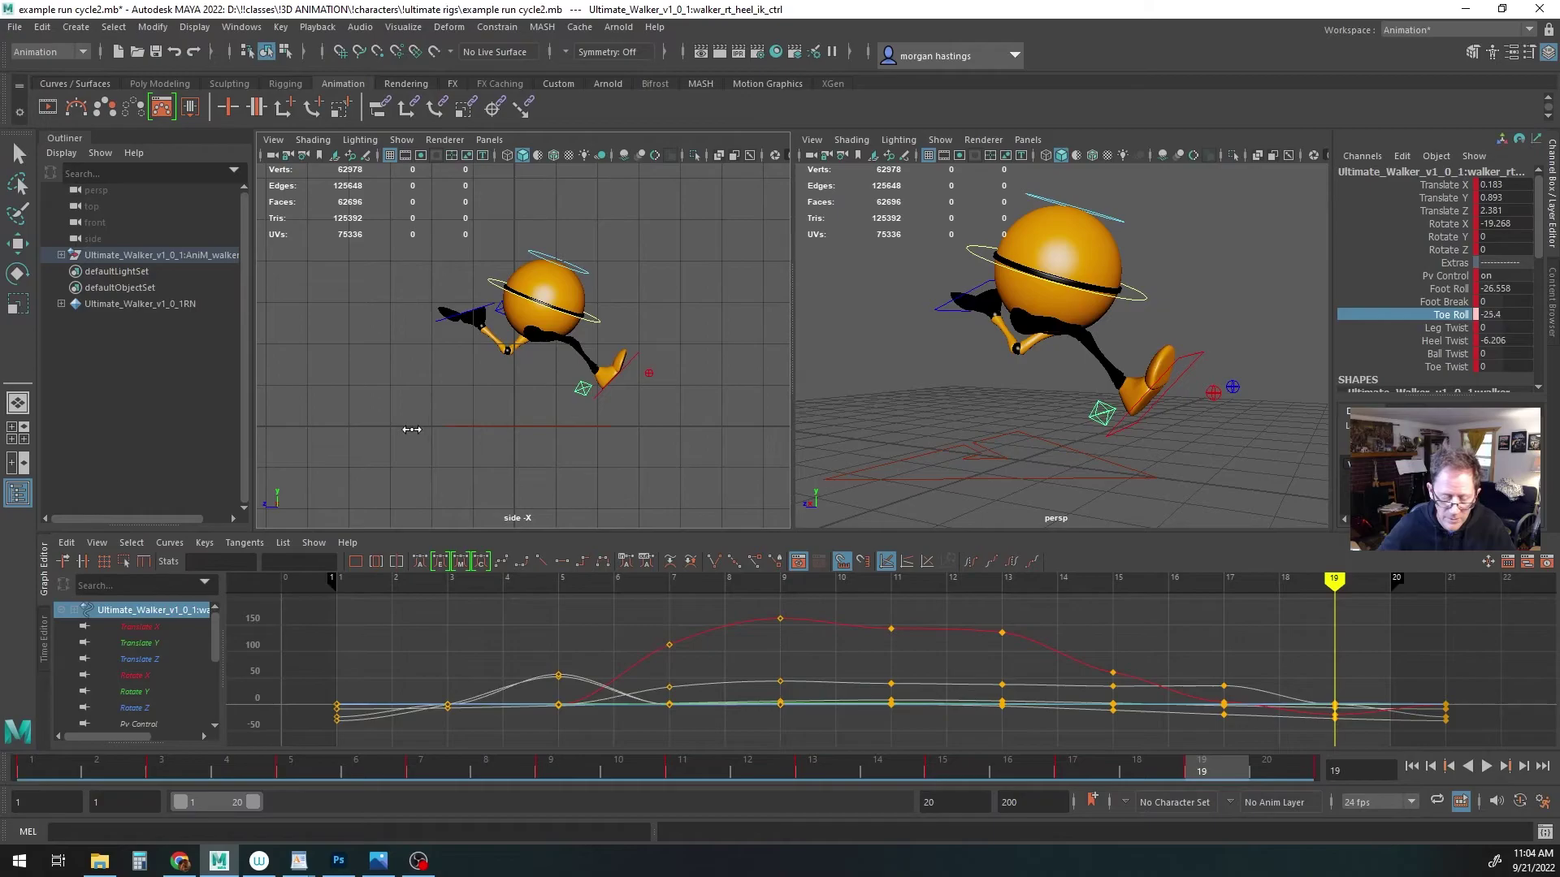
{"action": "key", "text": "s"}
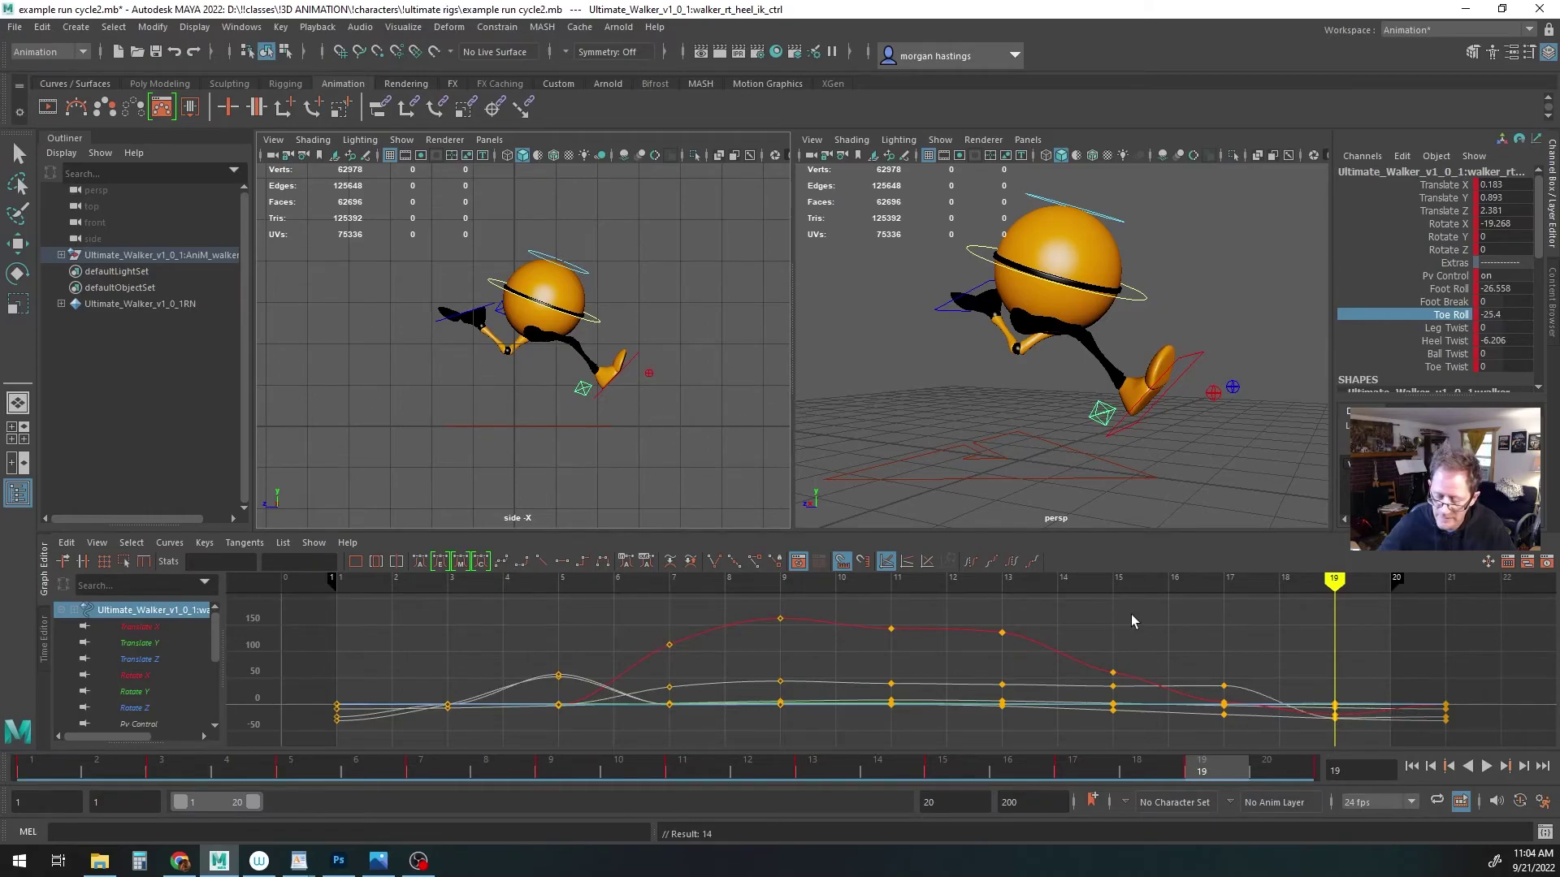
Play back the run cycle from frame 1, review it from farther away in the perspective view, and save the scene
{"action": "left_click_drag", "start_coordinate": [1335, 583], "coordinate": [335, 577]}
{"action": "left_click", "coordinate": [1484, 770]}
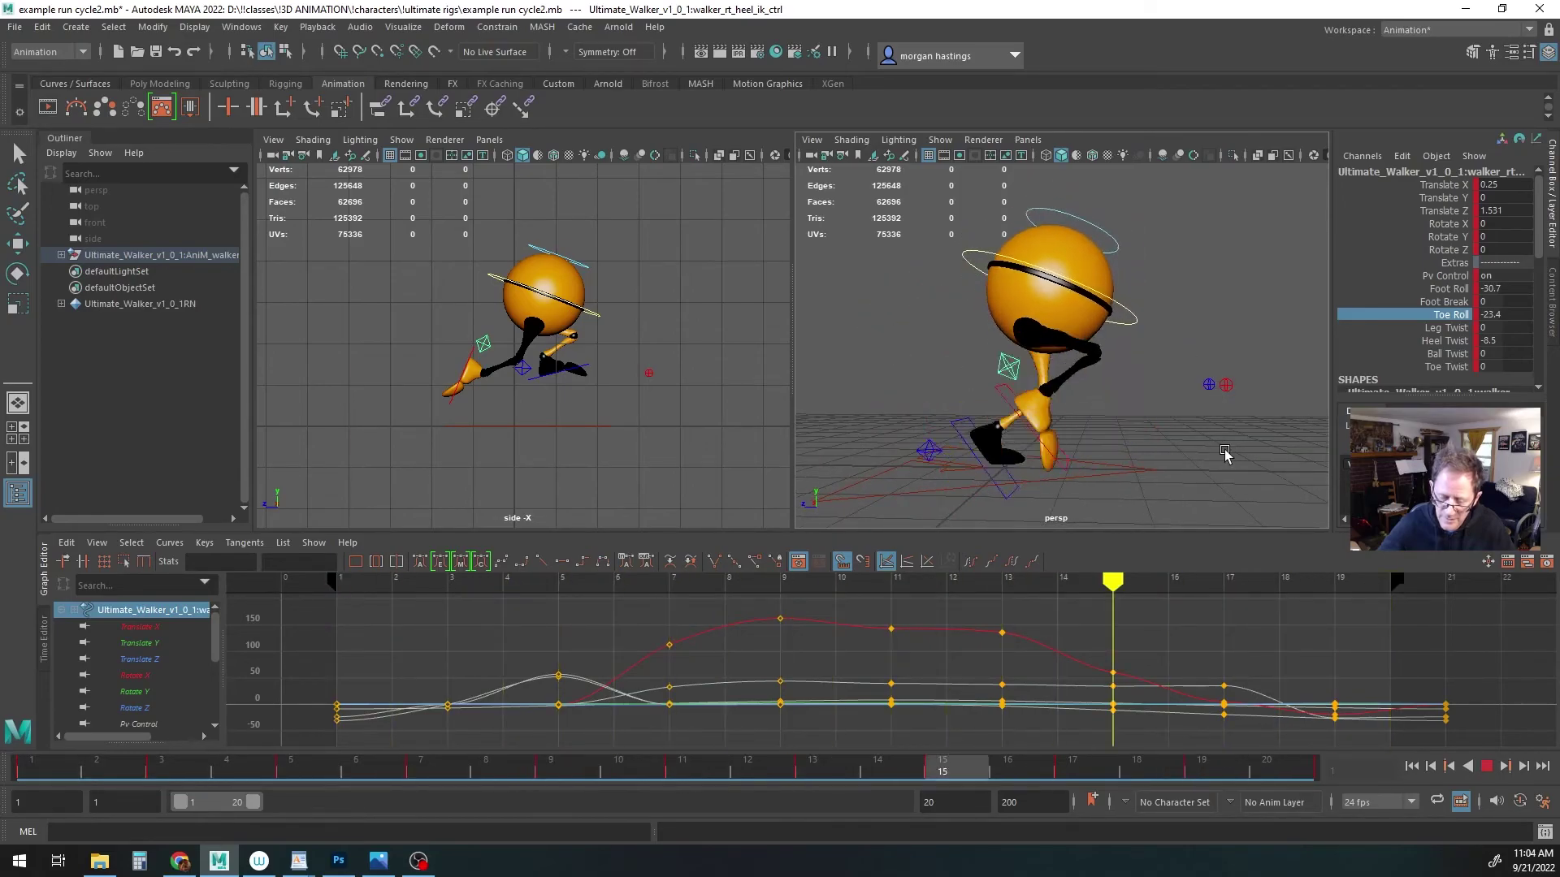
{"action": "right_click_drag", "start_coordinate": [1198, 450], "coordinate": [1086, 455], "text": "alt"}
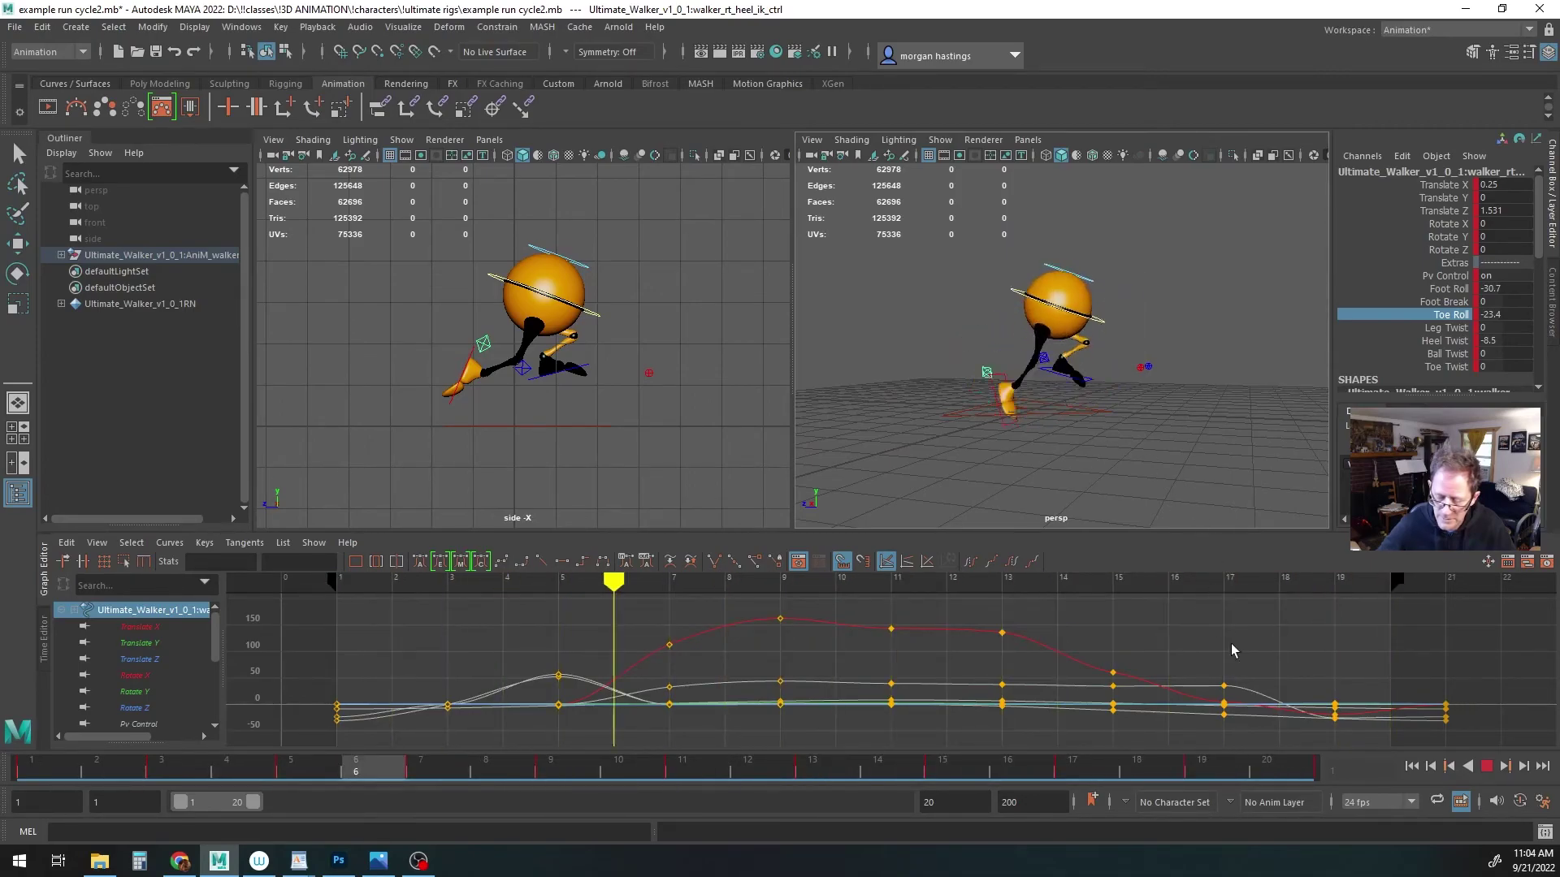
{"action": "key", "text": "Escape"}
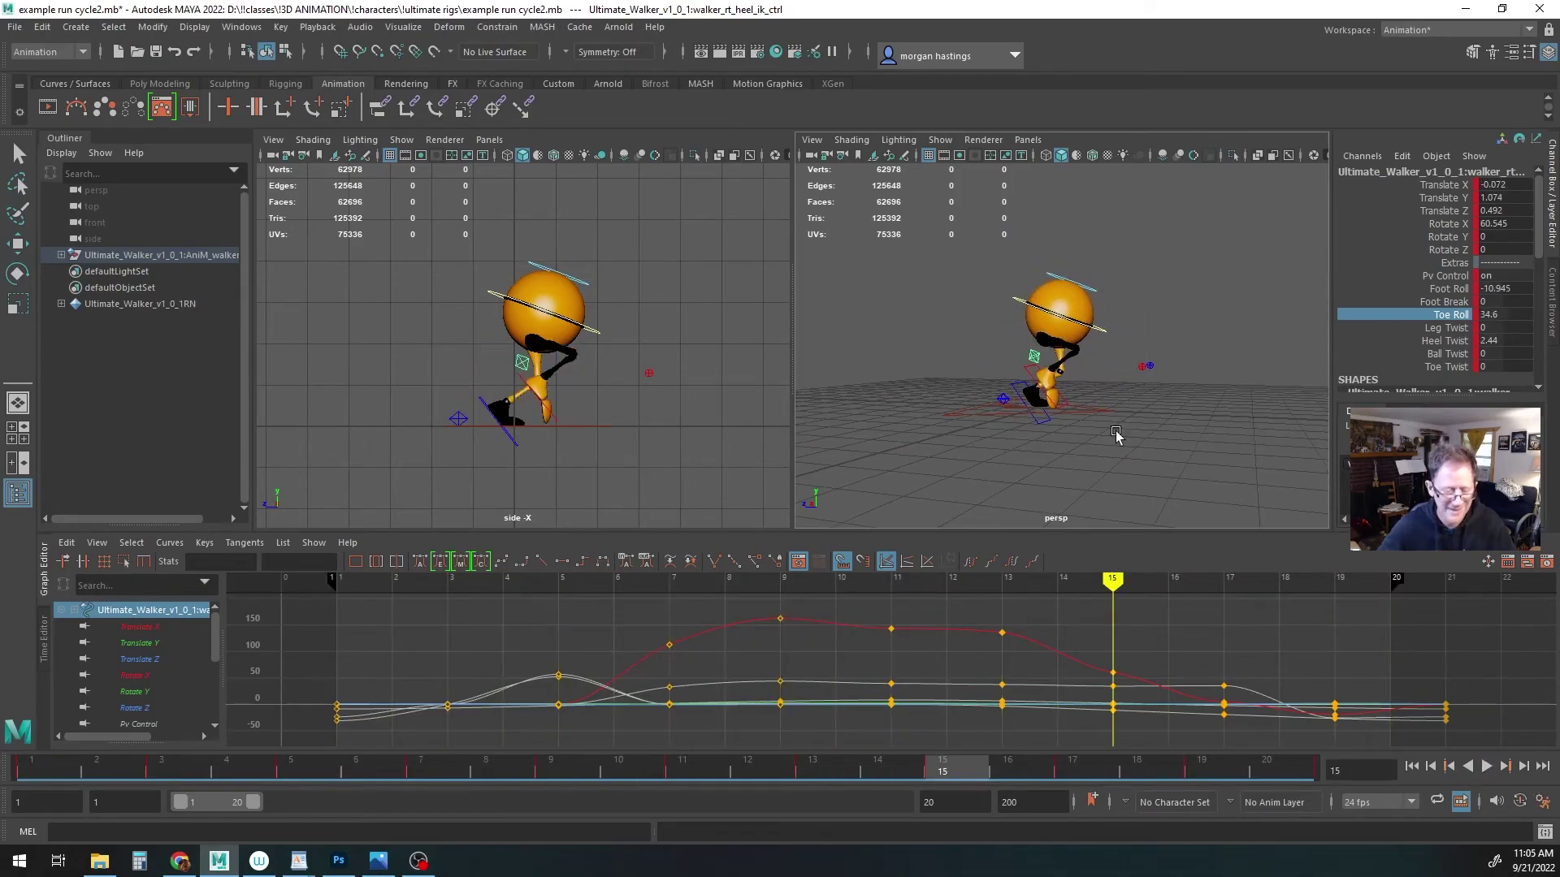
{"action": "key", "text": "ctrl+s"}
Select the control above the ball and key its Translate Y at 0 on frame 1
{"action": "mouse_move", "coordinate": [393, 576]}
{"action": "left_mouse_down"}
{"action": "mouse_move", "coordinate": [345, 577]}
{"action": "mouse_move", "coordinate": [725, 600]}
{"action": "mouse_move", "coordinate": [333, 596]}
{"action": "mouse_move", "coordinate": [425, 600]}
{"action": "left_mouse_up"}
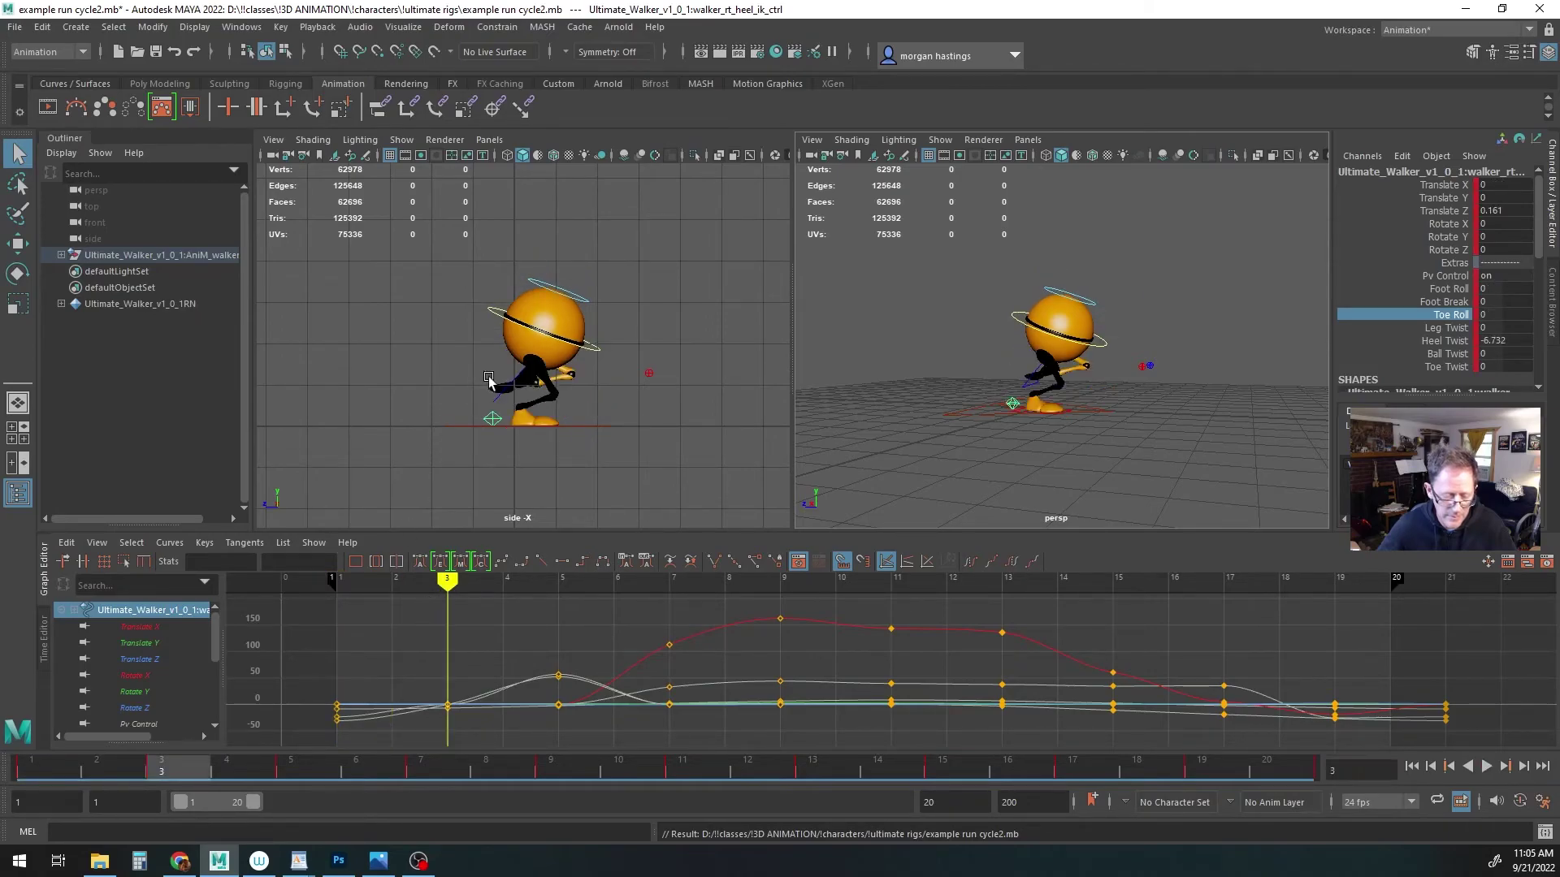
{"action": "left_click", "coordinate": [584, 303]}
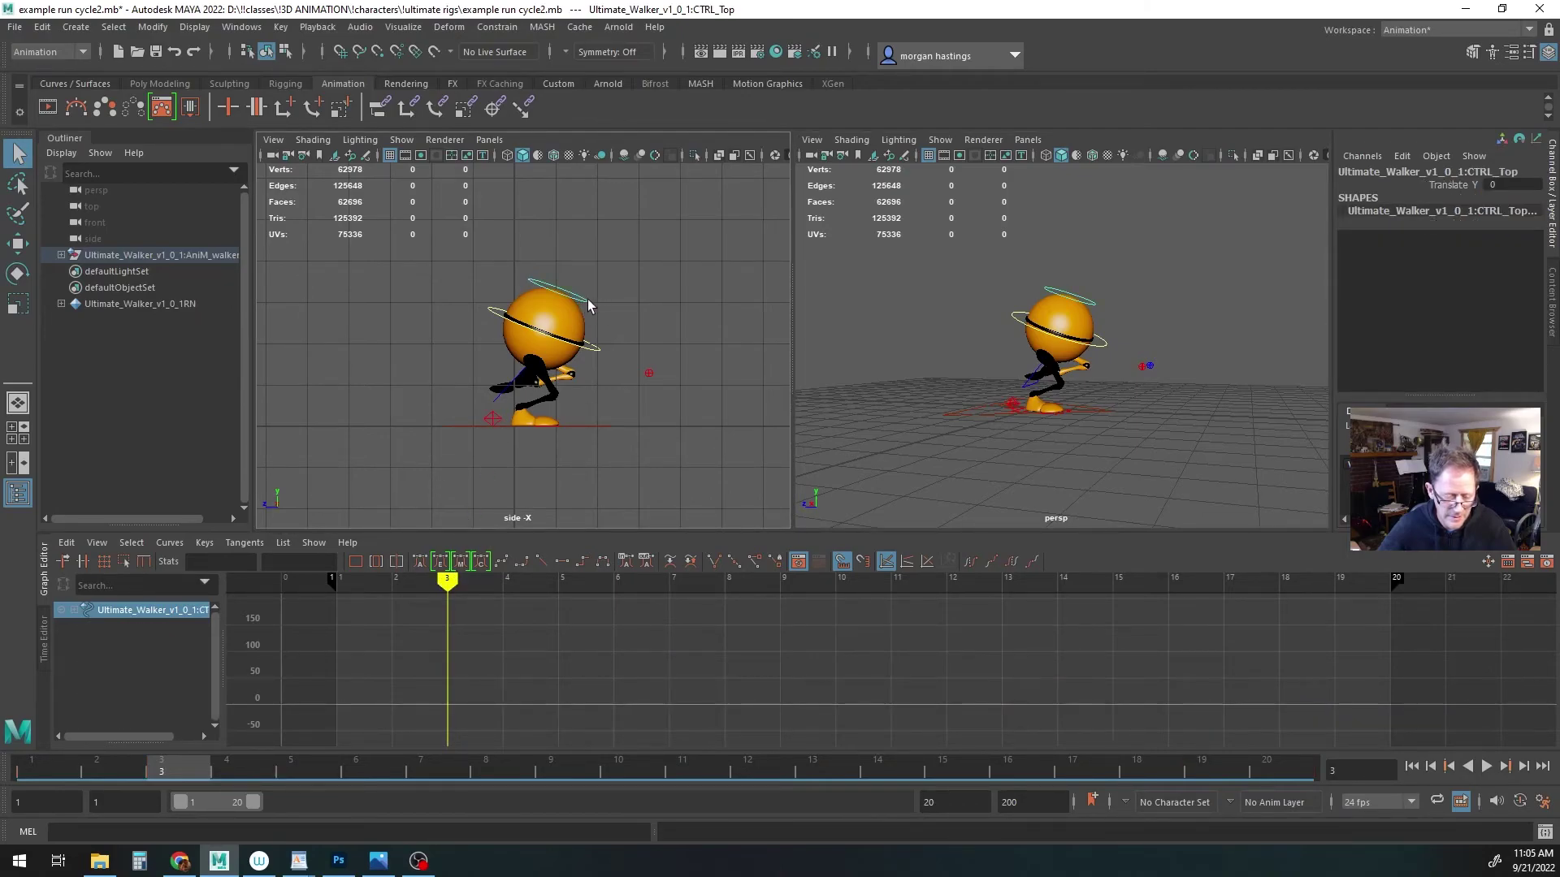
{"action": "left_click_drag", "start_coordinate": [444, 577], "coordinate": [338, 578]}
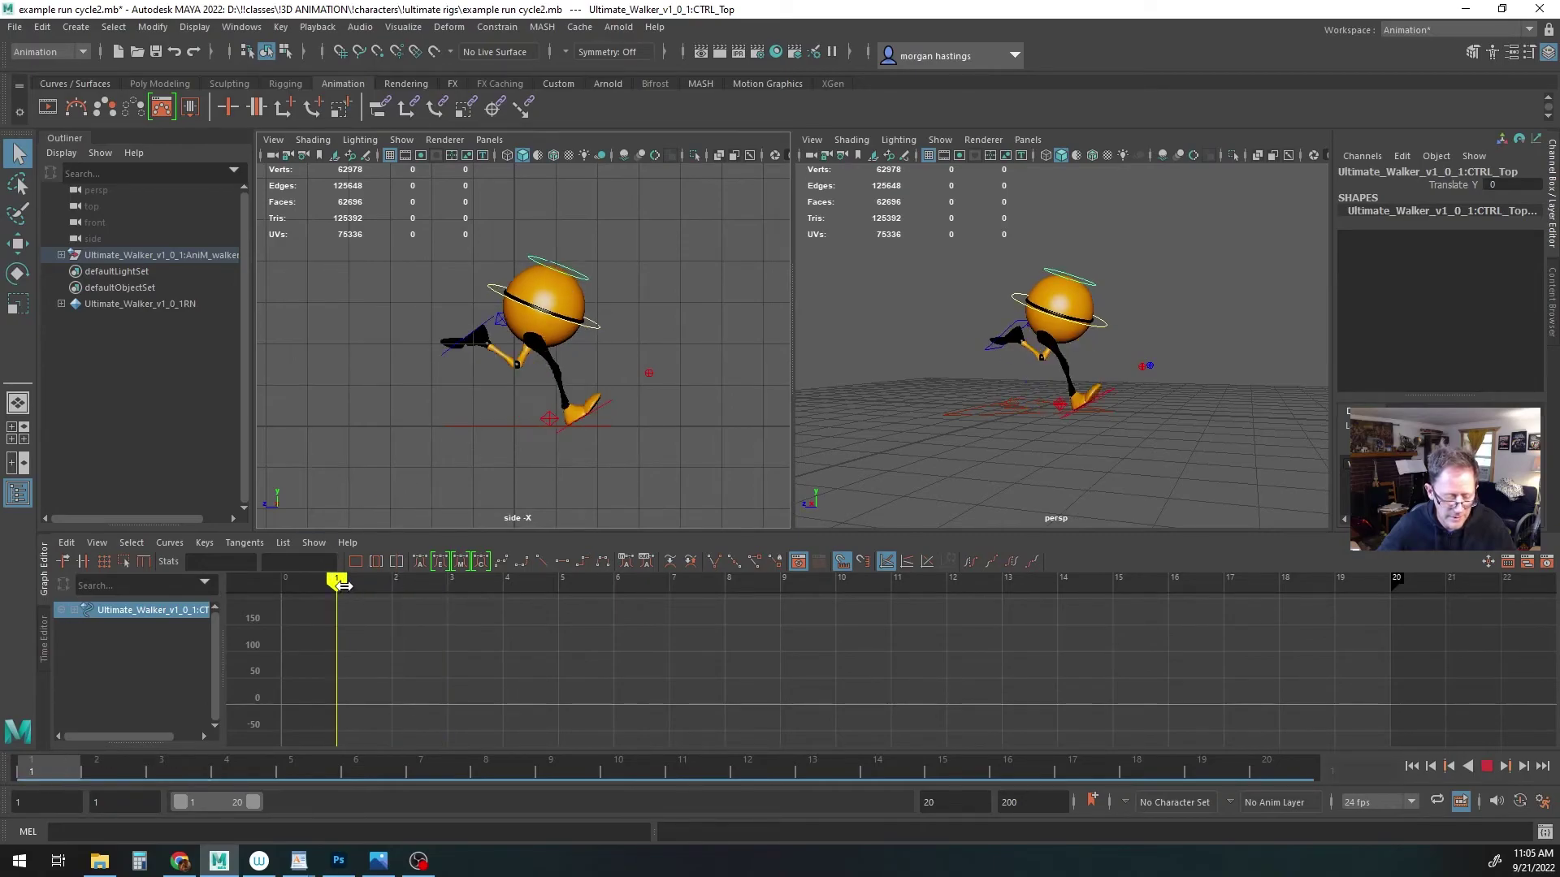
{"action": "key", "text": "s"}
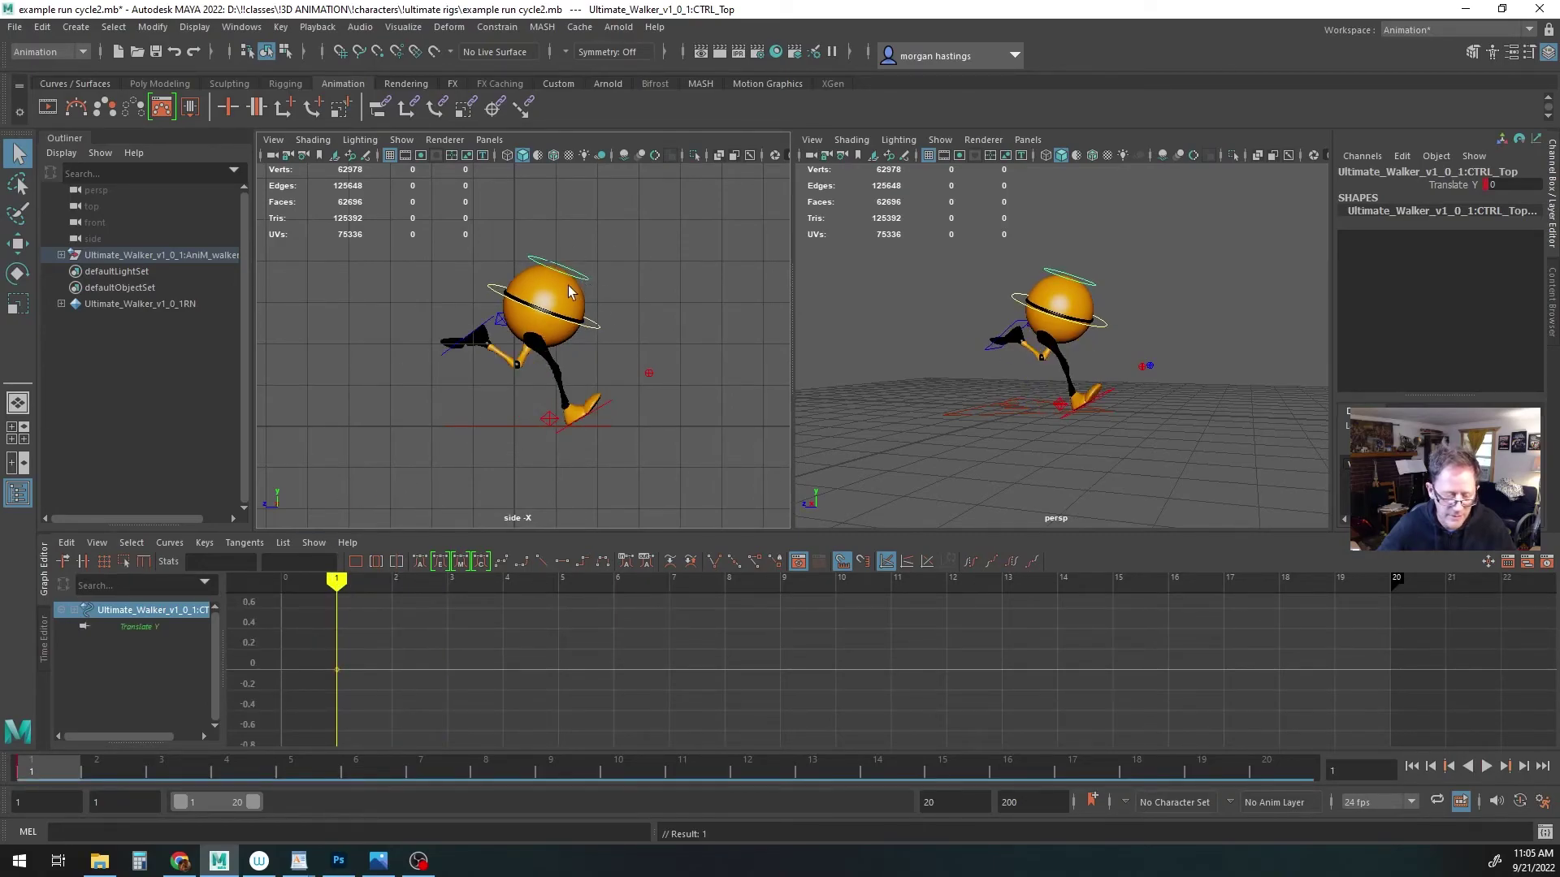
Raise the ball's top control slightly on frame 3 and key its Translate Y
{"action": "key", "text": "alt+v"}
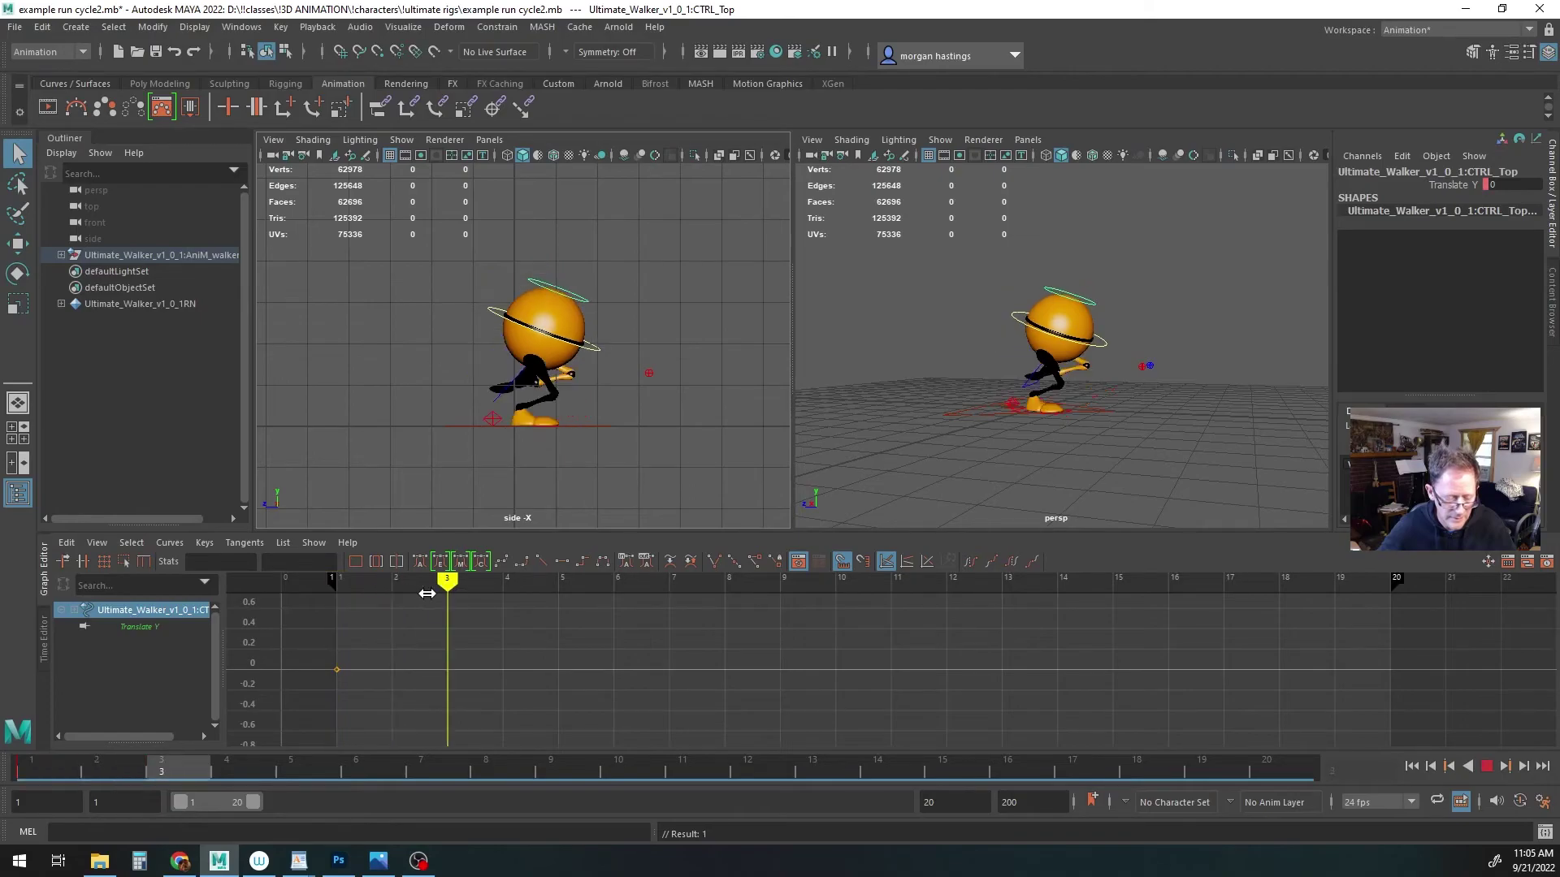
{"action": "key", "text": "alt+v"}
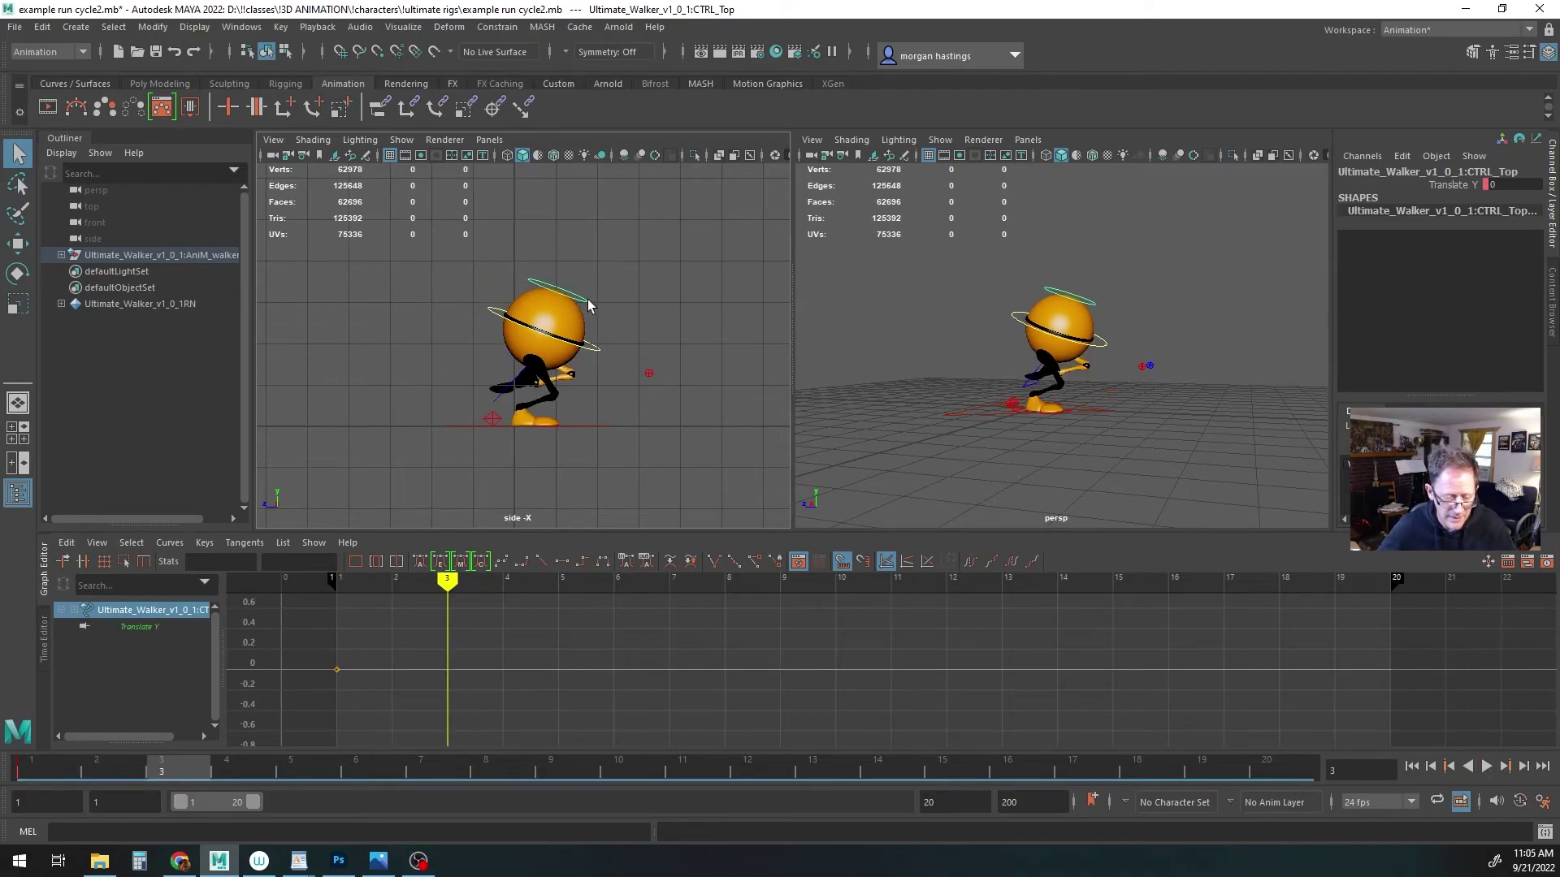
{"action": "key", "text": "w"}
{"action": "left_click_drag", "start_coordinate": [562, 260], "coordinate": [562, 245]}
{"action": "key", "text": "s"}
Lower the ball's top control to squash it, keying Translate Y at -0.148 on frame 5 and -0.25 on frame 7
{"action": "left_click_drag", "start_coordinate": [444, 580], "coordinate": [559, 588]}
{"action": "left_click_drag", "start_coordinate": [560, 230], "coordinate": [563, 248]}
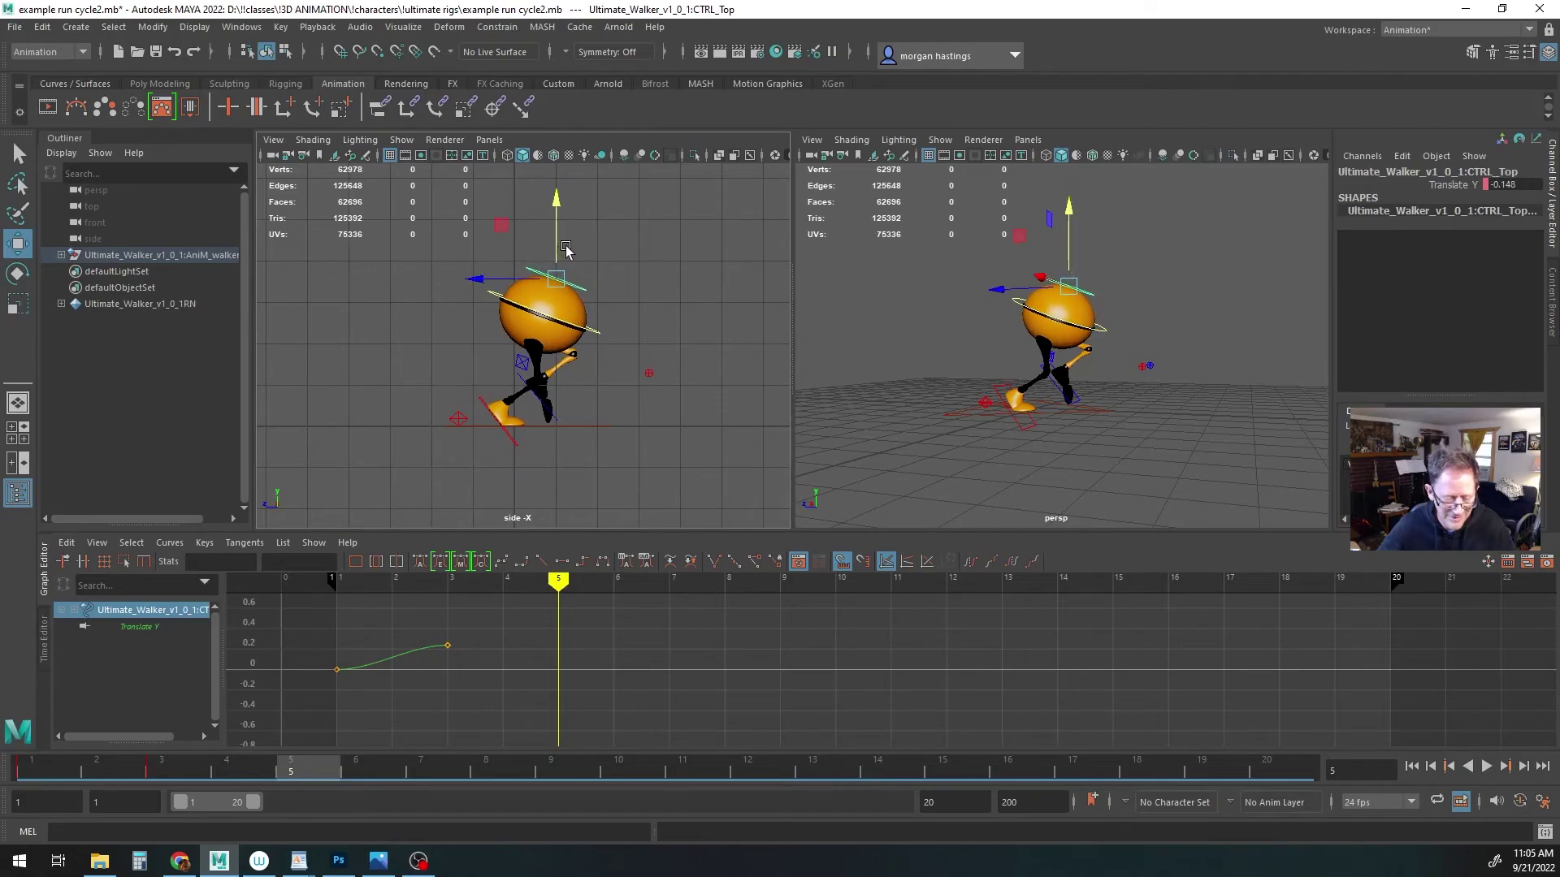
{"action": "key", "text": "s"}
{"action": "left_click_drag", "start_coordinate": [564, 587], "coordinate": [656, 585]}
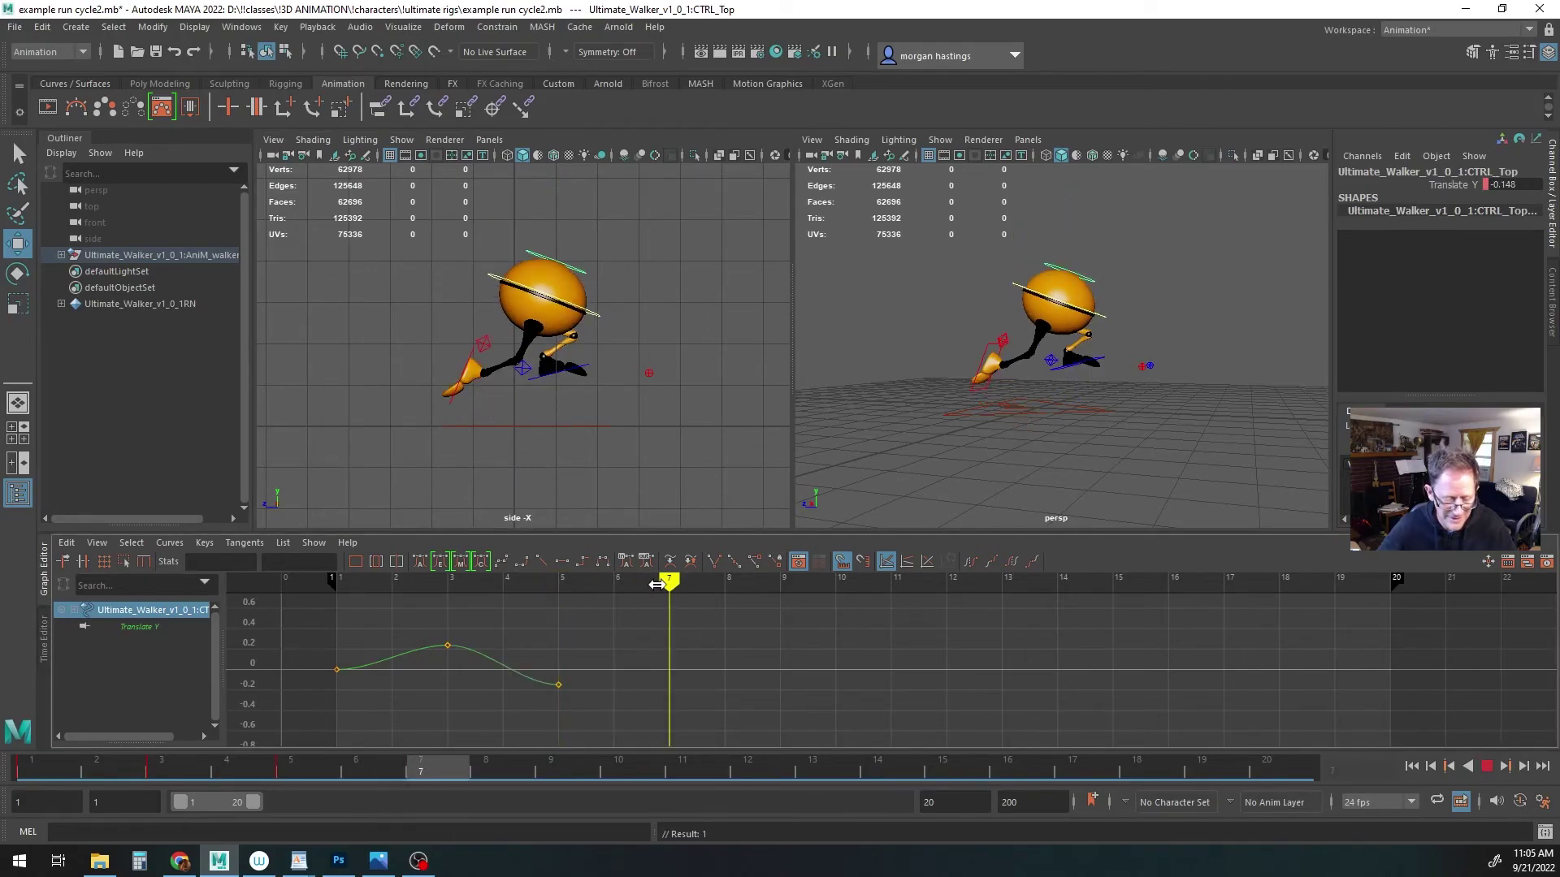
{"action": "left_click_drag", "start_coordinate": [559, 229], "coordinate": [555, 236]}
{"action": "key", "text": "s"}
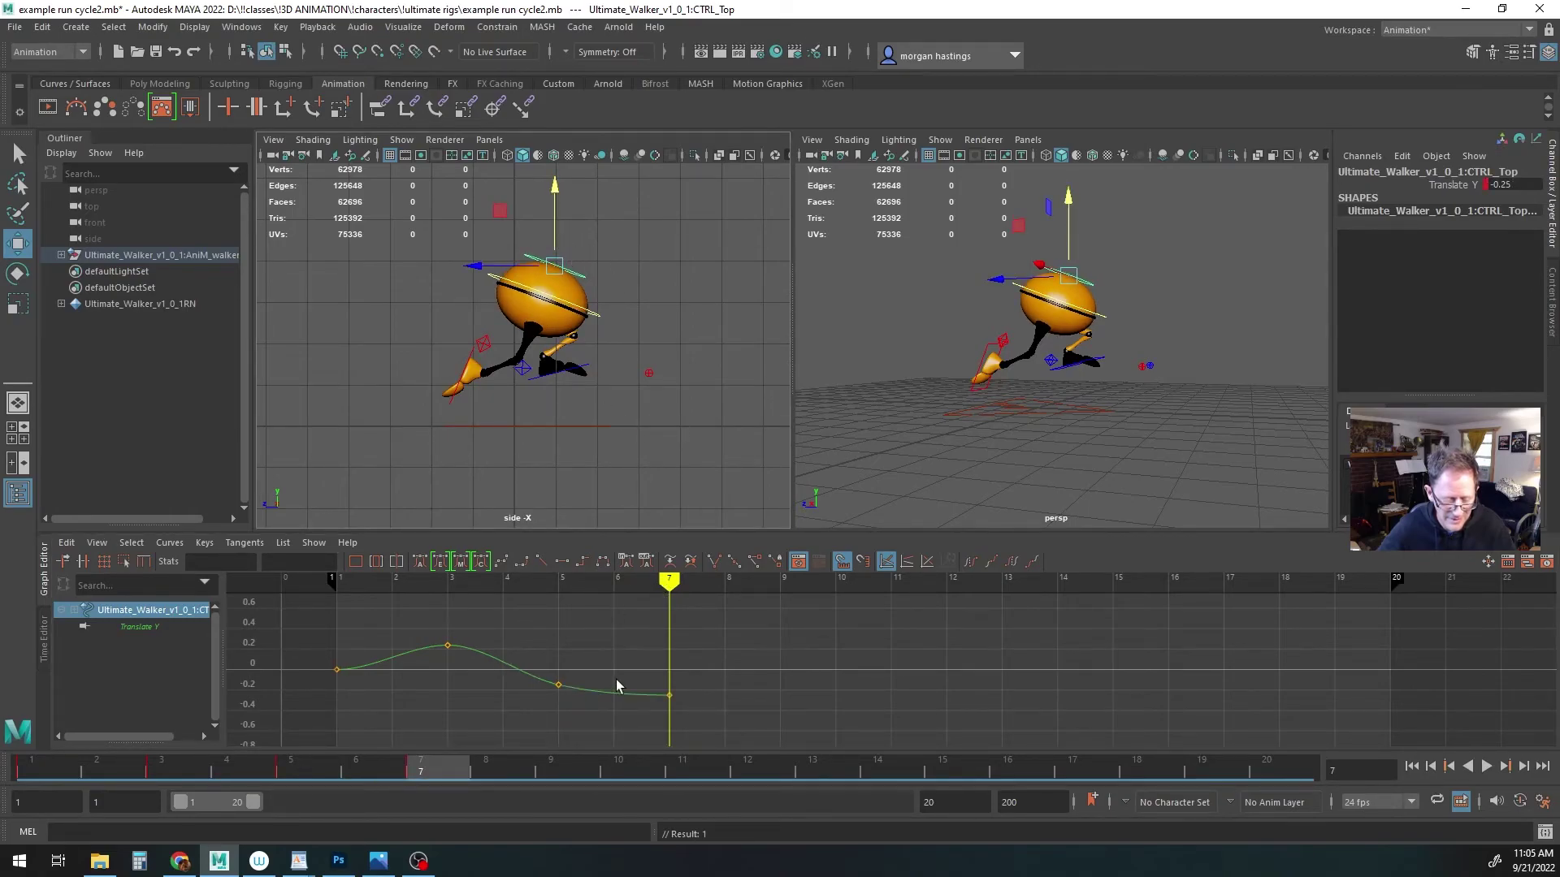
Raise the ball's top control and key its Translate Y at -0.049 on frame 9
{"action": "left_click_drag", "start_coordinate": [652, 591], "coordinate": [766, 588]}
{"action": "left_click_drag", "start_coordinate": [561, 280], "coordinate": [557, 242]}
{"action": "key", "text": "s"}
Copy the top control's key from frame 1 and paste it on frame 11
{"action": "left_click_drag", "start_coordinate": [776, 582], "coordinate": [884, 583]}
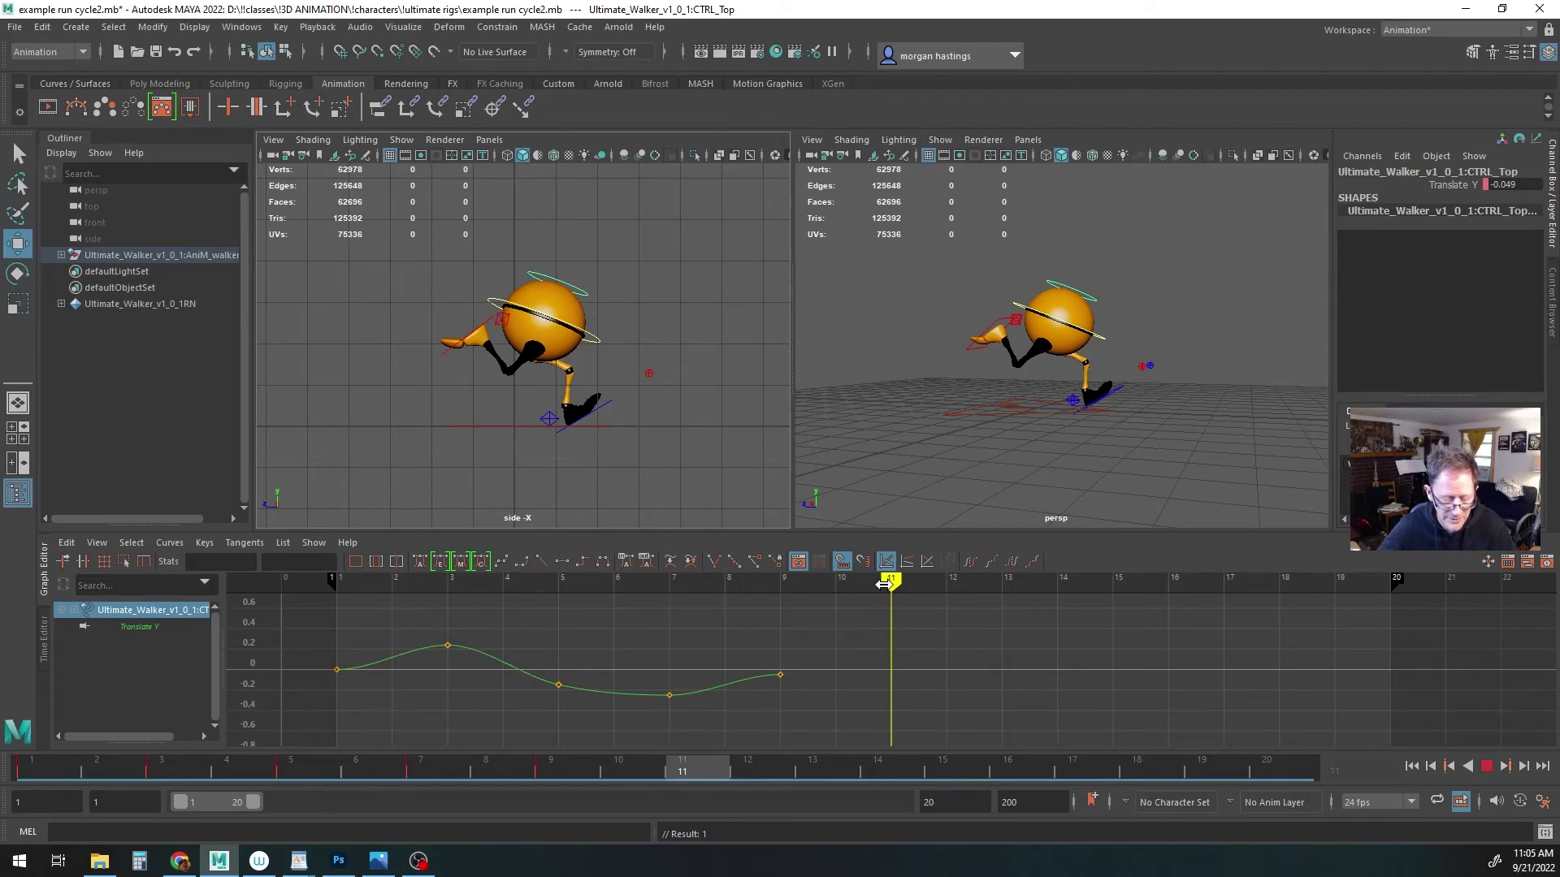
{"action": "left_click_drag", "start_coordinate": [884, 584], "coordinate": [356, 589]}
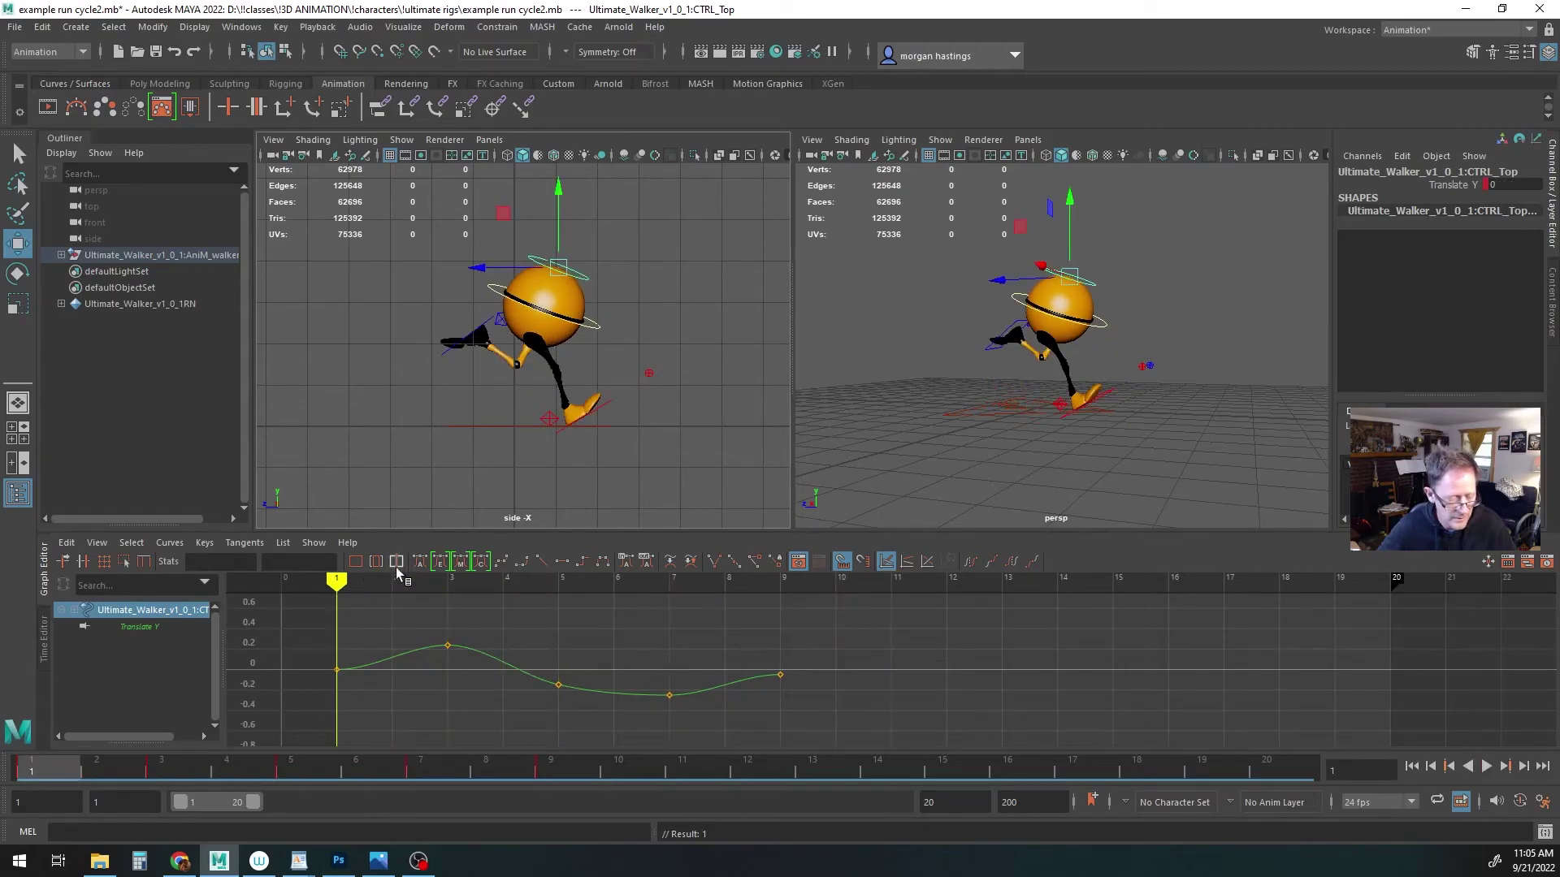
{"action": "right_click", "coordinate": [45, 768]}
{"action": "left_click", "coordinate": [60, 477]}
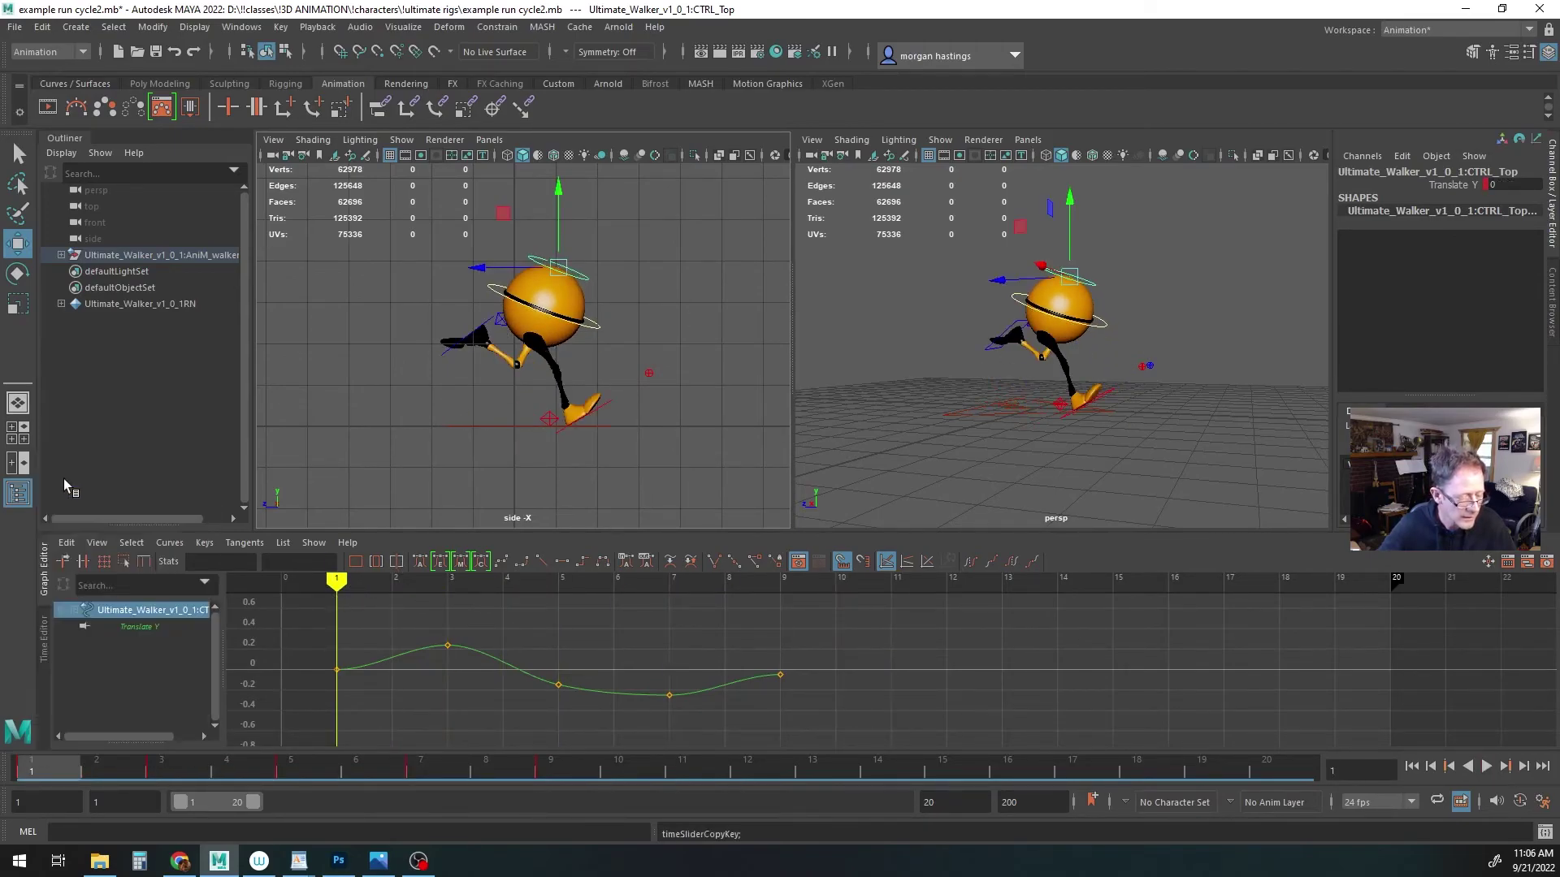
{"action": "left_click_drag", "start_coordinate": [90, 772], "coordinate": [689, 773]}
{"action": "right_click", "coordinate": [689, 772]}
{"action": "mouse_move", "coordinate": [748, 507]}
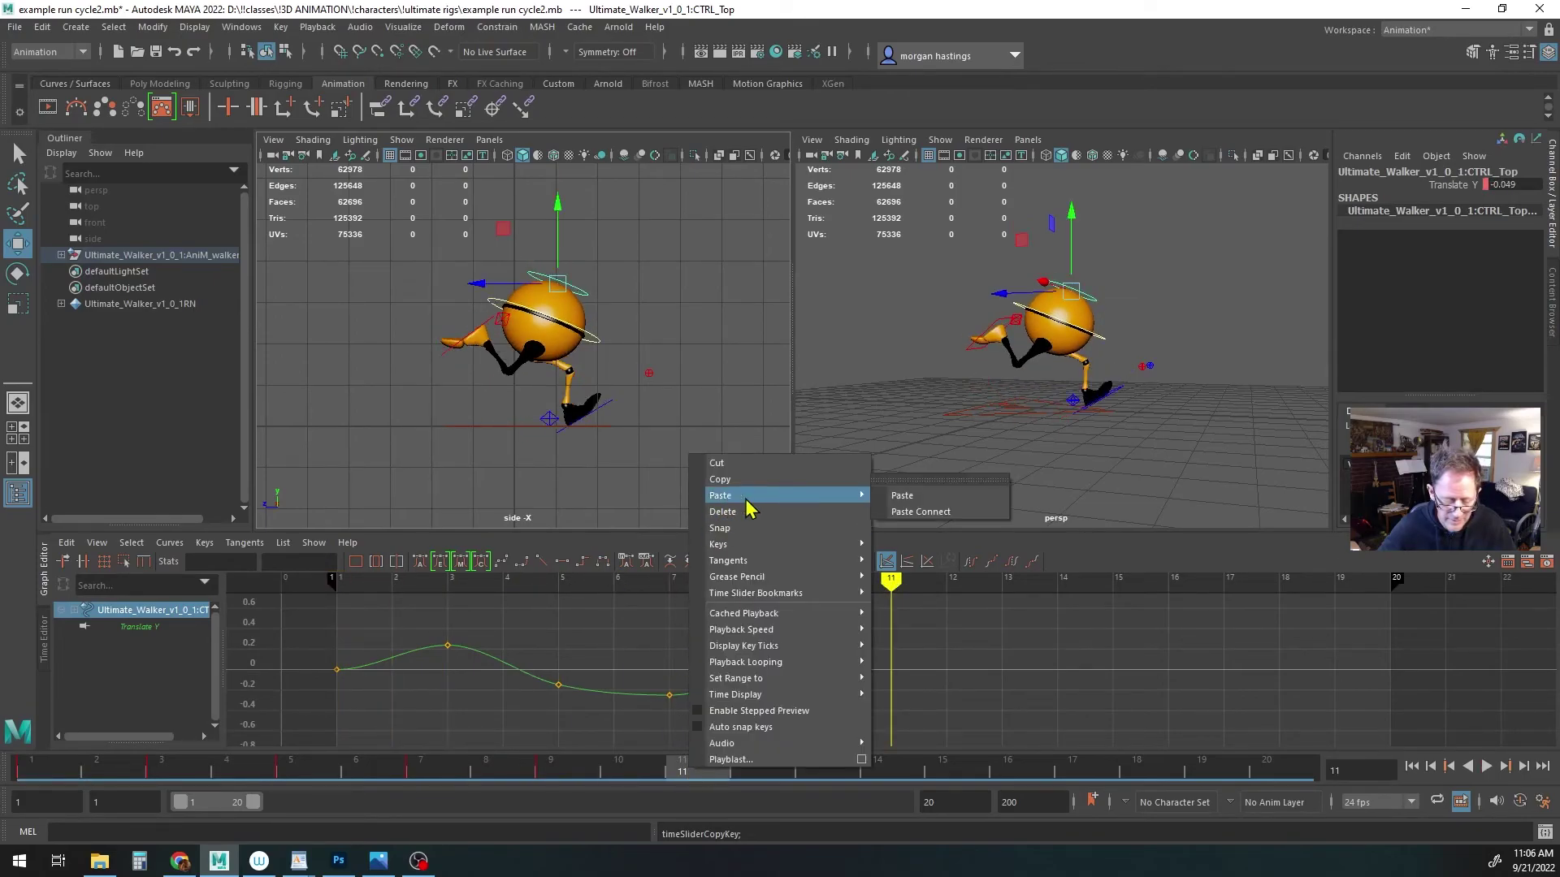
{"action": "left_click", "coordinate": [905, 499]}
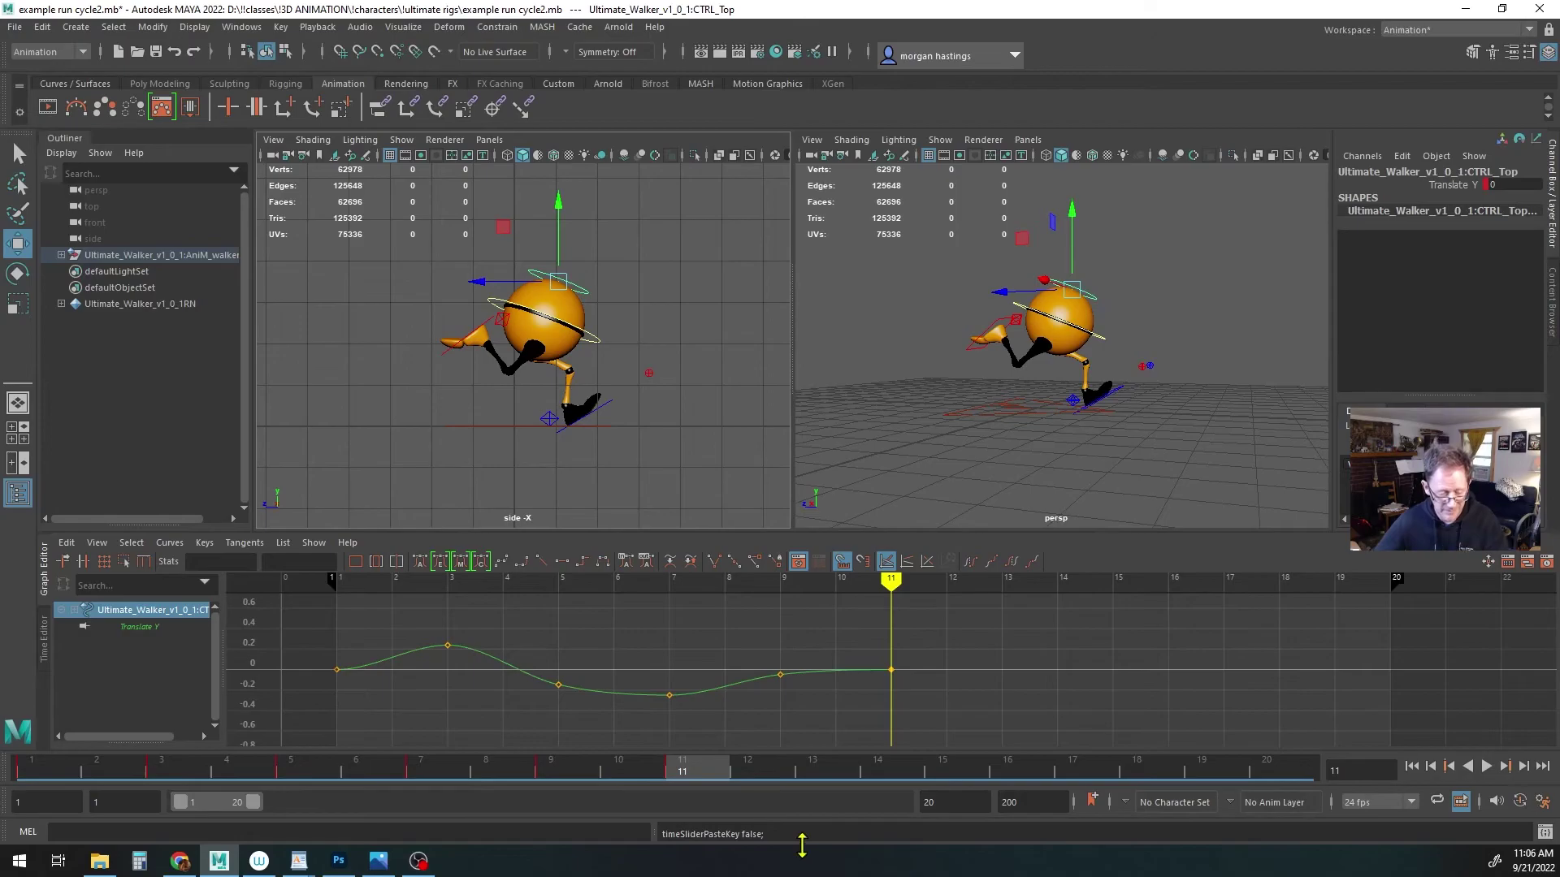
Delete the top control's Translate Y keys on frames 5 and 9
{"action": "left_click_drag", "start_coordinate": [540, 672], "coordinate": [590, 723]}
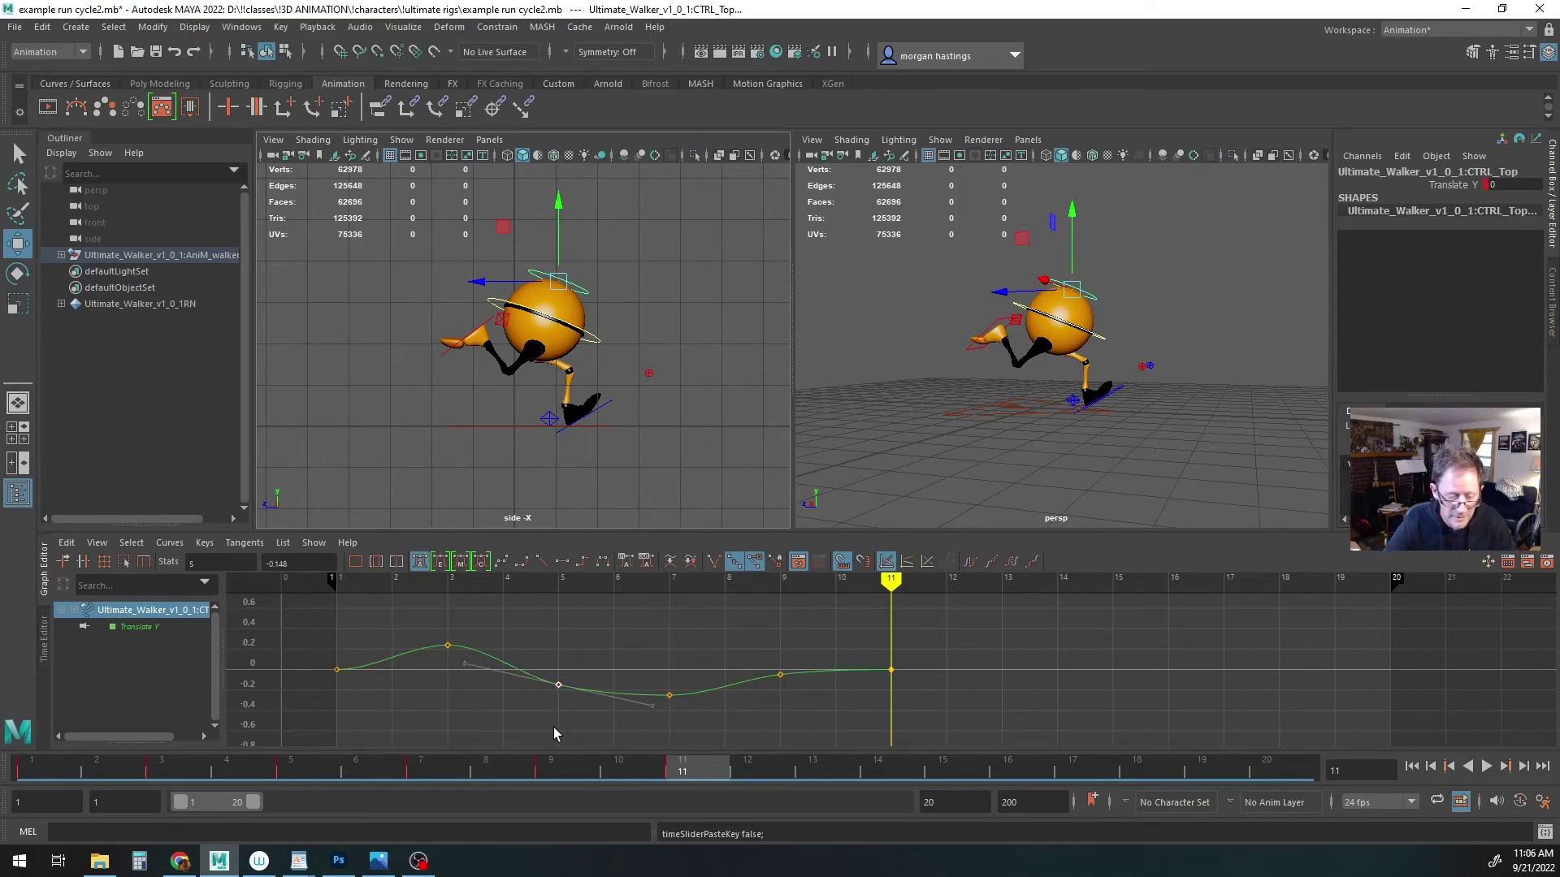
{"action": "key", "text": "Delete"}
{"action": "left_click_drag", "start_coordinate": [751, 654], "coordinate": [820, 703]}
{"action": "key", "text": "Delete"}
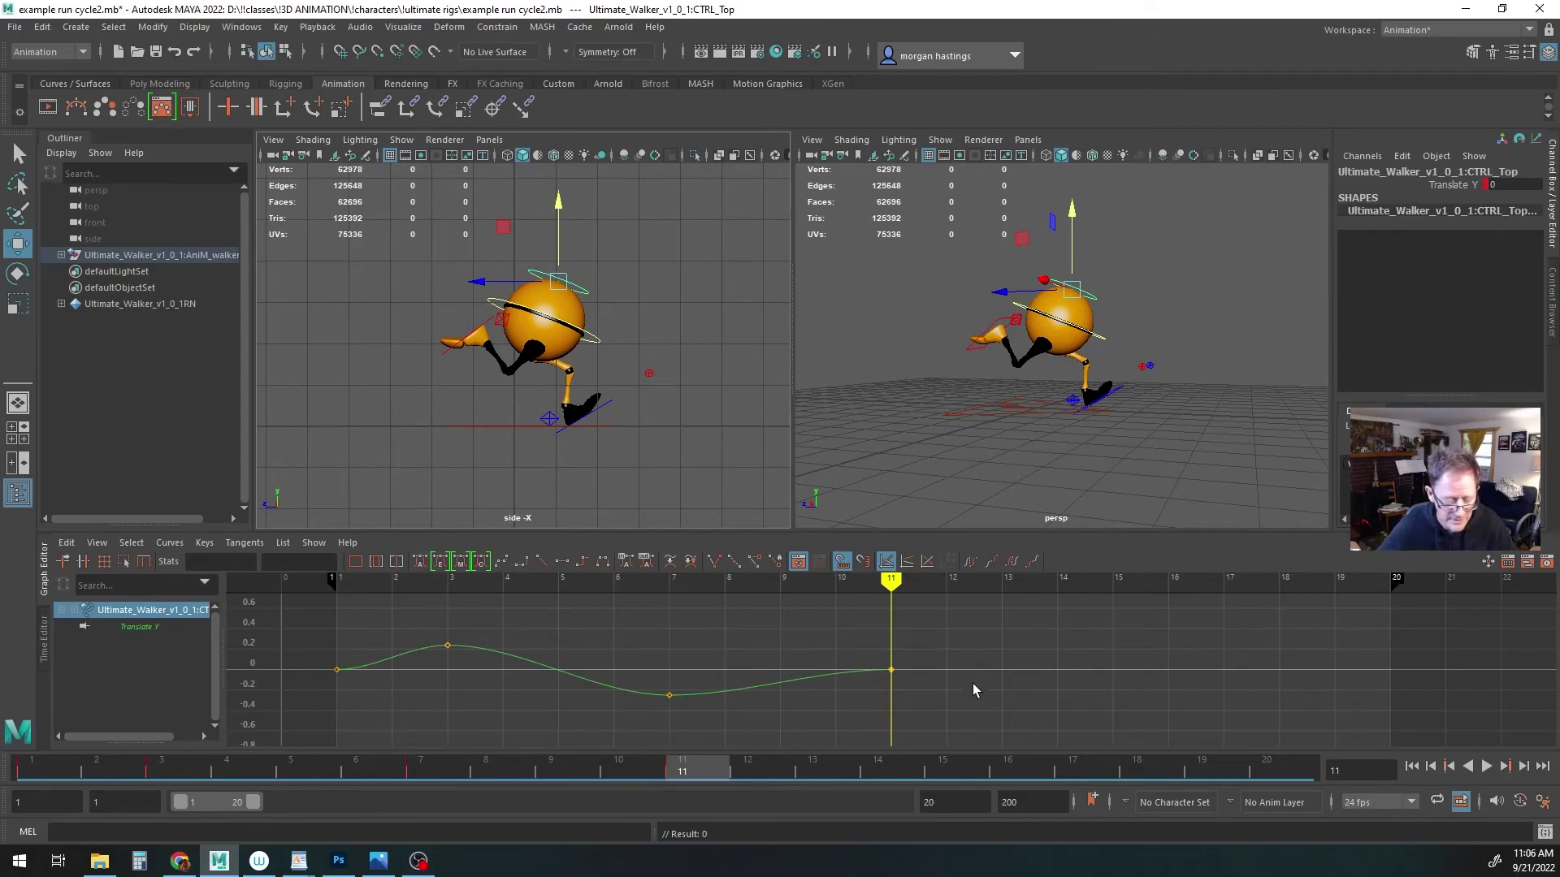
Copy the Translate Y keys on frames 3, 7 and 11 and paste them starting at frame 13
{"action": "left_click_drag", "start_coordinate": [423, 614], "coordinate": [908, 724]}
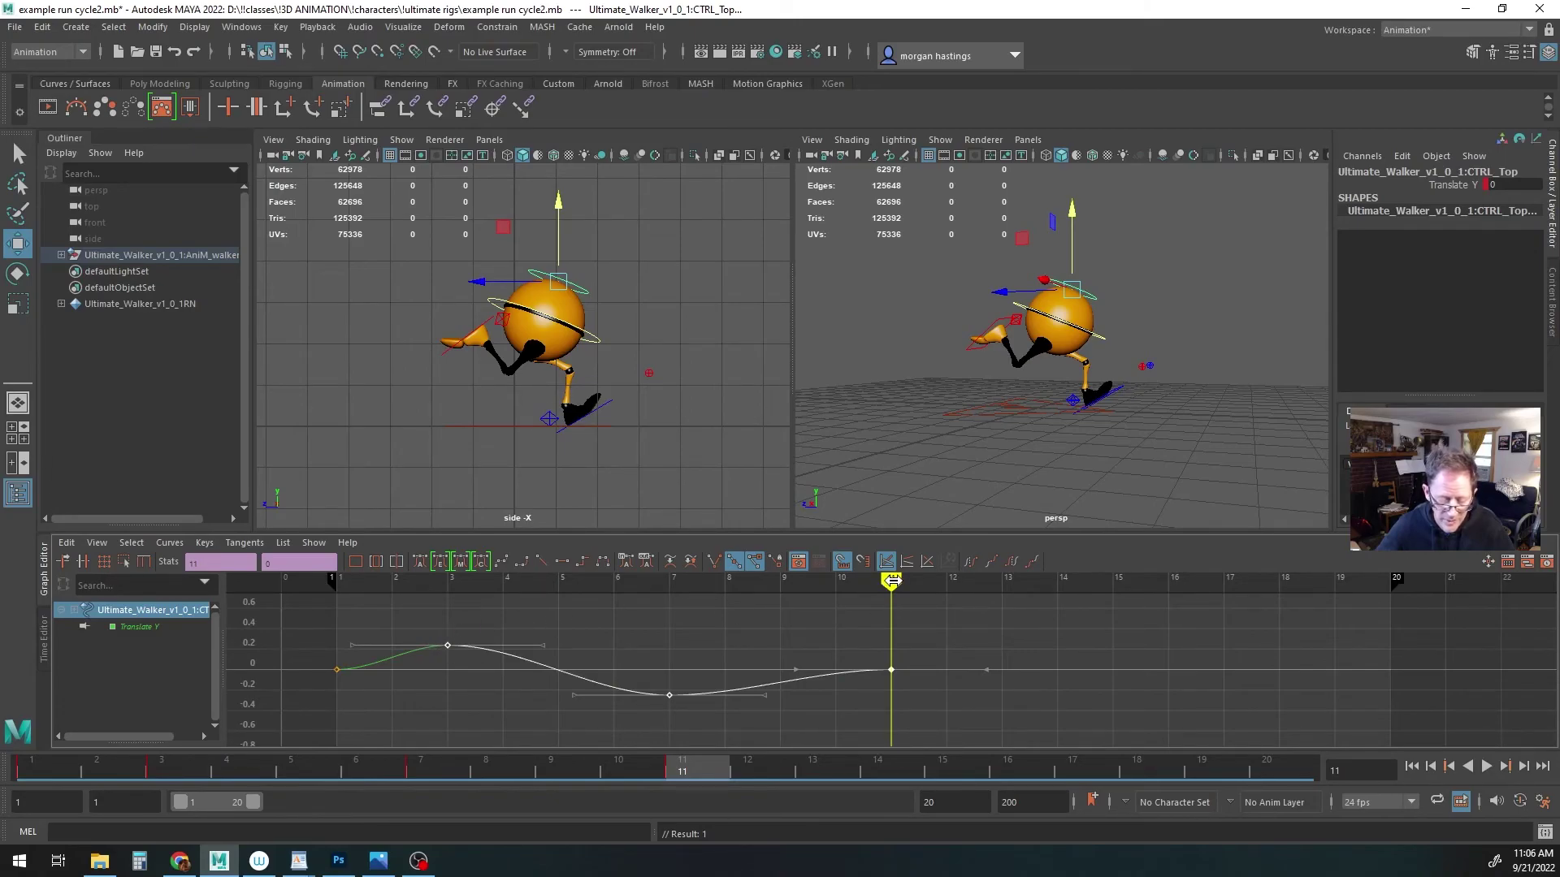
{"action": "left_click_drag", "start_coordinate": [892, 581], "coordinate": [1000, 581]}
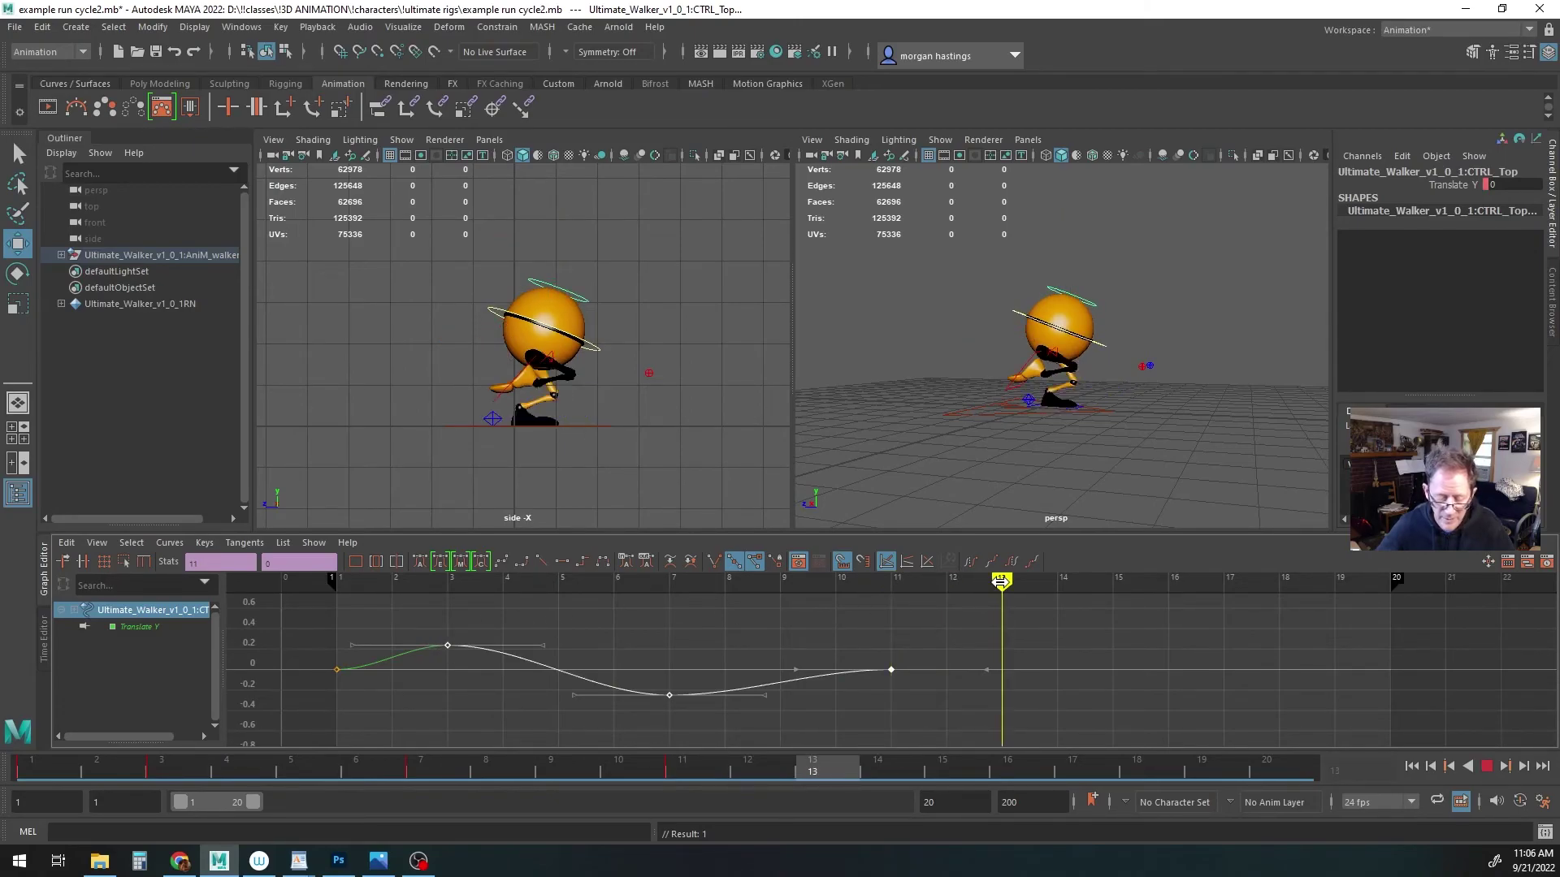
{"action": "key", "text": "ctrl+v"}
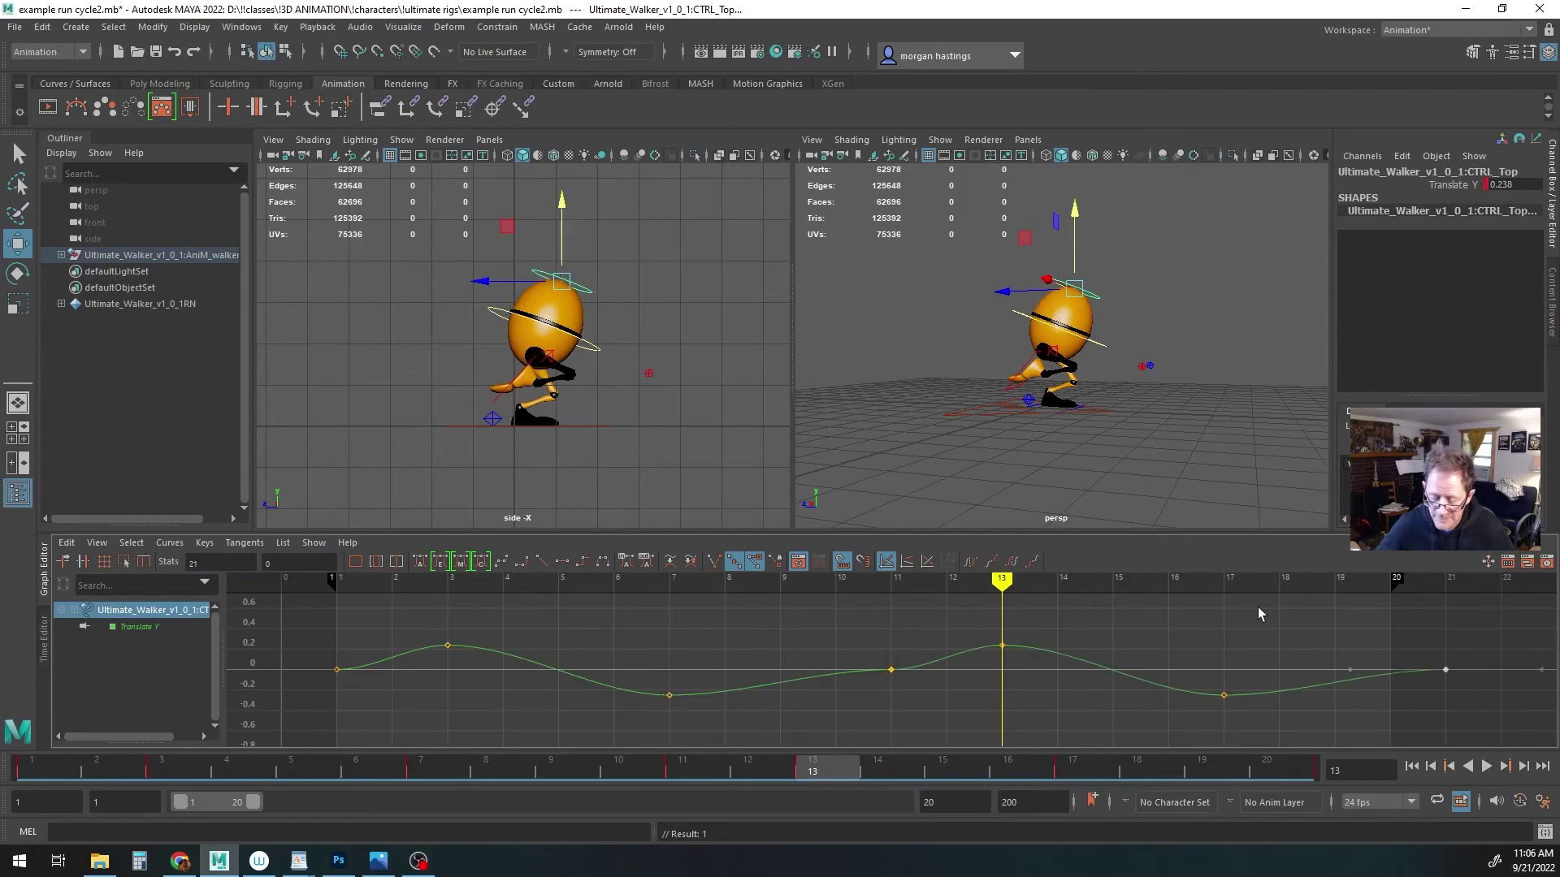
Delete the top control's Translate Y key on frame 11 to smooth the curve between the two strides
{"action": "mouse_move", "coordinate": [1001, 584]}
{"action": "left_mouse_down"}
{"action": "mouse_move", "coordinate": [1259, 584]}
{"action": "mouse_move", "coordinate": [351, 596]}
{"action": "left_mouse_up"}
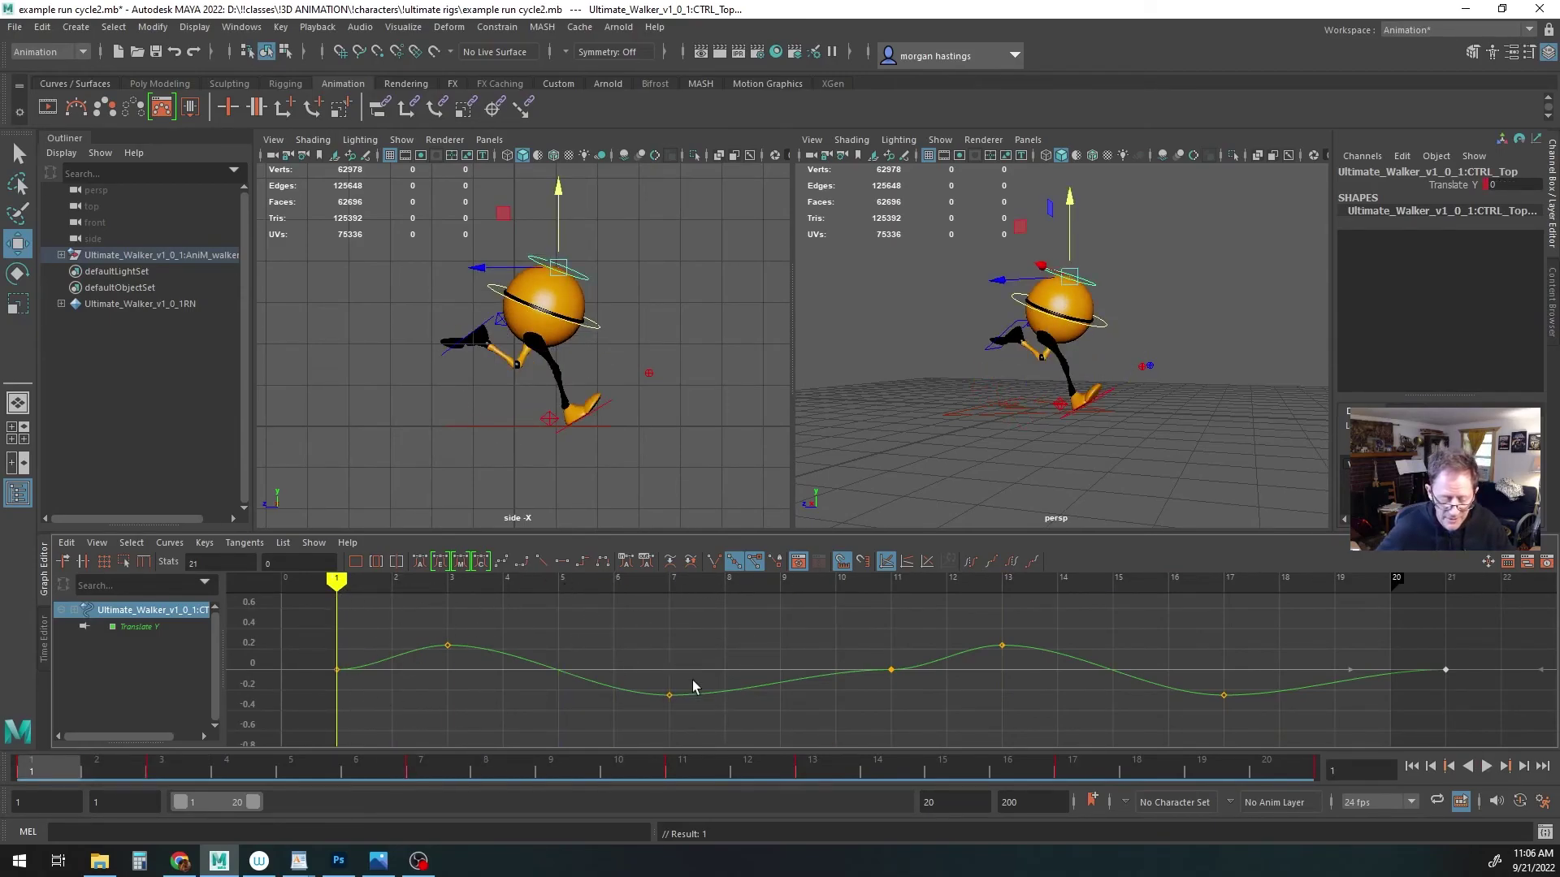
{"action": "left_click_drag", "start_coordinate": [869, 631], "coordinate": [949, 704]}
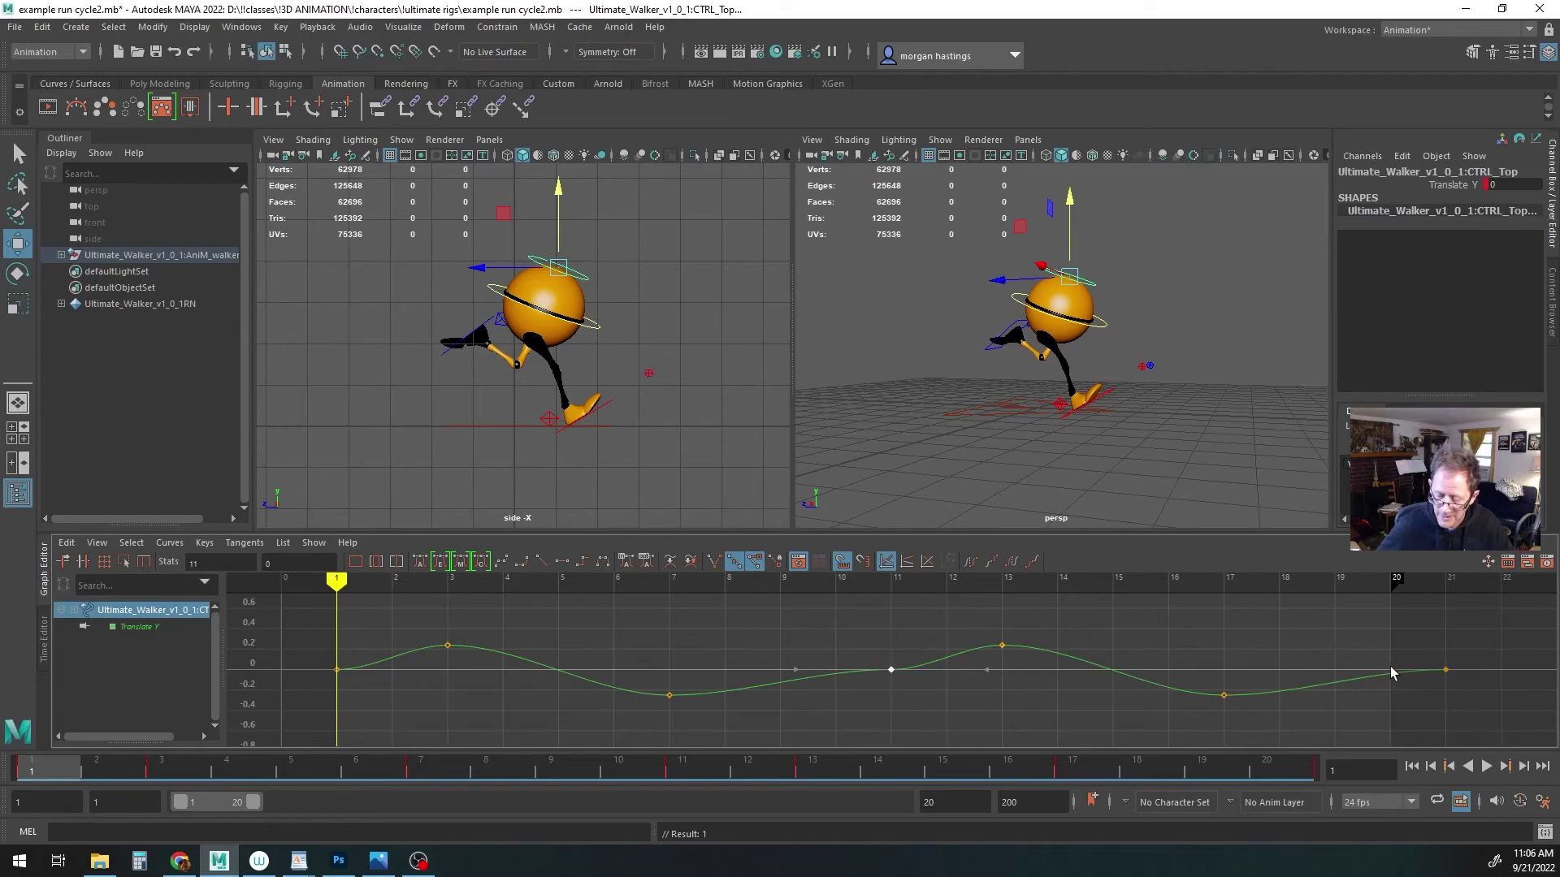
{"action": "key", "text": "Delete"}
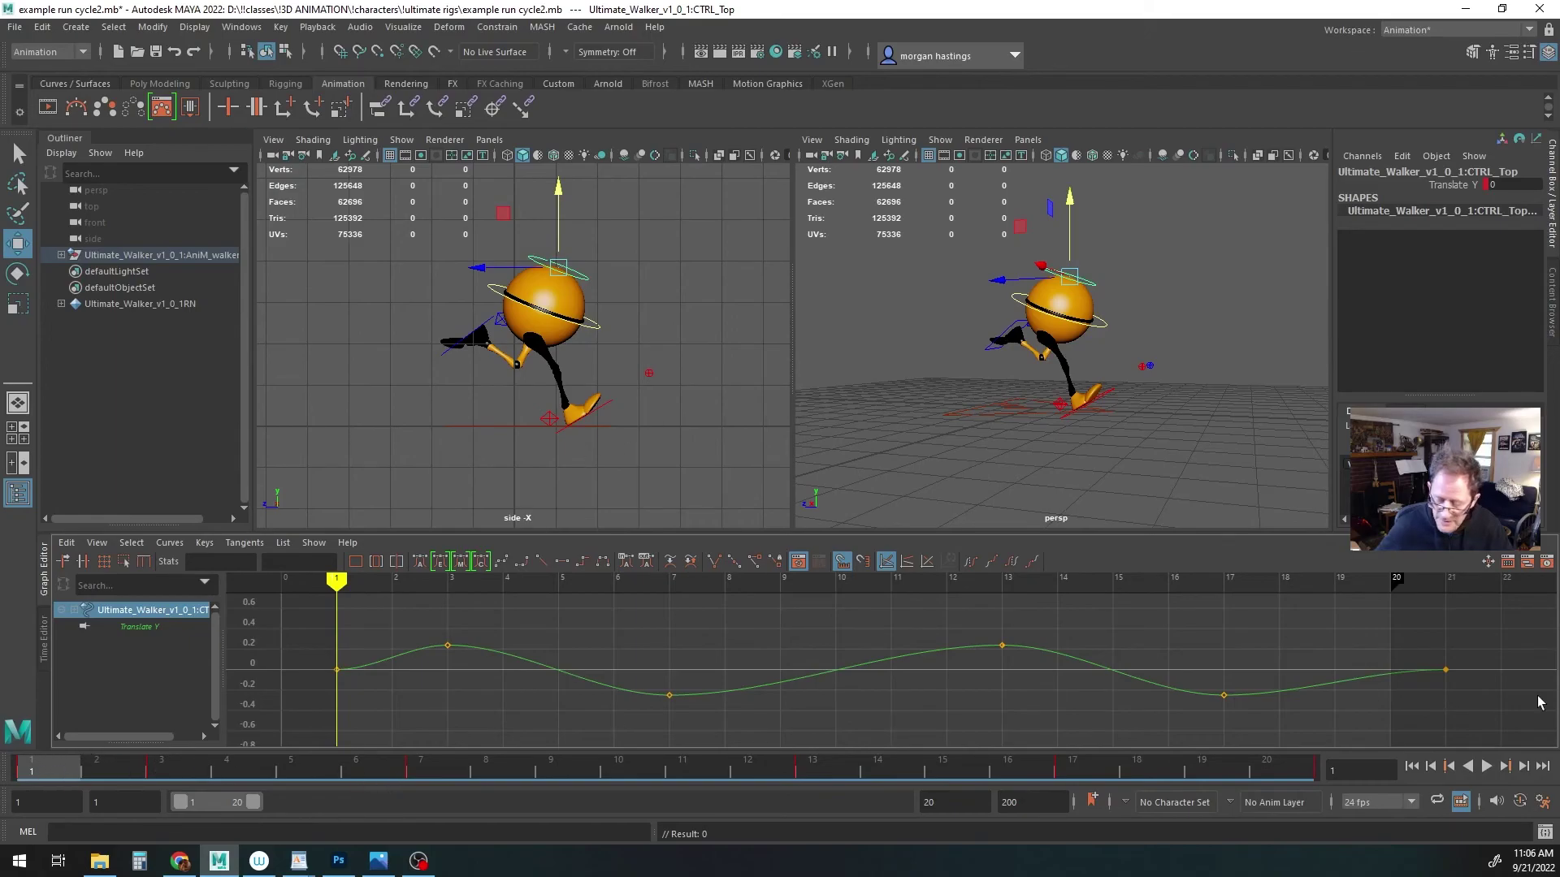
Play back the run cycle to check the squash and stretch, and save the scene
{"action": "left_click", "coordinate": [1486, 766]}
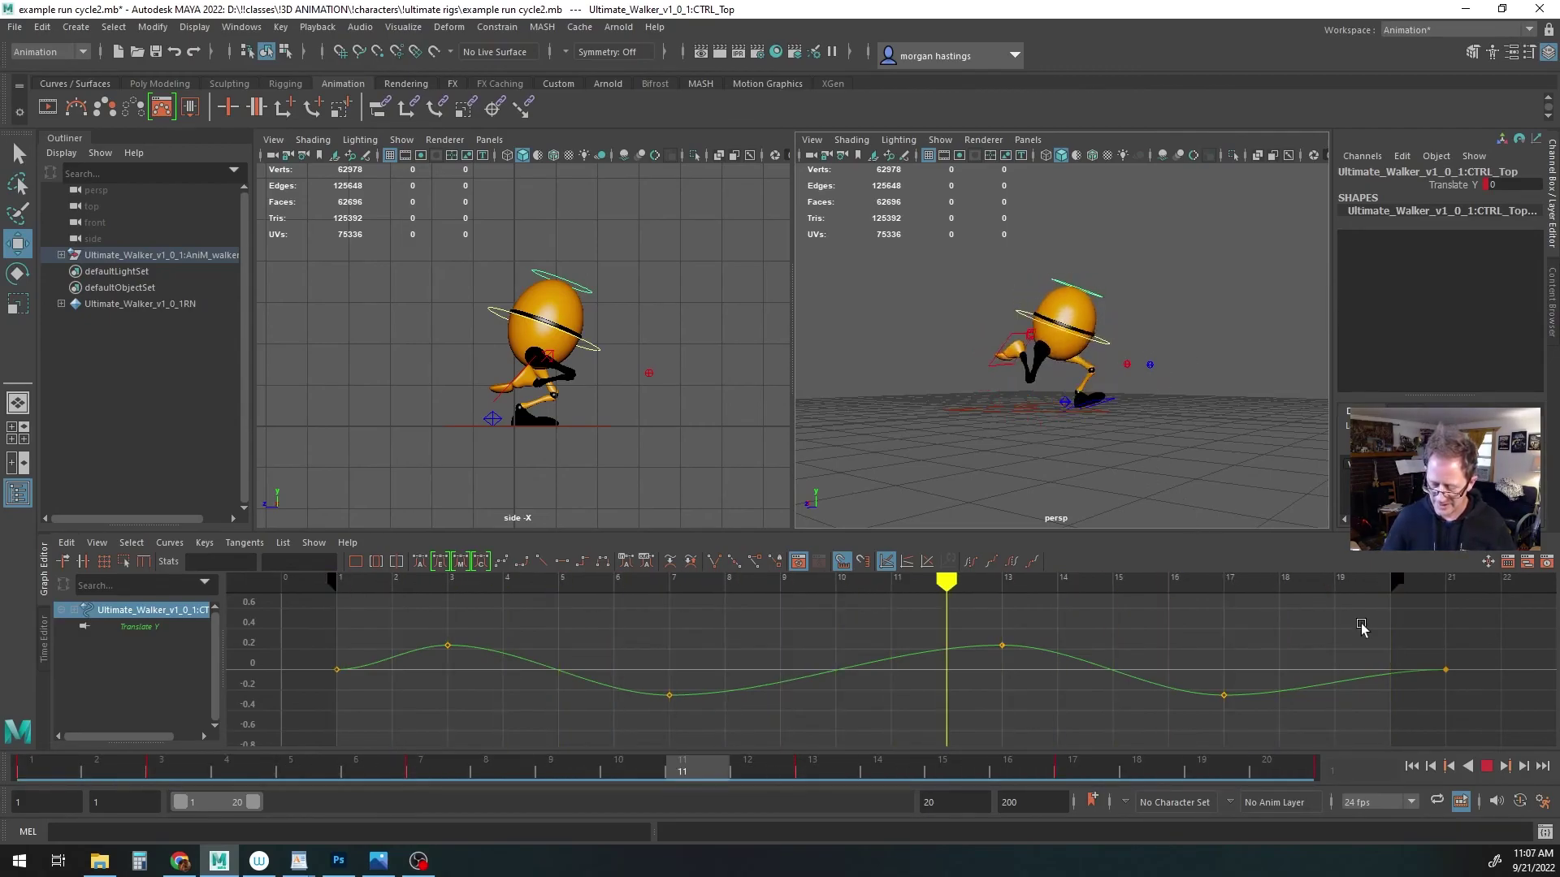
{"action": "left_click", "coordinate": [1486, 767]}
{"action": "left_click_drag", "start_coordinate": [1064, 493], "coordinate": [1105, 455], "text": "alt"}
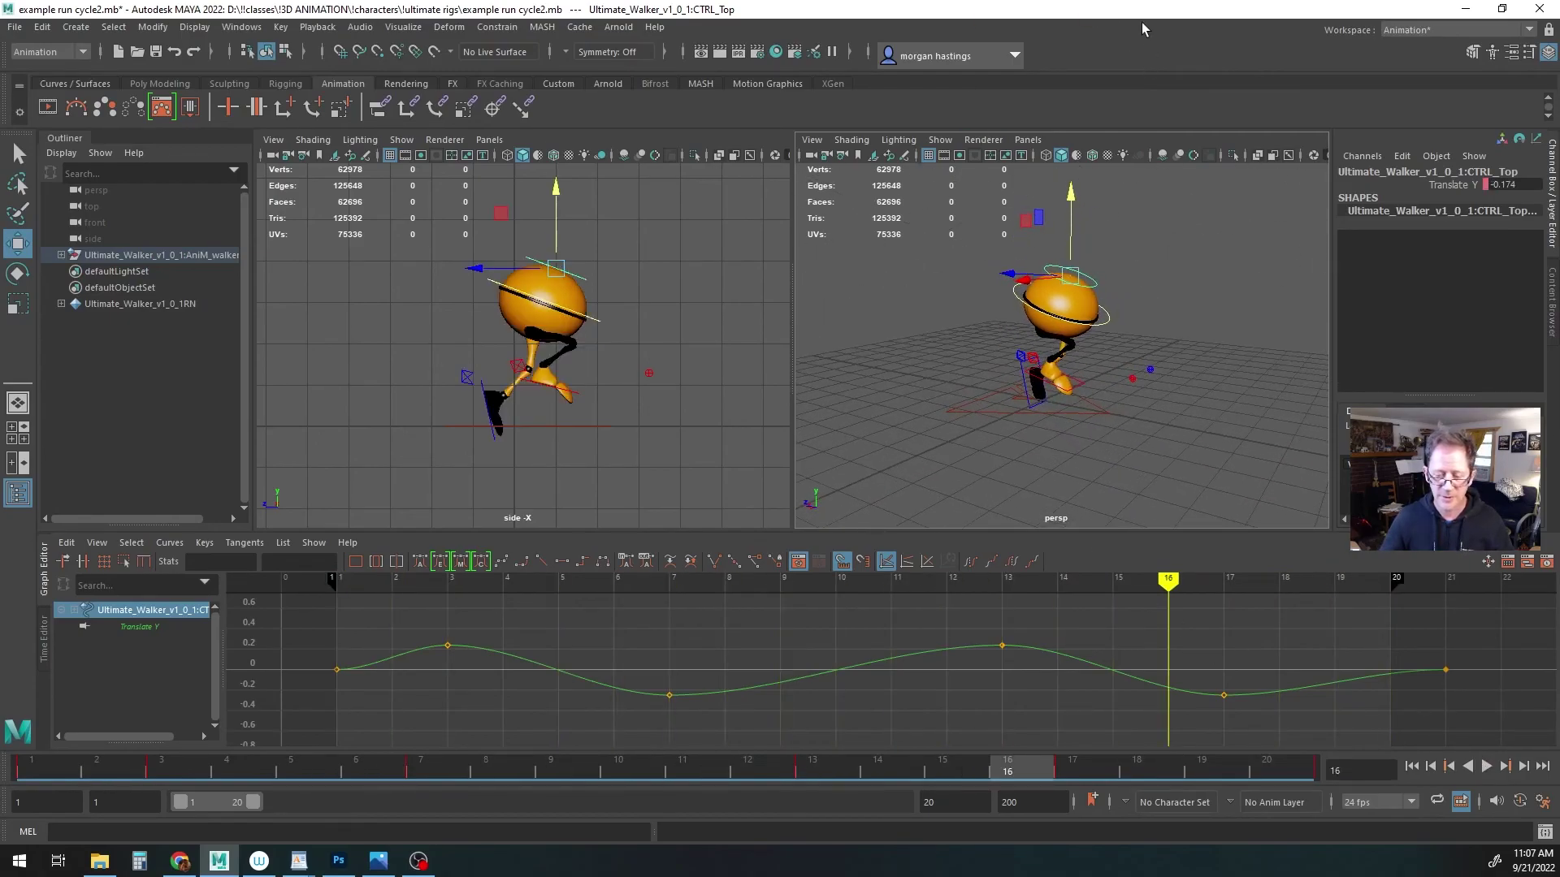
{"action": "key", "text": "ctrl+s"}
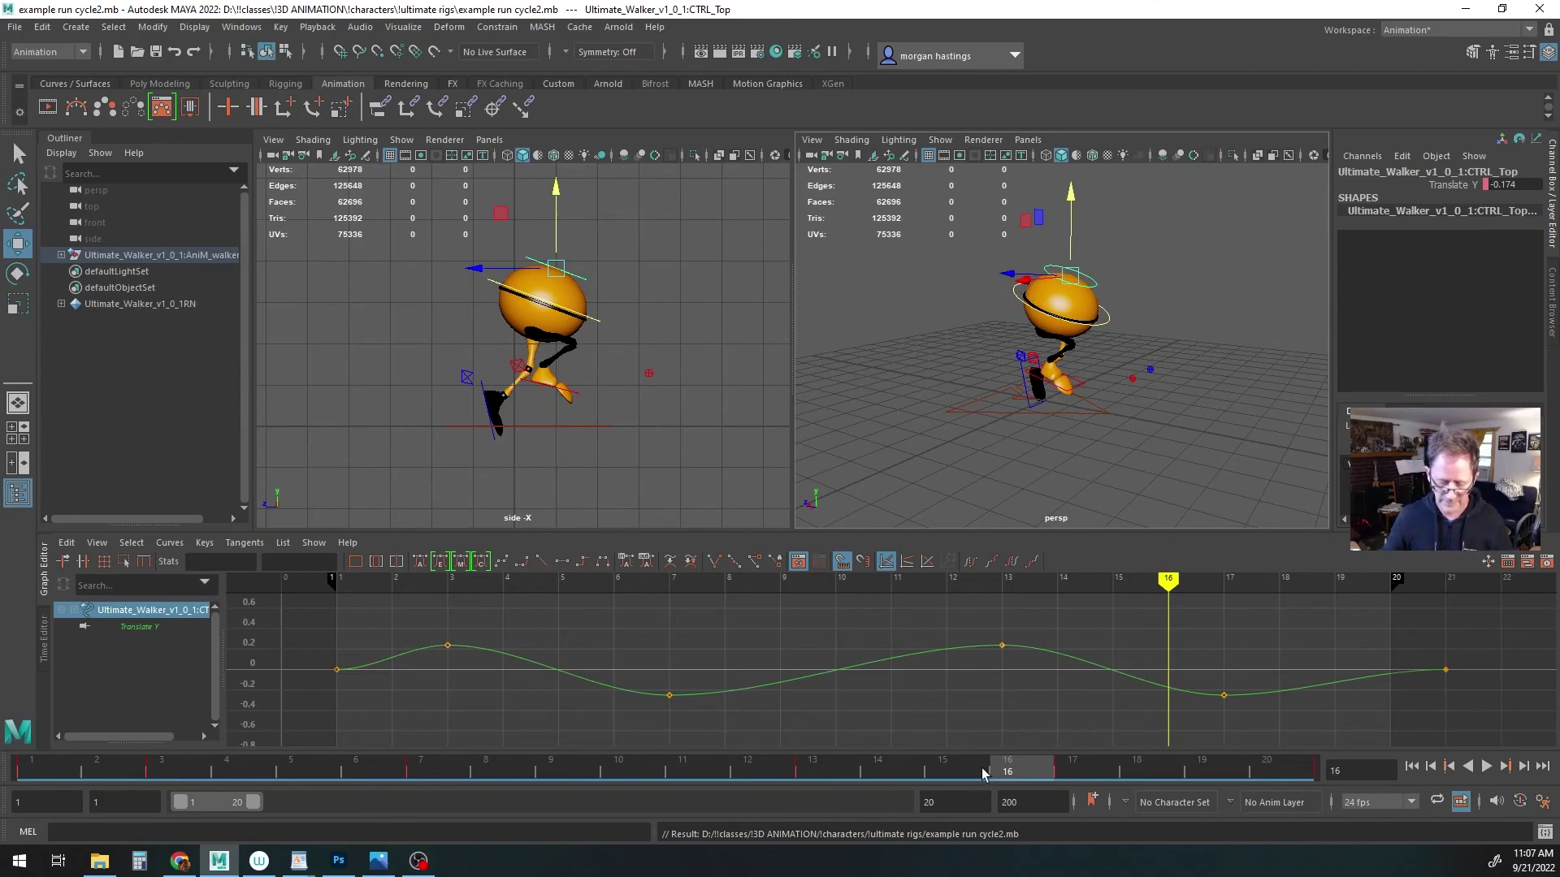
Examine the pose in perspective and review the frame numbers in the basic run cycle reference image
{"action": "left_click_drag", "start_coordinate": [1076, 406], "coordinate": [1141, 400], "text": "alt"}
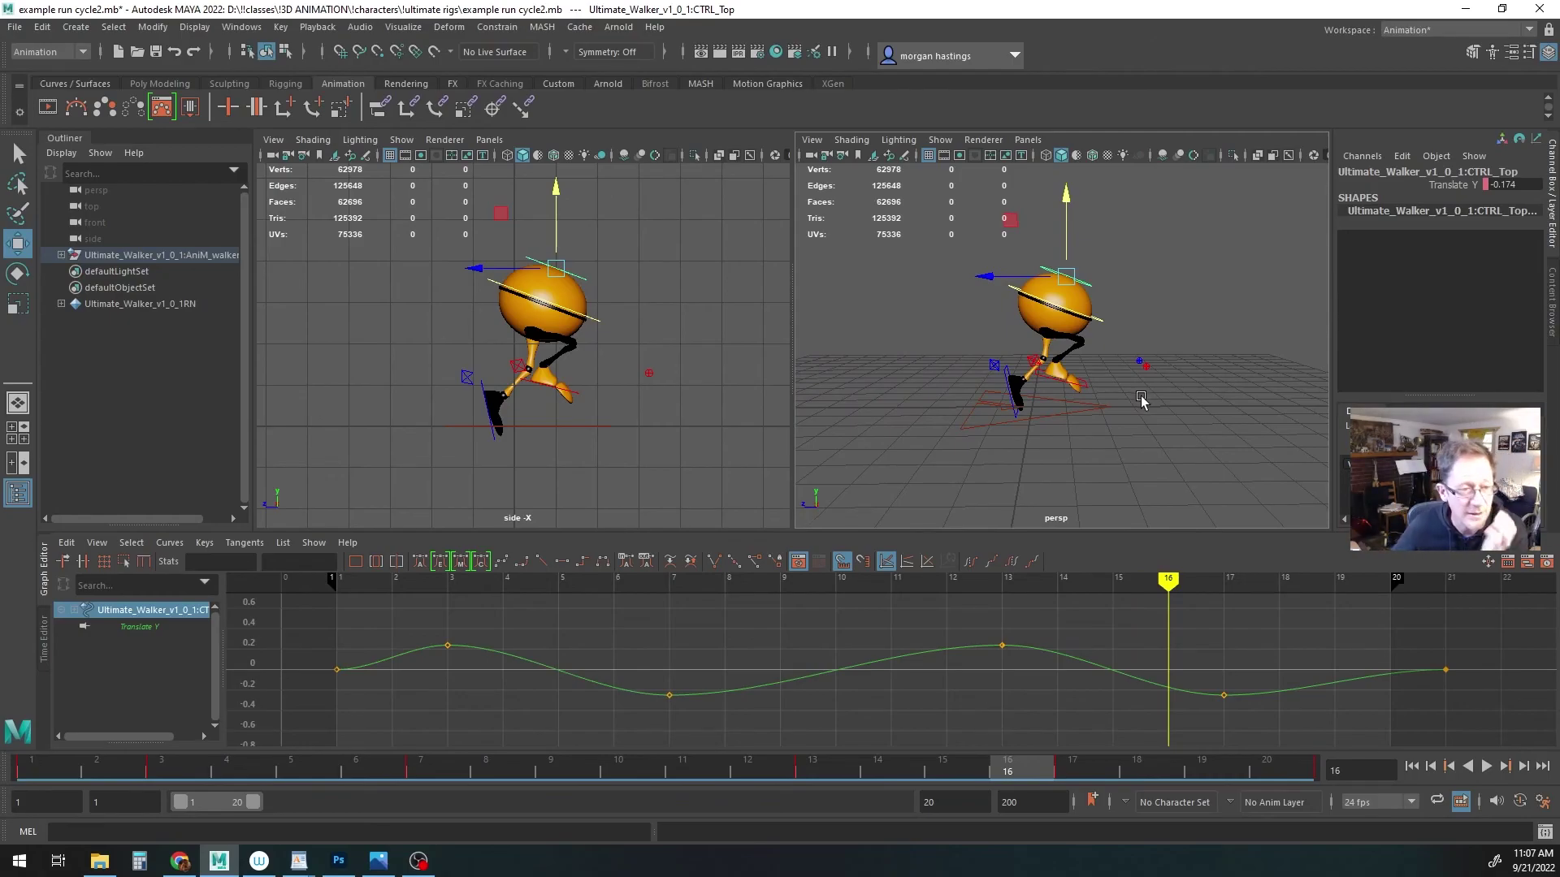
{"action": "left_click_drag", "start_coordinate": [1079, 0], "coordinate": [887, 132]}
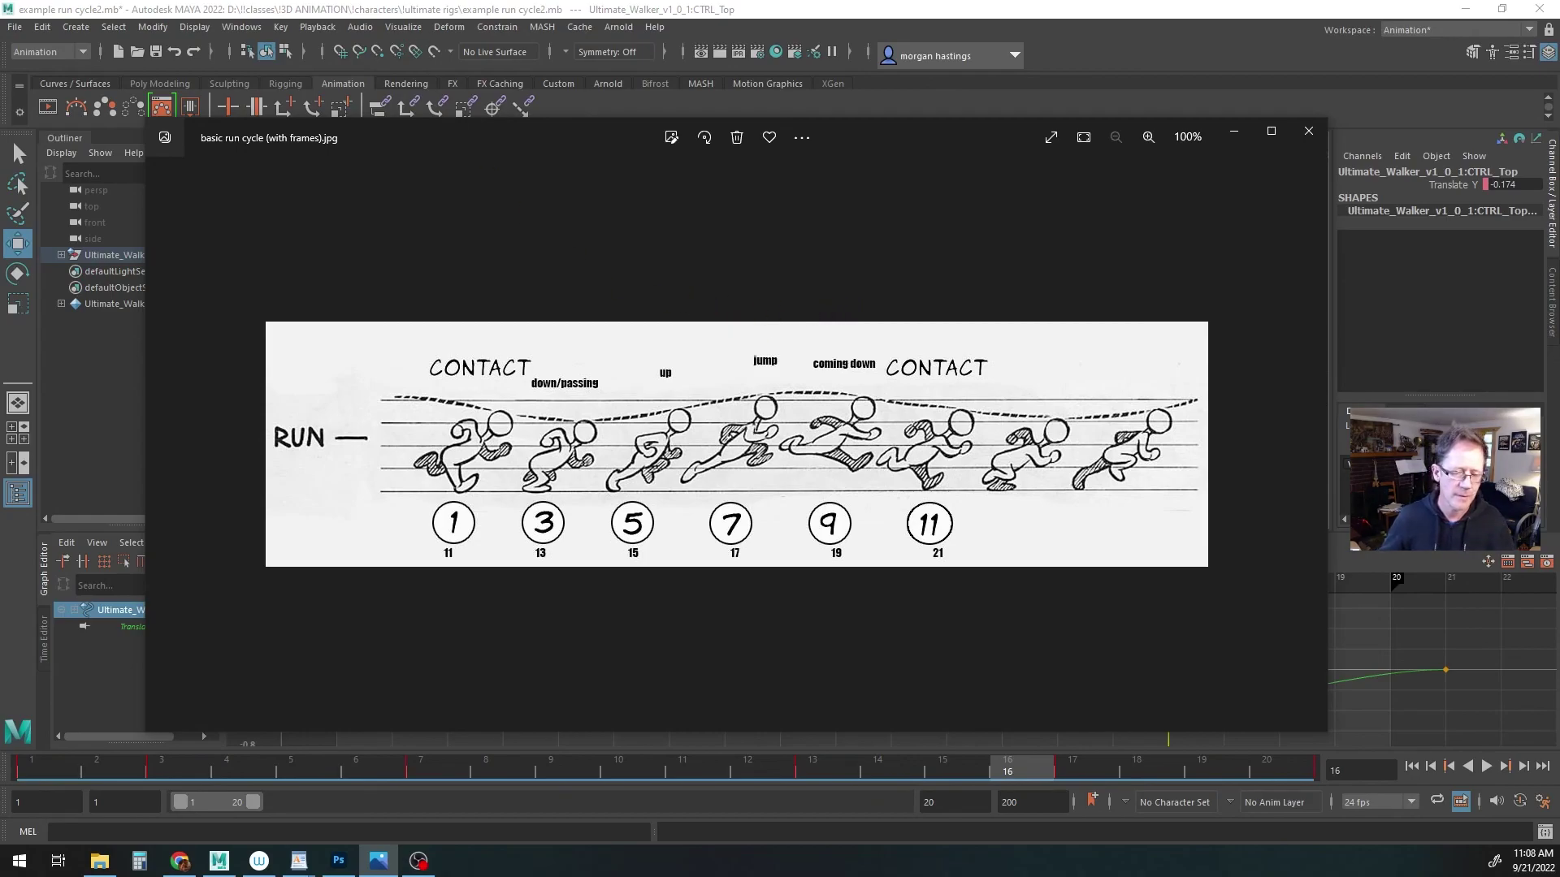
{"action": "left_click", "coordinate": [778, 18]}
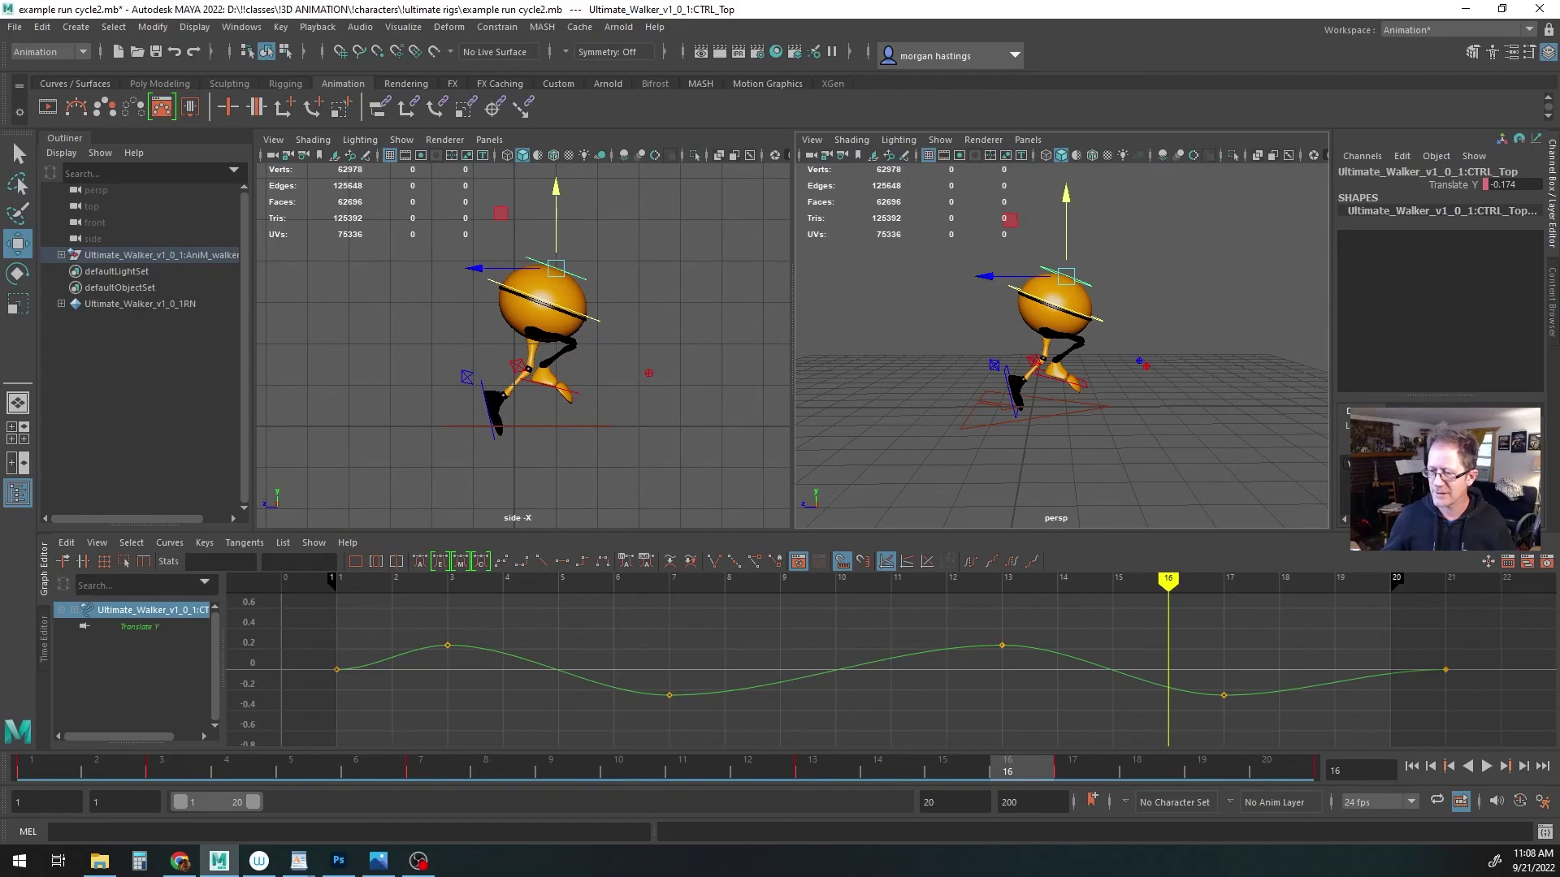